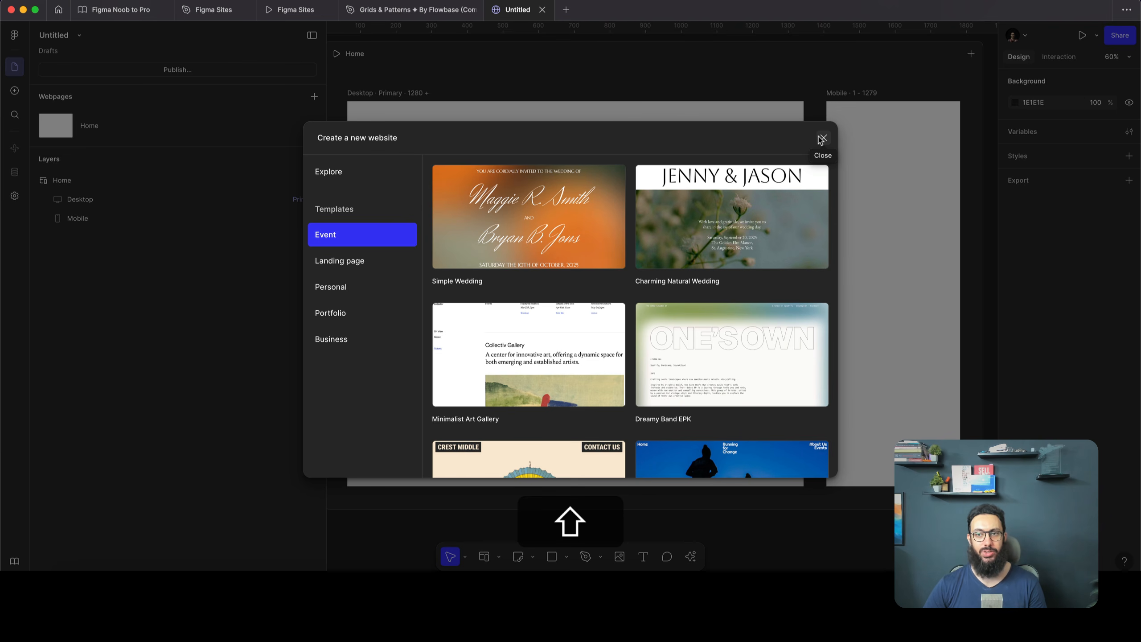
# Dismiss the website template chooser and rename the file to "Sites Noob to Pro"
pyautogui.click(822, 139)
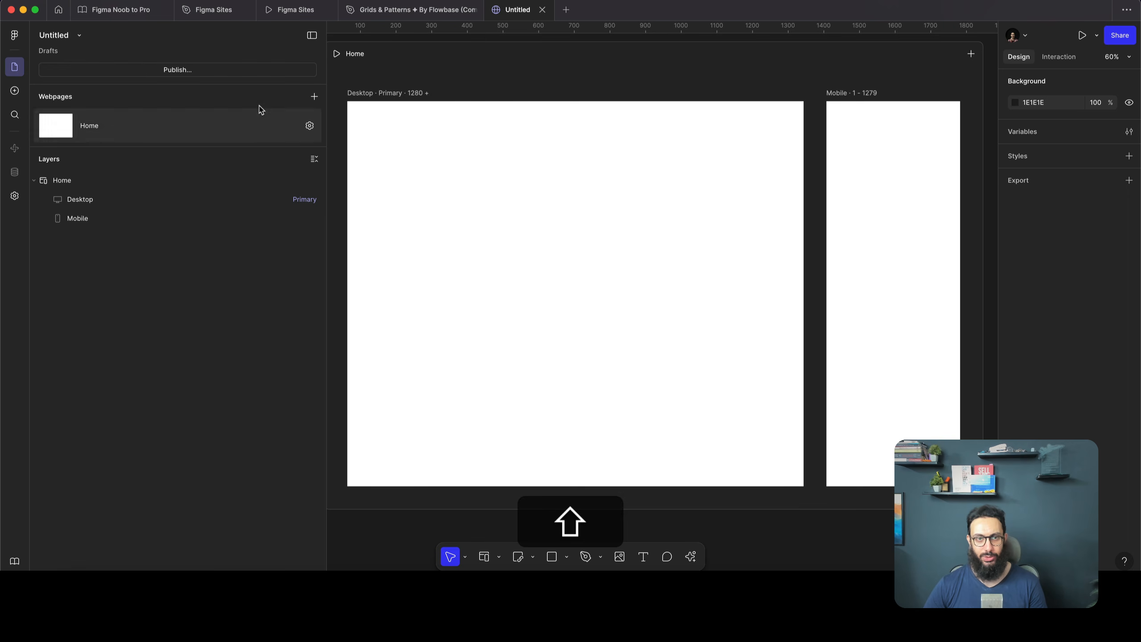
pyautogui.doubleClick(64, 36)
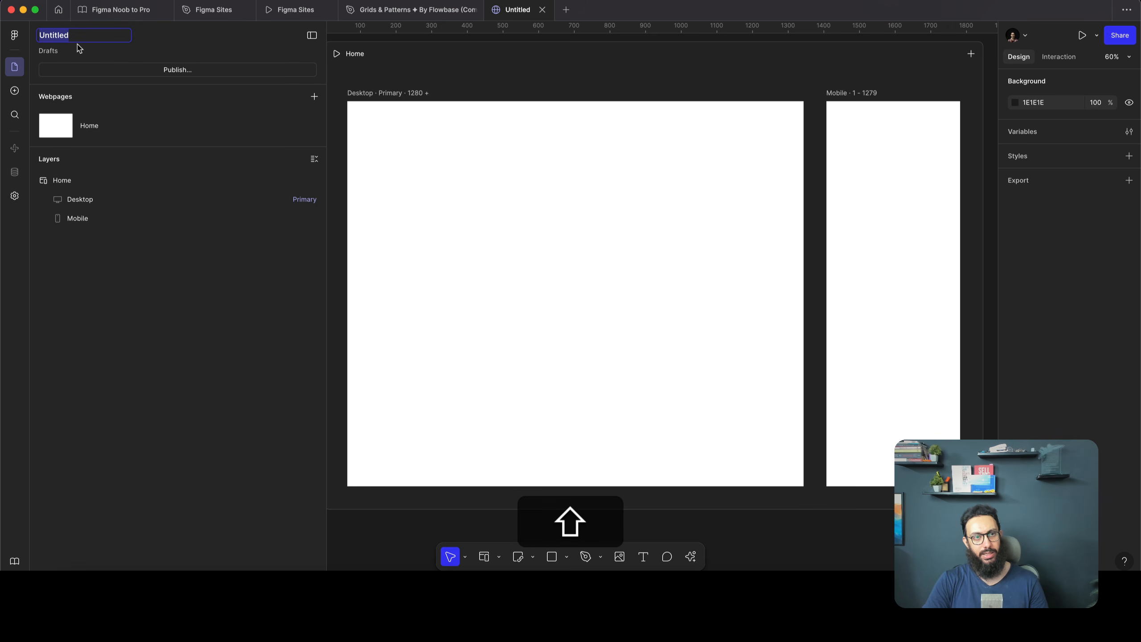
pyautogui.write('F')
pyautogui.press('BackSpace')
pyautogui.write('Sites ')
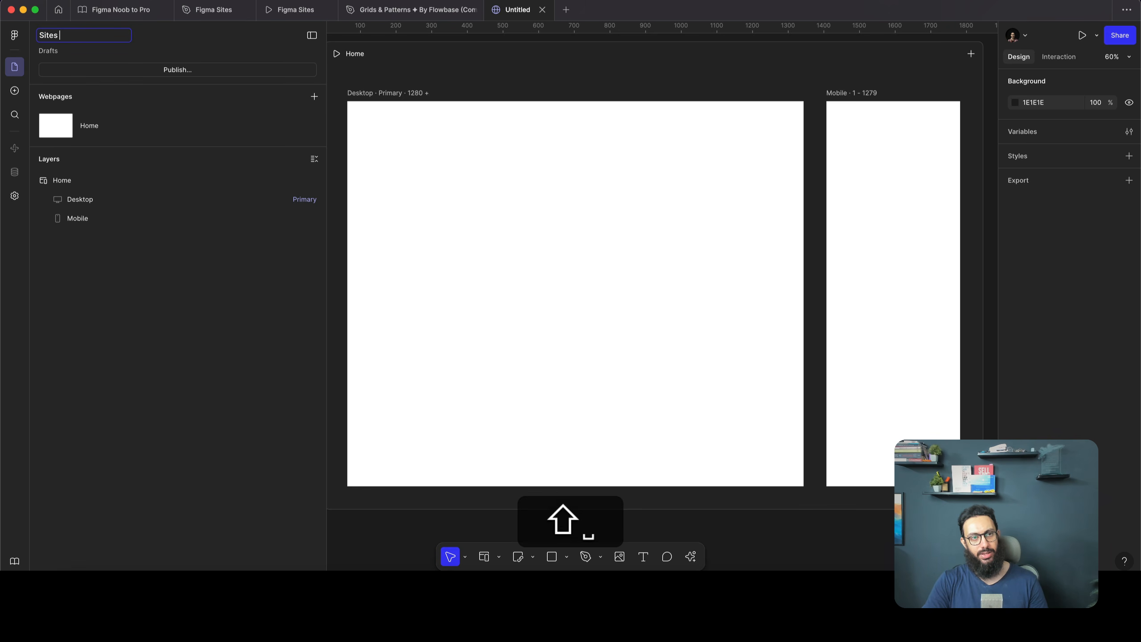
pyautogui.write('Noob to Pro')
pyautogui.press('Return')
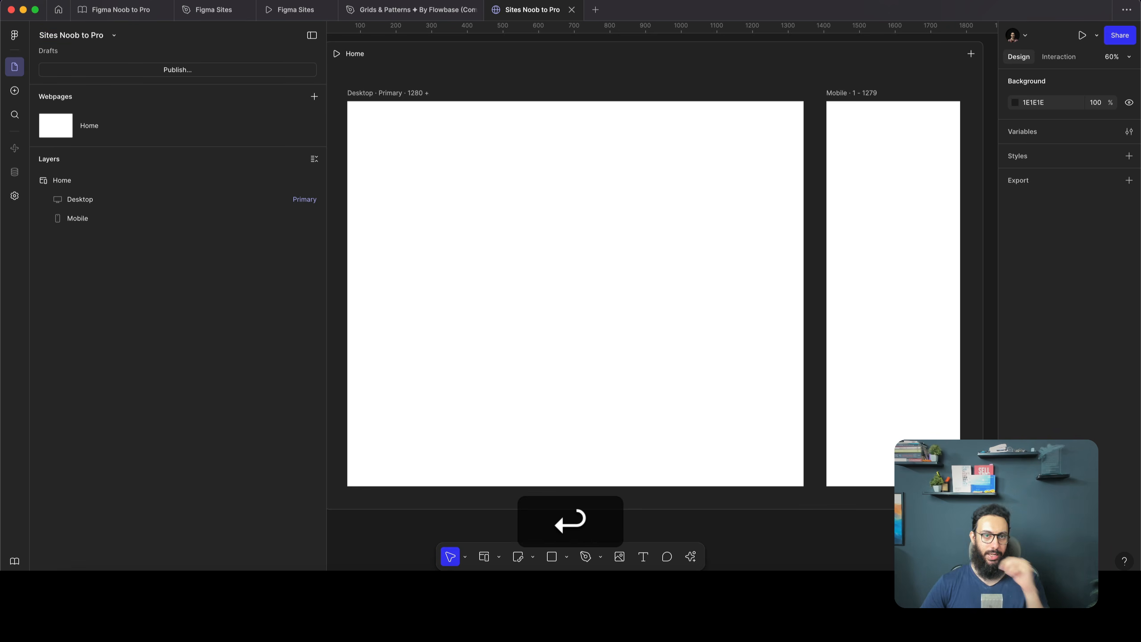
# Collapse and restore the side panels, and select the Desktop breakpoint to view its properties
pyautogui.click(312, 37)
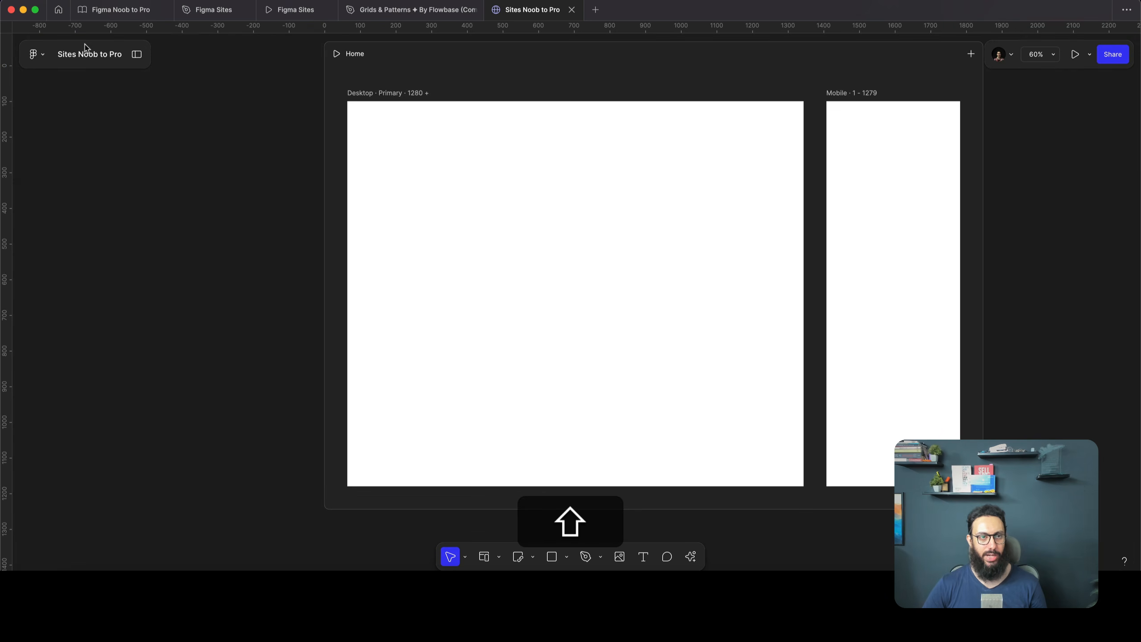
pyautogui.click(136, 55)
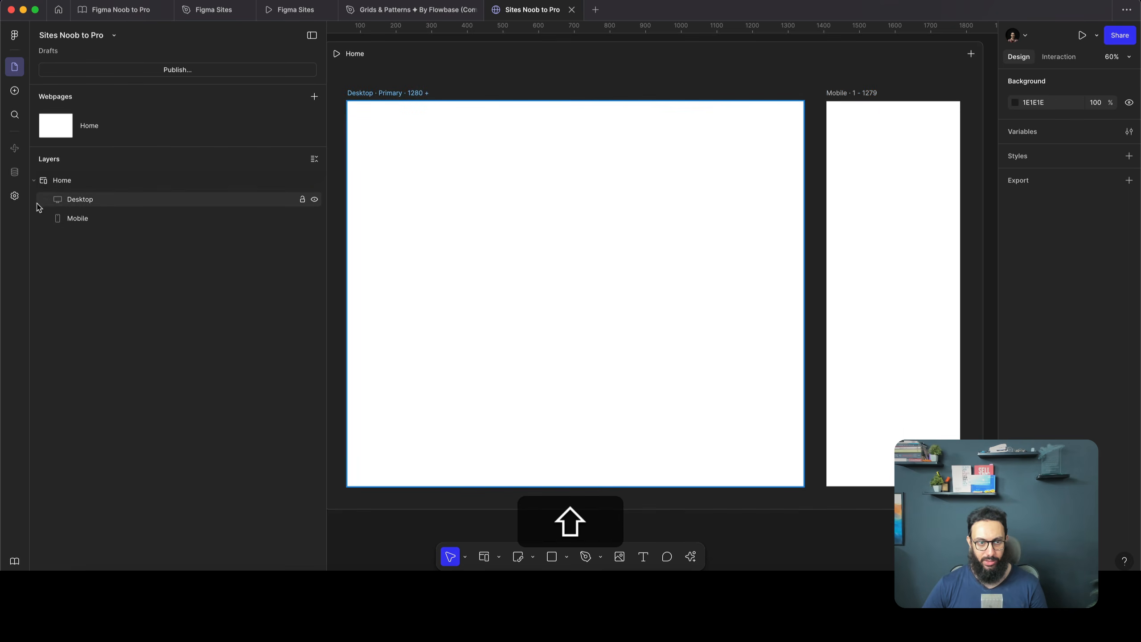
pyautogui.keyDown('shift'); pyautogui.click(79, 204); pyautogui.keyUp('shift')
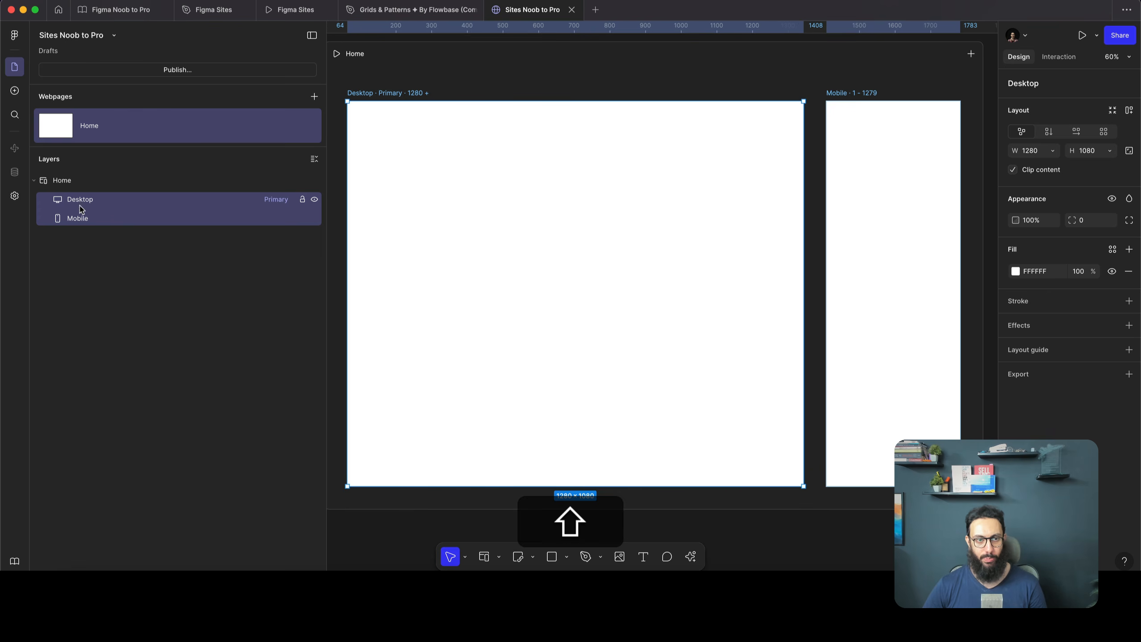
pyautogui.scroll(5, 379, 210)
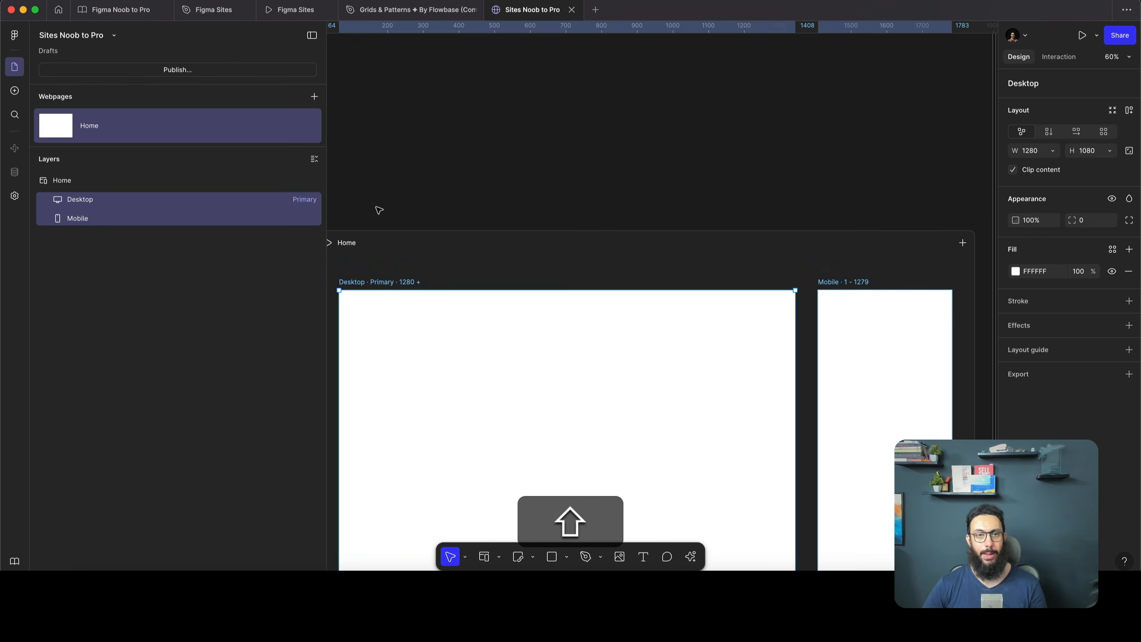
# Draw a loose frame about 488 × 277 on the empty canvas above the Home page and reposition it there
pyautogui.click(414, 107)
pyautogui.hotkey('shift', 'f')
pyautogui.moveTo(411, 62); pyautogui.dragTo(585, 161)
pyautogui.scroll(3, 549, 147)
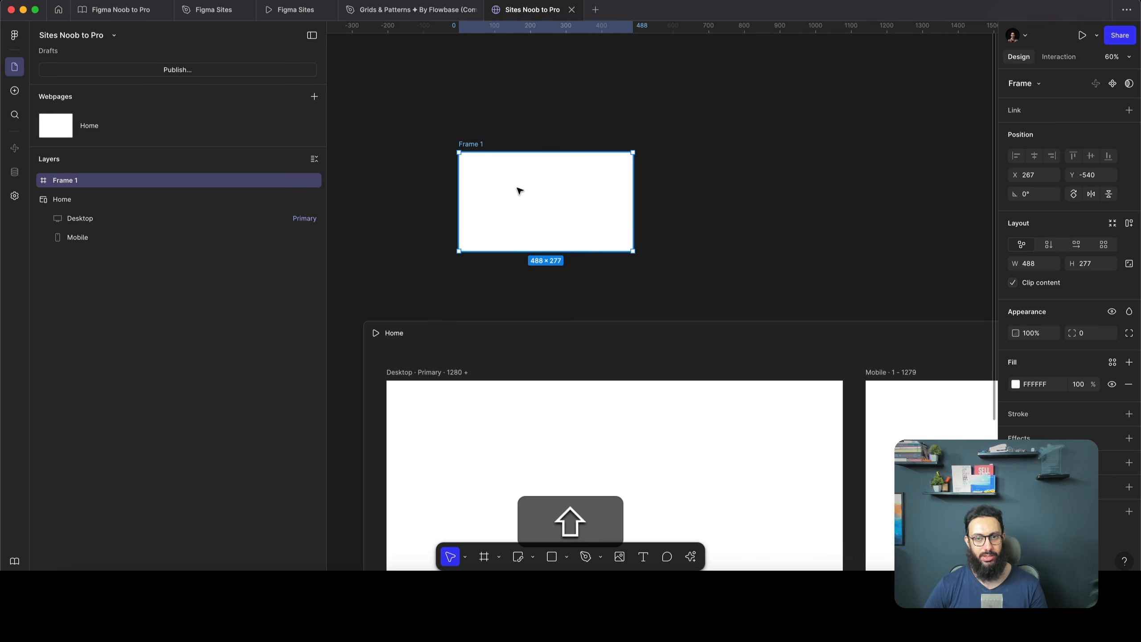
pyautogui.moveTo(519, 191); pyautogui.dragTo(580, 171)
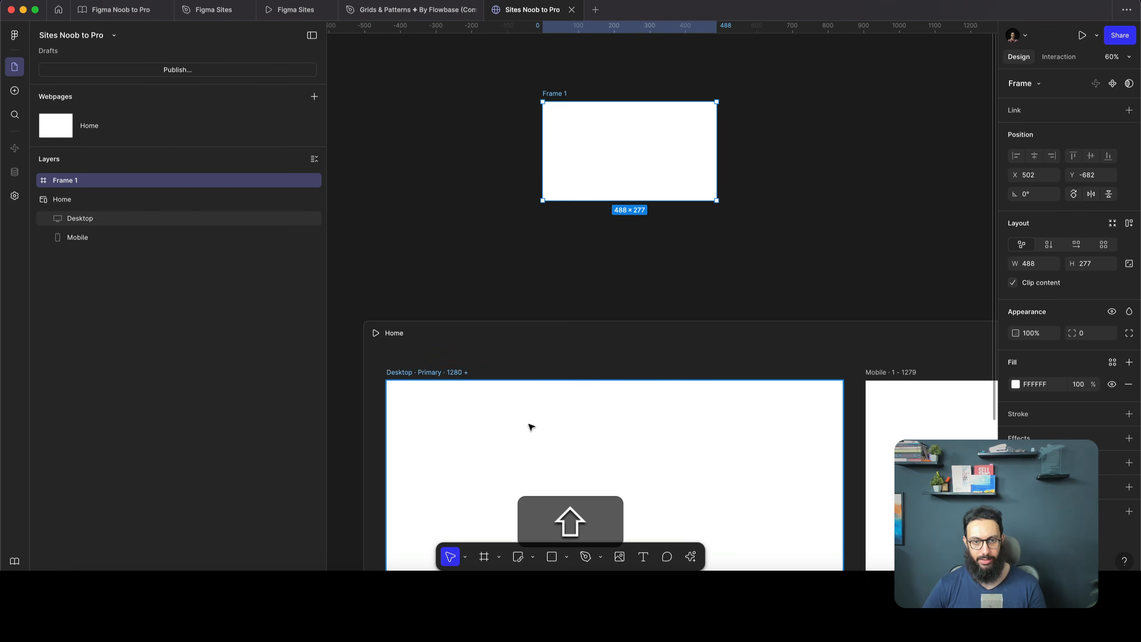
pyautogui.moveTo(635, 133); pyautogui.dragTo(641, 163)
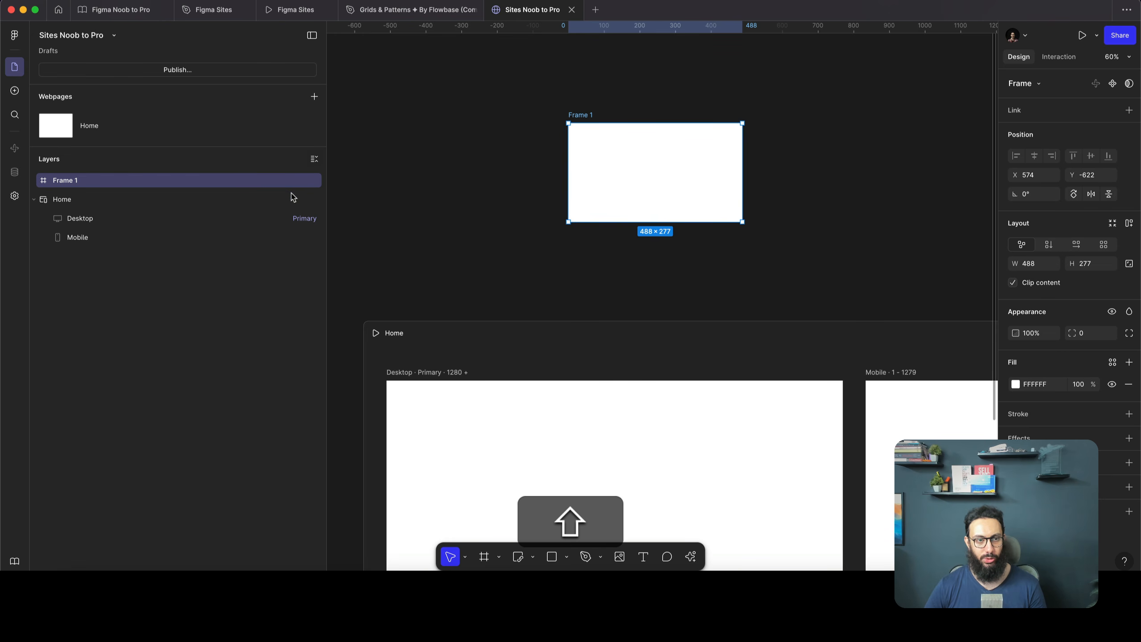
# Remove the loose frame from the canvas above the Home page
pyautogui.press('shift+super+x')
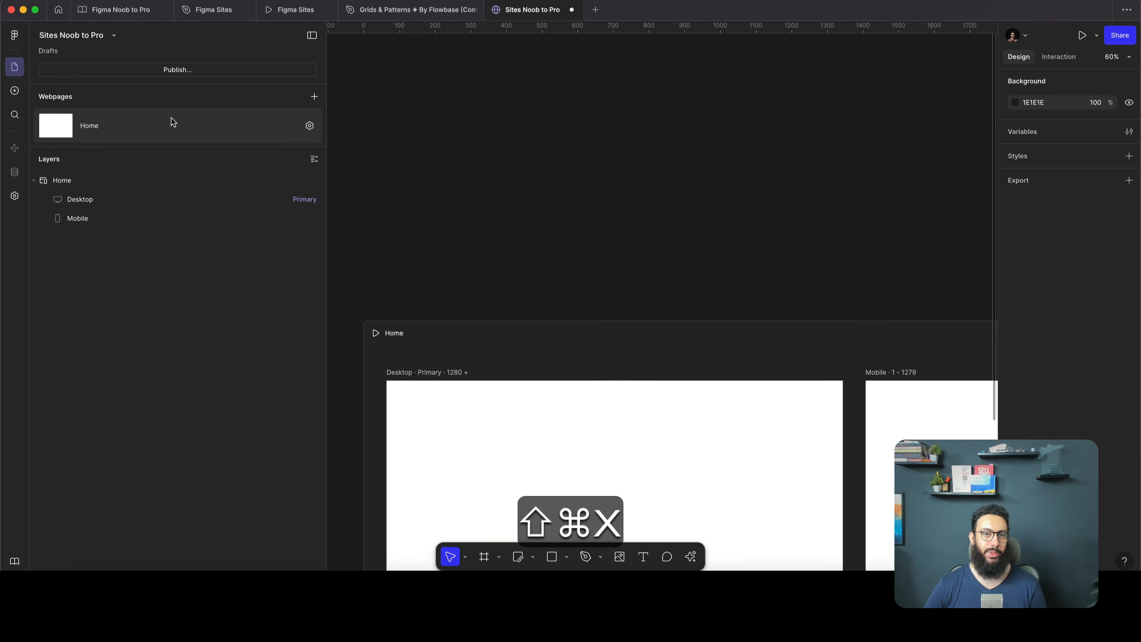
pyautogui.scroll(-5, 523, 191)
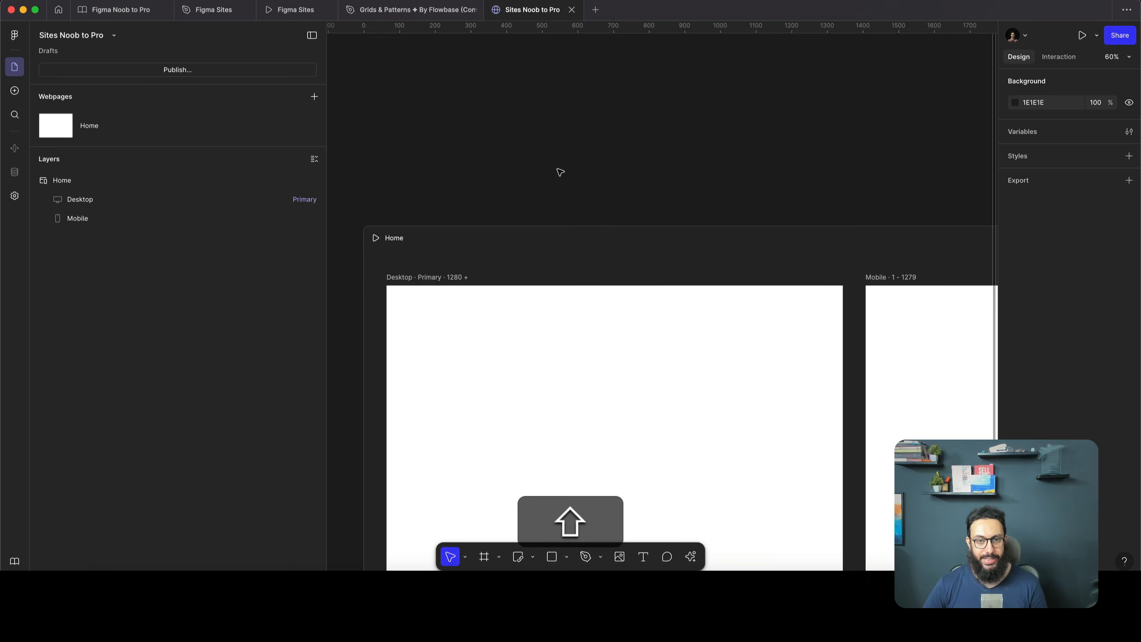
pyautogui.click(402, 219)
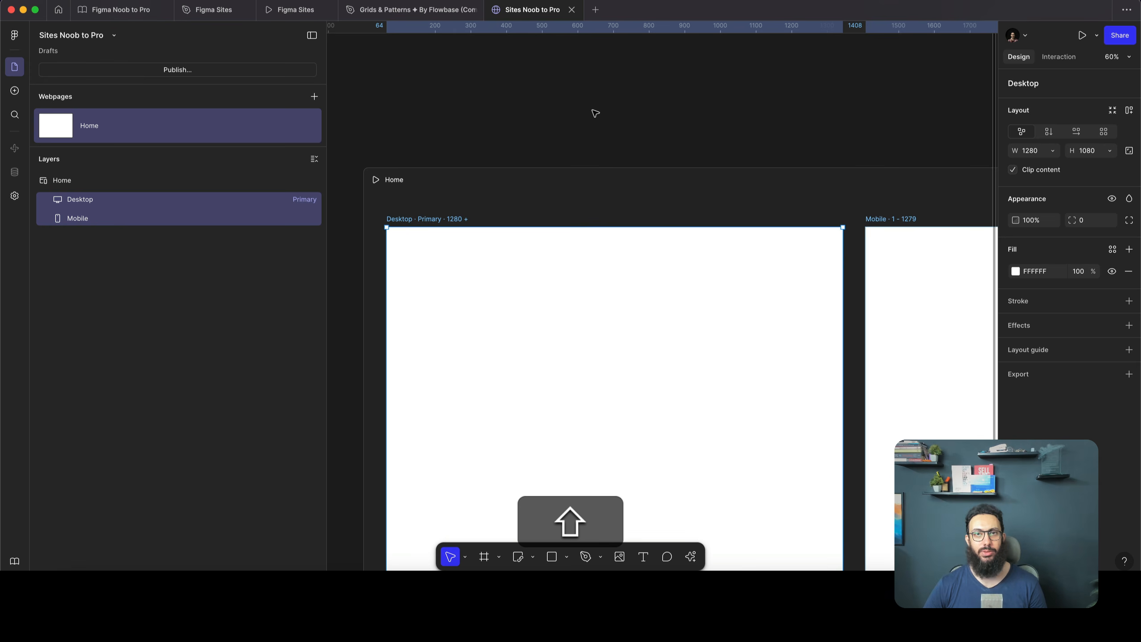
pyautogui.click(596, 113)
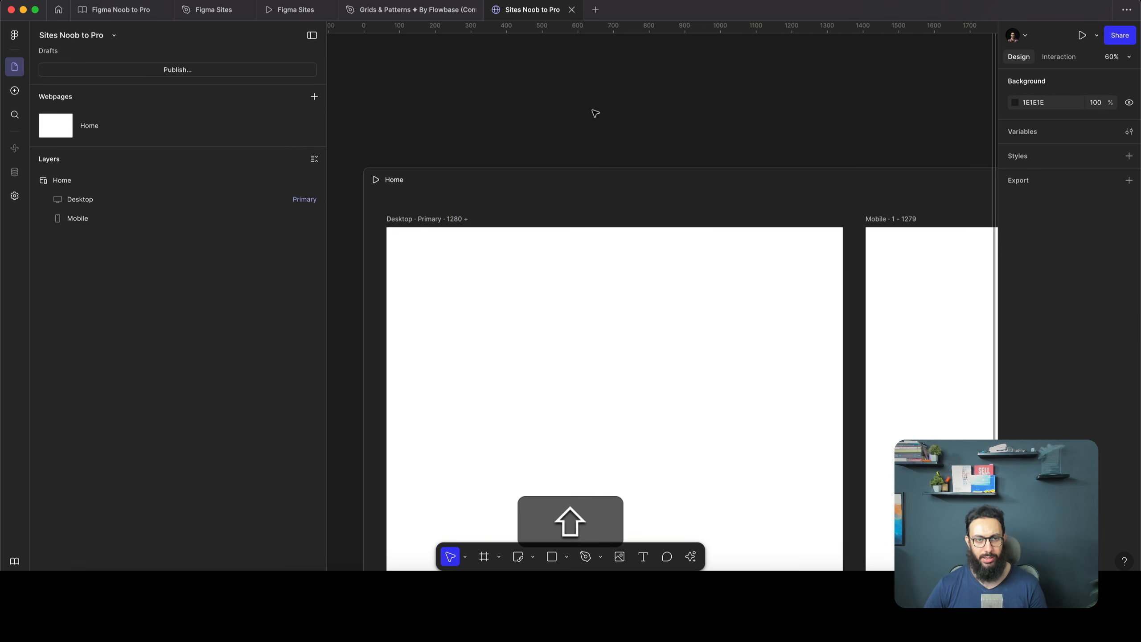
pyautogui.hotkey('ctrl', 'shift', 'a')
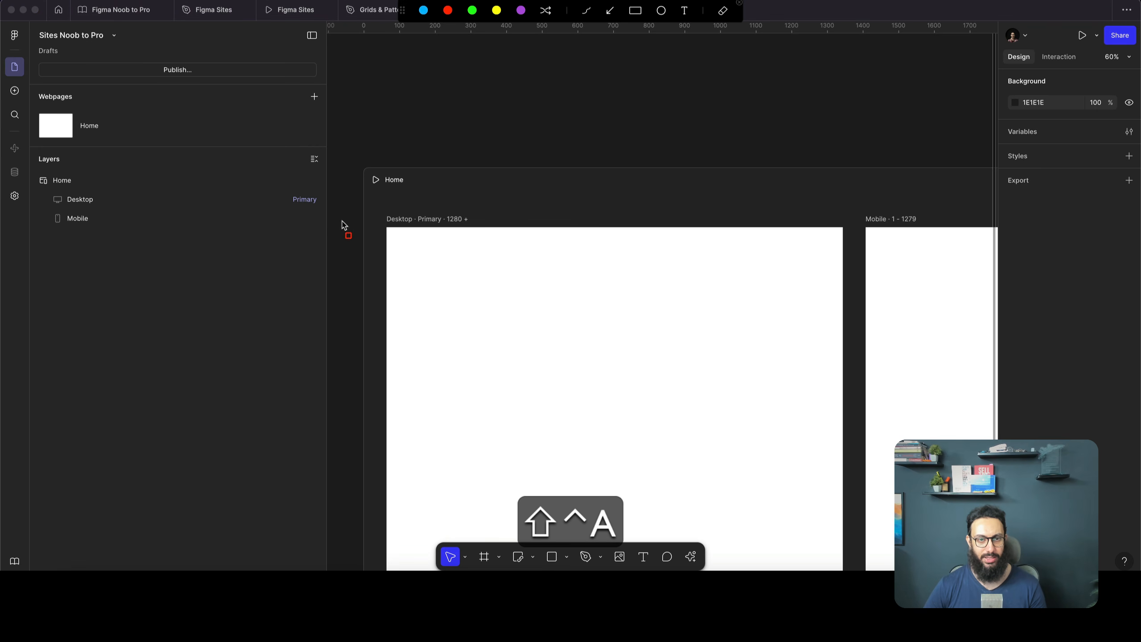
pyautogui.moveTo(353, 225); pyautogui.dragTo(273, 182)
pyautogui.hotkey('shift', 'Escape')
pyautogui.hotkey('shift', 'a')
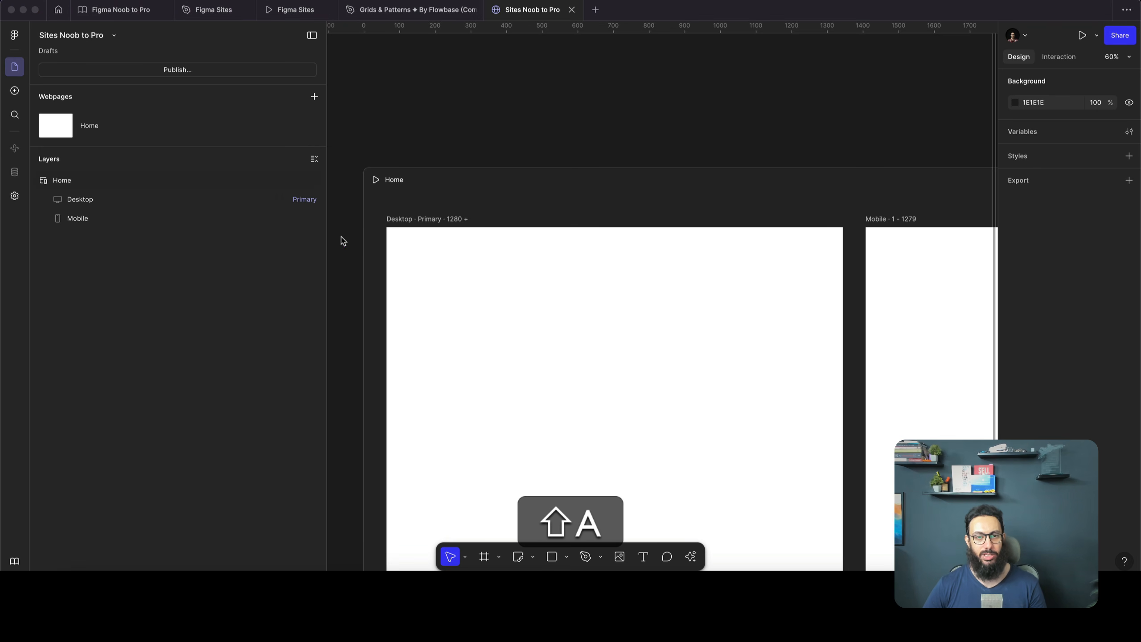
pyautogui.click(340, 237)
pyautogui.press('a')
pyautogui.hotkey('ctrl', 'shift', 'a')
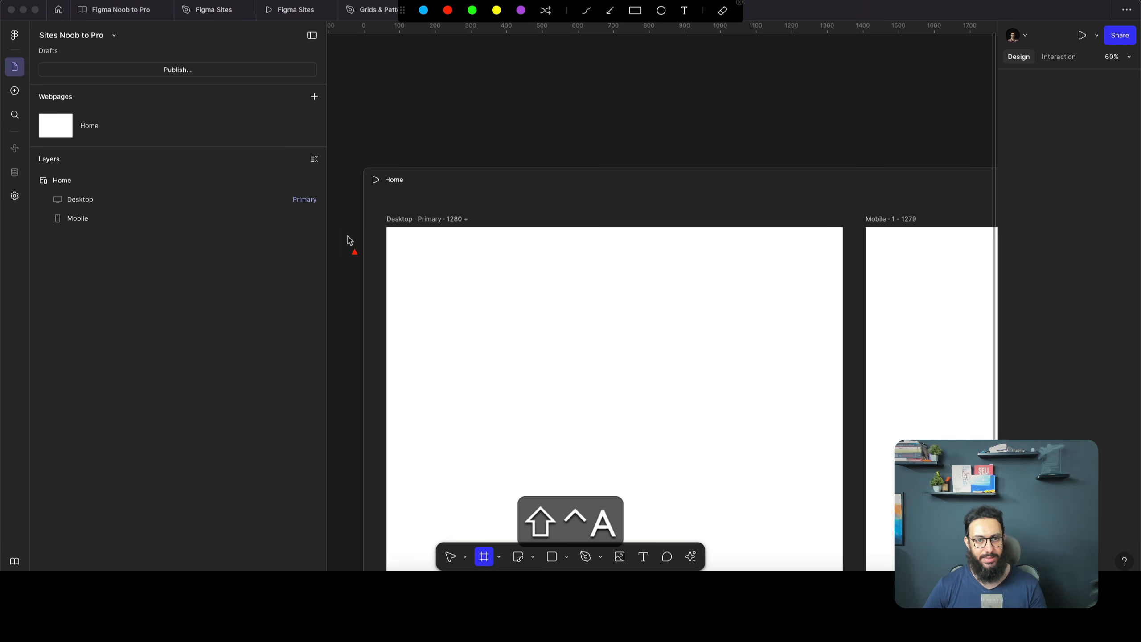
pyautogui.moveTo(349, 236); pyautogui.dragTo(317, 210)
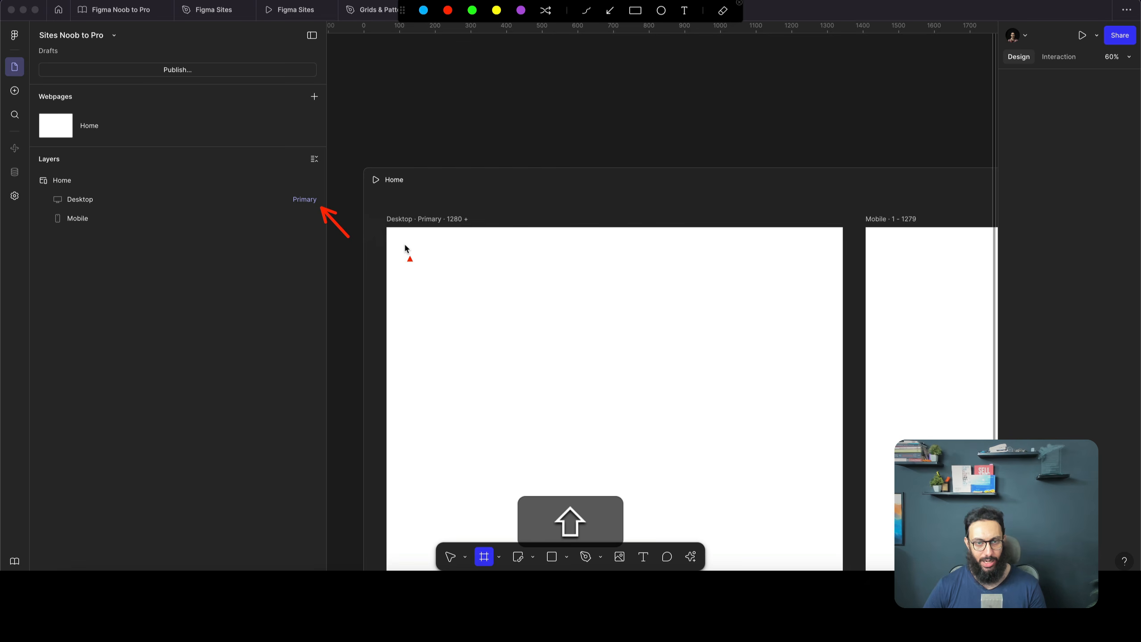
pyautogui.hotkey('shift', 'Escape')
pyautogui.hscroll(2, 818, 319)
pyautogui.scroll(-2, 797, 293)
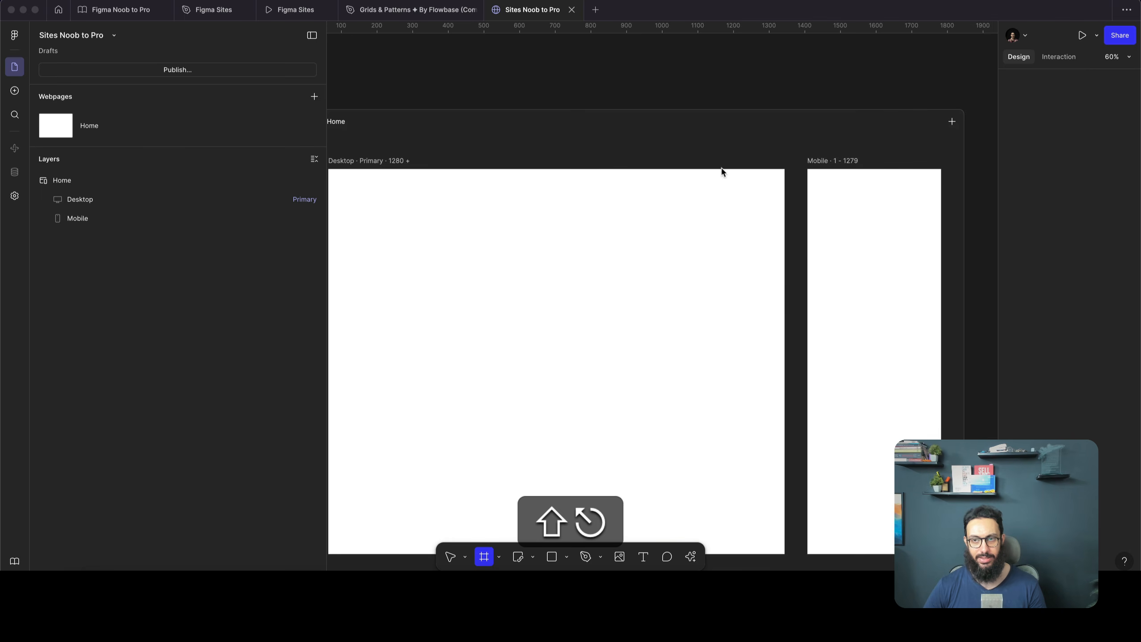
pyautogui.hscroll(-1, 741, 126)
pyautogui.scroll(1, 742, 126)
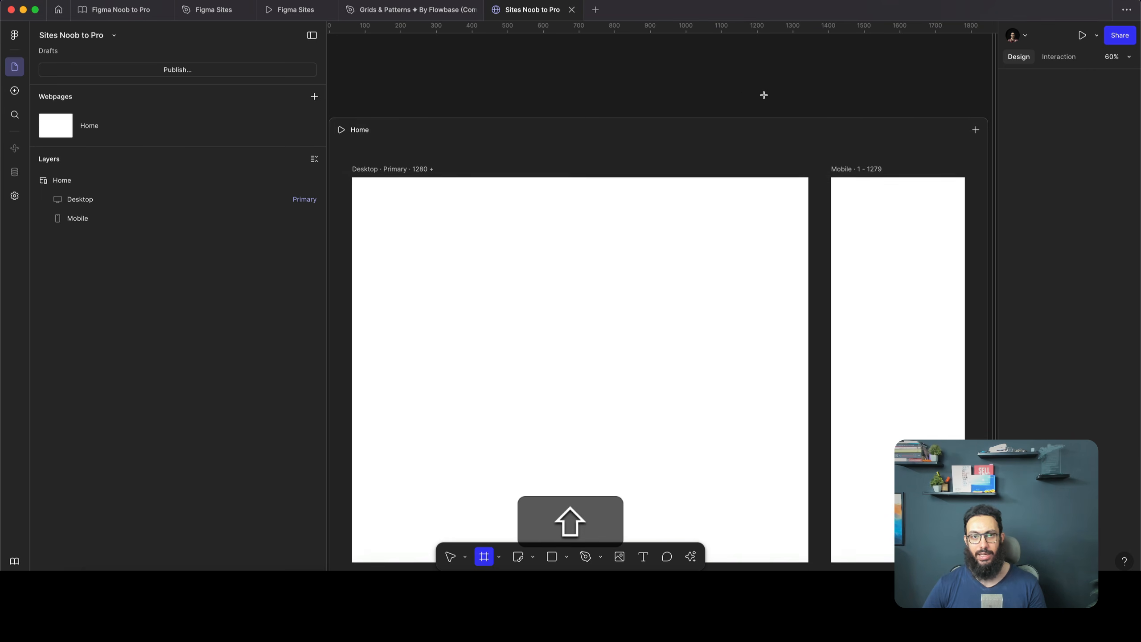
pyautogui.scroll(-2, 763, 95)
pyautogui.click(963, 115)
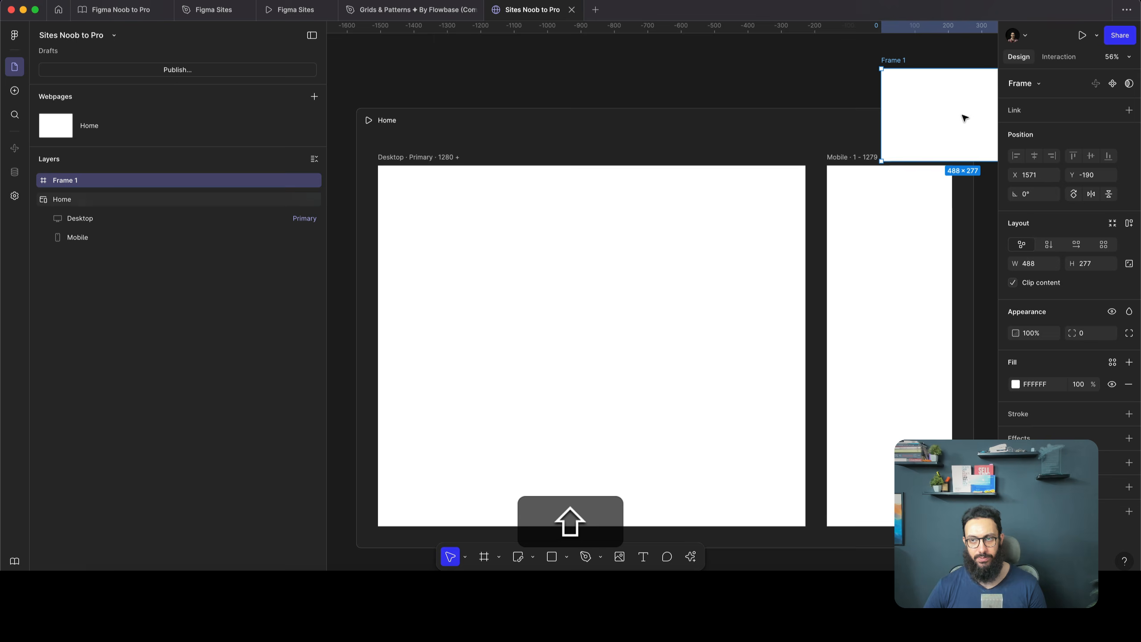
pyautogui.click(960, 121)
pyautogui.press('shift+super+x')
pyautogui.click(948, 88)
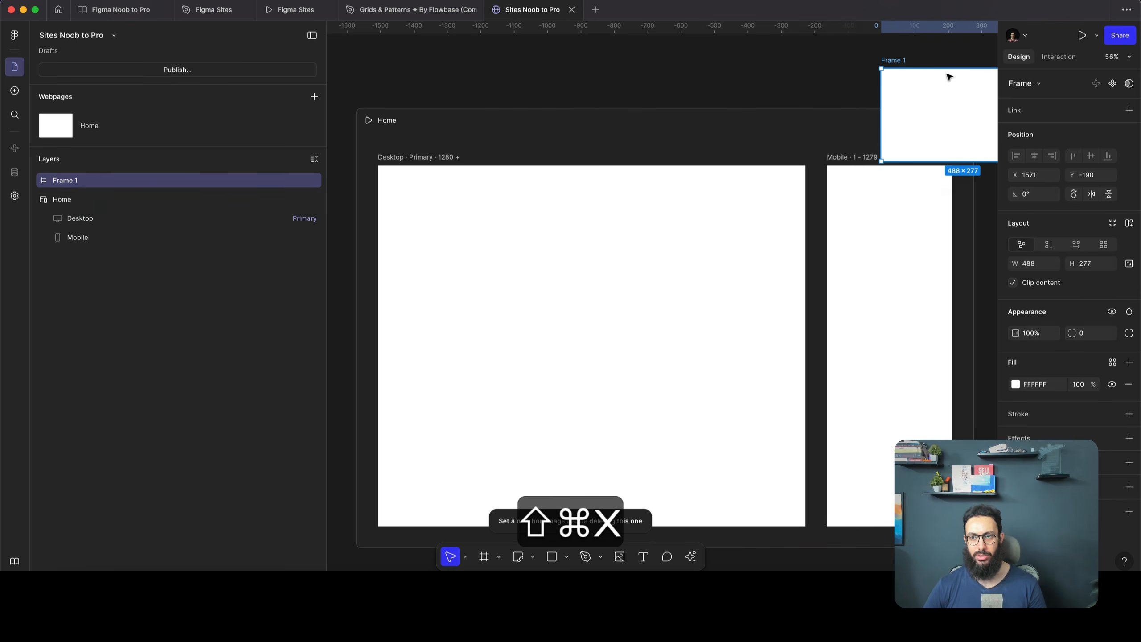
pyautogui.press('Delete')
# Add the 800-wide Tablet breakpoint to the Home page
pyautogui.click(961, 121)
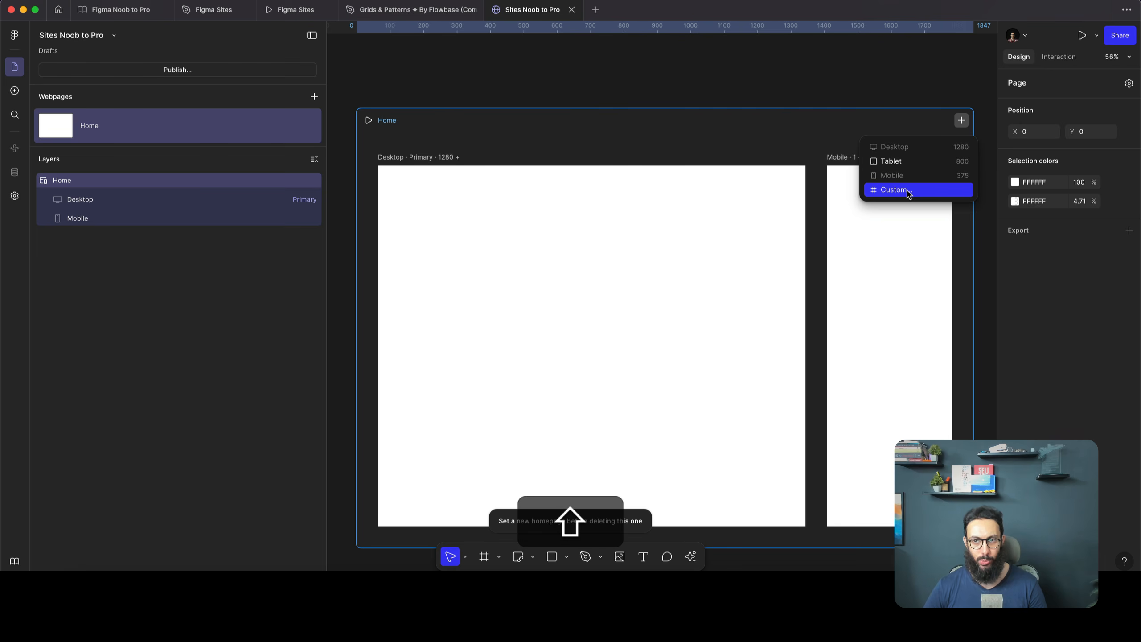
pyautogui.click(908, 161)
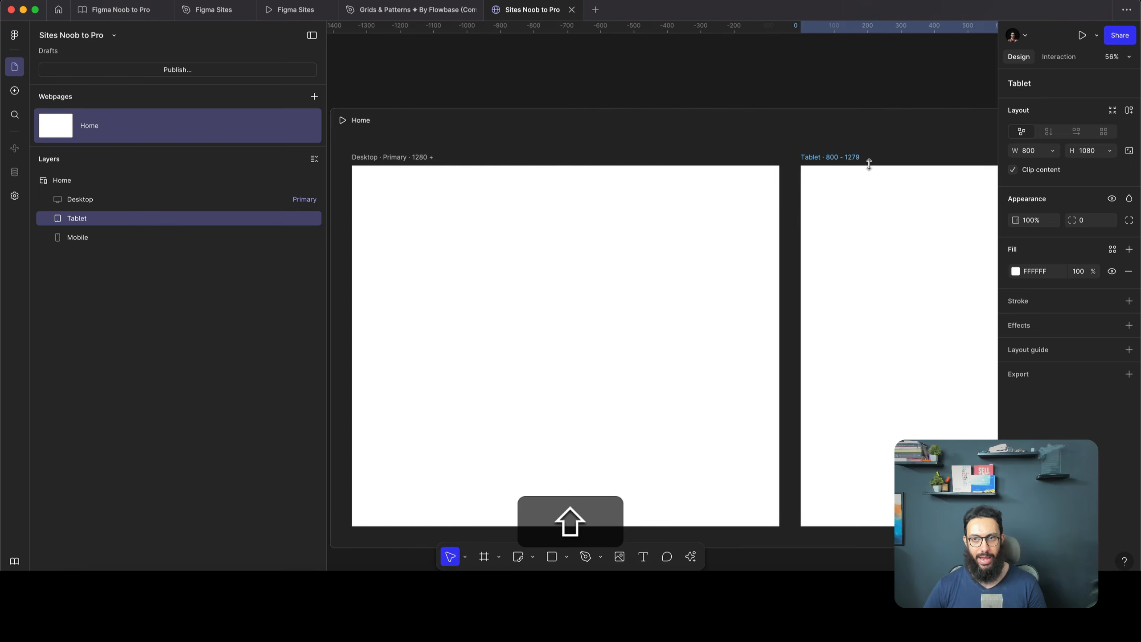
pyautogui.hscroll(8, 869, 164)
pyautogui.hscroll(-6, 869, 164)
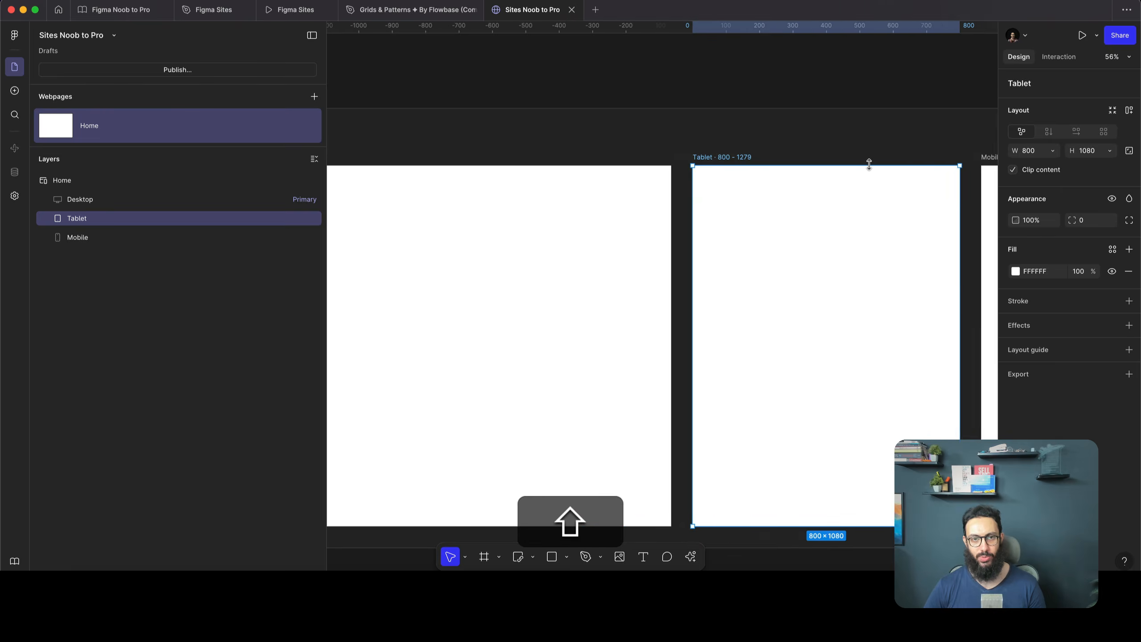
pyautogui.hotkey('shift', '1')
pyautogui.click(723, 66)
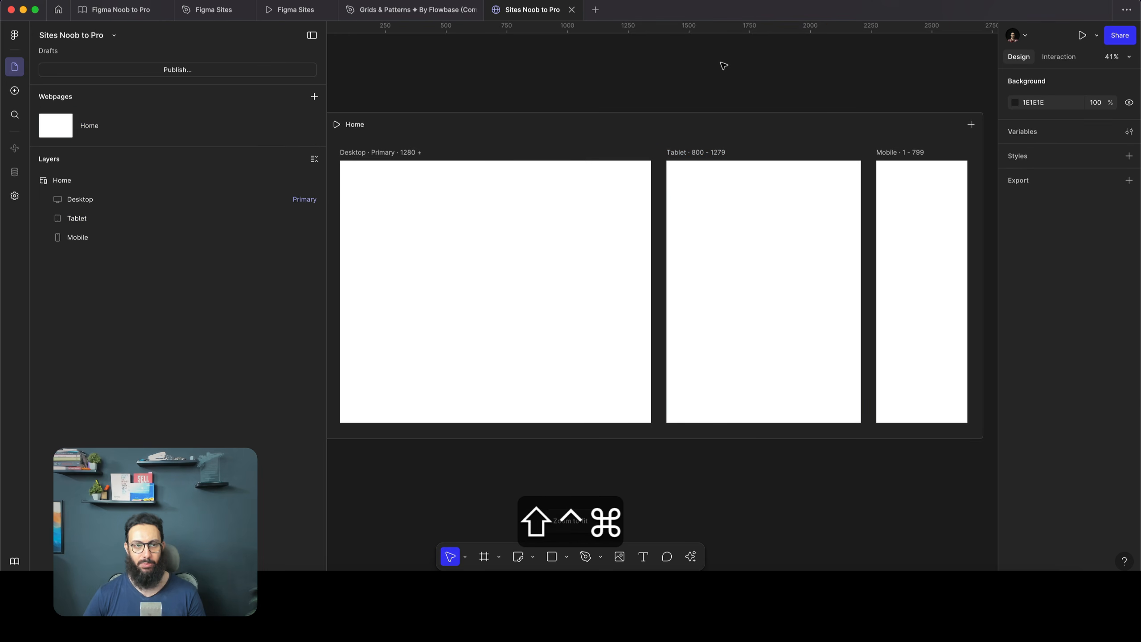
pyautogui.press('ctrl+shift+super+e')
pyautogui.press('ctrl+shift+super+r')
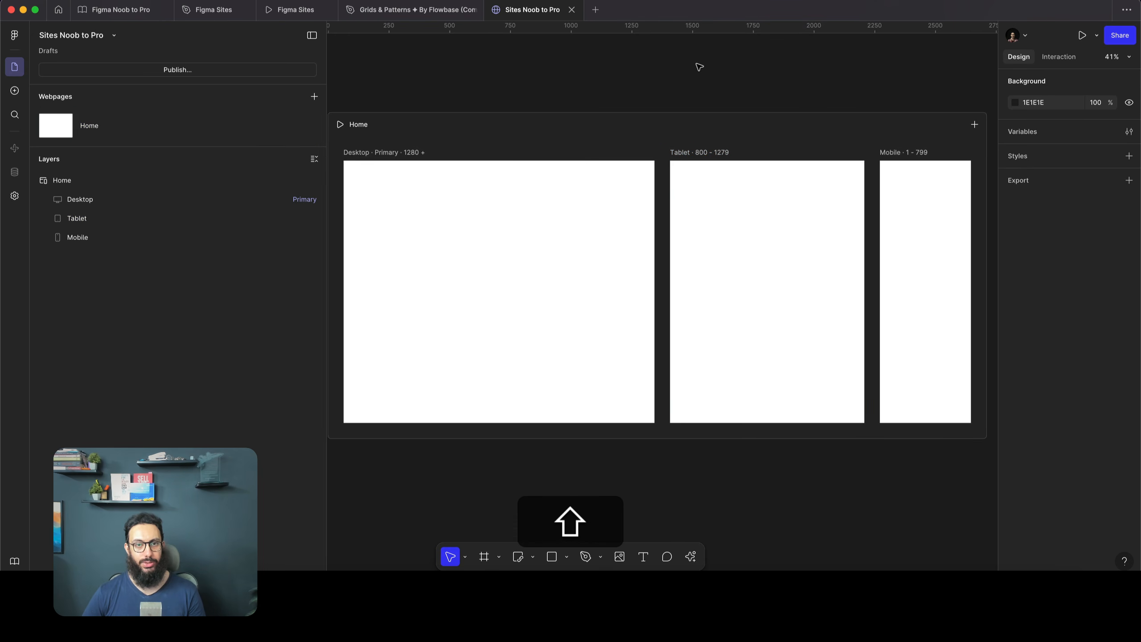
# Draw a rectangle about 279 × 276 in the Desktop breakpoint and center it horizontally
pyautogui.hotkey('shift', 'r')
pyautogui.moveTo(434, 206); pyautogui.dragTo(502, 272)
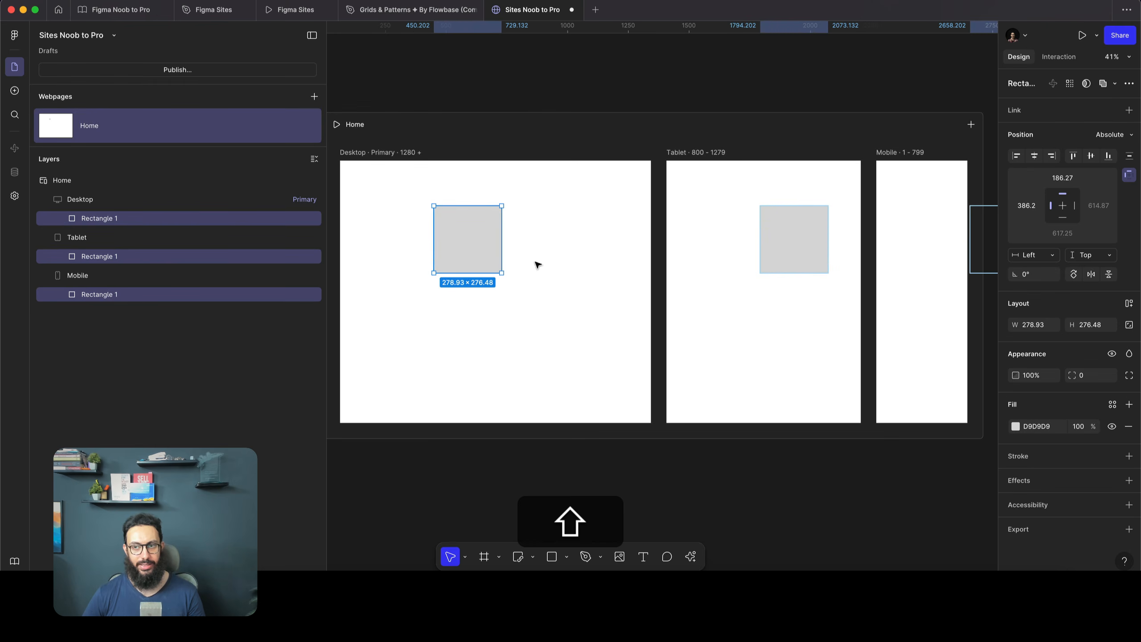
pyautogui.hscroll(3, 853, 288)
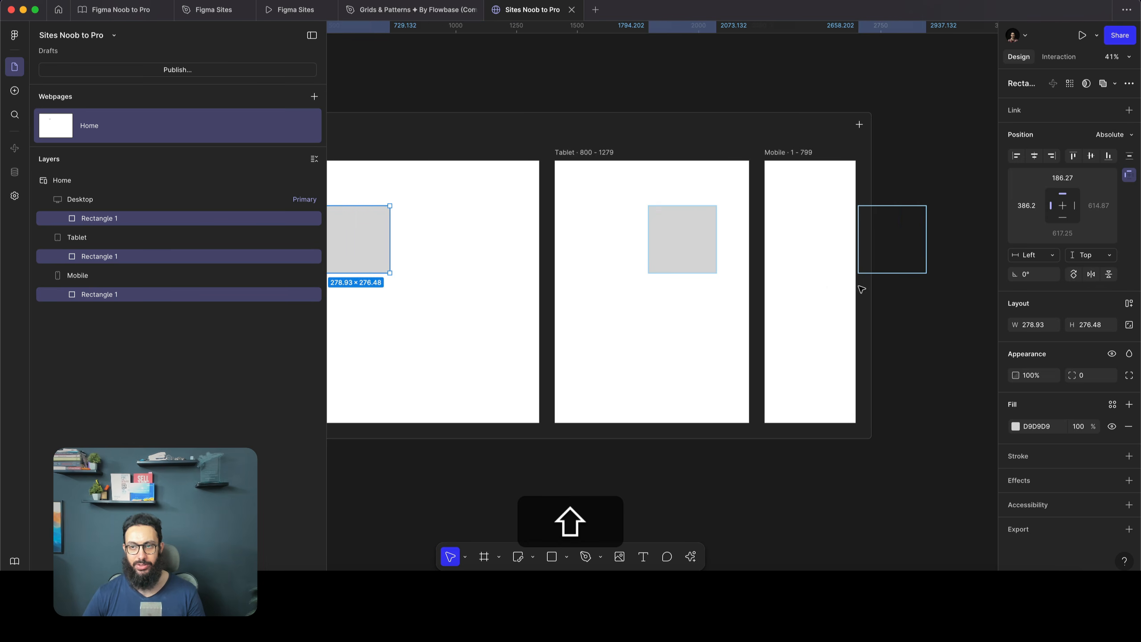
pyautogui.press('alt')
pyautogui.hotkey('alt', 'shift', 'h')
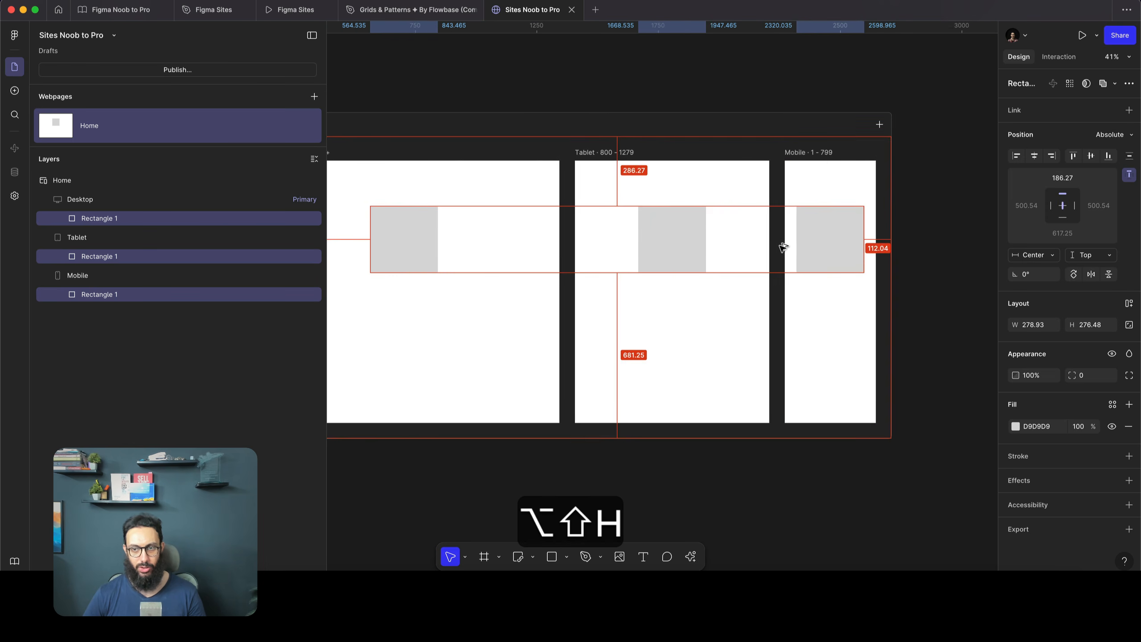
pyautogui.hscroll(-2, 786, 238)
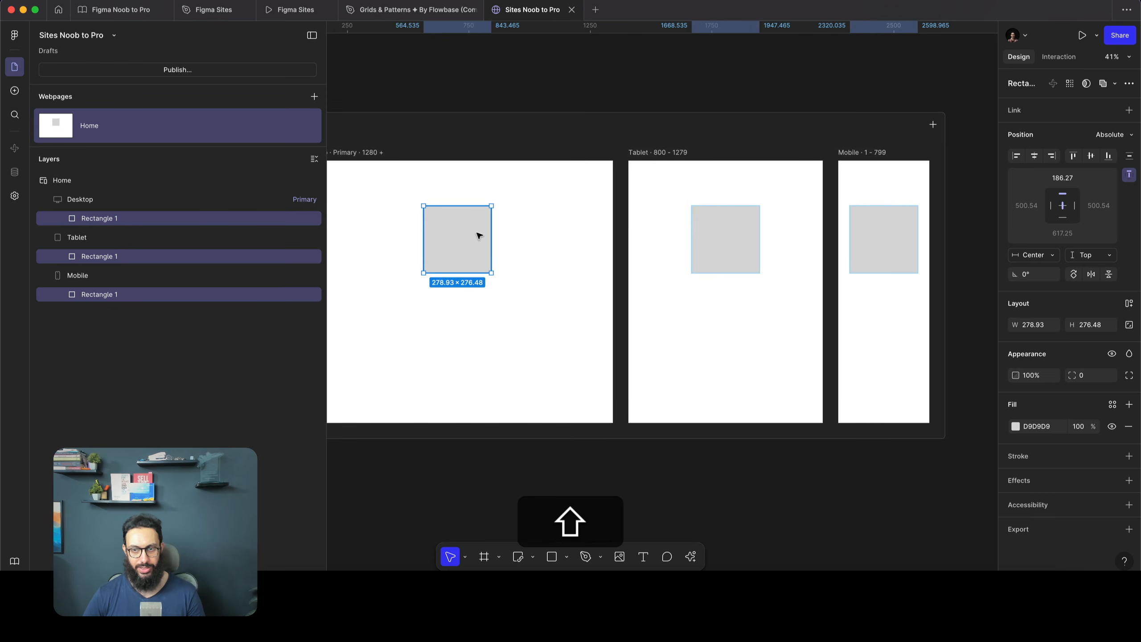
# Delete the rectangle from the Home page's breakpoints
pyautogui.hotkey('shift', 'BackSpace')
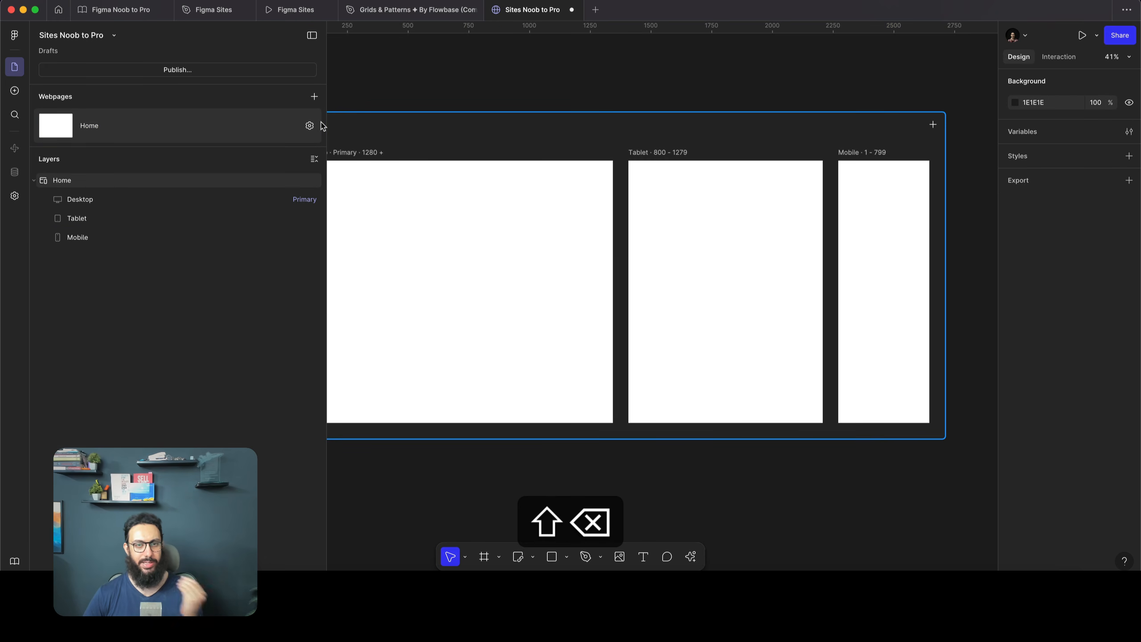
pyautogui.press('shift')
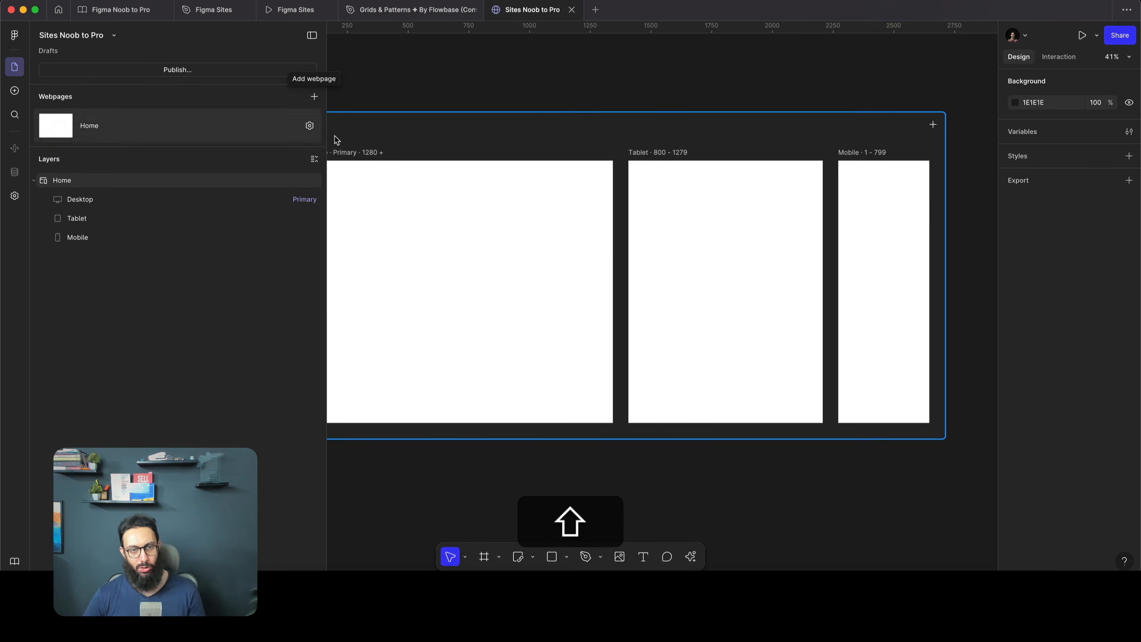
# Add a text layer reading "Home" inside the Desktop breakpoint
pyautogui.press('t')
pyautogui.click(416, 247)
pyautogui.write('Home')
pyautogui.press('Escape')
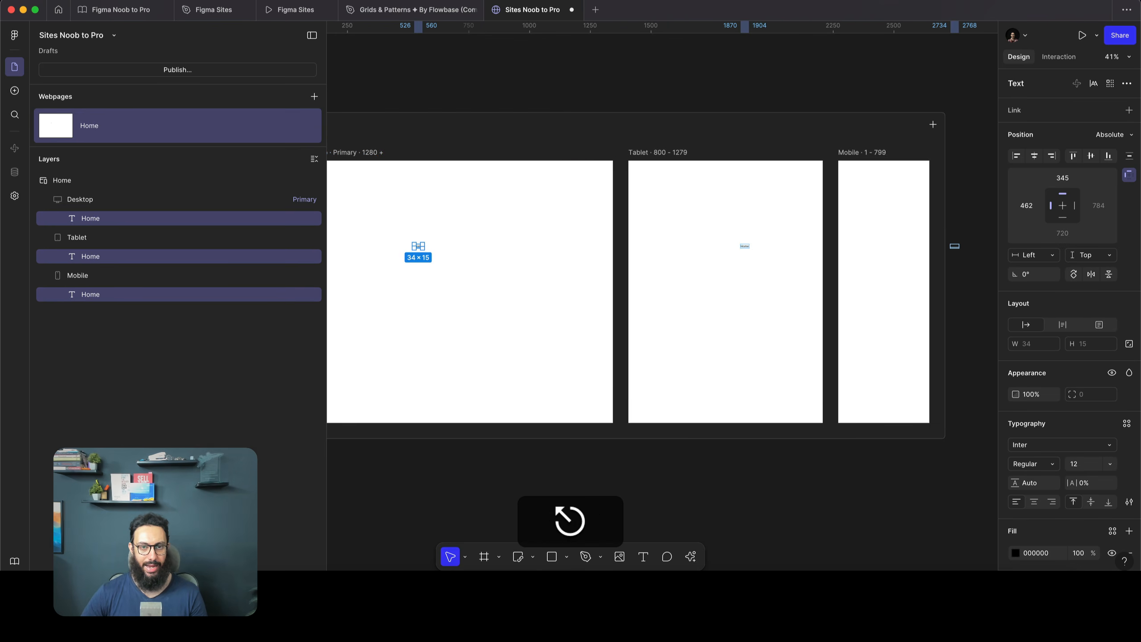
# Scale the Home text up to about 425 × 184 and center it horizontally in the Desktop breakpoint
pyautogui.hotkey('shift', 'k')
pyautogui.moveTo(422, 244); pyautogui.dragTo(474, 216)
pyautogui.hotkey('alt', 'shift', 'h')
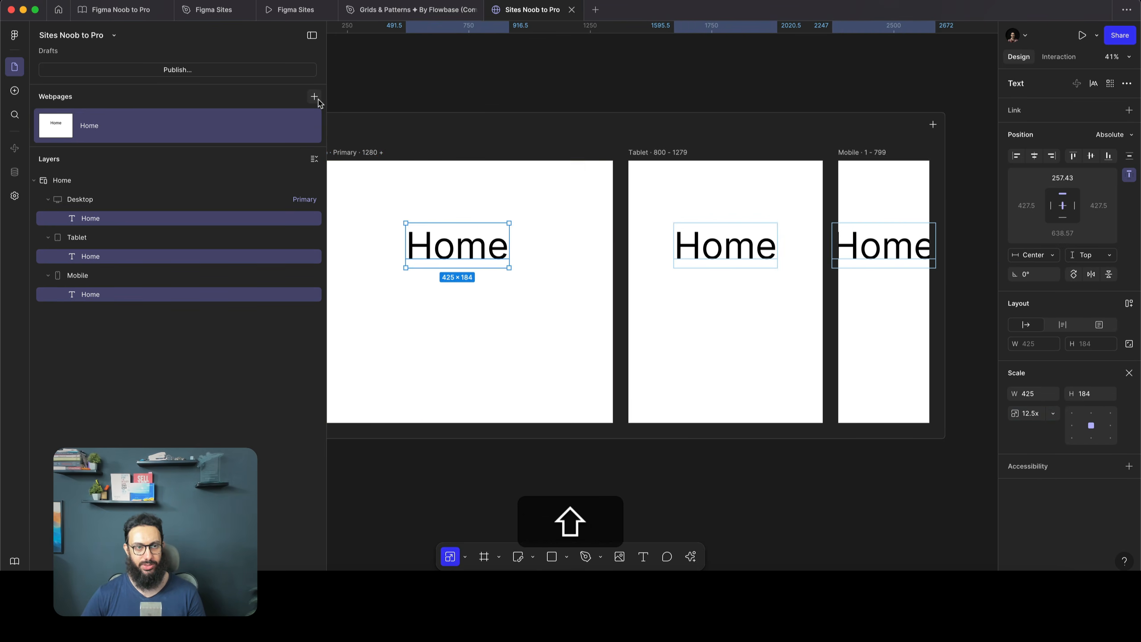
# Add a second webpage to the site and place it farther from the Home page on the canvas
pyautogui.click(315, 97)
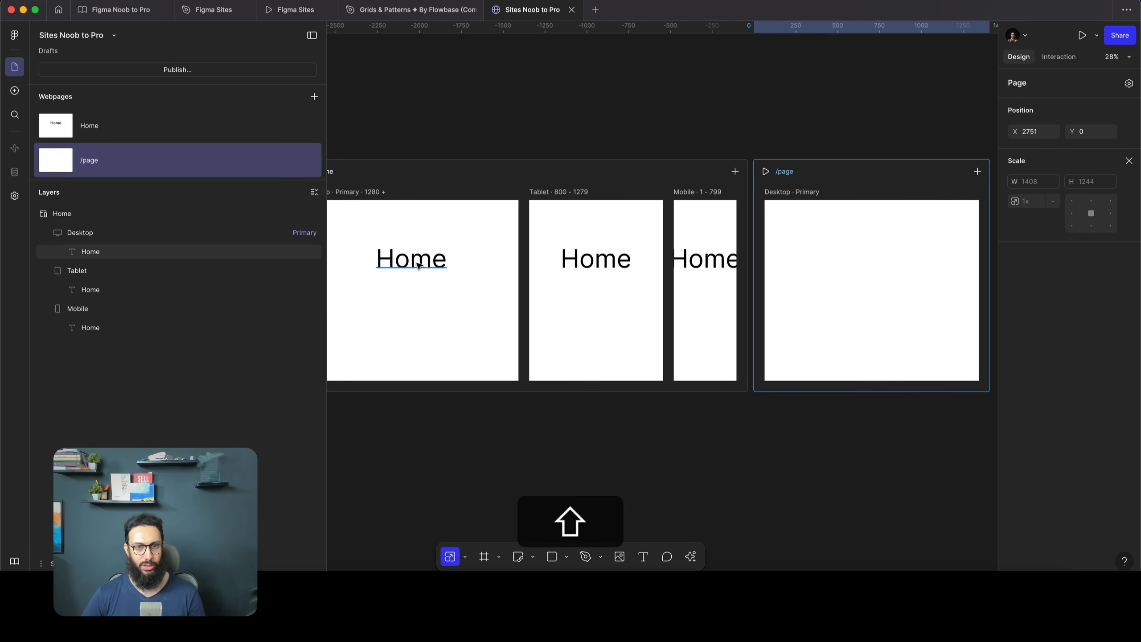
pyautogui.moveTo(897, 171); pyautogui.dragTo(931, 172)
pyautogui.click(806, 117)
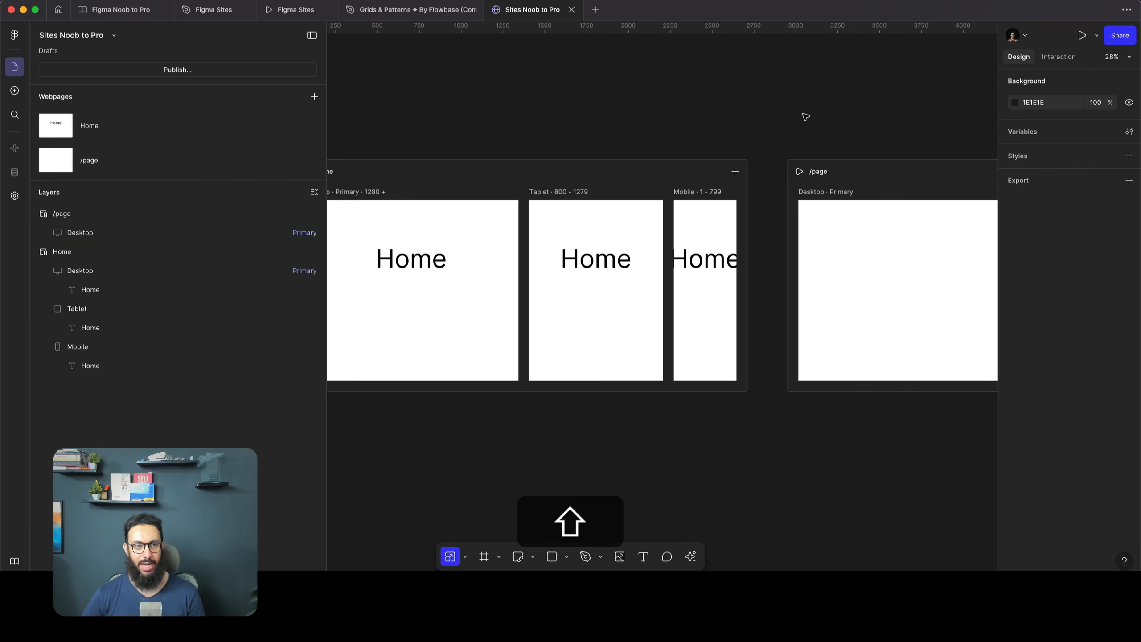
# View the /page and Home webpages in turn to see how each is framed on the canvas
pyautogui.click(178, 139)
pyautogui.click(168, 161)
pyautogui.click(171, 128)
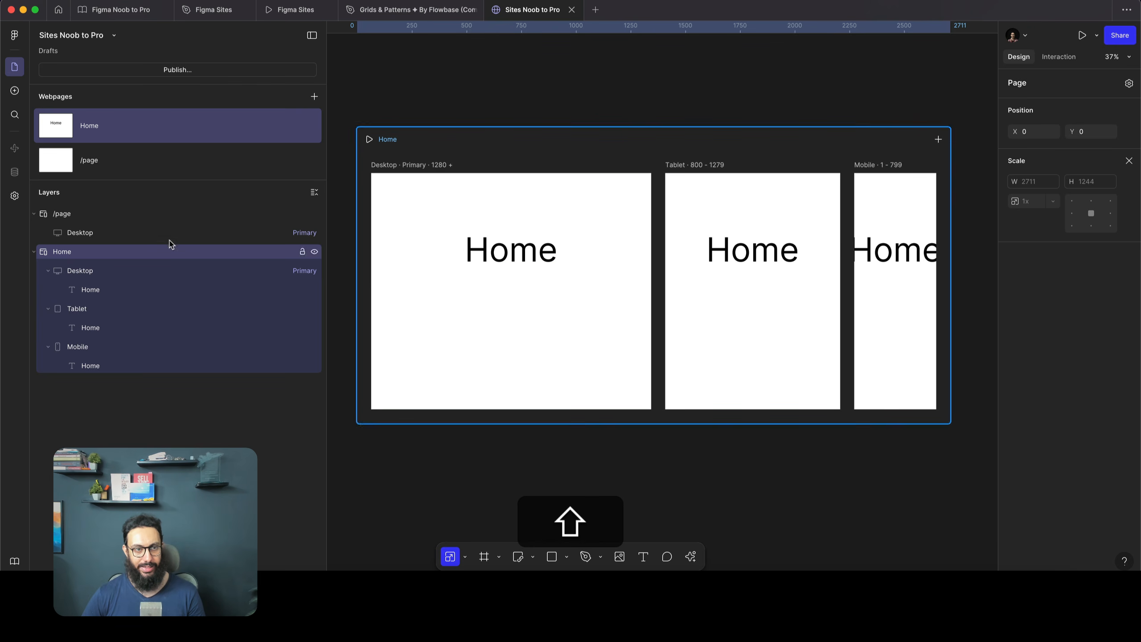
pyautogui.click(173, 166)
pyautogui.click(165, 119)
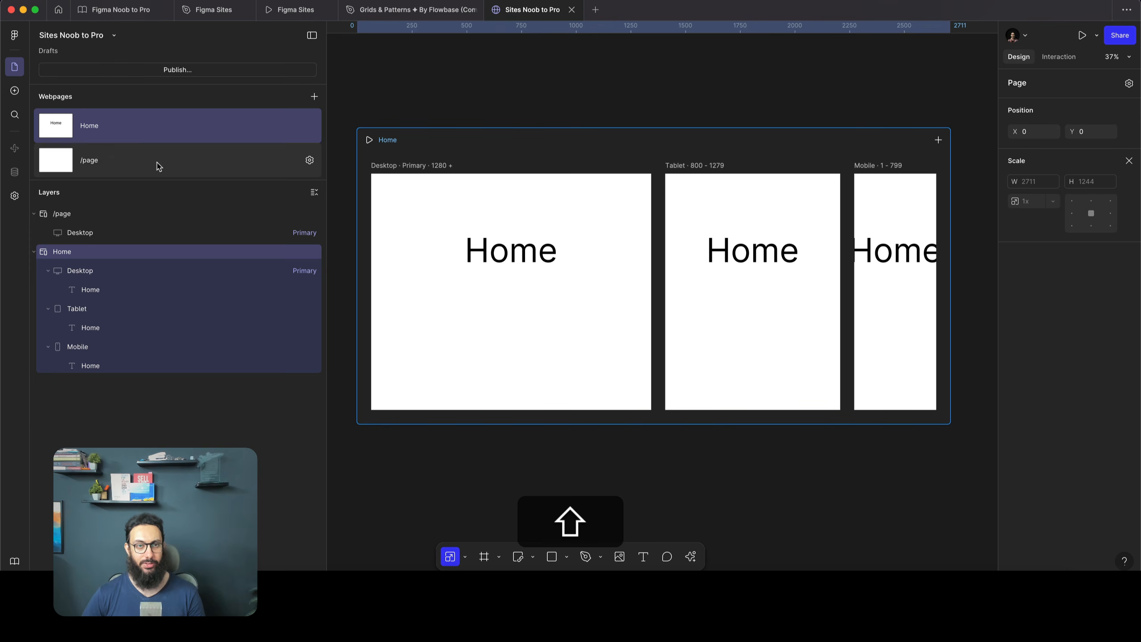
# Switch to the Figma Noob to Pro file, compare its 01: Basics and Cover pages, and return to the Sites Noob to Pro file
pyautogui.click(135, 10)
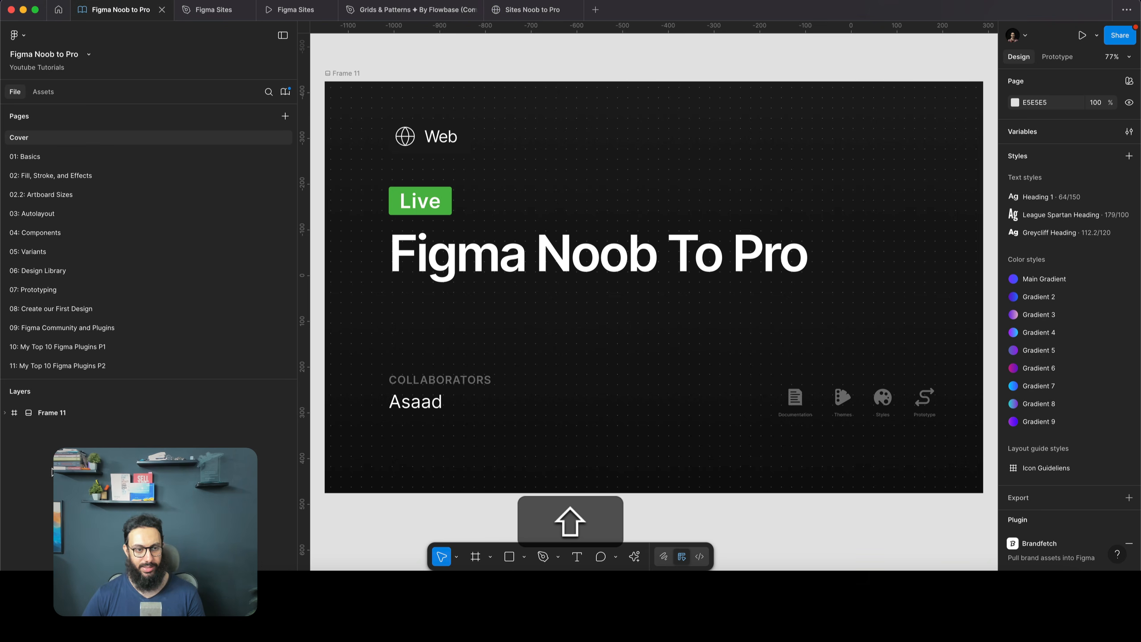
pyautogui.click(53, 151)
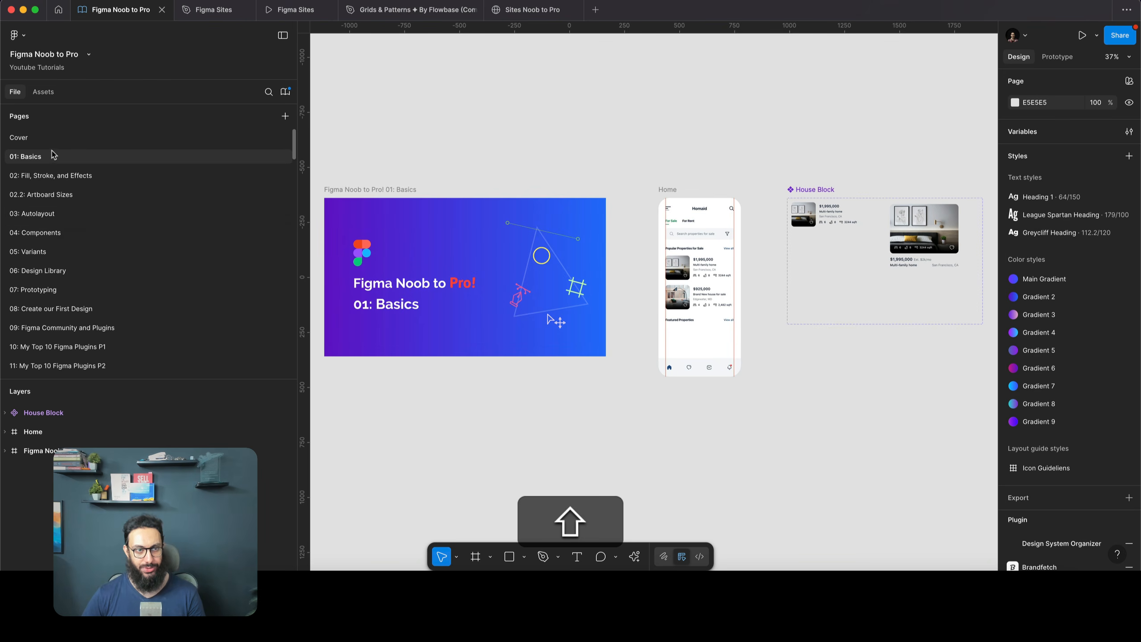
pyautogui.click(51, 138)
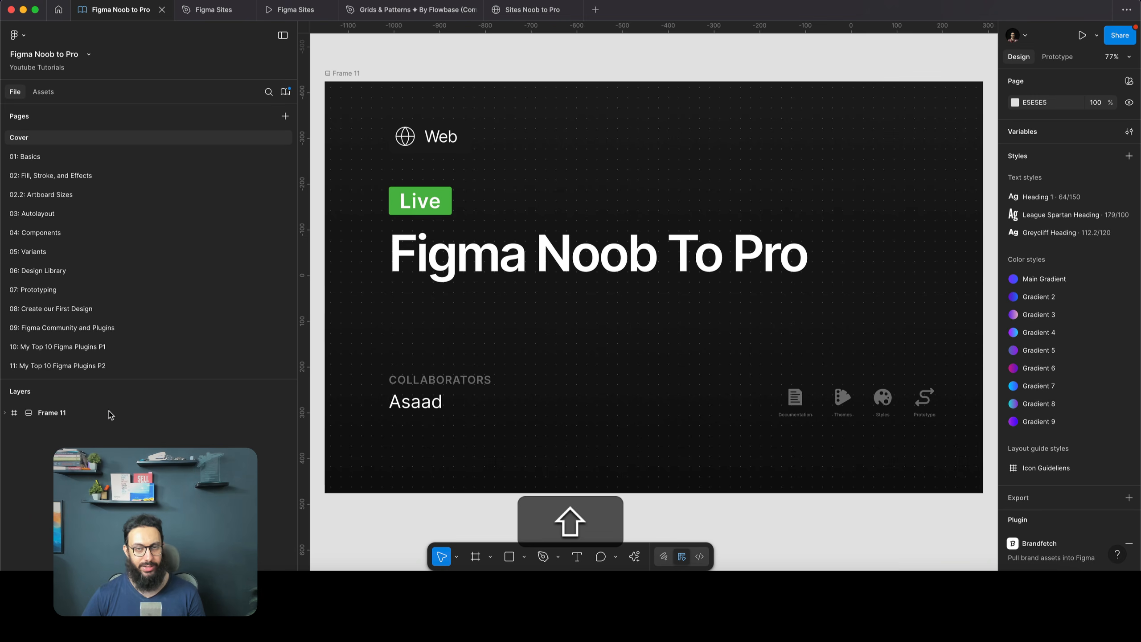
pyautogui.click(521, 10)
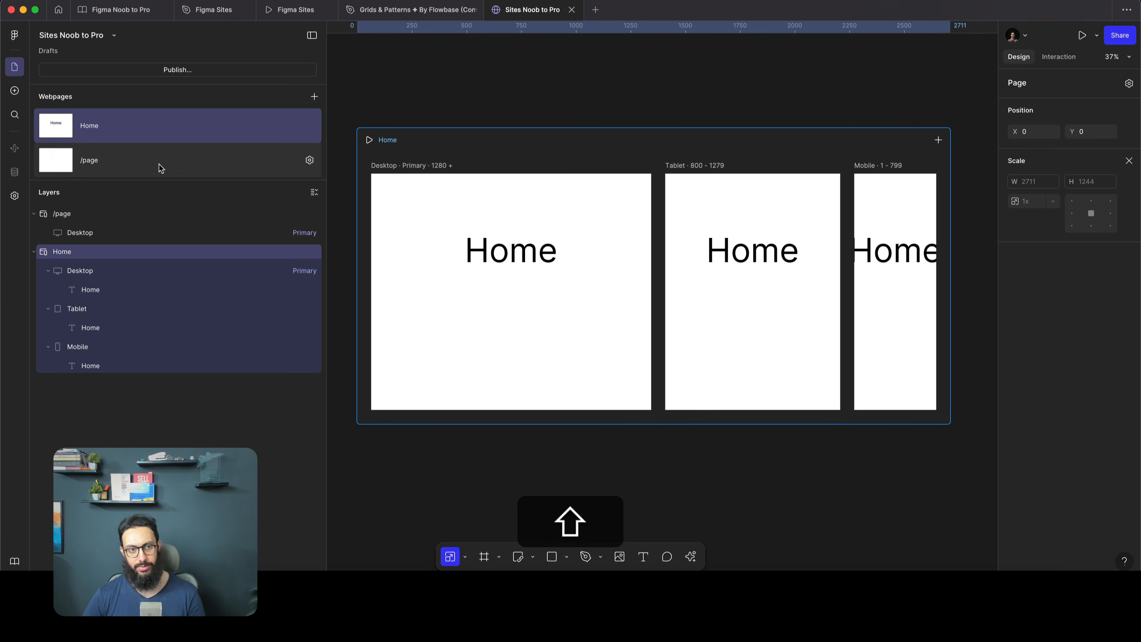
# Add a text layer reading "About" in the new page's Desktop breakpoint and center it horizontally
pyautogui.click(585, 90)
pyautogui.scroll(-3, 585, 89)
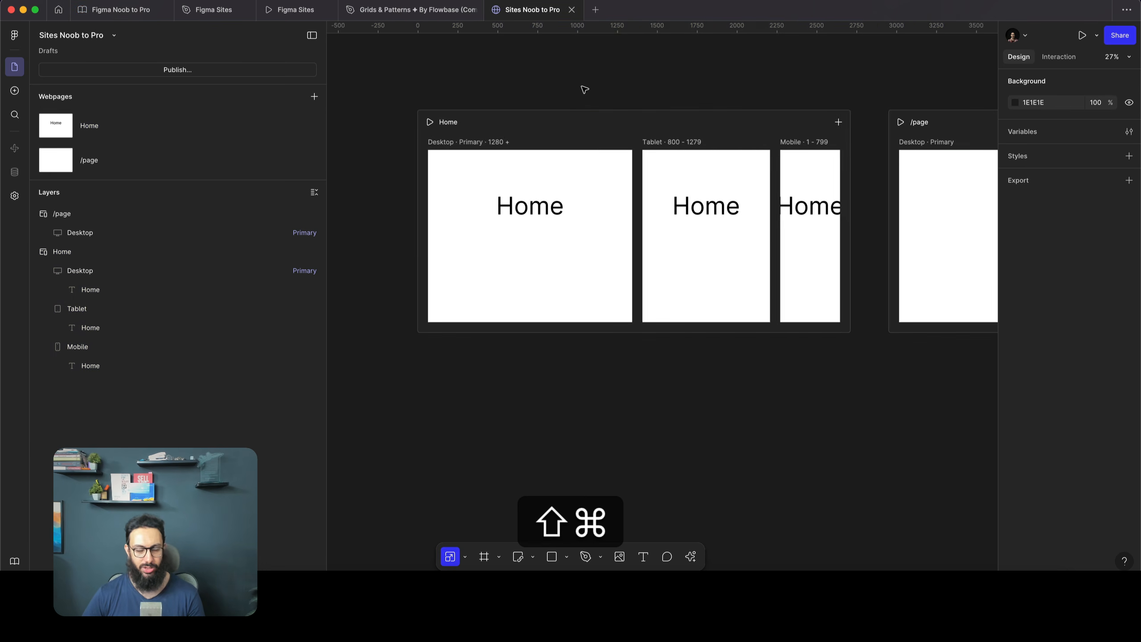
pyautogui.hscroll(5, 583, 92)
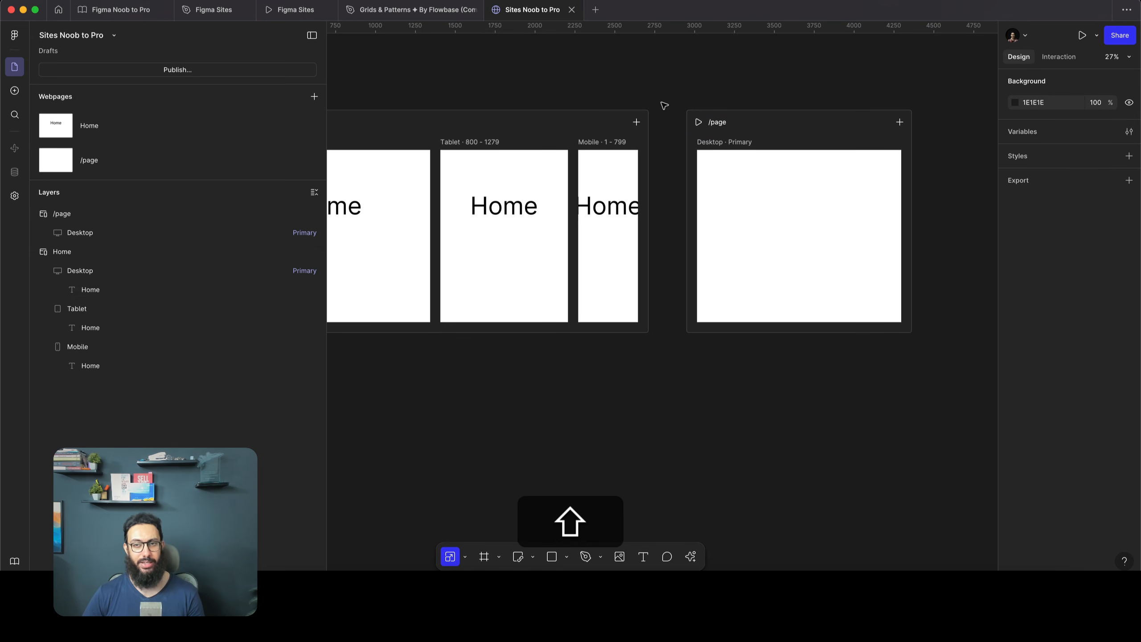
pyautogui.click(766, 223)
pyautogui.write('Abi')
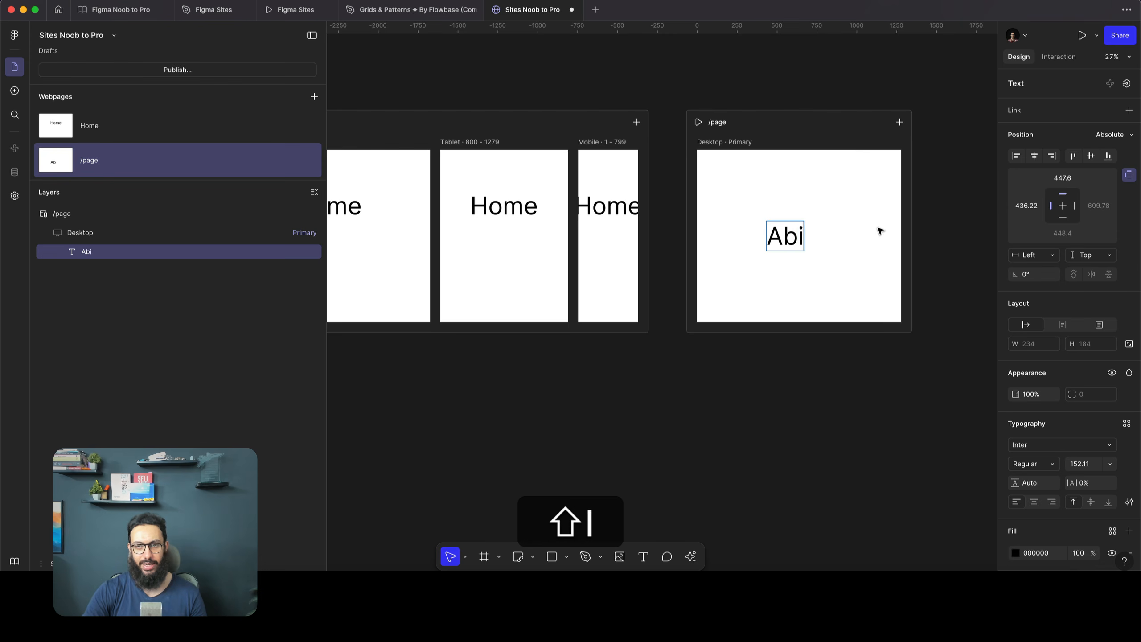
pyautogui.press('BackSpace')
pyautogui.write('out')
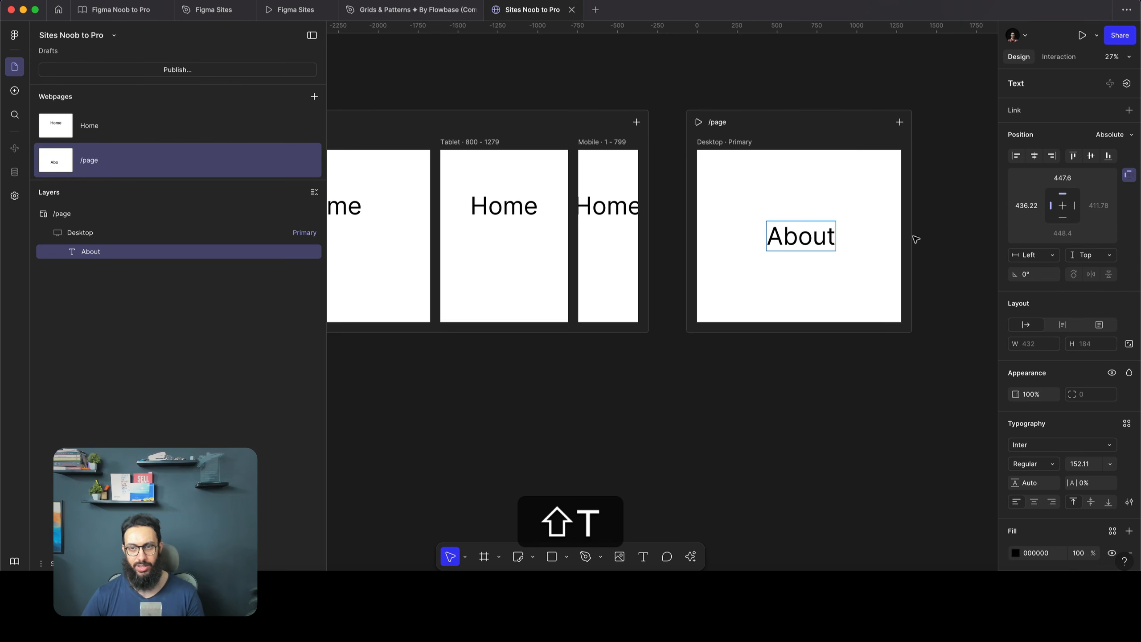
pyautogui.press('Escape')
pyautogui.moveTo(825, 244); pyautogui.dragTo(822, 231)
# Select the Home page's Desktop breakpoint and examine its interaction and design properties
pyautogui.hscroll(-3, 743, 193)
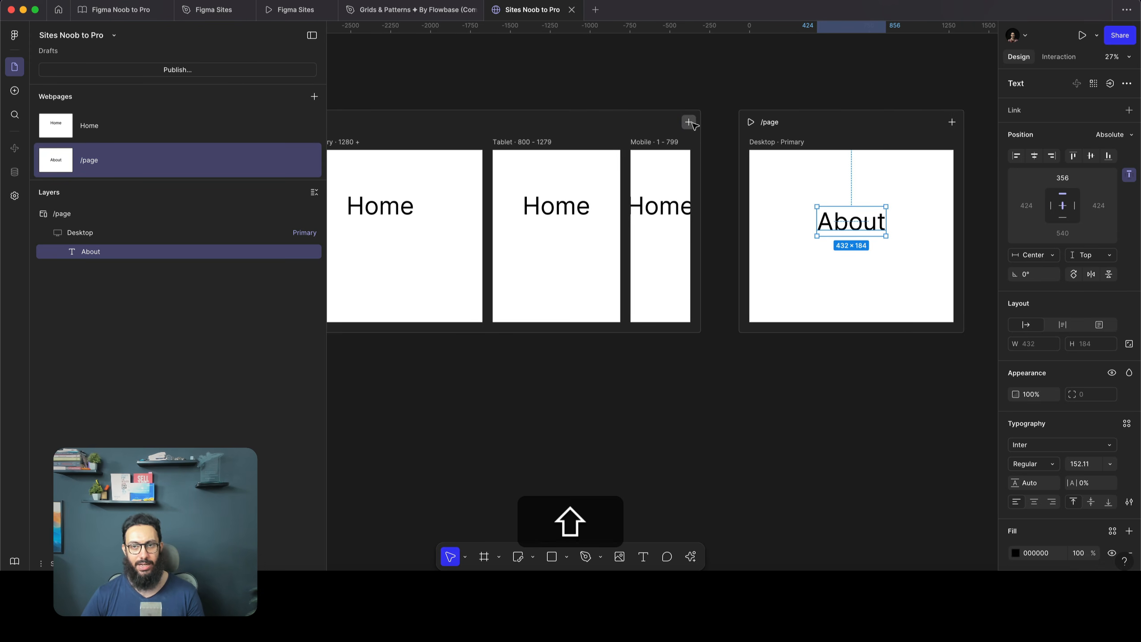
pyautogui.hscroll(-2, 694, 126)
pyautogui.click(523, 206)
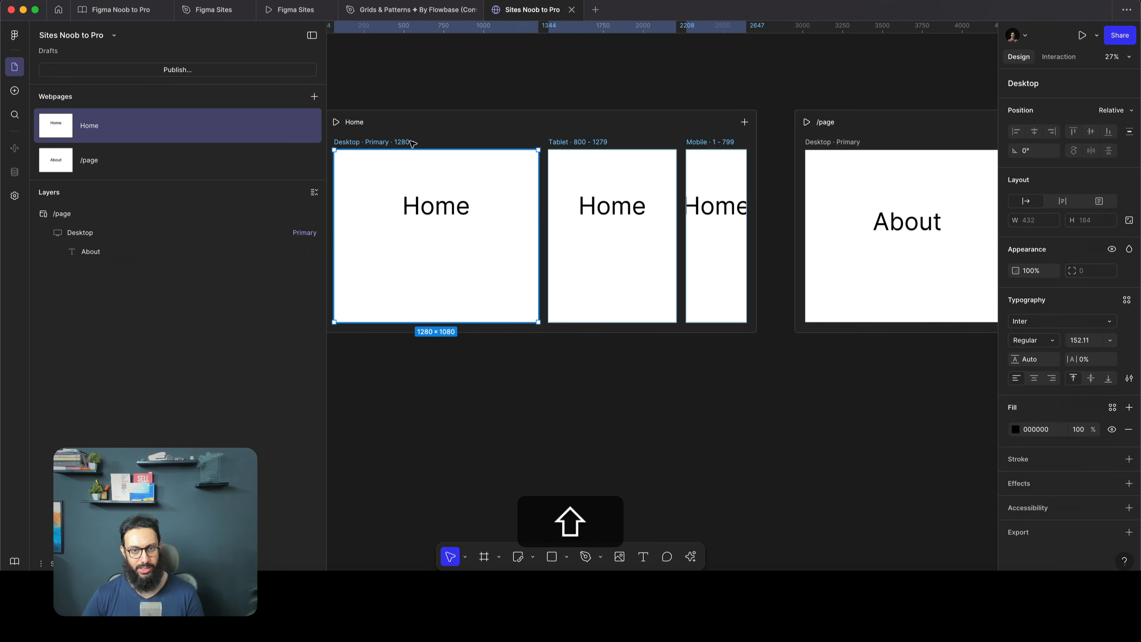
pyautogui.hscroll(-1, 540, 222)
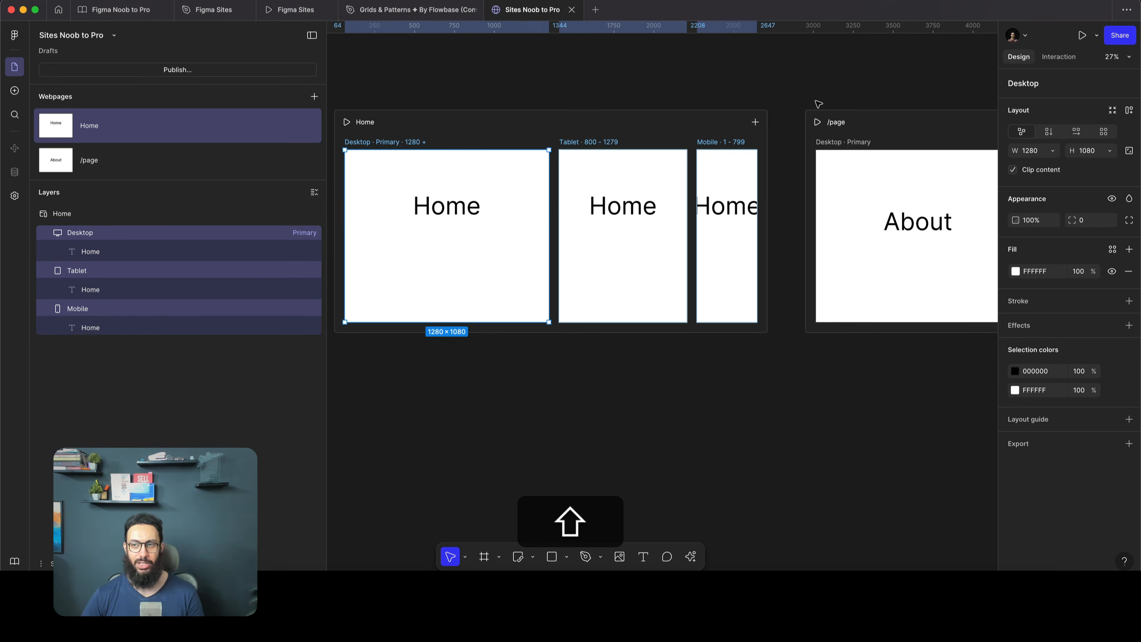
pyautogui.click(1054, 62)
pyautogui.click(1020, 57)
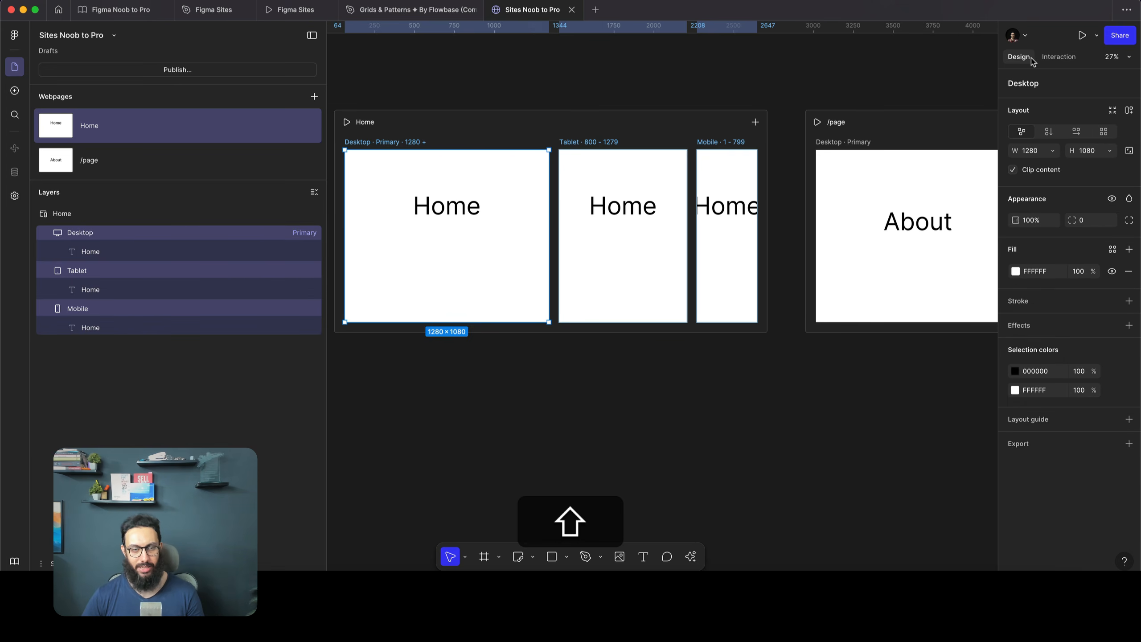
# Clear the selection and collapse all layers of both pages in the layer list
pyautogui.click(561, 71)
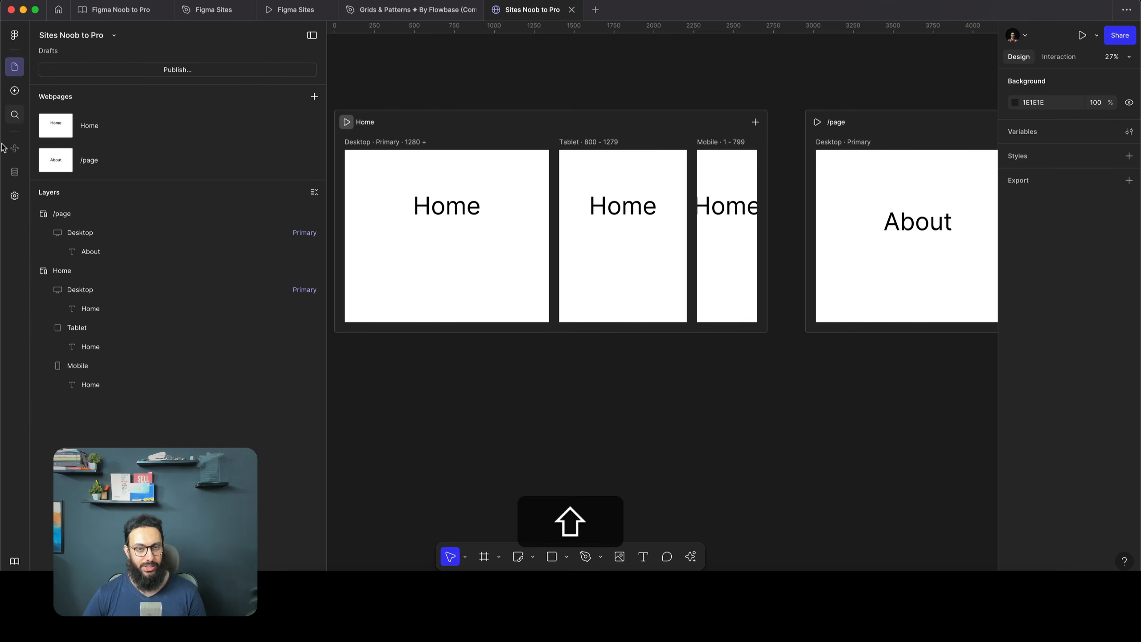
pyautogui.click(315, 192)
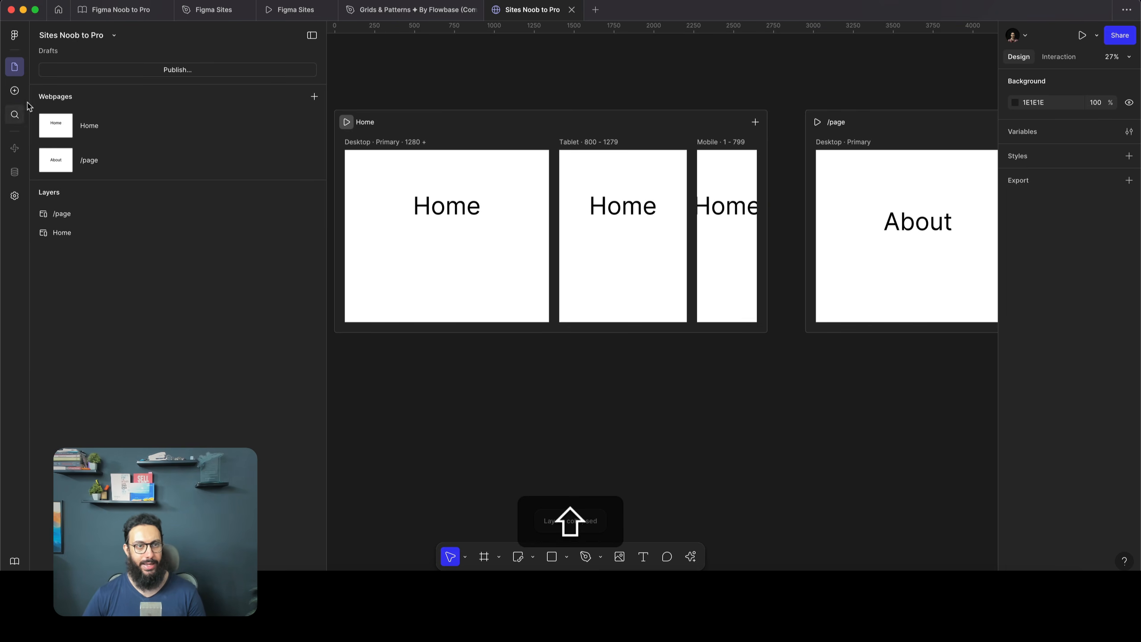
# Browse the insertable blocks for Pages, Navigation, Heroes, Features and Embeds
pyautogui.click(14, 92)
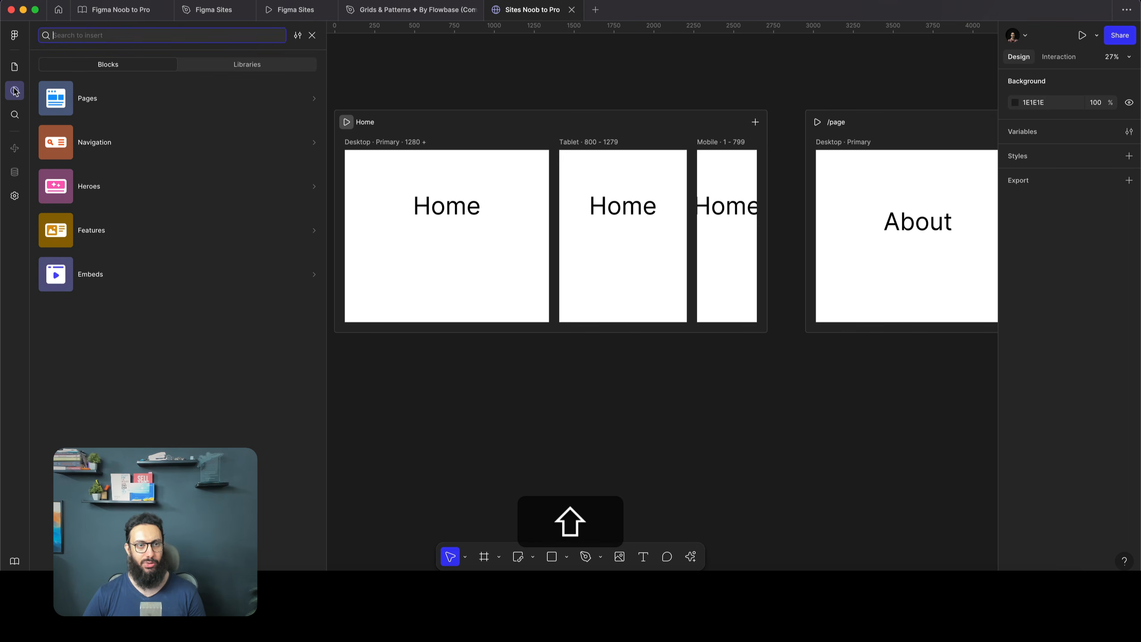
pyautogui.moveTo(105, 98)
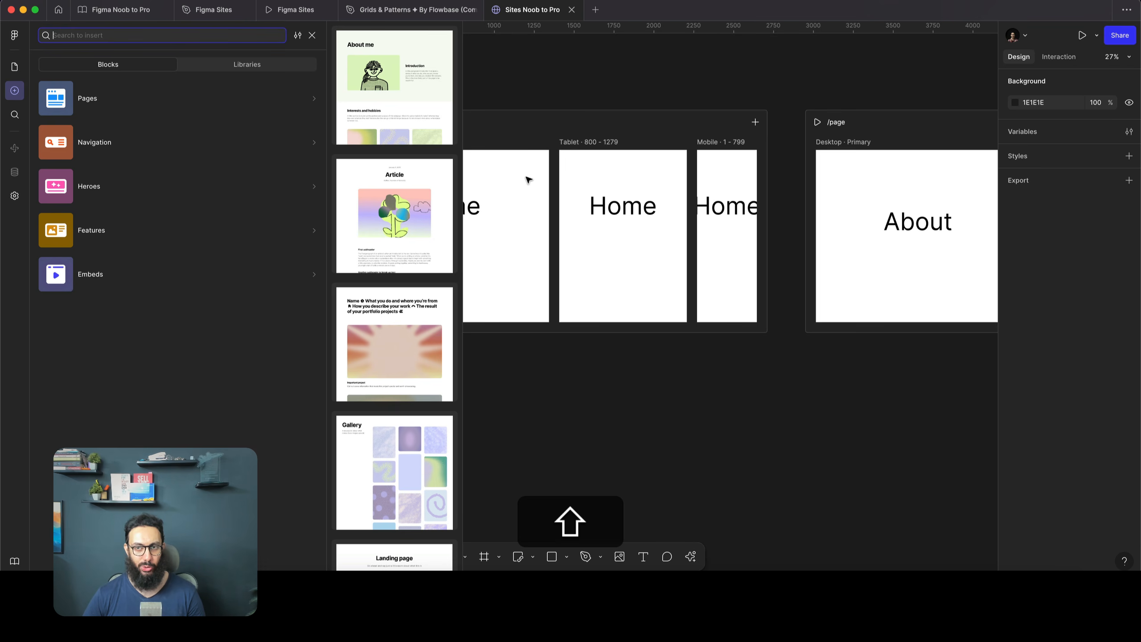
pyautogui.moveTo(242, 152)
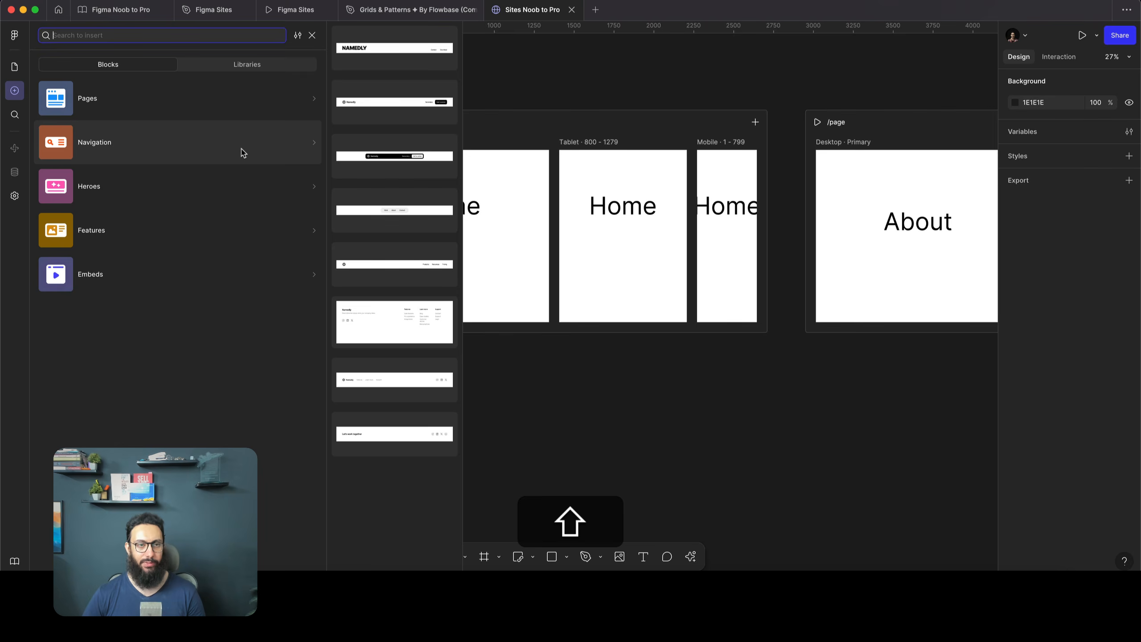
pyautogui.moveTo(224, 186)
pyautogui.moveTo(205, 232)
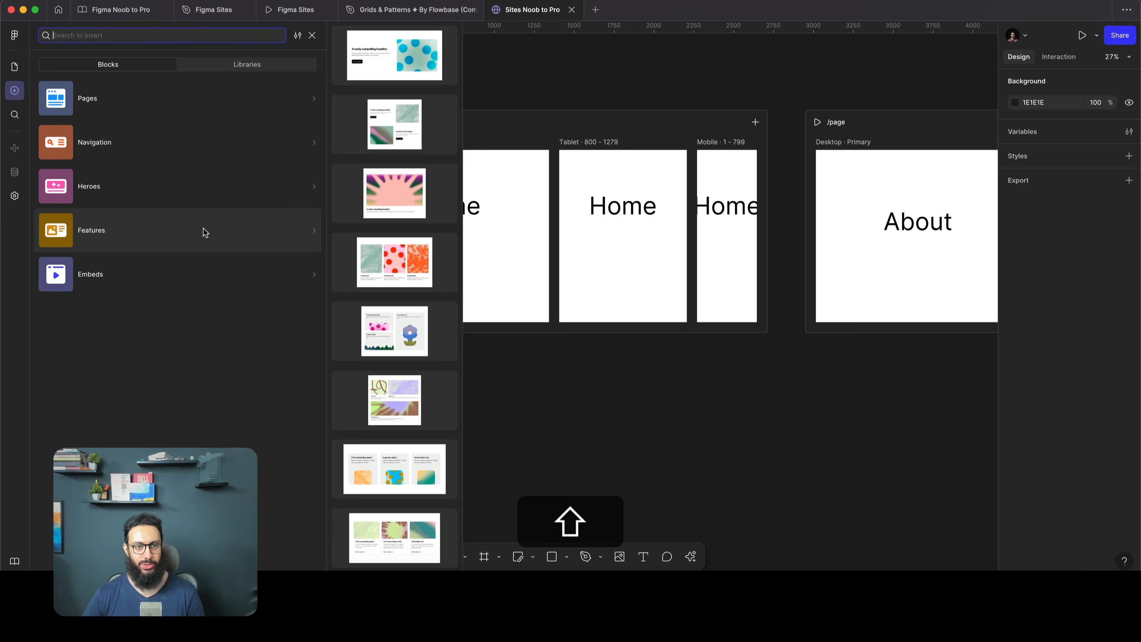
pyautogui.moveTo(193, 275)
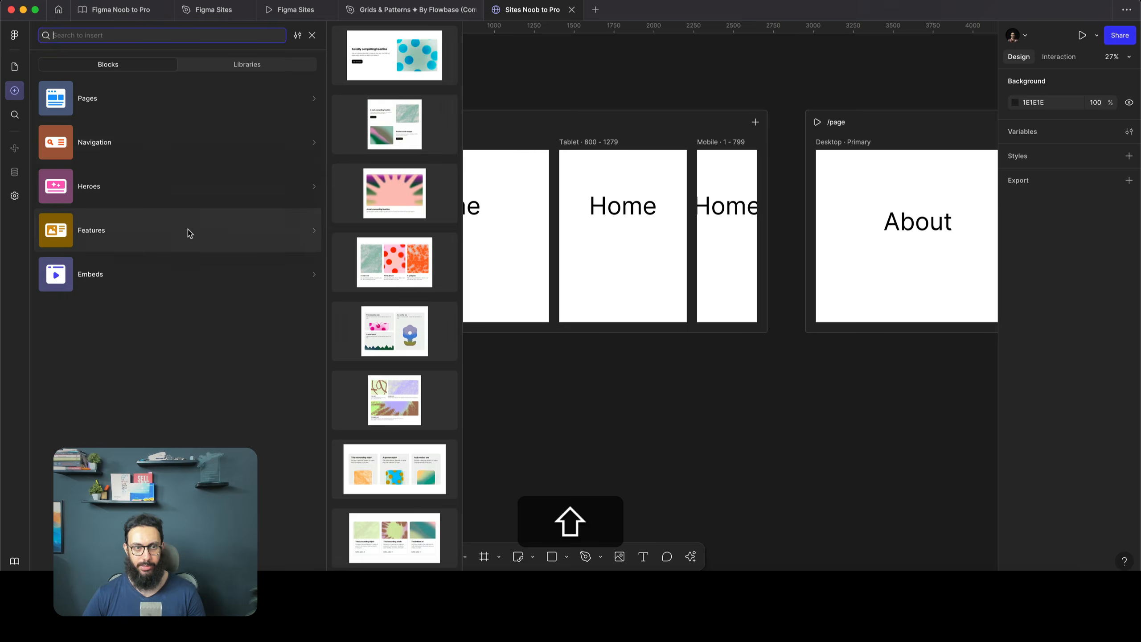
pyautogui.click(522, 62)
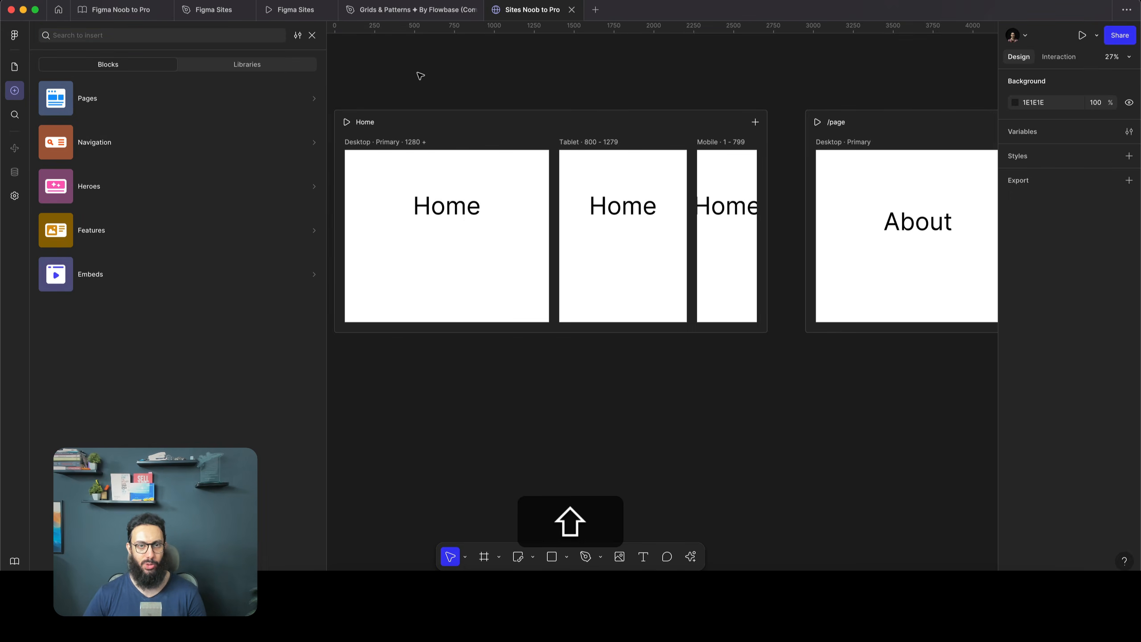
# Check the libraries available for inserting components, and return to the page blocks
pyautogui.click(283, 74)
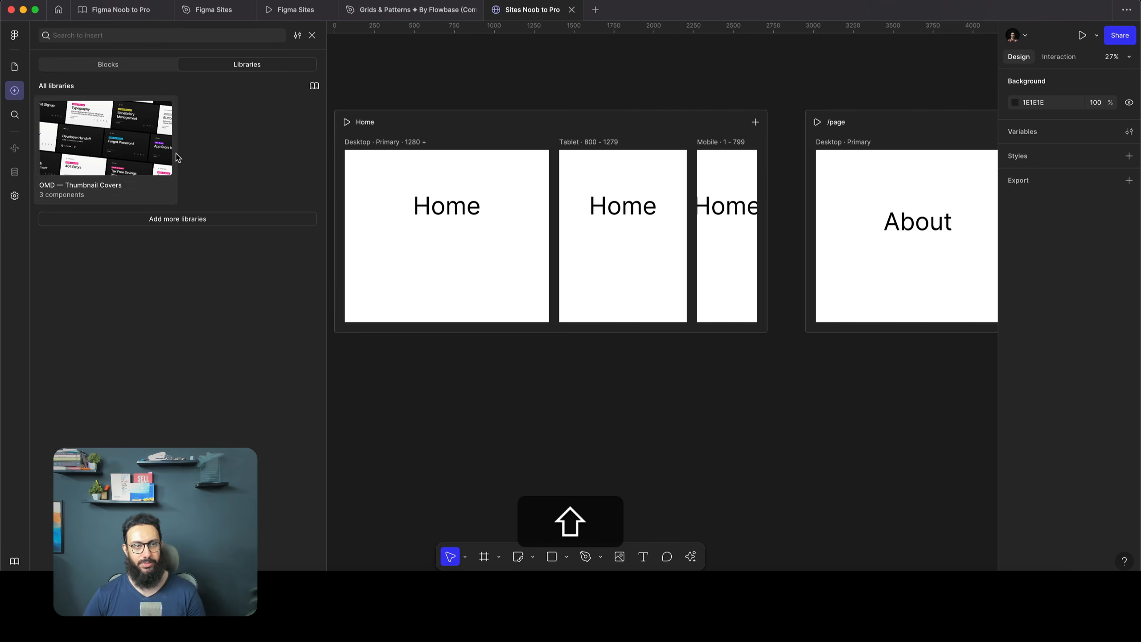
pyautogui.click(119, 64)
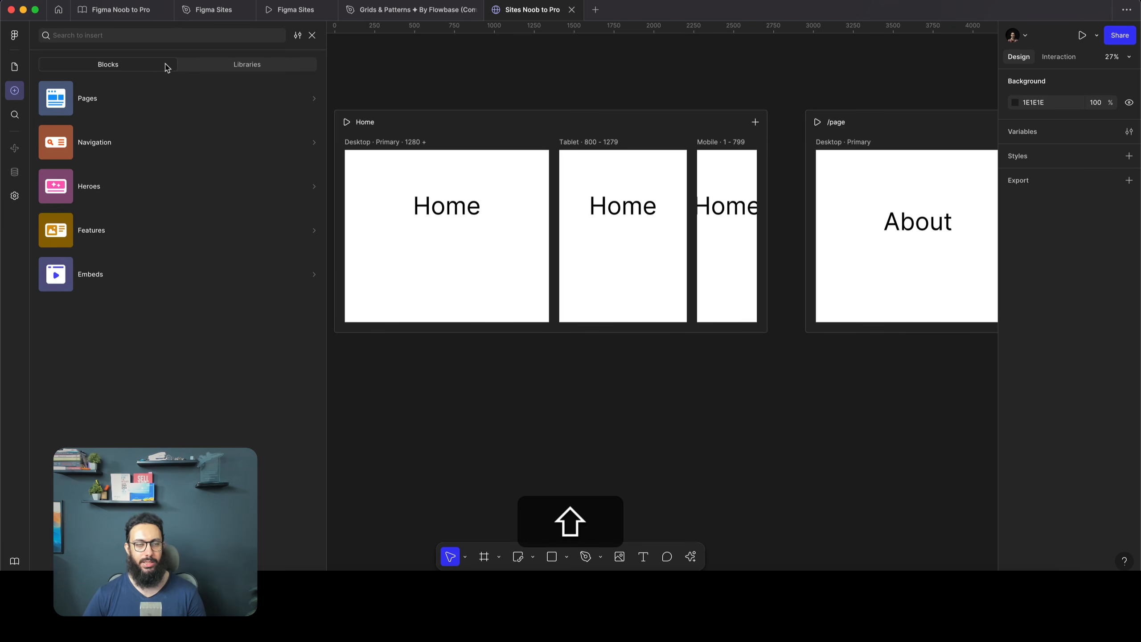
pyautogui.moveTo(63, 103)
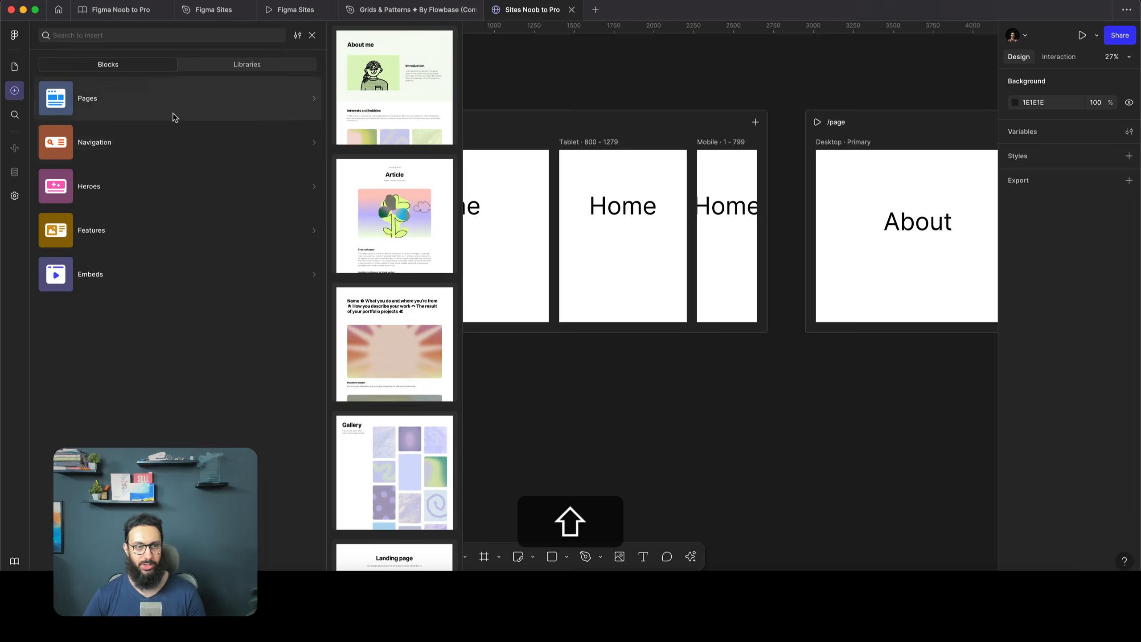
# Search the file for "home" and for "about", and close the search
pyautogui.click(20, 117)
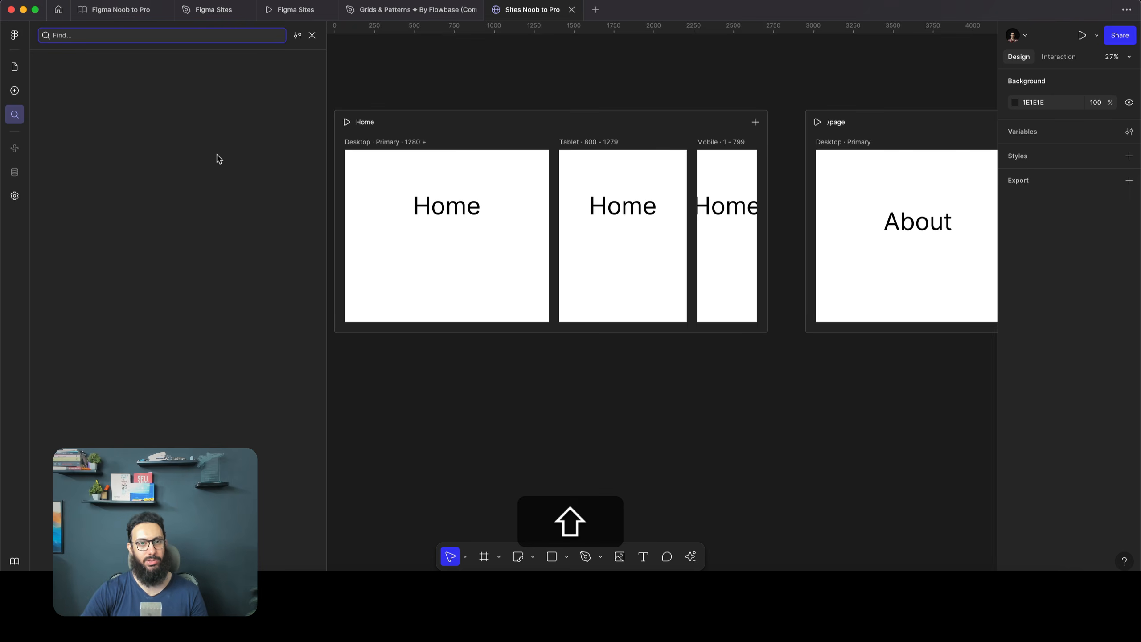
pyautogui.write('home')
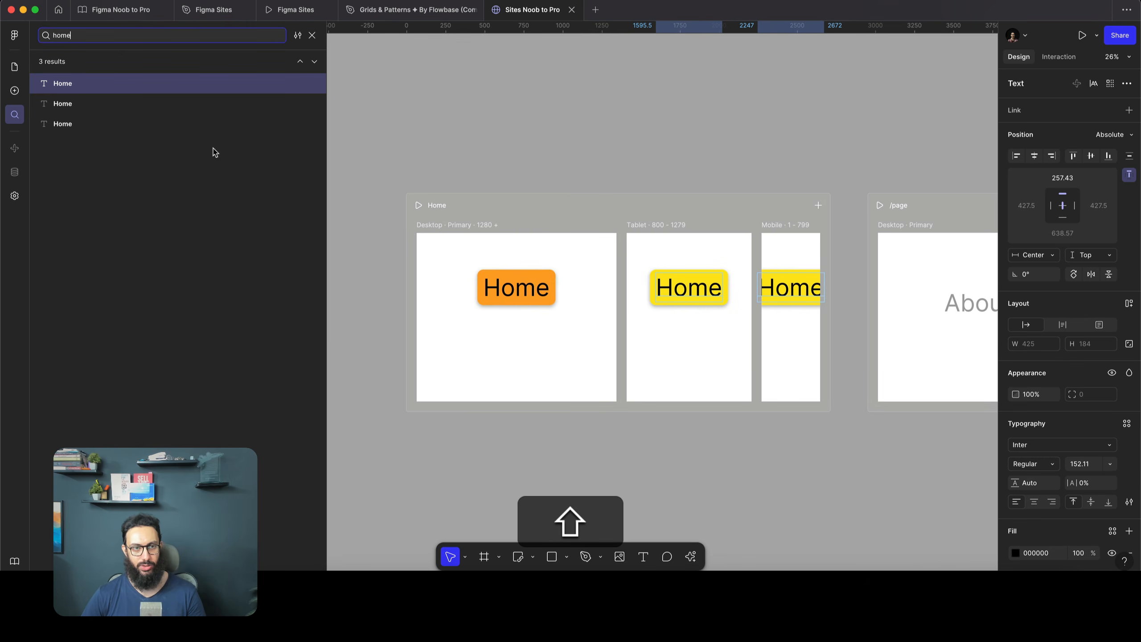
pyautogui.hscroll(5, 604, 249)
pyautogui.press('super+a')
pyautogui.write('about')
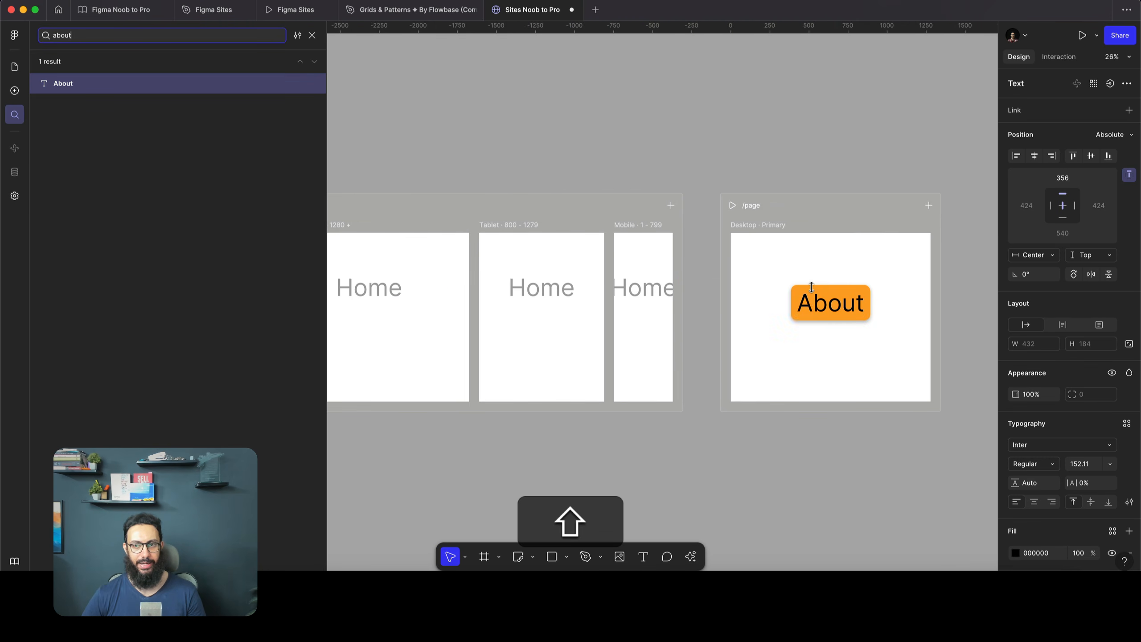
pyautogui.press('Escape')
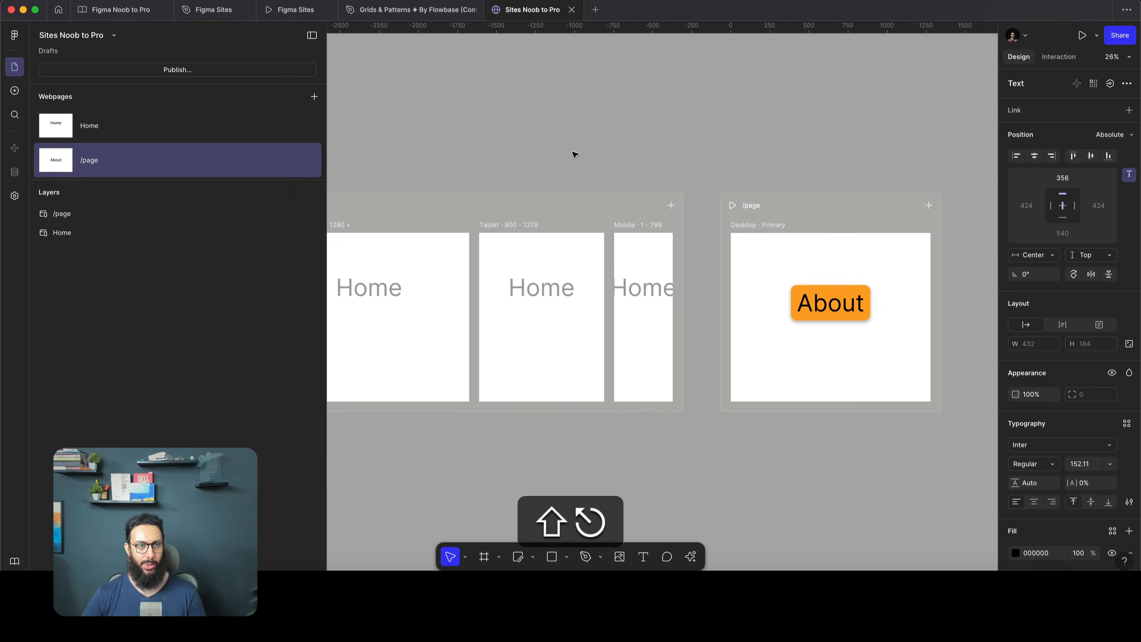
pyautogui.press('Escape')
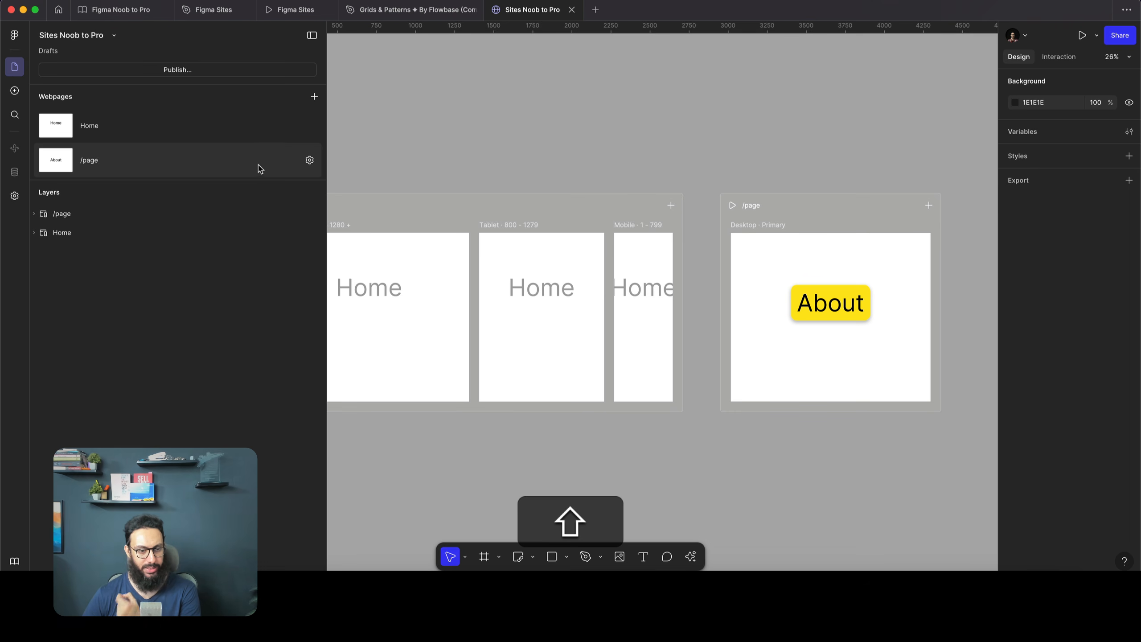
# Review the site settings from general details and images through the custom code fields, and return to the canvas
pyautogui.click(15, 197)
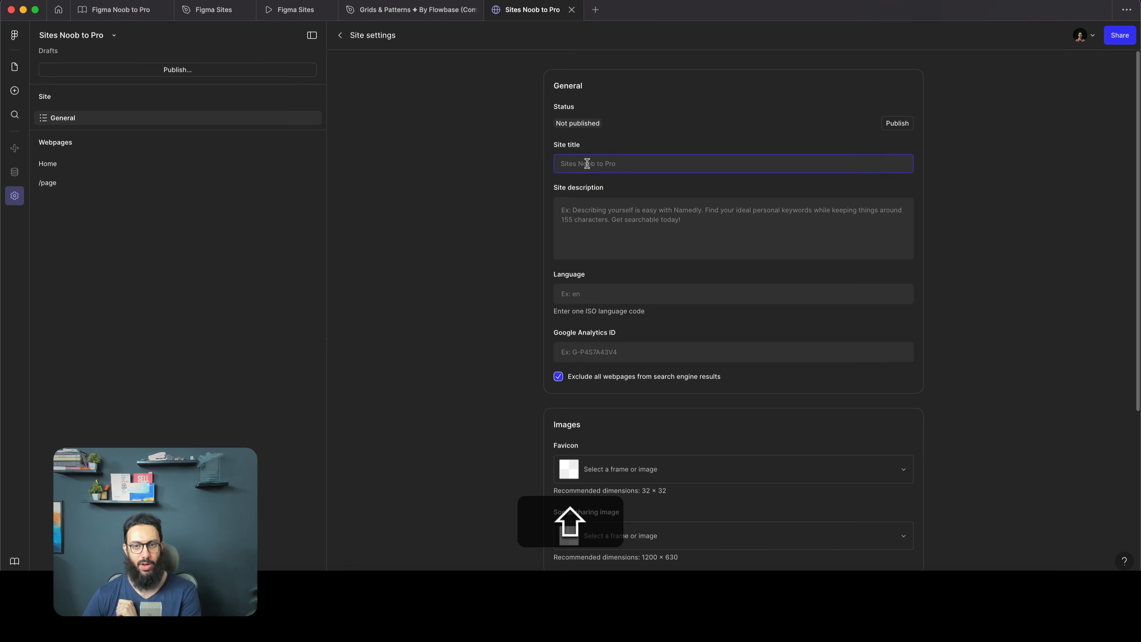
pyautogui.scroll(-1, 624, 226)
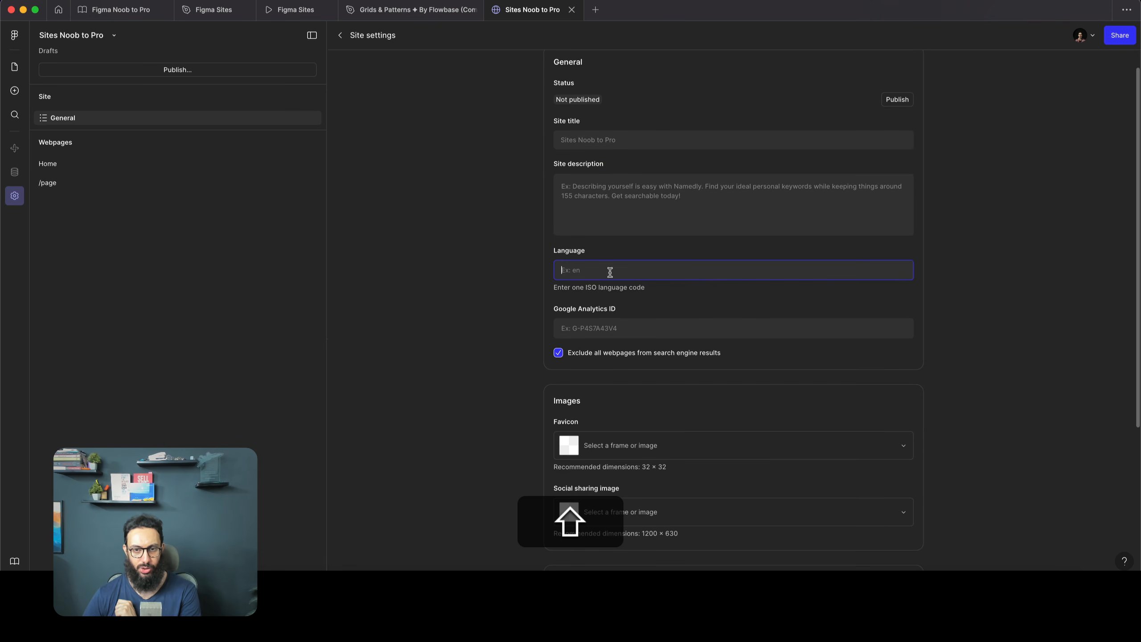
pyautogui.scroll(-1, 609, 257)
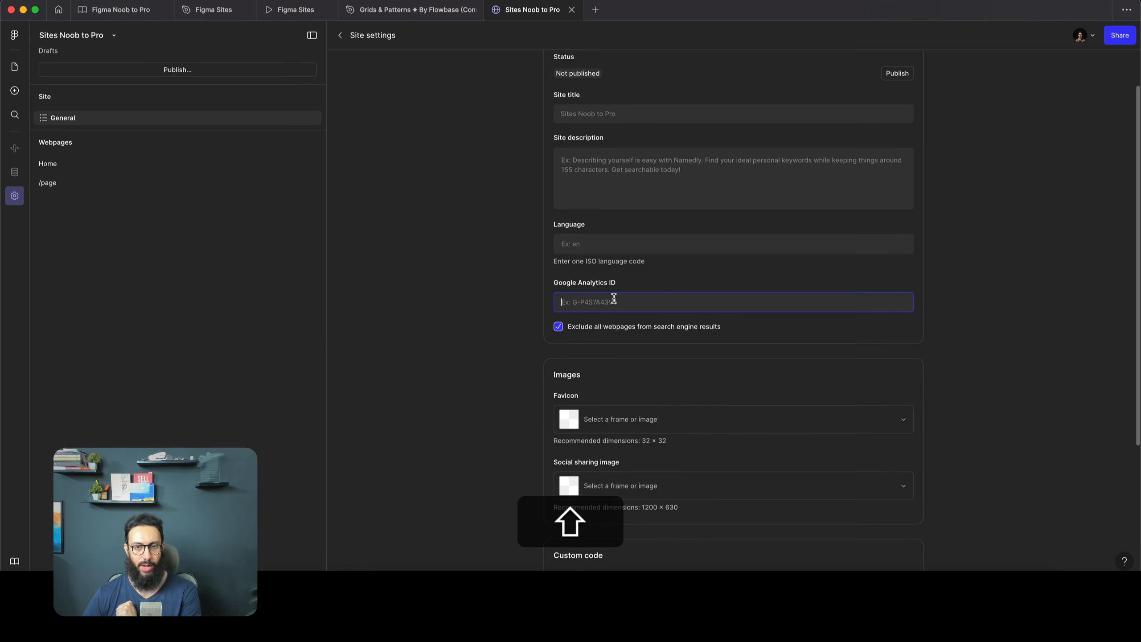
pyautogui.scroll(-4, 614, 298)
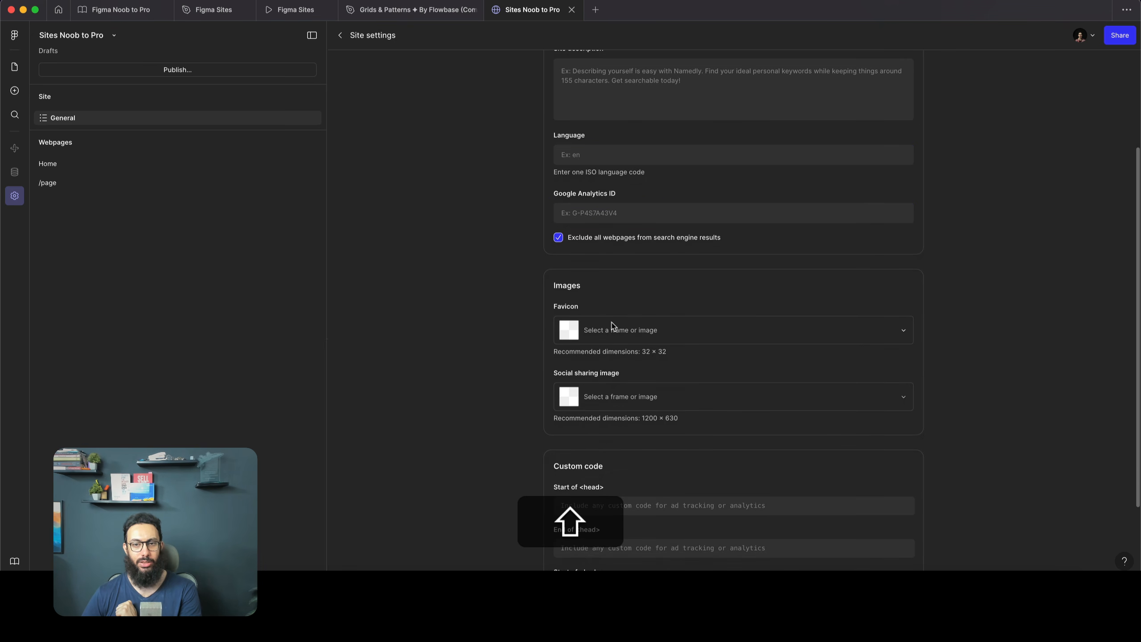
pyautogui.scroll(-4, 948, 295)
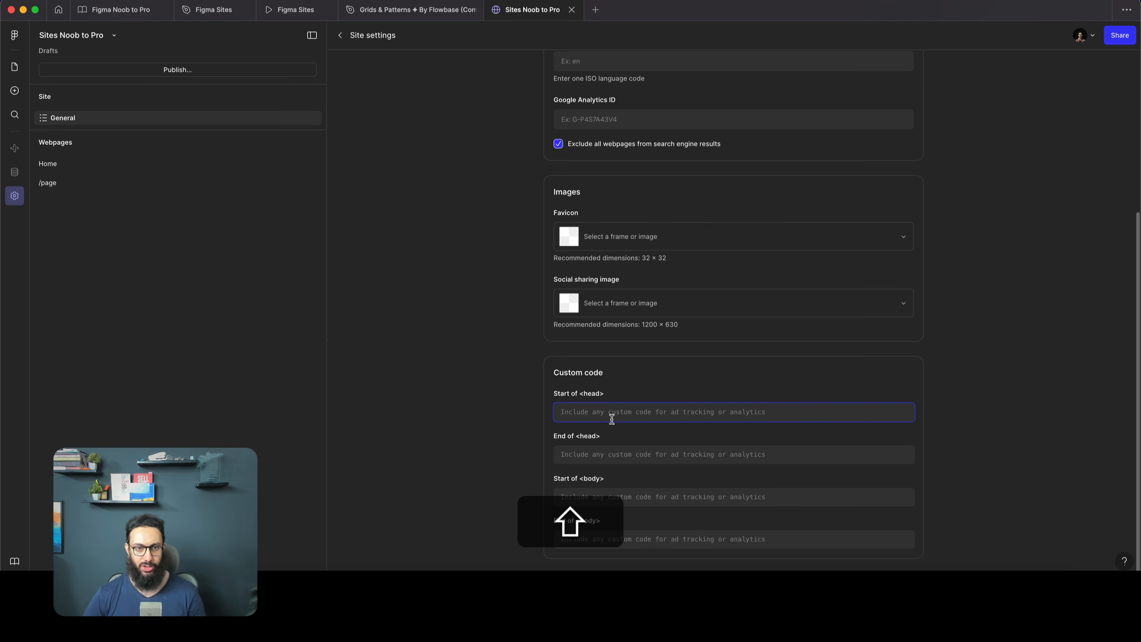
pyautogui.click(611, 495)
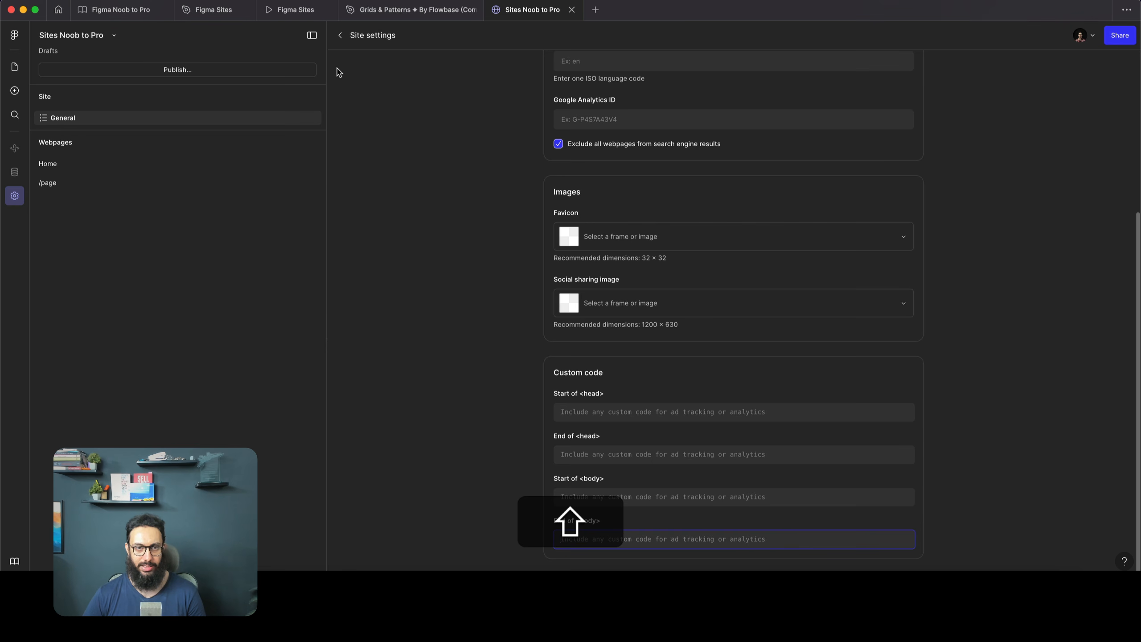
pyautogui.click(340, 37)
pyautogui.hotkey('shift', 'Escape')
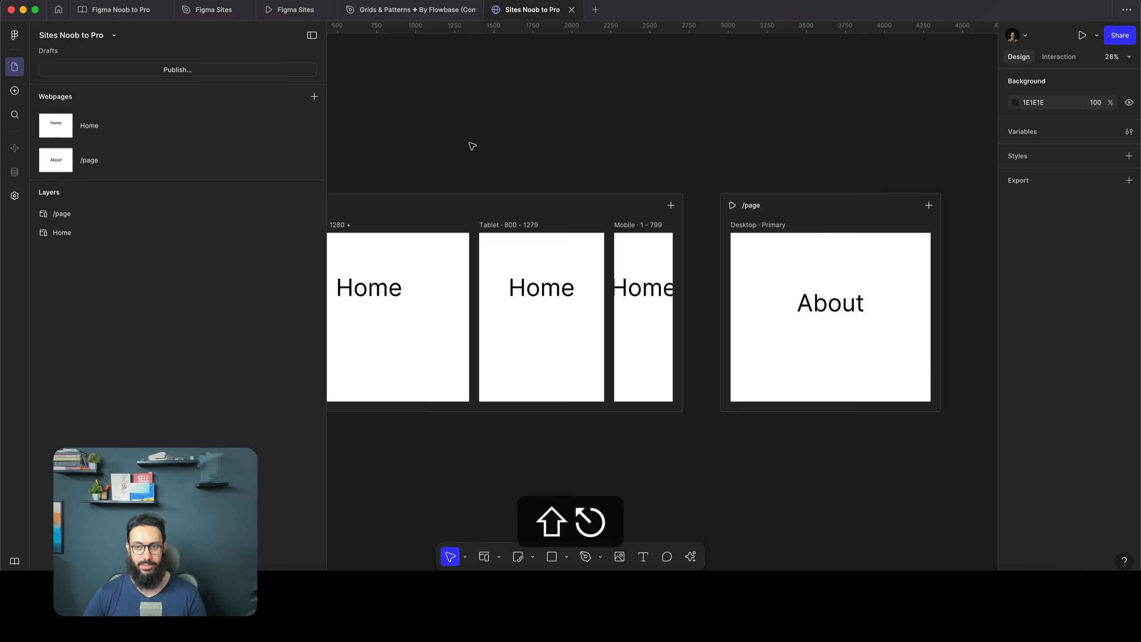
# Delete the About text from the /page webpage and the Home text from all breakpoints of the Home page
pyautogui.hscroll(-5, 512, 179)
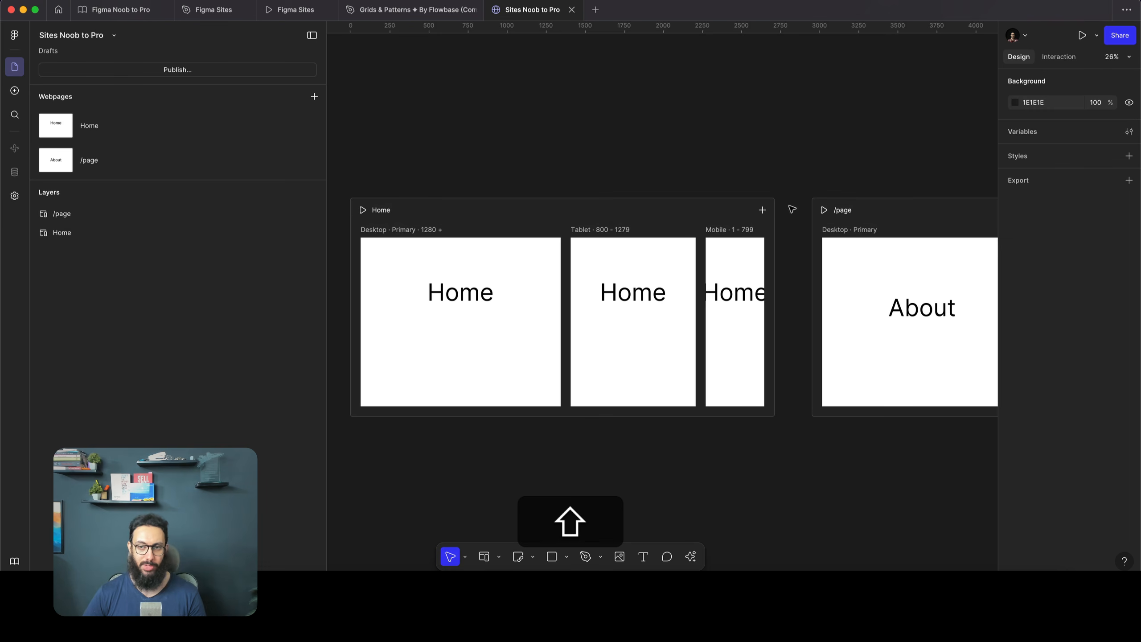
pyautogui.click(956, 314)
pyautogui.hotkey('shift', 'BackSpace')
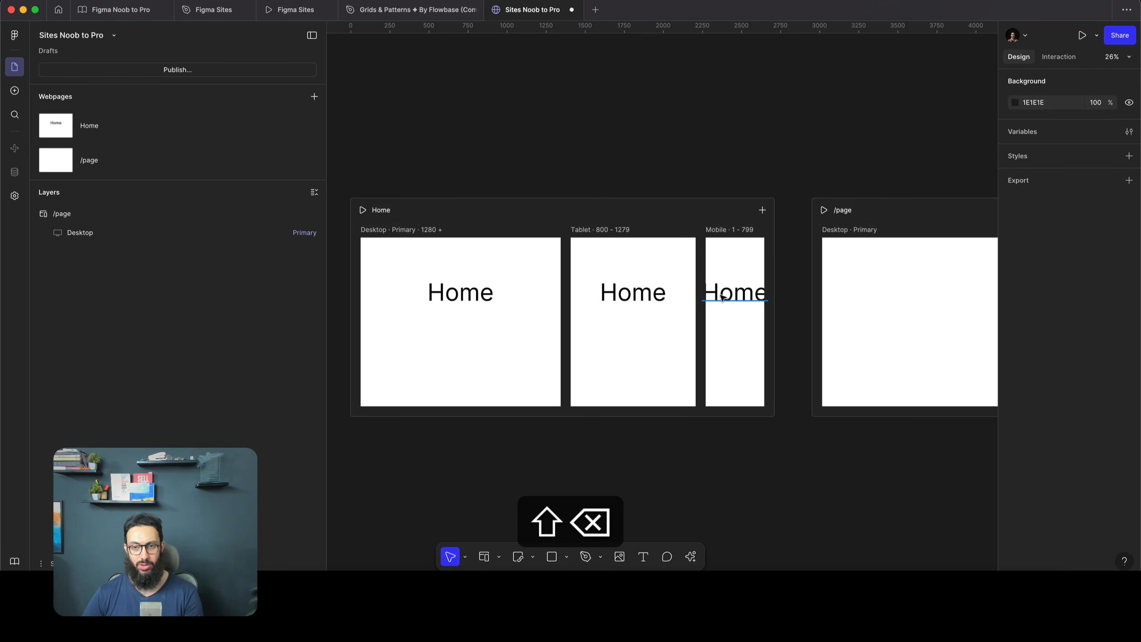
pyautogui.click(723, 299)
pyautogui.hotkey('shift', 'BackSpace')
pyautogui.click(614, 295)
pyautogui.hotkey('shift', 'BackSpace')
# Select the Home page's primary Desktop breakpoint and examine its layout properties
pyautogui.click(423, 231)
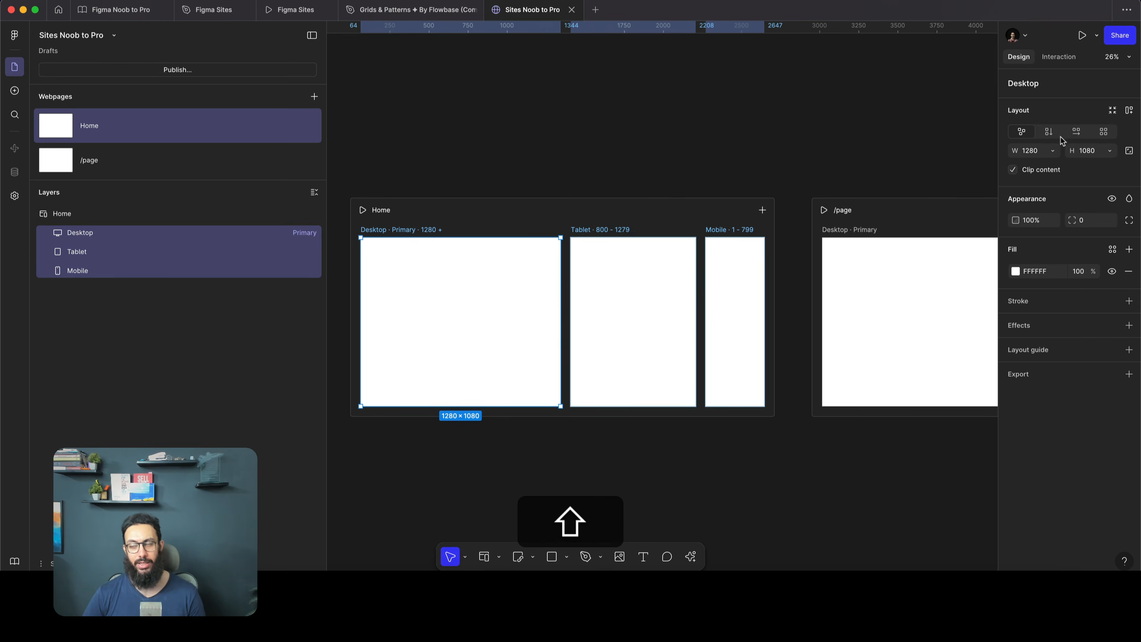
pyautogui.hotkey('ctrl', 'shift', 'r')
pyautogui.moveTo(991, 87)
pyautogui.mouseDown()
pyautogui.moveTo(1121, 199)
pyautogui.moveTo(1140, 193)
pyautogui.mouseUp()
pyautogui.hotkey('shift', 'a')
pyautogui.moveTo(914, 241); pyautogui.dragTo(981, 184)
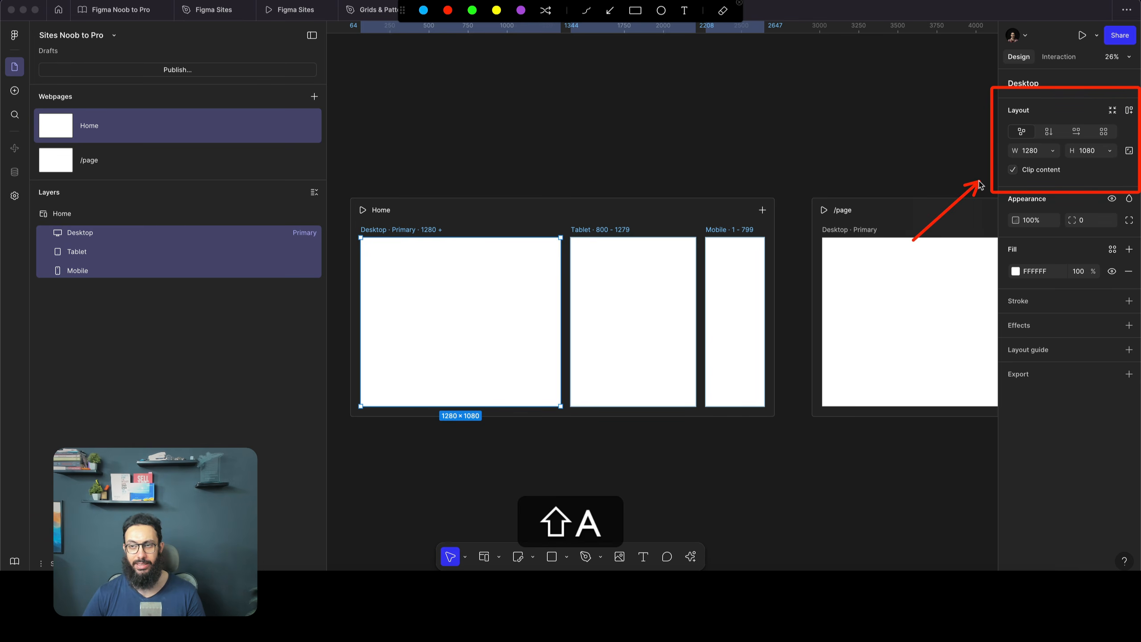
pyautogui.press('shift')
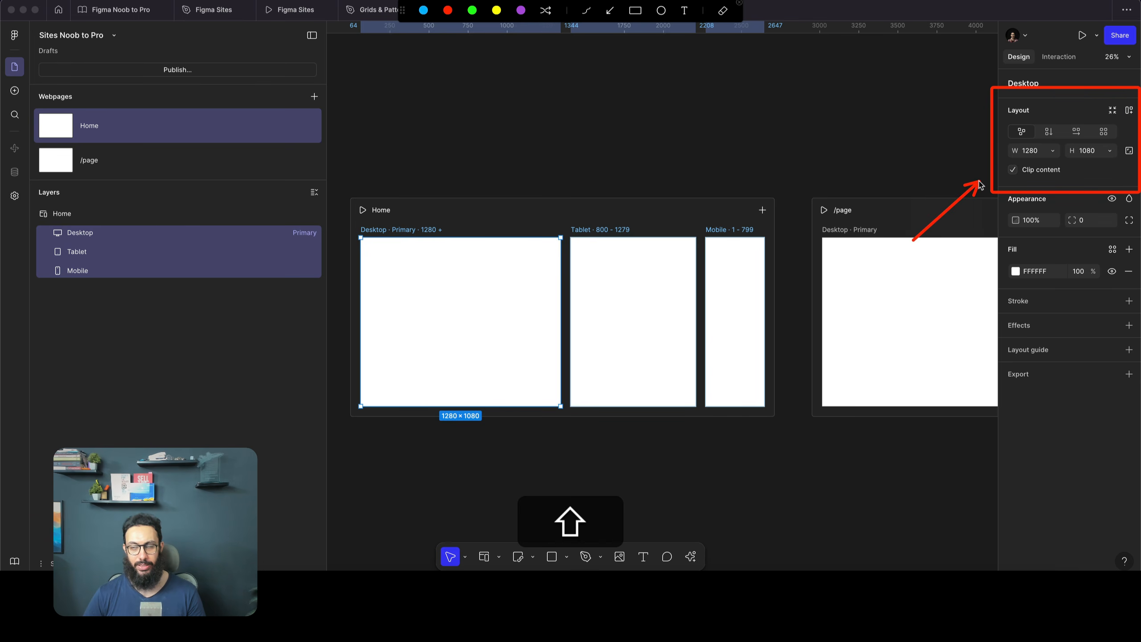
pyautogui.hotkey('shift', 'Escape')
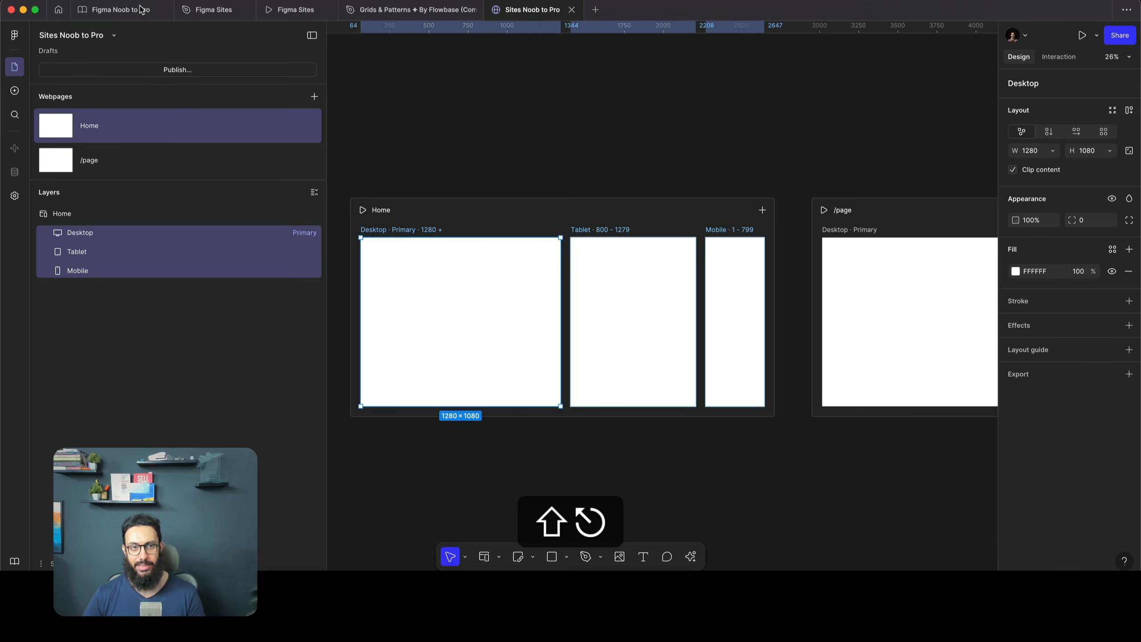
# In the Figma Noob to Pro design file, draw a frame about 270 × 245 above the cover frame
pyautogui.click(155, 10)
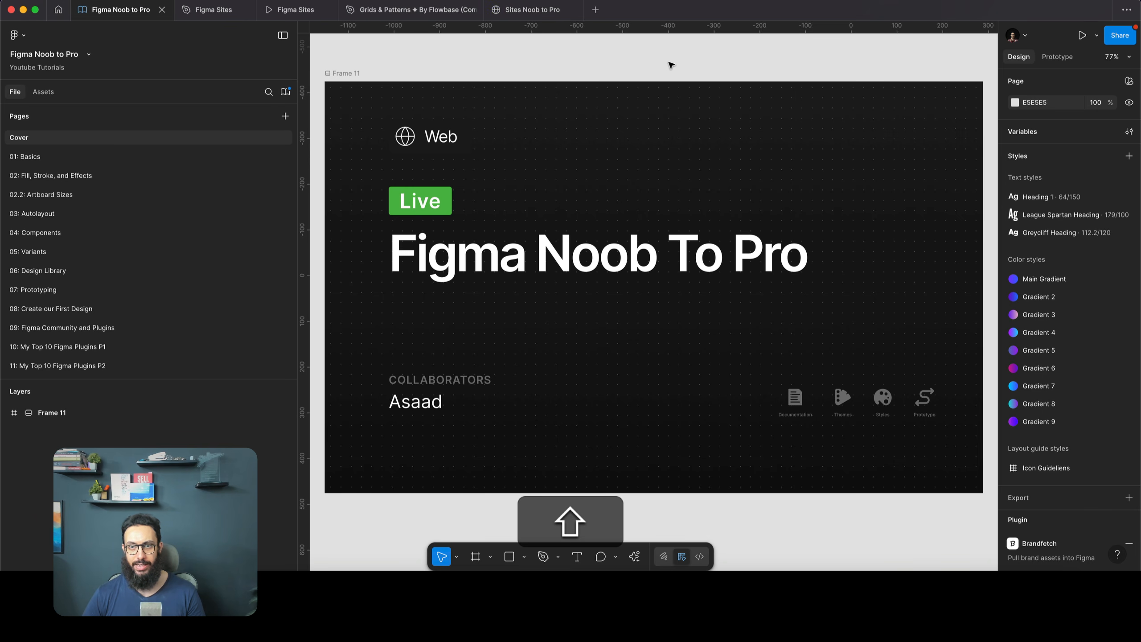
pyautogui.scroll(5, 656, 76)
pyautogui.hotkey('shift', 'f')
pyautogui.moveTo(644, 91); pyautogui.dragTo(769, 202)
pyautogui.hotkey('ctrl', 'shift', 'a')
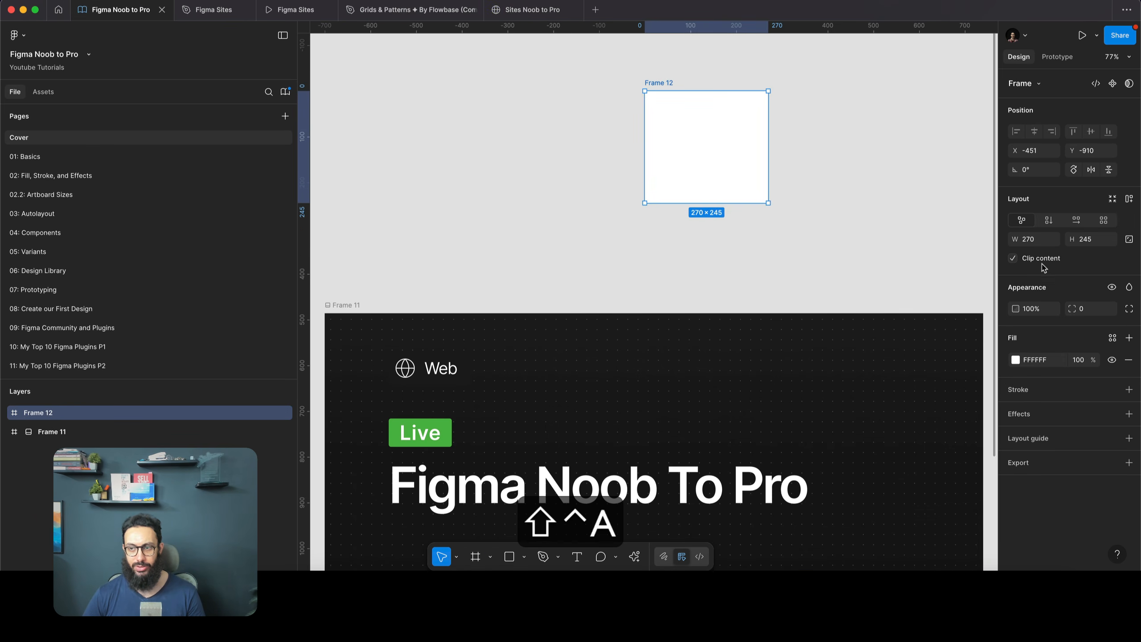
# Examine the new frame's layout properties, delete the frame, and return to the Sites Noob to Pro file
pyautogui.hotkey('ctrl', 'shift', 'r')
pyautogui.moveTo(998, 179); pyautogui.dragTo(1138, 284)
pyautogui.hotkey('shift', 'Escape')
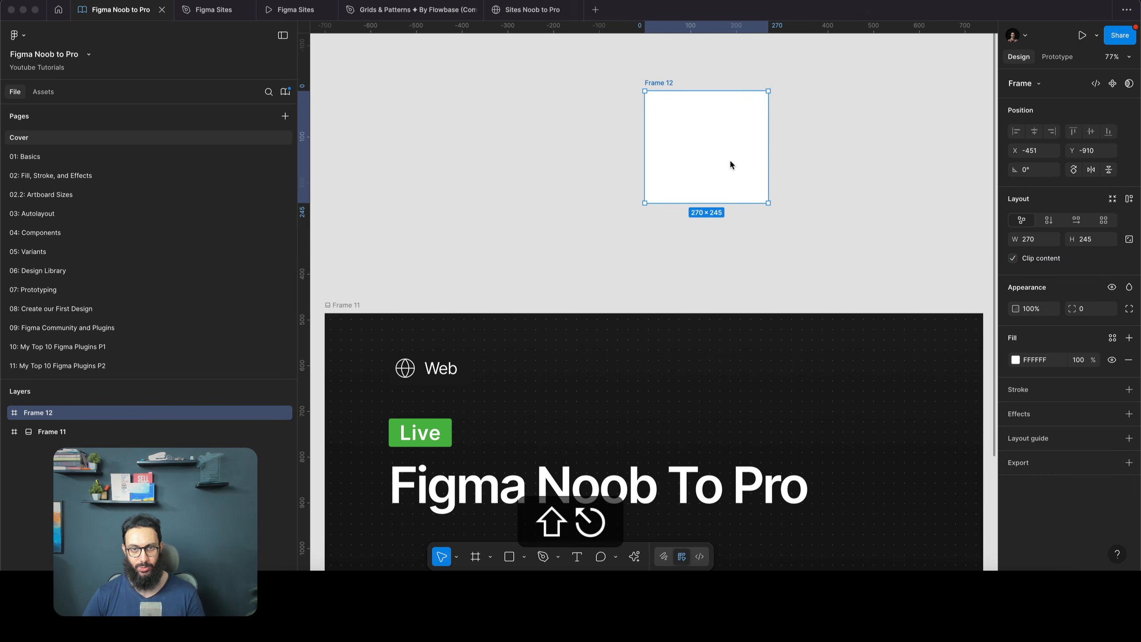
pyautogui.press('super+shift+x')
pyautogui.click(532, 10)
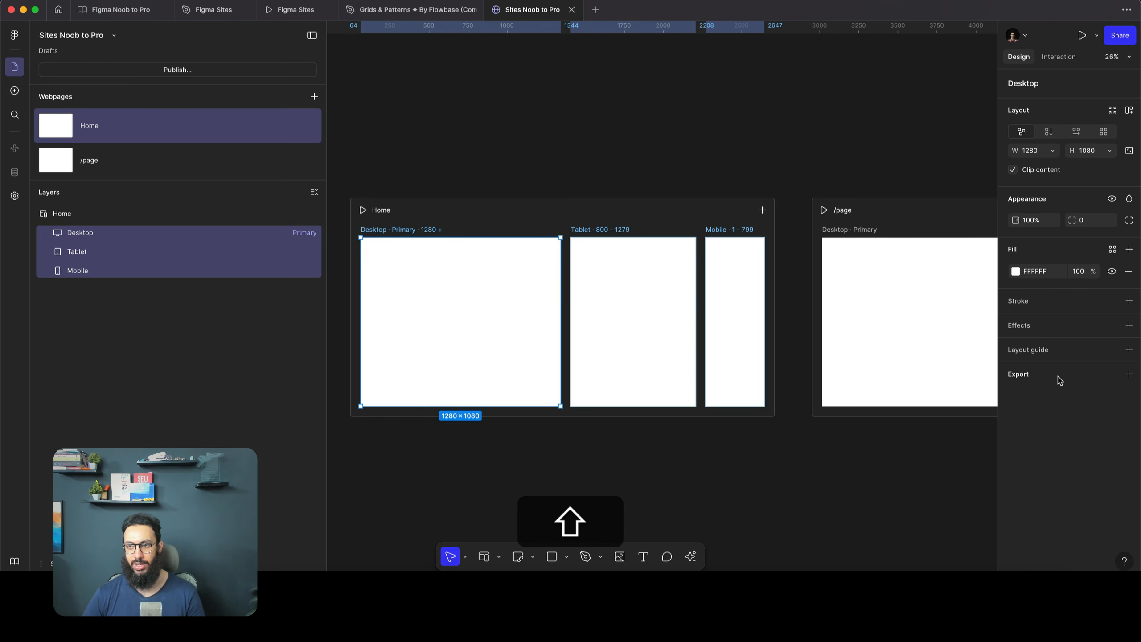
# Try a drop shadow and a layer blur on the Home page's Desktop breakpoint, remove the effect and clear the selection
pyautogui.click(1130, 325)
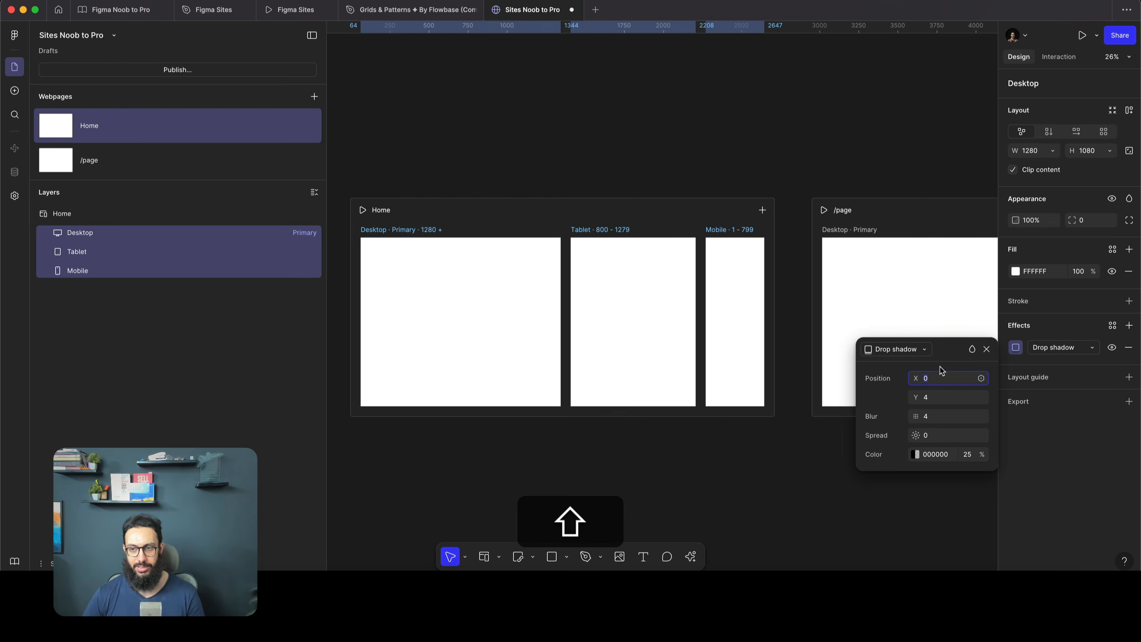
pyautogui.click(917, 355)
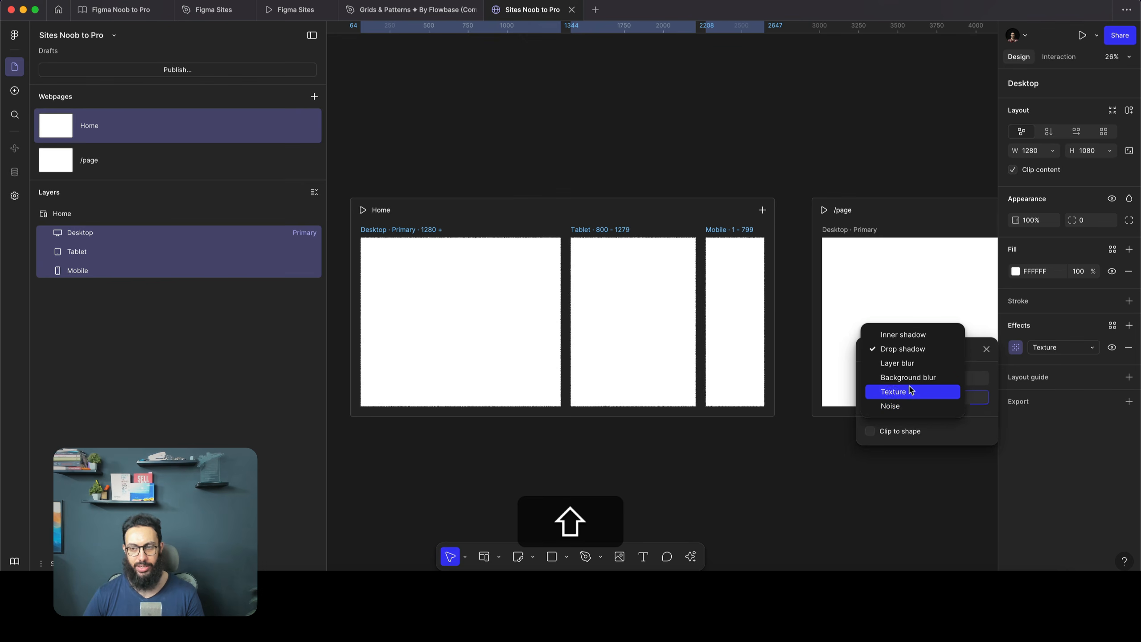
pyautogui.click(909, 364)
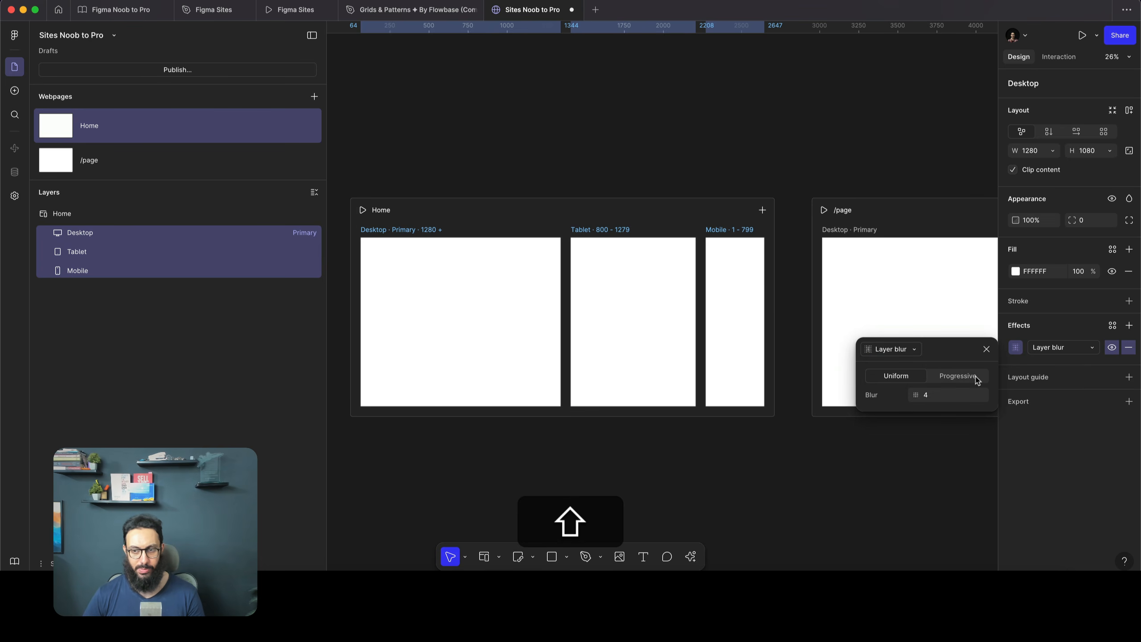
pyautogui.click(1129, 347)
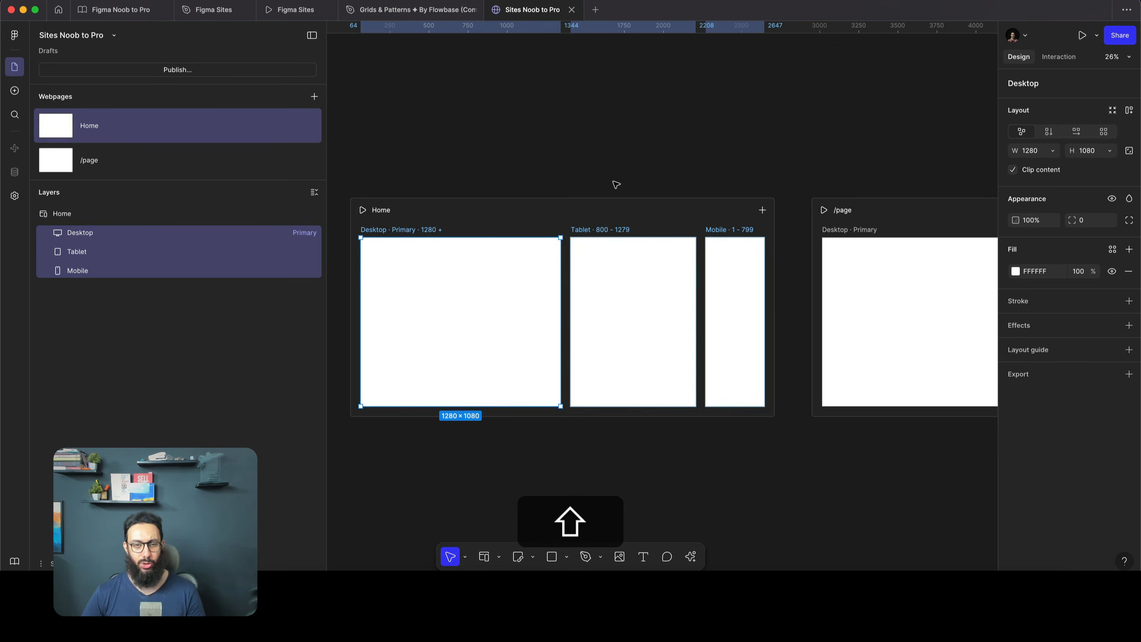
pyautogui.press('Escape')
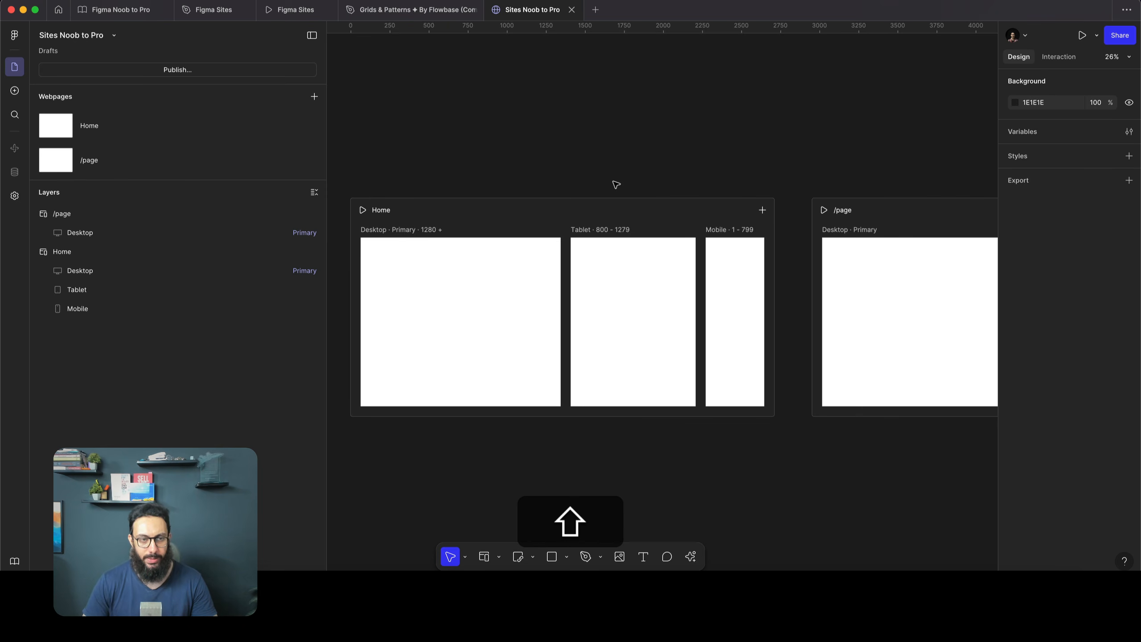
# Draw a frame about 167 × 194 in the upper part of the Home page's Mobile breakpoint
pyautogui.click(407, 230)
pyautogui.hscroll(-2, 489, 209)
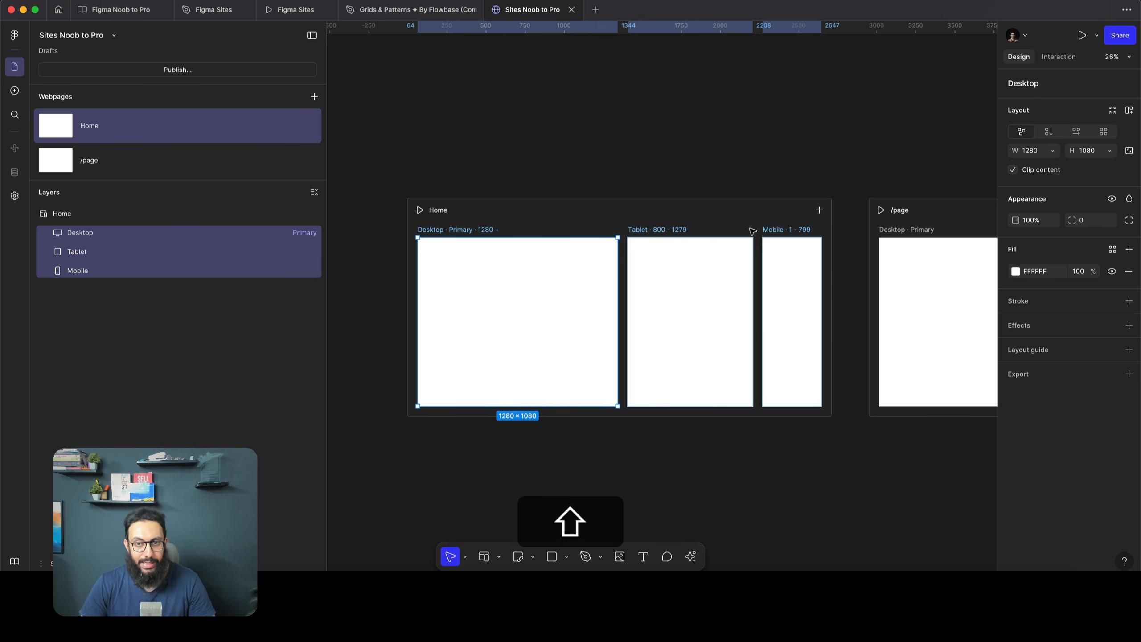
pyautogui.click(793, 230)
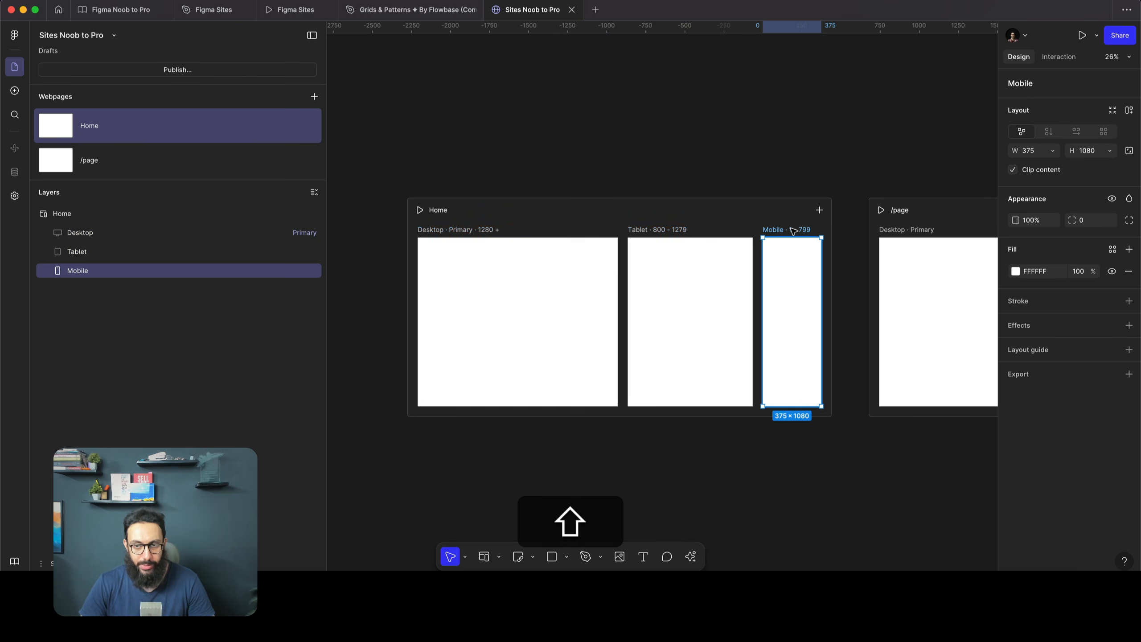
pyautogui.hotkey('shift', 'f')
pyautogui.moveTo(782, 275); pyautogui.dragTo(808, 307)
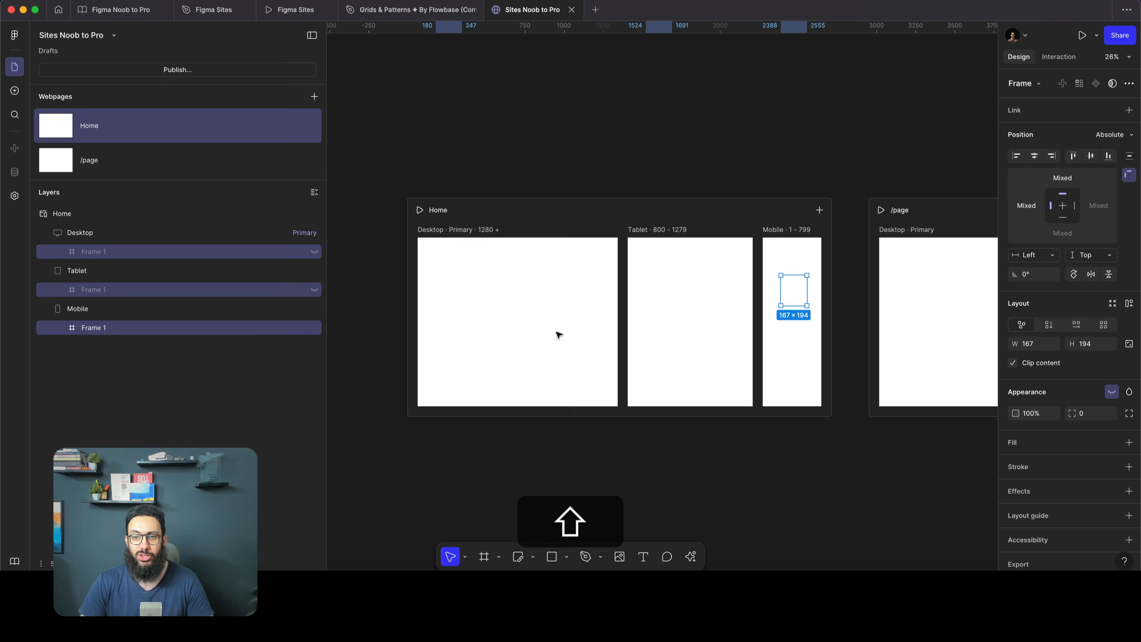
# Fill the Mobile breakpoint's frame with red FF5252 and move it slightly lower
pyautogui.click(1130, 443)
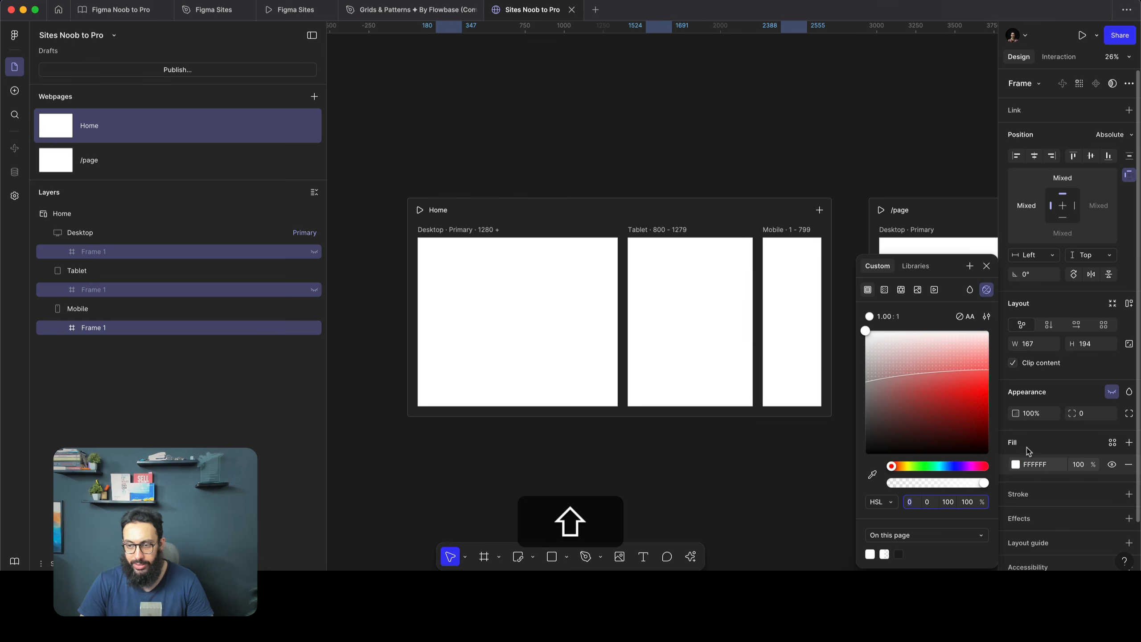
pyautogui.moveTo(976, 414); pyautogui.dragTo(1005, 381)
pyautogui.press('Escape')
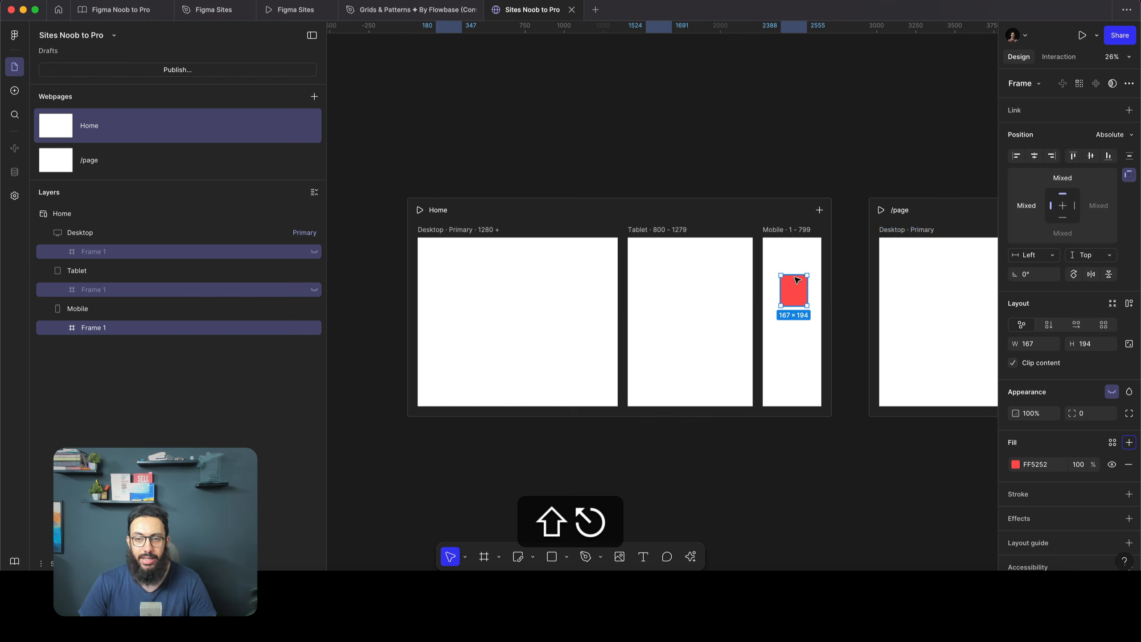
pyautogui.moveTo(796, 280); pyautogui.dragTo(778, 299)
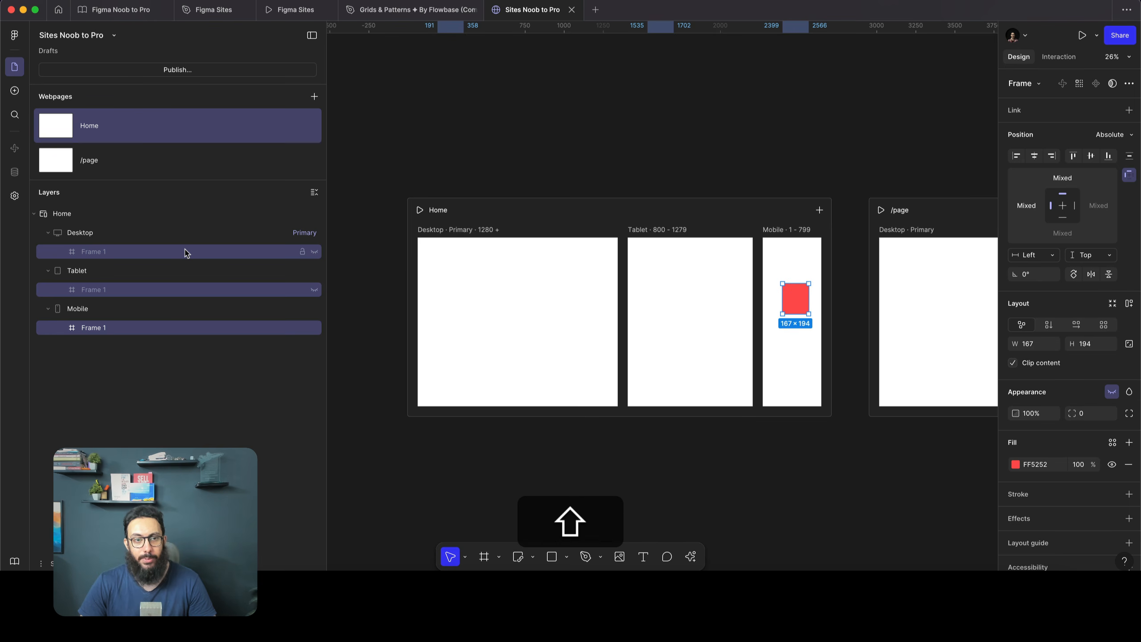
# Show the red frame in the Desktop and Tablet breakpoints as well, and remove it from all Home breakpoints
pyautogui.press('shift+super+h')
pyautogui.press('shift+super+h')
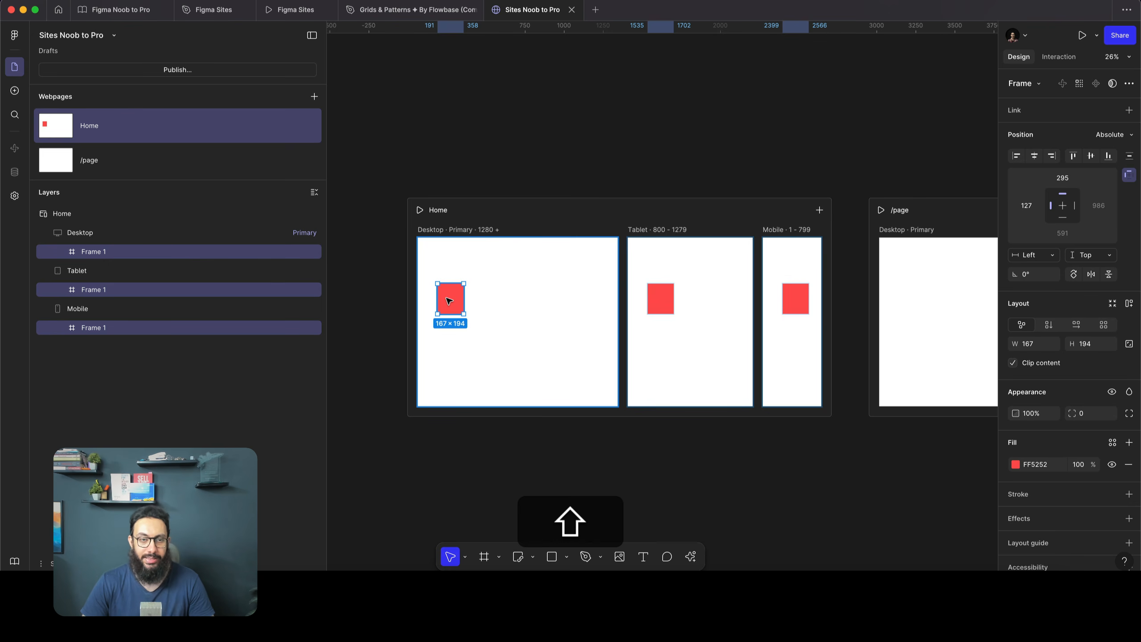
pyautogui.press('super+shift+x')
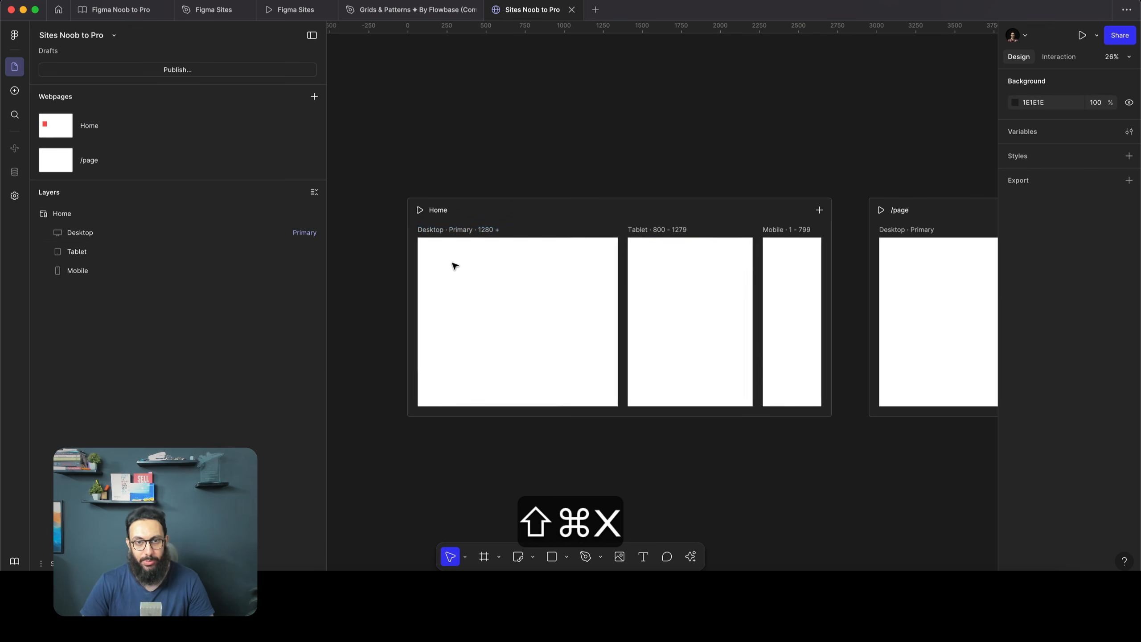
# Insert the navigation block with the rounded black bar into the Home page's primary Desktop breakpoint
pyautogui.click(14, 91)
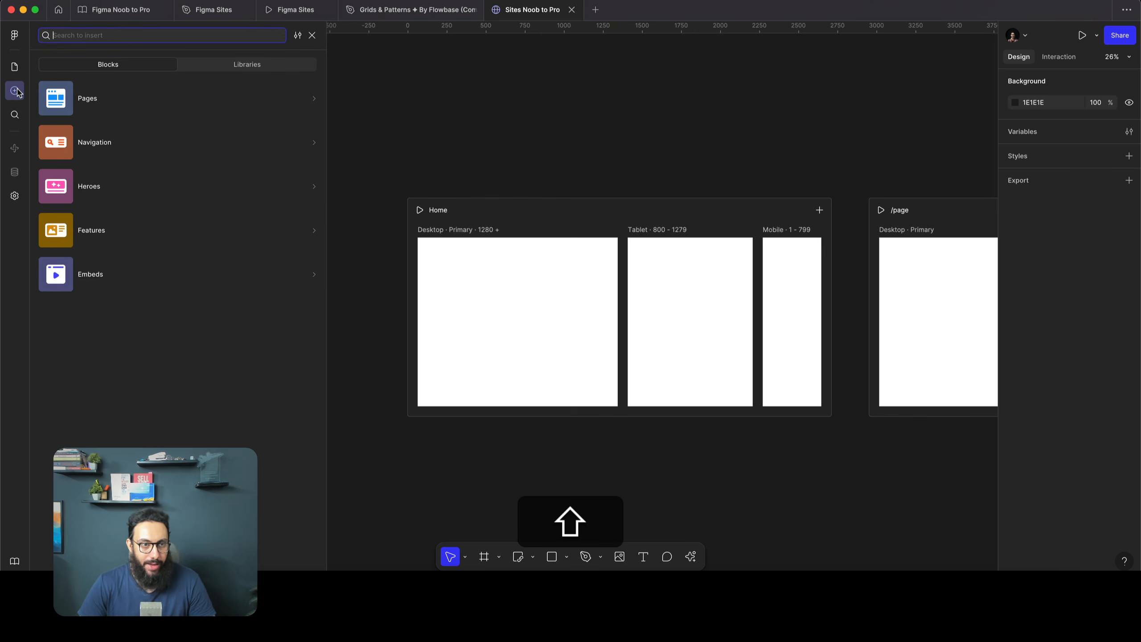
pyautogui.moveTo(120, 98)
pyautogui.moveTo(120, 138)
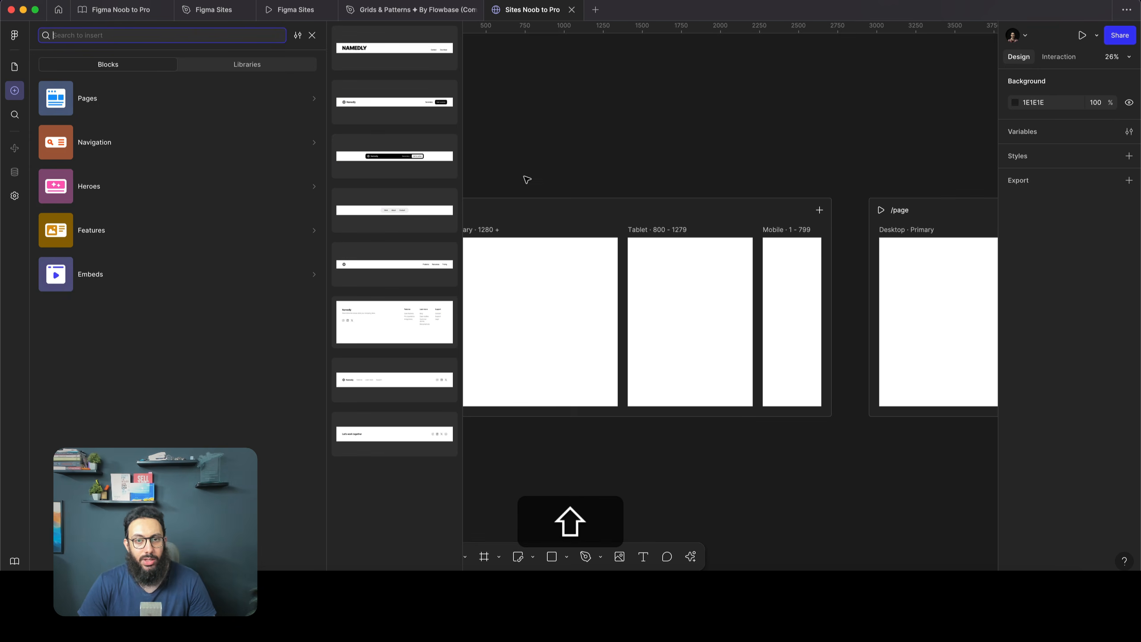
pyautogui.hscroll(-3, 566, 194)
pyautogui.click(524, 230)
pyautogui.click(525, 232)
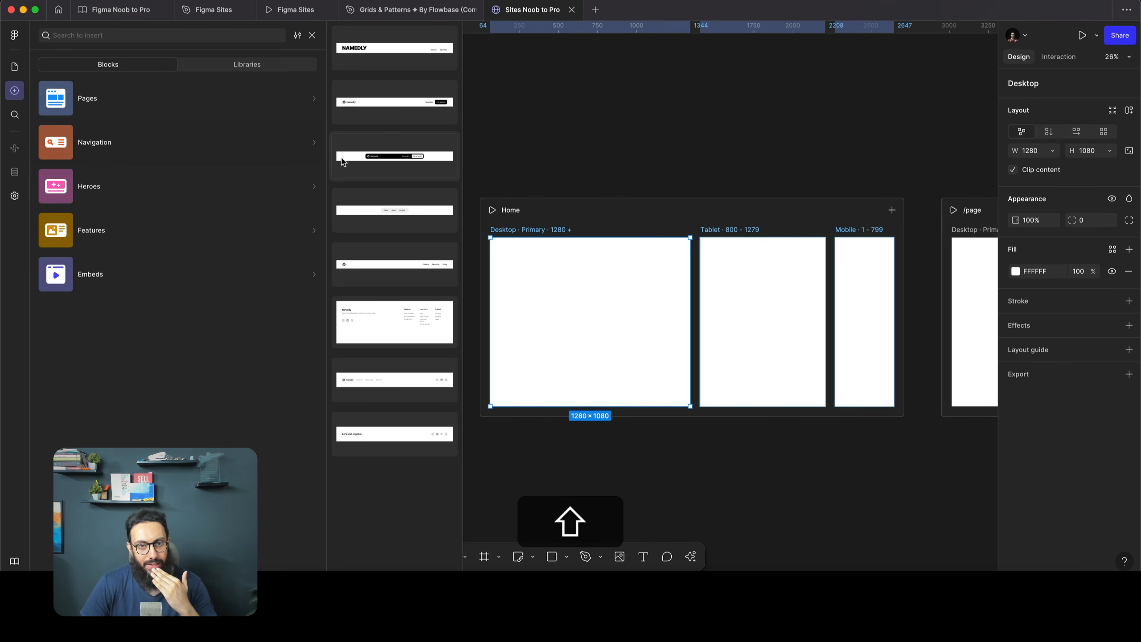
pyautogui.click(347, 158)
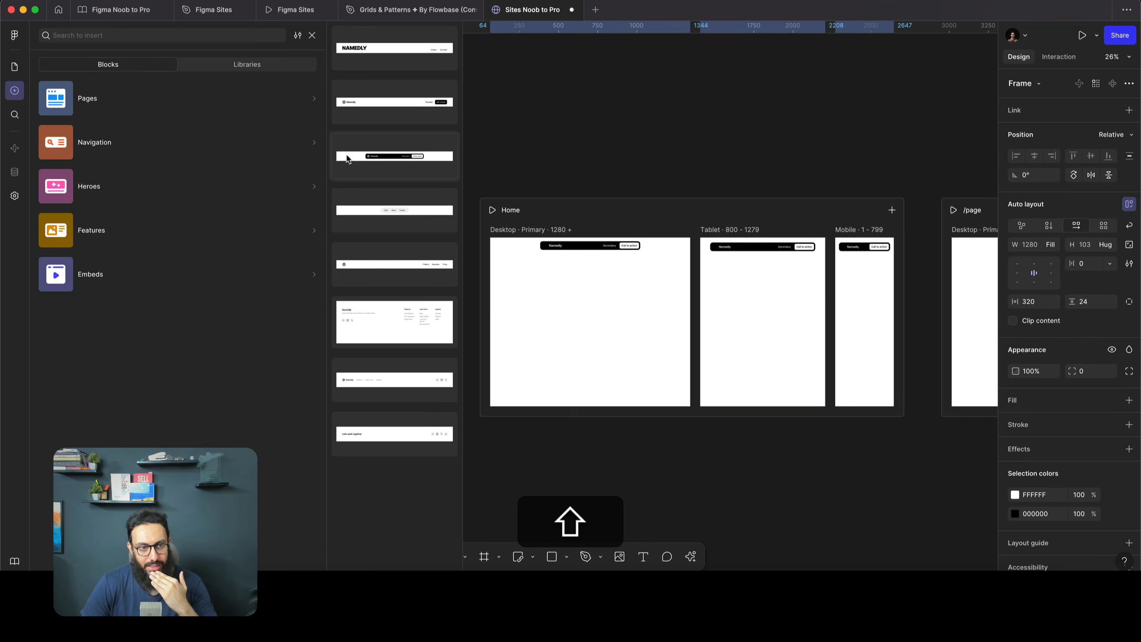
# Insert the Hero Image Device Frame block below the navigation bar on the Home page
pyautogui.moveTo(153, 172)
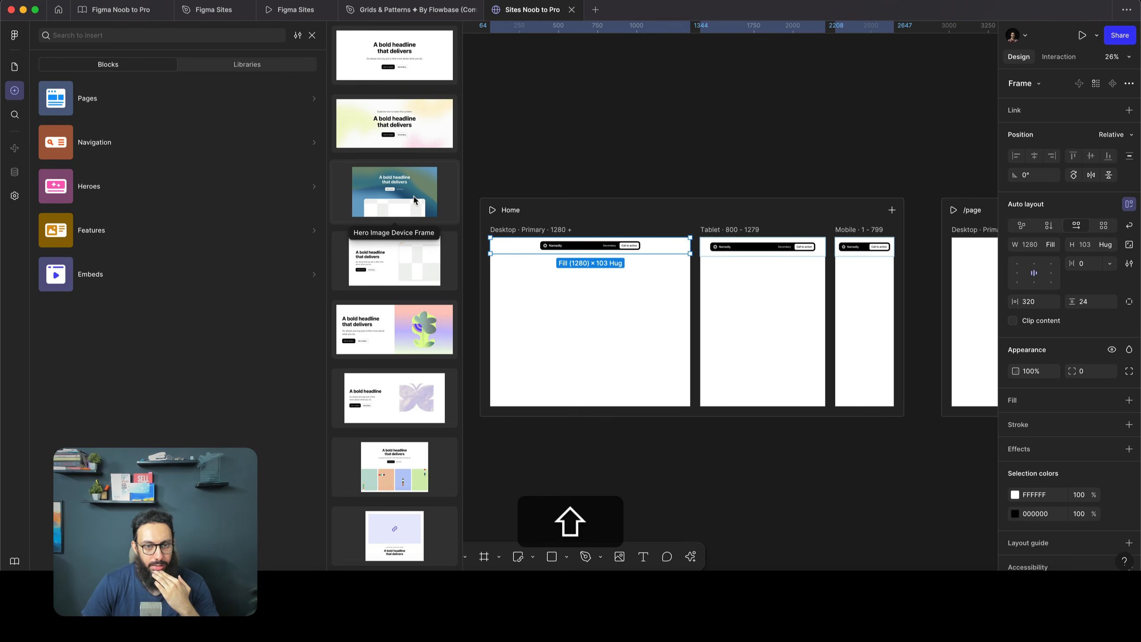
pyautogui.click(413, 200)
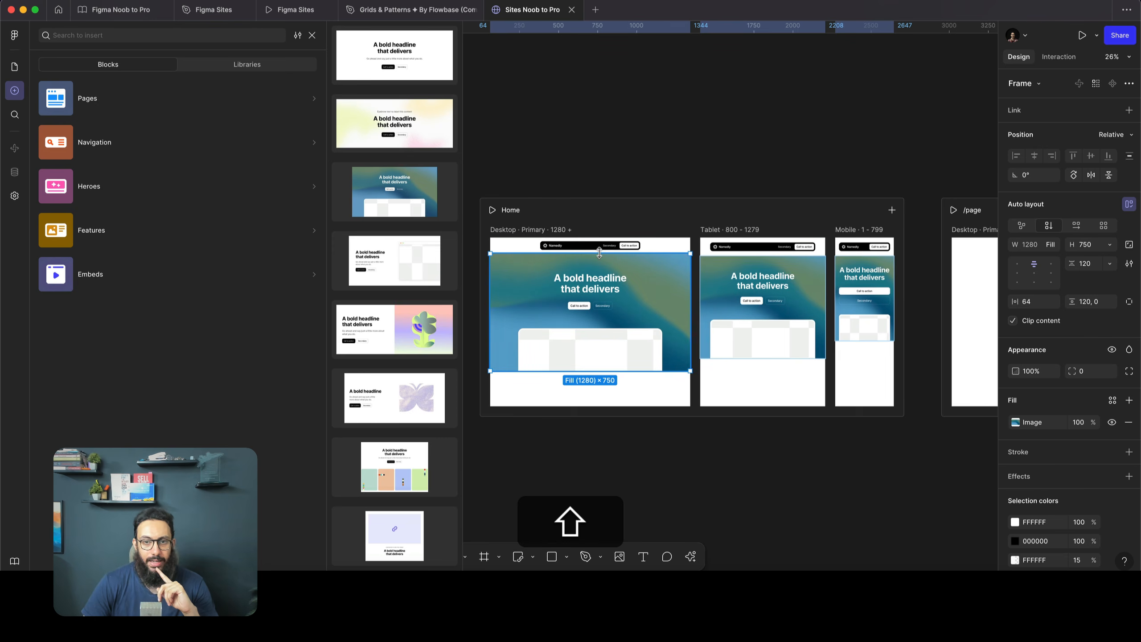
# Set the position type of the Desktop breakpoint's navigation header to Fixed so it overlays the hero
pyautogui.click(601, 250)
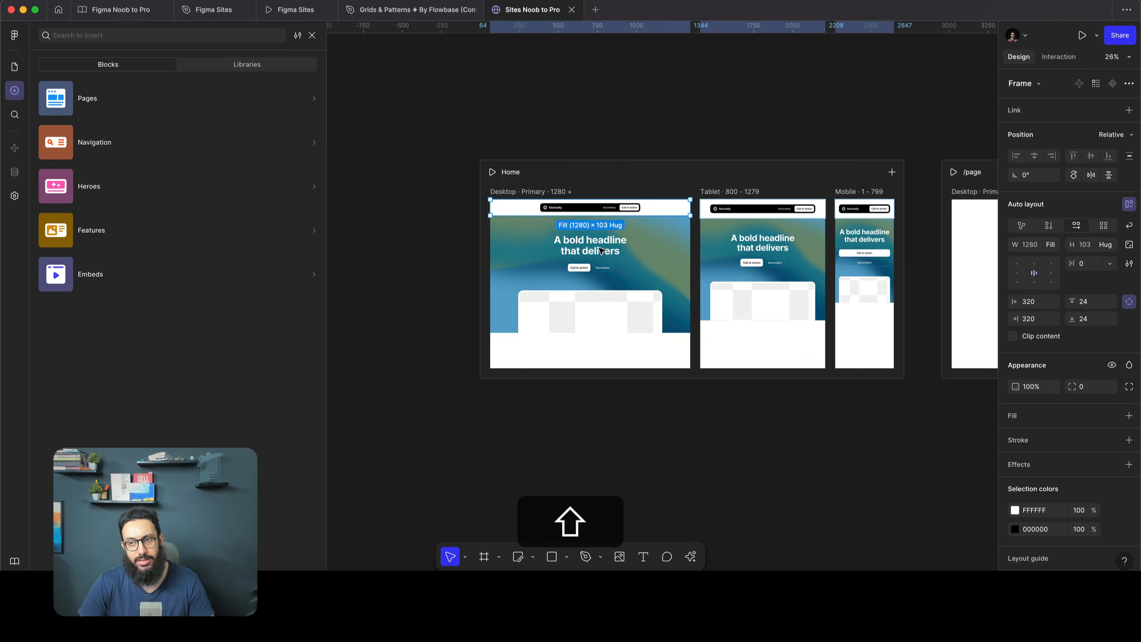
pyautogui.scroll(5, 551, 245)
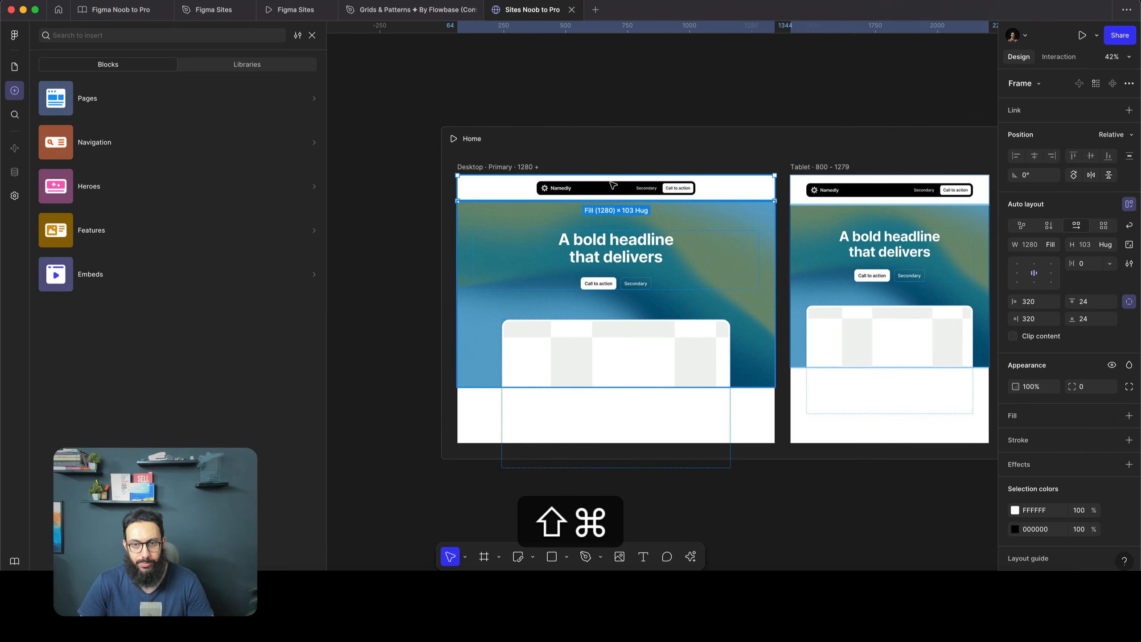
pyautogui.click(1126, 138)
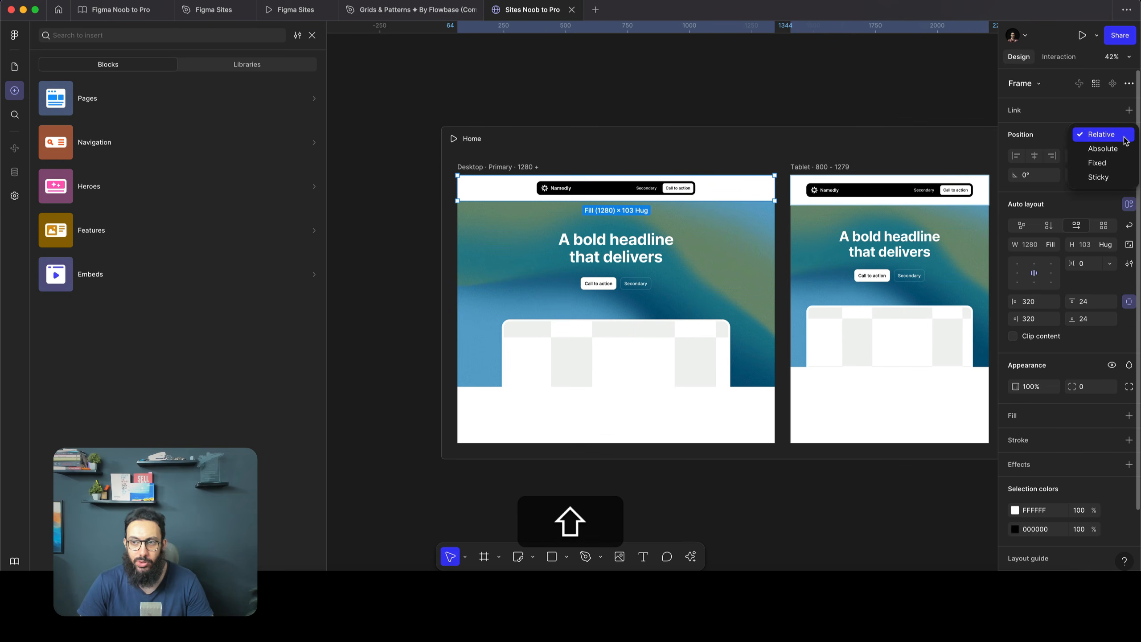
pyautogui.click(1104, 163)
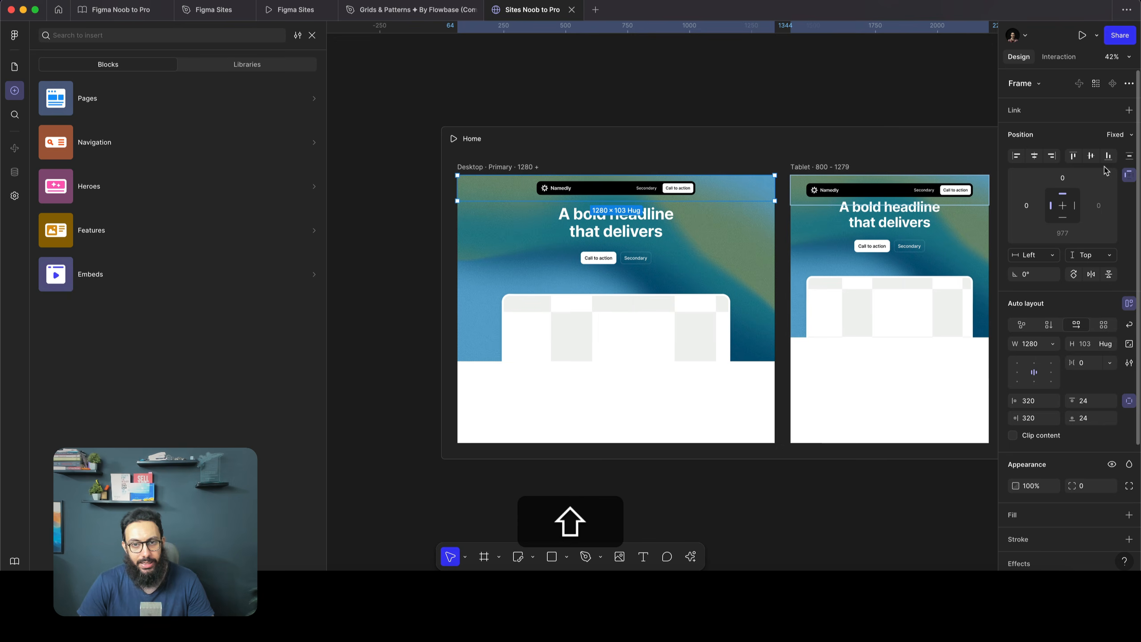
pyautogui.click(728, 72)
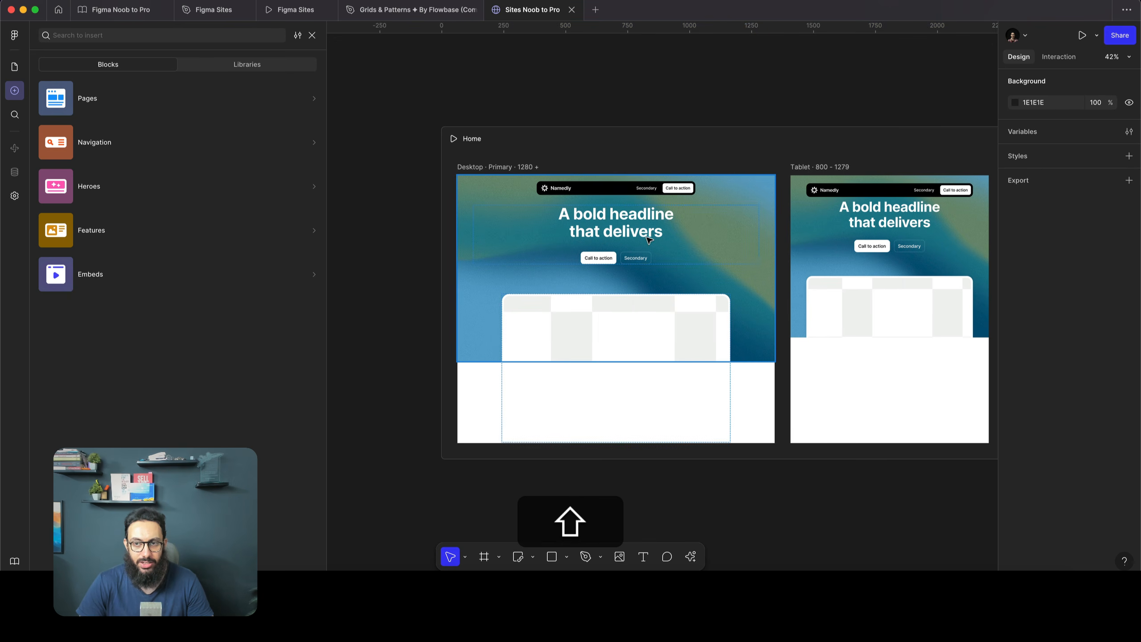
# Set the top padding of the Tablet breakpoint's hero section to 144 so its headline clears the fixed navigation
pyautogui.click(697, 194)
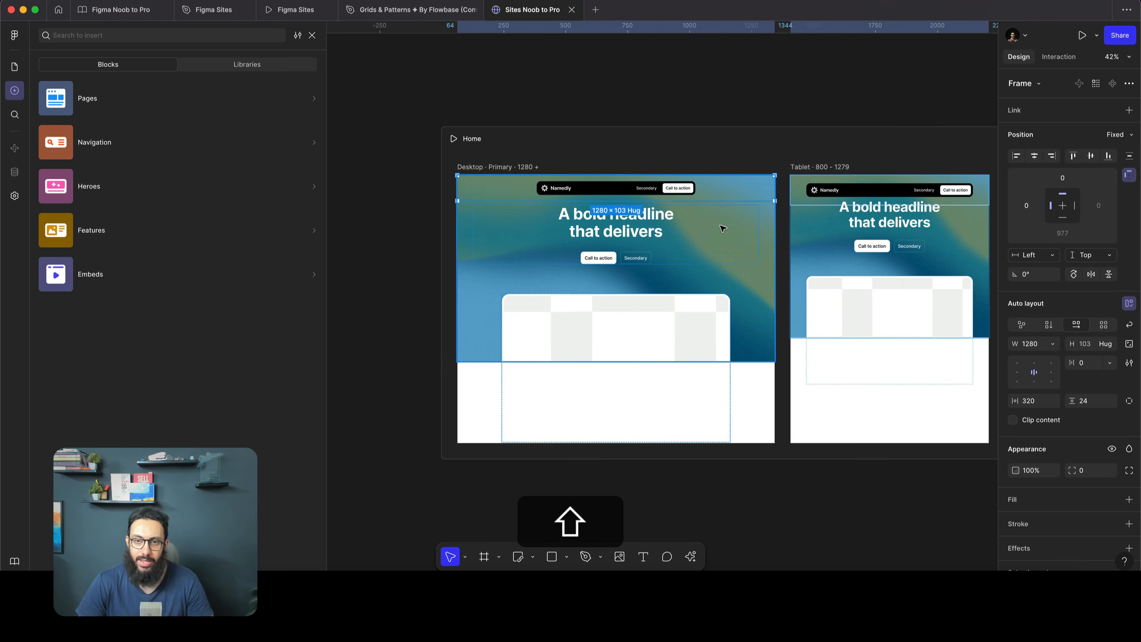
pyautogui.hscroll(4, 730, 238)
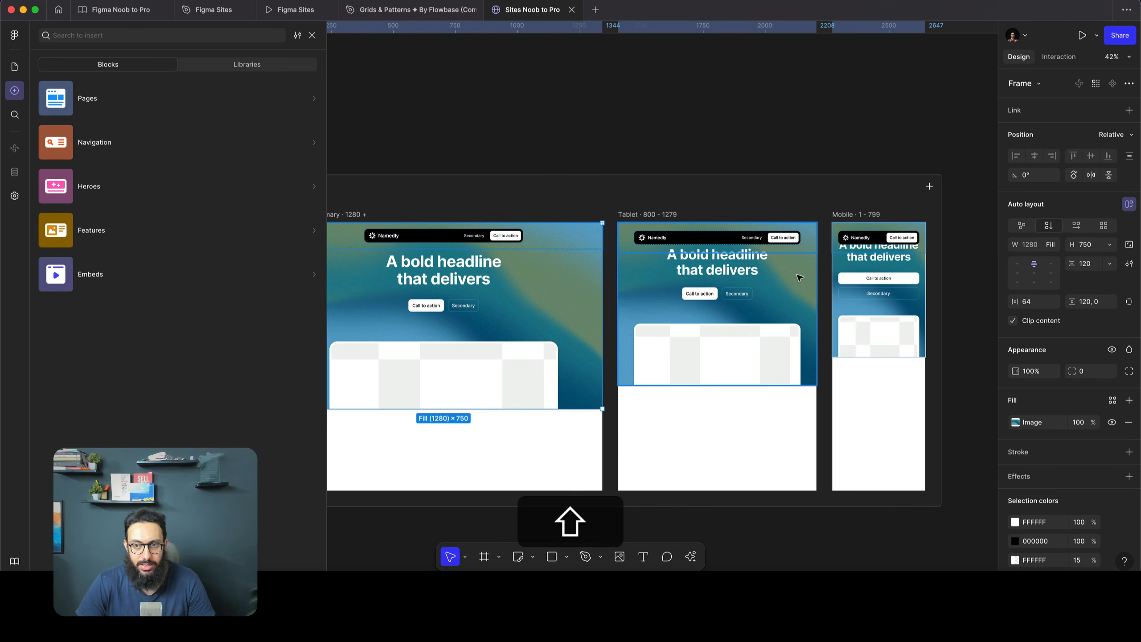
pyautogui.click(799, 278)
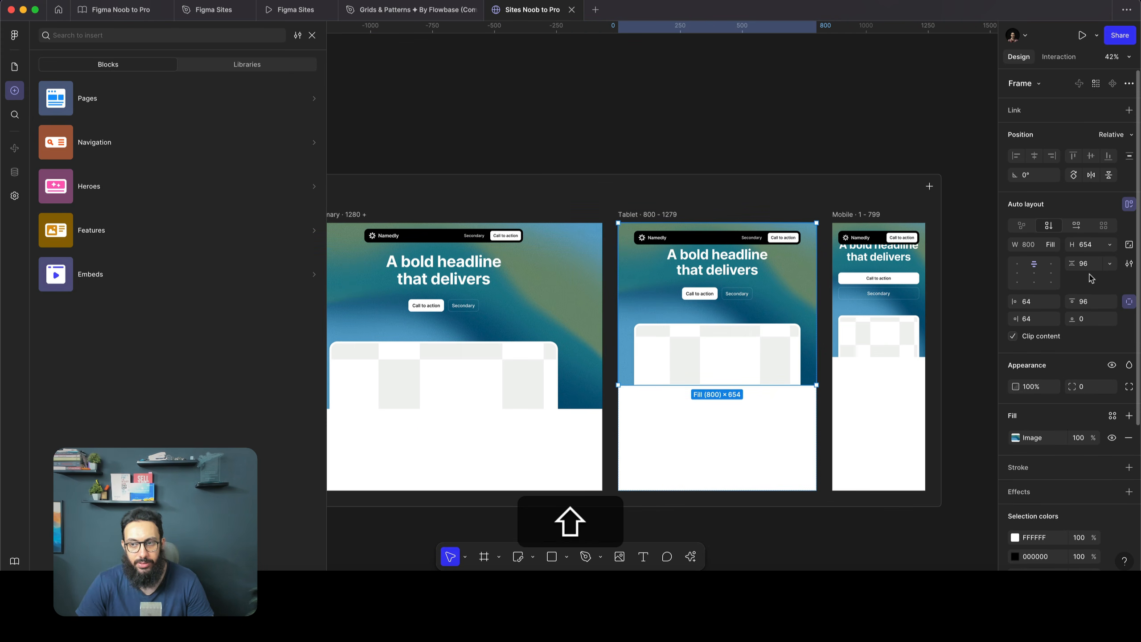
pyautogui.write('120')
pyautogui.press('Return')
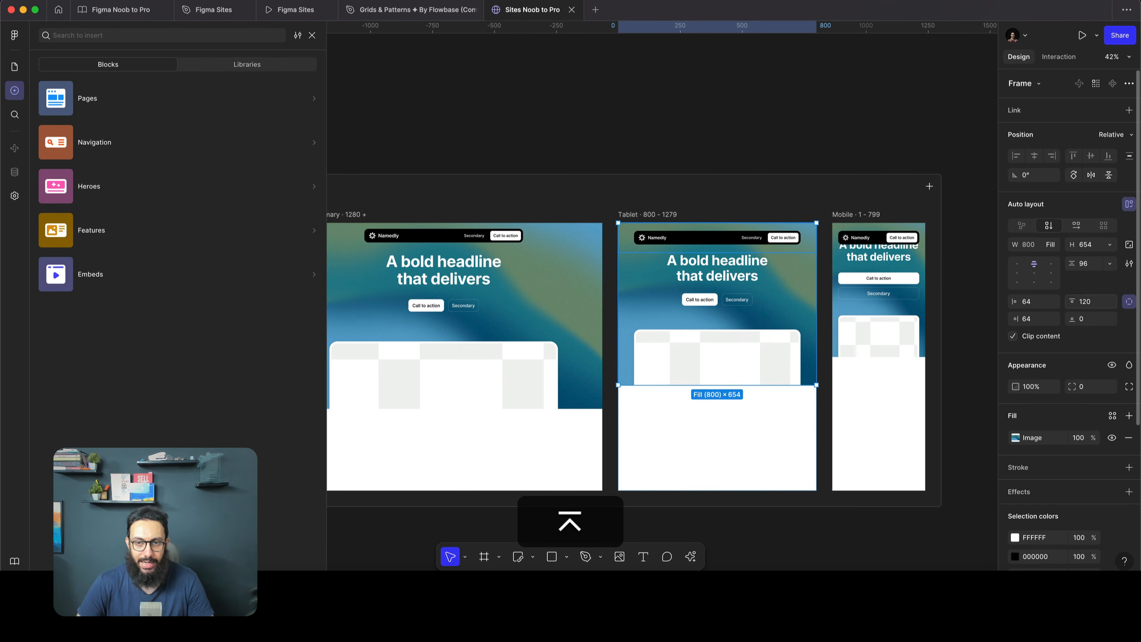
pyautogui.click(1096, 306)
pyautogui.hotkey('shift', 'Up')
pyautogui.hotkey('shift', 'Up')
pyautogui.hotkey('shift', 'Up')
pyautogui.hotkey('shift', 'Up')
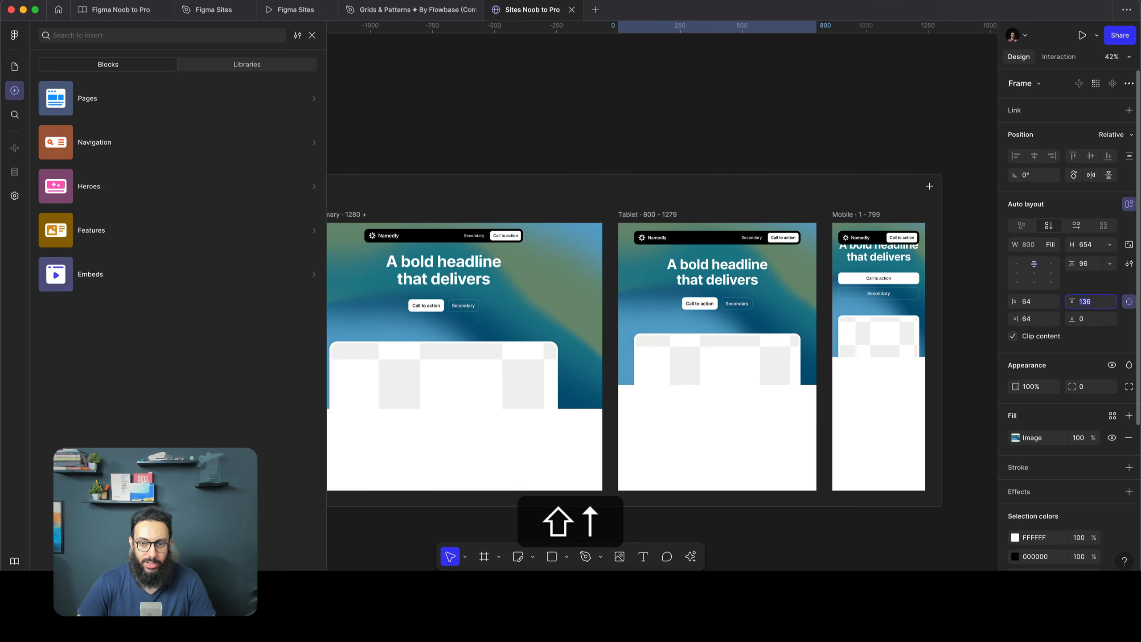
pyautogui.hotkey('shift', 'Down')
pyautogui.hotkey('shift', 'Down')
pyautogui.hotkey('shift', 'Down')
pyautogui.hotkey('shift', 'Down')
pyautogui.hotkey('shift', 'Up')
pyautogui.hotkey('shift', 'Up')
pyautogui.hotkey('shift', 'Up')
pyautogui.hotkey('shift', 'Up')
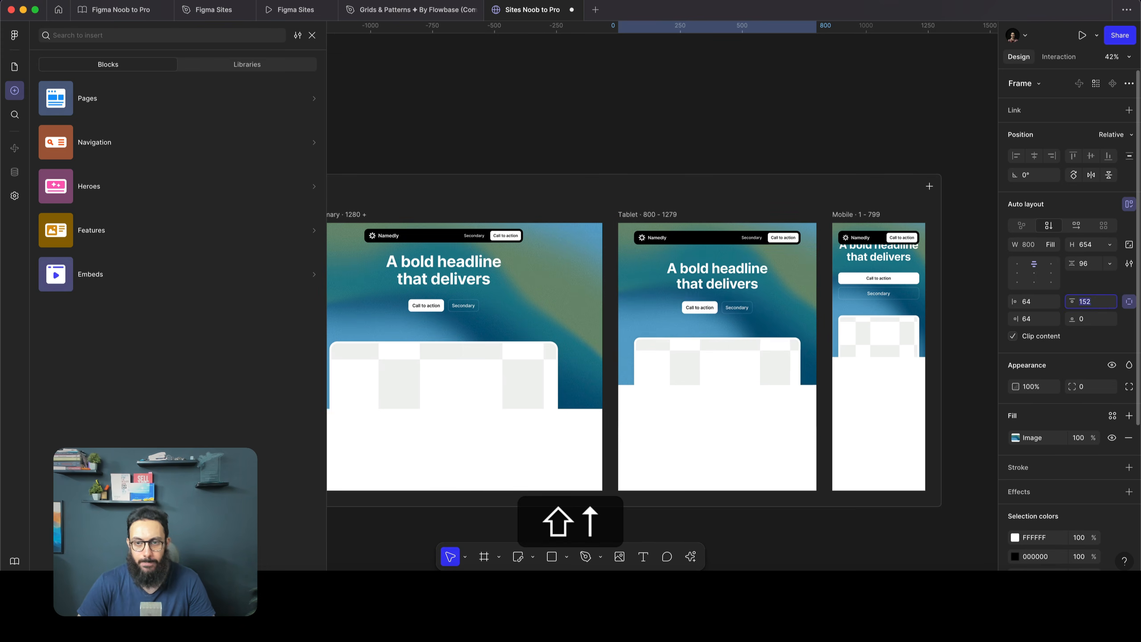
pyautogui.hotkey('shift', 'Down')
pyautogui.hotkey('shift', 'Down')
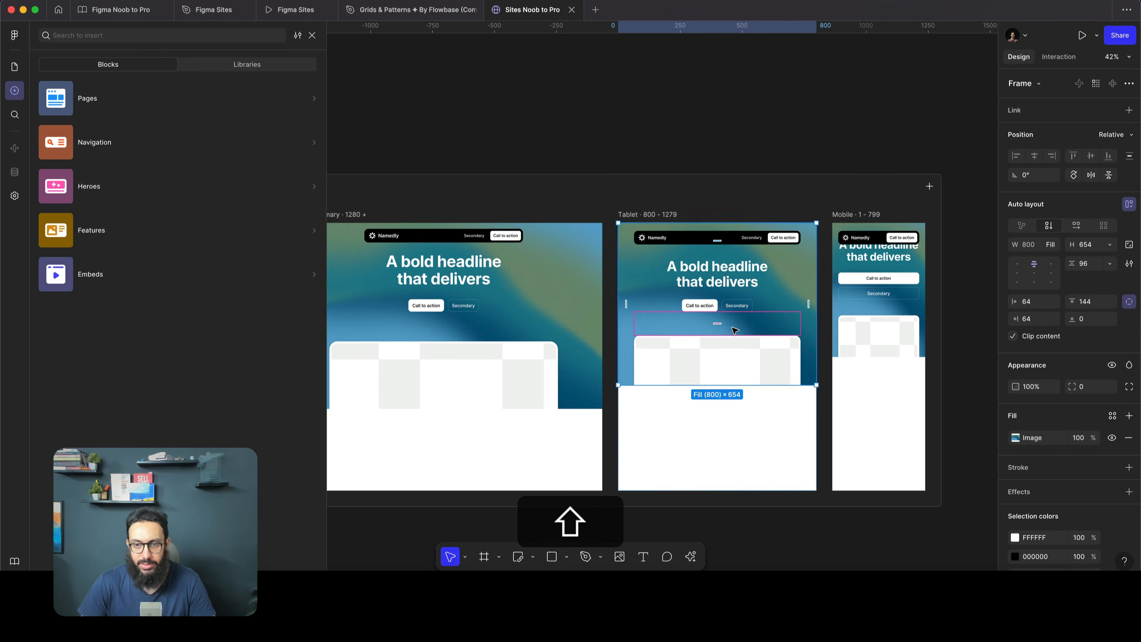
# Reduce the vertical gap between the text and device frame in the Tablet hero to 56
pyautogui.moveTo(721, 330); pyautogui.dragTo(720, 319)
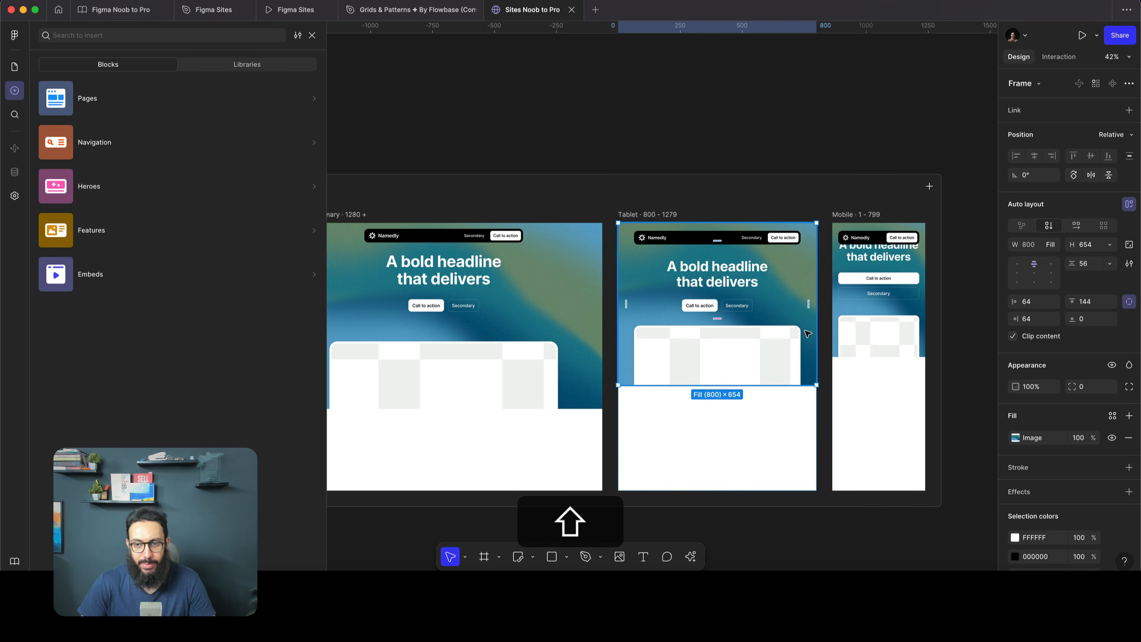
pyautogui.moveTo(771, 385); pyautogui.dragTo(768, 445)
pyautogui.press('super+shift+z')
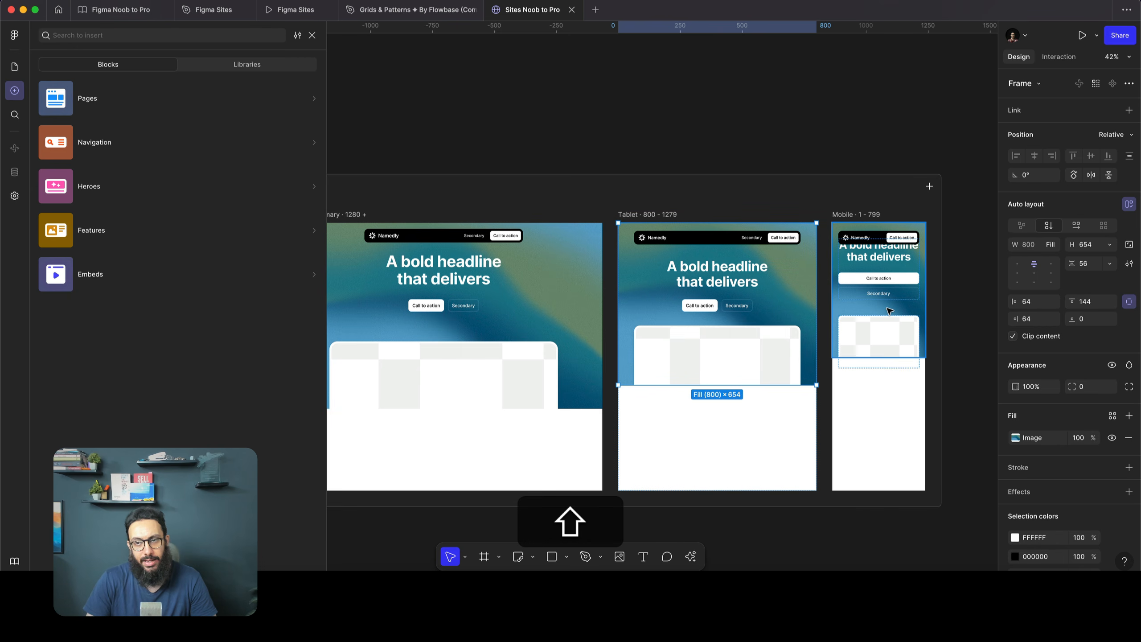
# Give the Mobile breakpoint's hero individual paddings with a top padding of 128
pyautogui.click(882, 315)
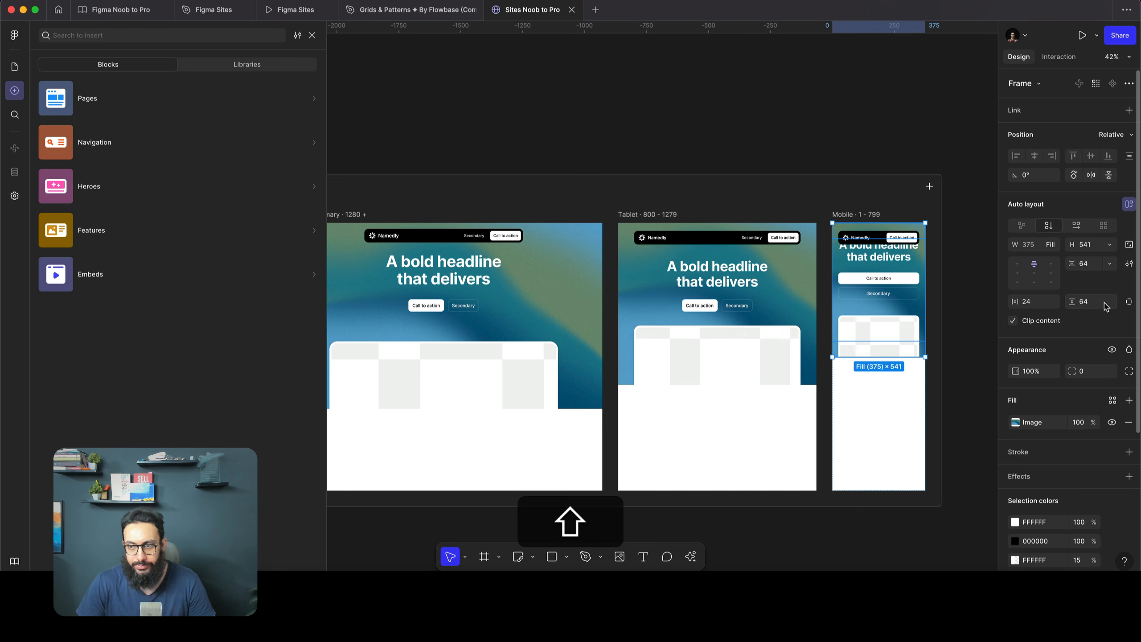
pyautogui.click(1130, 302)
pyautogui.moveTo(1074, 304)
pyautogui.mouseDown()
pyautogui.moveTo(1093, 304)
pyautogui.moveTo(1064, 309)
pyautogui.moveTo(1075, 308)
pyautogui.mouseUp()
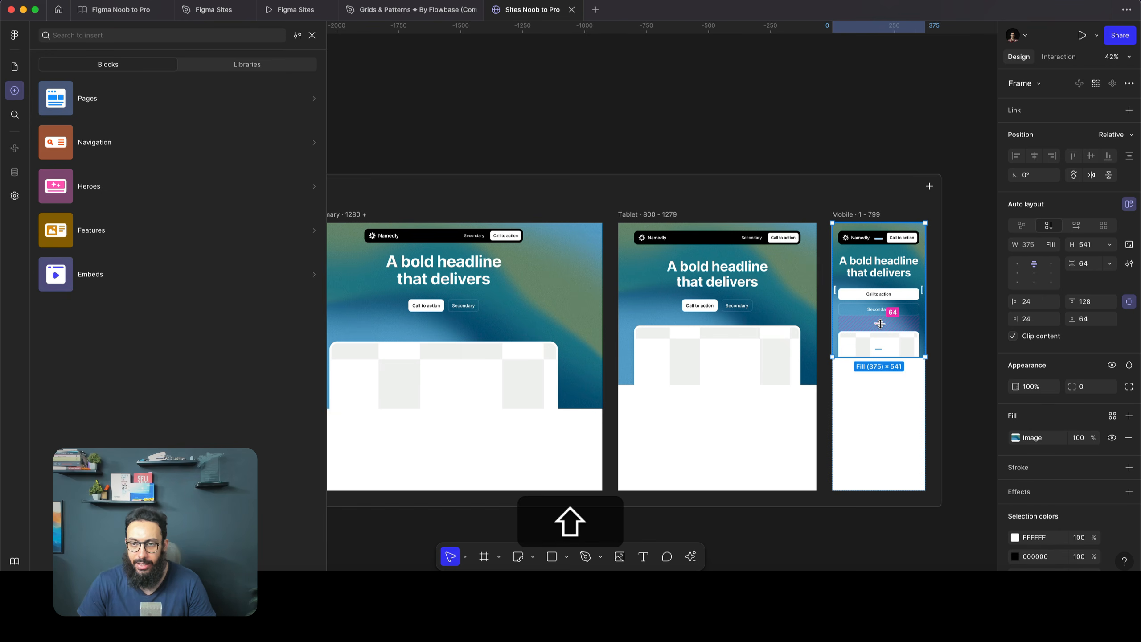
# Find the nudge amount settings and review the small and big nudge values
pyautogui.click(627, 145)
pyautogui.press('shift+super+p')
pyautogui.write('nudge')
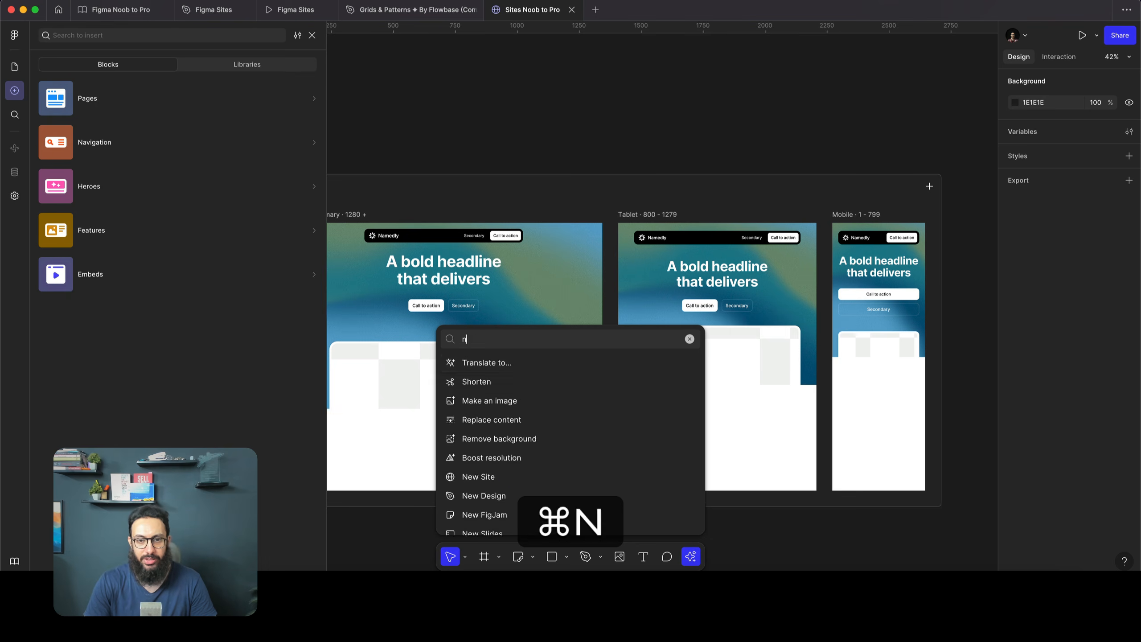
pyautogui.press('Return')
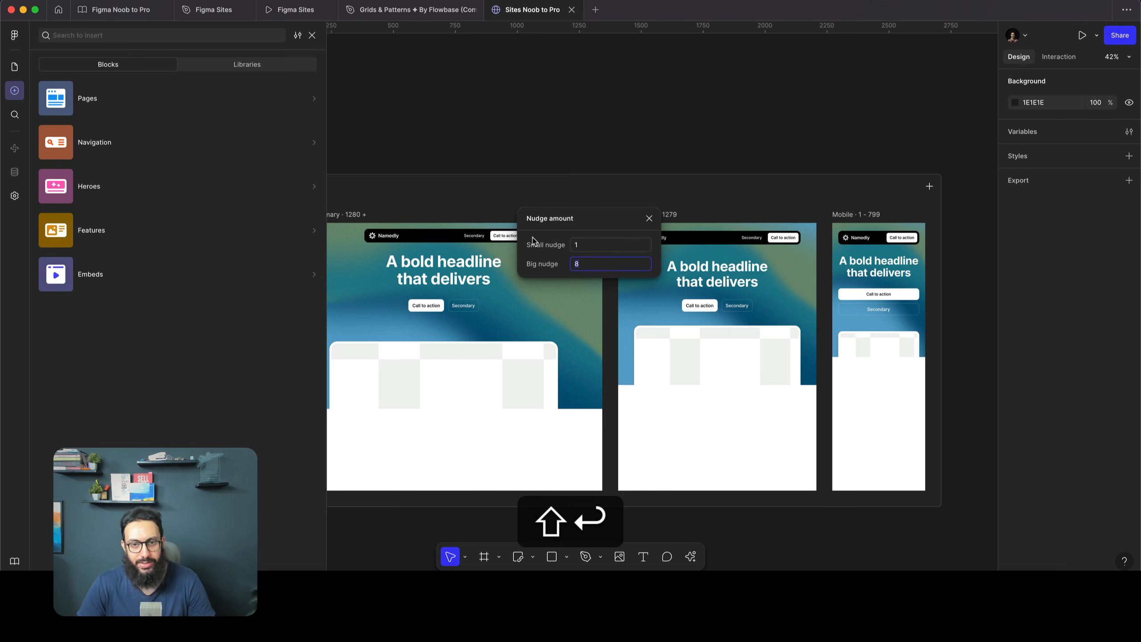
pyautogui.click(649, 218)
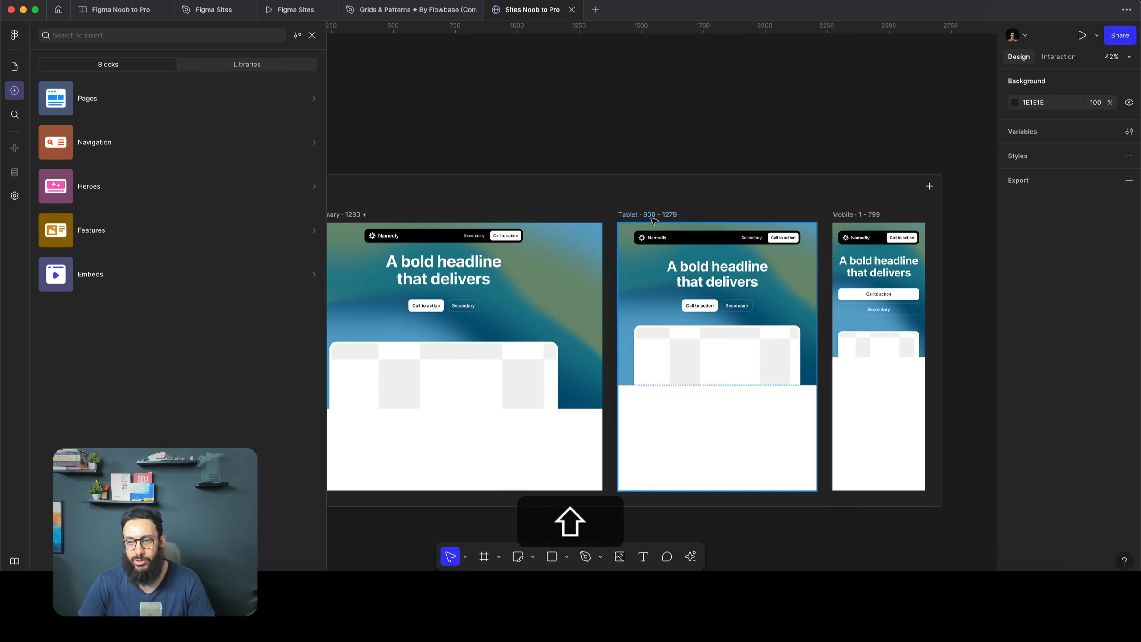
# Reduce the Mobile hero's vertical gap to 24 and extend its height to 569
pyautogui.click(899, 330)
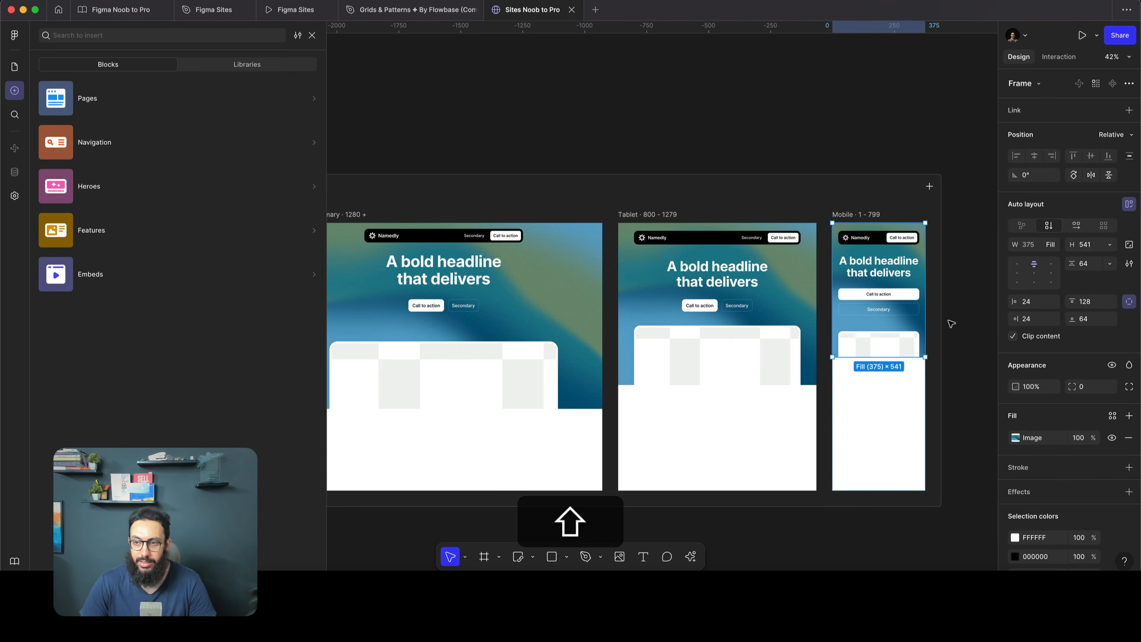
pyautogui.moveTo(1072, 265); pyautogui.dragTo(1065, 267)
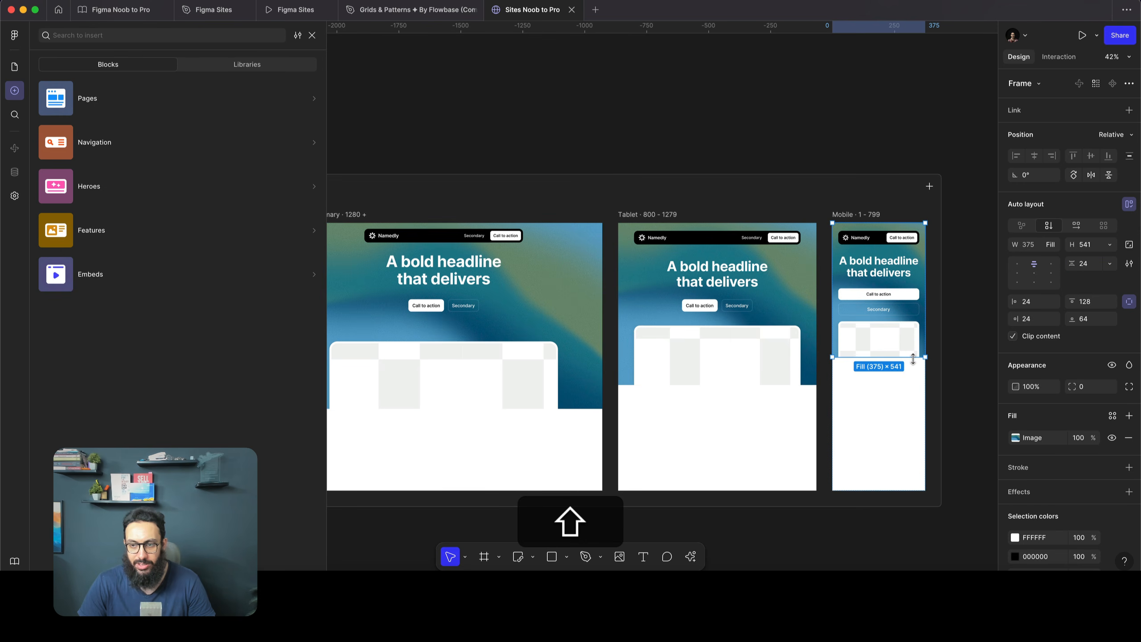
pyautogui.moveTo(911, 357)
pyautogui.mouseDown()
pyautogui.moveTo(912, 374)
pyautogui.moveTo(911, 364)
pyautogui.mouseUp()
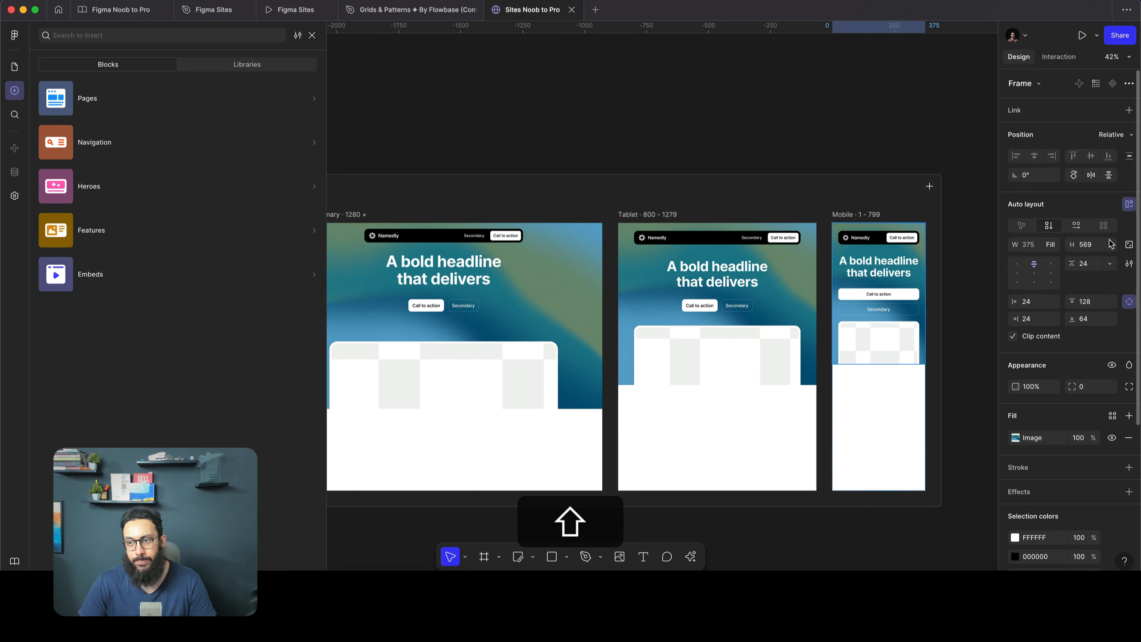
pyautogui.click(1110, 244)
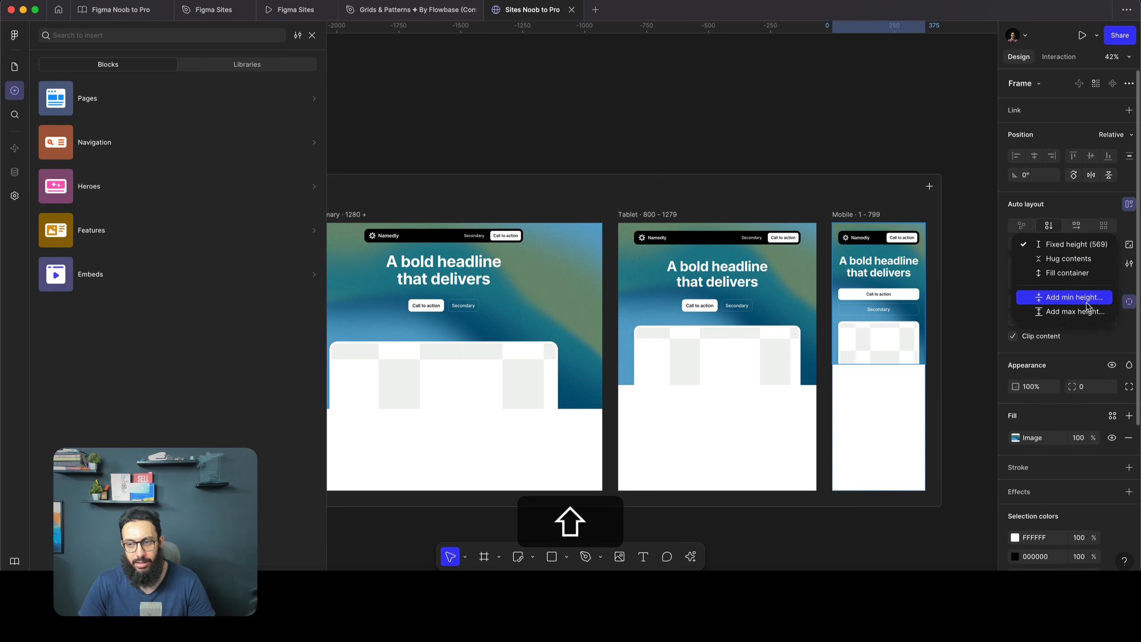
pyautogui.hotkey('shift', 'Escape')
pyautogui.click(845, 145)
pyautogui.click(845, 144)
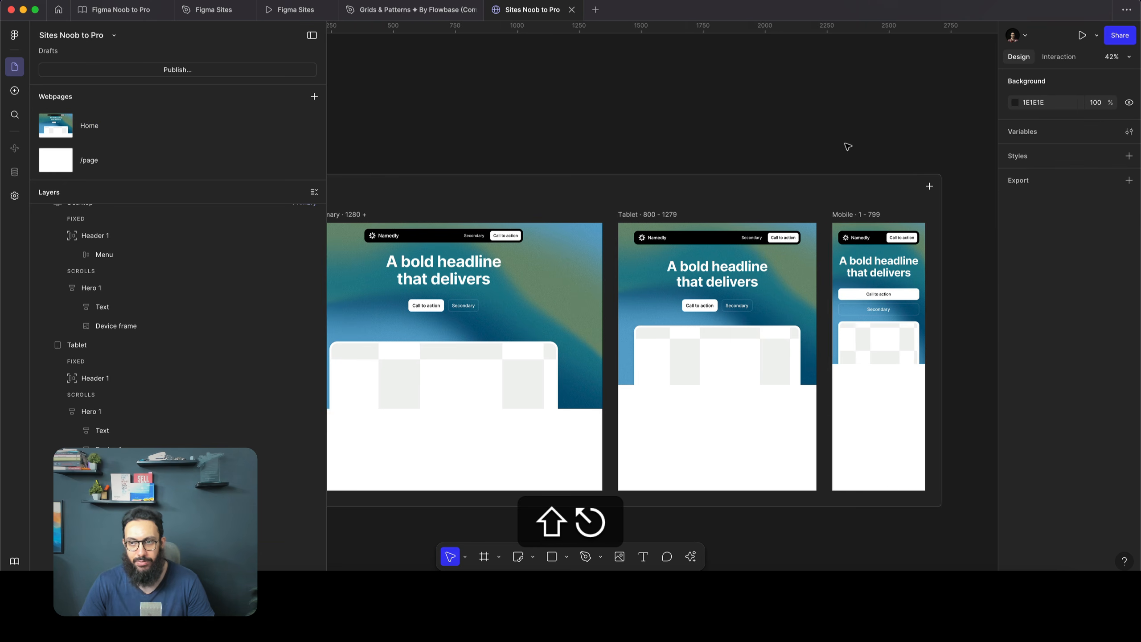
# Reduce the vertical gap between the text and device frame in the Desktop hero to 56
pyautogui.hscroll(-5, 832, 156)
pyautogui.click(602, 339)
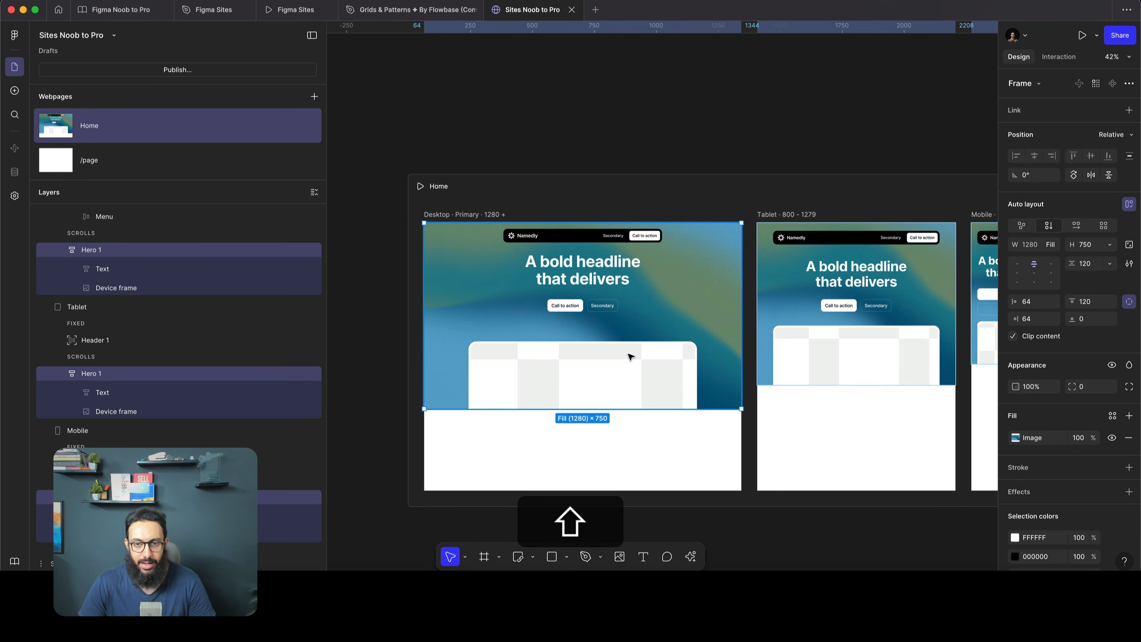
pyautogui.moveTo(1076, 264); pyautogui.dragTo(1057, 268)
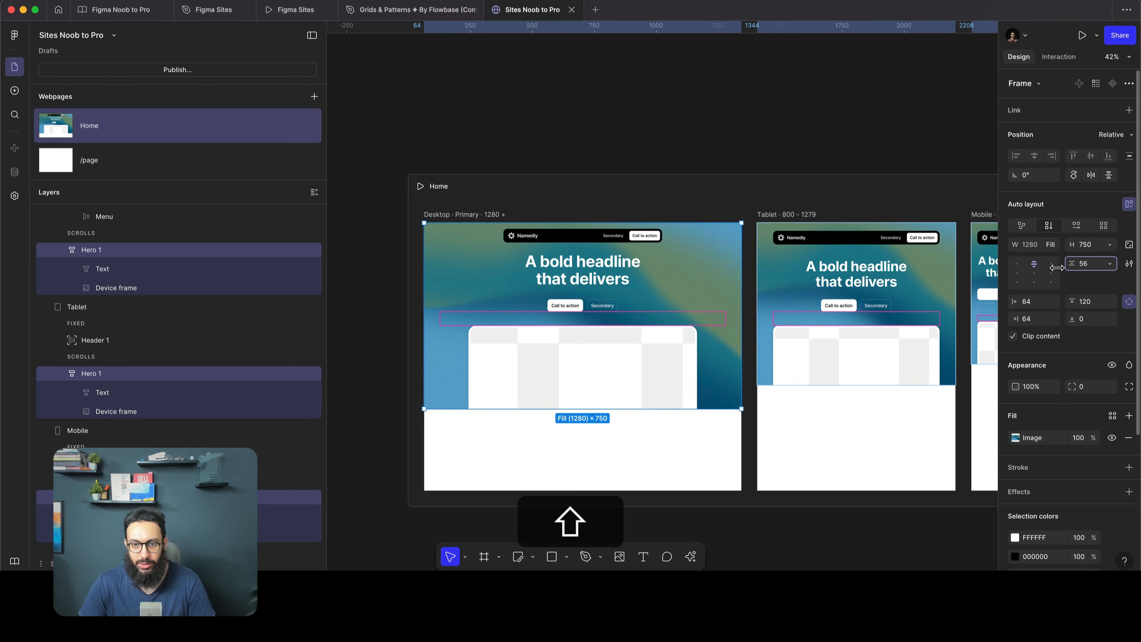
pyautogui.click(823, 143)
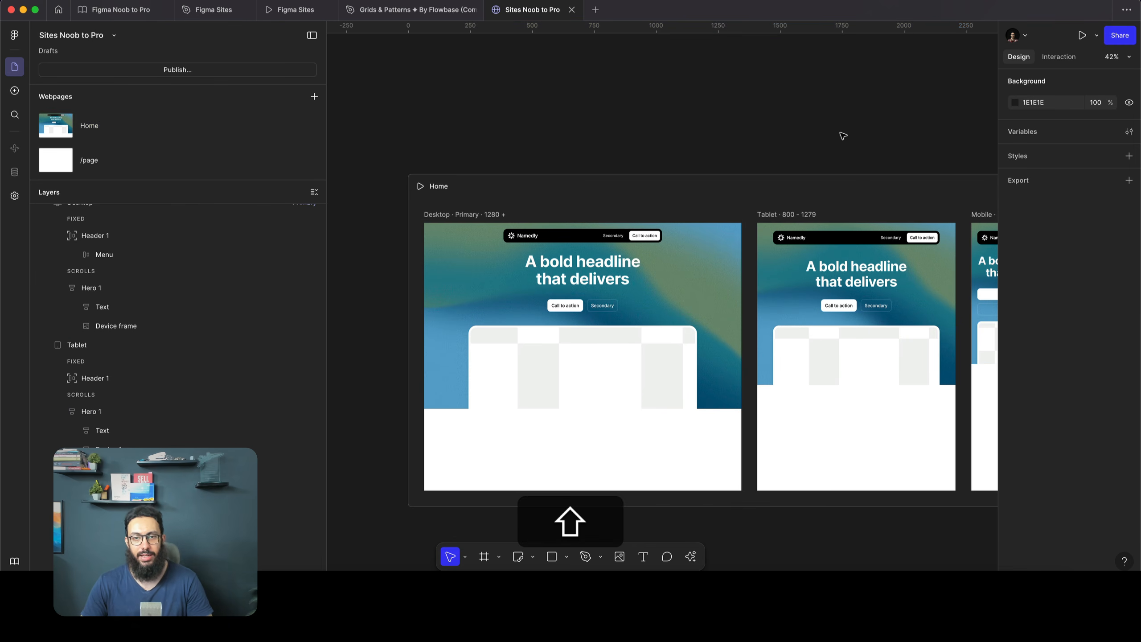
# Insert the features block with a headline beside a blue-dotted image below the Desktop hero
pyautogui.hscroll(-2, 843, 136)
pyautogui.scroll(-1, 843, 136)
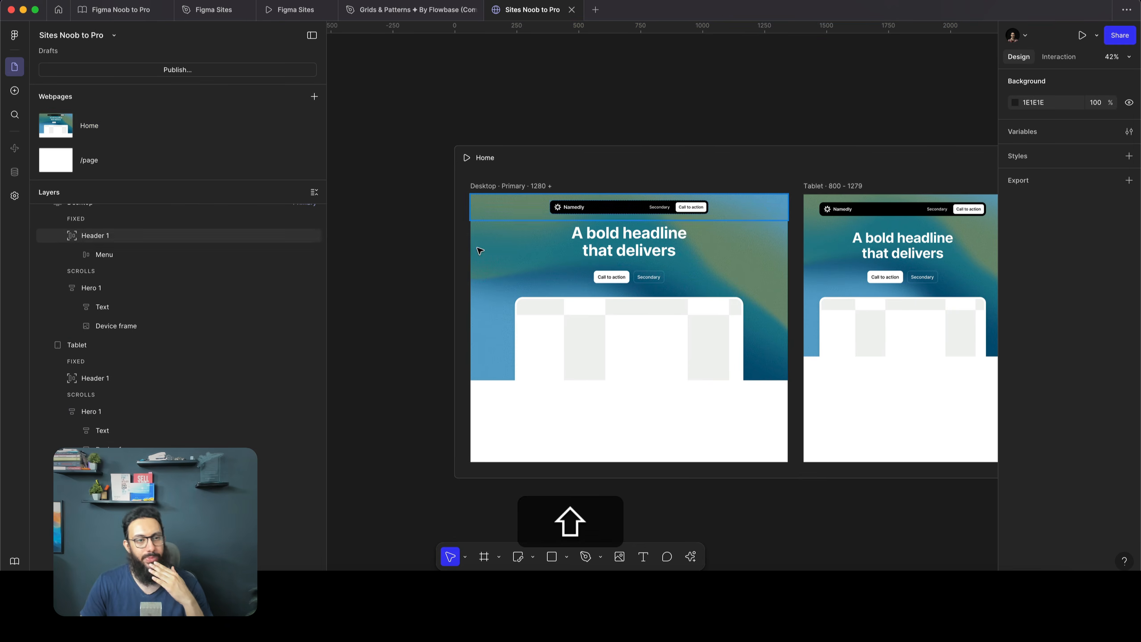
pyautogui.click(566, 255)
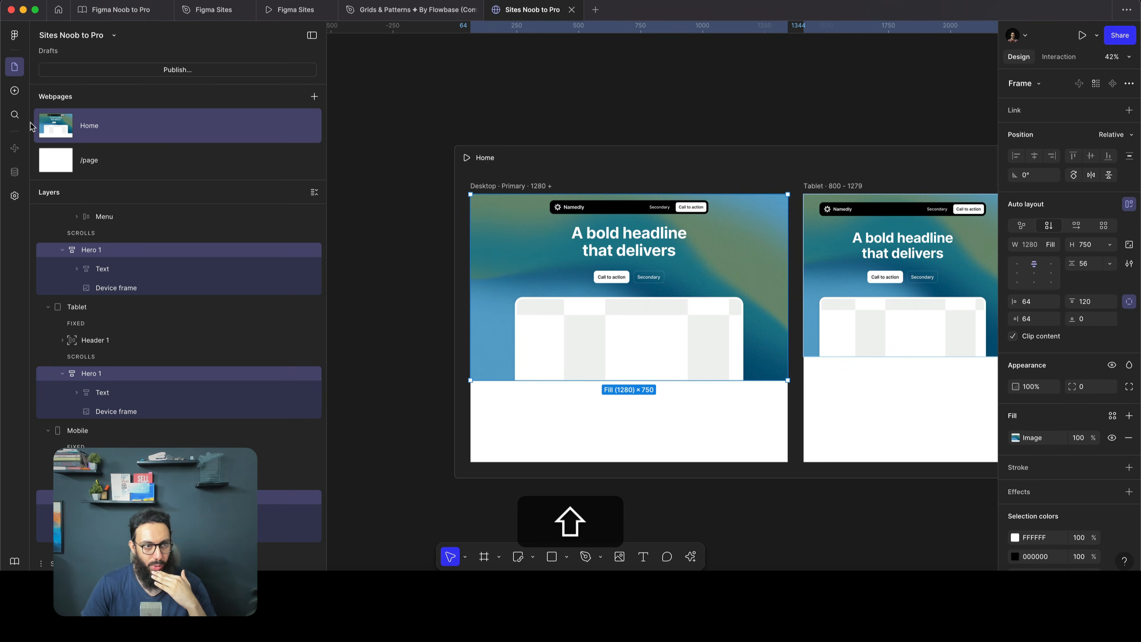
pyautogui.click(14, 90)
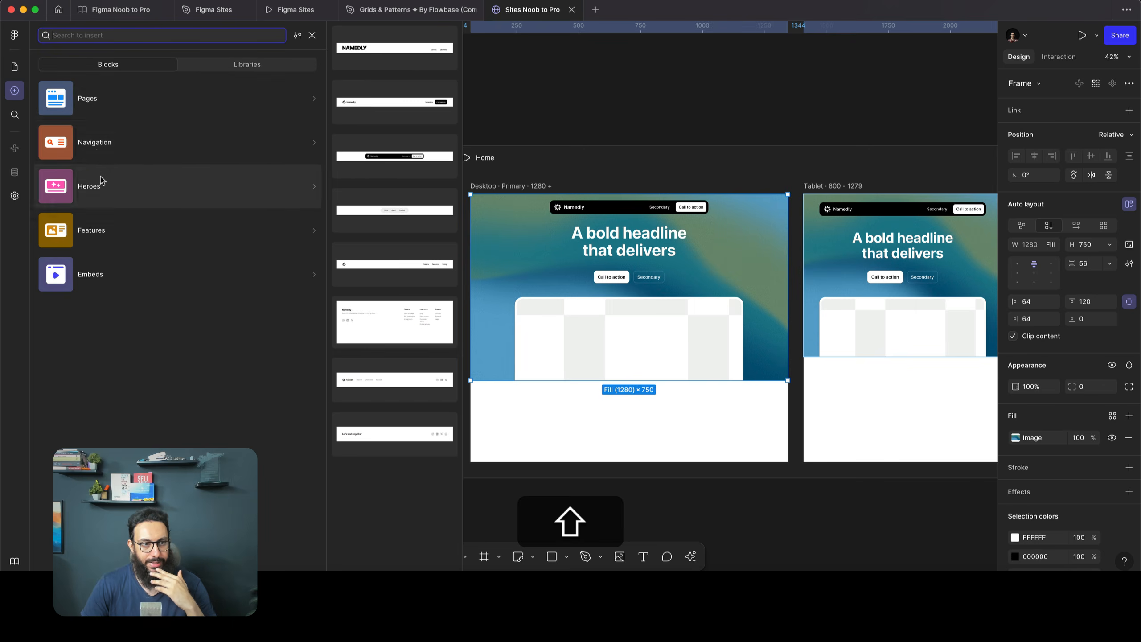
pyautogui.moveTo(110, 229)
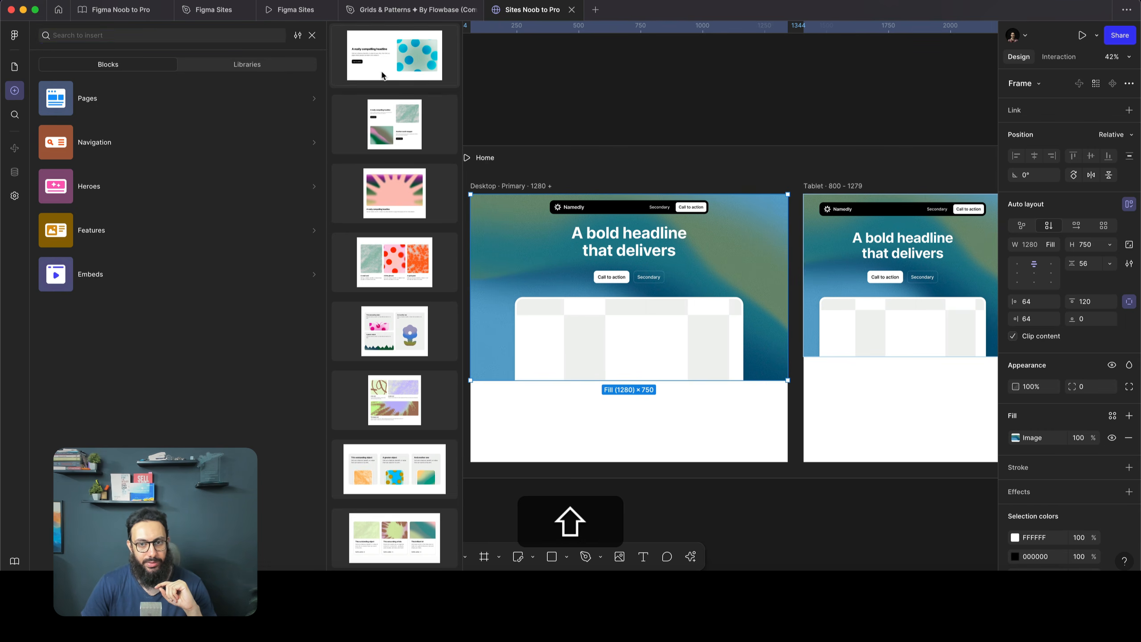
pyautogui.click(383, 75)
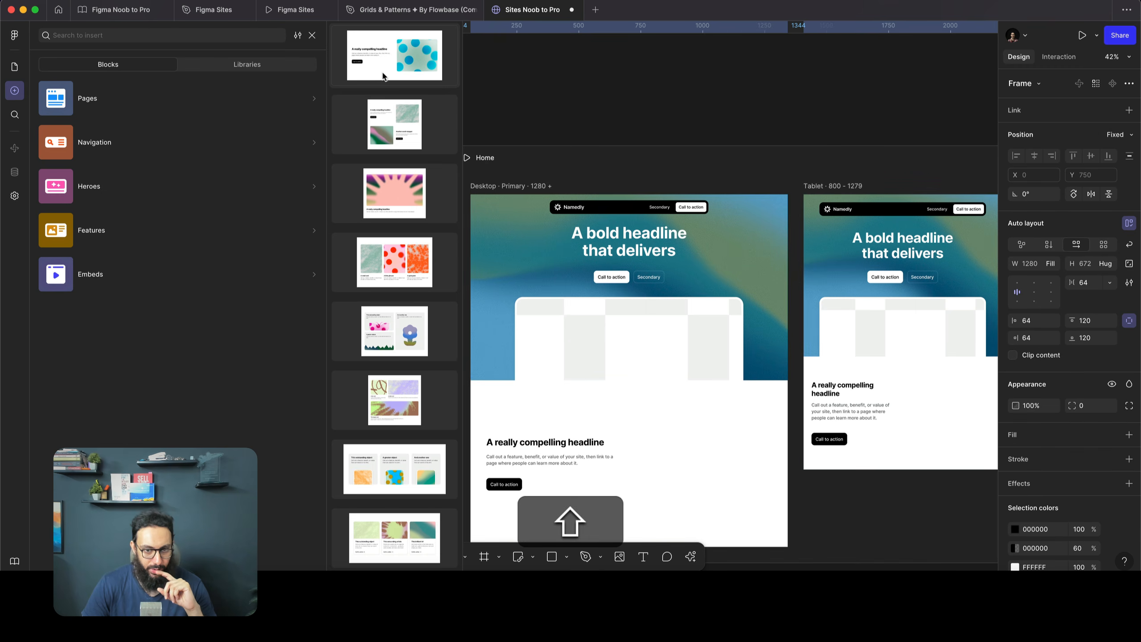
pyautogui.scroll(-4, 632, 450)
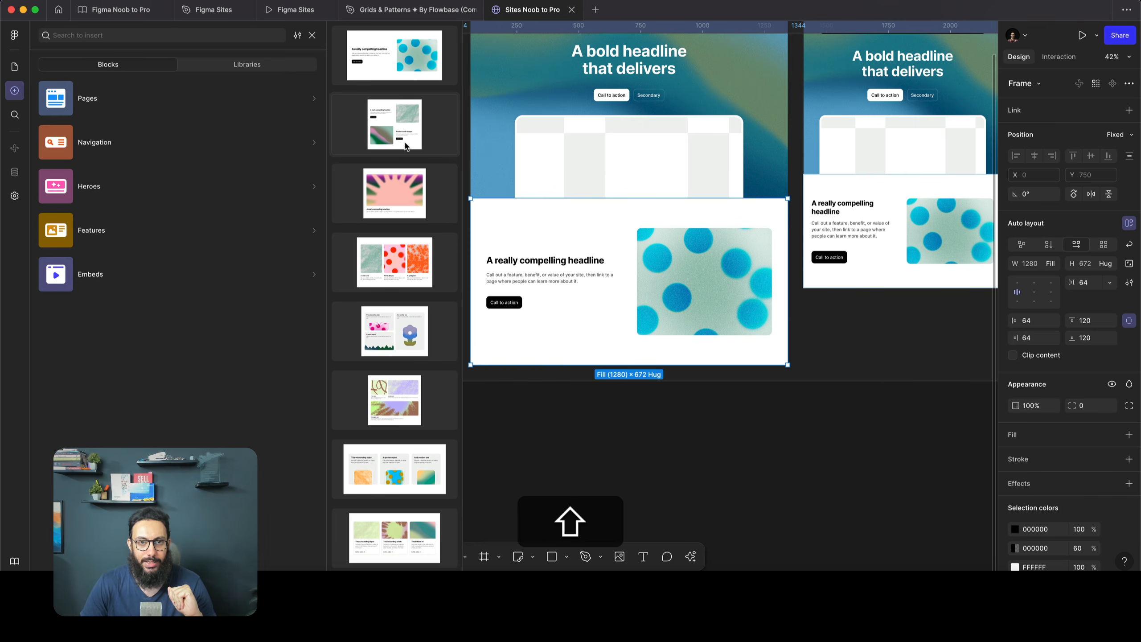
# Insert the features block with two alternating text-and-image rows below the blue-dotted features block in Desktop
pyautogui.click(405, 146)
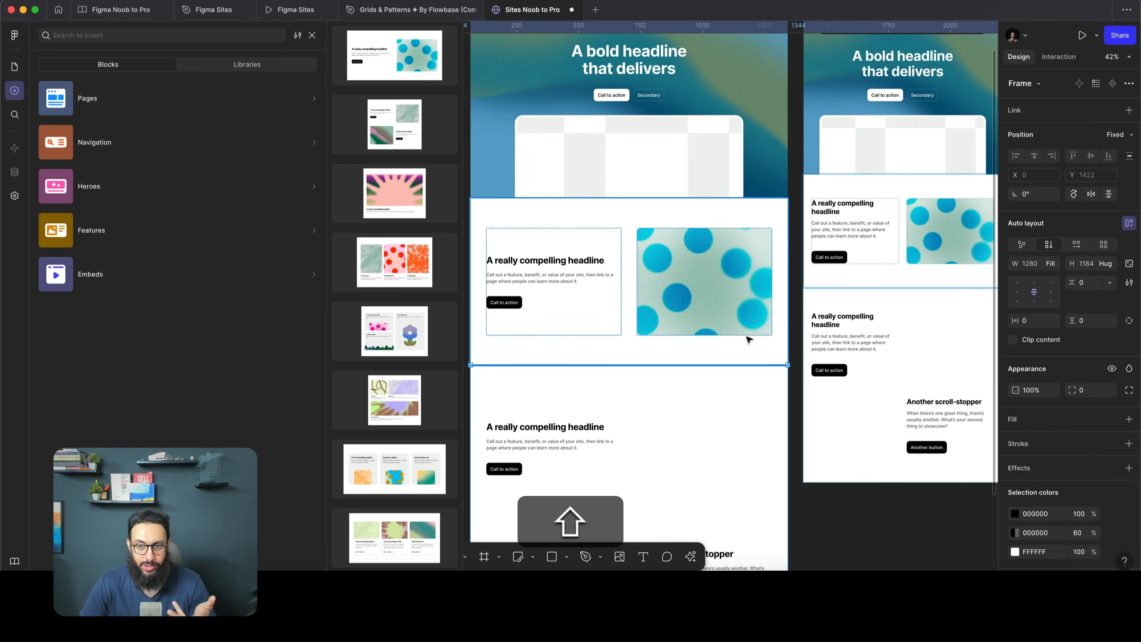
pyautogui.scroll(-5, 749, 339)
pyautogui.scroll(5, 663, 289)
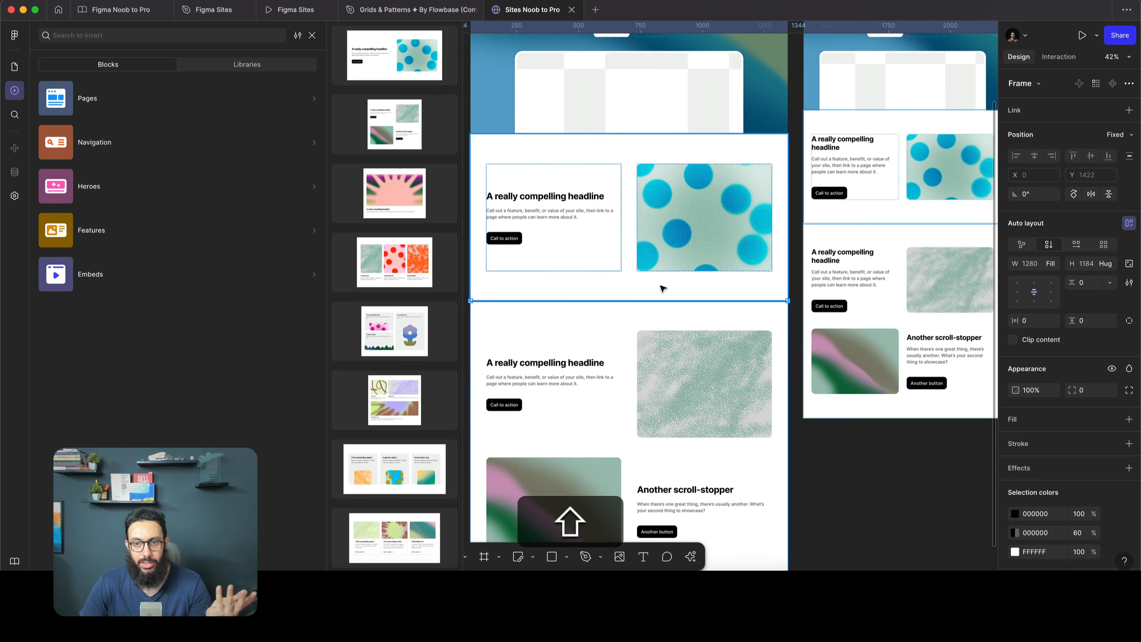
# Delete the features block with the blue-dotted image from the Desktop layout
pyautogui.click(656, 284)
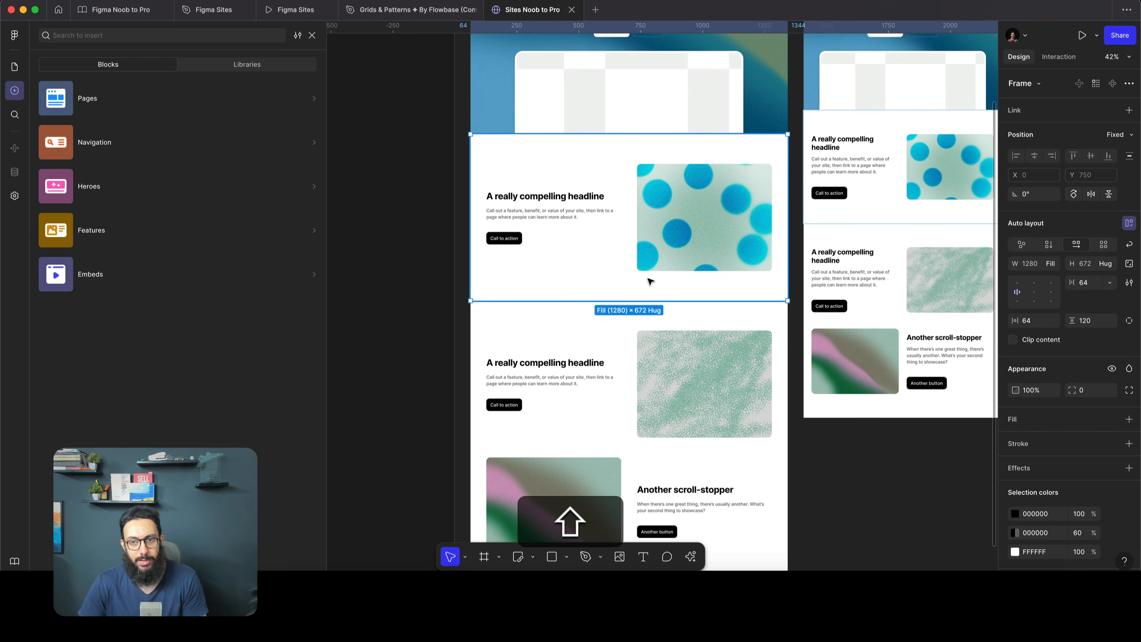
pyautogui.hotkey('shift', 'BackSpace')
pyautogui.scroll(5, 535, 107)
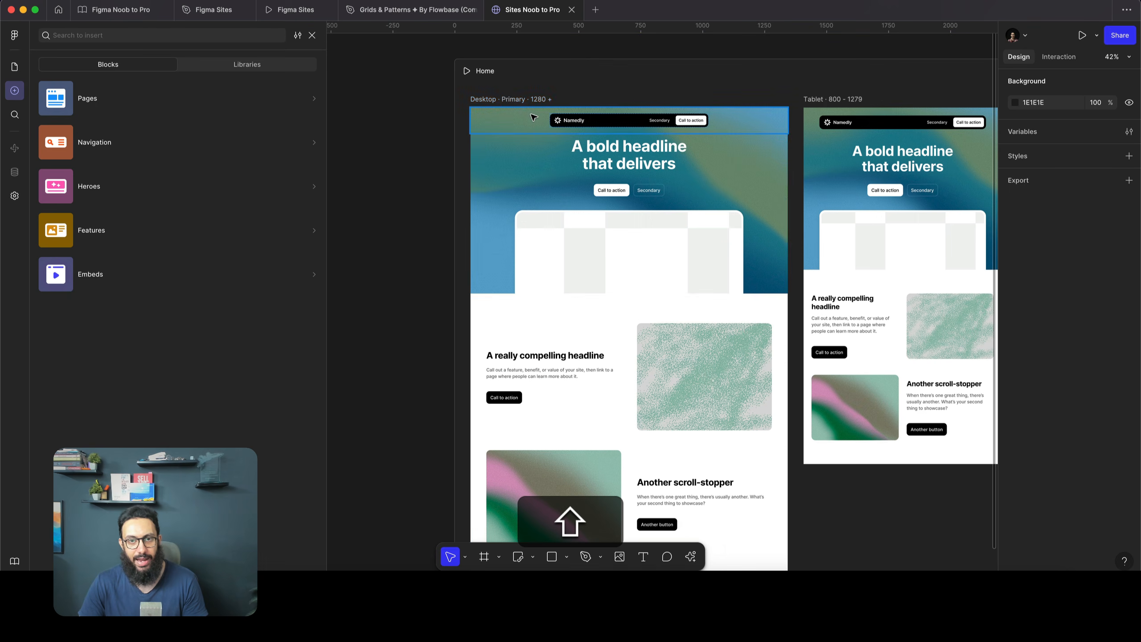
# Insert the features block with butterfly, mountain and flower cards at the end of the Desktop layout
pyautogui.click(506, 99)
pyautogui.click(510, 288)
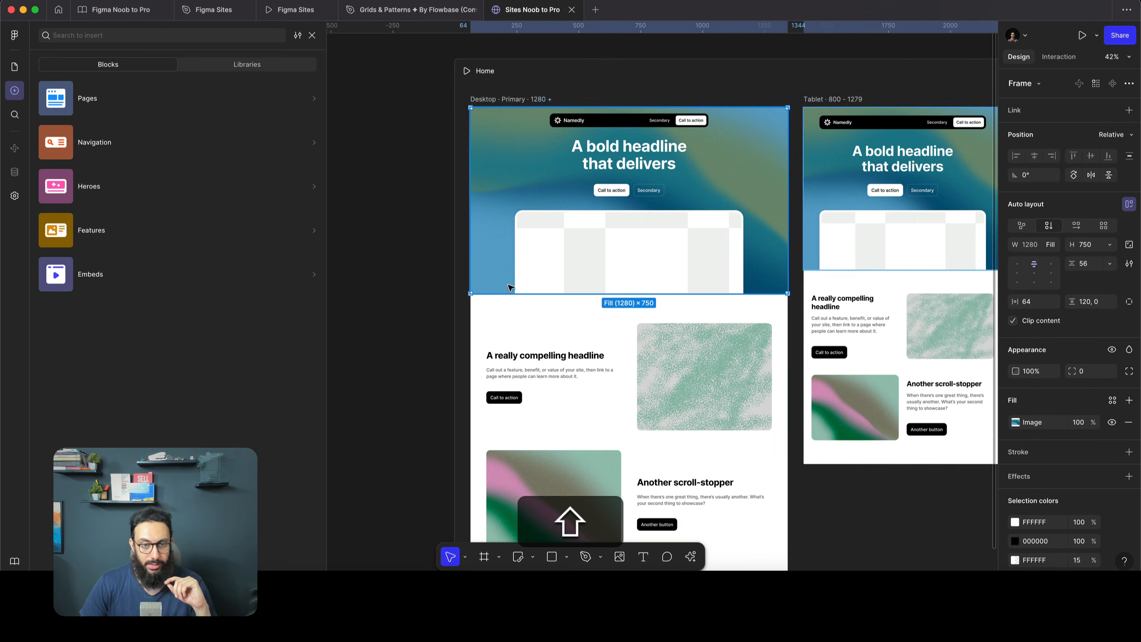
pyautogui.click(128, 200)
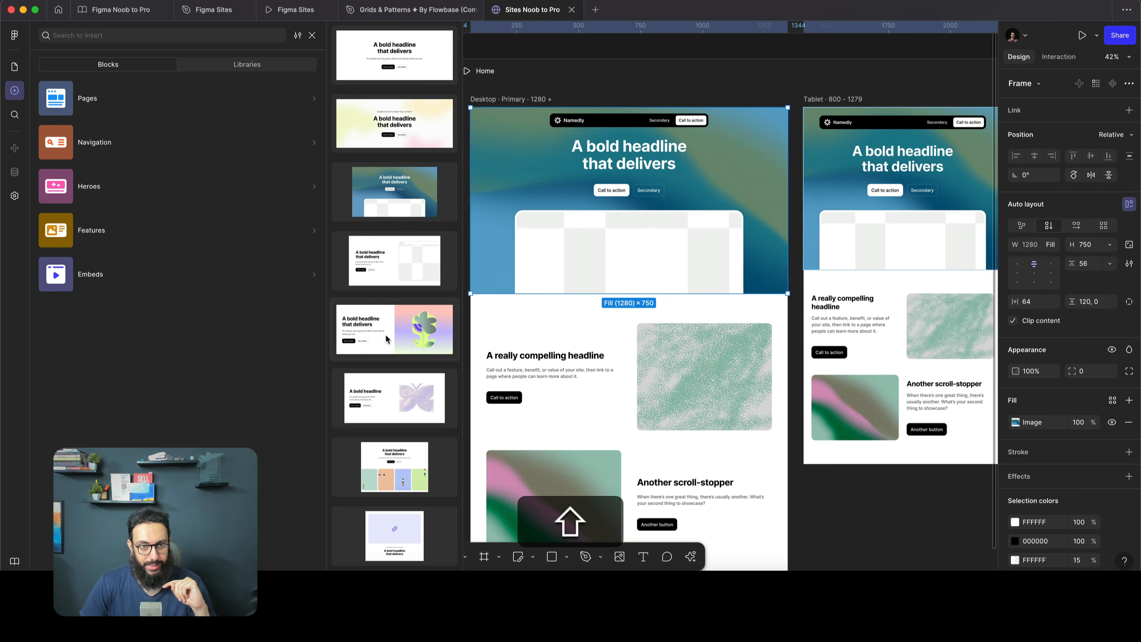
pyautogui.click(158, 235)
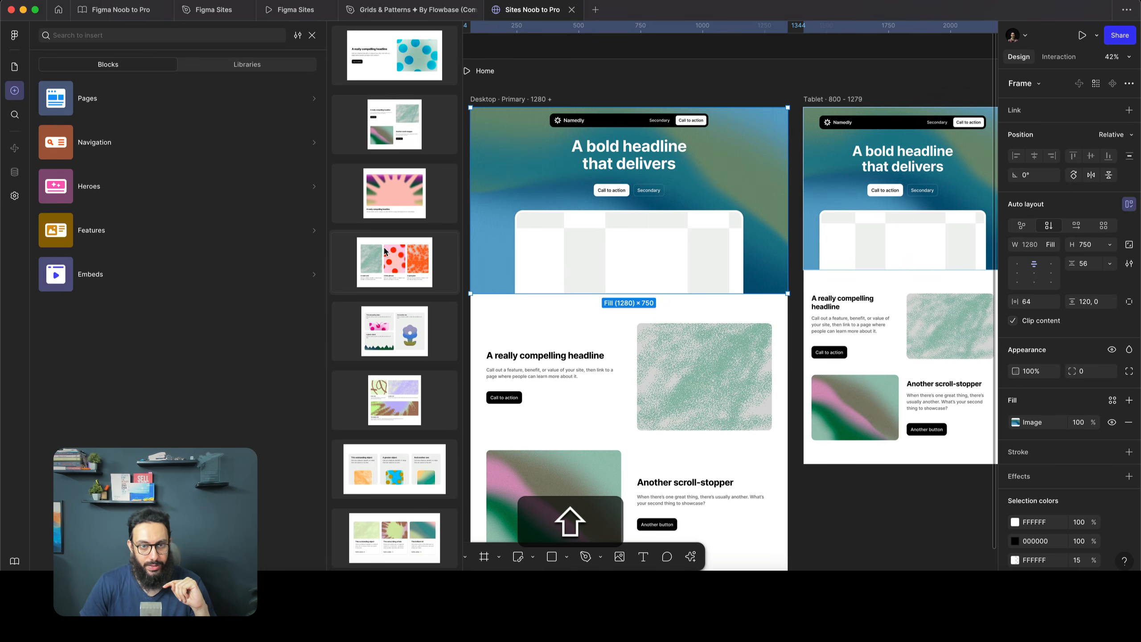
pyautogui.click(412, 323)
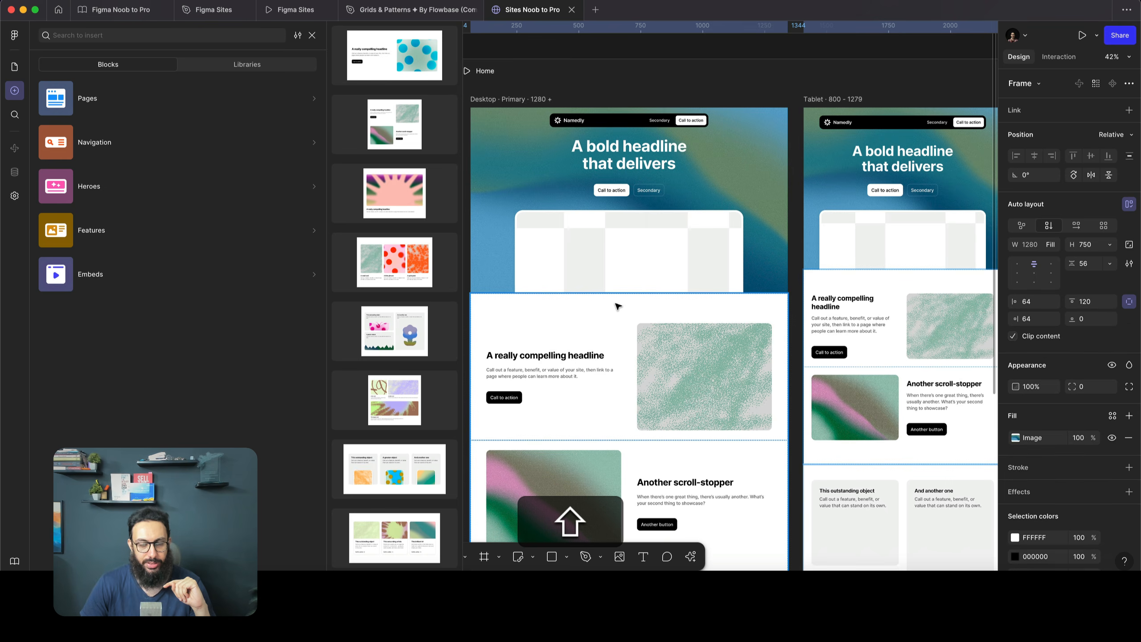
pyautogui.scroll(-3, 610, 305)
pyautogui.scroll(-4, 609, 305)
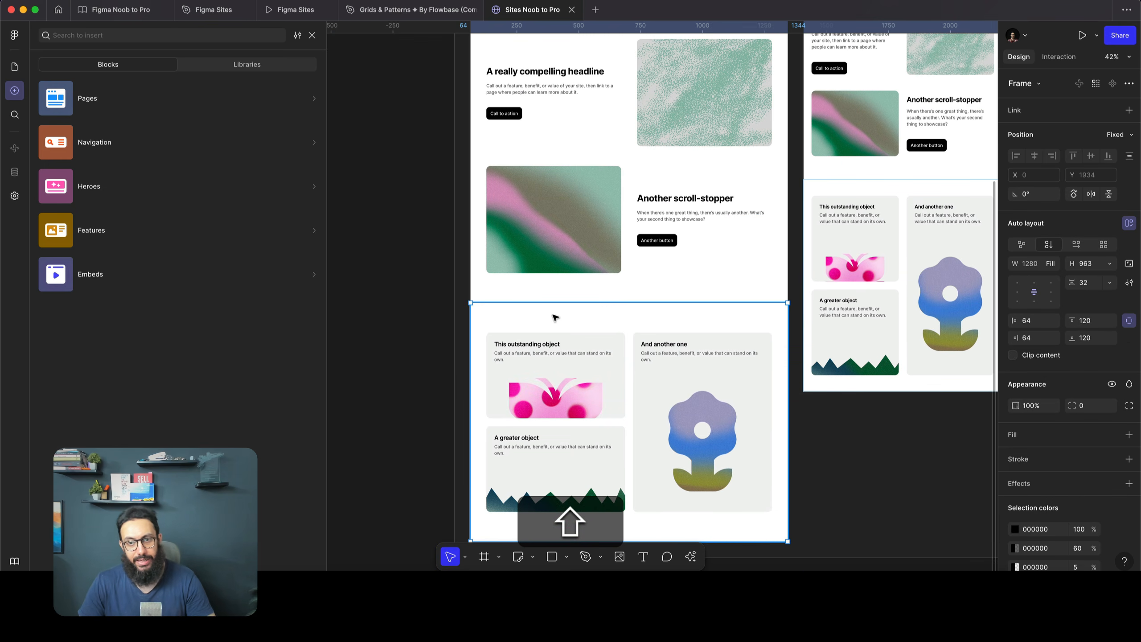
# Move the feature cards block up so it sits directly below the hero
pyautogui.scroll(2, 635, 311)
pyautogui.hotkey('shift', 'Up')
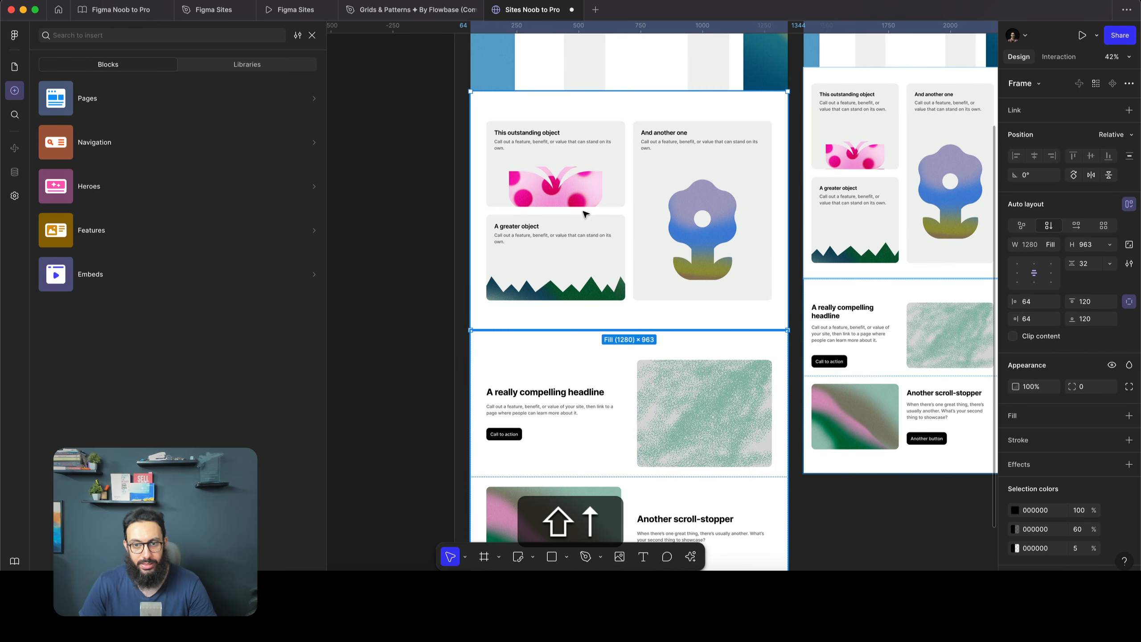
pyautogui.scroll(2, 529, 140)
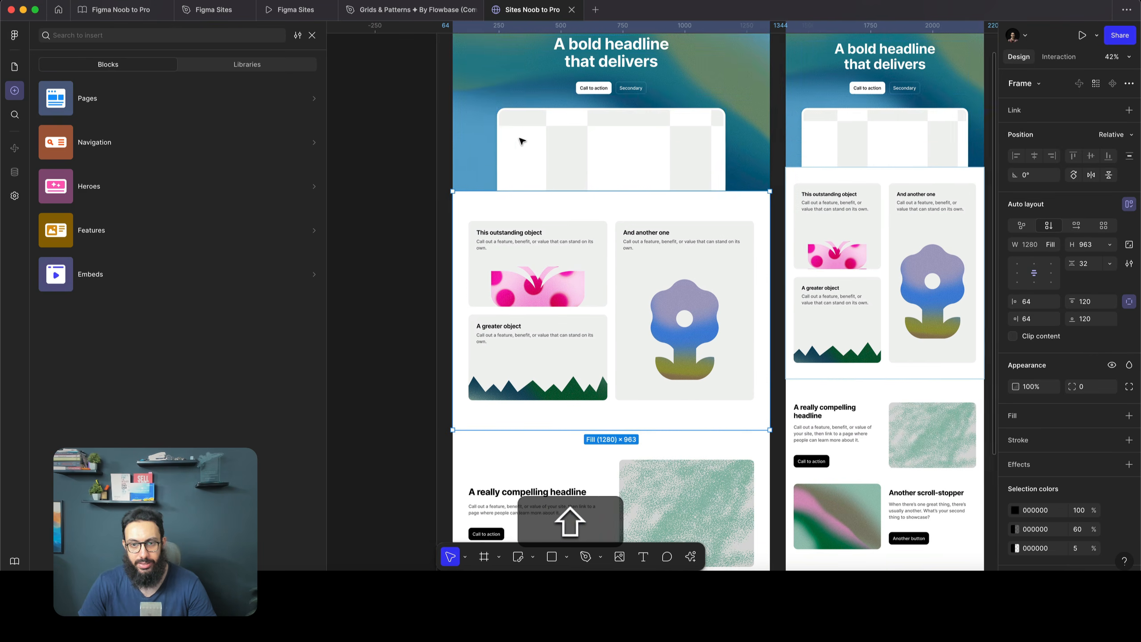
# Examine how the feature cards and the two-row features block adapt across the Desktop, Tablet and Mobile breakpoints
pyautogui.scroll(-5, 526, 141)
pyautogui.hscroll(3, 526, 141)
pyautogui.hscroll(-2, 521, 141)
pyautogui.scroll(-3, 521, 141)
pyautogui.click(525, 148)
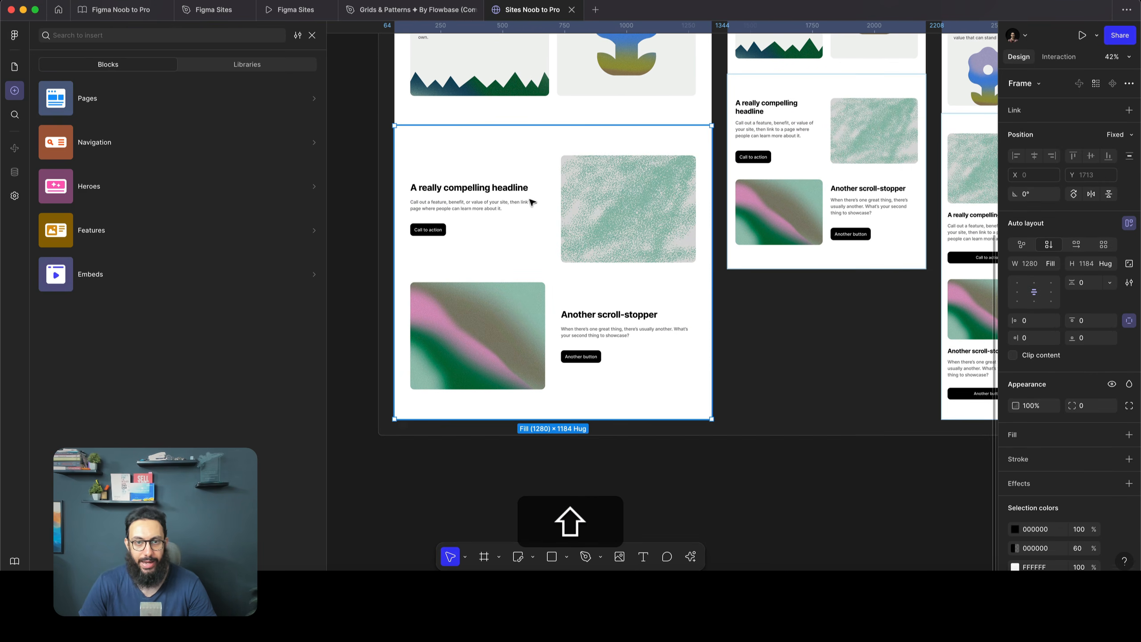
pyautogui.hscroll(5, 657, 173)
pyautogui.scroll(5, 669, 172)
pyautogui.hscroll(-5, 668, 172)
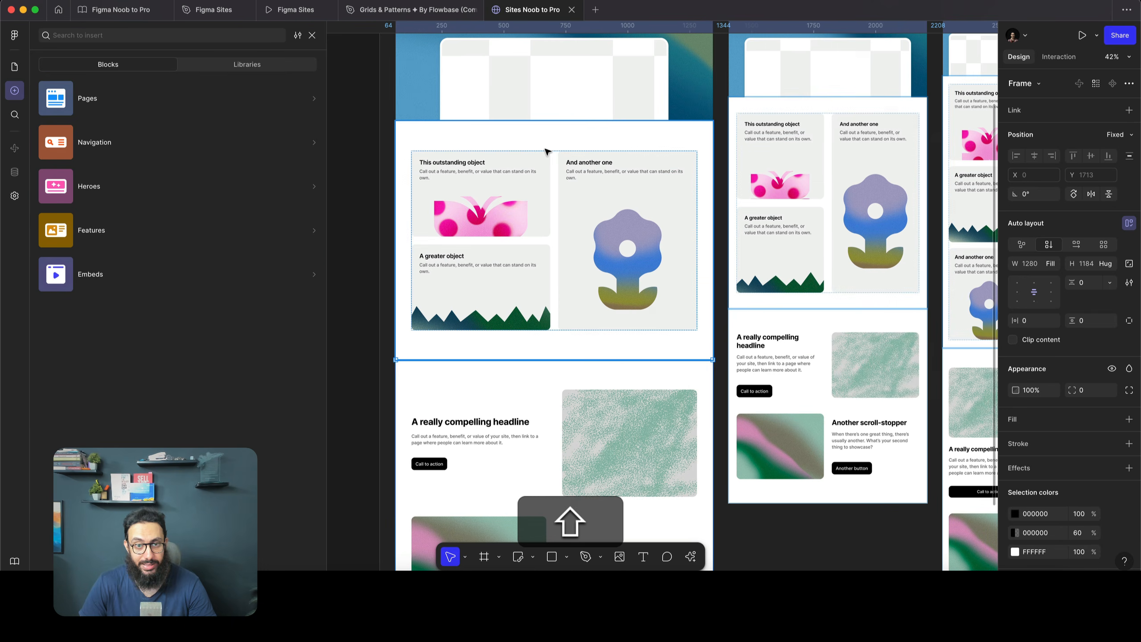
pyautogui.click(538, 142)
pyautogui.hscroll(4, 650, 165)
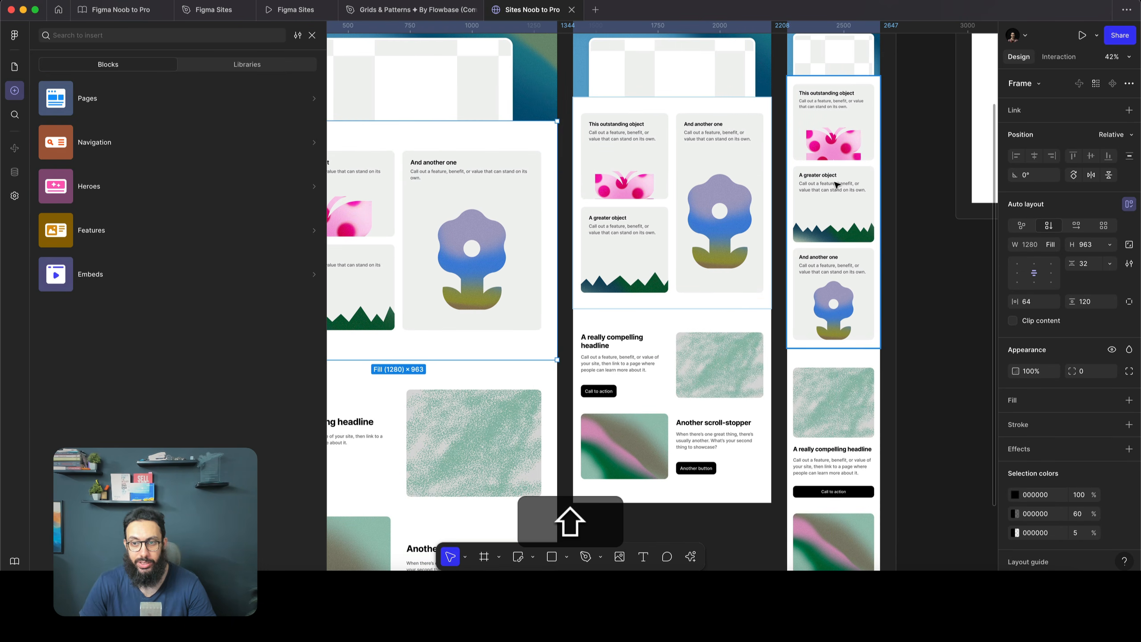
pyautogui.hscroll(-5, 800, 163)
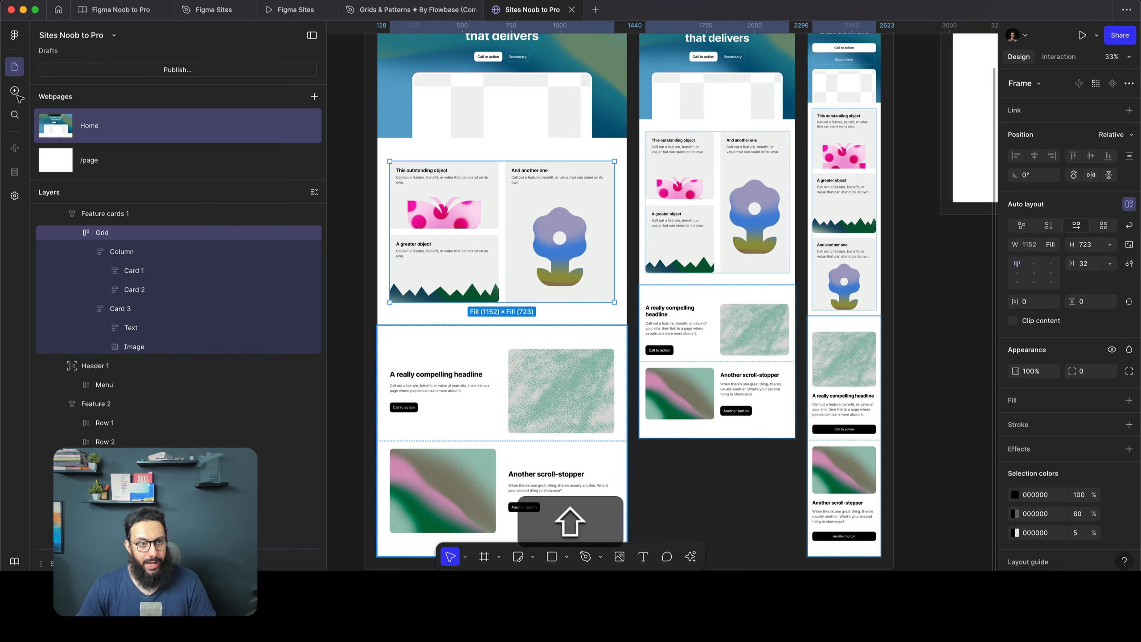
# Insert the pricing block with three plan cards between the feature cards and the two-row features block in Desktop
pyautogui.click(14, 91)
pyautogui.moveTo(168, 215)
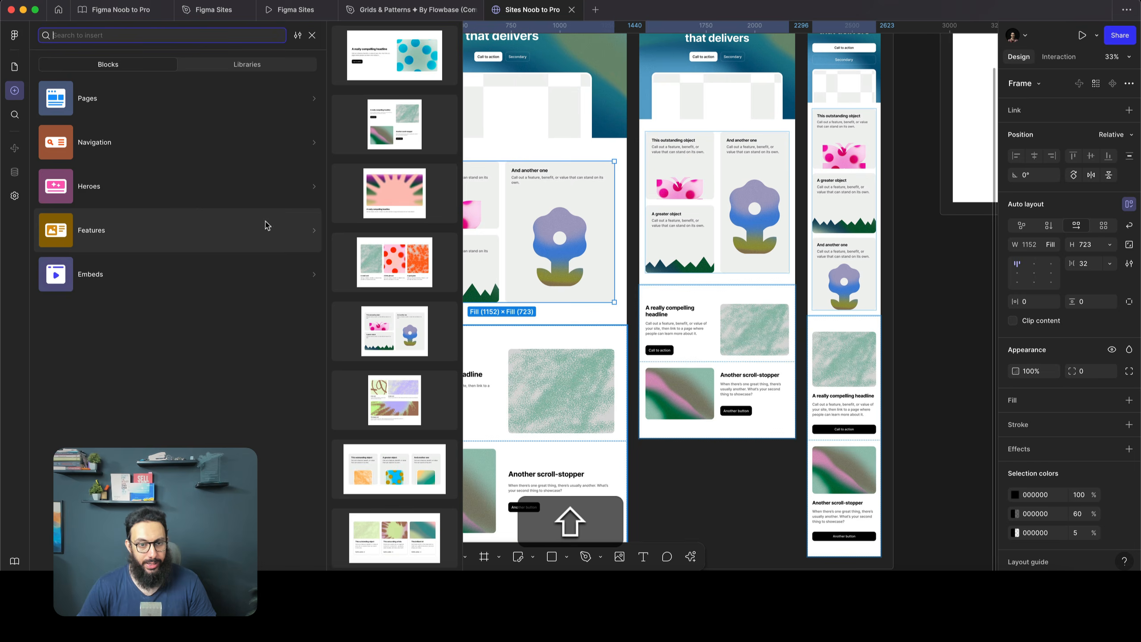
pyautogui.scroll(-10, 340, 240)
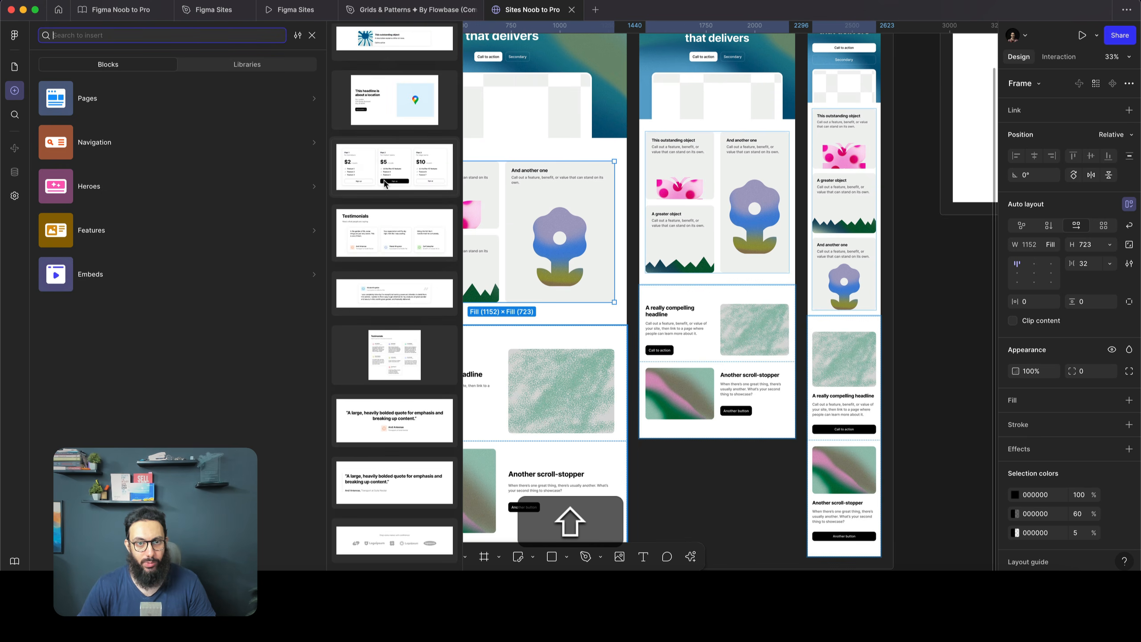
pyautogui.hscroll(-3, 571, 226)
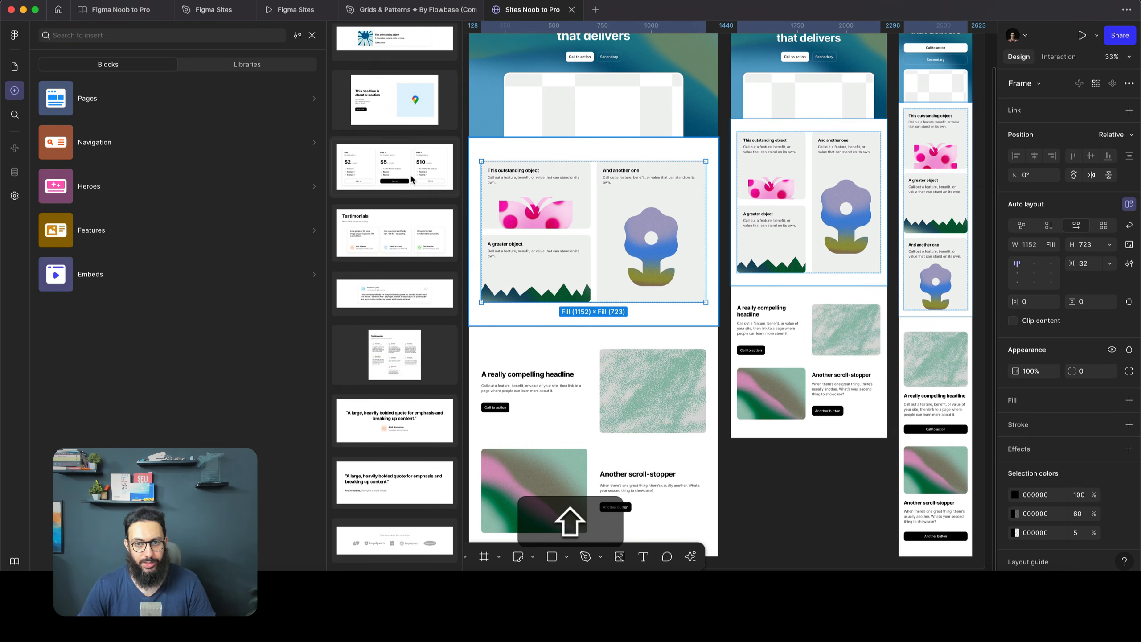
pyautogui.moveTo(411, 179); pyautogui.dragTo(557, 227)
pyautogui.scroll(-4, 557, 227)
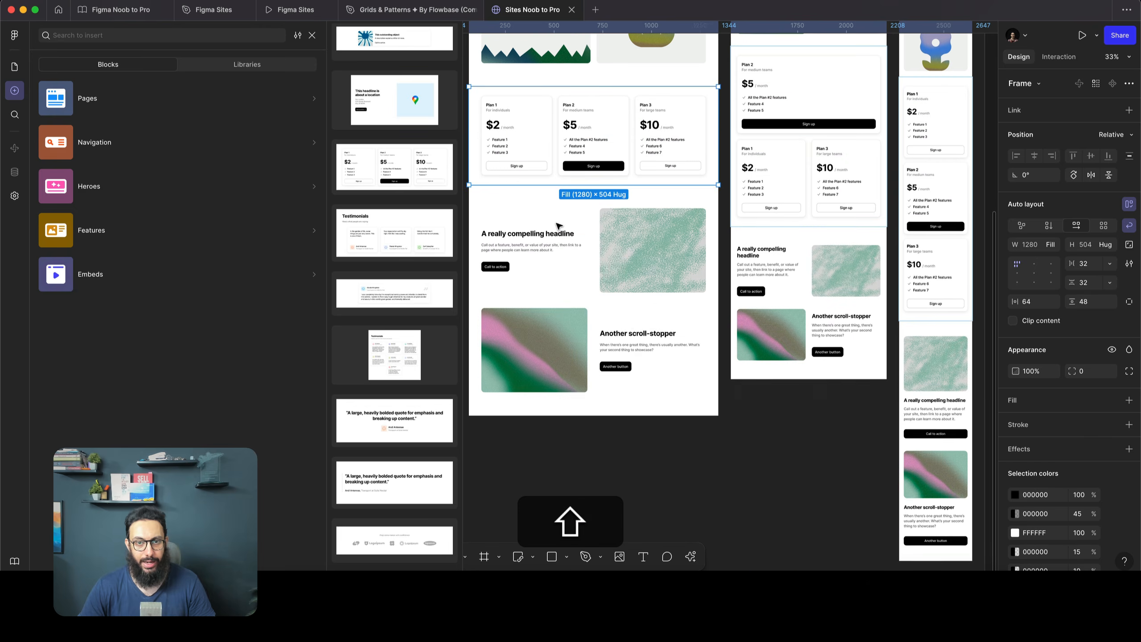
pyautogui.scroll(2, 556, 227)
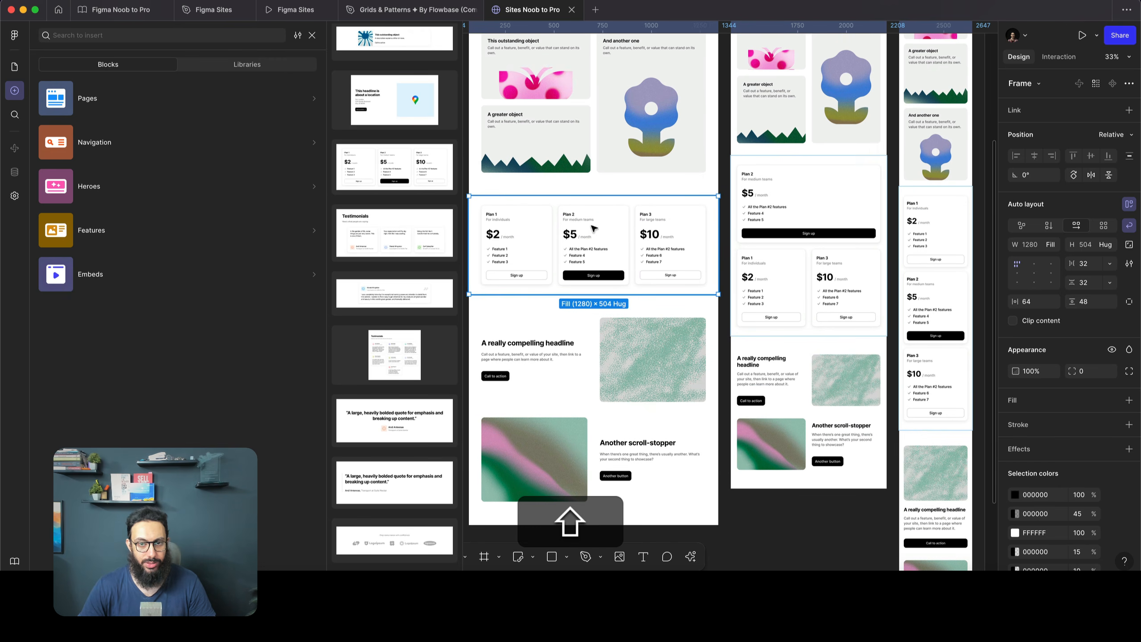
# Try to move the pricing block below the two-row features block on the canvas
pyautogui.hotkey('shift', 'Down')
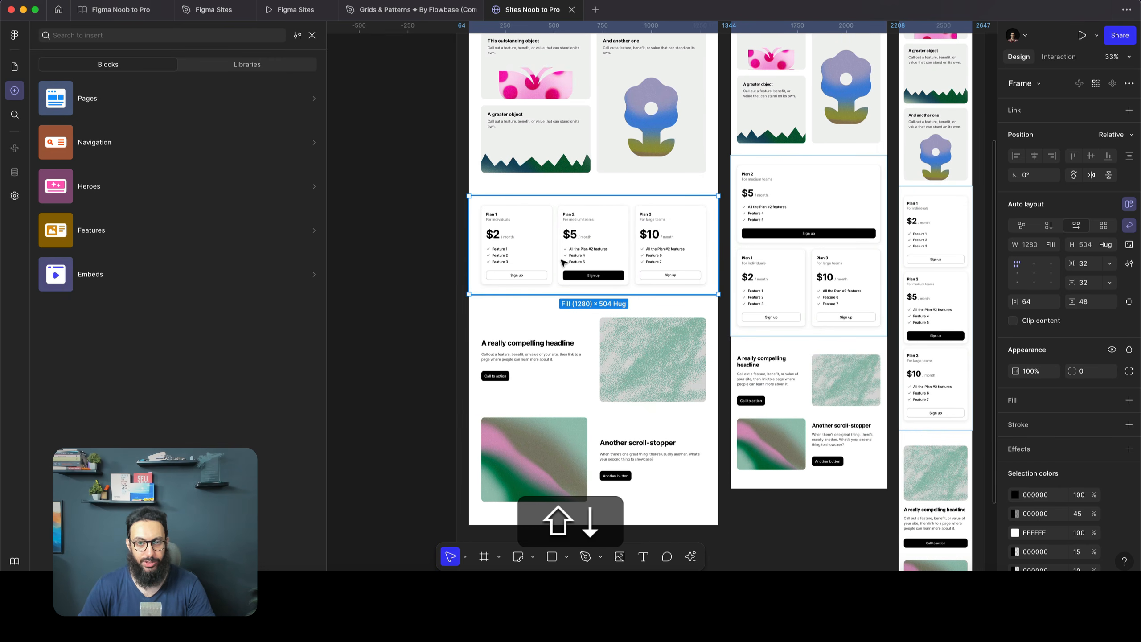
pyautogui.hotkey('shift', 'Down')
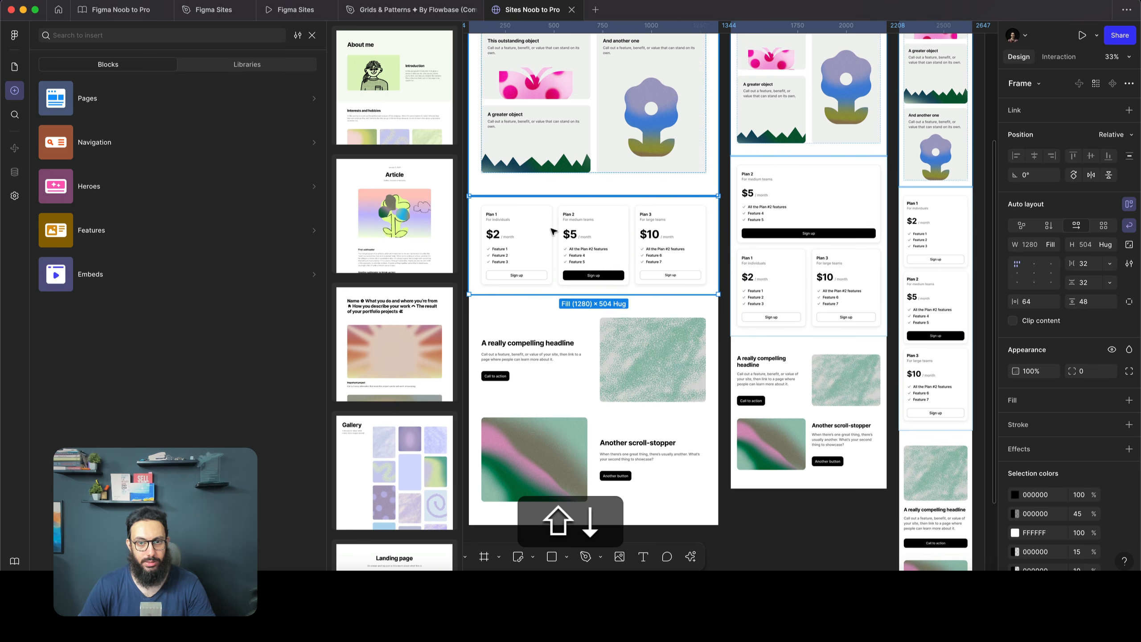
pyautogui.keyDown('shift'); pyautogui.click(547, 345); pyautogui.keyUp('shift')
pyautogui.click(548, 263)
pyautogui.press('Down')
pyautogui.hotkey('shift', 'Down')
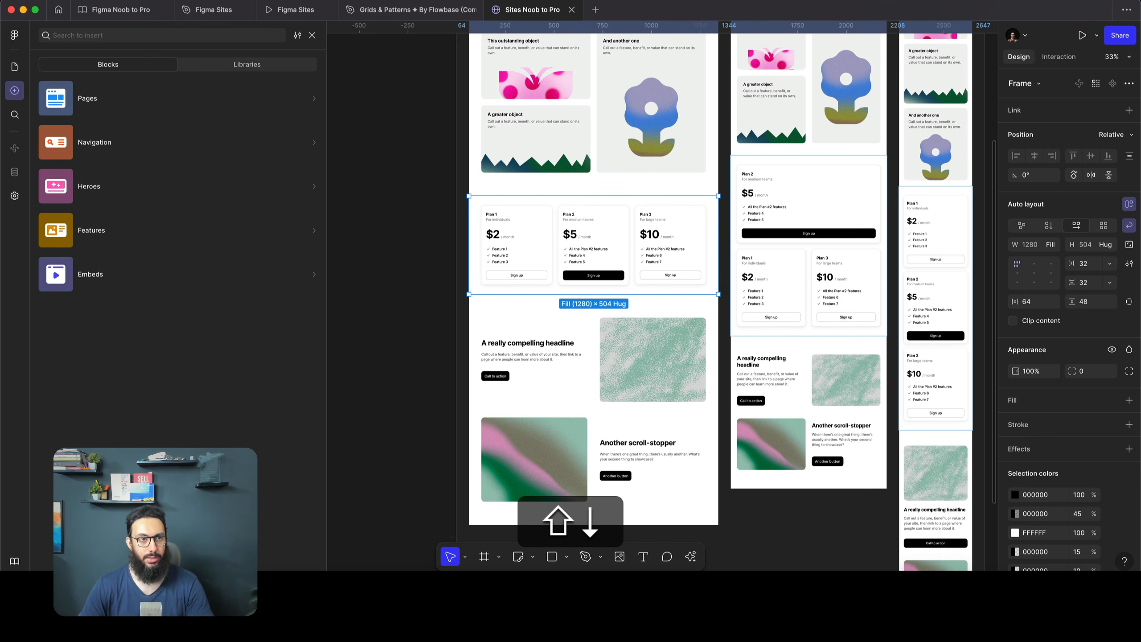
# Show the page's layers and collapse the Hero 1, Feature cards 1, Pricing cards 1, Header 1 and Feature 2 layers under Desktop
pyautogui.click(14, 68)
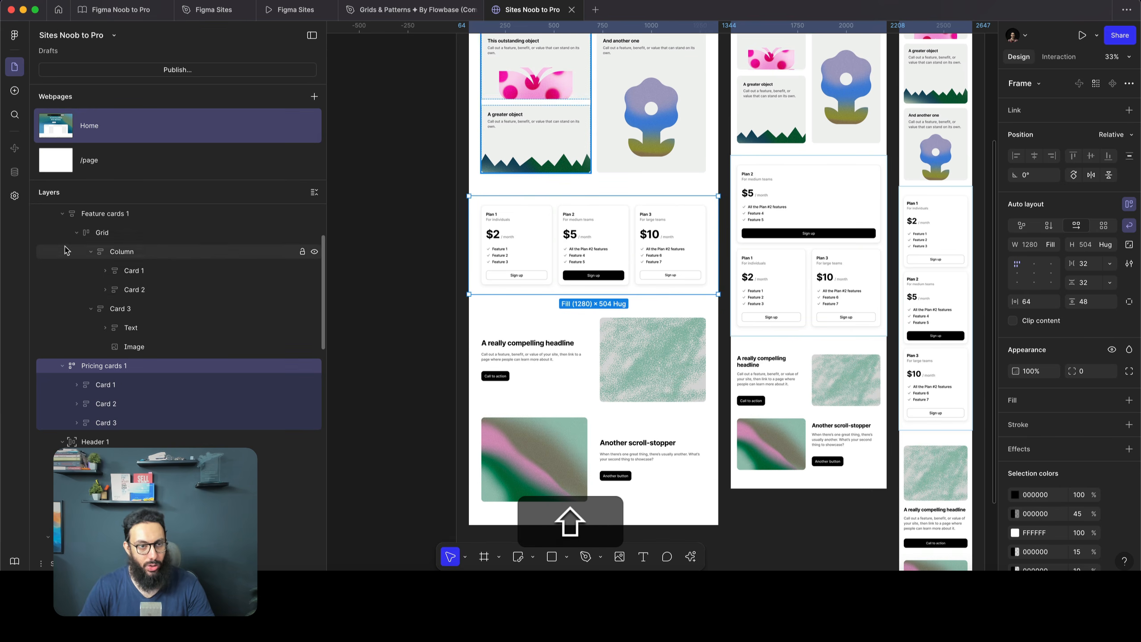
pyautogui.click(81, 232)
pyautogui.click(76, 232)
pyautogui.scroll(2, 70, 250)
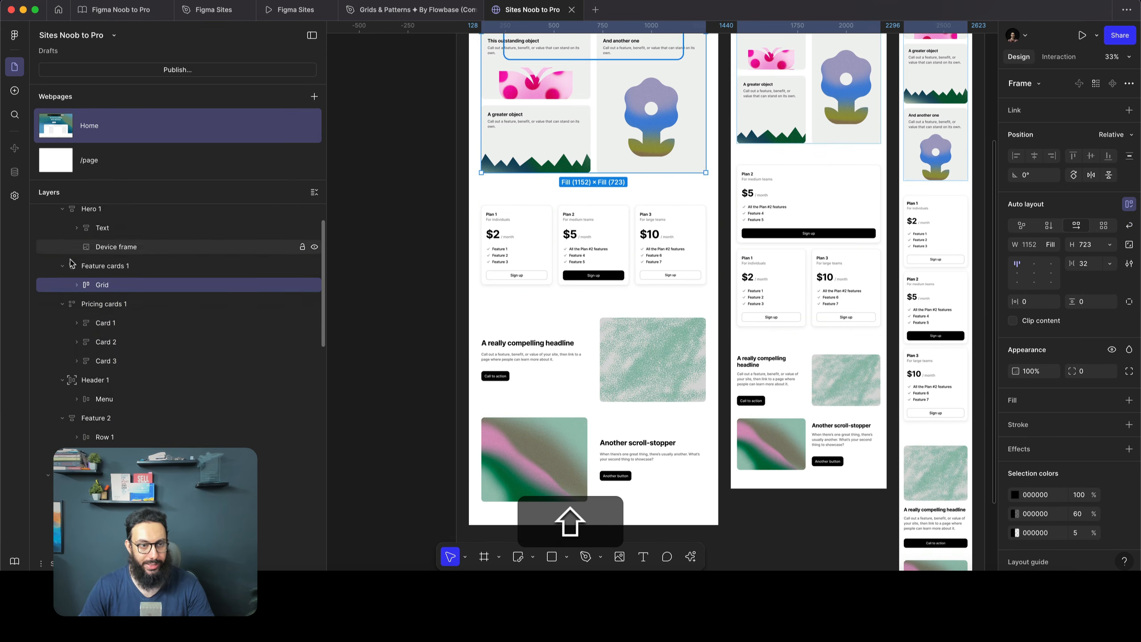
pyautogui.click(62, 266)
pyautogui.click(92, 284)
pyautogui.scroll(2, 95, 275)
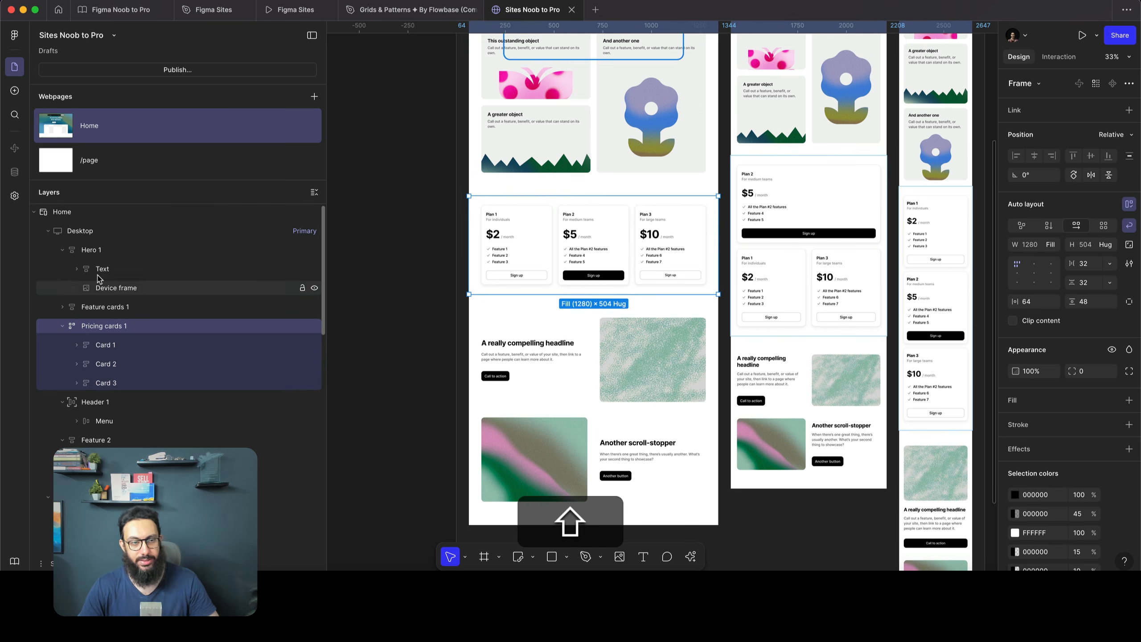
pyautogui.click(62, 252)
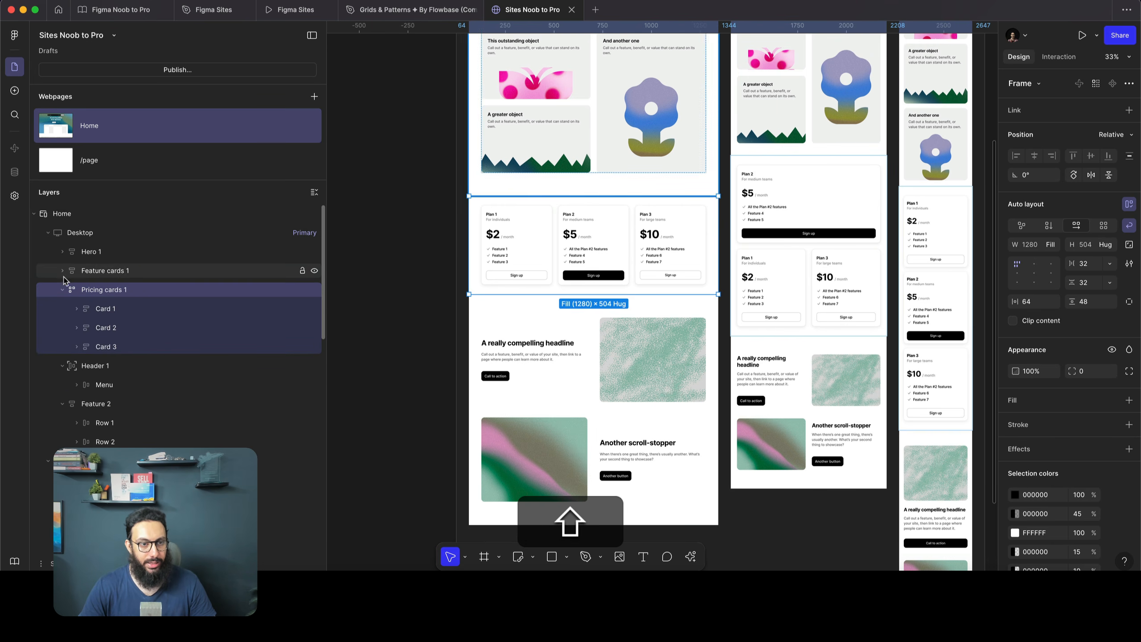
pyautogui.click(62, 365)
pyautogui.click(62, 384)
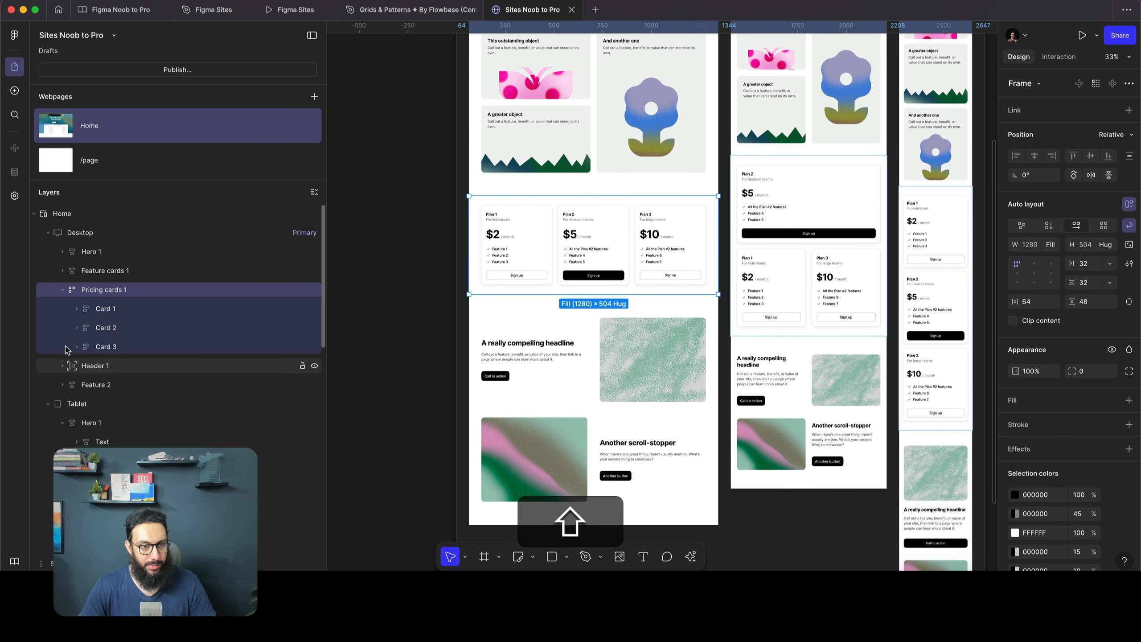
pyautogui.click(62, 291)
pyautogui.click(43, 350)
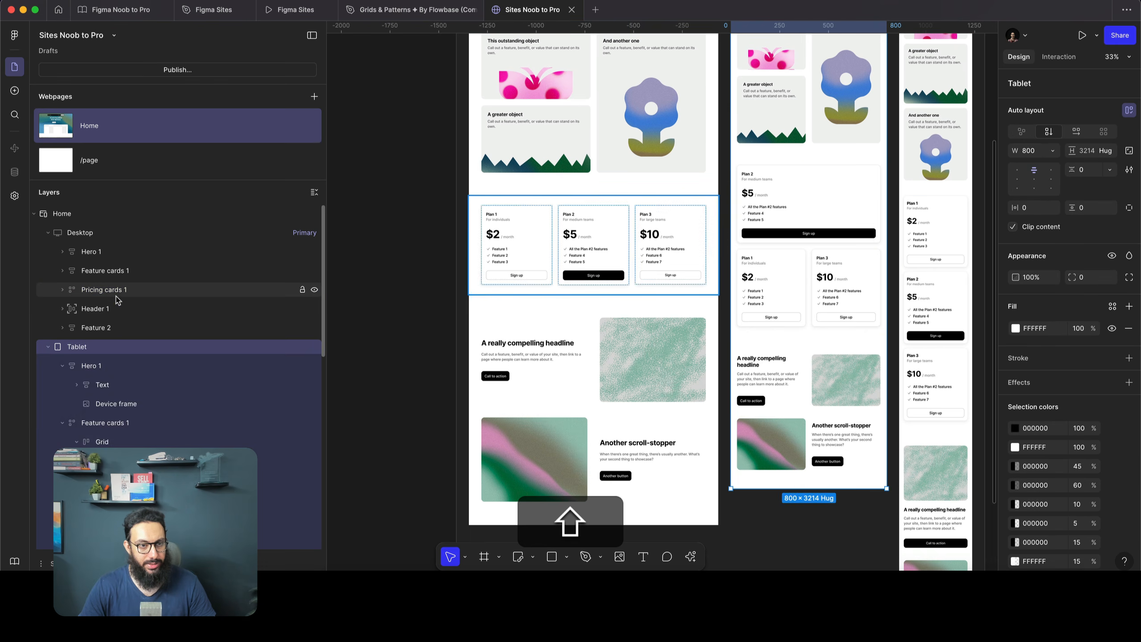
# Try to reorder the Desktop layers so Pricing cards 1 comes after Feature 2
pyautogui.moveTo(114, 295); pyautogui.dragTo(133, 337)
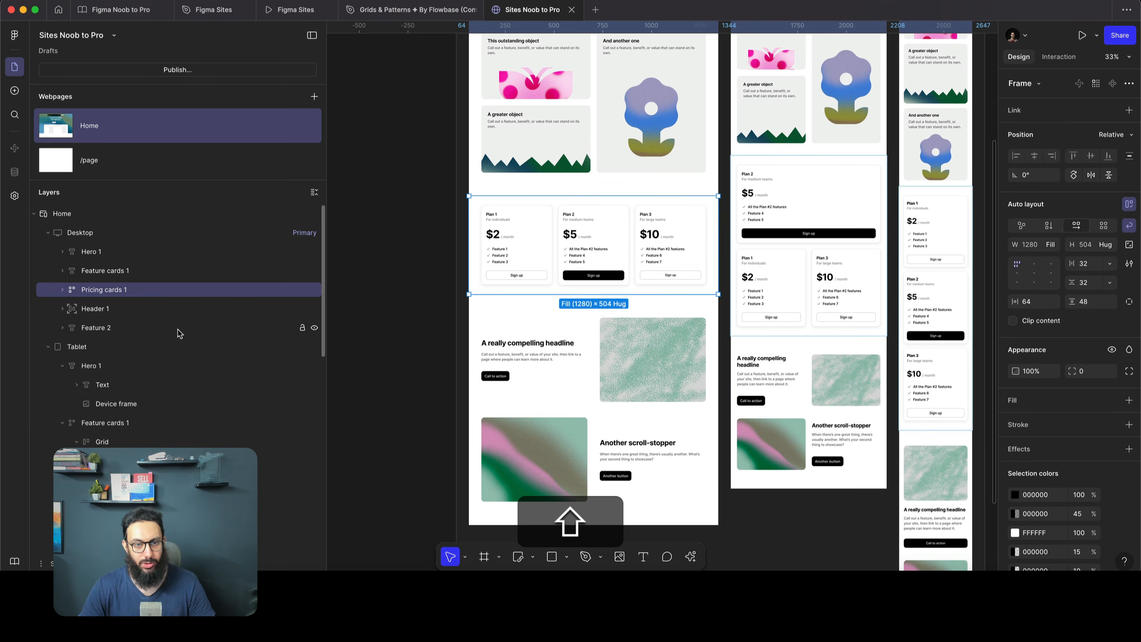
pyautogui.click(134, 310)
pyautogui.click(127, 292)
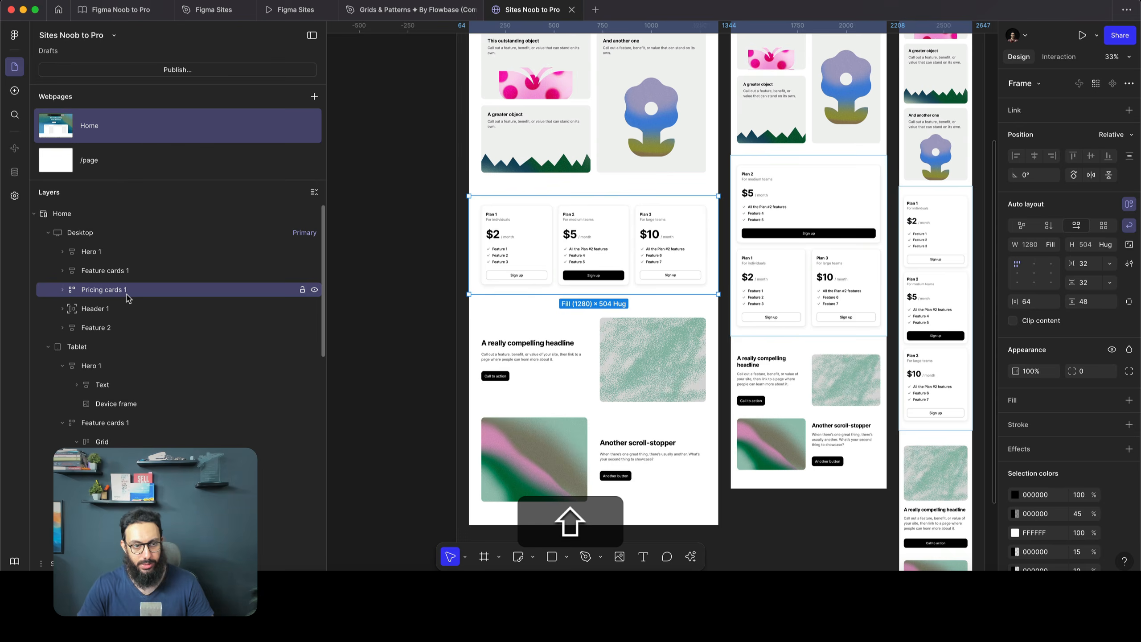
pyautogui.press('super+bracketright')
pyautogui.press('super+bracketright')
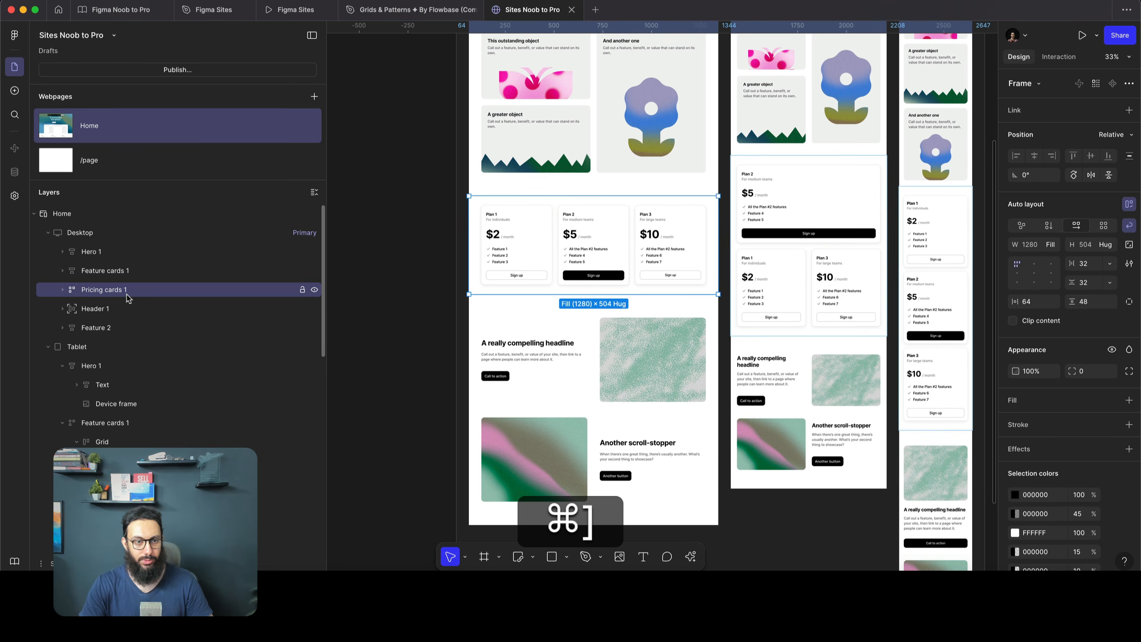
pyautogui.press('shift+super+bracketright')
# Move the Feature 2 block up so it sits between Feature cards 1 and Pricing cards 1
pyautogui.click(513, 314)
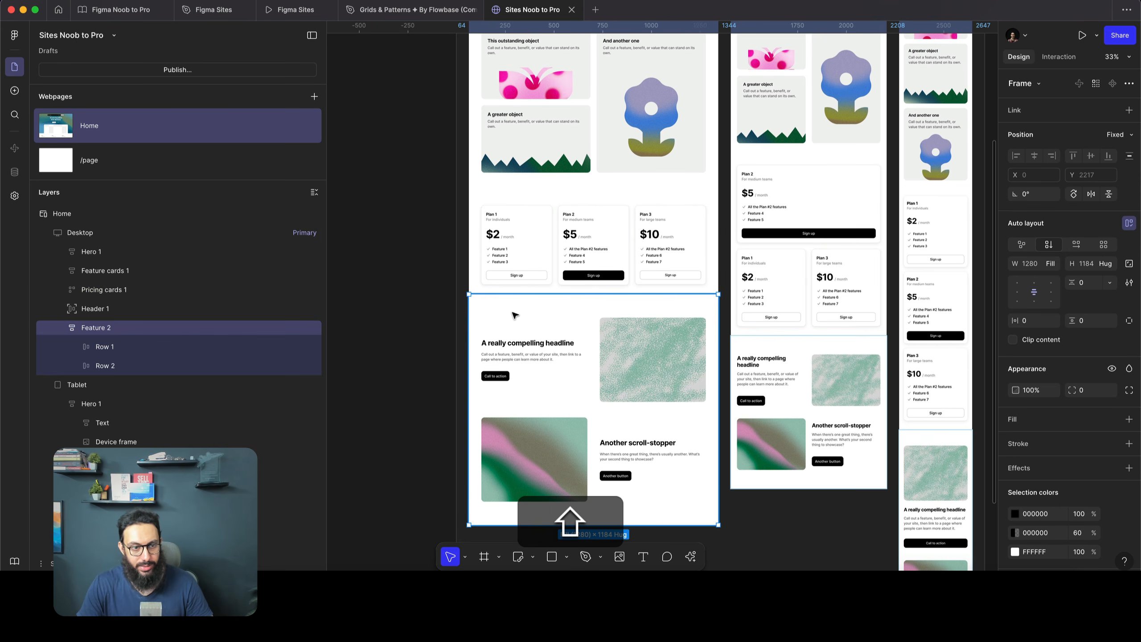
pyautogui.hotkey('shift', 'Up')
pyautogui.press('Up')
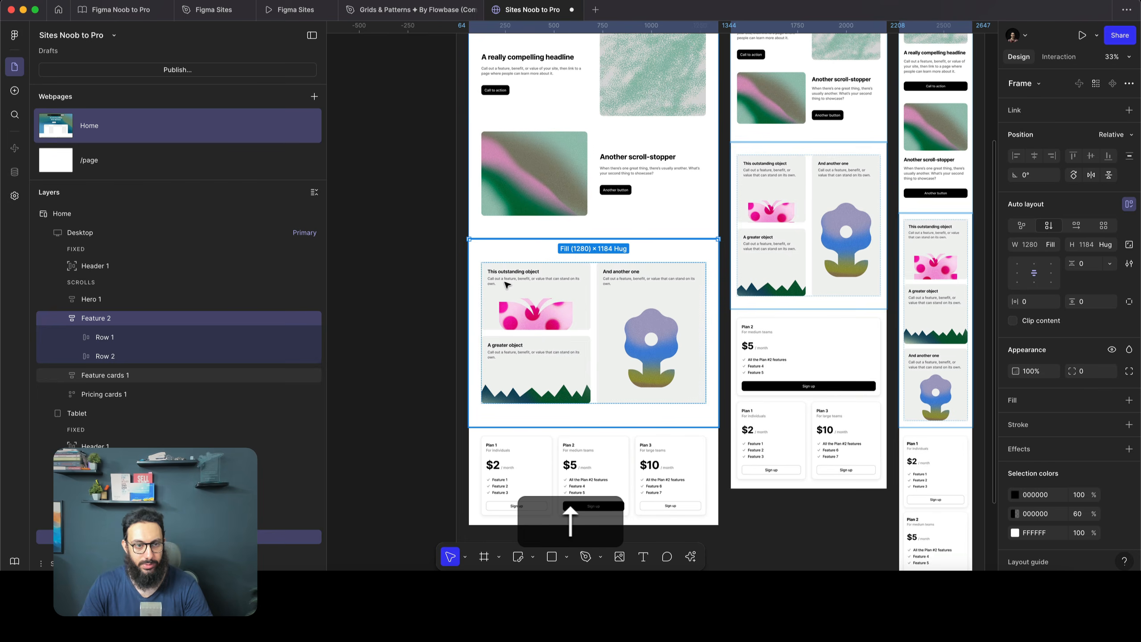
pyautogui.press('Down')
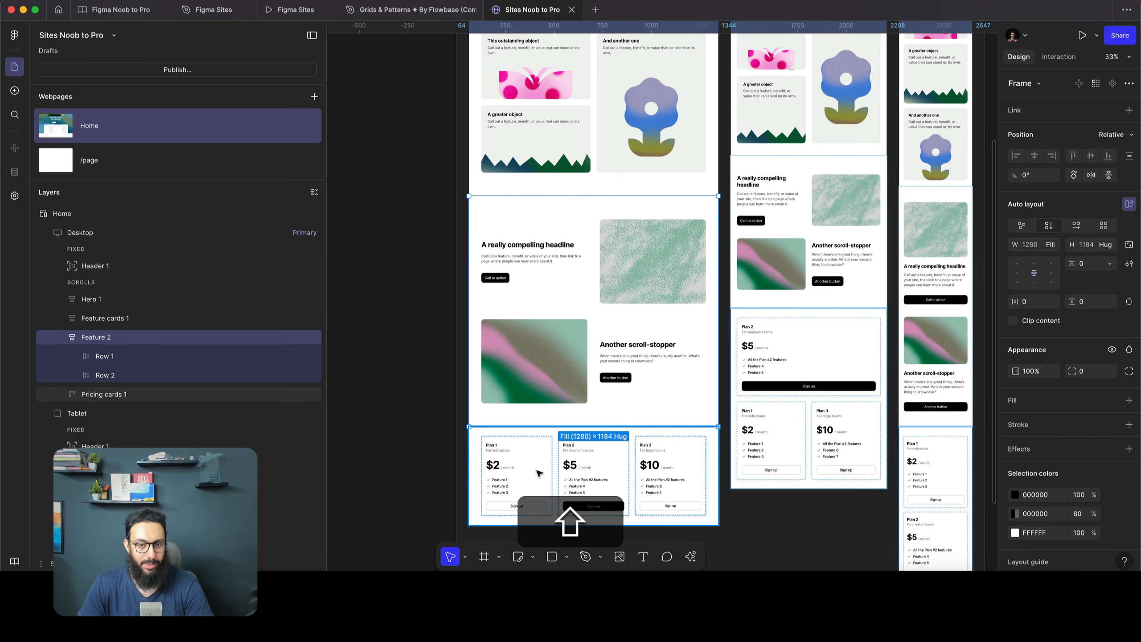
# Move the Feature 2 block one place down so it follows Pricing cards 1
pyautogui.hotkey('shift', 'Down')
pyautogui.hotkey('shift', 'Up')
pyautogui.hotkey('shift', 'Down')
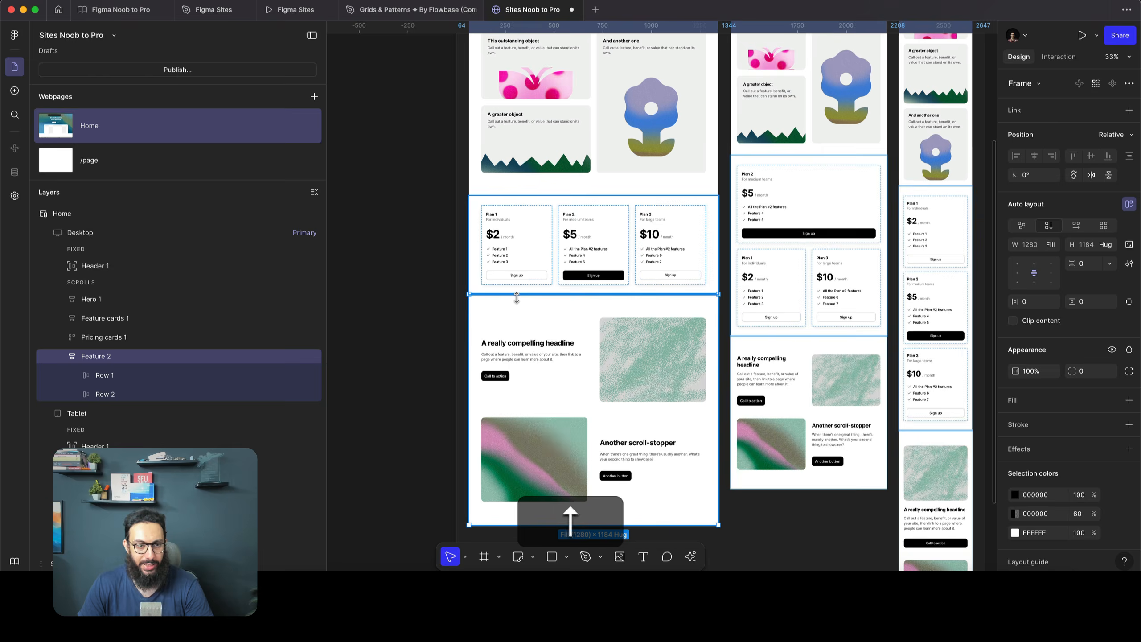
pyautogui.hotkey('shift', 'Up')
pyautogui.hotkey('shift', 'Down')
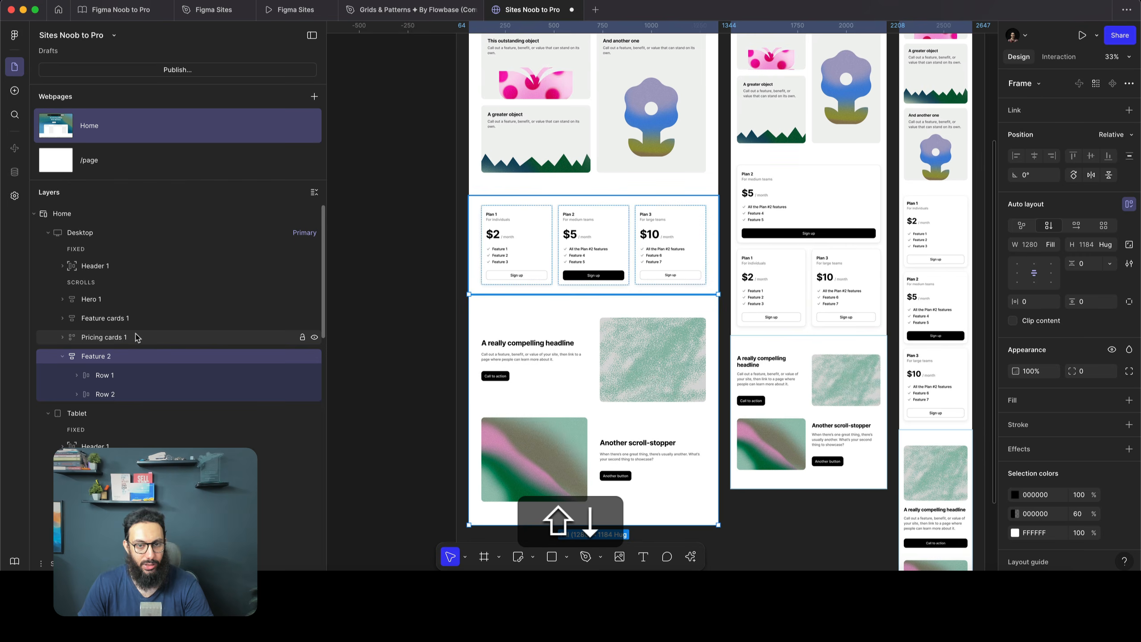
# Move Pricing cards 1 below Feature 2 and collapse the Desktop breakpoint in the layers
pyautogui.click(140, 338)
pyautogui.hotkey('shift', 'Down')
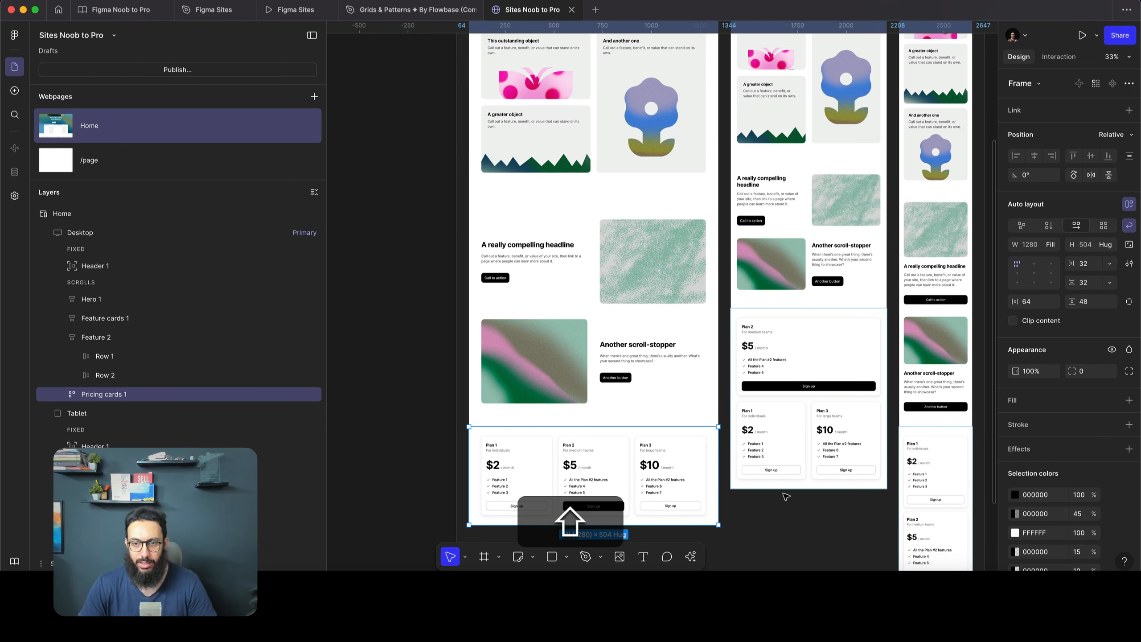
pyautogui.click(835, 493)
pyautogui.click(48, 270)
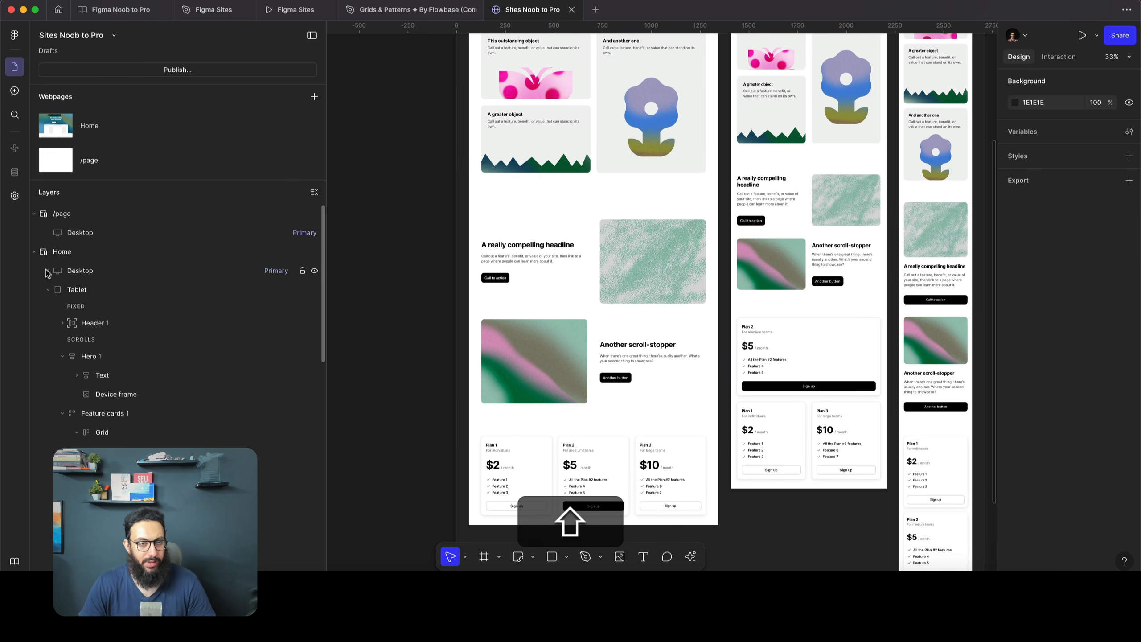
# Search the insertable blocks for "footer"
pyautogui.click(14, 90)
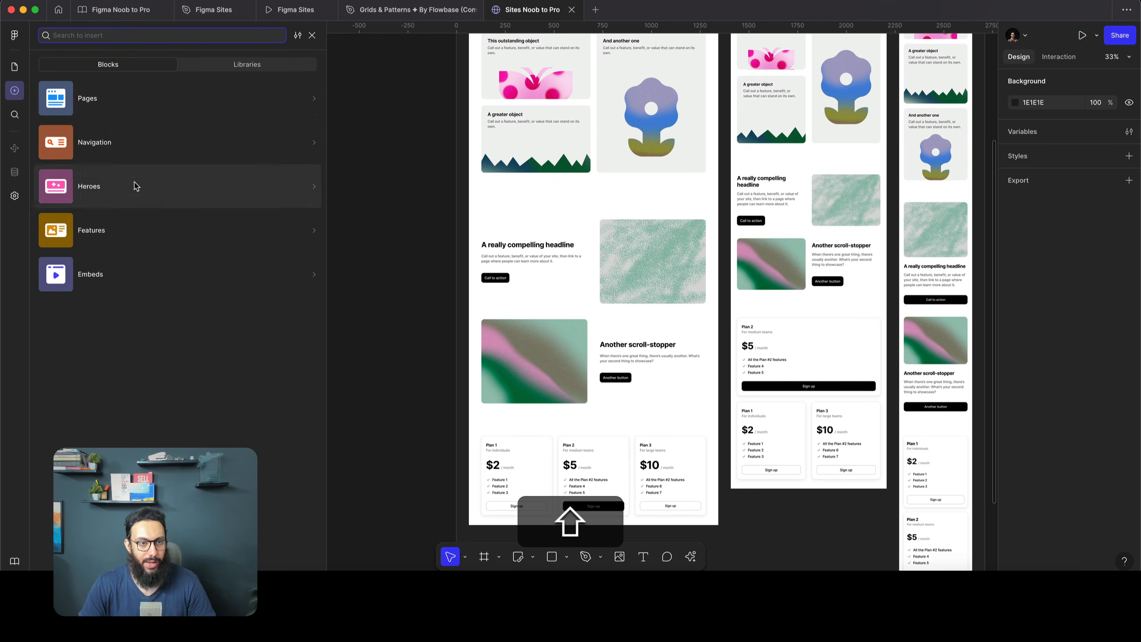
pyautogui.moveTo(134, 230)
pyautogui.scroll(-10, 350, 266)
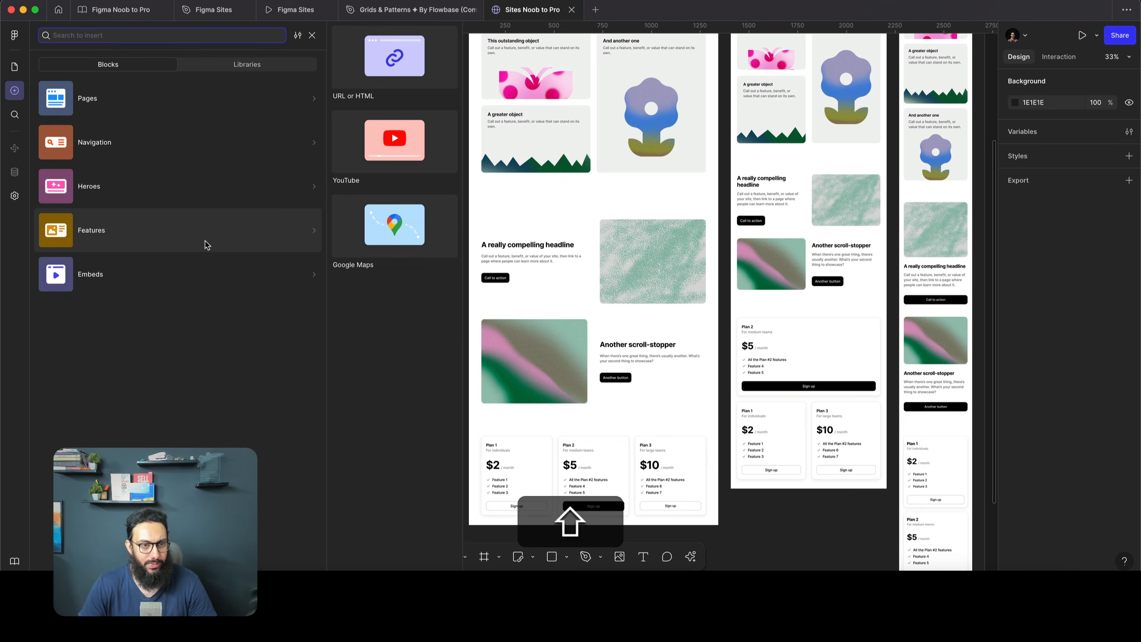
pyautogui.moveTo(188, 83)
pyautogui.write('footer')
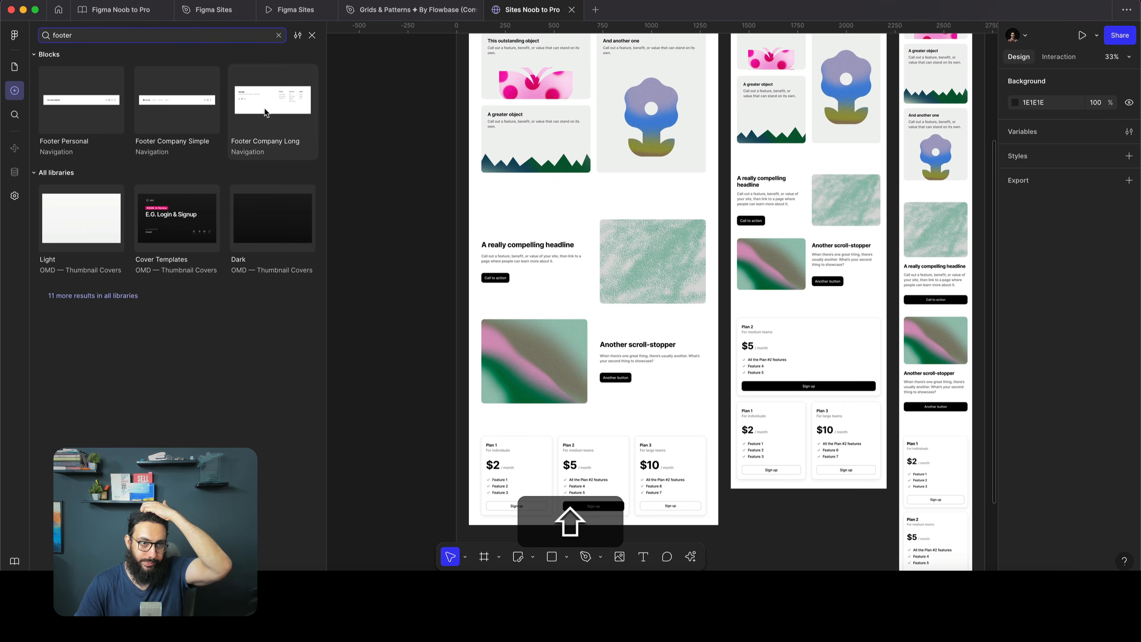
# Add the Footer Company Long block to the Home page's Desktop breakpoint, below the pricing cards
pyautogui.scroll(6, 447, 112)
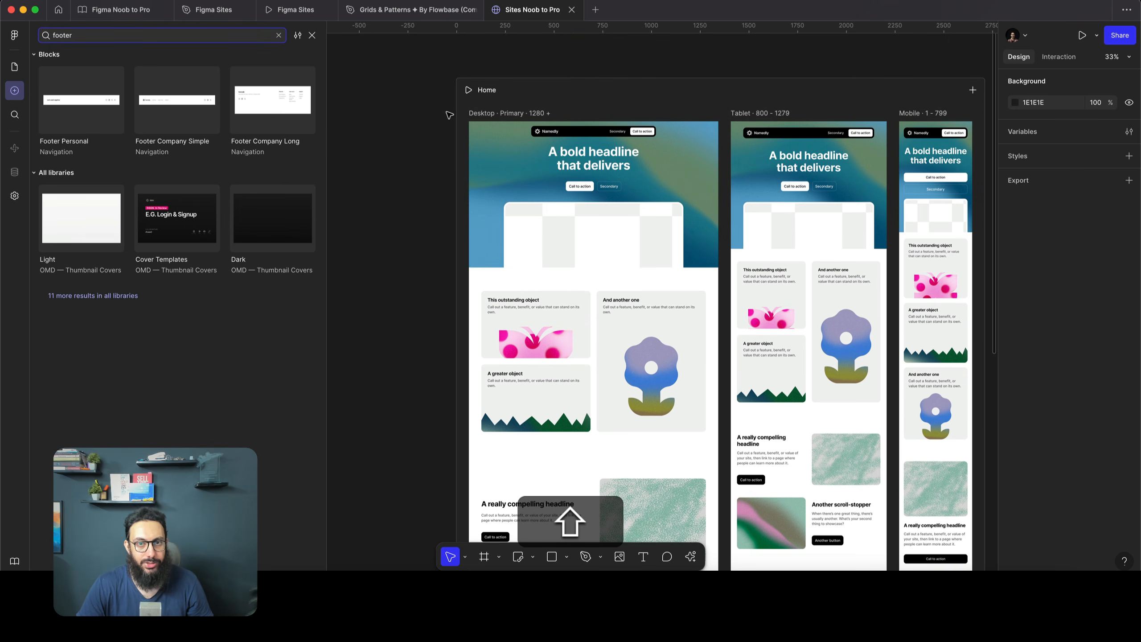
pyautogui.click(511, 113)
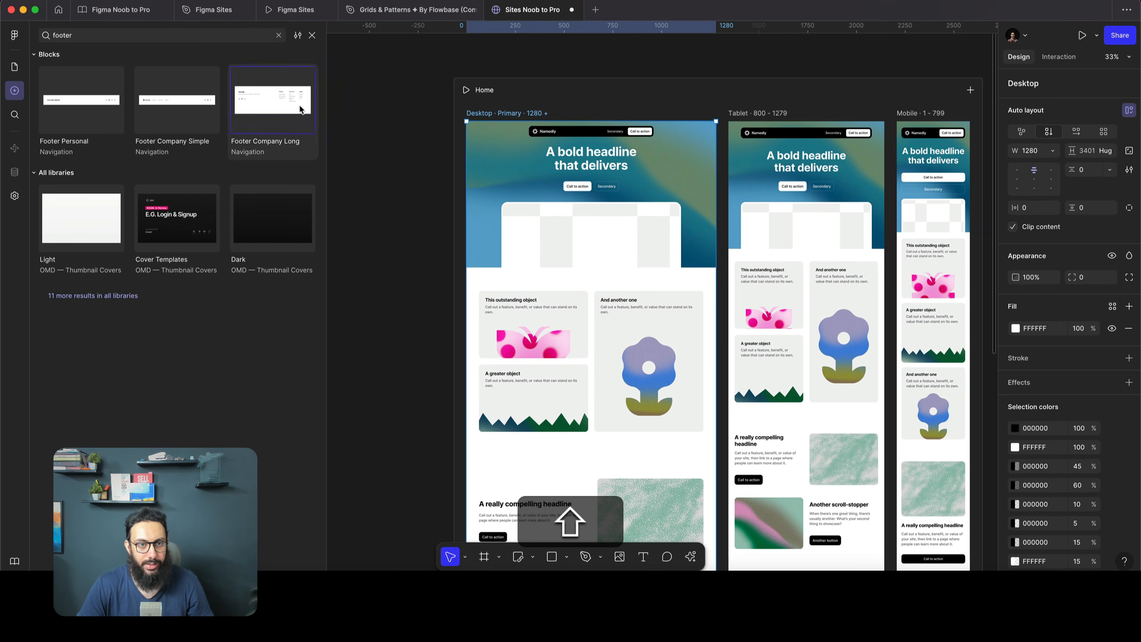
pyautogui.scroll(-6, 422, 128)
pyautogui.scroll(3, 418, 125)
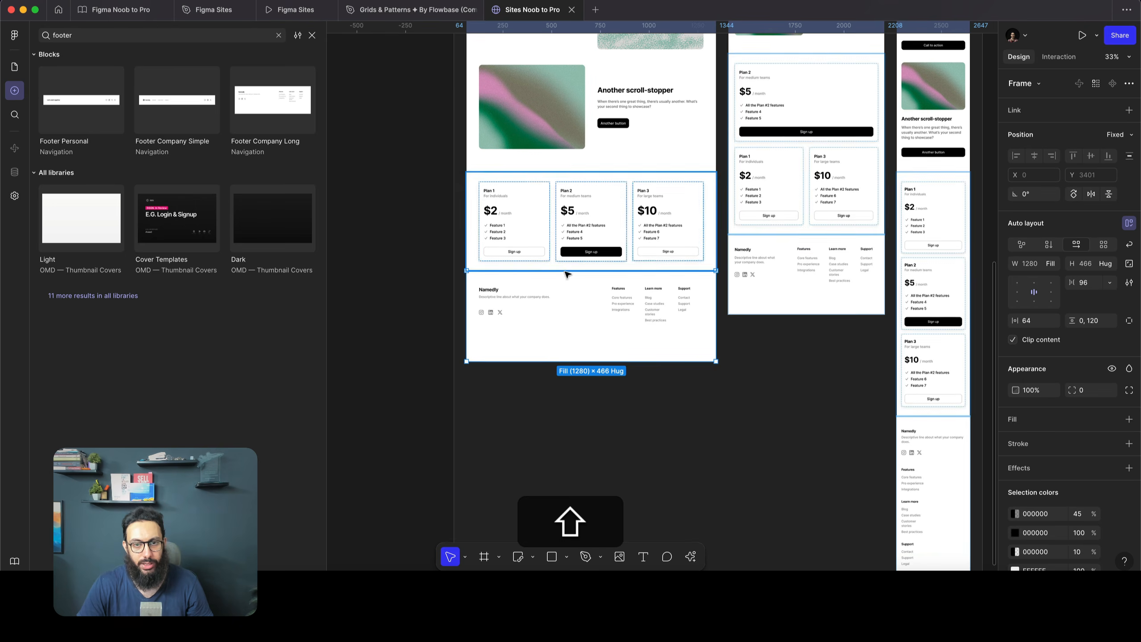
pyautogui.click(717, 319)
# Publish the Sites Noob to Pro site with its default title
pyautogui.scroll(2, 688, 286)
pyautogui.scroll(-5, 686, 284)
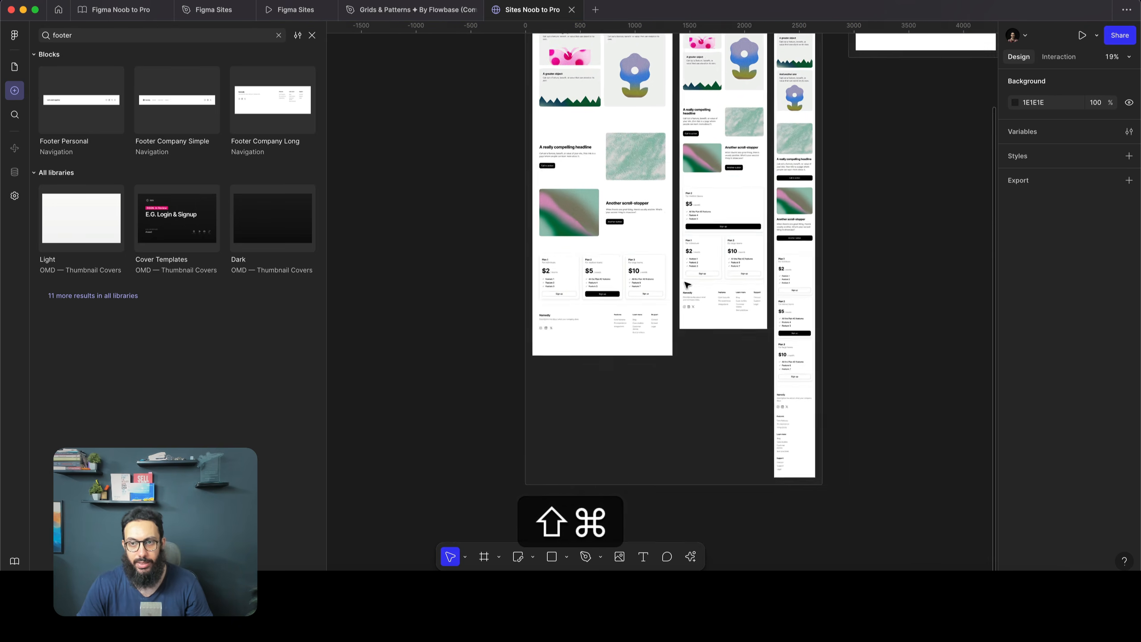
pyautogui.scroll(4, 674, 269)
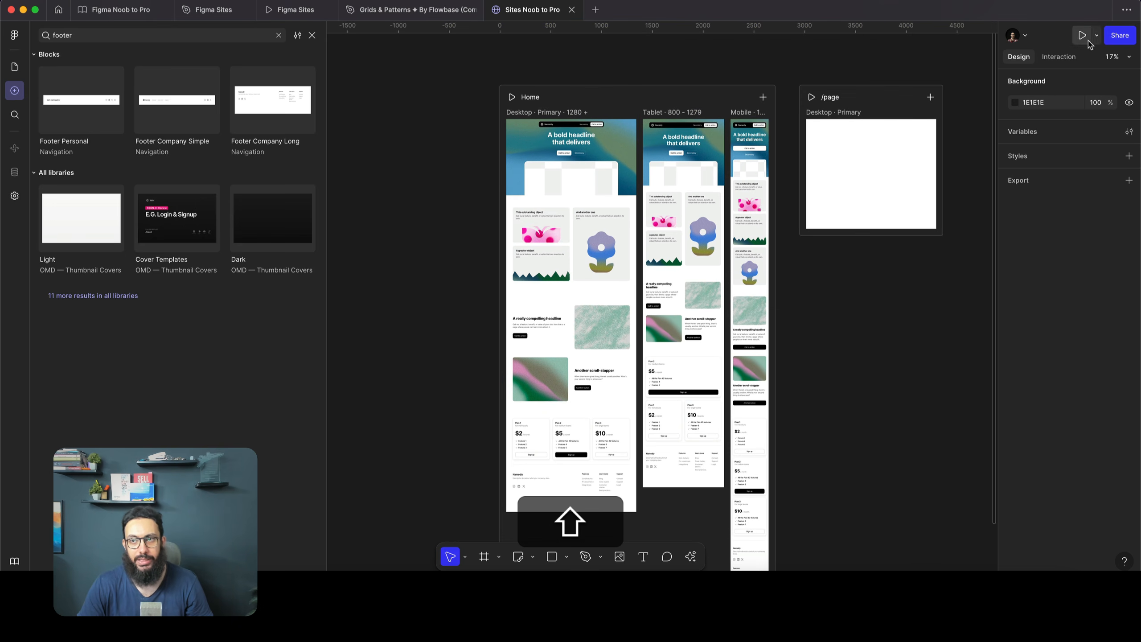
pyautogui.scroll(3, 583, 262)
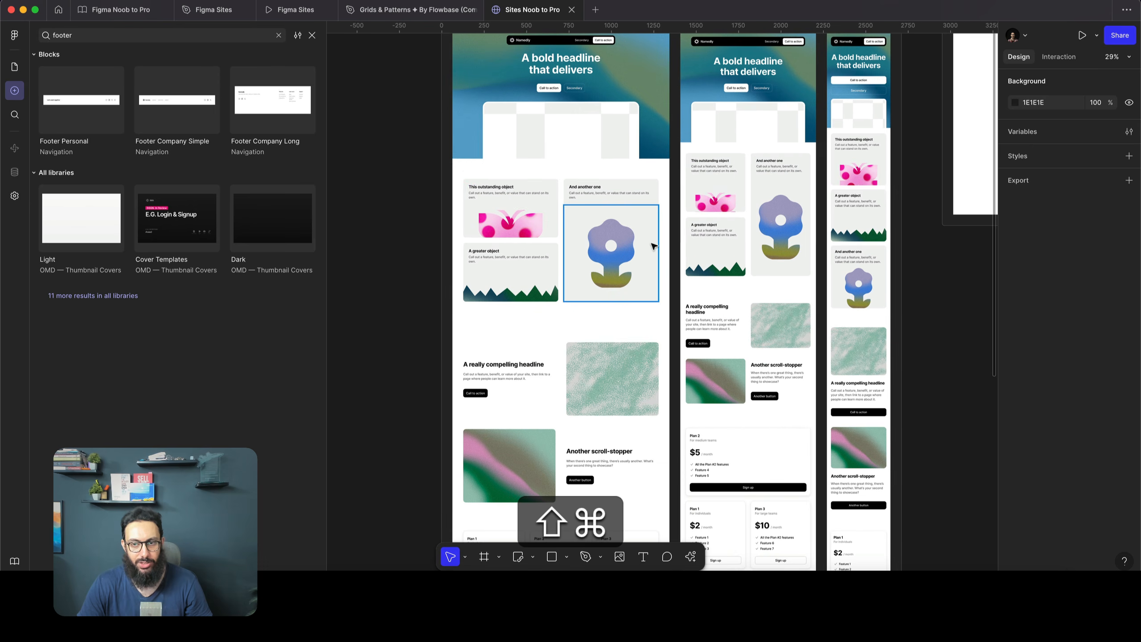
pyautogui.scroll(1, 561, 265)
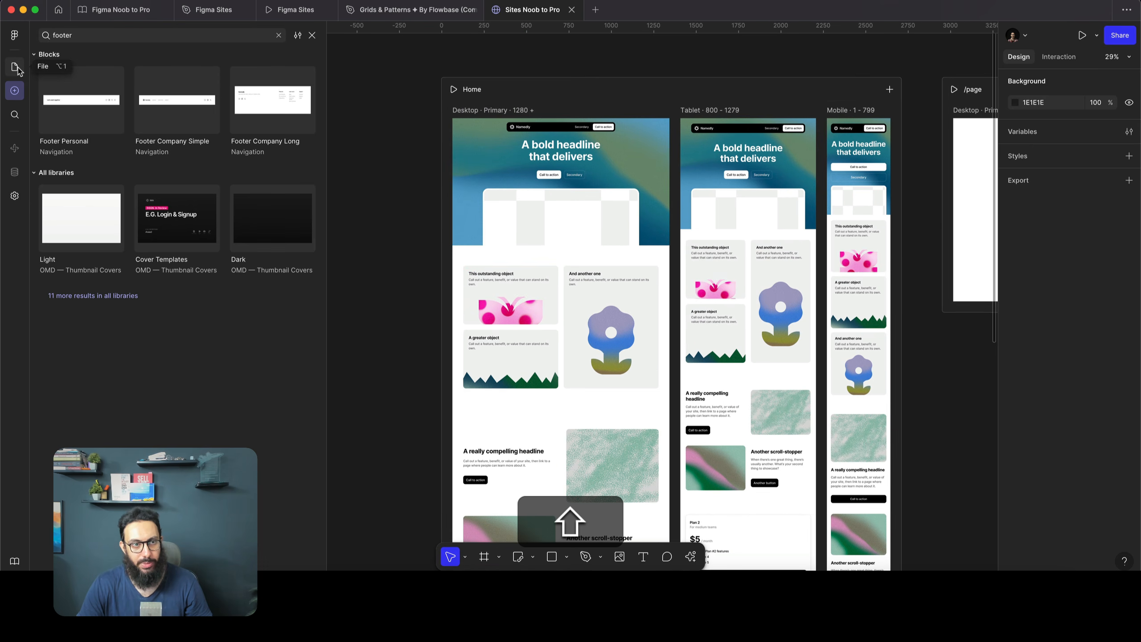
pyautogui.hotkey('alt', '1')
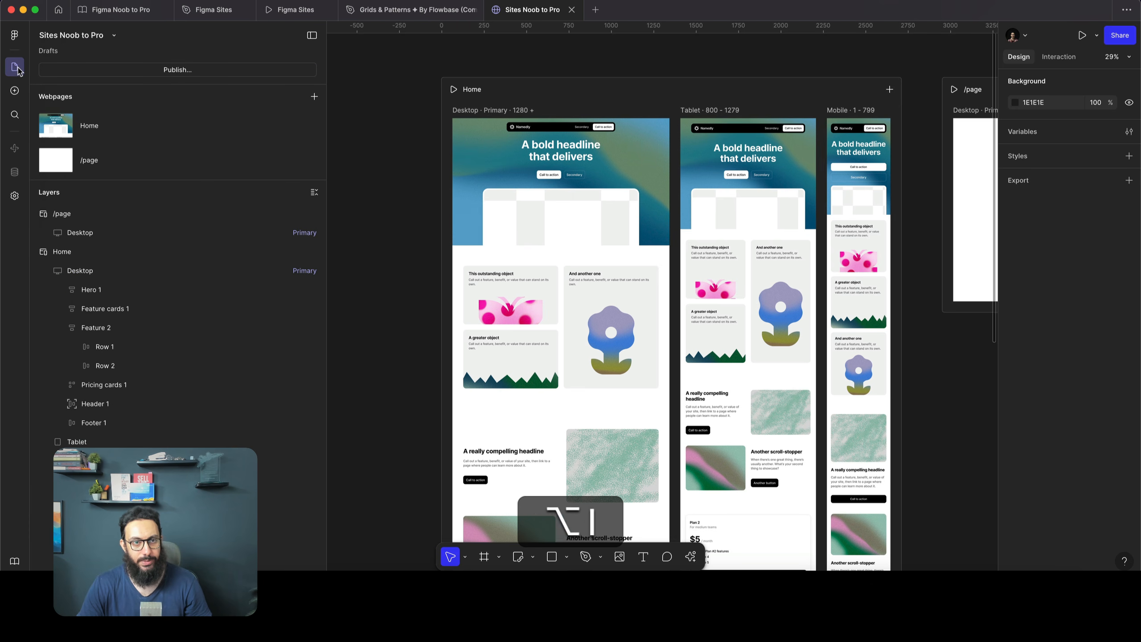
pyautogui.click(153, 68)
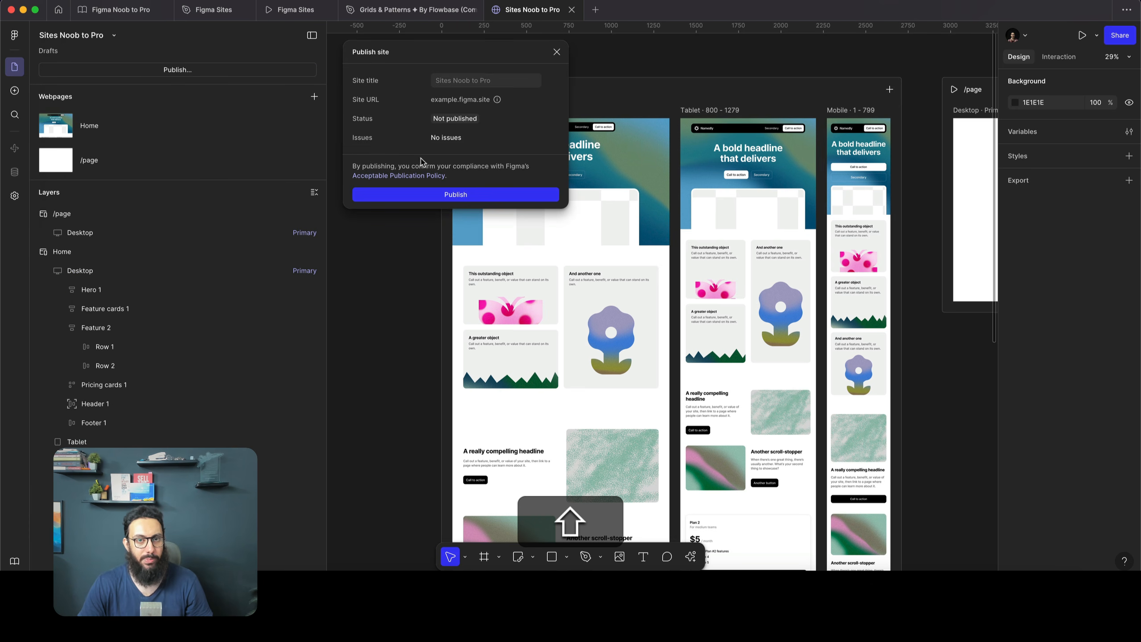
pyautogui.click(421, 193)
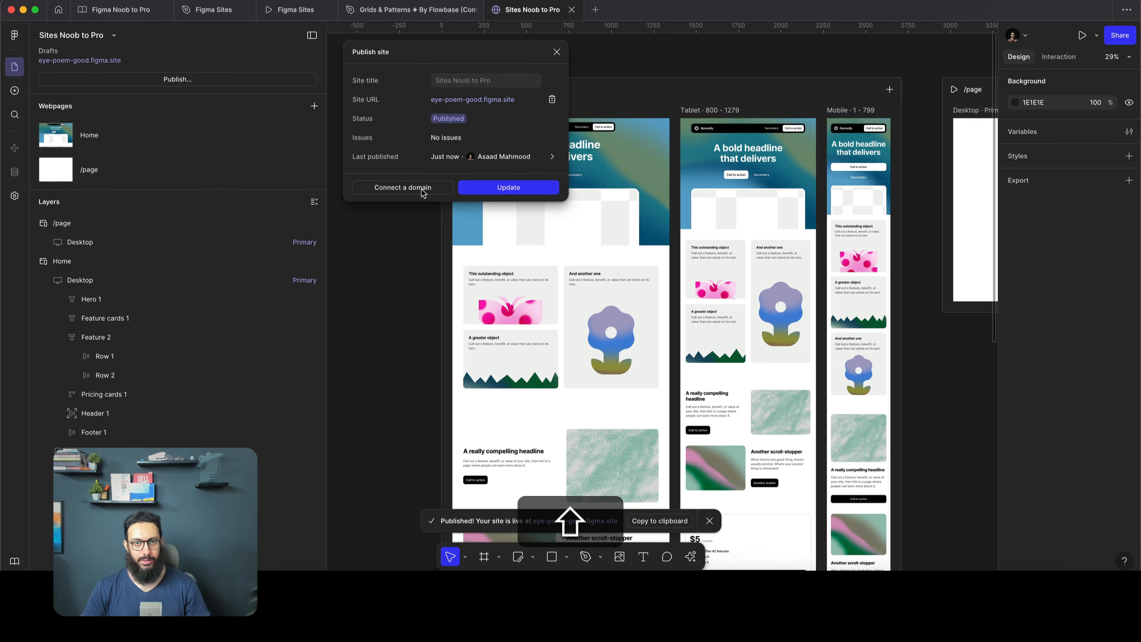
# Open the published site in the browser and review the live page from hero to footer
pyautogui.click(476, 100)
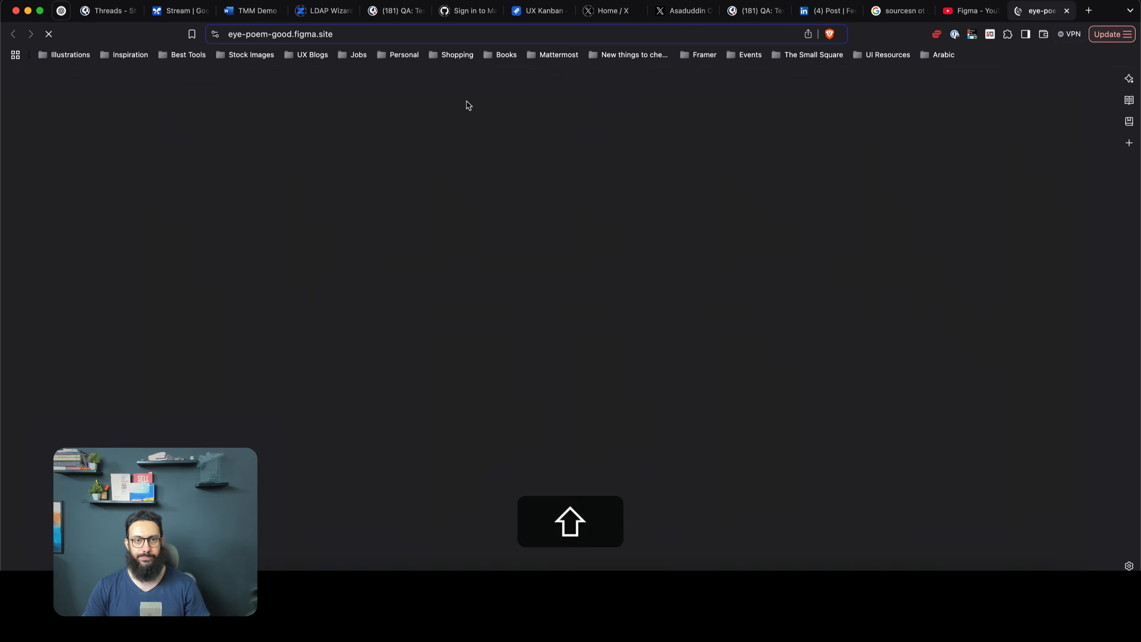
pyautogui.scroll(-15, 467, 104)
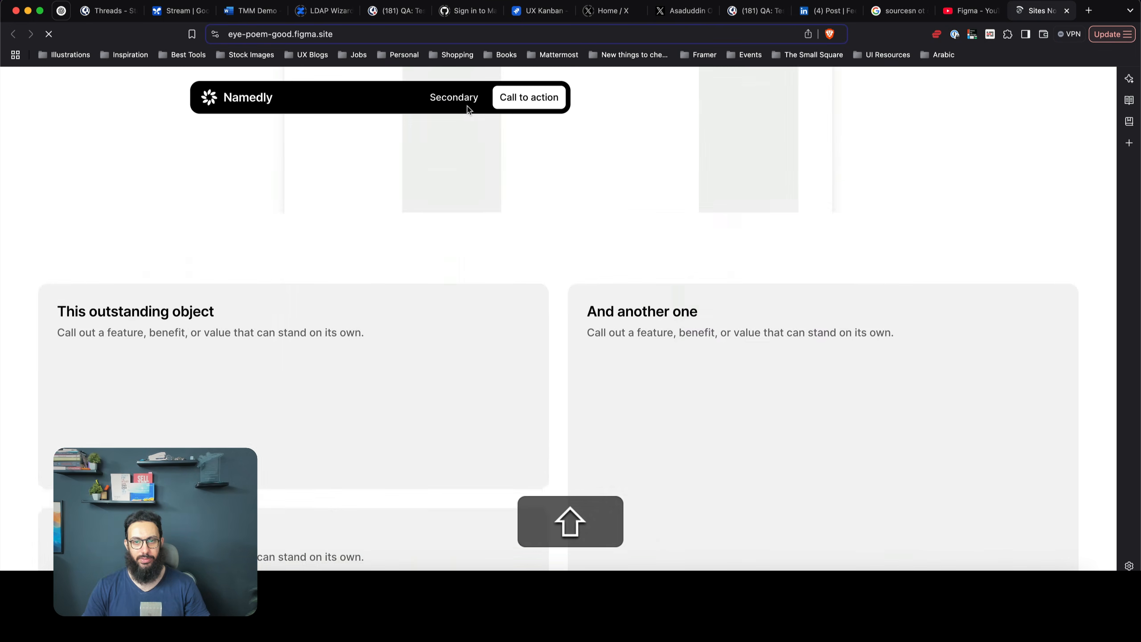
pyautogui.scroll(-5, 467, 106)
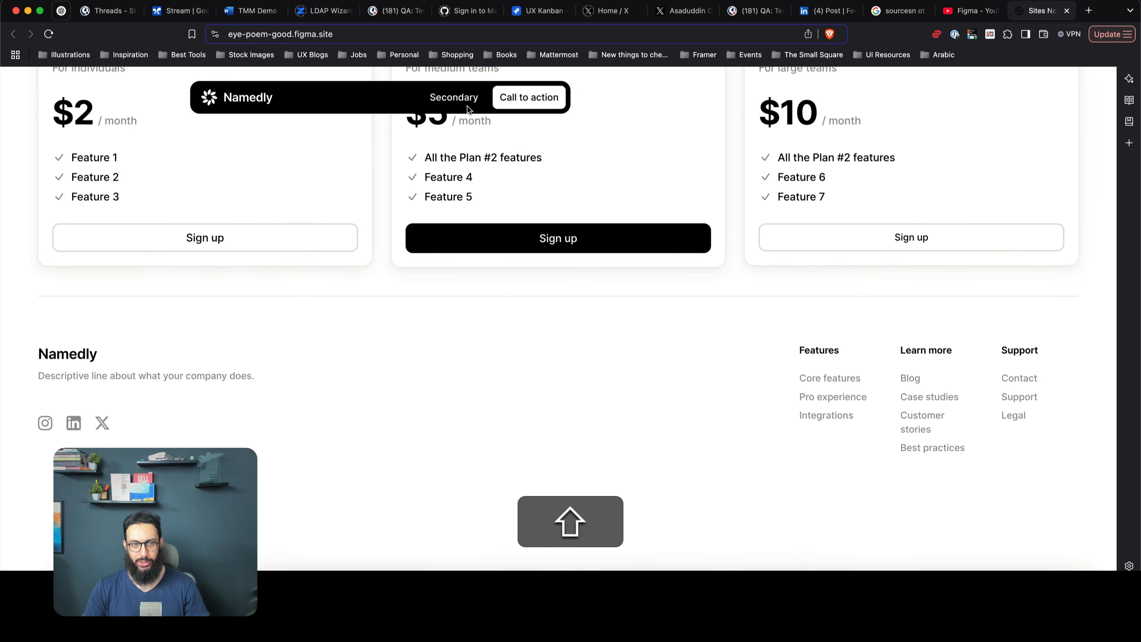
pyautogui.scroll(20, 468, 106)
# Zoom the live page out and examine how the fixed header and the sections are laid out at a larger width
pyautogui.press('super+minus')
pyautogui.press('super+minus')
pyautogui.press('super+minus')
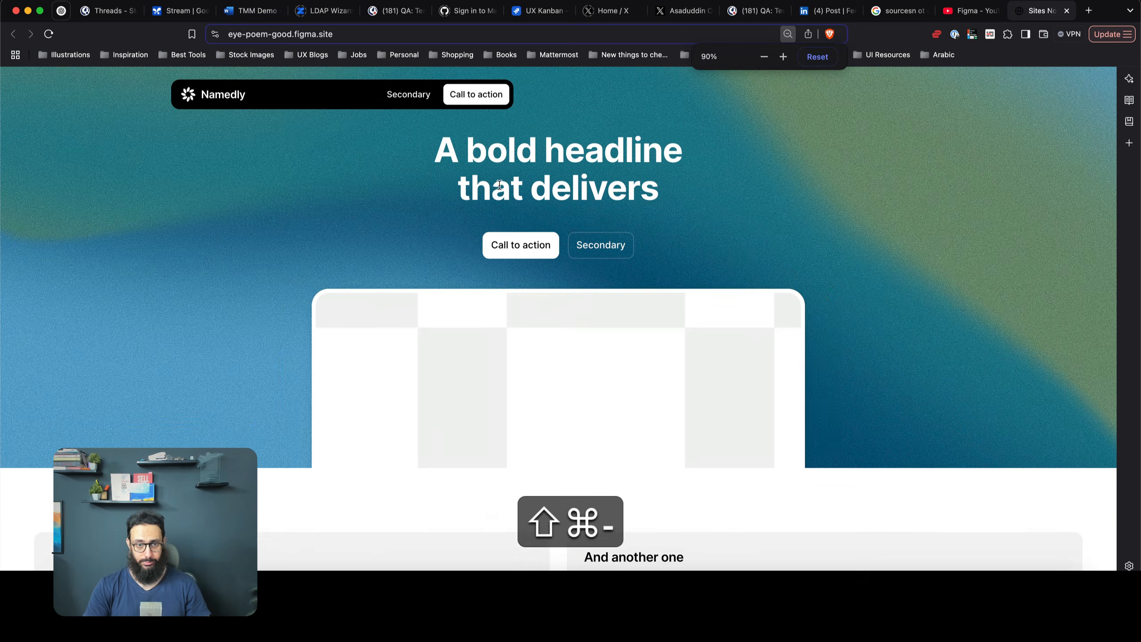
pyautogui.scroll(-10, 500, 184)
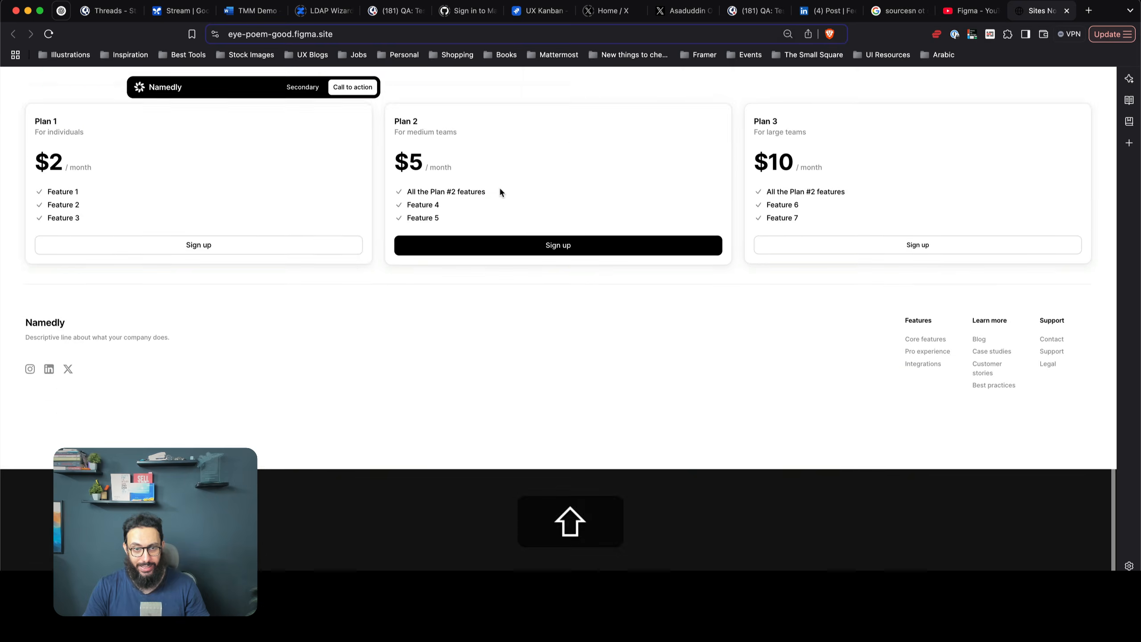
pyautogui.scroll(20, 500, 188)
pyautogui.scroll(-5, 528, 168)
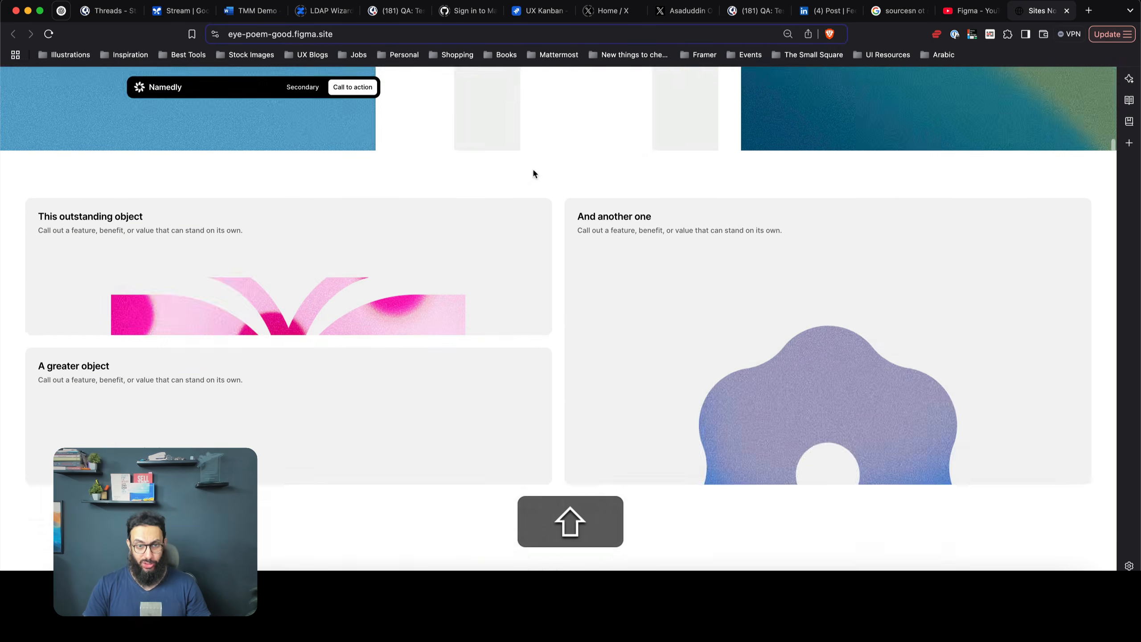
pyautogui.press('super+shift+Tab')
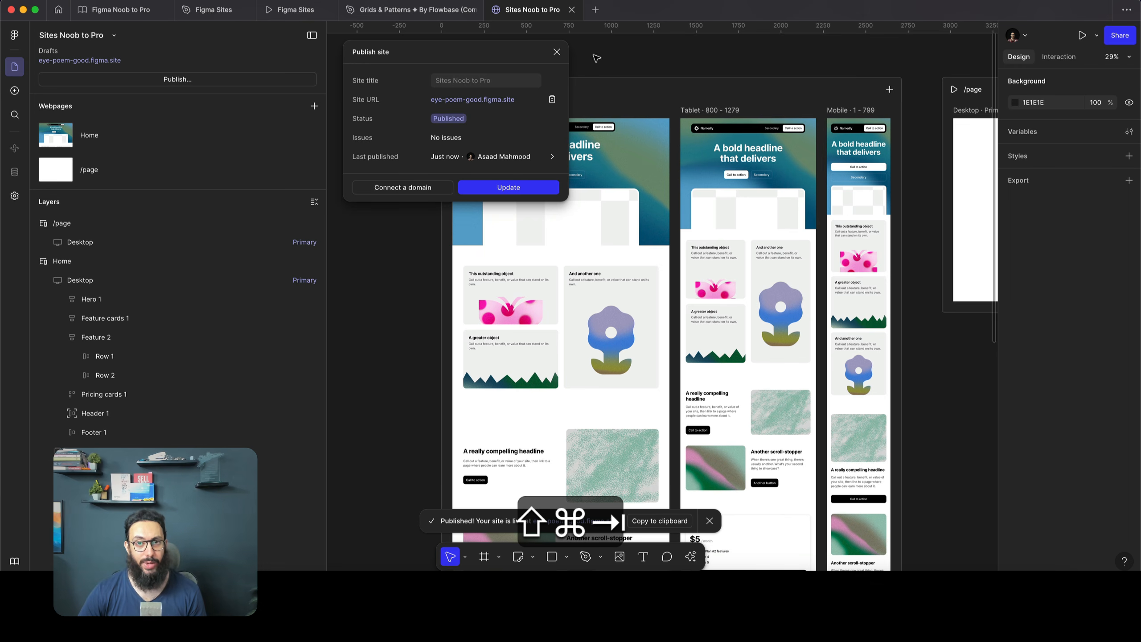
pyautogui.press('super+shift+Tab')
pyautogui.scroll(5, 270, 136)
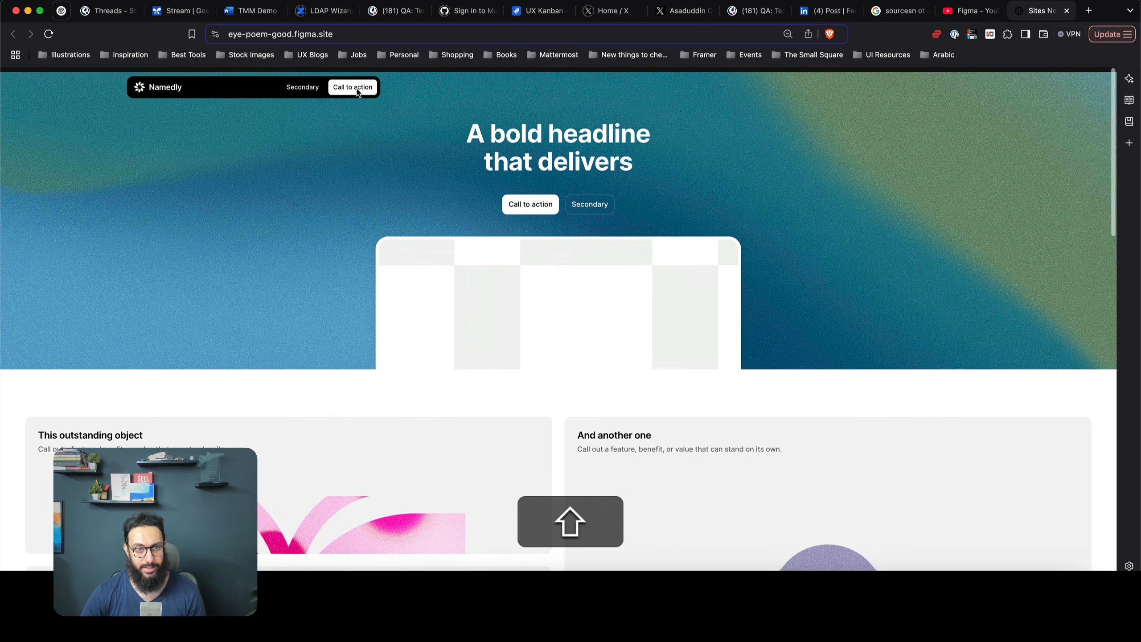
# Return to Figma, close the Publish site dialog and select the Header 1 frame in the Desktop breakpoint
pyautogui.press('super+shift+Tab')
pyautogui.click(556, 52)
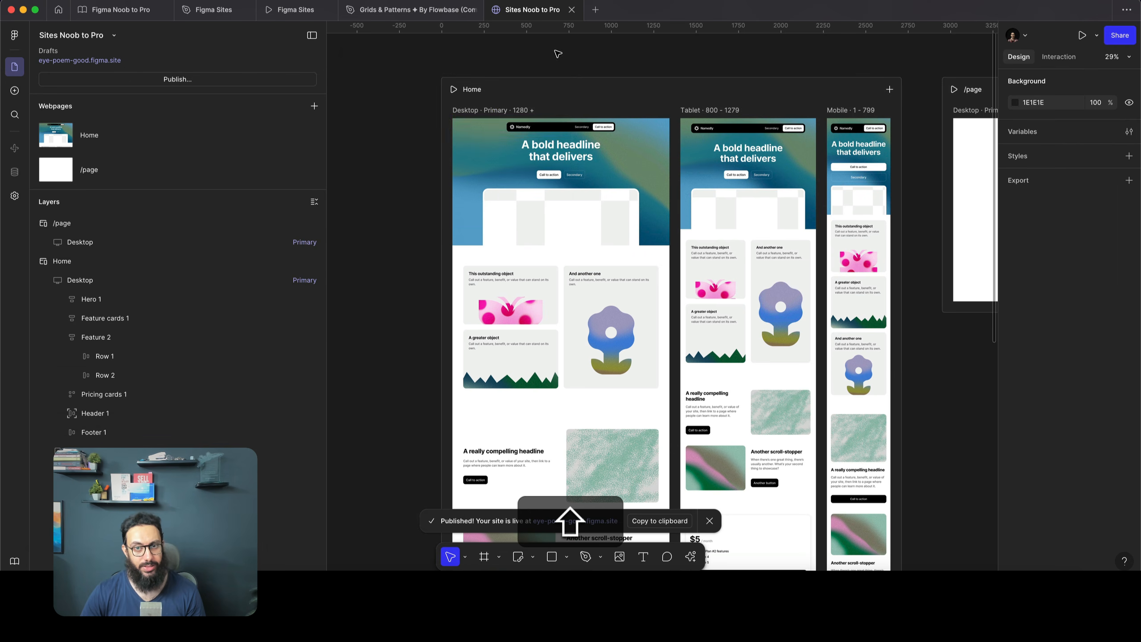
pyautogui.doubleClick(572, 128)
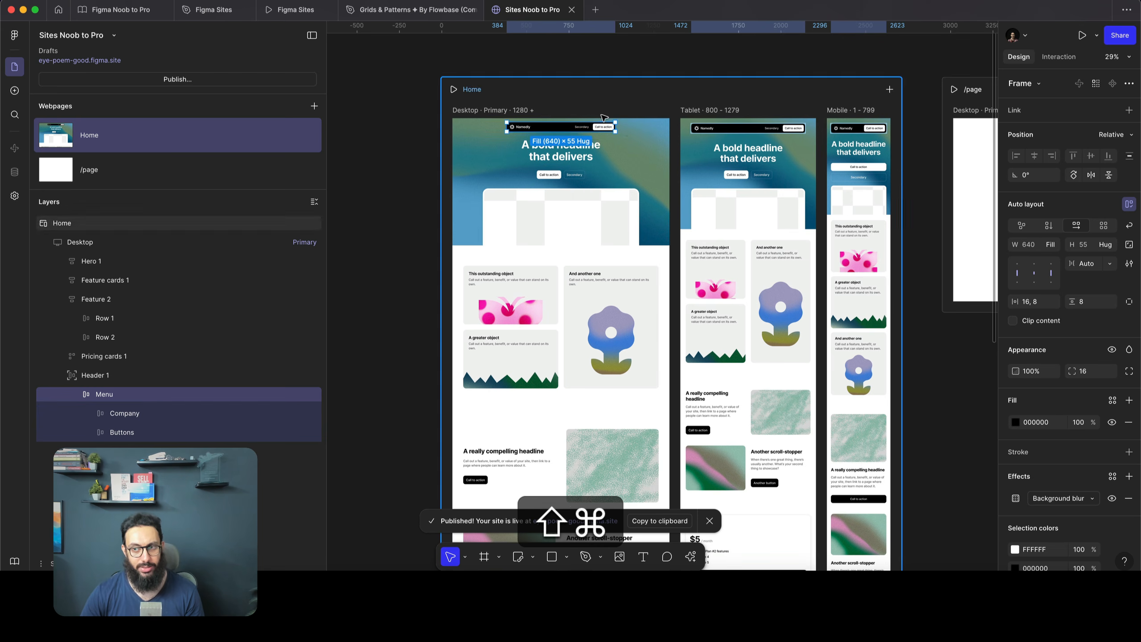
pyautogui.scroll(5, 603, 126)
pyautogui.click(670, 144)
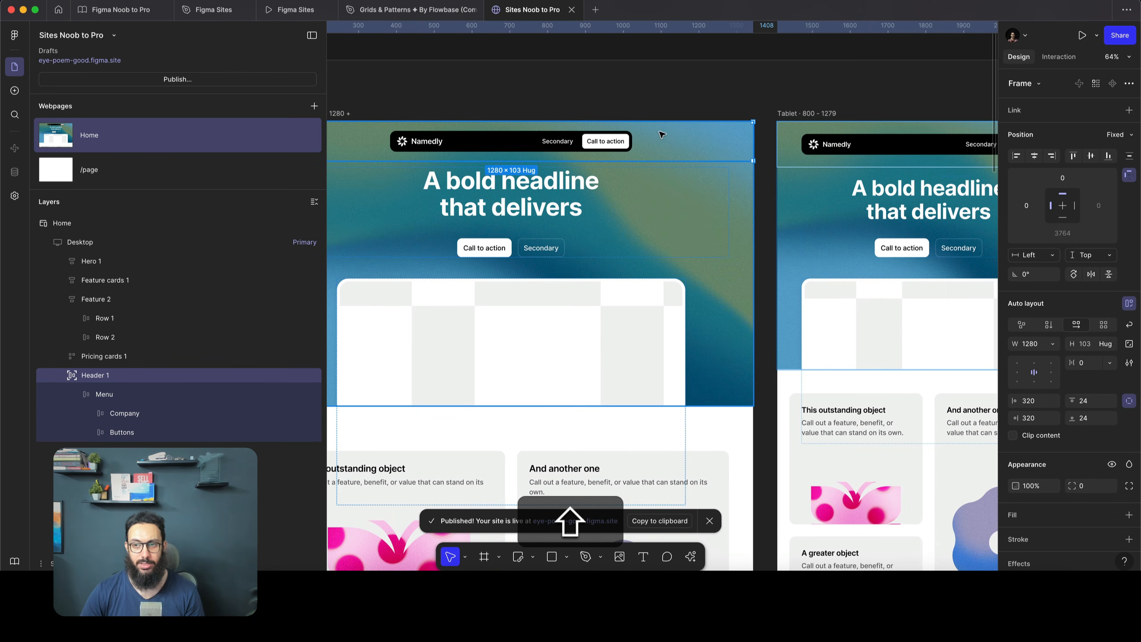
pyautogui.hscroll(-2, 518, 135)
pyautogui.scroll(-3, 518, 135)
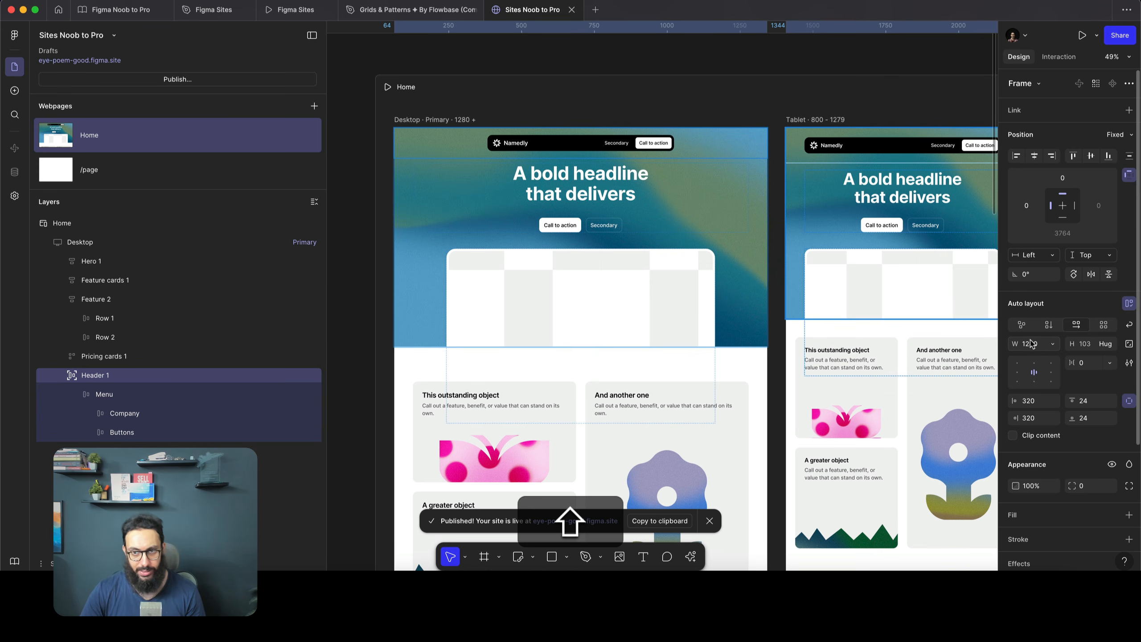
pyautogui.press('alt')
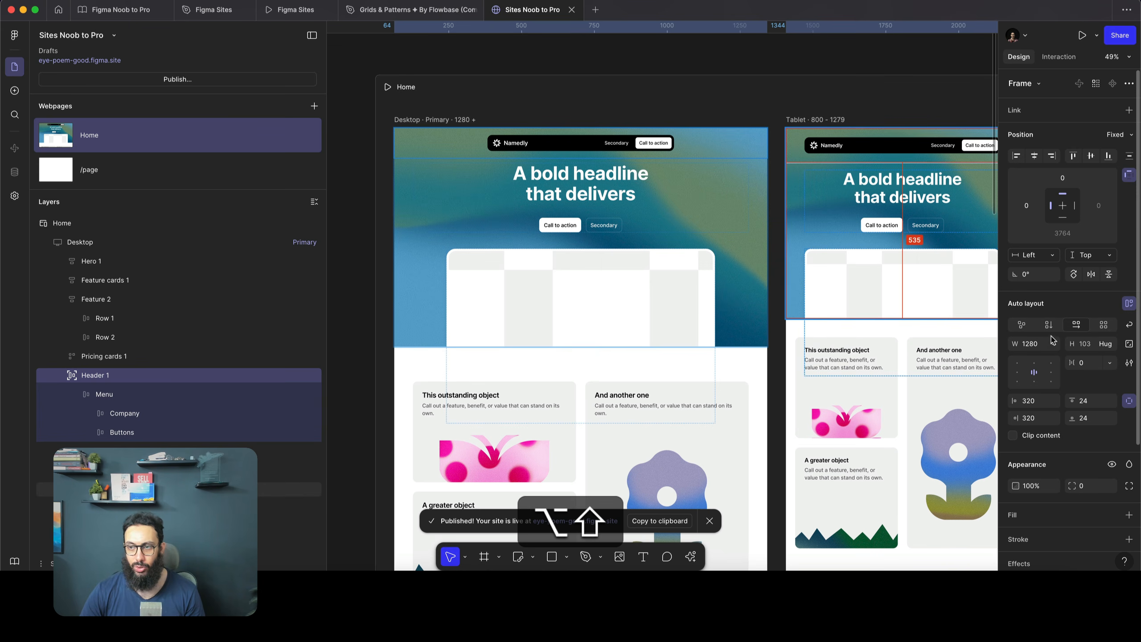
pyautogui.hotkey('alt', 'shift', 'h')
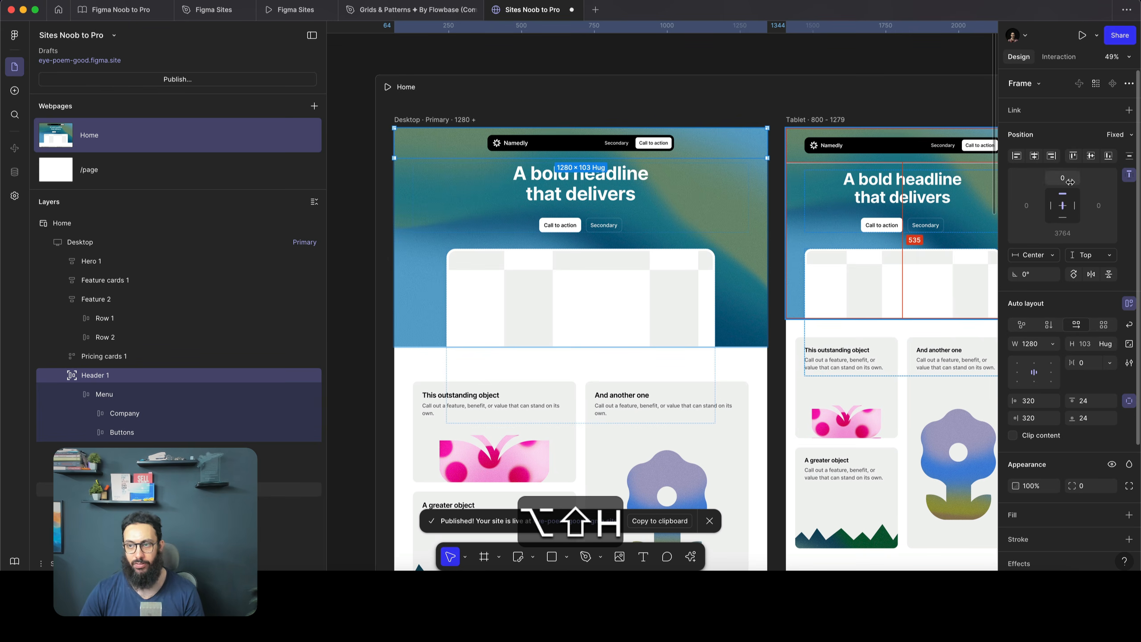
pyautogui.press('shift+super+z')
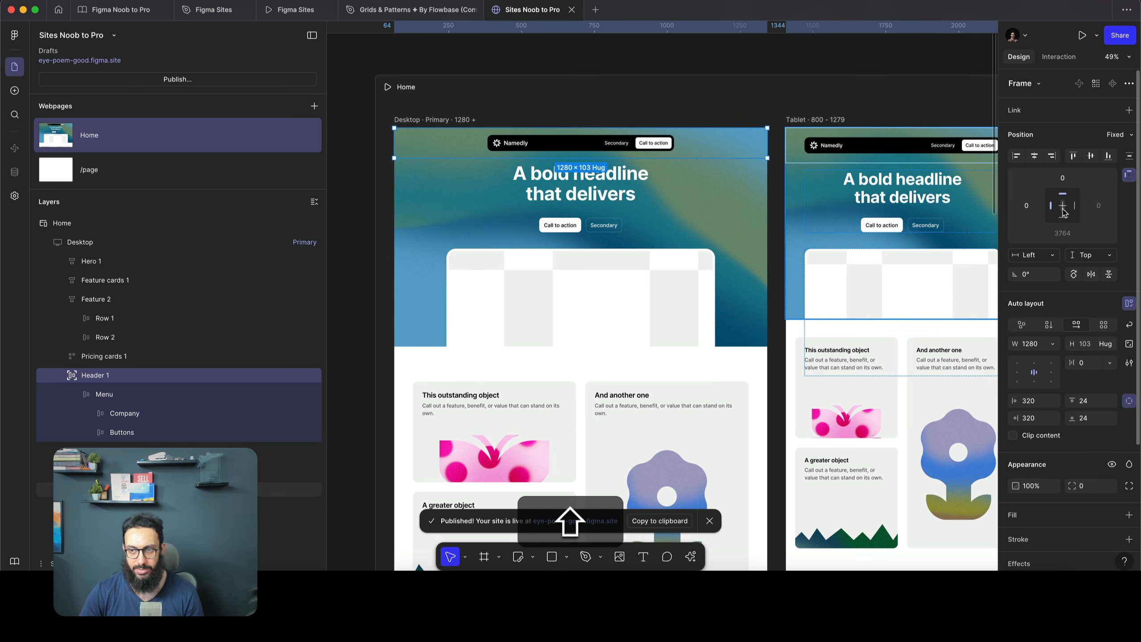
# Set the horizontal constraint of the Desktop Header 1 frame to Center, keeping Top vertically, and deselect it
pyautogui.keyDown('shift'); pyautogui.click(1063, 209); pyautogui.keyUp('shift')
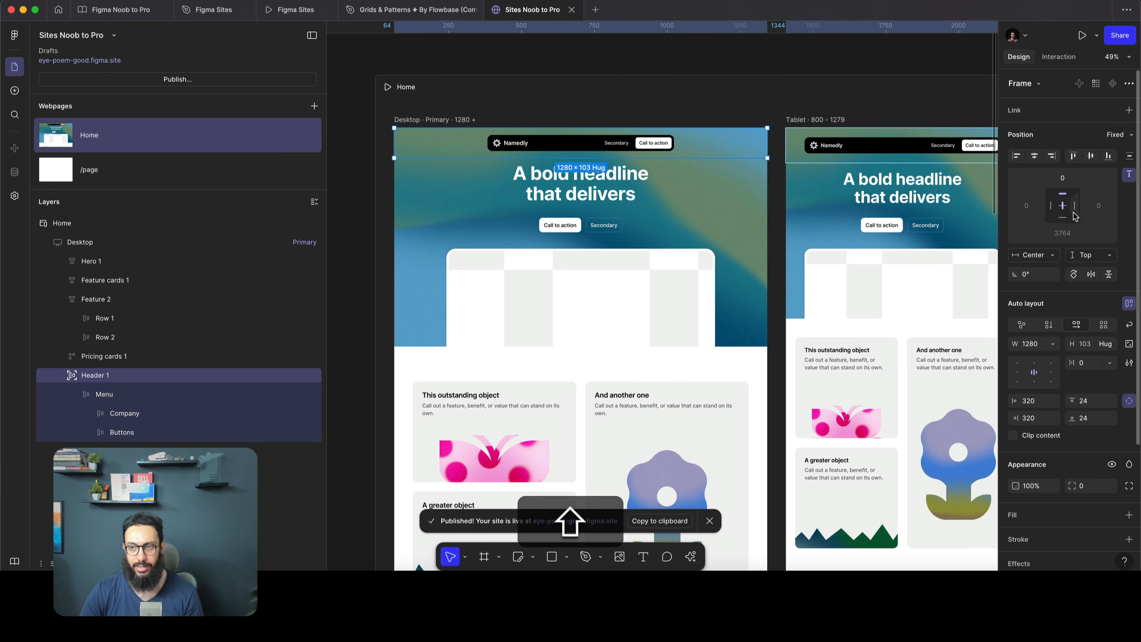
pyautogui.keyDown('shift'); pyautogui.click(1066, 212); pyautogui.keyUp('shift')
pyautogui.press('alt+shift+super+h')
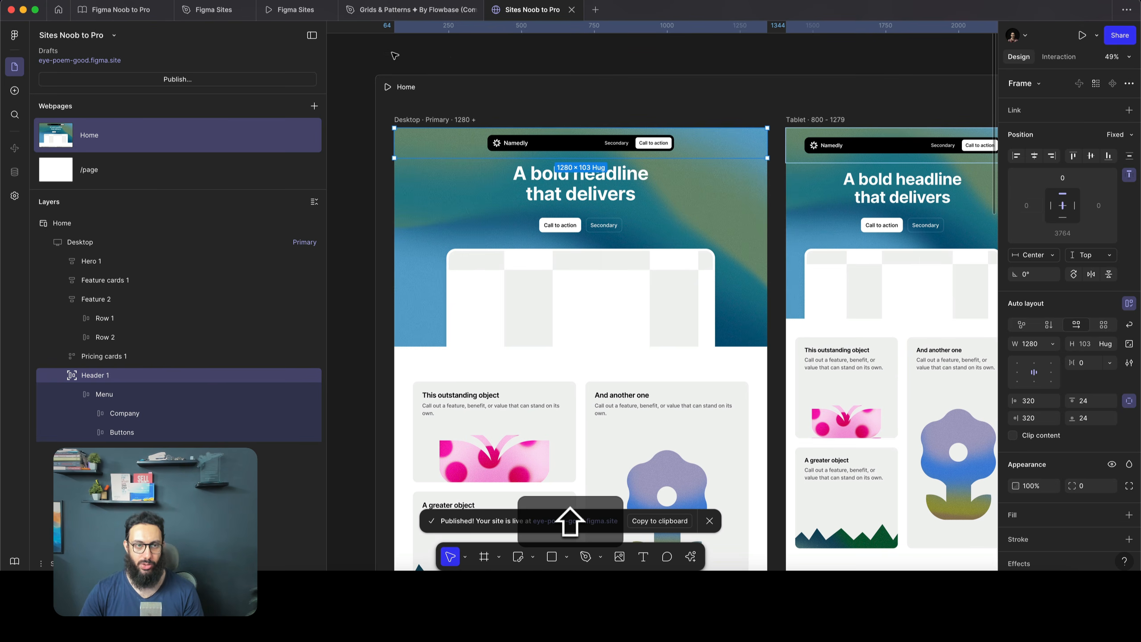
pyautogui.click(435, 66)
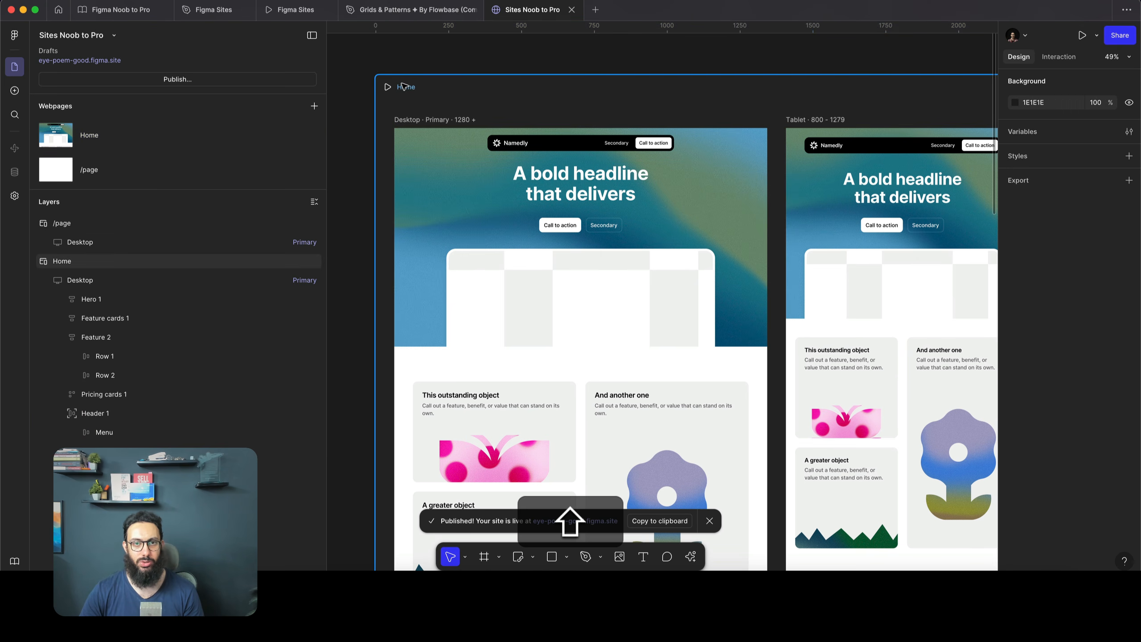
# Preview the Home page, widen the preview to 1876 px and check the header and sections, then close the preview
pyautogui.click(403, 87)
pyautogui.click(389, 87)
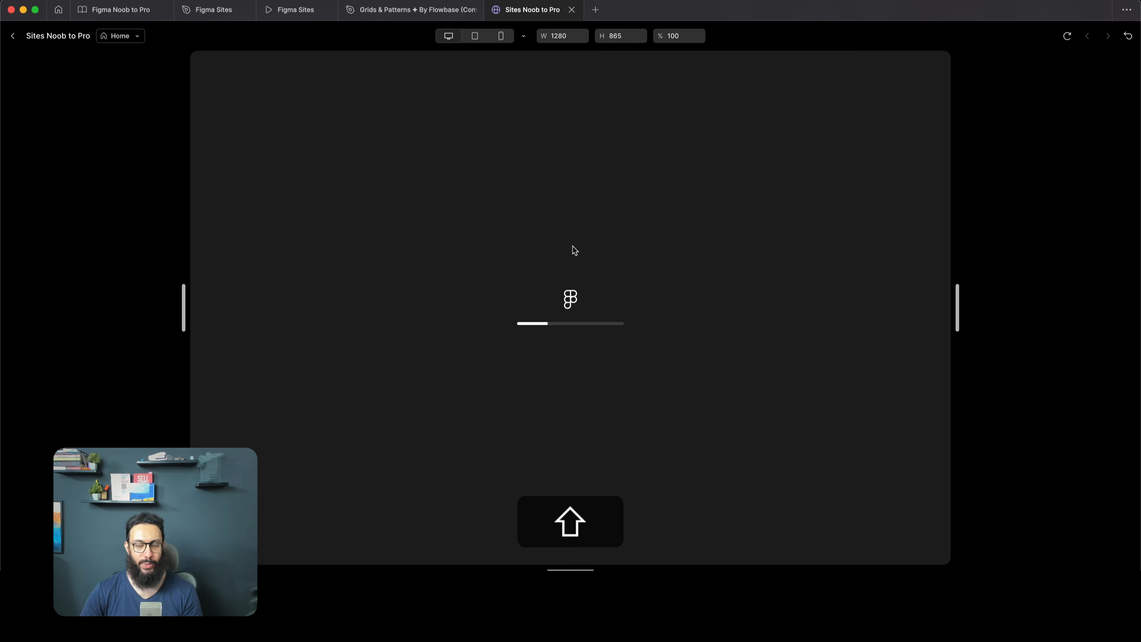
pyautogui.scroll(-4, 789, 192)
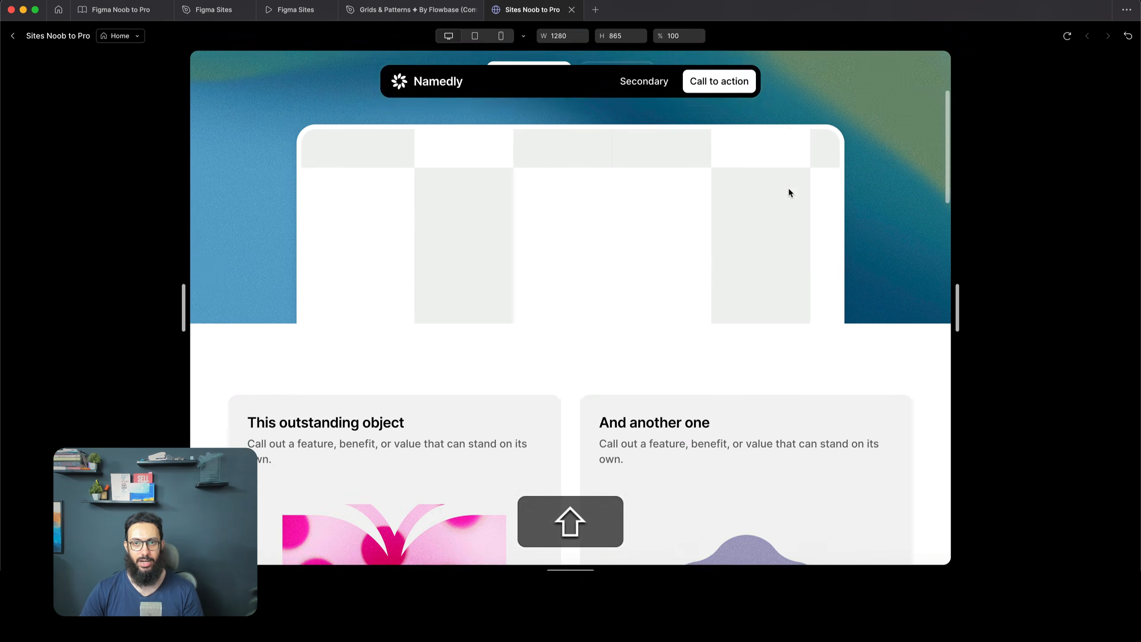
pyautogui.scroll(4, 788, 191)
pyautogui.moveTo(965, 321); pyautogui.dragTo(1139, 320)
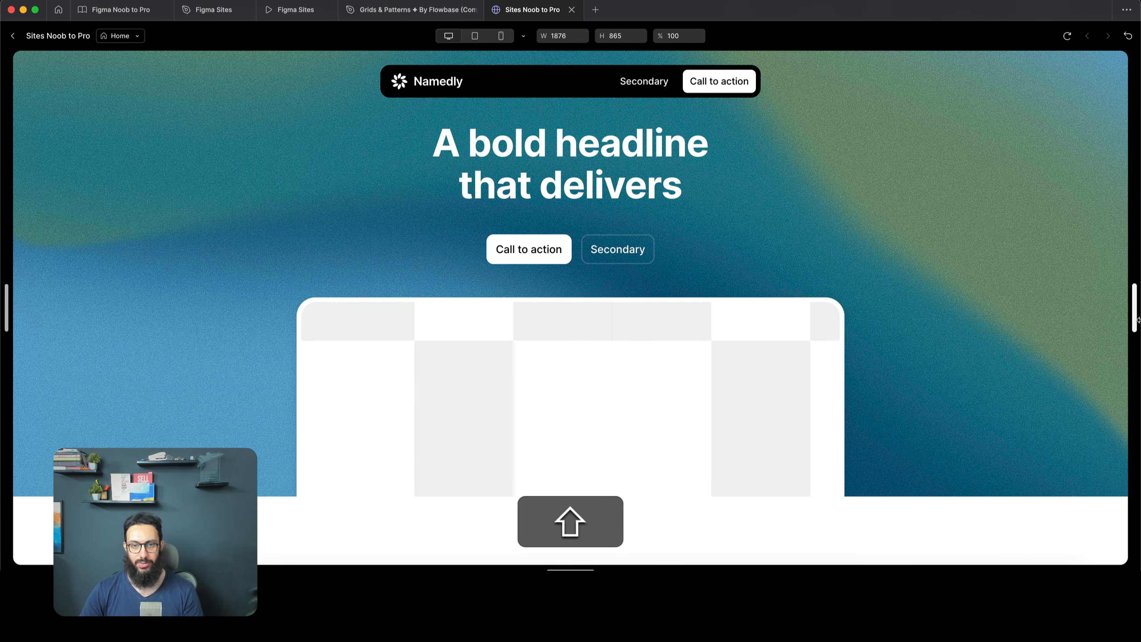
pyautogui.scroll(-18, 858, 313)
pyautogui.scroll(3, 850, 315)
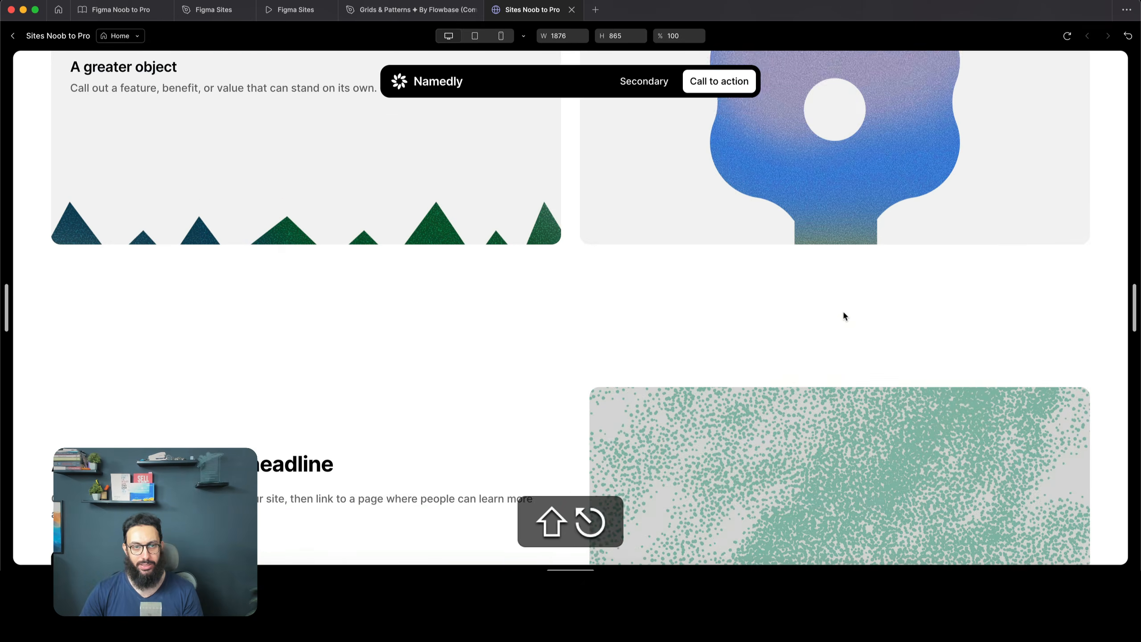
pyautogui.hotkey('shift', 'Escape')
# Select the Desktop Feature cards 1 and Feature 2 sections, collapse all expanded layers and select Footer 1
pyautogui.scroll(-6, 566, 365)
pyautogui.keyDown('shift'); pyautogui.click(498, 225); pyautogui.keyUp('shift')
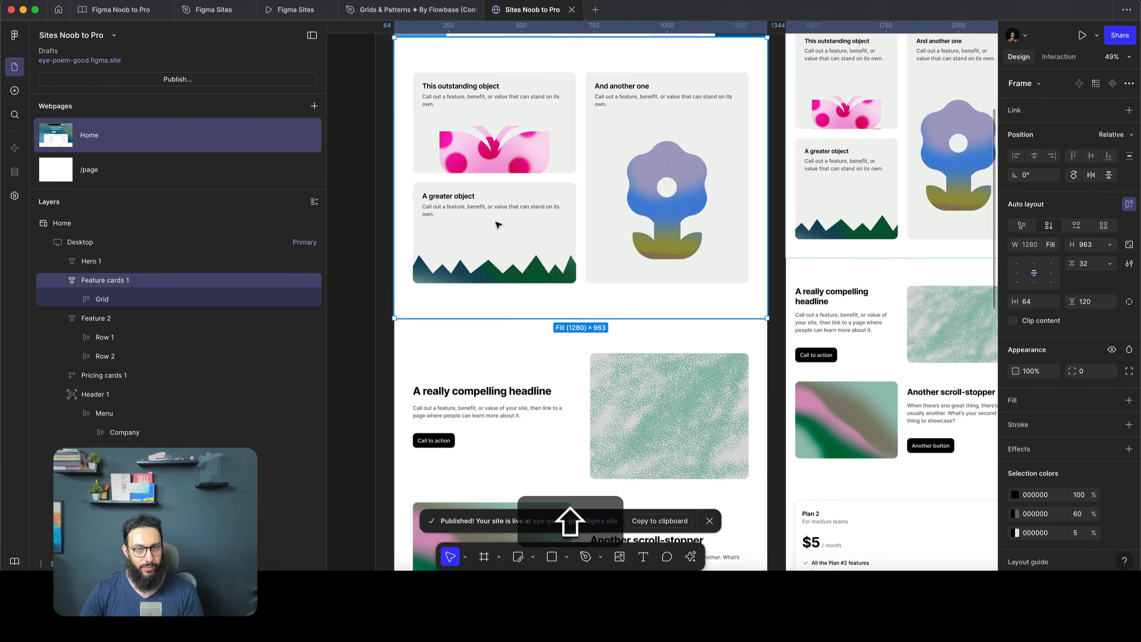
pyautogui.scroll(3, 498, 225)
pyautogui.scroll(-3, 534, 293)
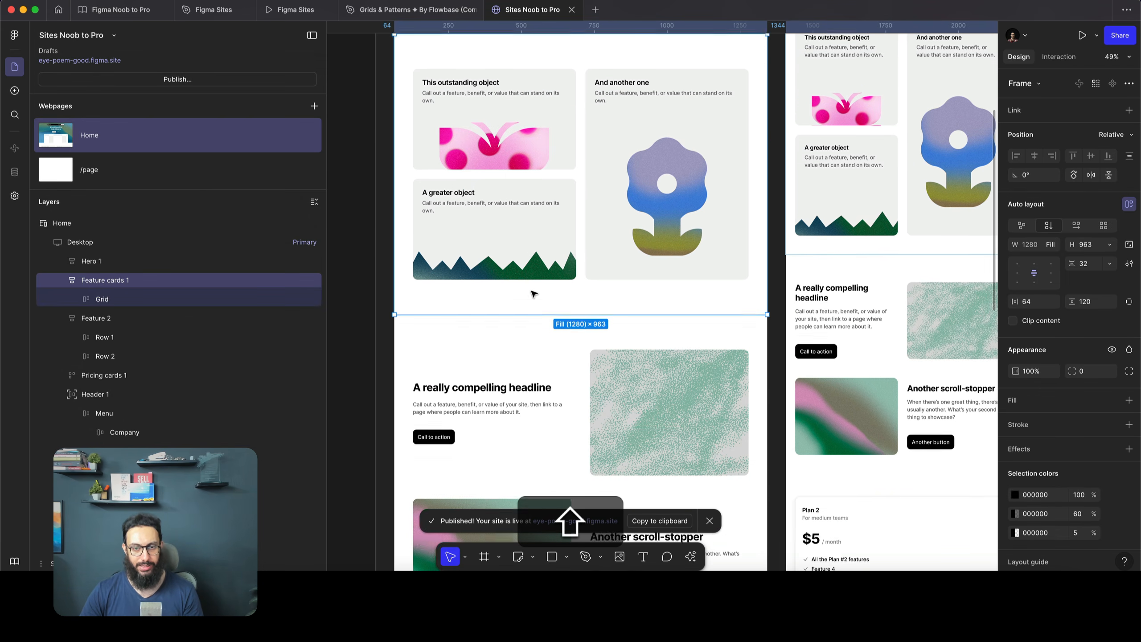
pyautogui.scroll(-5, 465, 315)
pyautogui.keyDown('shift'); pyautogui.click(460, 250); pyautogui.keyUp('shift')
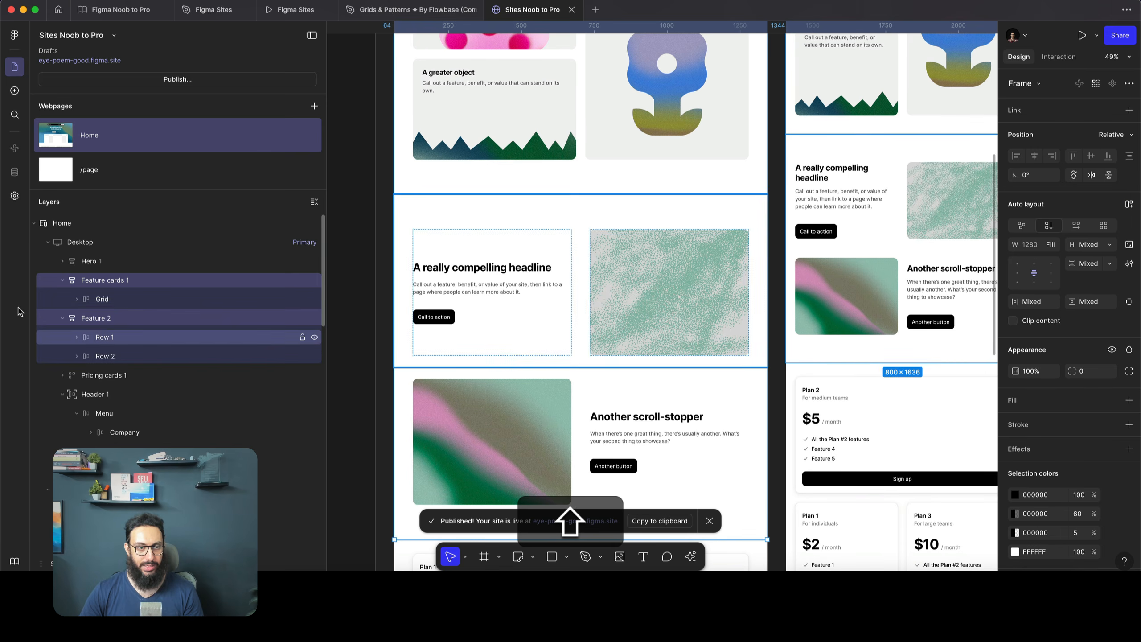
pyautogui.hotkey('shift', 'alt', 'l')
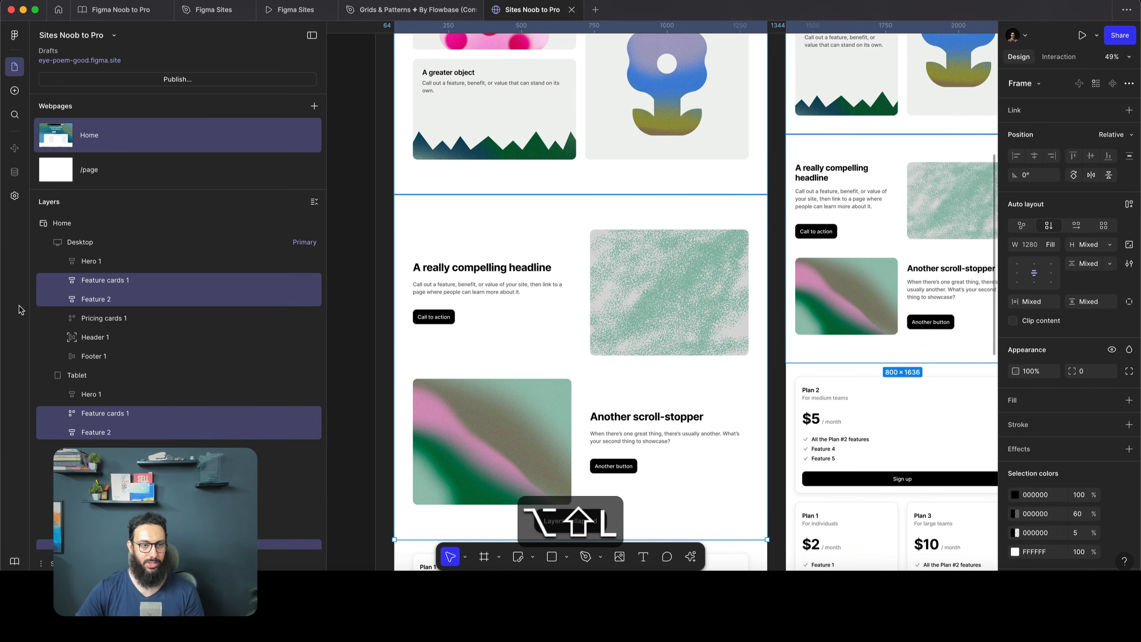
pyautogui.click(83, 352)
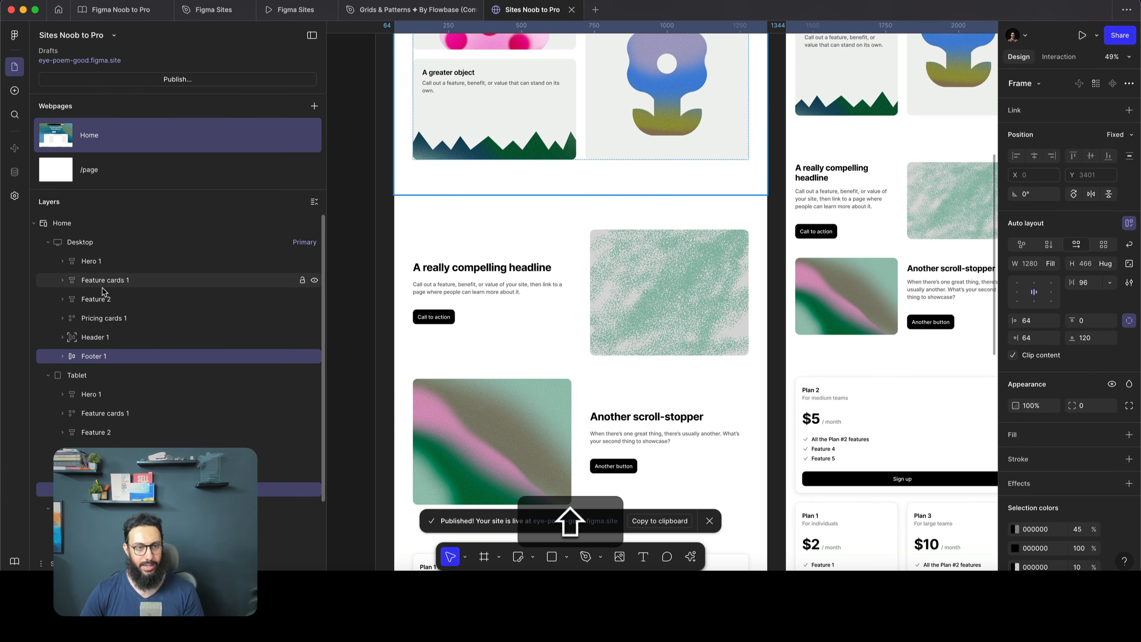
# Add a maximum width of 1280 px to the Desktop layers from Feature cards 1 through Header 1
pyautogui.scroll(-10, 440, 295)
pyautogui.click(531, 365)
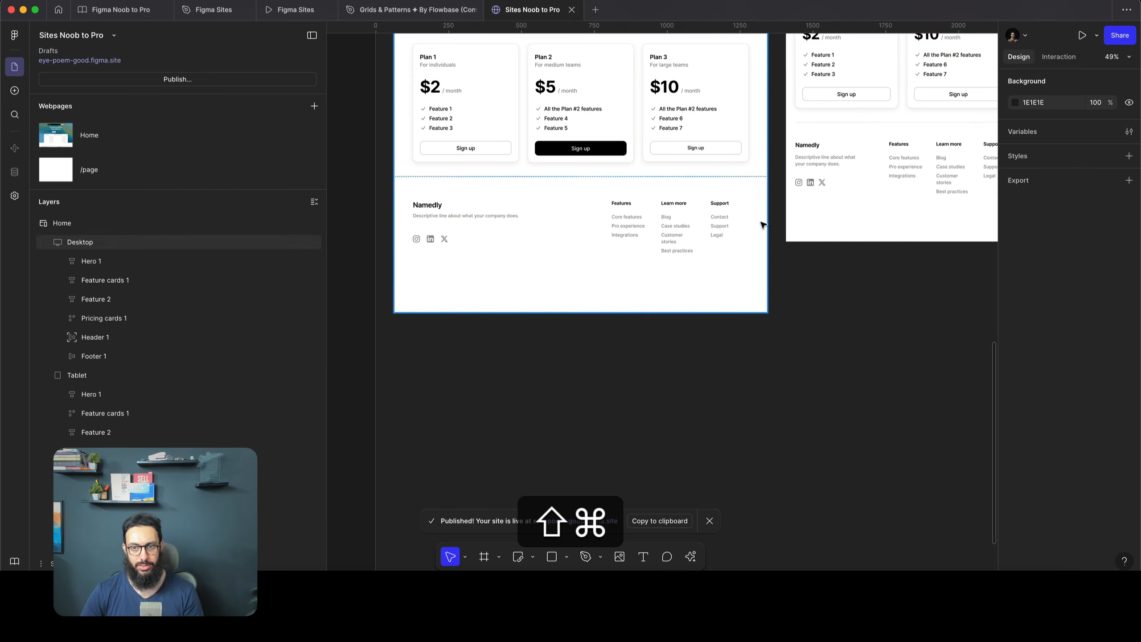
pyautogui.scroll(8, 762, 225)
pyautogui.scroll(-8, 762, 224)
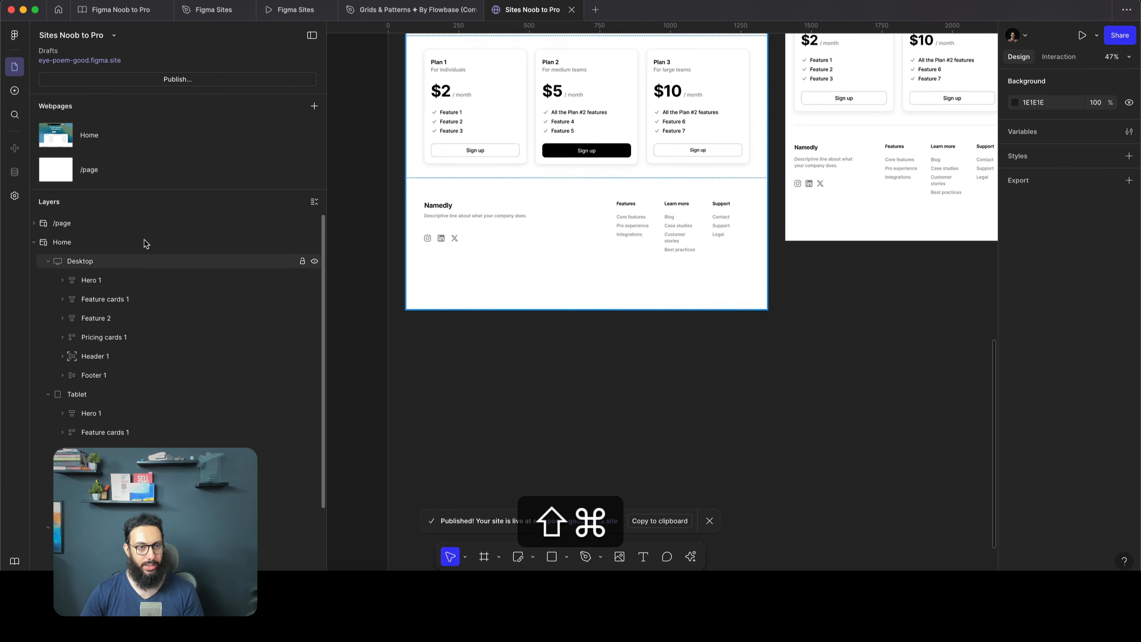
pyautogui.keyDown('shift'); pyautogui.click(125, 298); pyautogui.keyUp('shift')
pyautogui.keyDown('shift'); pyautogui.click(123, 357); pyautogui.keyUp('shift')
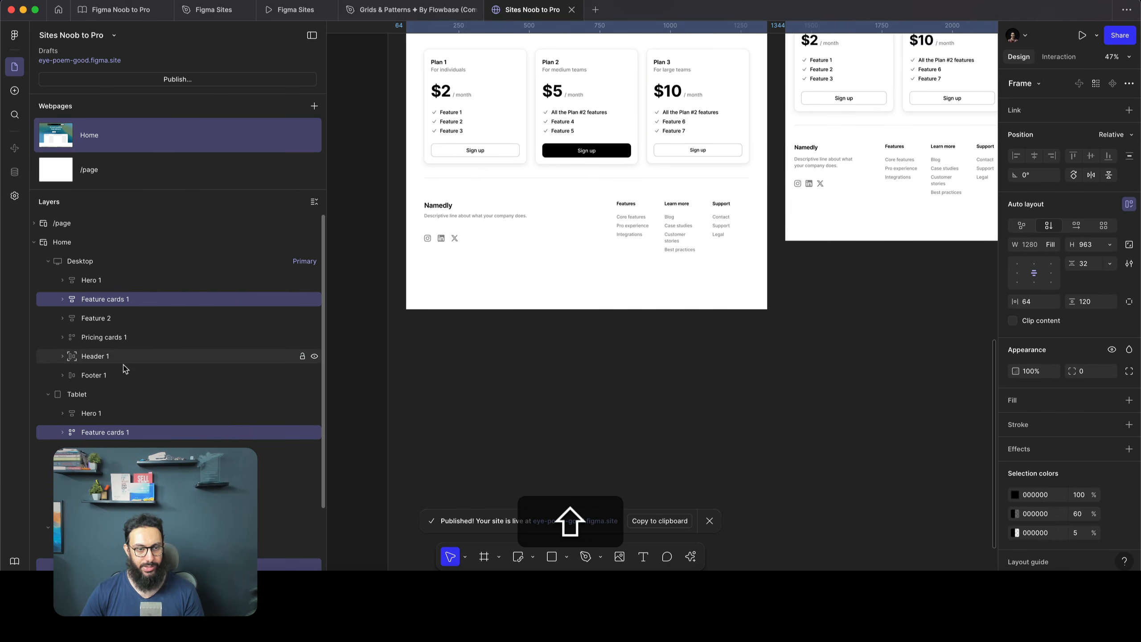
pyautogui.scroll(9, 579, 225)
pyautogui.scroll(5, 579, 225)
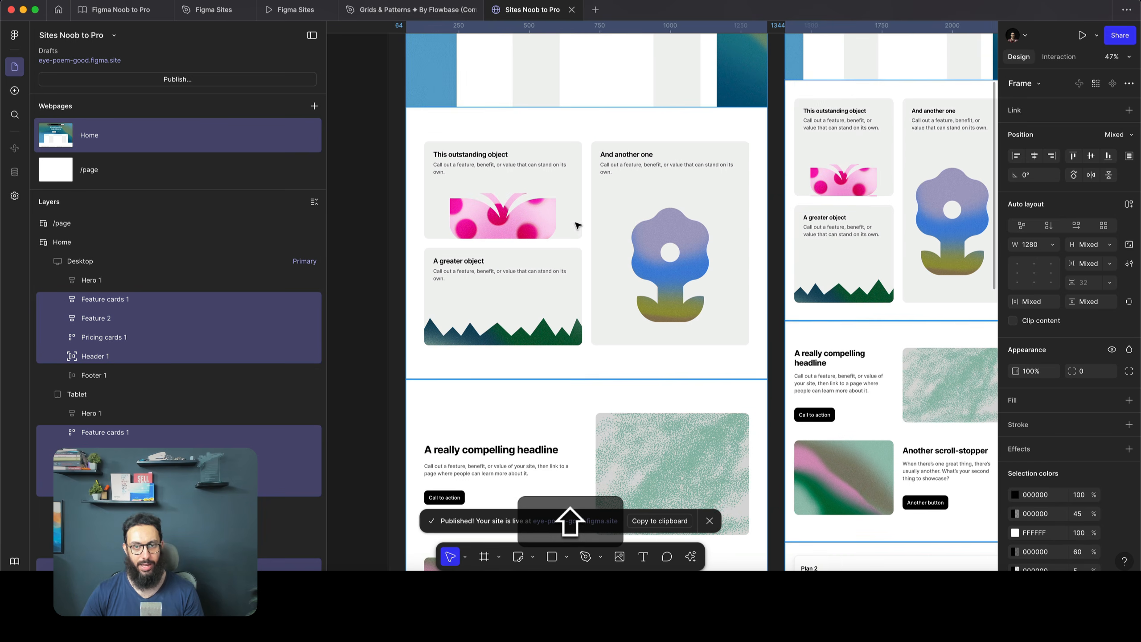
pyautogui.click(1053, 246)
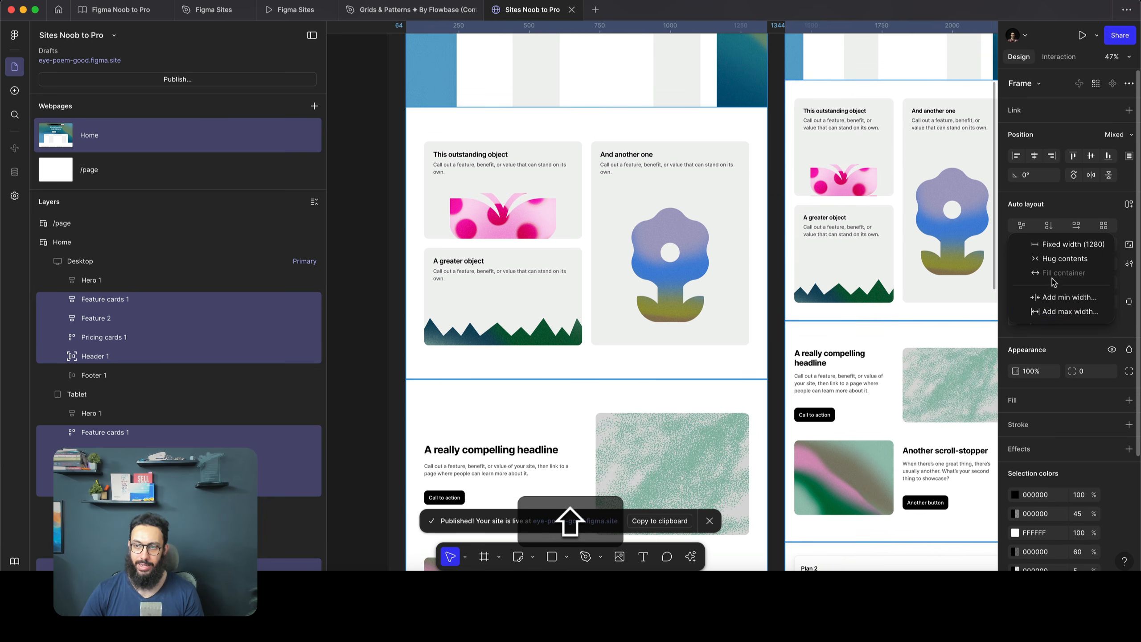
pyautogui.click(1059, 312)
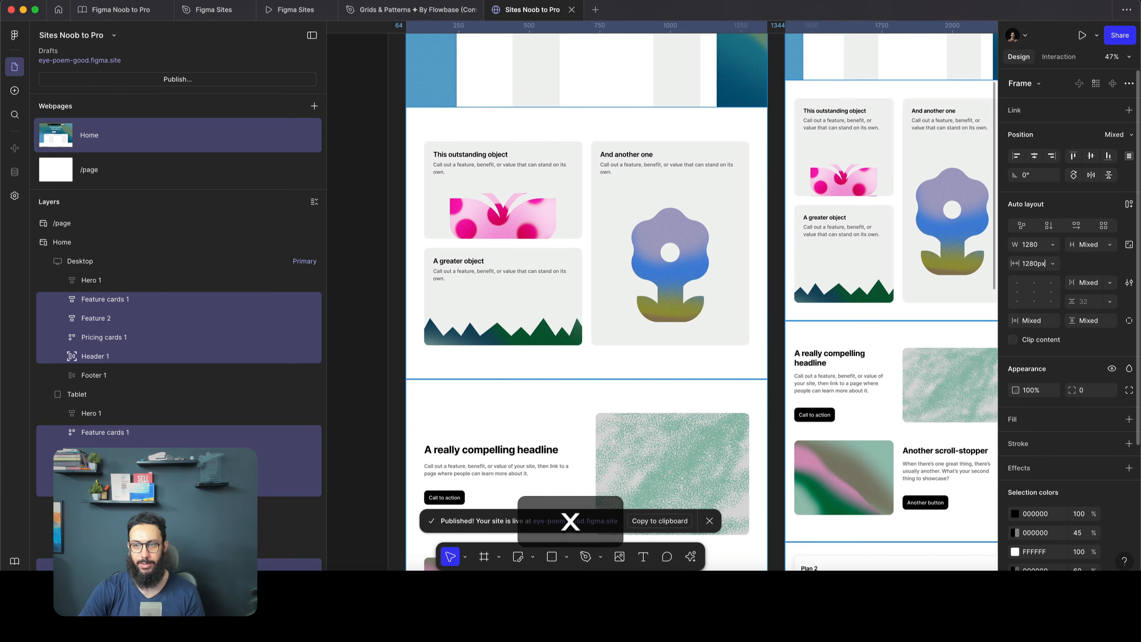
pyautogui.write('1280px')
pyautogui.press('Return')
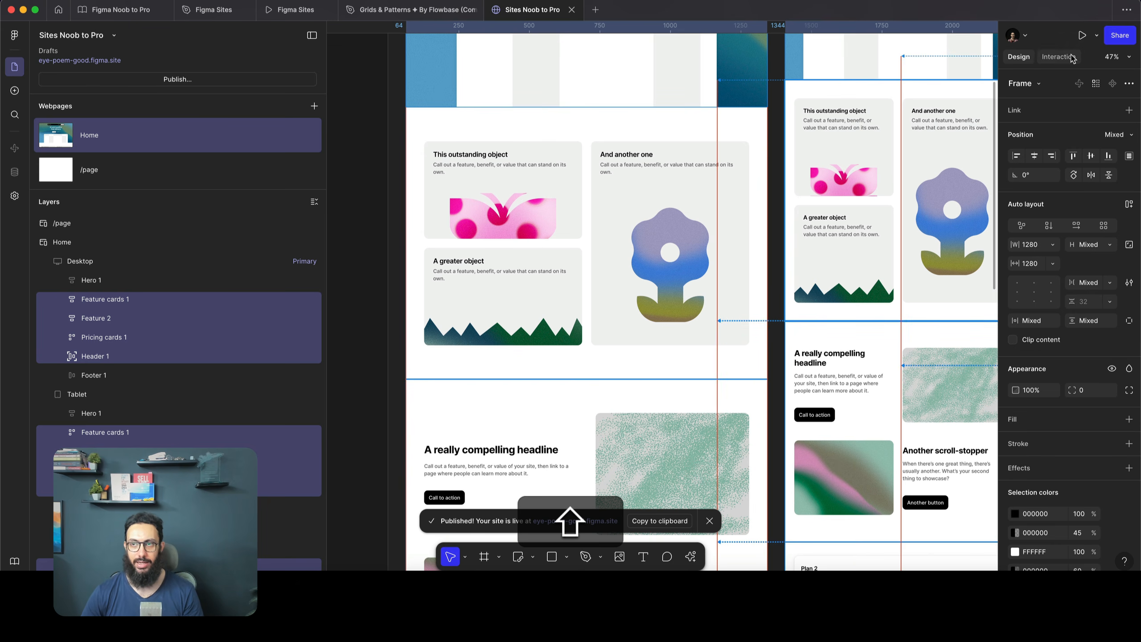
# Preview the Home page at the wide size and check the width of each section down to the footer
pyautogui.scroll(6, 651, 113)
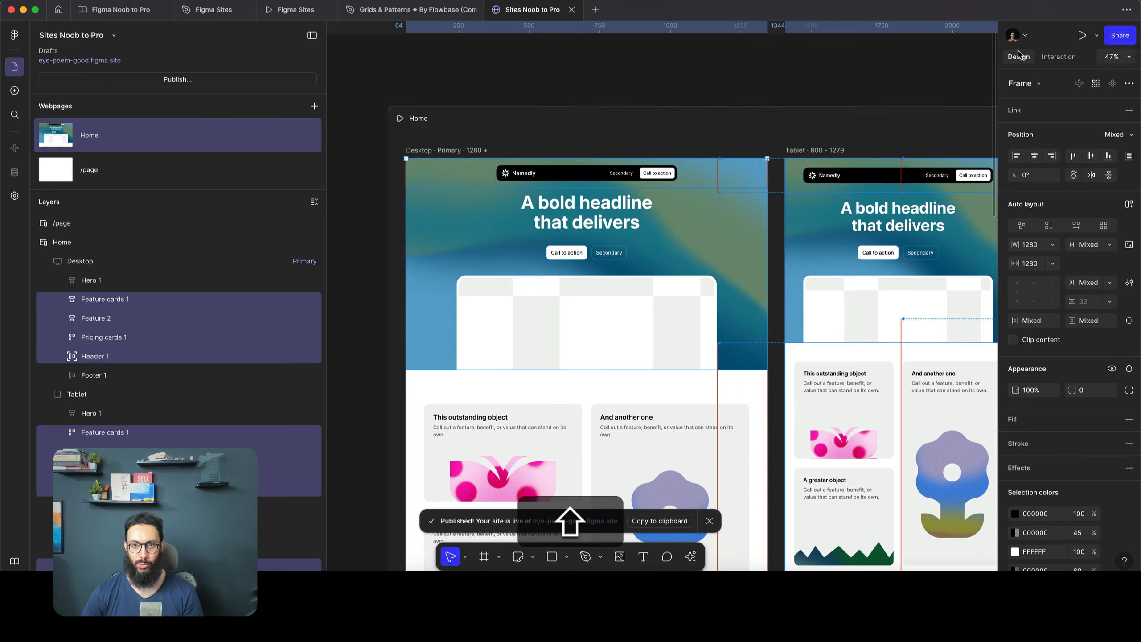
pyautogui.click(401, 120)
pyautogui.scroll(-15, 922, 329)
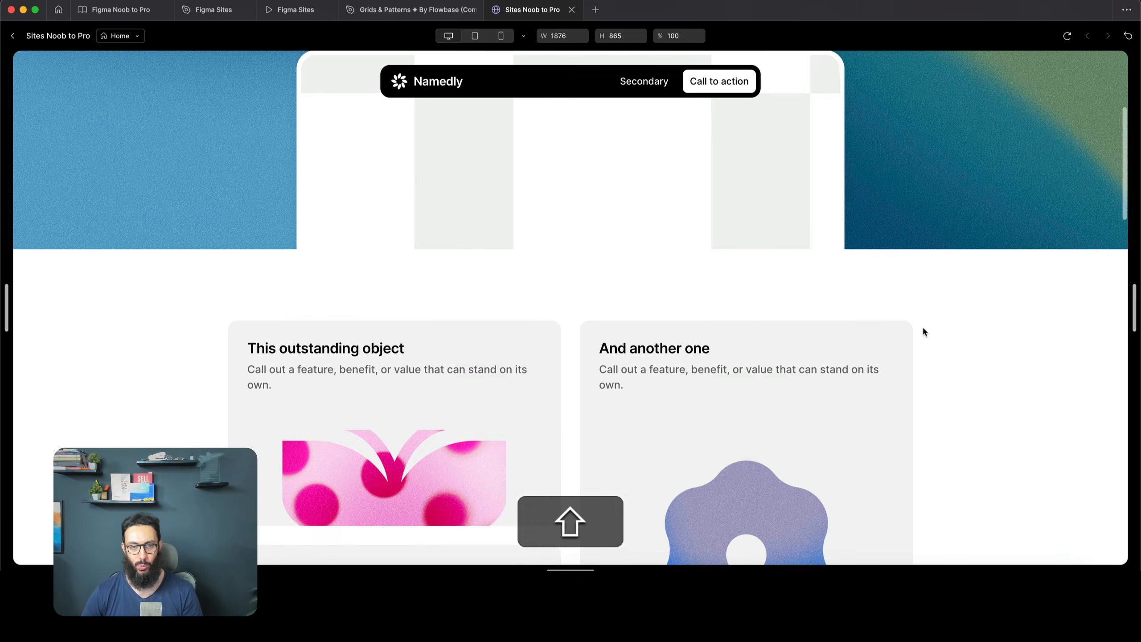
pyautogui.scroll(-10, 924, 329)
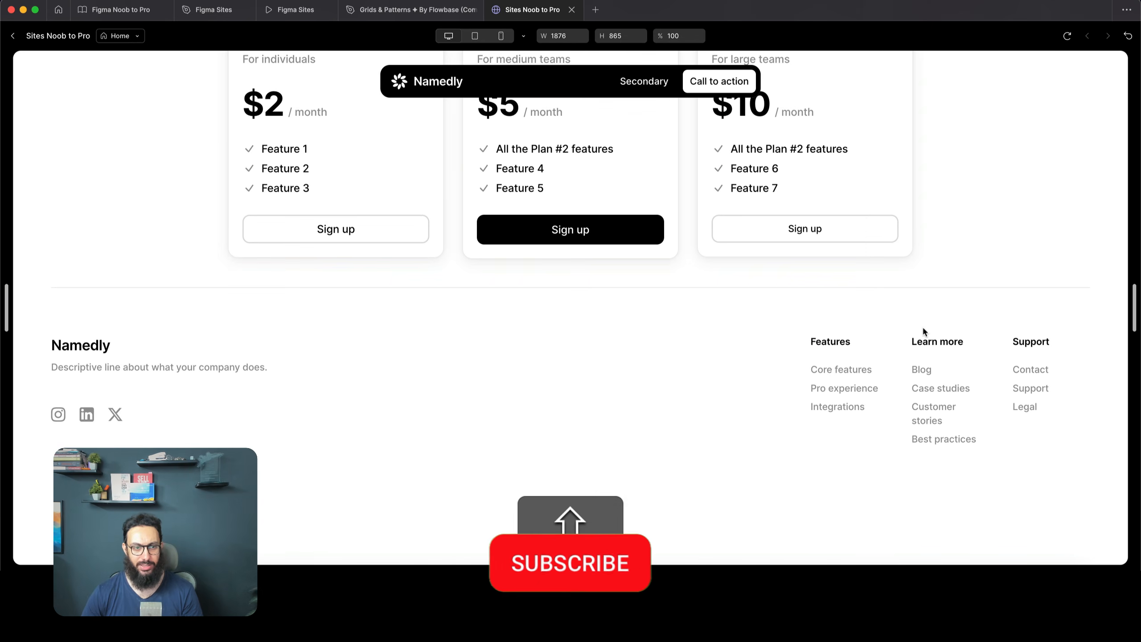
pyautogui.press('Escape')
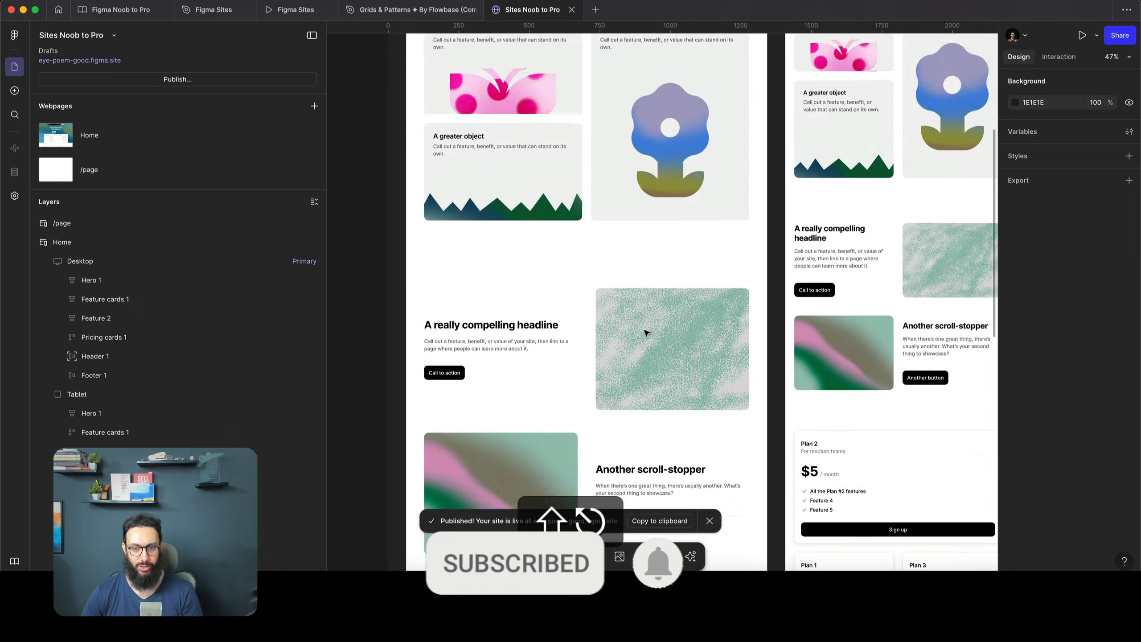
# Select the Footer 1 section in the Desktop breakpoint
pyautogui.scroll(-10, 527, 198)
pyautogui.click(527, 198)
pyautogui.scroll(5, 538, 204)
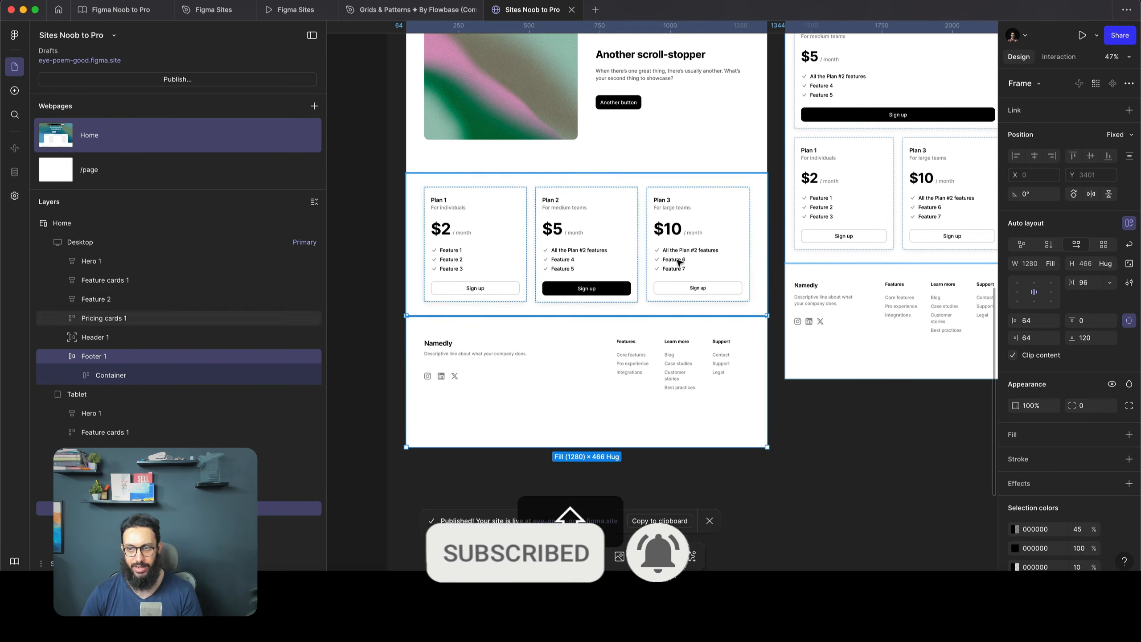
pyautogui.click(1050, 264)
pyautogui.click(1052, 288)
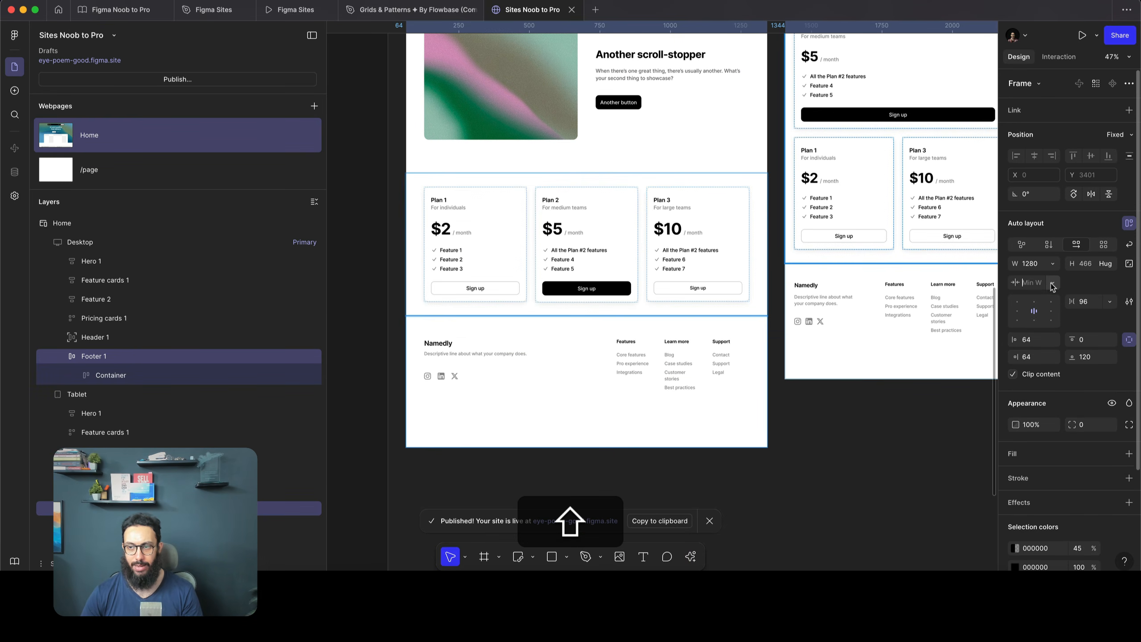
pyautogui.write('12')
pyautogui.press('super+z')
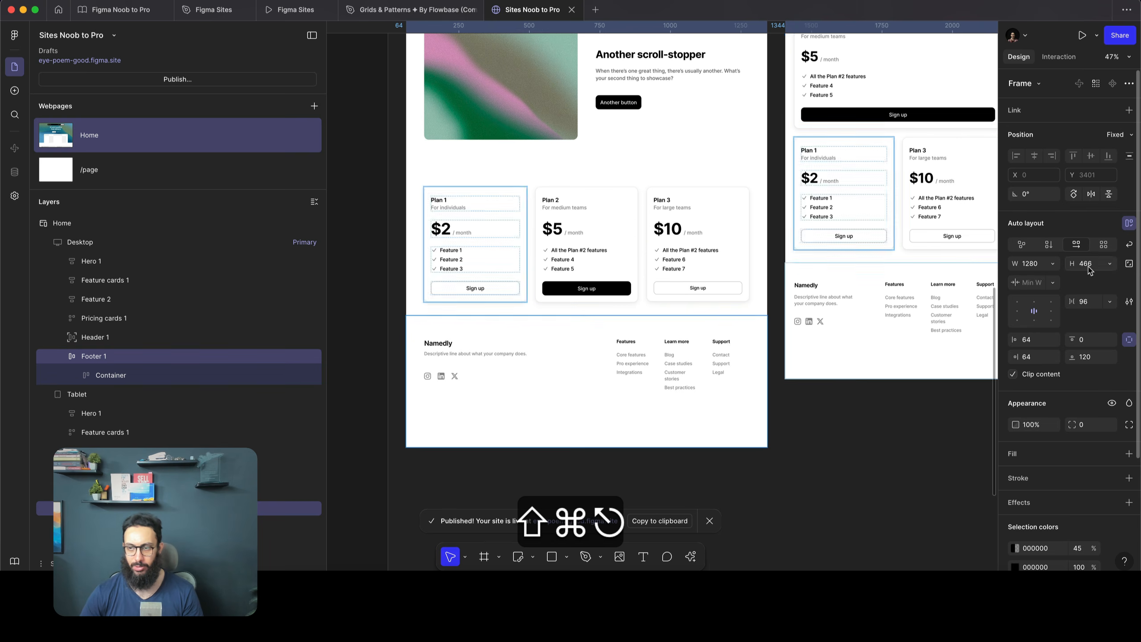
# Add a maximum width of 1280 to the Desktop Footer 1 section
pyautogui.click(1051, 263)
pyautogui.click(1064, 303)
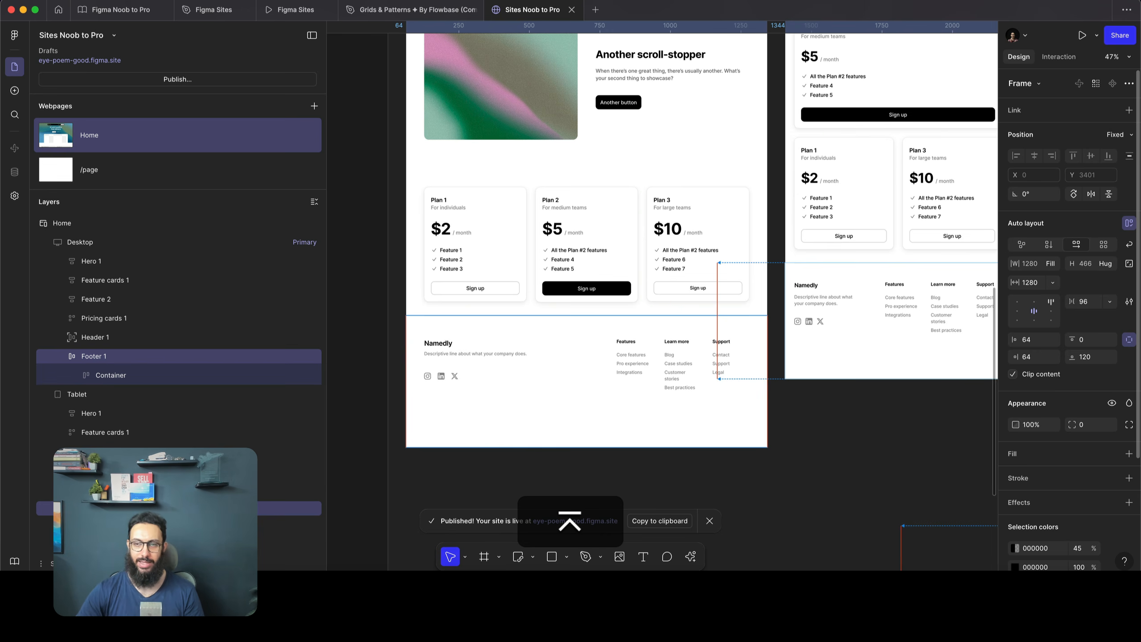
# Preview the Home page and check how the footer aligns with the pricing cards, then return to the editor
pyautogui.click(1082, 36)
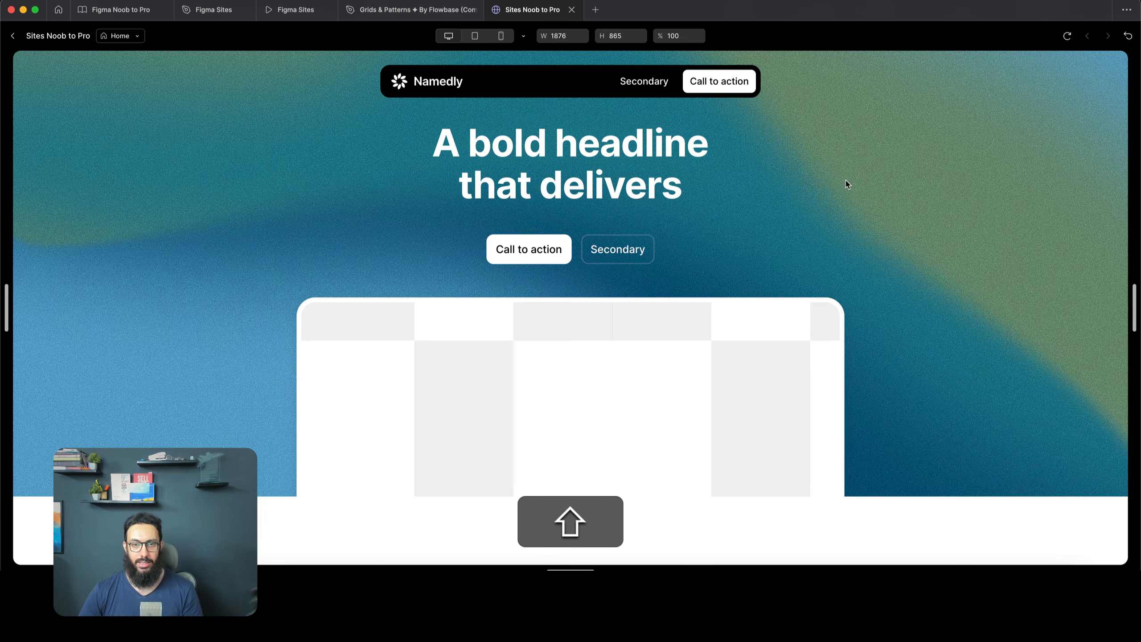
pyautogui.scroll(-15, 818, 198)
pyautogui.scroll(5, 790, 367)
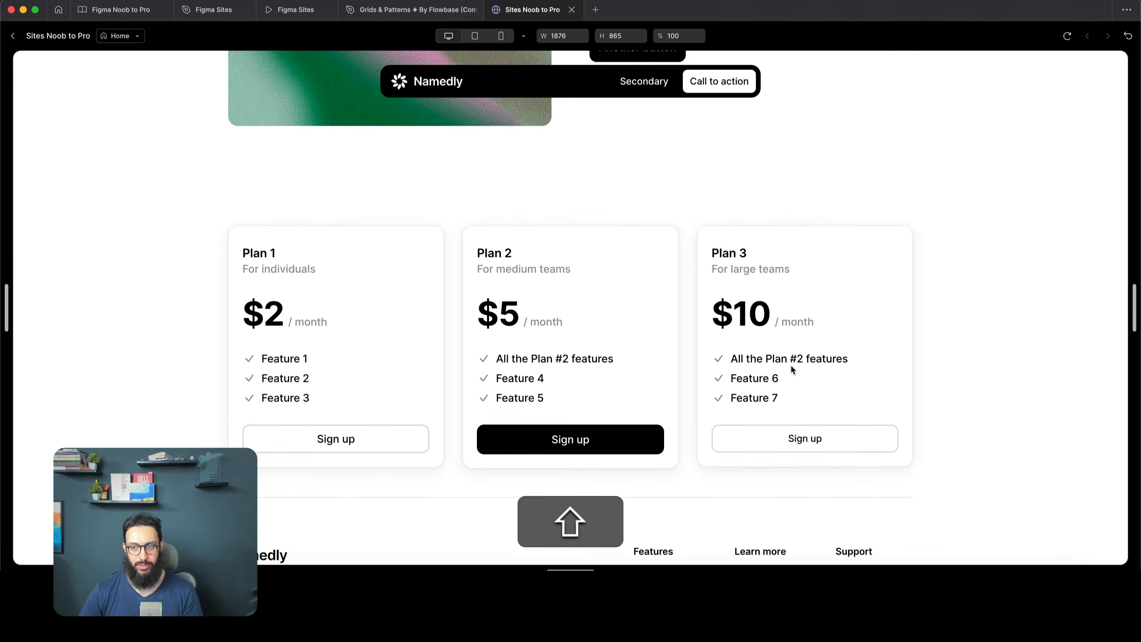
pyautogui.scroll(-5, 742, 355)
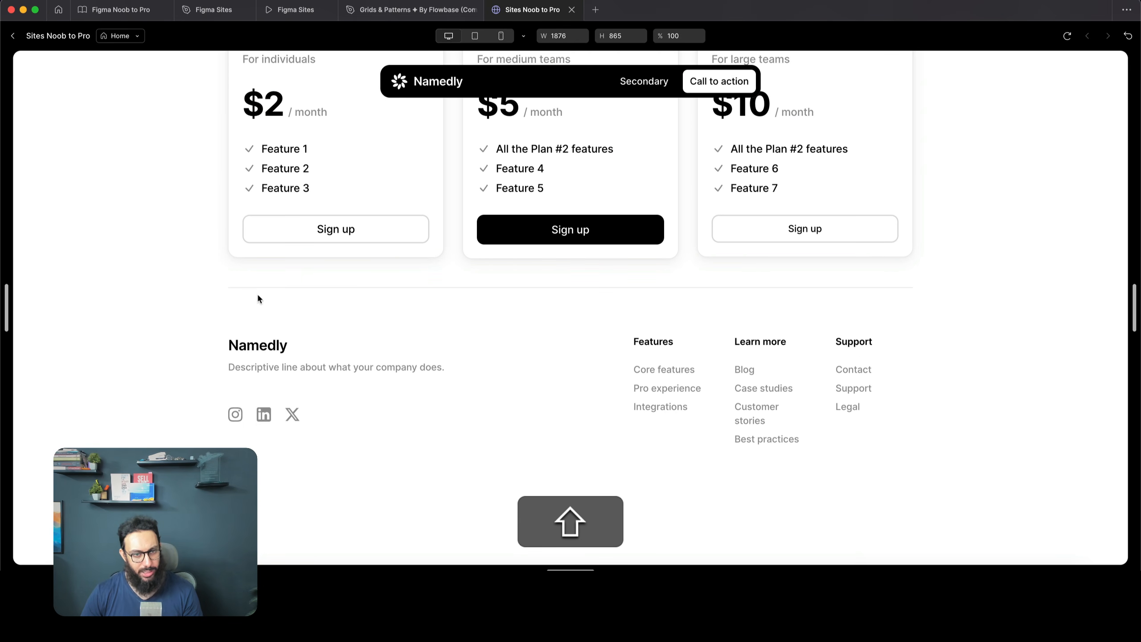
pyautogui.hotkey('shift', 'Escape')
pyautogui.press('shift+super+z')
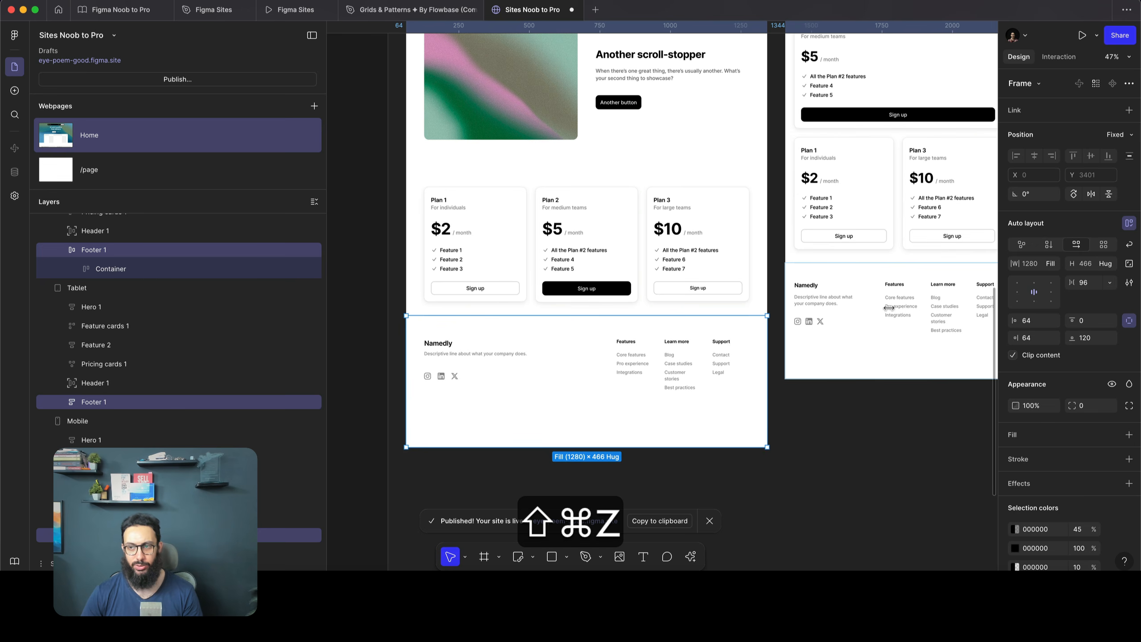
# Add a maximum width of 1152 to the Container frame inside the Desktop Footer 1 section
pyautogui.keyDown('shift'); pyautogui.click(548, 340); pyautogui.keyUp('shift')
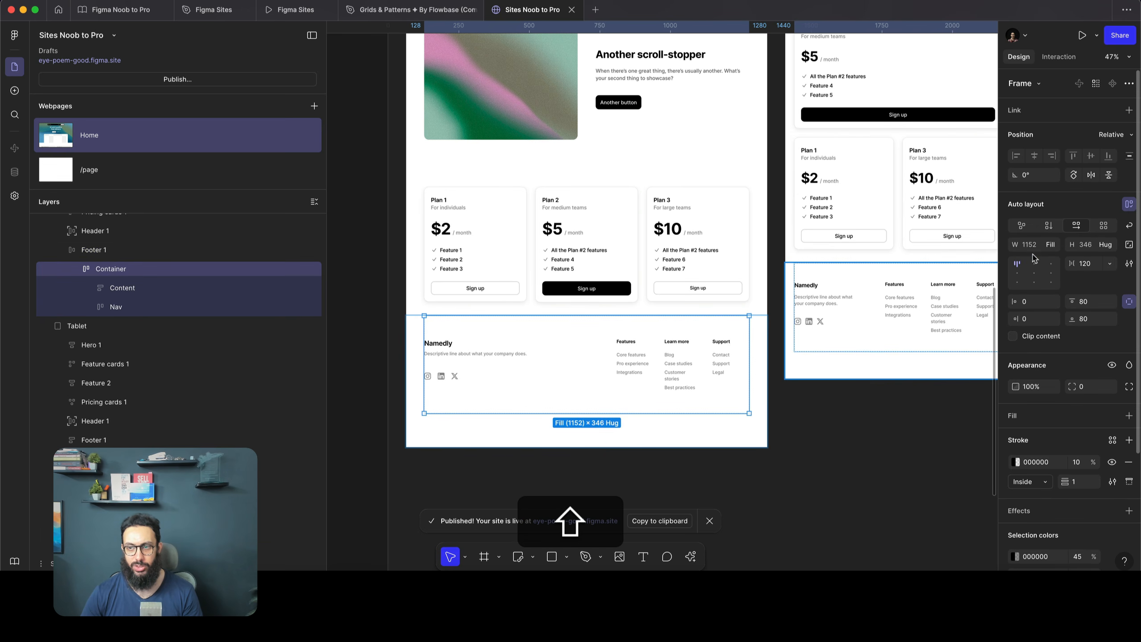
pyautogui.click(1052, 246)
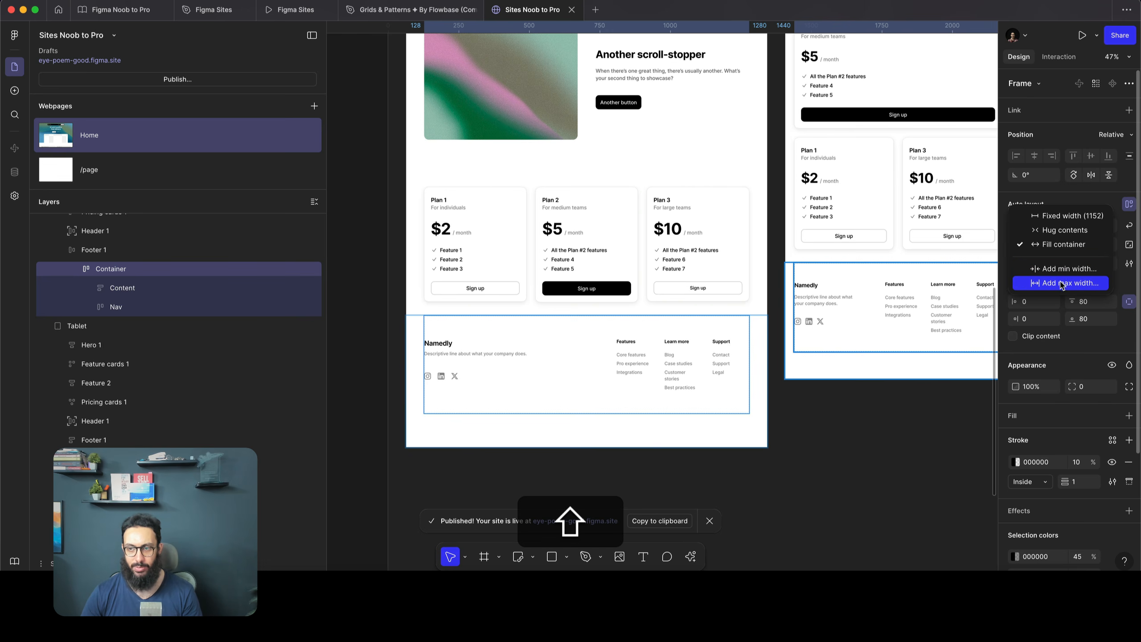
pyautogui.click(1058, 282)
pyautogui.press('shift+super+v')
pyautogui.press('super+Return')
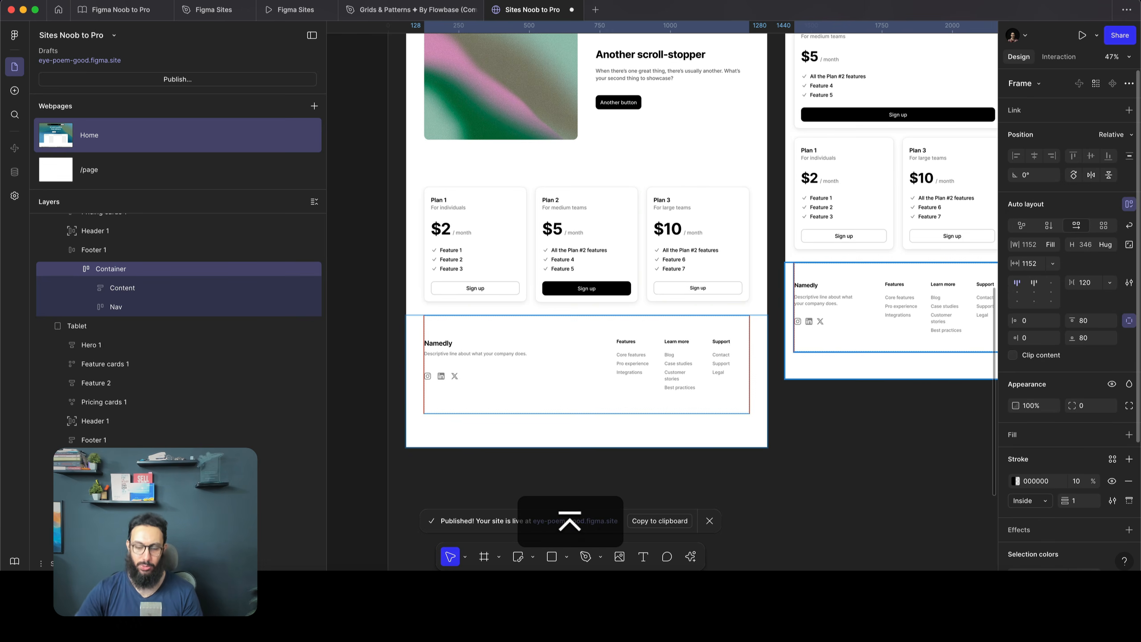
# Preview the Home page again and examine the footer's width and alignment at the bottom of the page
pyautogui.hotkey('shift', 'space')
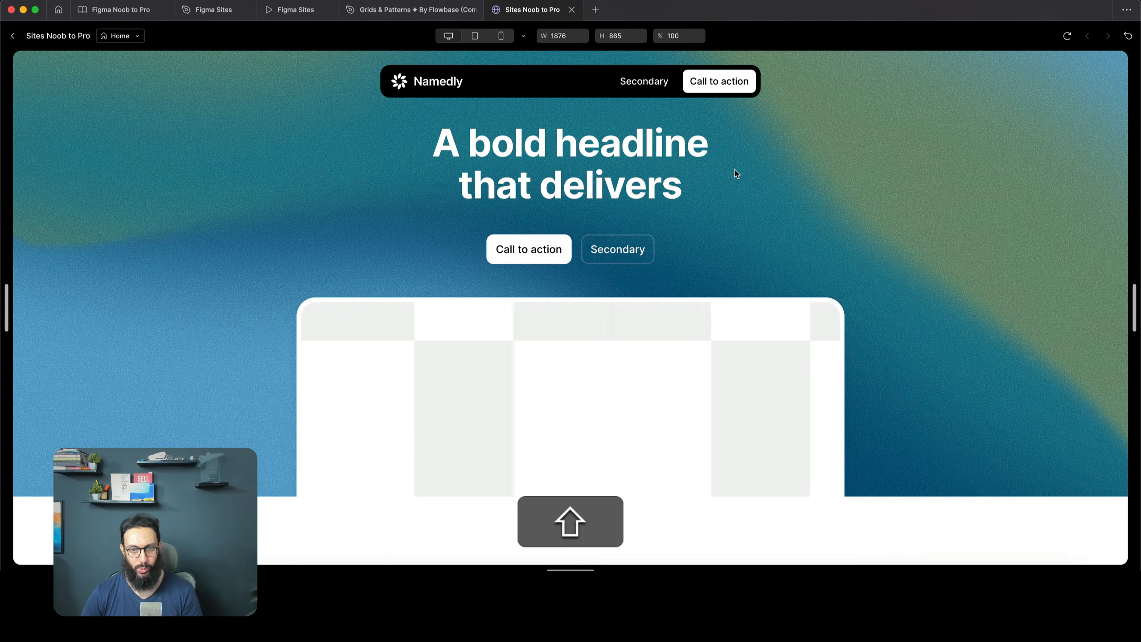
pyautogui.scroll(-20, 735, 173)
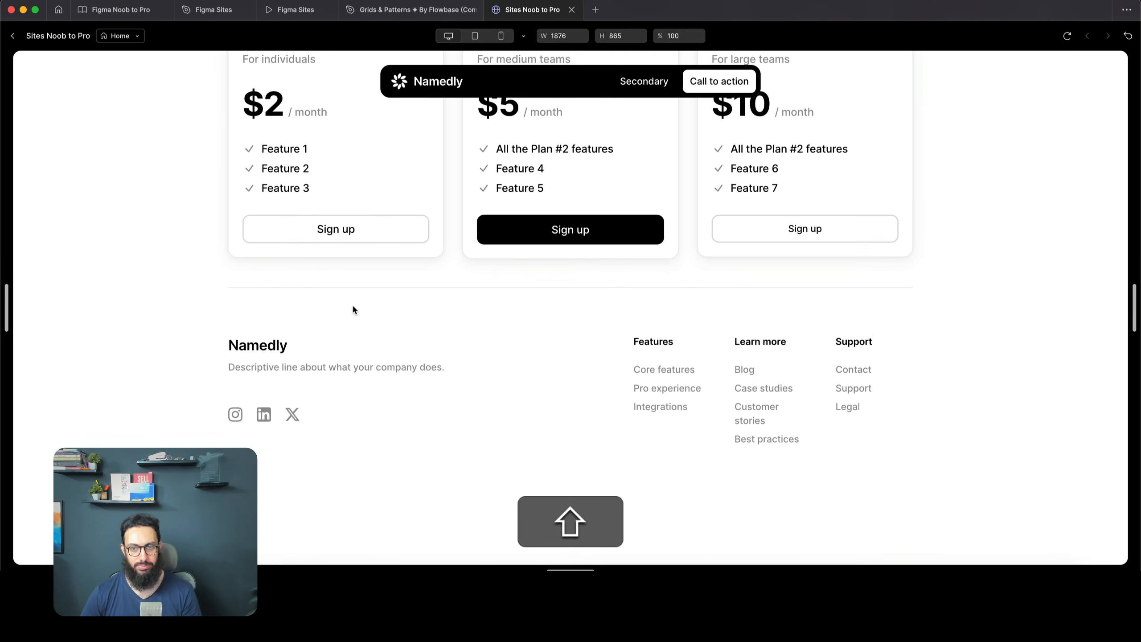
pyautogui.hotkey('shift', 'space')
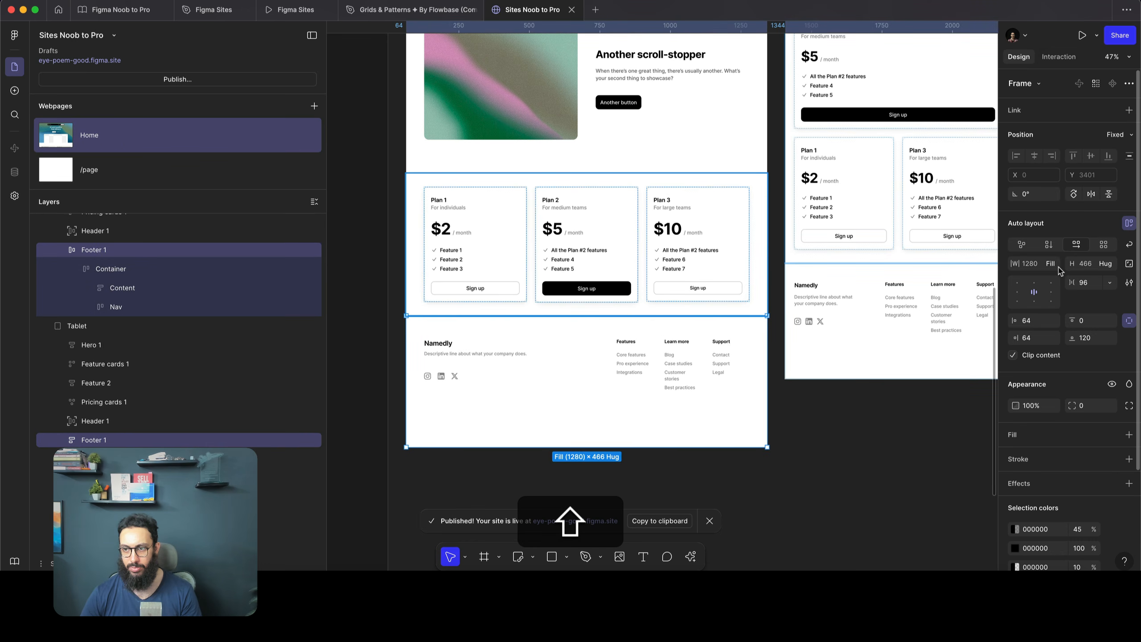
# Remove the maximum width from the Desktop Footer 1 section and preview the Home page down to the footer
pyautogui.click(1053, 264)
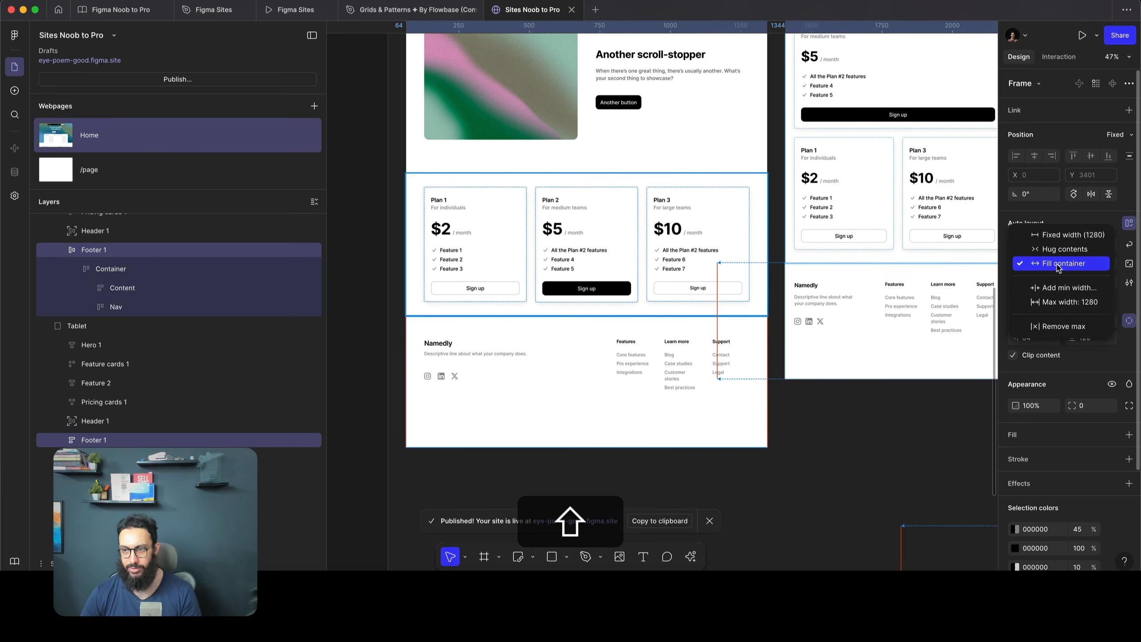
pyautogui.click(1065, 326)
pyautogui.hotkey('shift', 'space')
pyautogui.scroll(-15, 784, 198)
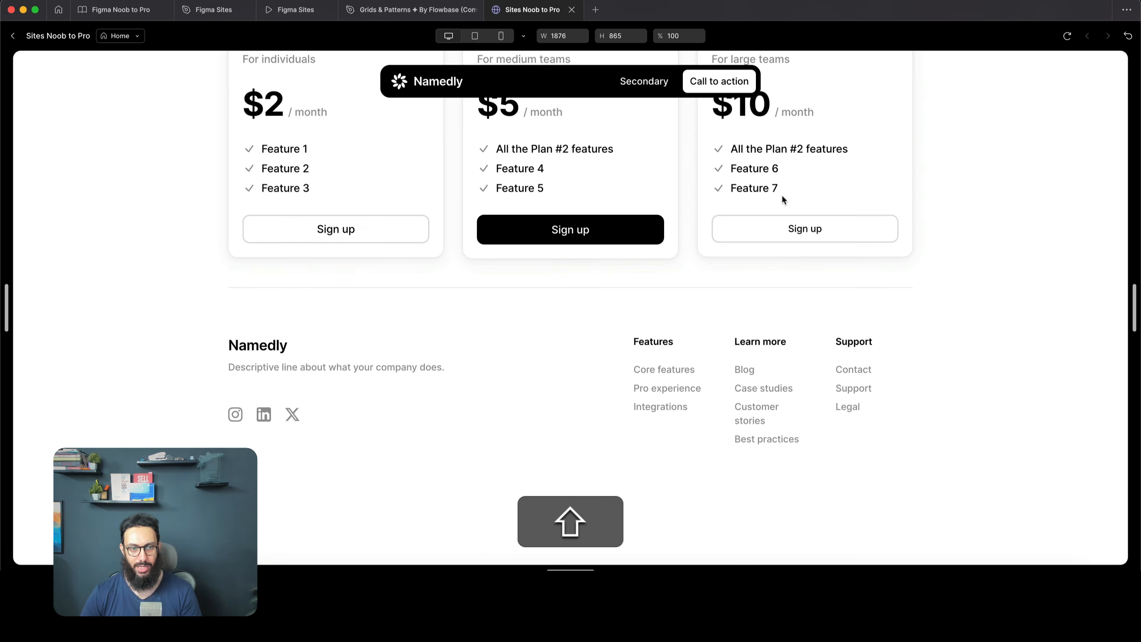
pyautogui.hotkey('shift', 'space')
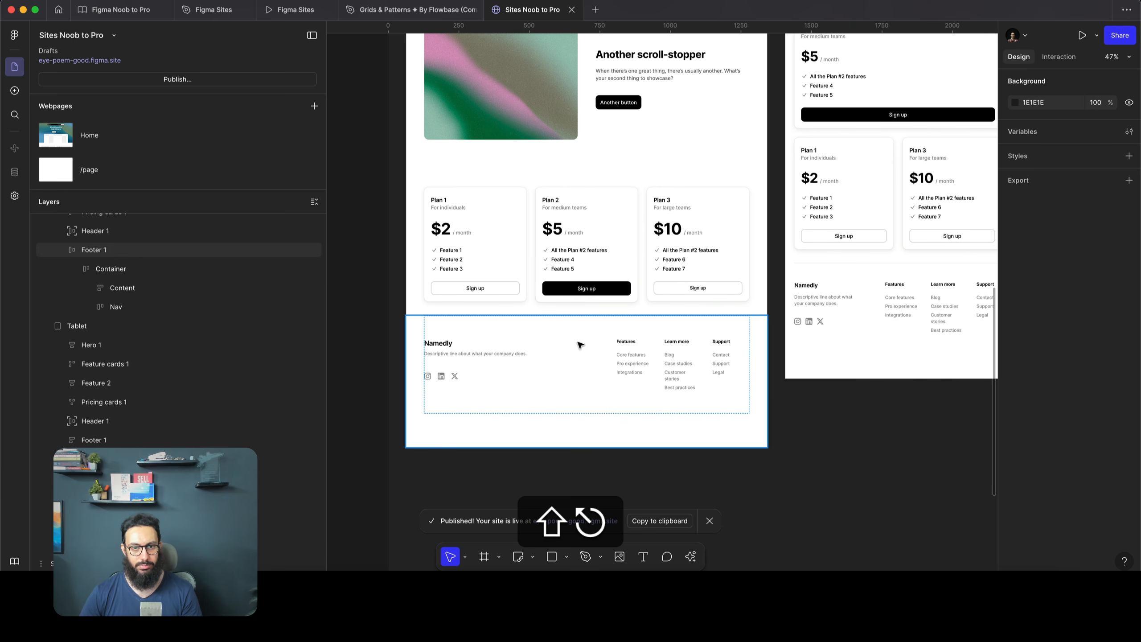
pyautogui.click(427, 365)
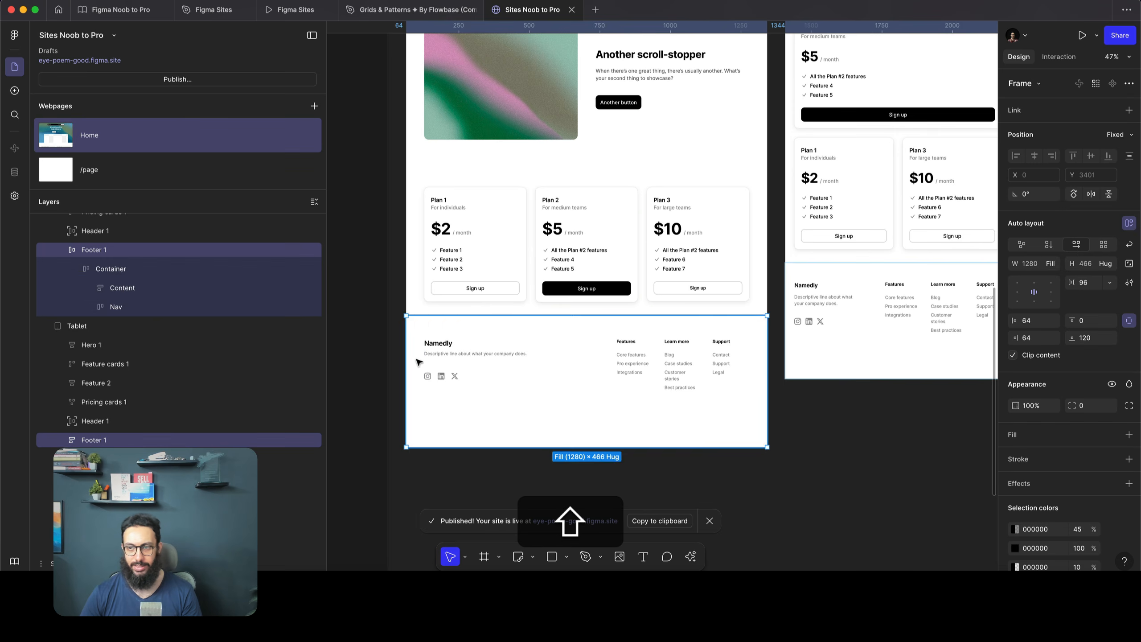
pyautogui.click(1057, 264)
pyautogui.hotkey('shift', 'Escape')
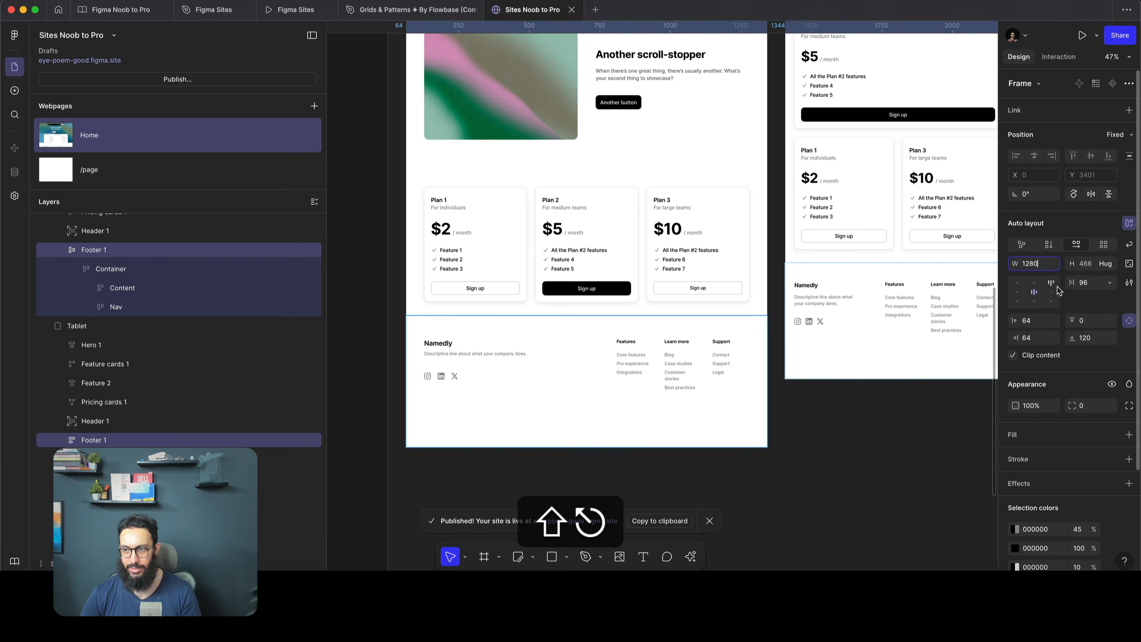
pyautogui.click(1054, 266)
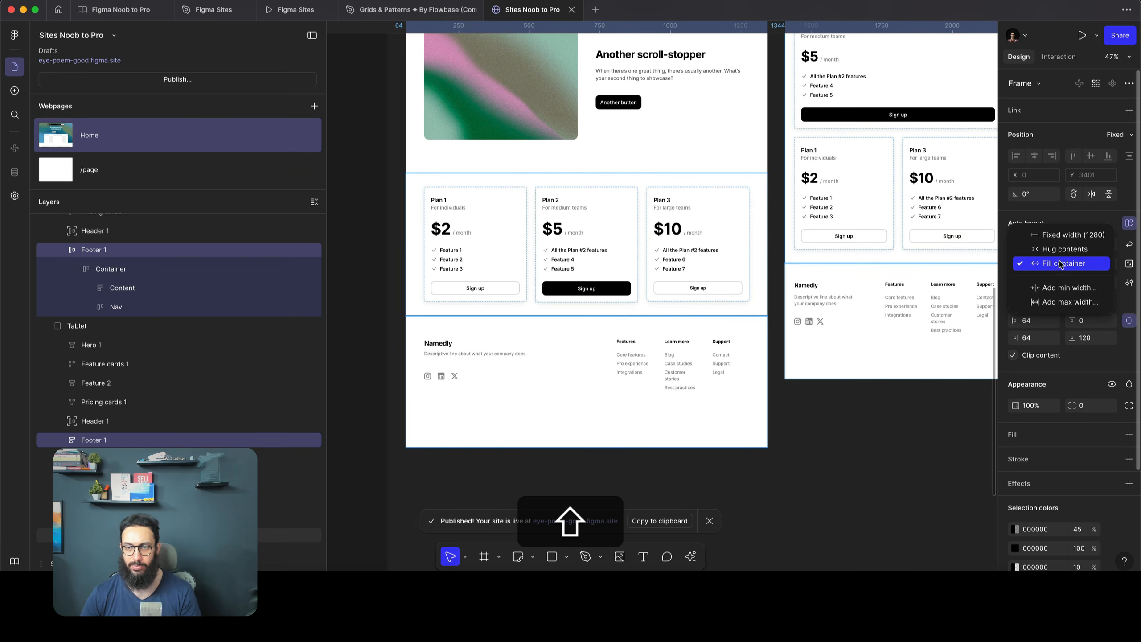
pyautogui.click(1060, 264)
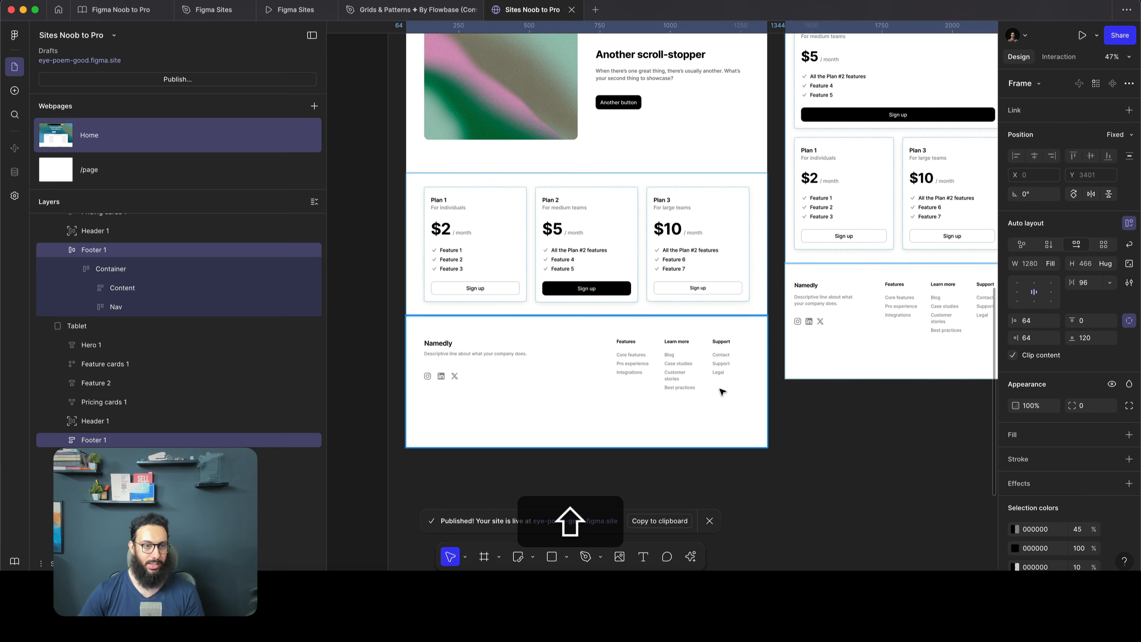
# Move the 000000, 10% inside stroke from the Container frame to its parent Footer 1 section in the Desktop breakpoint
pyautogui.scroll(3, 135, 315)
pyautogui.click(99, 344)
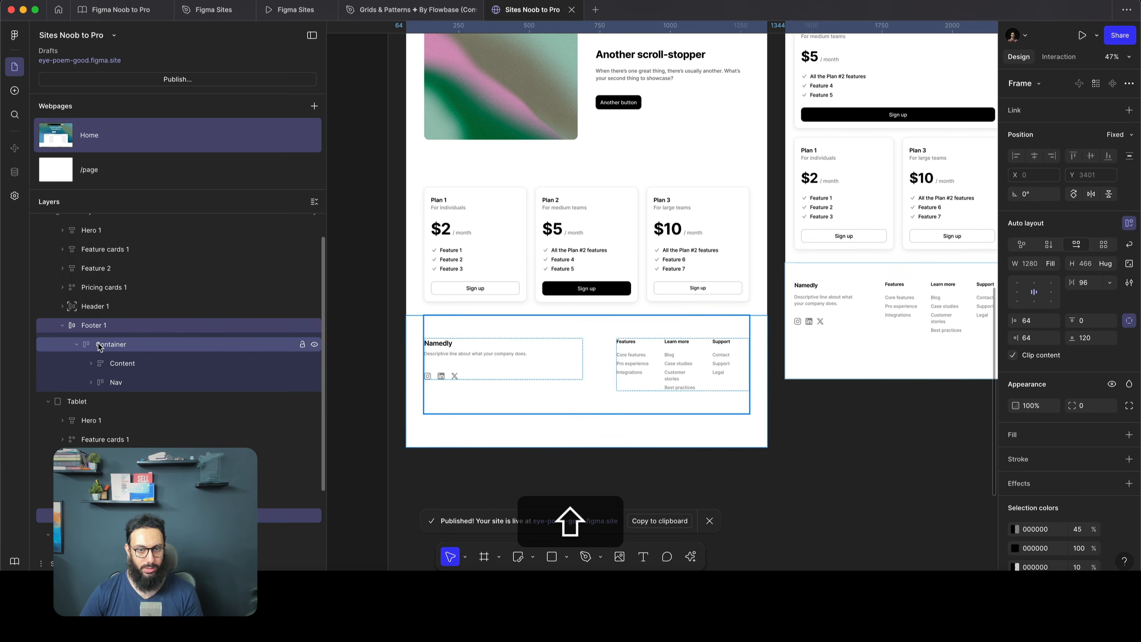
pyautogui.click(98, 345)
pyautogui.scroll(8, 457, 334)
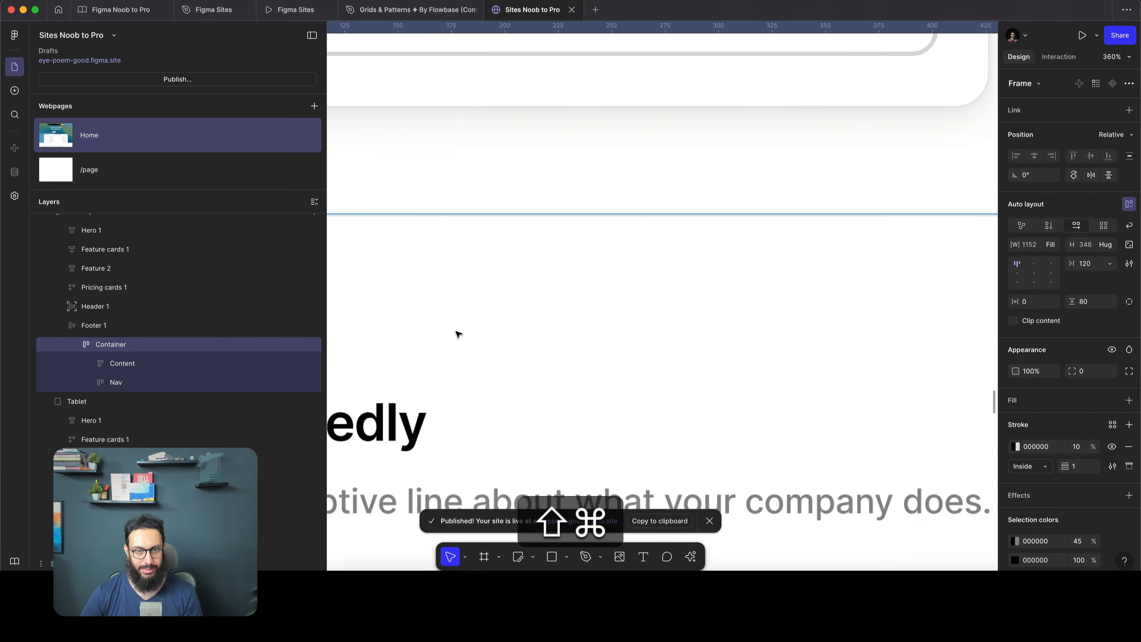
pyautogui.hscroll(-6, 457, 333)
pyautogui.scroll(-10, 457, 334)
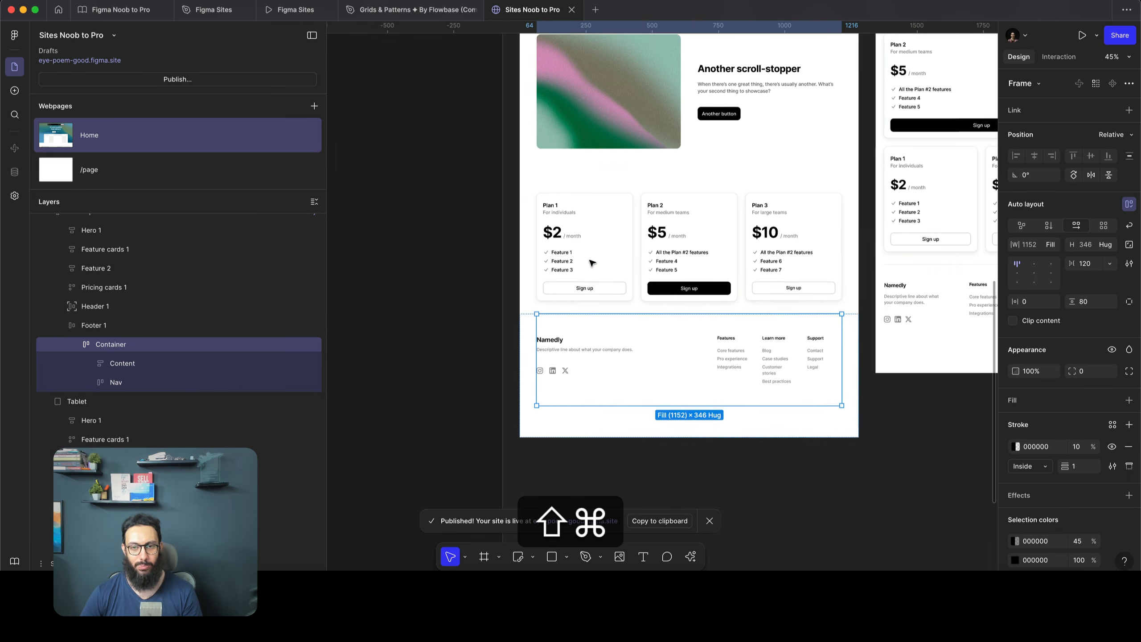
pyautogui.scroll(2, 528, 374)
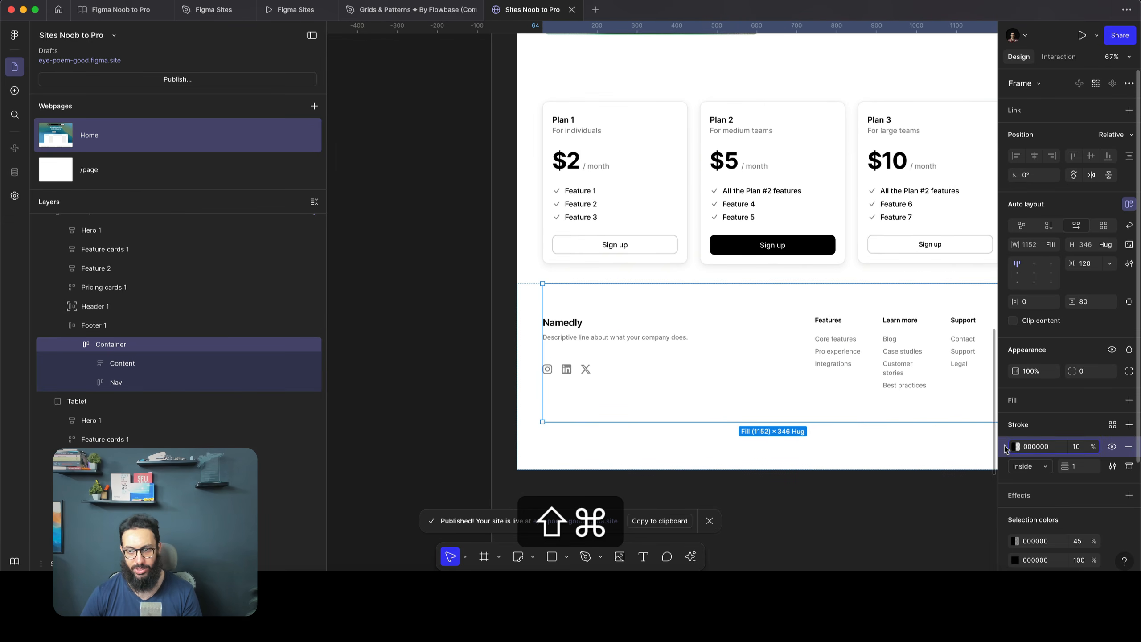
pyautogui.click(1129, 446)
pyautogui.click(288, 326)
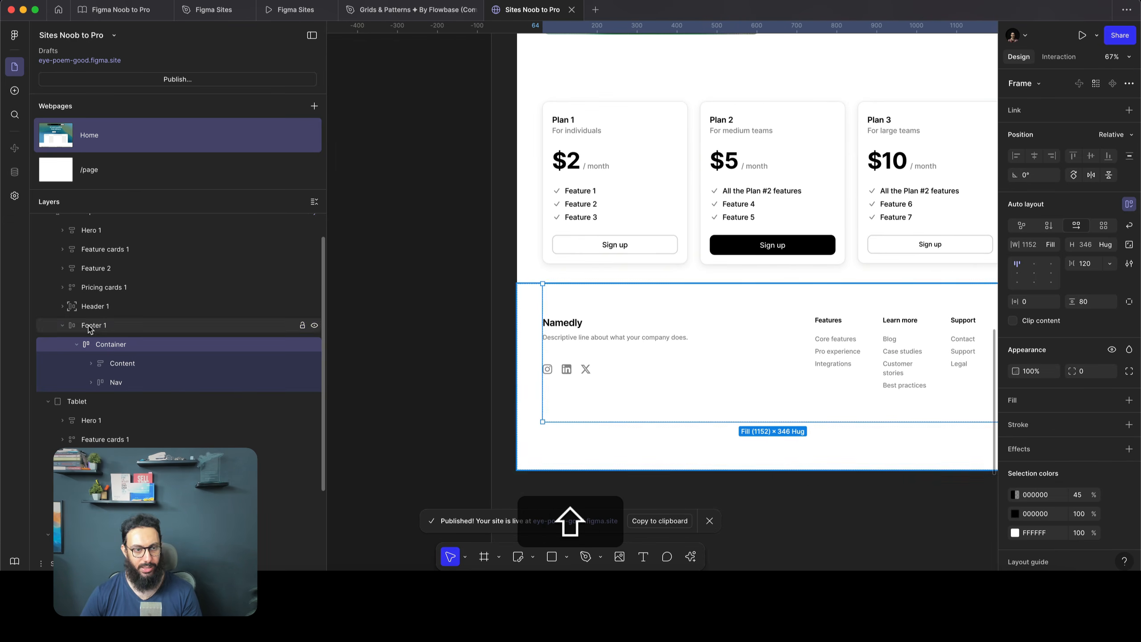
pyautogui.press('shift+super+v')
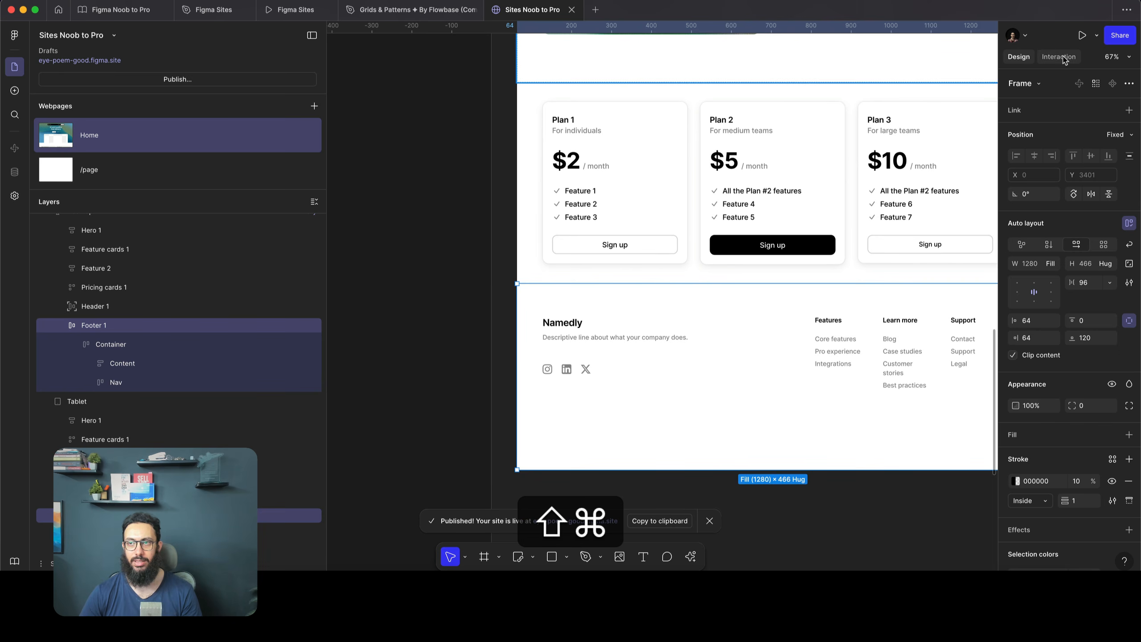
# Preview the Home page, check the footer's divider line, and test the layout at phone and wide desktop widths before returning to the editor
pyautogui.click(1082, 36)
pyautogui.scroll(-15, 744, 247)
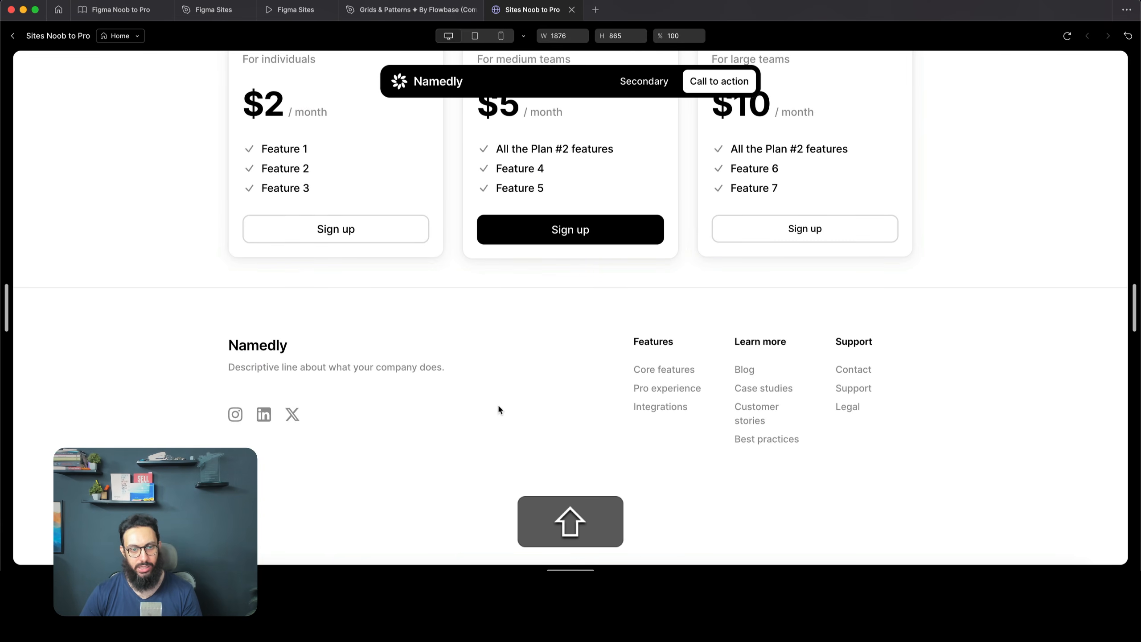
pyautogui.scroll(2, 737, 409)
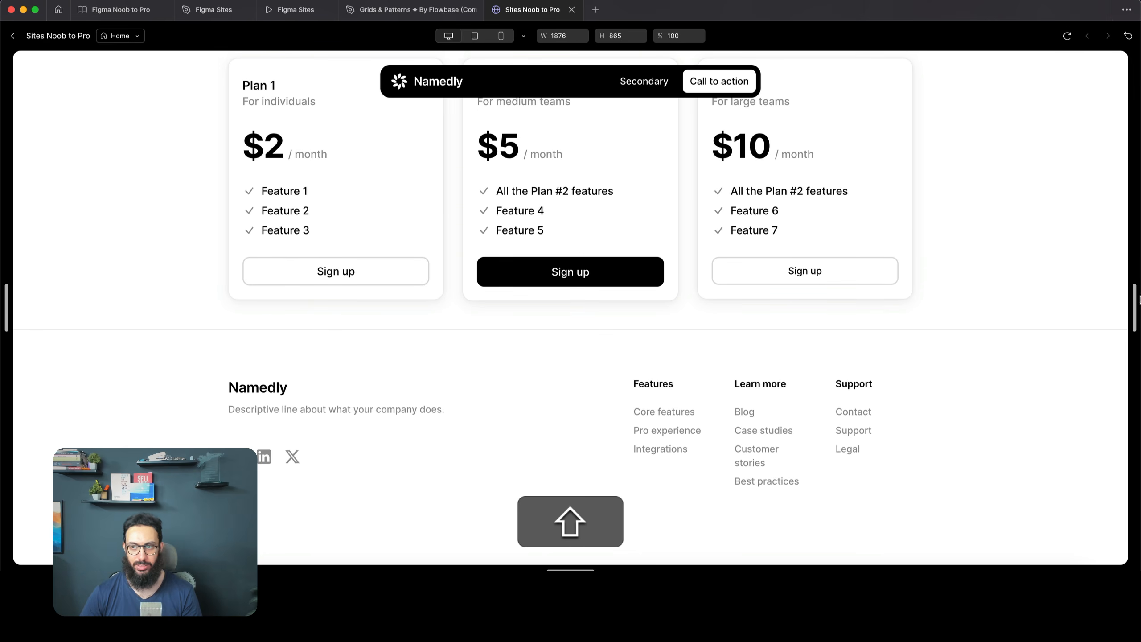
pyautogui.moveTo(1134, 300); pyautogui.dragTo(588, 291)
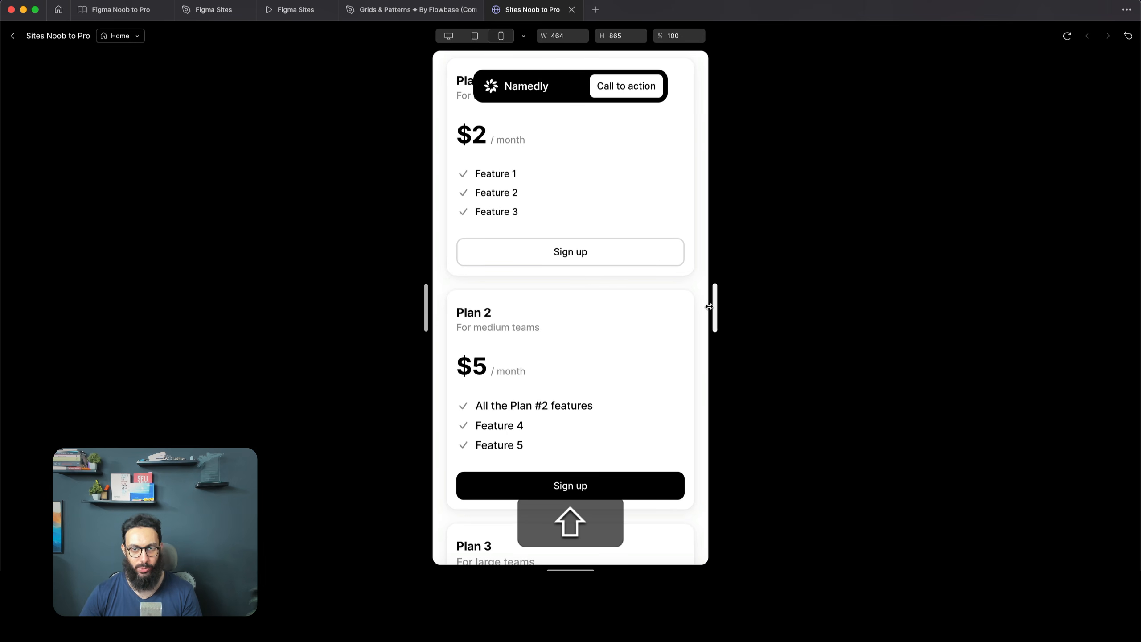
pyautogui.scroll(15, 588, 290)
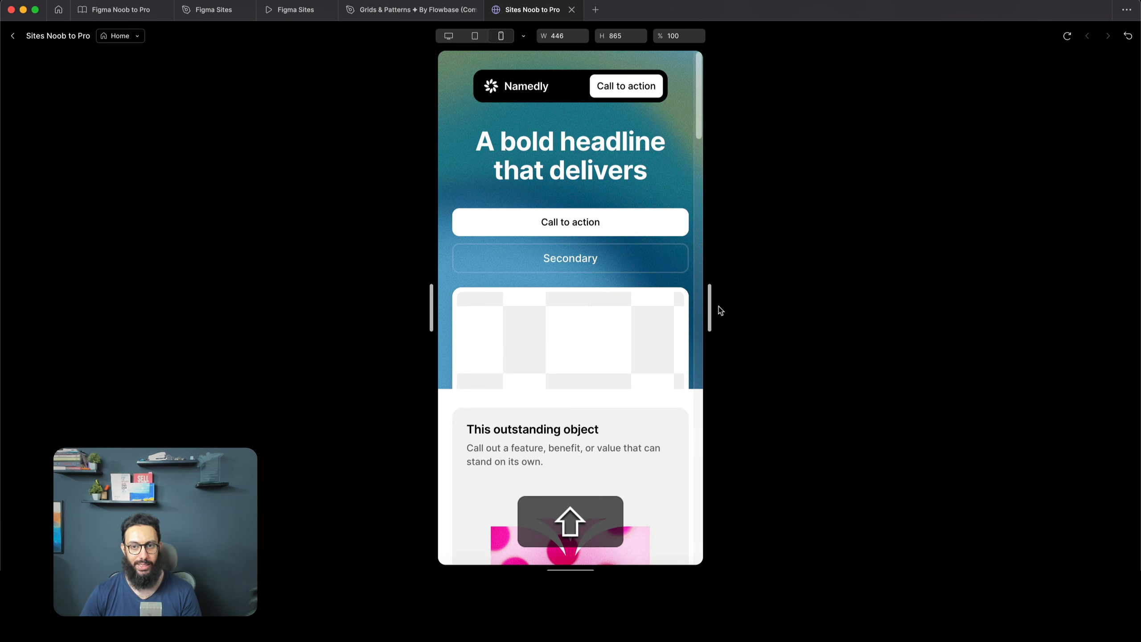
pyautogui.moveTo(718, 307); pyautogui.dragTo(1063, 313)
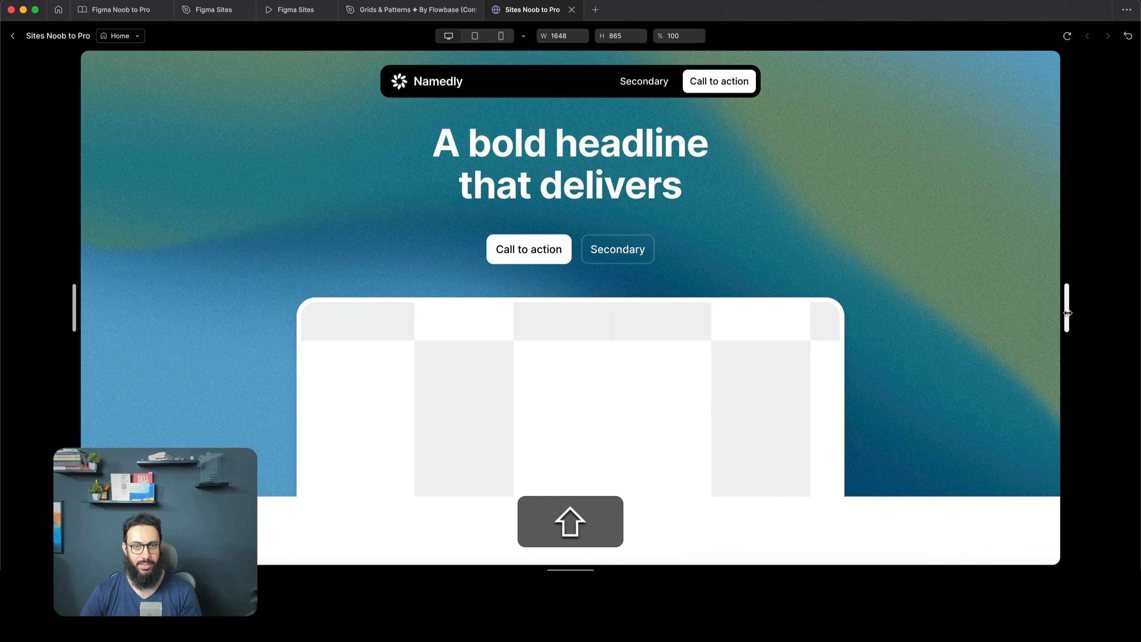
pyautogui.hotkey('shift', 'Escape')
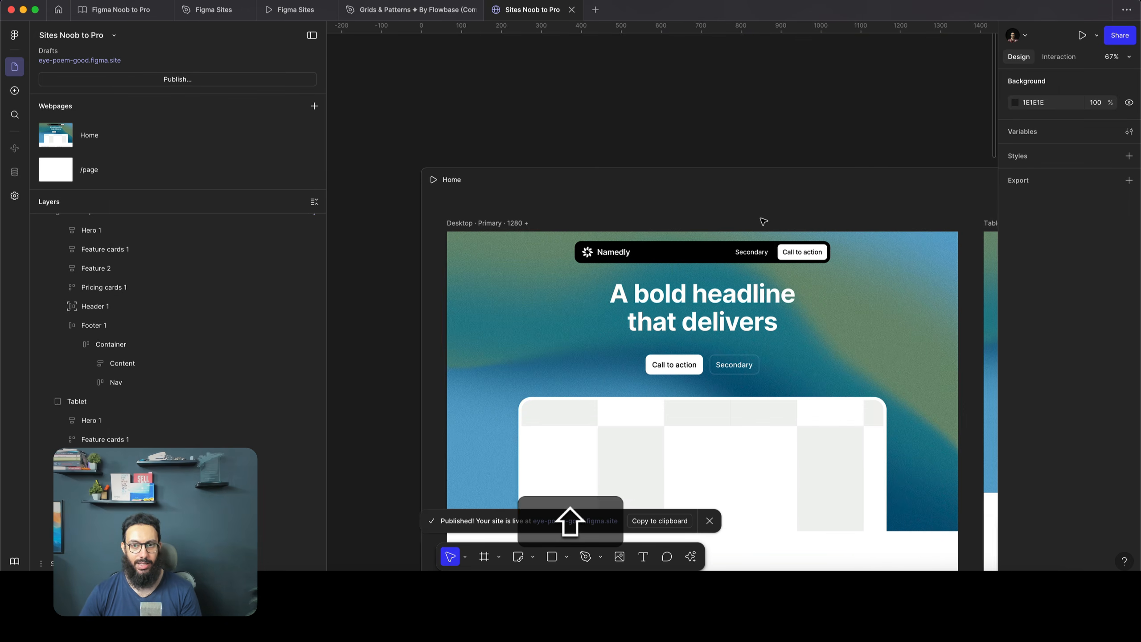
# Compare the header's Menu frame across the Desktop, Tablet and Mobile breakpoints
pyautogui.doubleClick(690, 259)
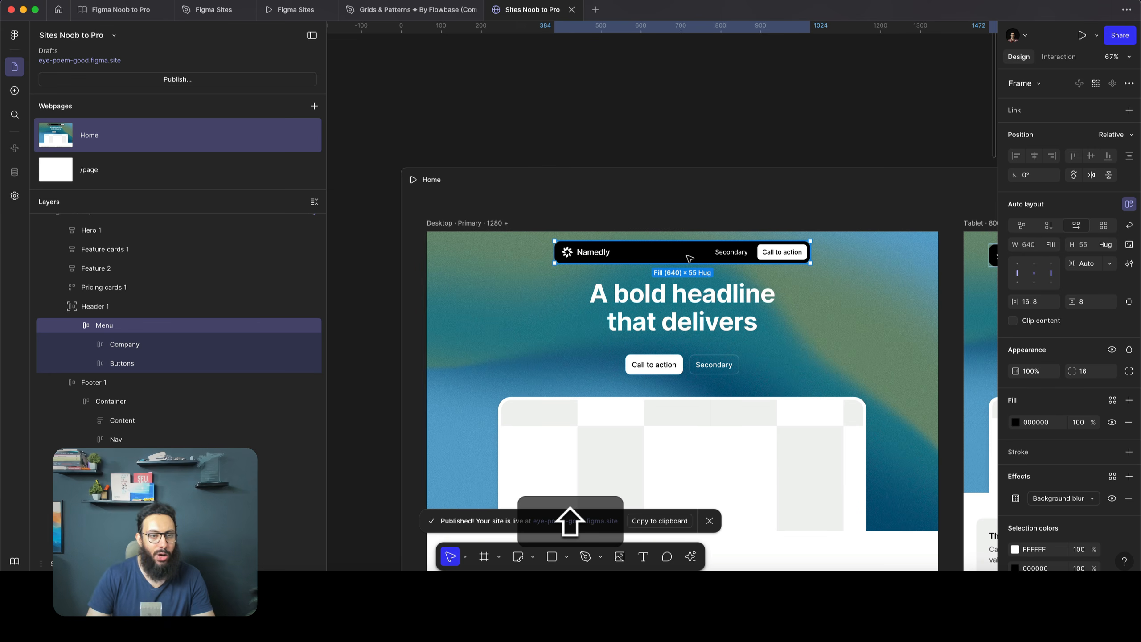
pyautogui.hscroll(10, 719, 278)
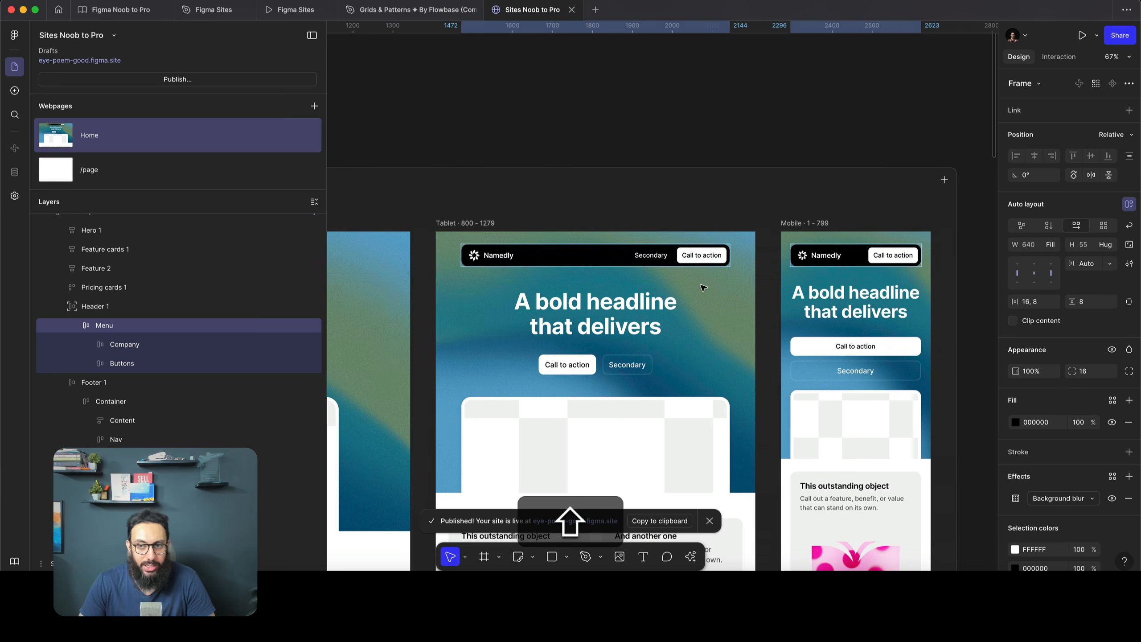
pyautogui.click(831, 263)
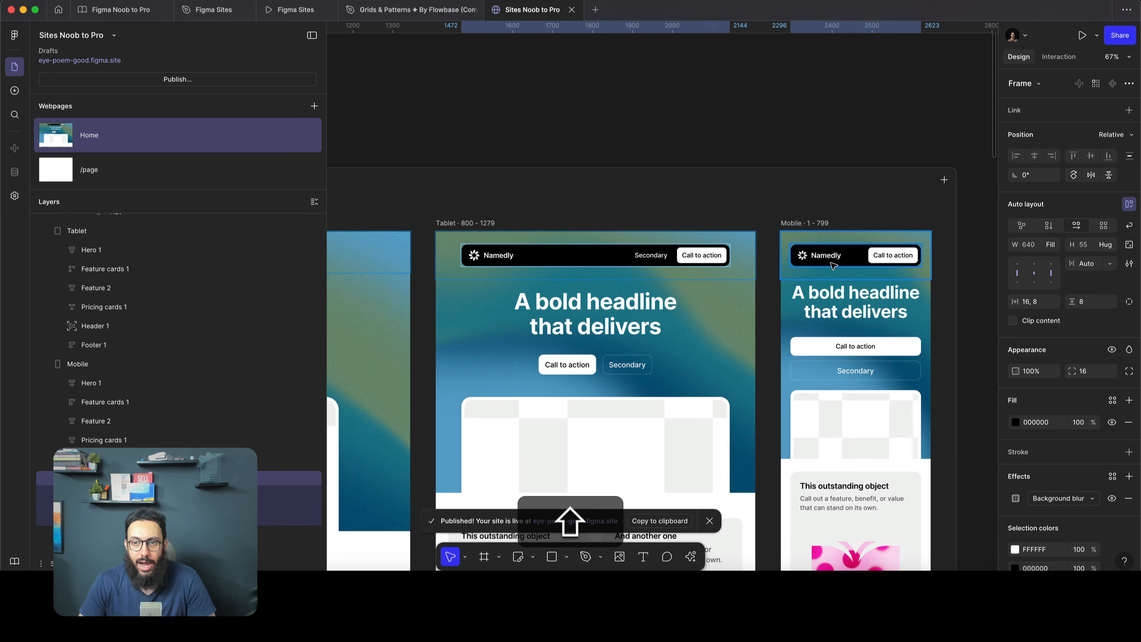
pyautogui.click(865, 263)
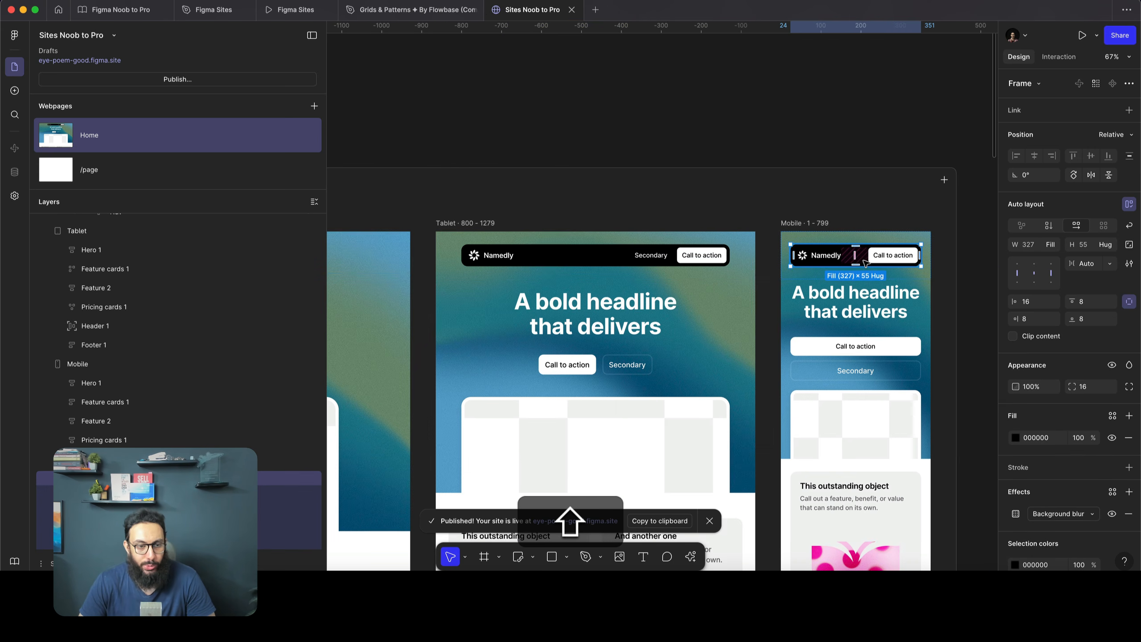
pyautogui.click(560, 260)
pyautogui.hscroll(-5, 559, 262)
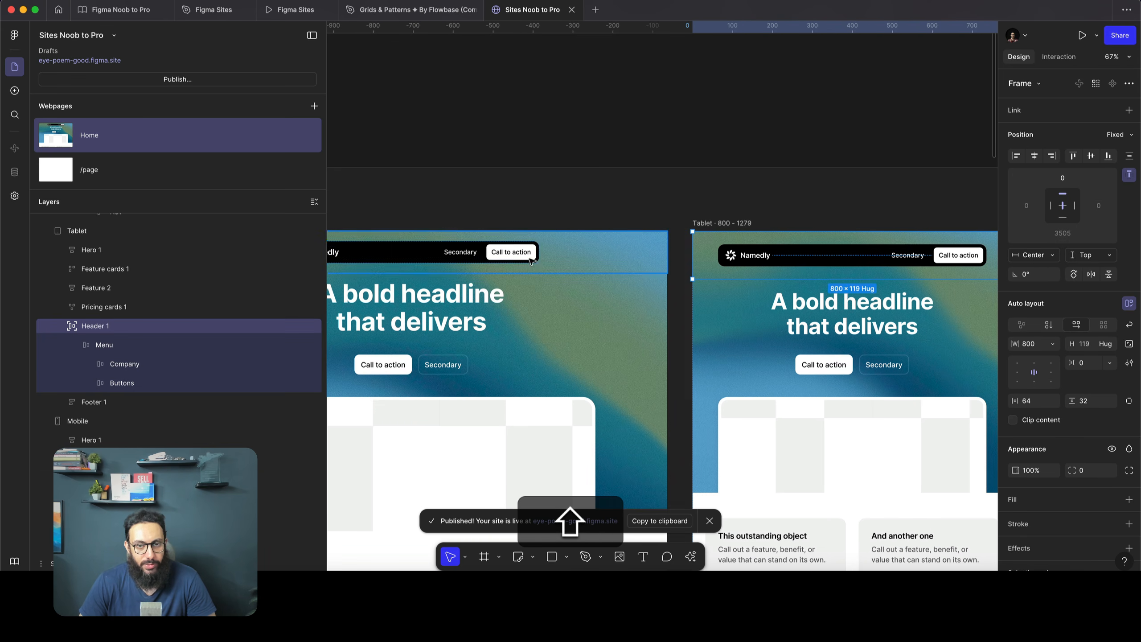
pyautogui.keyDown('super'); pyautogui.click(419, 255); pyautogui.keyUp('super')
pyautogui.hscroll(-2, 419, 255)
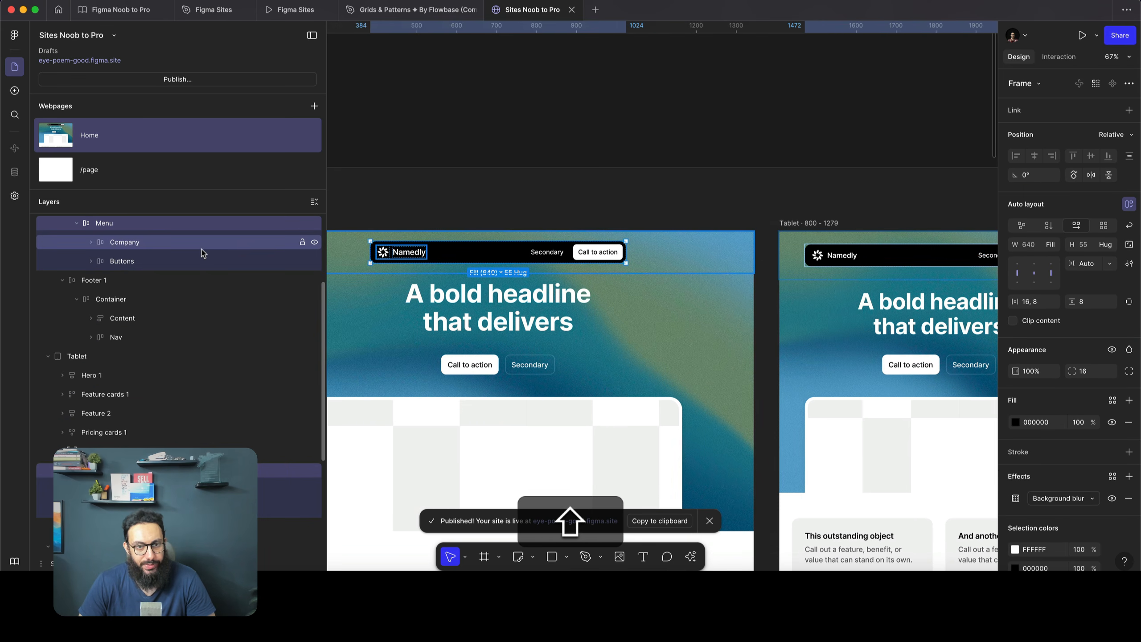
# Examine the Buttons frame in the Desktop header and the individual button layers inside the Mobile header
pyautogui.click(198, 261)
pyautogui.hscroll(10, 564, 283)
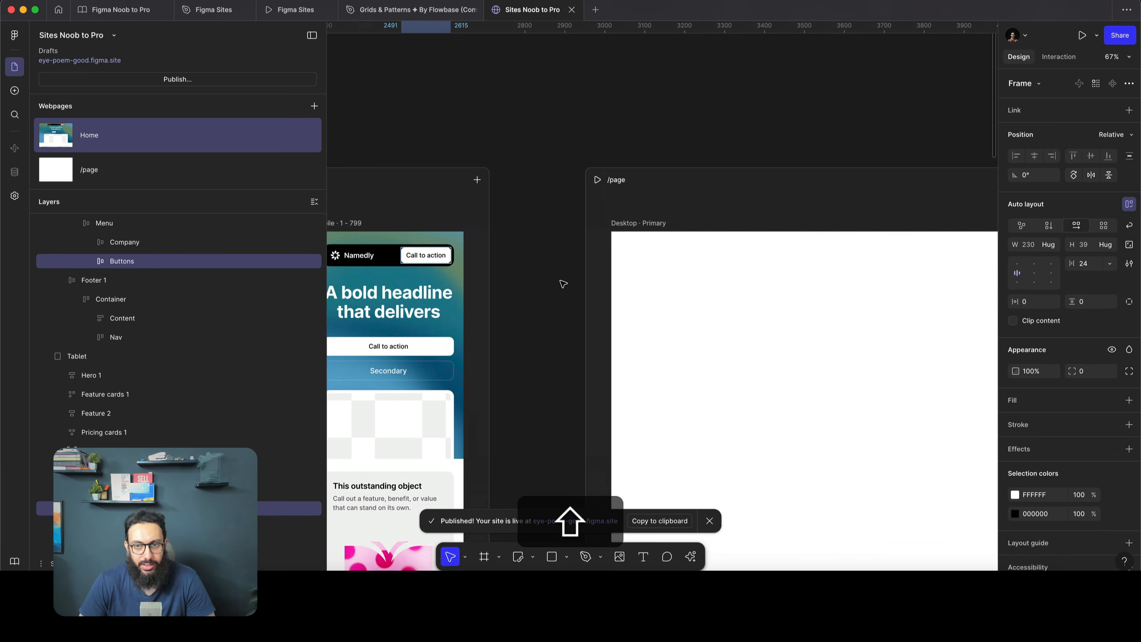
pyautogui.hscroll(-8, 563, 283)
pyautogui.scroll(5, 723, 259)
pyautogui.keyDown('super'); pyautogui.click(723, 260); pyautogui.keyUp('super')
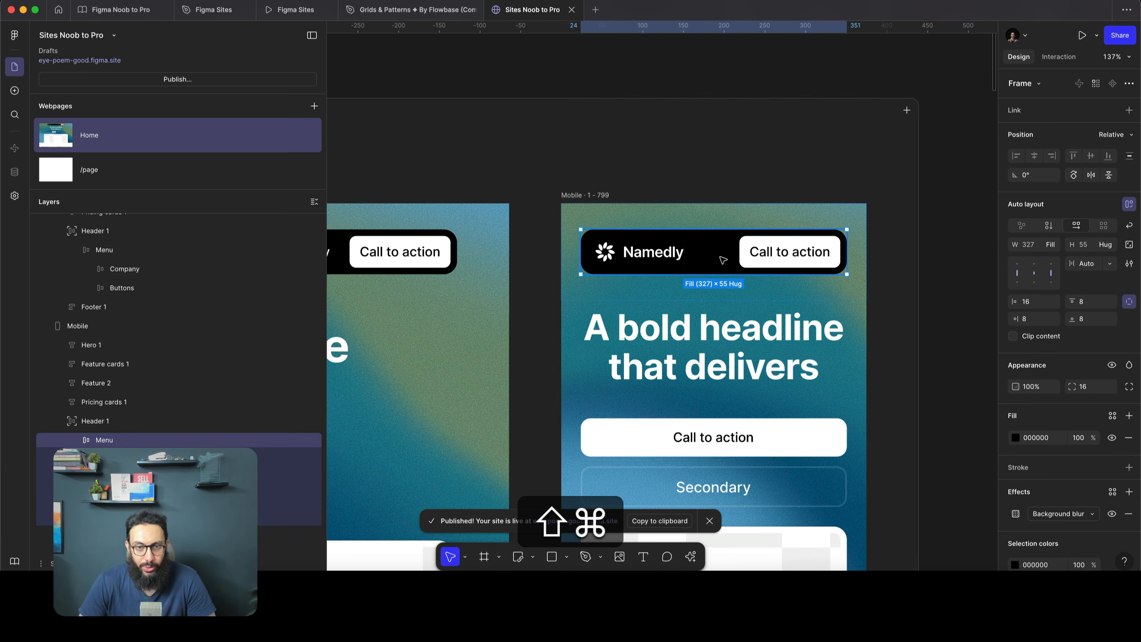
pyautogui.click(199, 459)
pyautogui.click(199, 516)
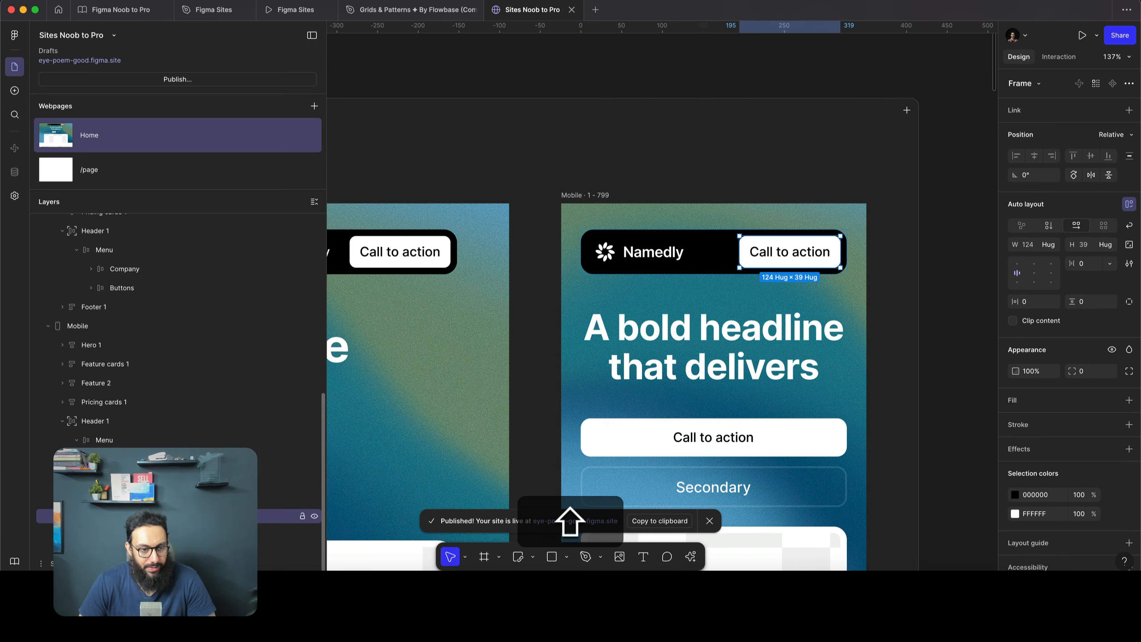
pyautogui.click(91, 517)
pyautogui.scroll(-2, 199, 478)
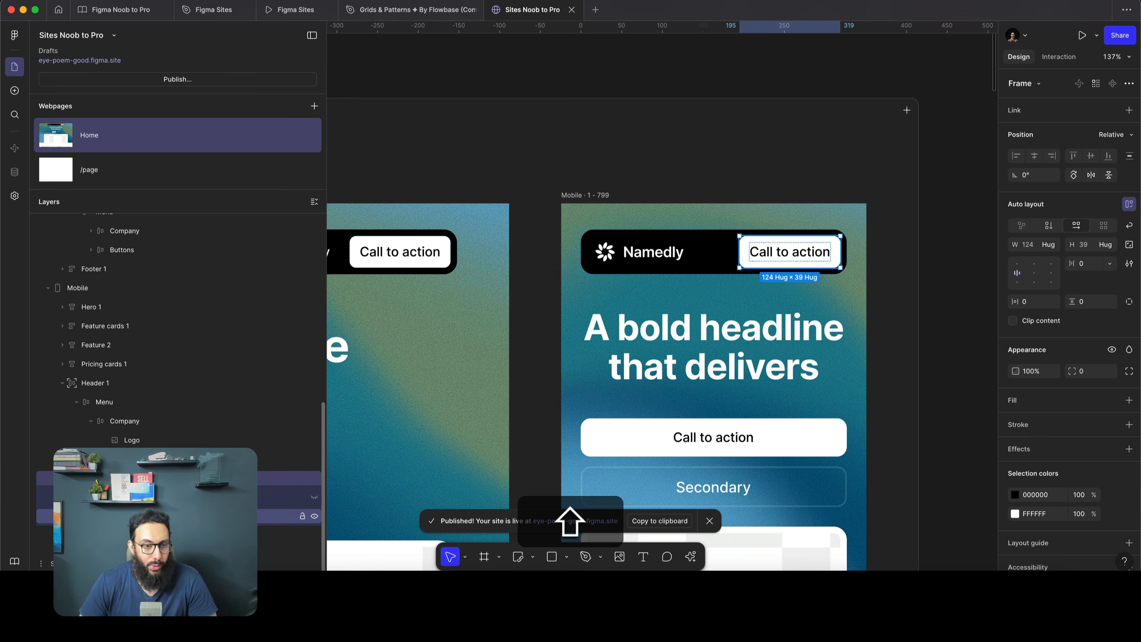
pyautogui.click(199, 516)
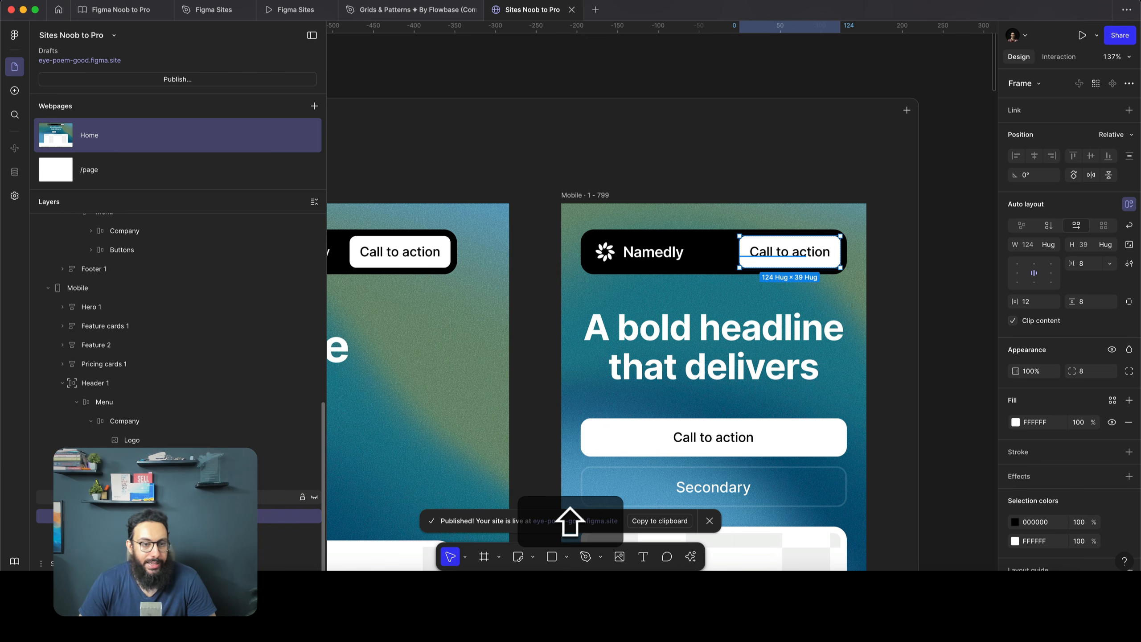
# Cut Header 1 out of the Home page so it is removed from every breakpoint
pyautogui.scroll(-8, 543, 298)
pyautogui.scroll(5, 584, 279)
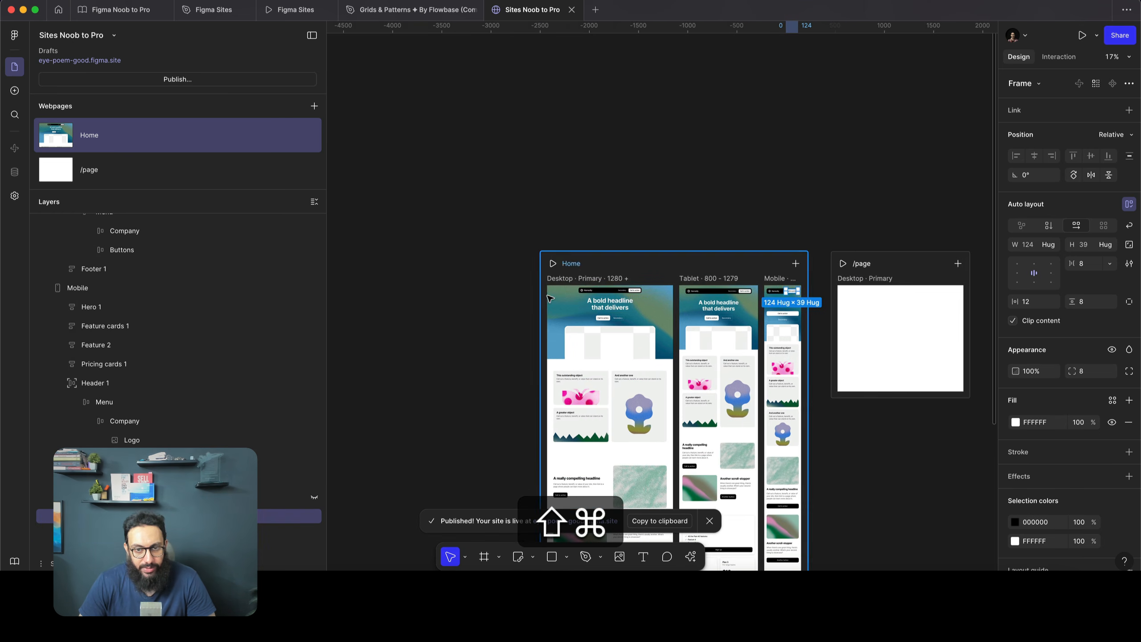
pyautogui.click(604, 289)
pyautogui.press('super+shift+x')
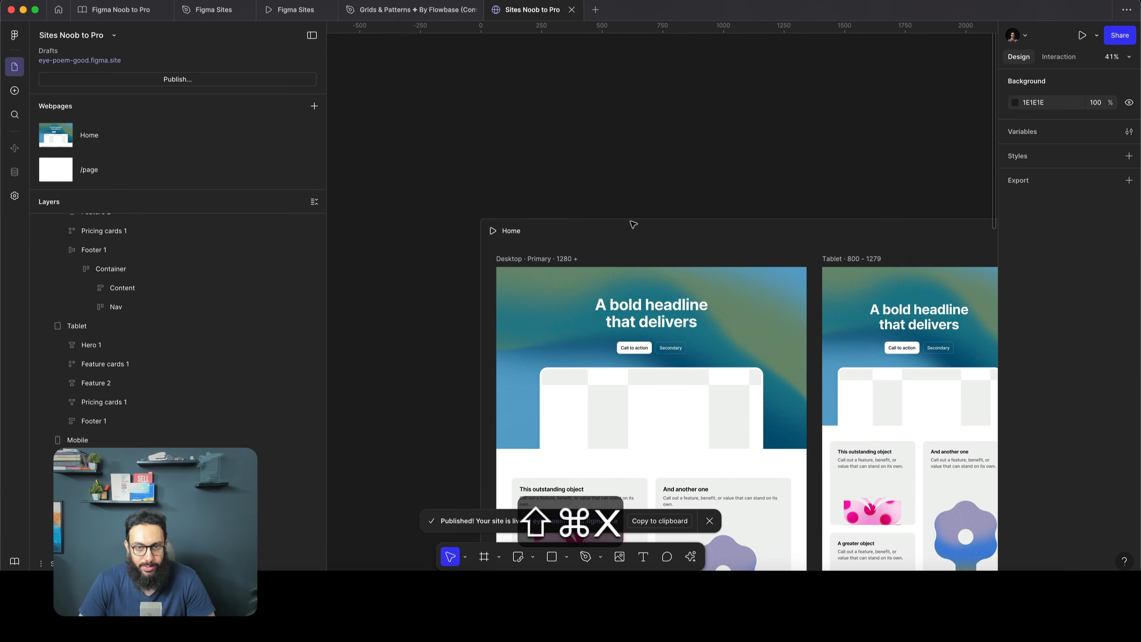
# Try pasting the cut header back into the Desktop breakpoint and undo the paste
pyautogui.click(546, 259)
pyautogui.press('super+shift+v')
pyautogui.hscroll(5, 724, 262)
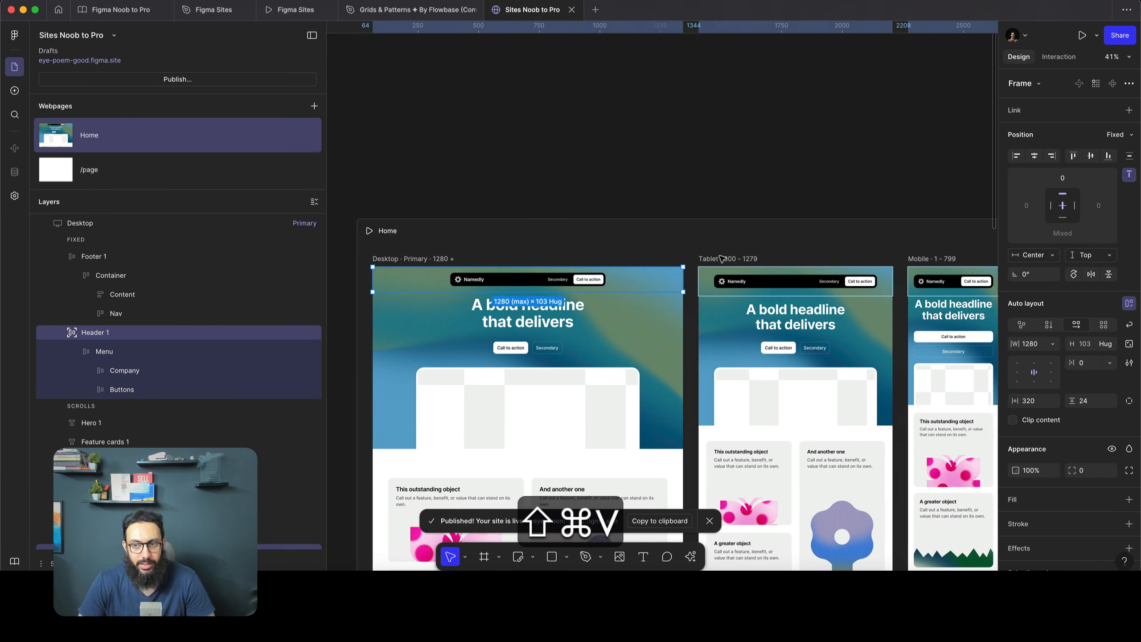
pyautogui.hscroll(2, 761, 264)
pyautogui.hscroll(-8, 771, 272)
pyautogui.press('super+z')
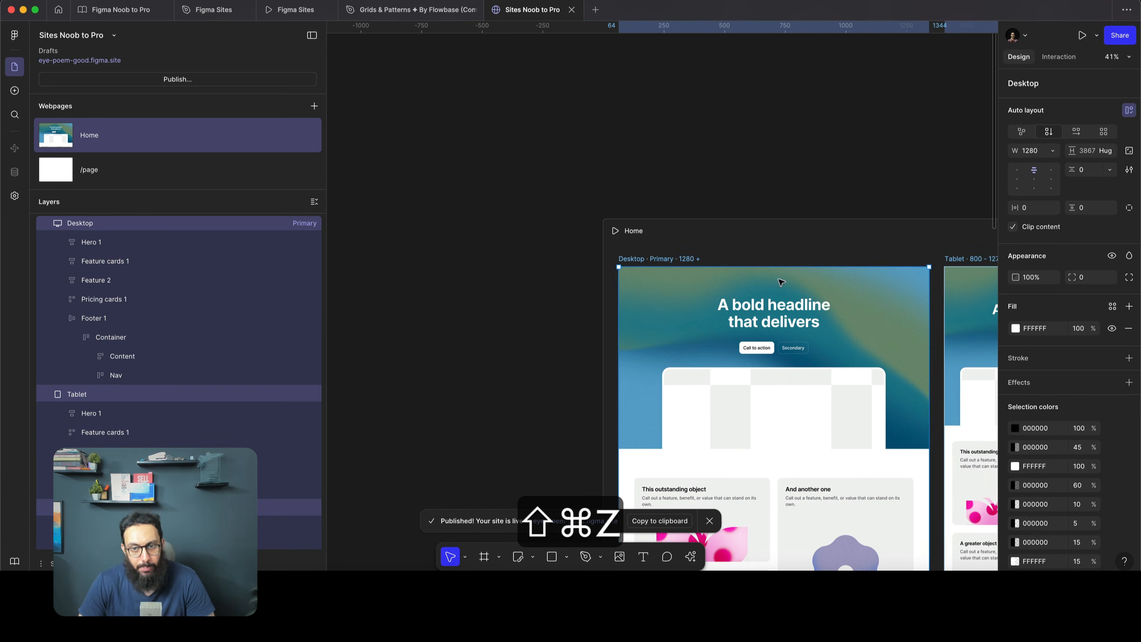
# Draw an empty frame about 1088 × 130 on the canvas above the Home page
pyautogui.hotkey('shift', 'f')
pyautogui.moveTo(631, 204); pyautogui.dragTo(895, 235)
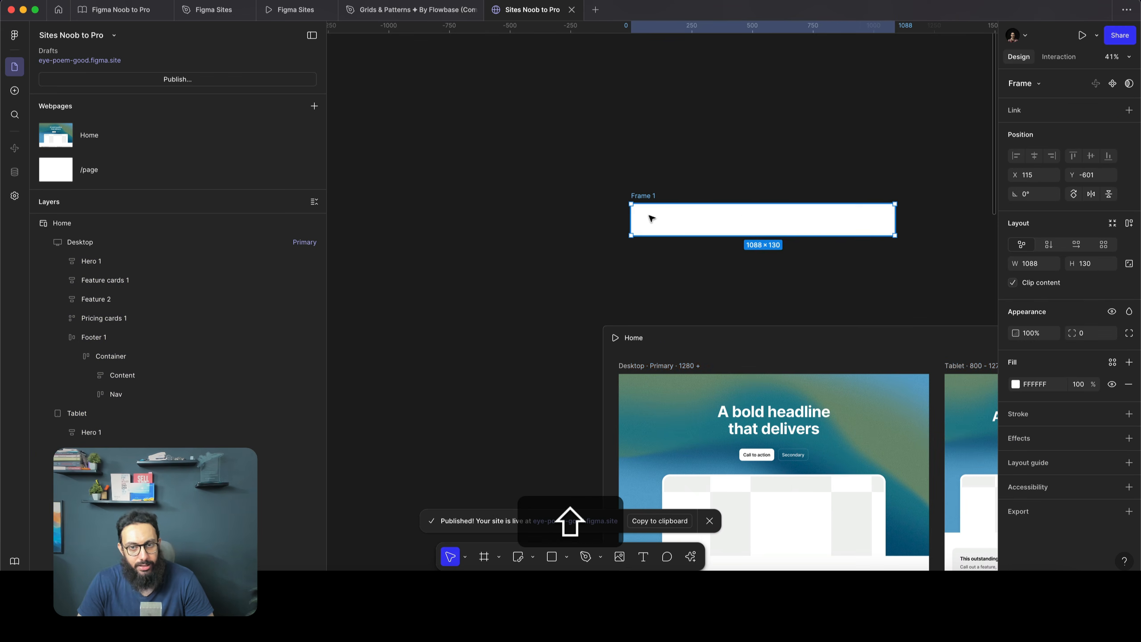
# Draw a small frame about 142 × 26 inside the empty frame, fill it red (CF0000), and add two matching copies further right
pyautogui.hotkey('shift', 'f')
pyautogui.moveTo(648, 217); pyautogui.dragTo(683, 228)
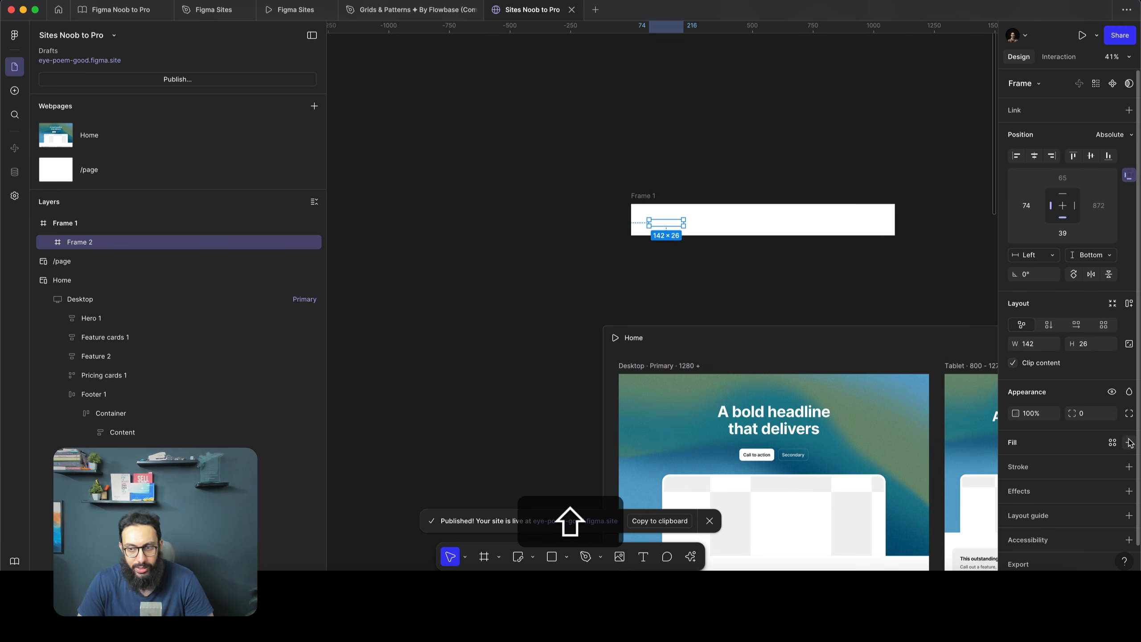
pyautogui.click(1129, 442)
pyautogui.press('Escape')
pyautogui.hotkey('shift', 'f')
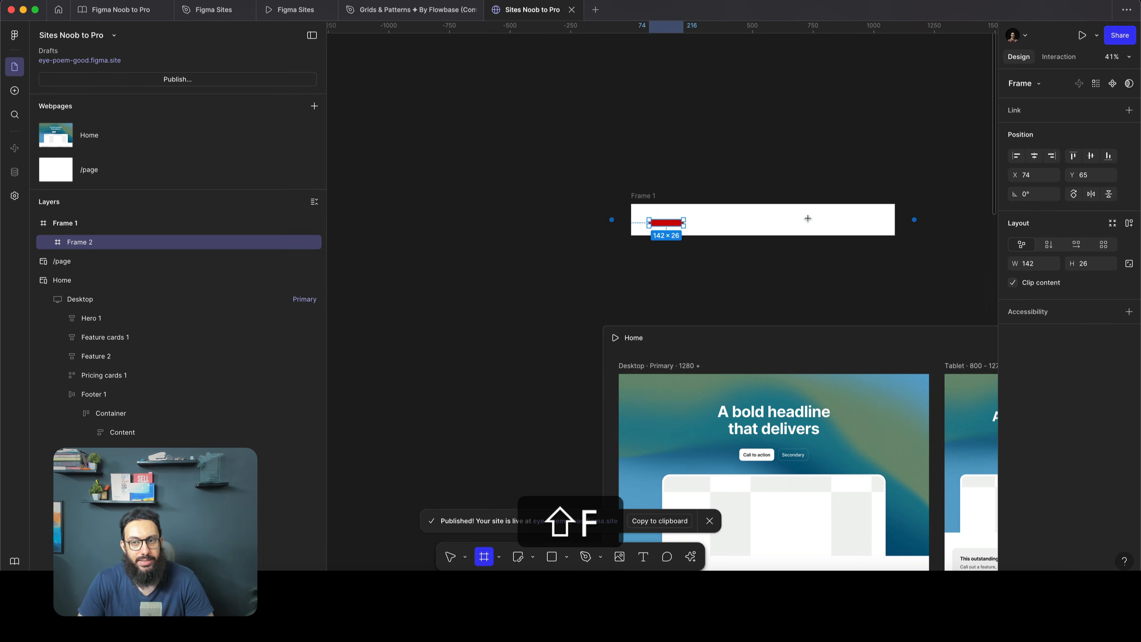
pyautogui.moveTo(808, 218); pyautogui.dragTo(845, 228)
pyautogui.moveTo(674, 224); pyautogui.dragTo(857, 224)
# Cut the white frame with its three red blocks and paste it into the Home page's Desktop breakpoint
pyautogui.click(671, 204)
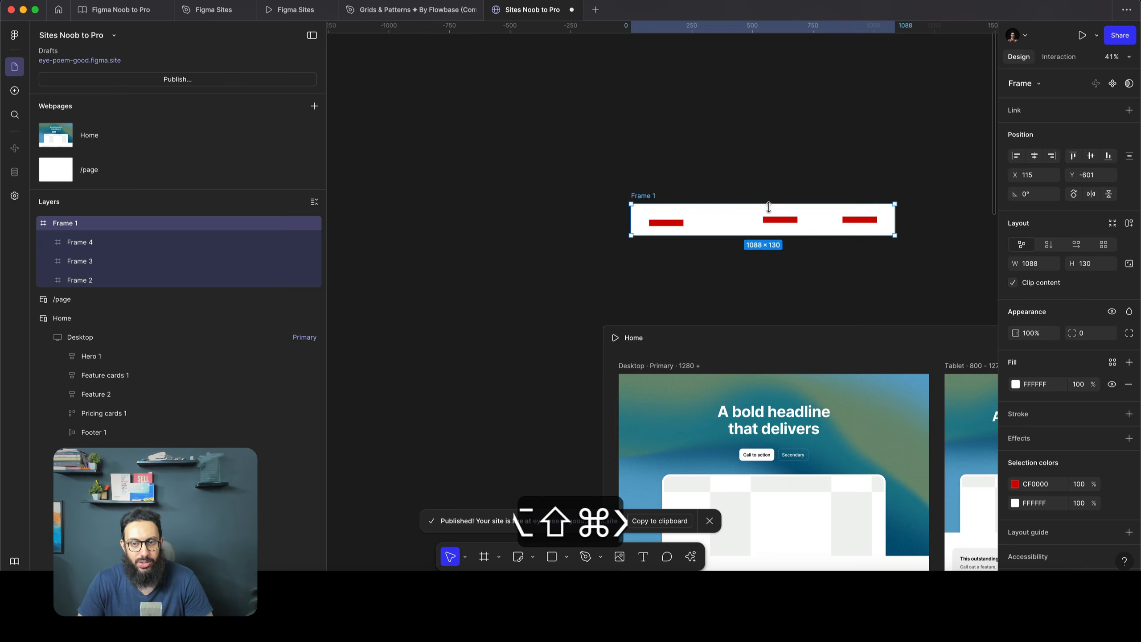
pyautogui.press('shift+super+x')
pyautogui.click(658, 236)
pyautogui.press('shift+super+v')
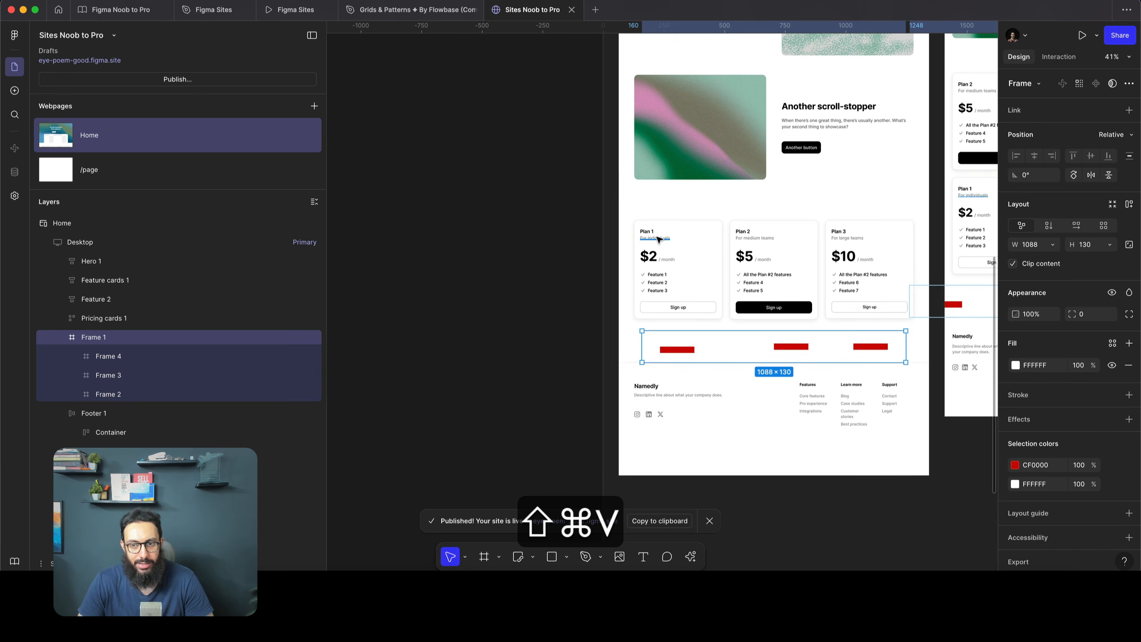
# Set the pasted frame's position to Fixed, align it to the top centre of the page, and nudge it slightly down
pyautogui.click(1121, 135)
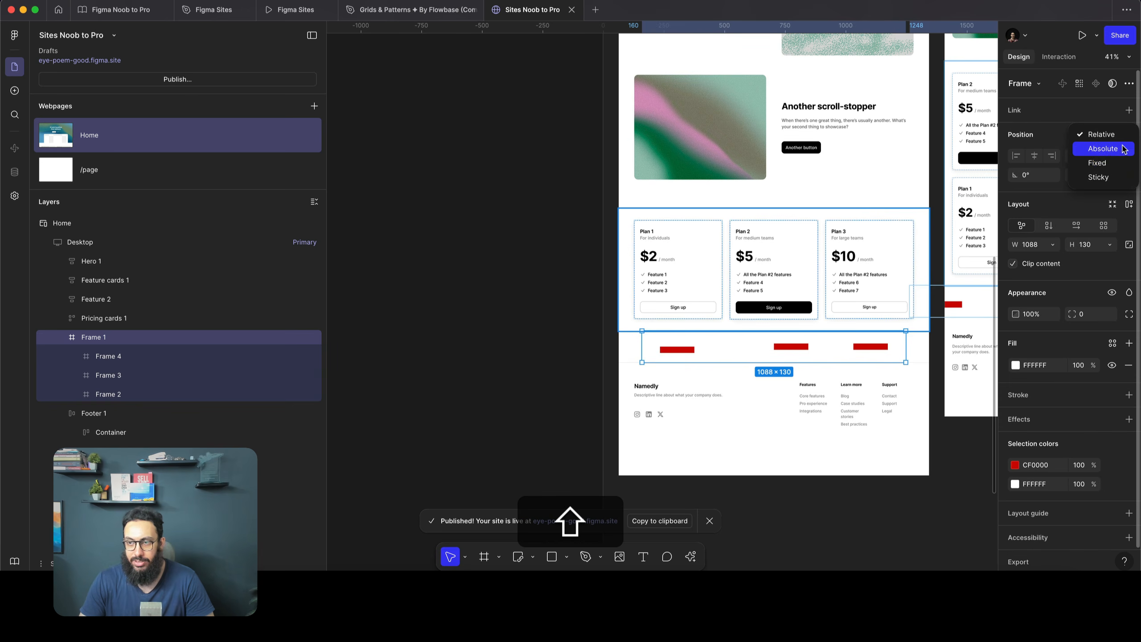
pyautogui.click(1109, 164)
pyautogui.hotkey('alt', 'shift', 'w')
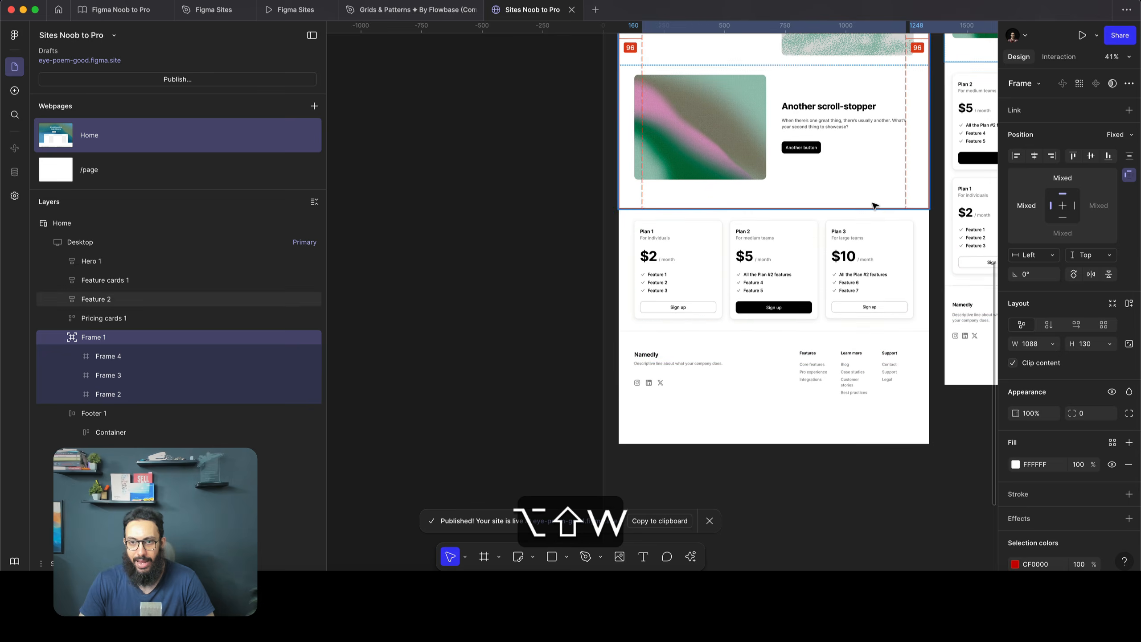
pyautogui.scroll(15, 876, 206)
pyautogui.hotkey('alt', 'shift', 'h')
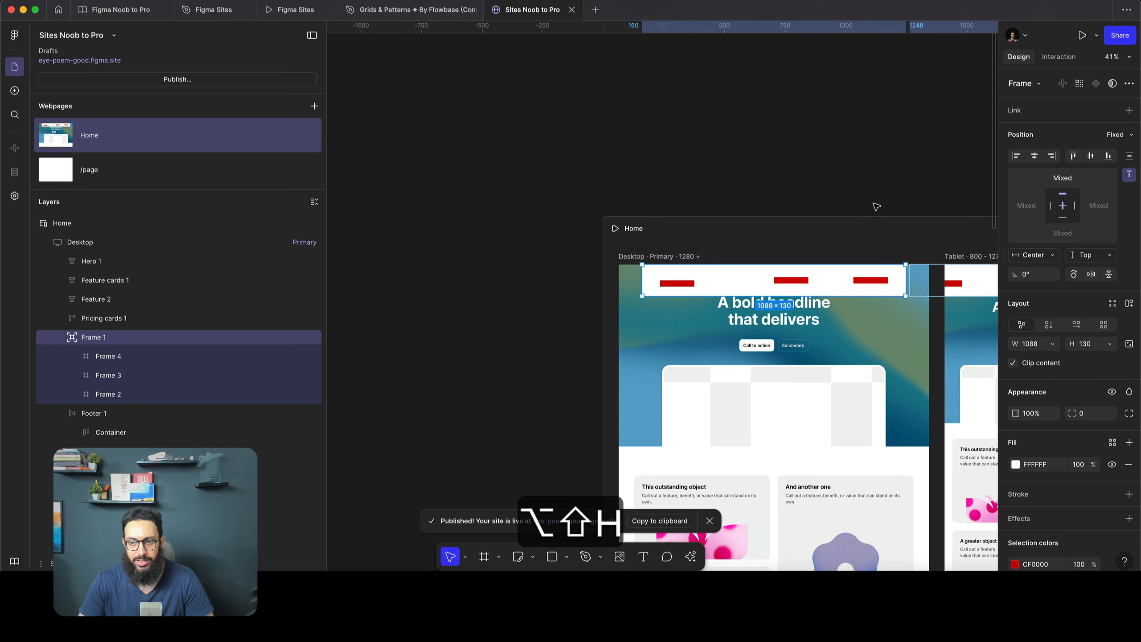
pyautogui.hotkey('shift', 'Down')
pyautogui.hotkey('shift', 'Down')
pyautogui.hotkey('shift', 'Down')
pyautogui.hotkey('shift', 'Down')
pyautogui.hotkey('shift', 'Down')
pyautogui.hscroll(8, 876, 206)
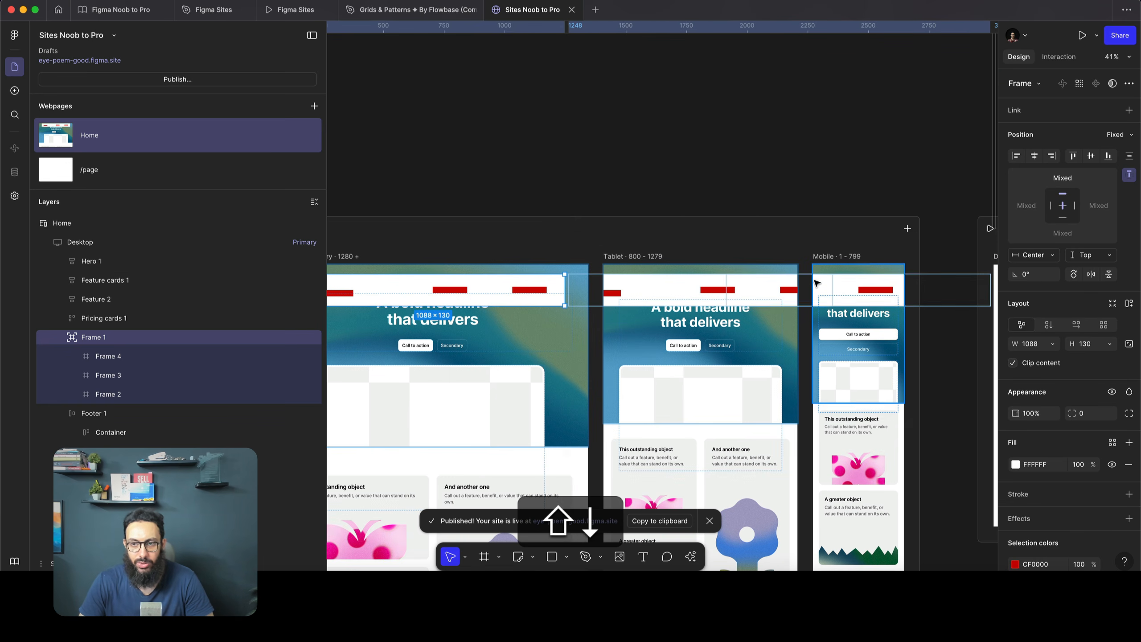
pyautogui.scroll(1, 872, 281)
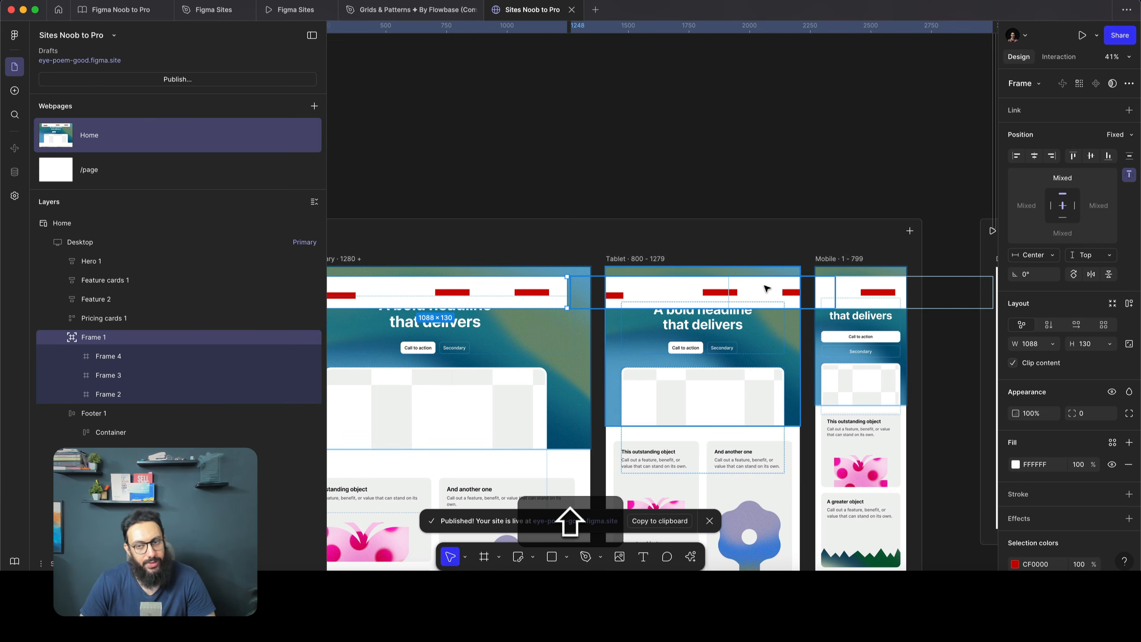
# Undo the fixed positioning, the paste and the drawing of the white frame with its red blocks
pyautogui.press('shift+super+z')
pyautogui.press('super+z')
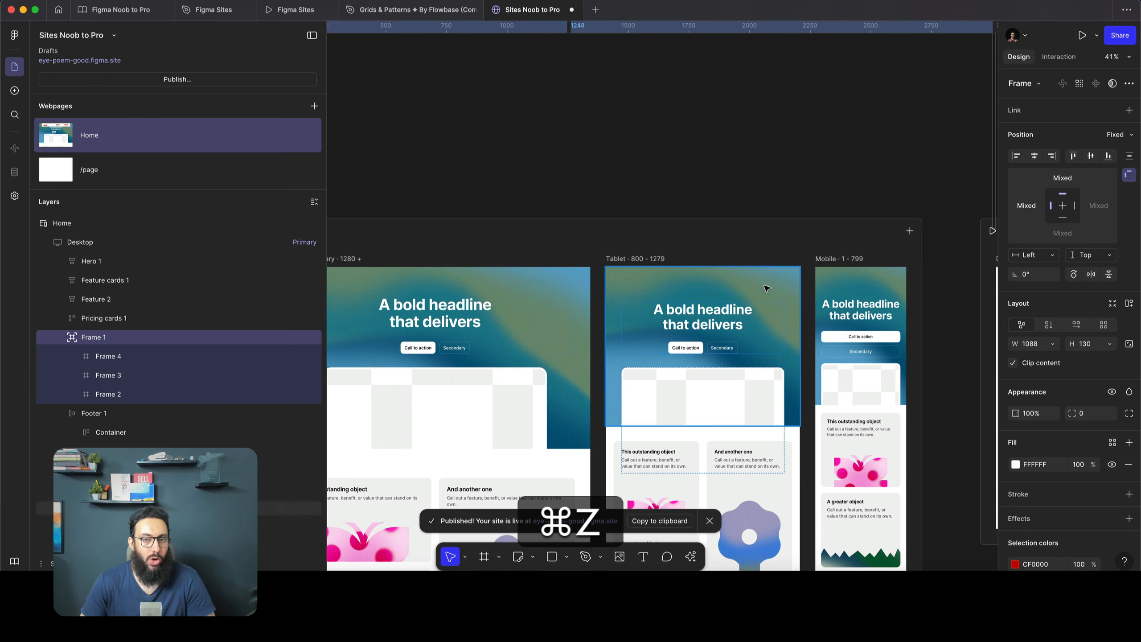
pyautogui.press('super+z')
pyautogui.press('super+z')
pyautogui.press('super+z')
pyautogui.press('super+z')
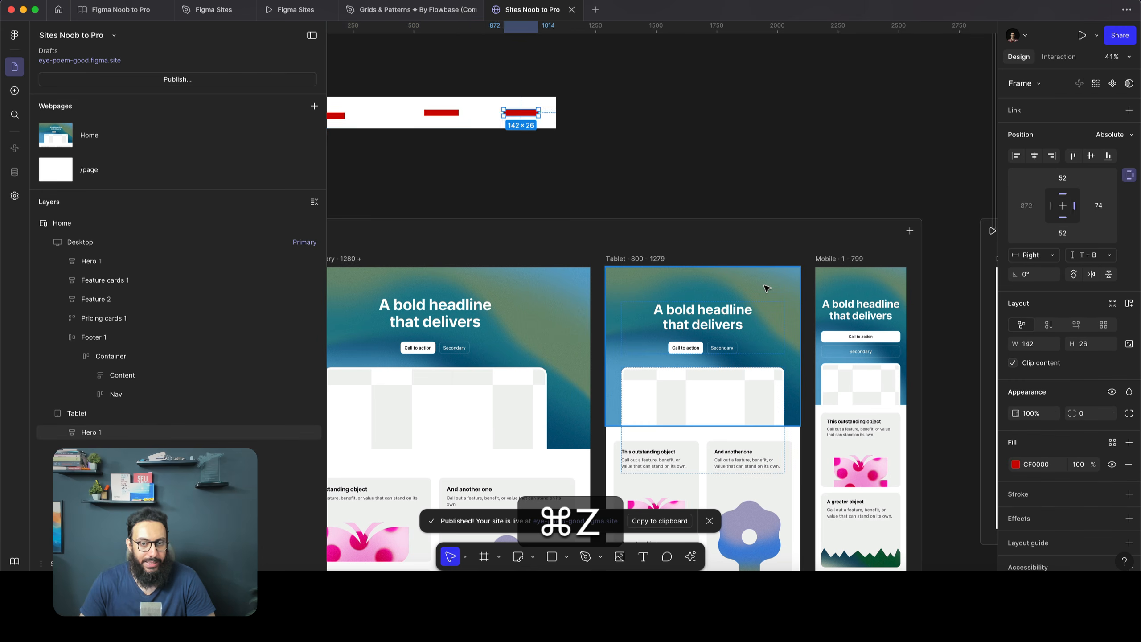
pyautogui.press('super+z')
pyautogui.press('super+z')
pyautogui.press('super+z')
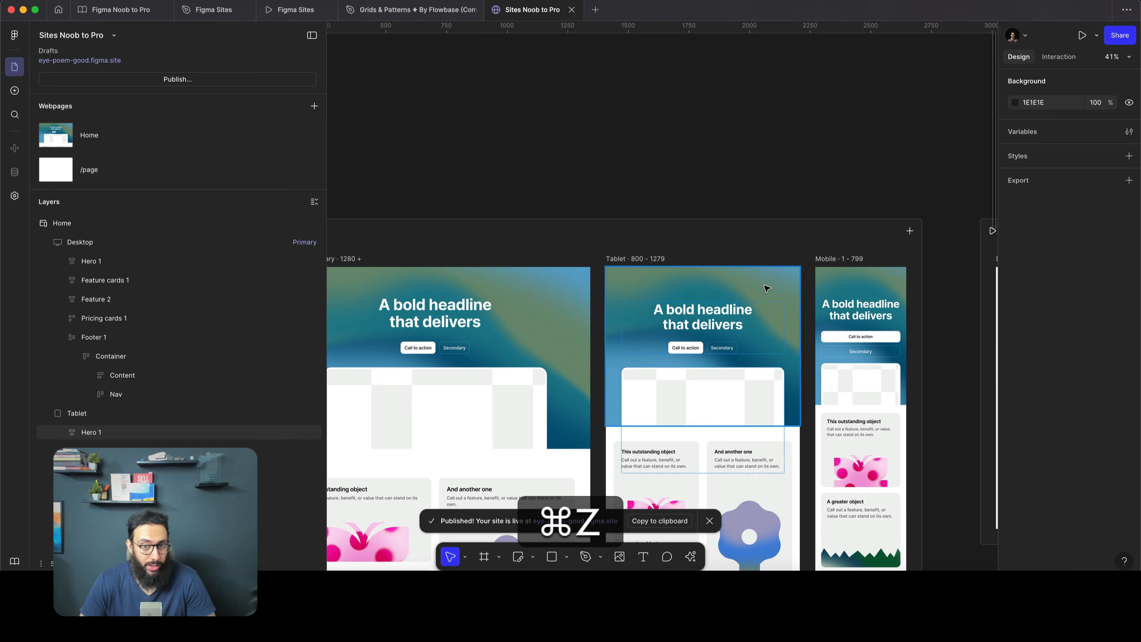
# Restore the cut Header 1 to the Desktop, Tablet and Mobile breakpoints of the Home page
pyautogui.press('shift+super+z')
pyautogui.press('shift+super+z')
pyautogui.press('shift+super+z')
pyautogui.press('shift+super+z')
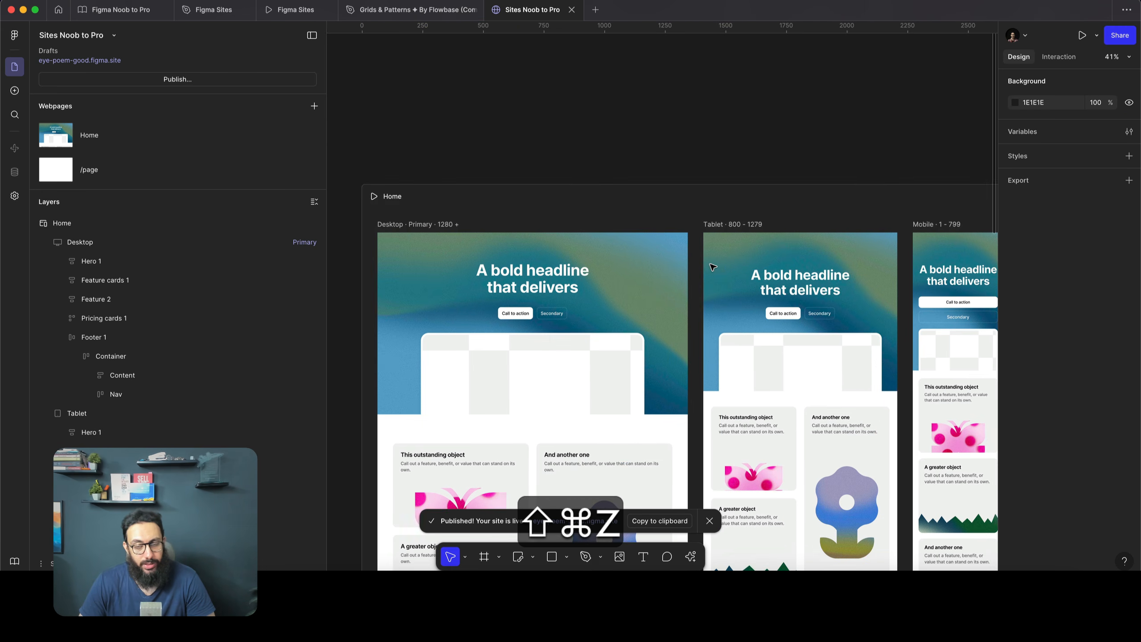
pyautogui.press('shift+super+z')
pyautogui.press('shift+super+z')
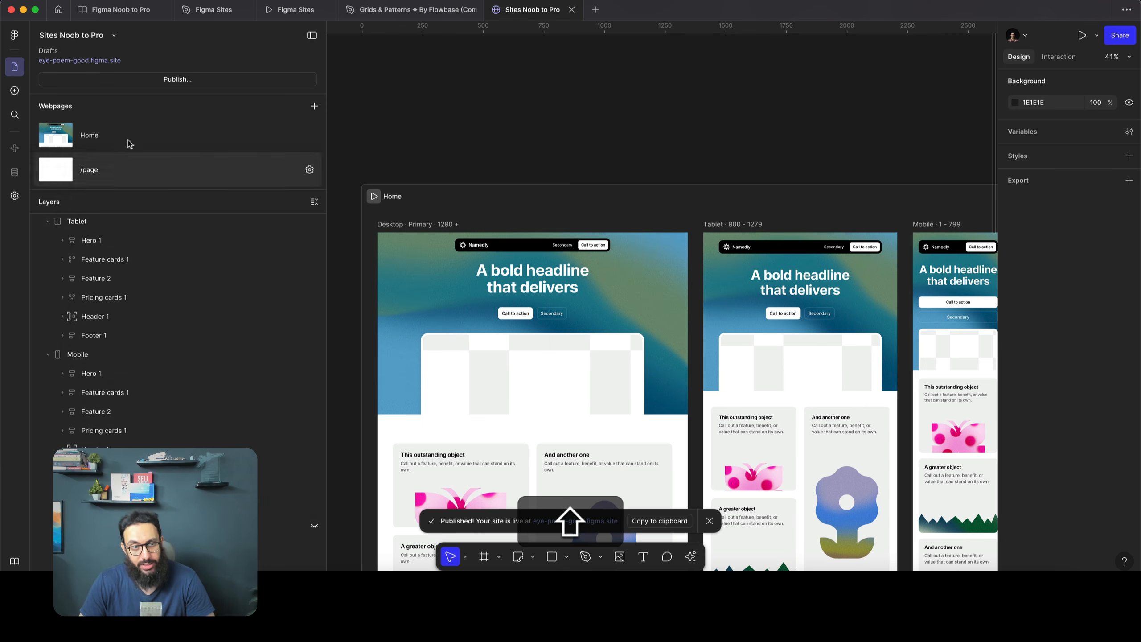
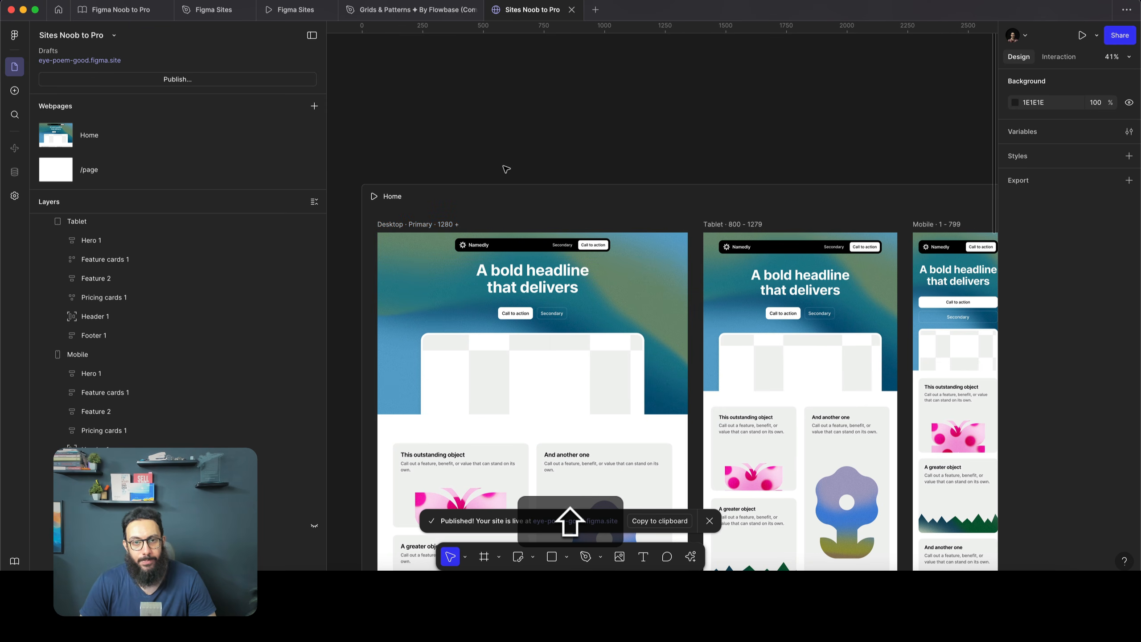
pyautogui.hotkey('shift', '1')
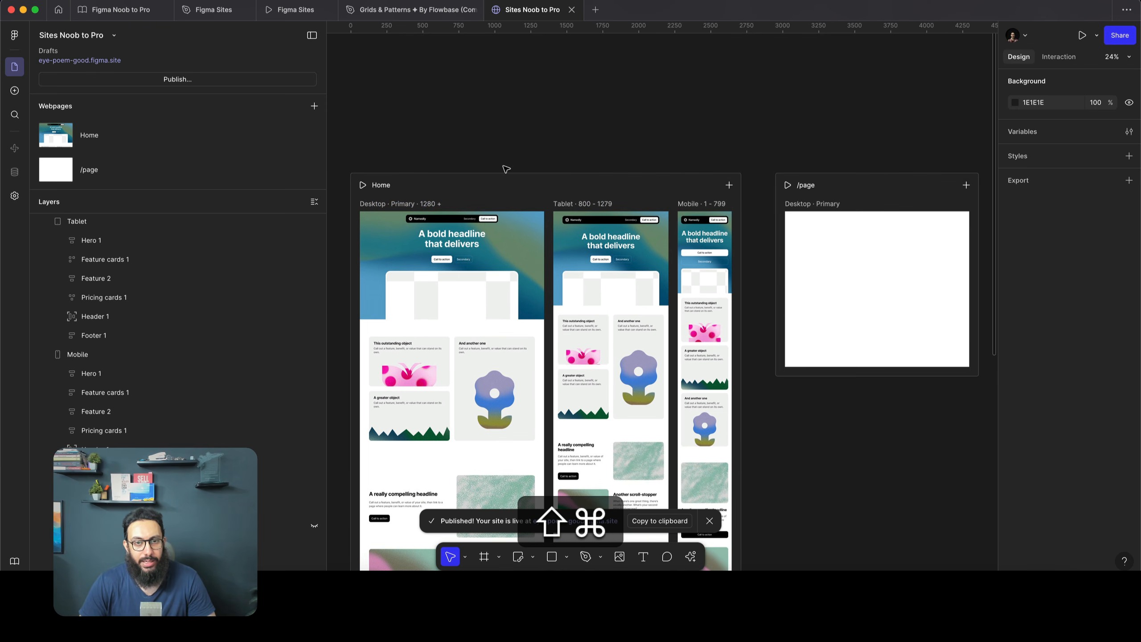
pyautogui.hscroll(2, 507, 169)
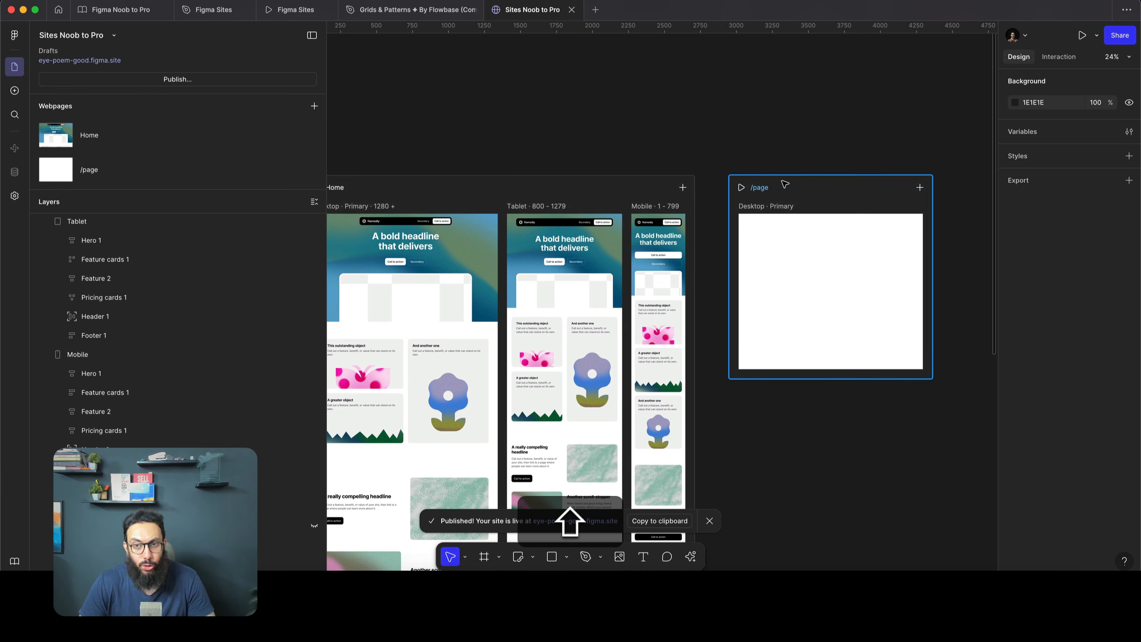
pyautogui.click(785, 182)
pyautogui.hscroll(5, 898, 317)
pyautogui.hscroll(1, 898, 317)
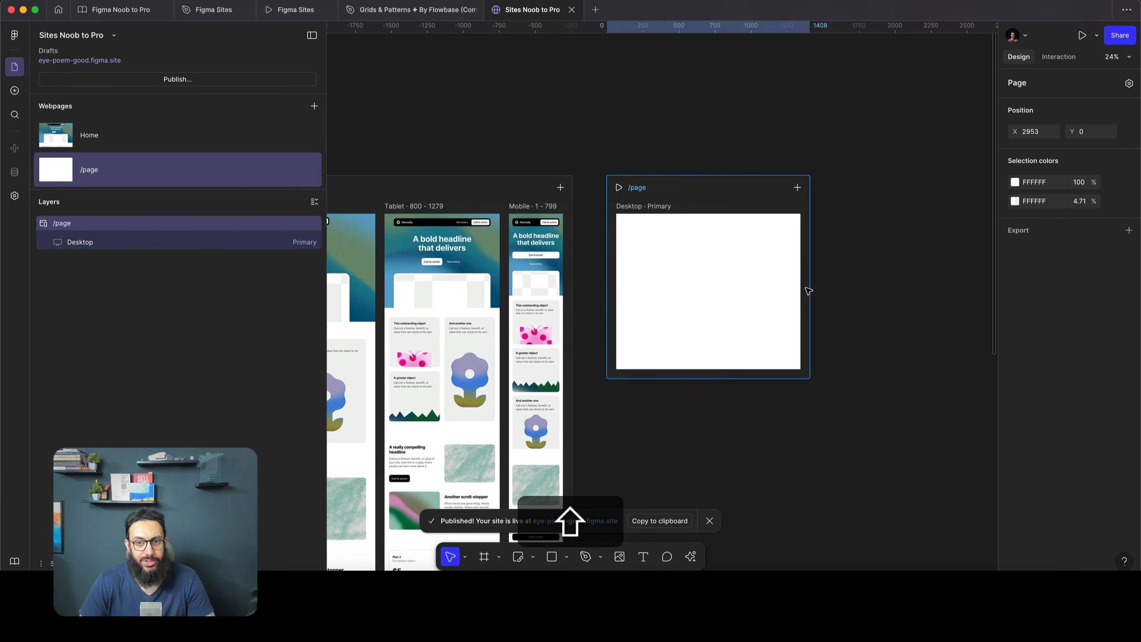
pyautogui.click(754, 233)
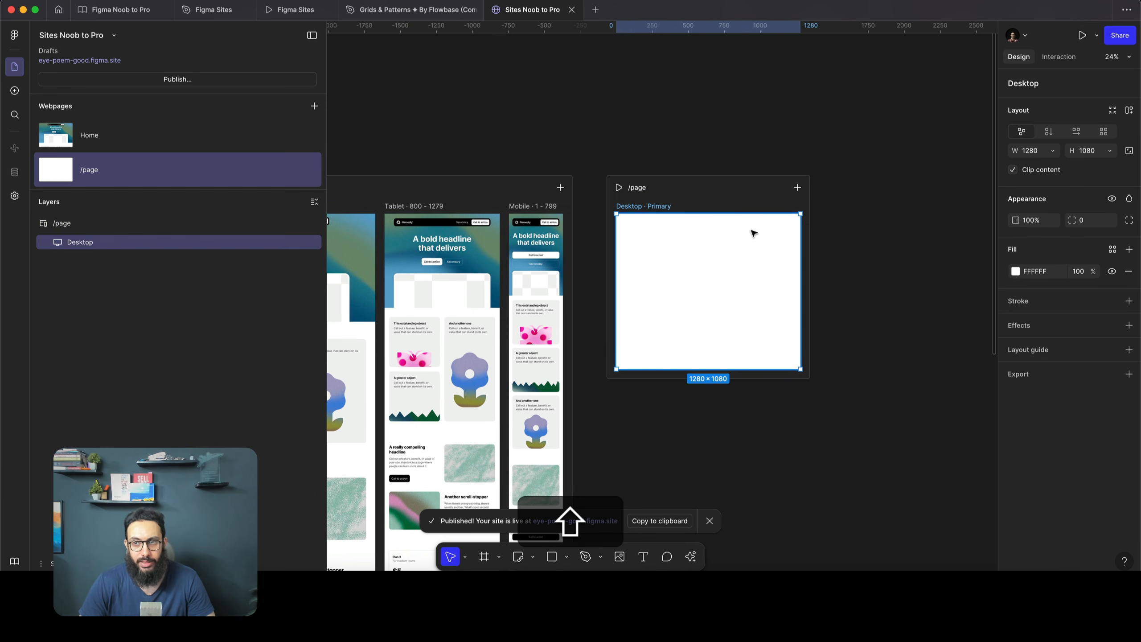
pyautogui.click(628, 160)
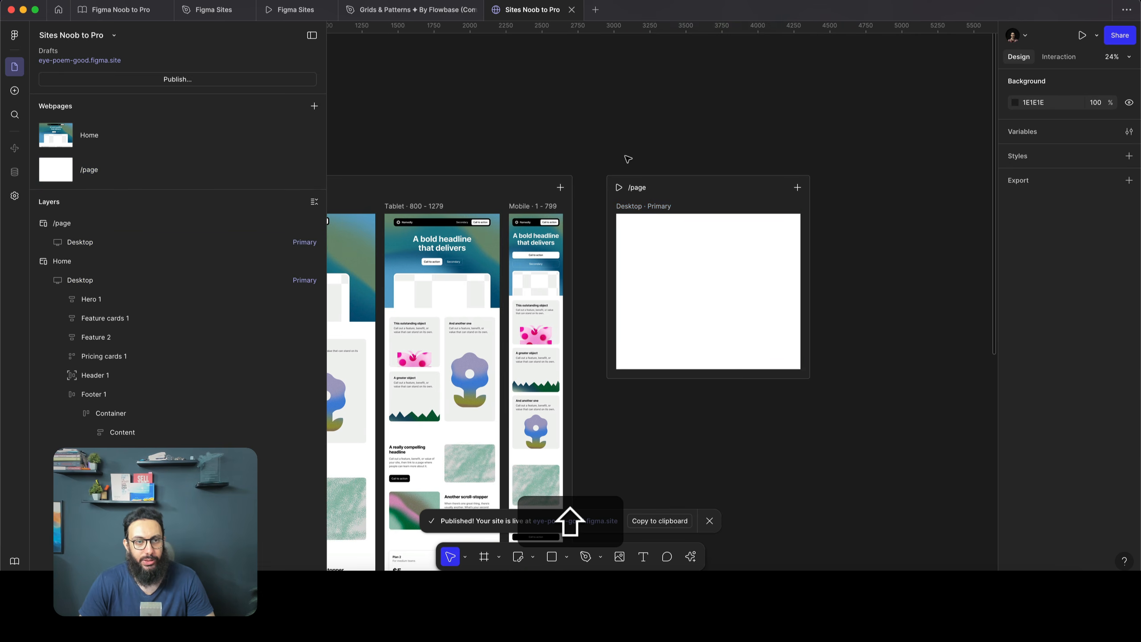
# Try to delete the Home page, and clear it by deleting its Desktop, Tablet and Mobile breakpoints with all their content
pyautogui.hscroll(-15, 628, 160)
pyautogui.click(588, 189)
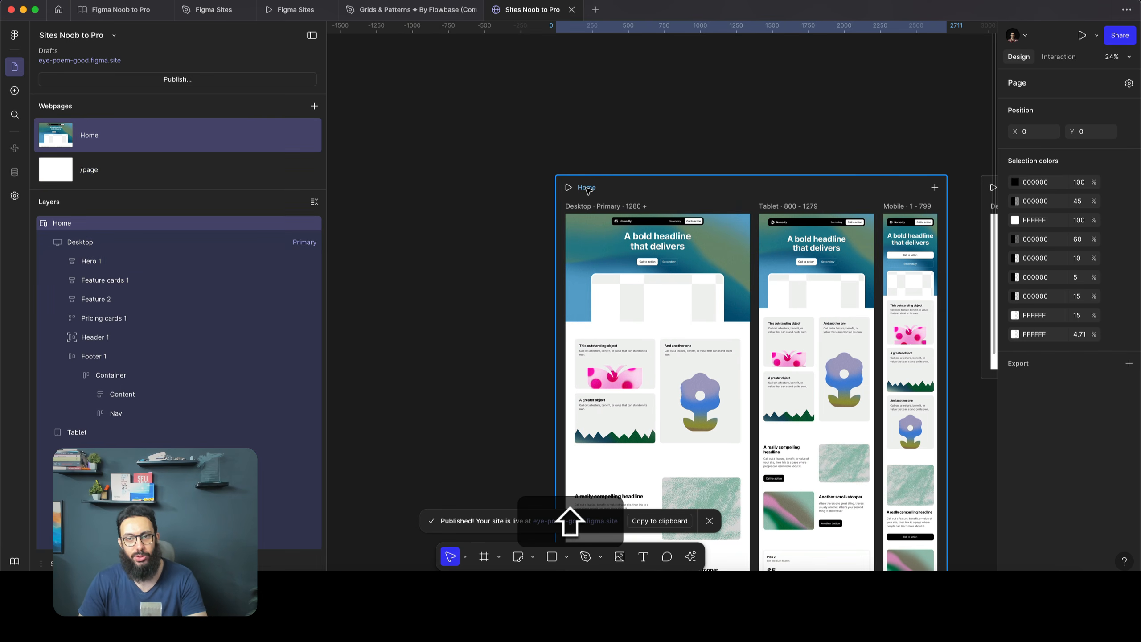
pyautogui.press('BackSpace')
pyautogui.click(612, 252)
pyautogui.press('Return')
pyautogui.press('BackSpace')
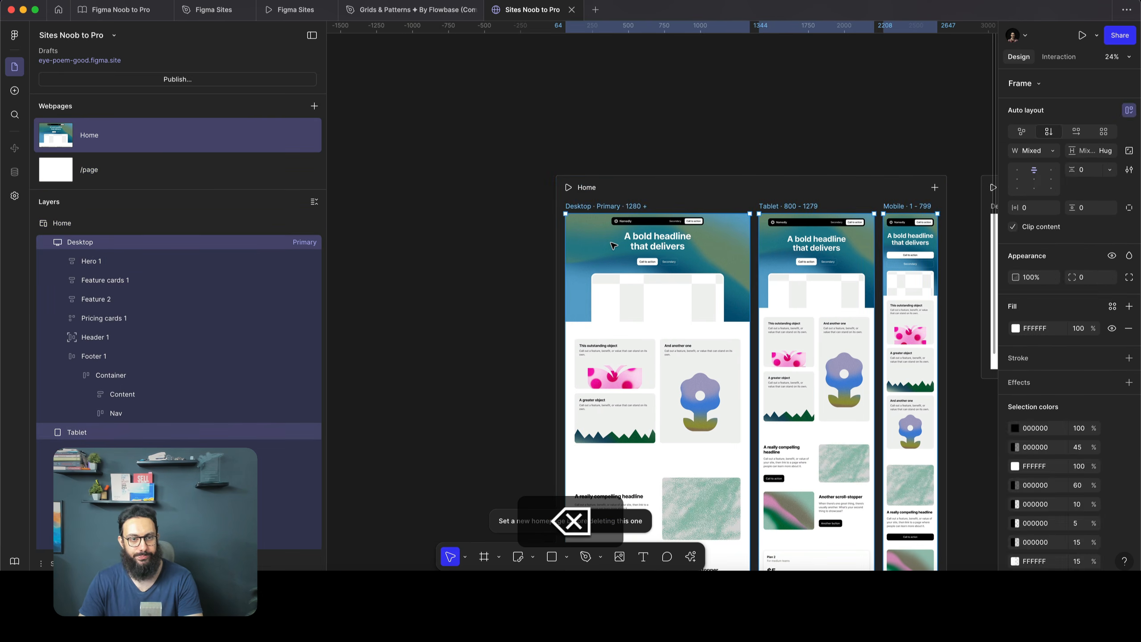
# Delete the blank /page webpage from the site
pyautogui.hscroll(10, 629, 232)
pyautogui.click(700, 190)
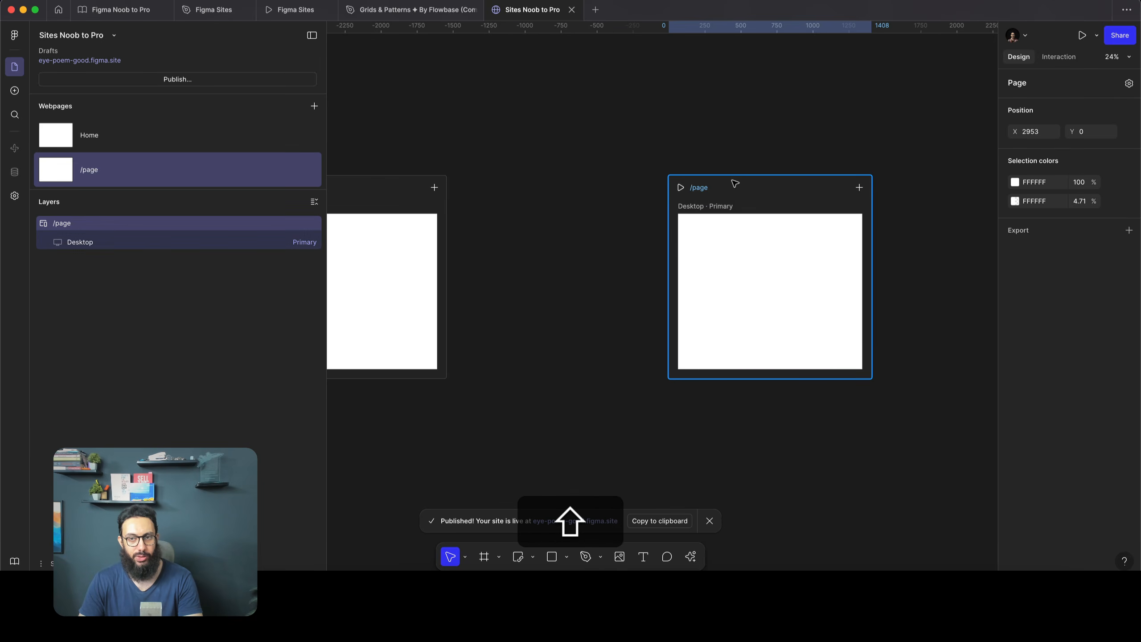
pyautogui.hotkey('shift', 'BackSpace')
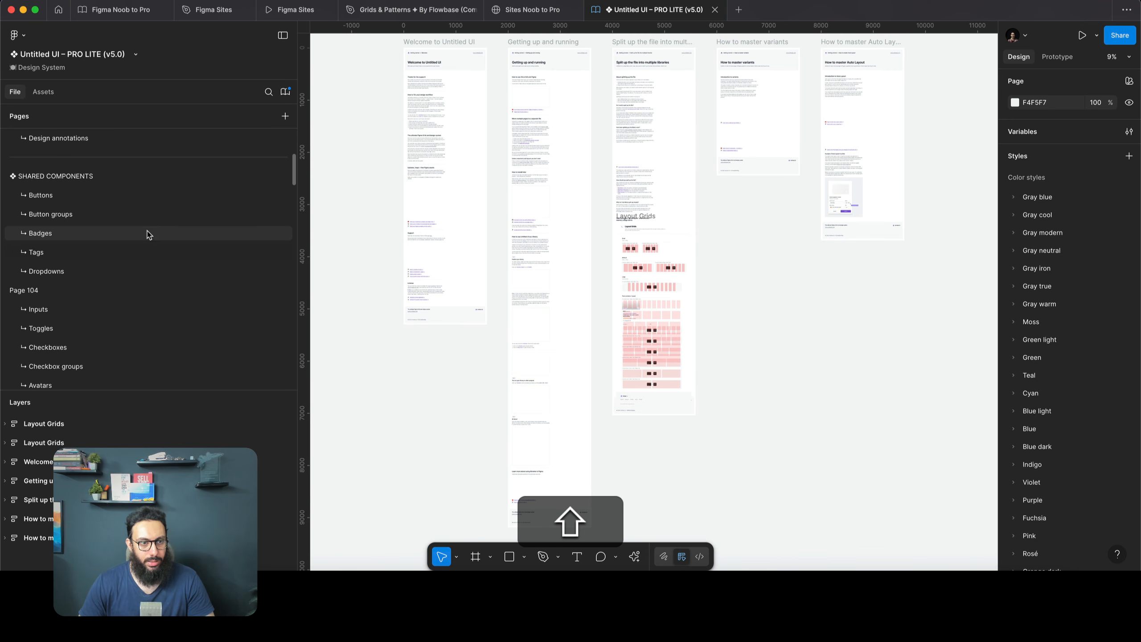
# Open the Example page of the Untitled UI – PRO LITE (v5.0) file and show its / website design
pyautogui.scroll(-10, 138, 257)
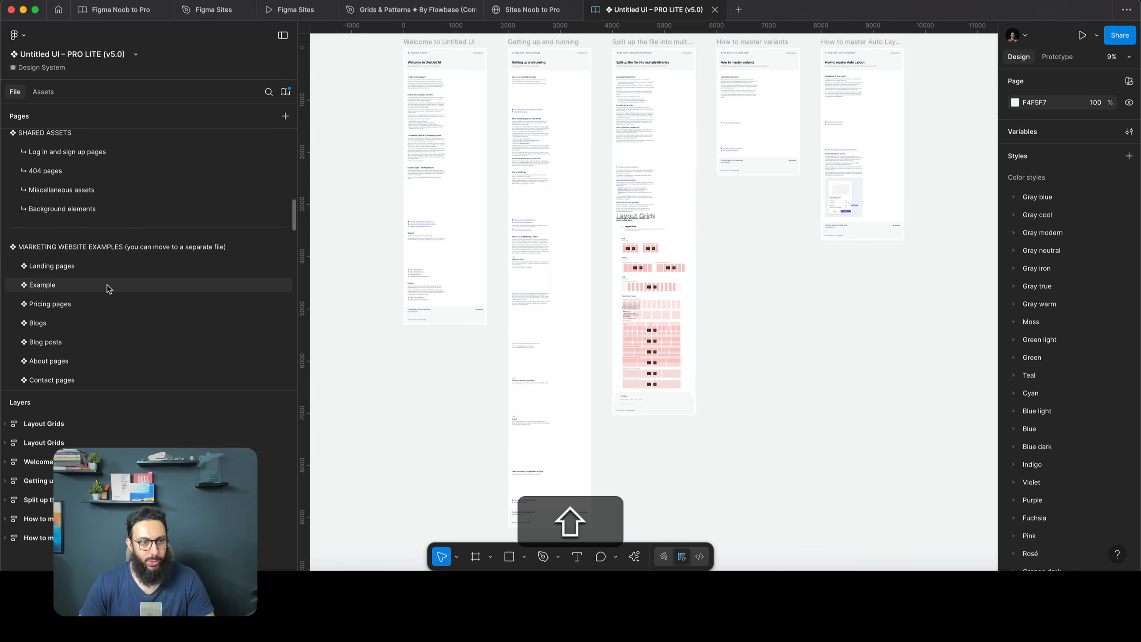
pyautogui.click(109, 288)
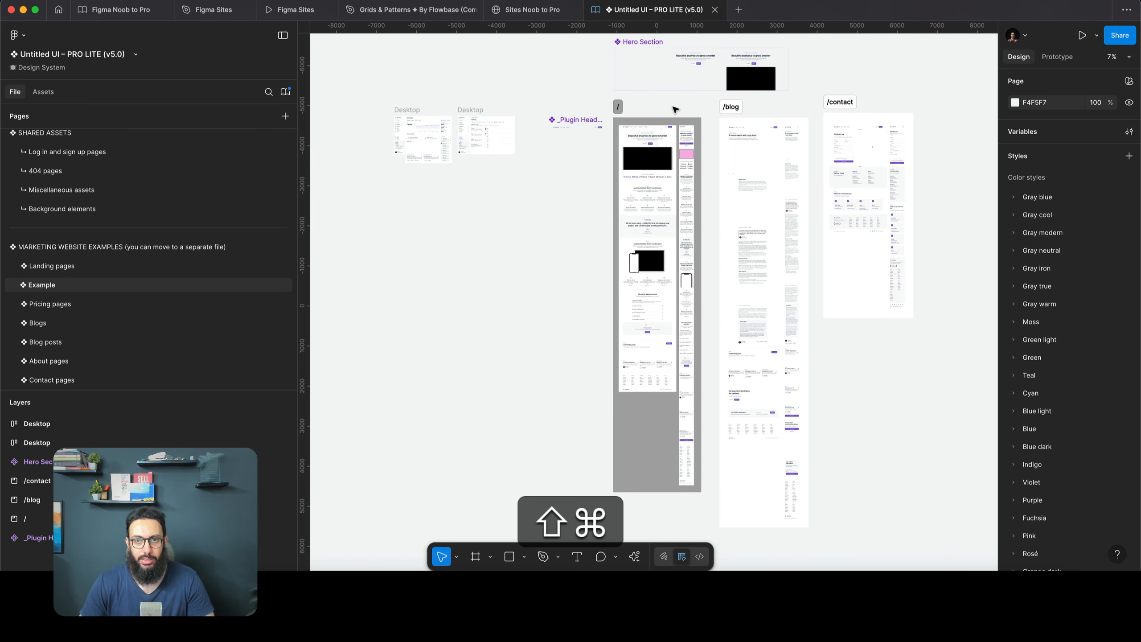
pyautogui.scroll(8, 653, 122)
# Copy the Dropdown header navigation instance from the Desktop frame of the / design
pyautogui.keyDown('super'); pyautogui.click(656, 154); pyautogui.keyUp('super')
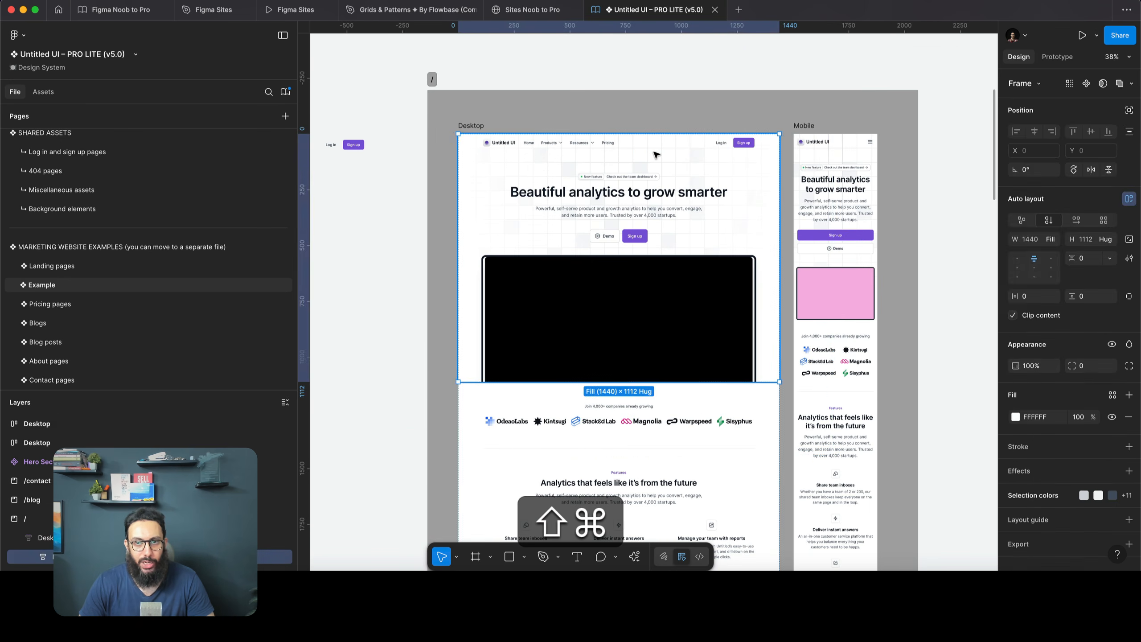
pyautogui.keyDown('shift'); pyautogui.keyDown('super'); pyautogui.click(654, 152); pyautogui.keyUp('super'); pyautogui.keyUp('shift')
pyautogui.scroll(3, 678, 153)
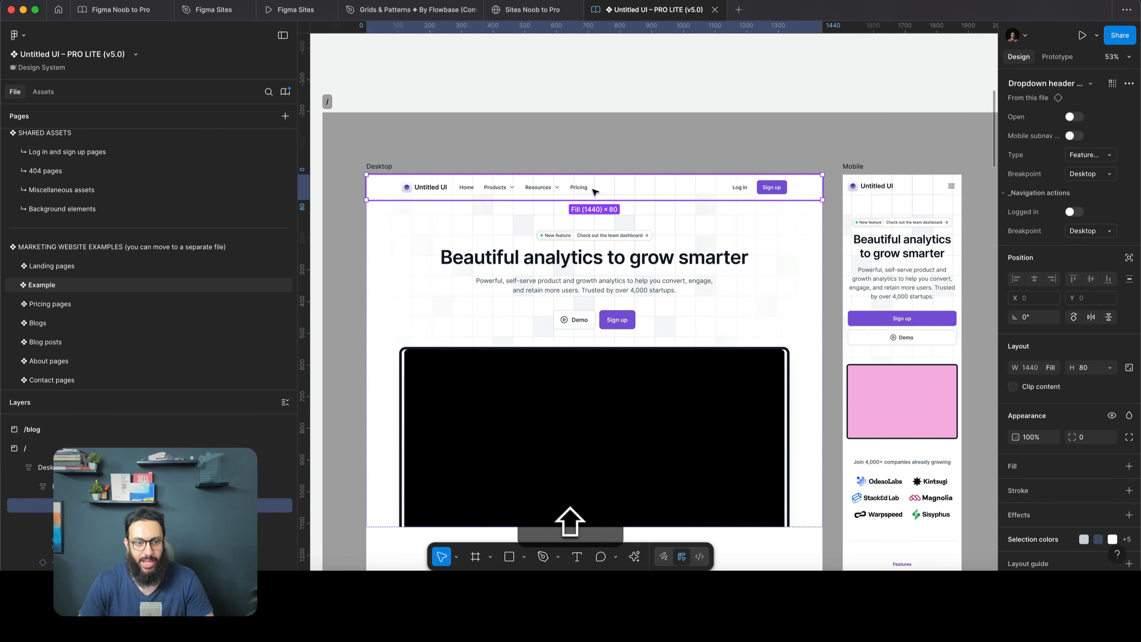
pyautogui.keyDown('shift'); pyautogui.click(896, 187); pyautogui.keyUp('shift')
pyautogui.click(759, 190)
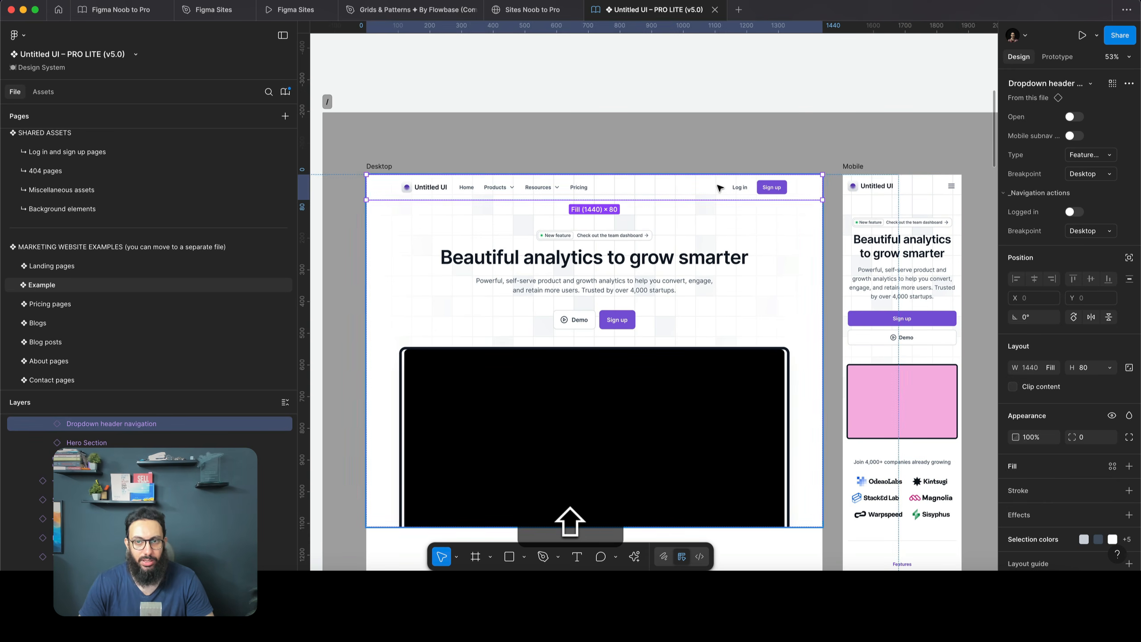
pyautogui.press('shift+super+c')
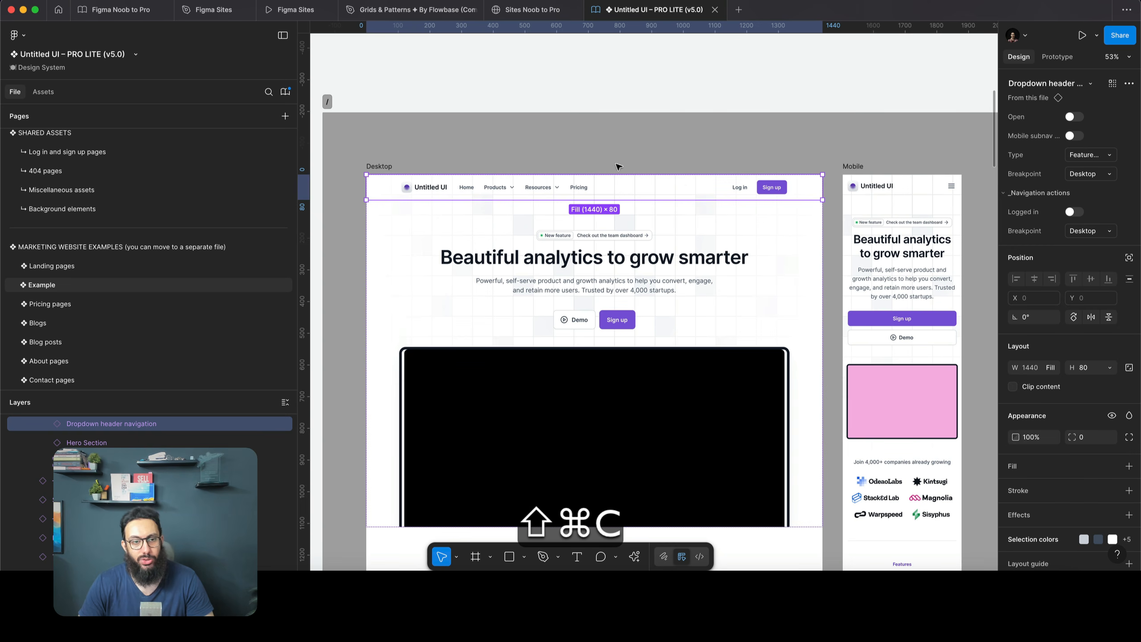
# Switch back to the Sites Noob to Pro file and add Tablet and Mobile breakpoints to the blank Home page
pyautogui.click(511, 17)
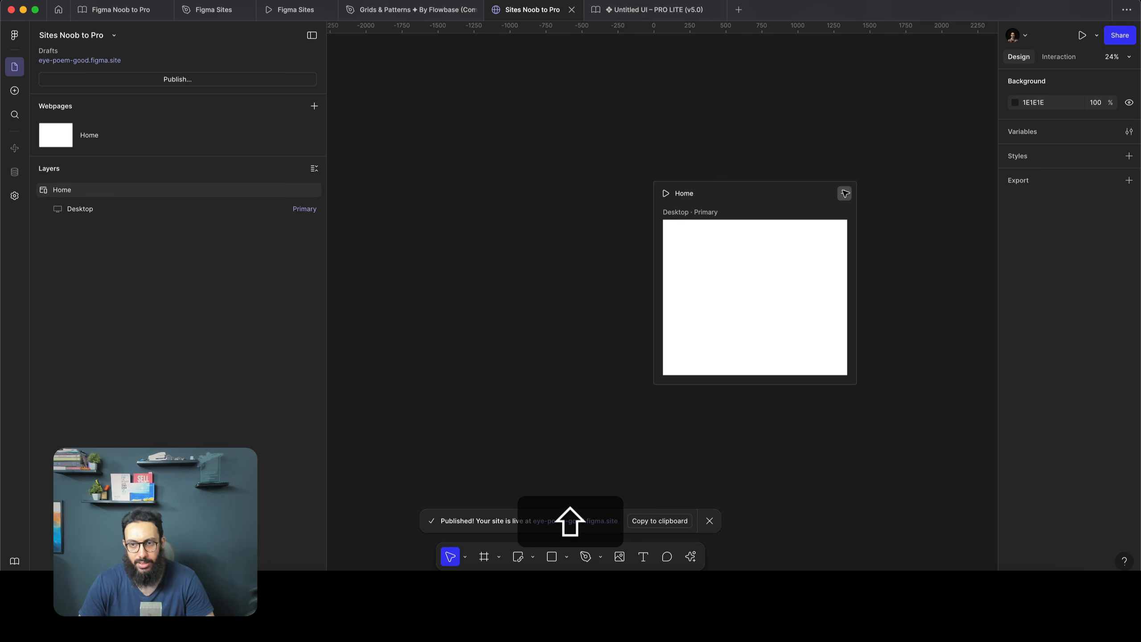
pyautogui.click(844, 193)
pyautogui.click(848, 233)
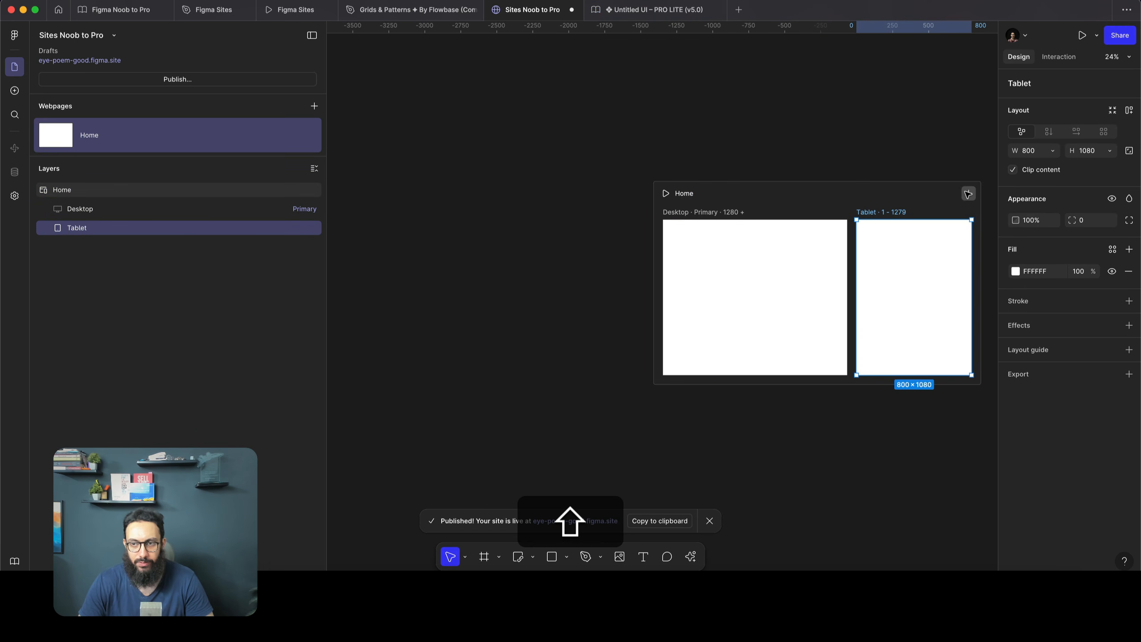
pyautogui.click(969, 194)
pyautogui.click(945, 252)
pyautogui.hscroll(2, 851, 233)
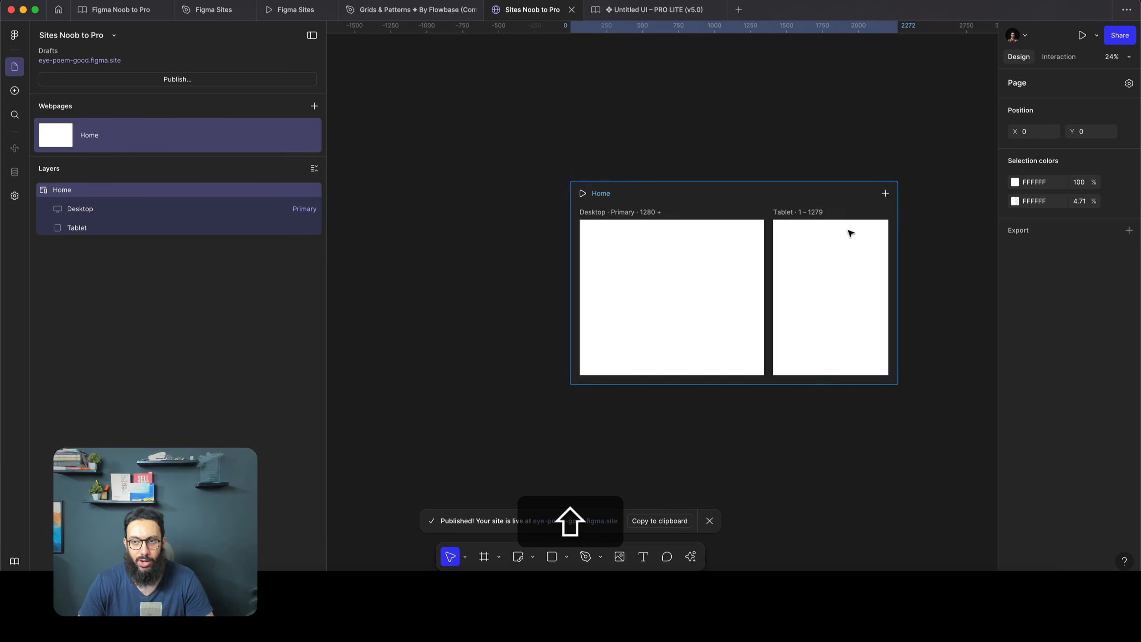
pyautogui.click(831, 194)
pyautogui.click(819, 248)
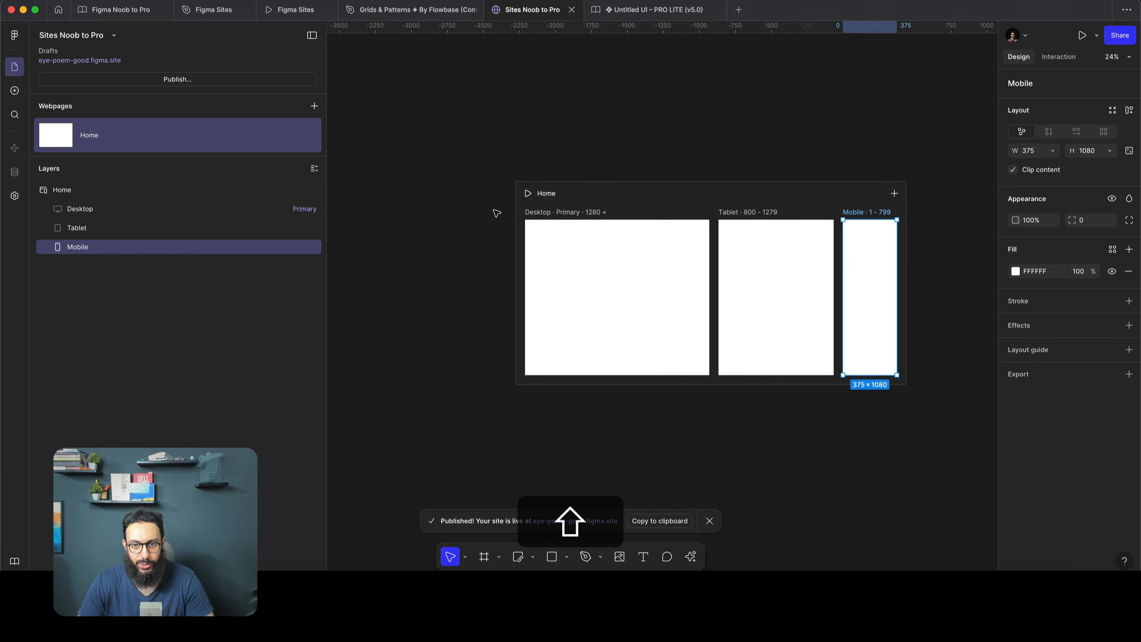
# Paste the copied Dropdown header navigation into the Desktop breakpoint of the Home page
pyautogui.click(537, 214)
pyautogui.press('super+shift+v')
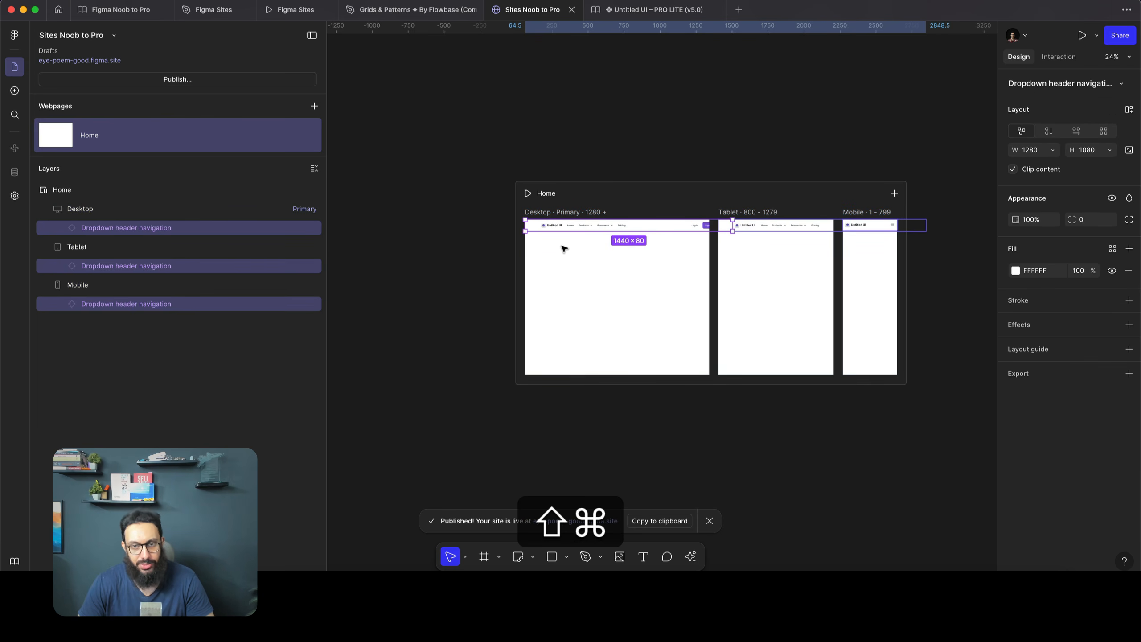
# Examine the pasted header navigation in the Tablet and Mobile breakpoints and the Breakpoint property options of the Mobile instance
pyautogui.scroll(3, 635, 226)
pyautogui.hscroll(5, 746, 236)
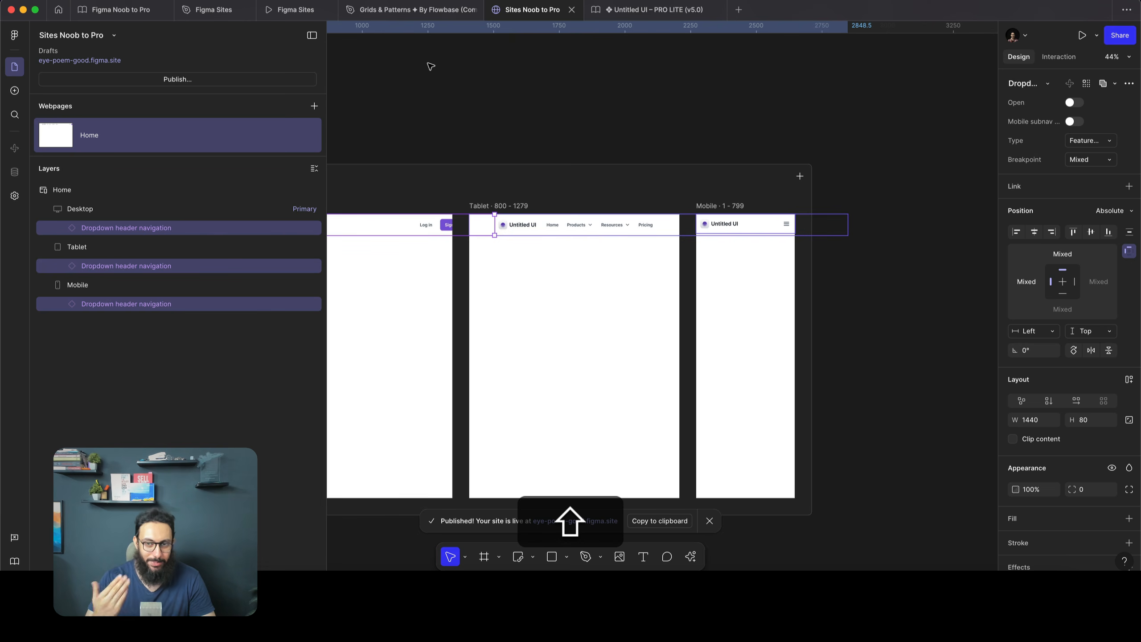
pyautogui.click(863, 150)
pyautogui.click(772, 231)
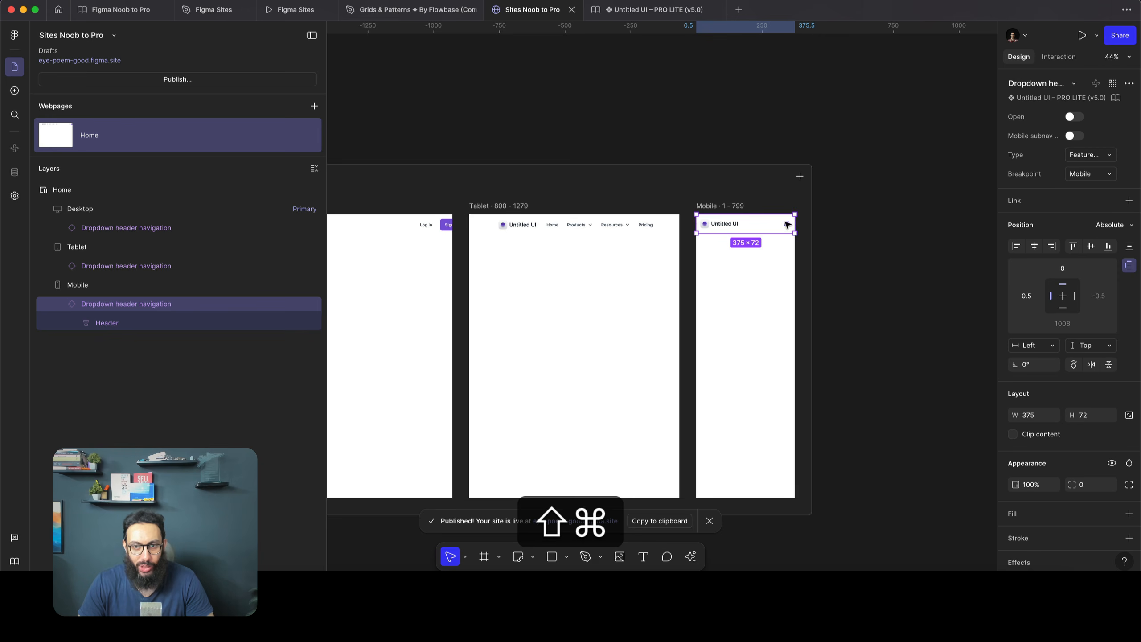
pyautogui.scroll(2, 782, 229)
pyautogui.click(1093, 176)
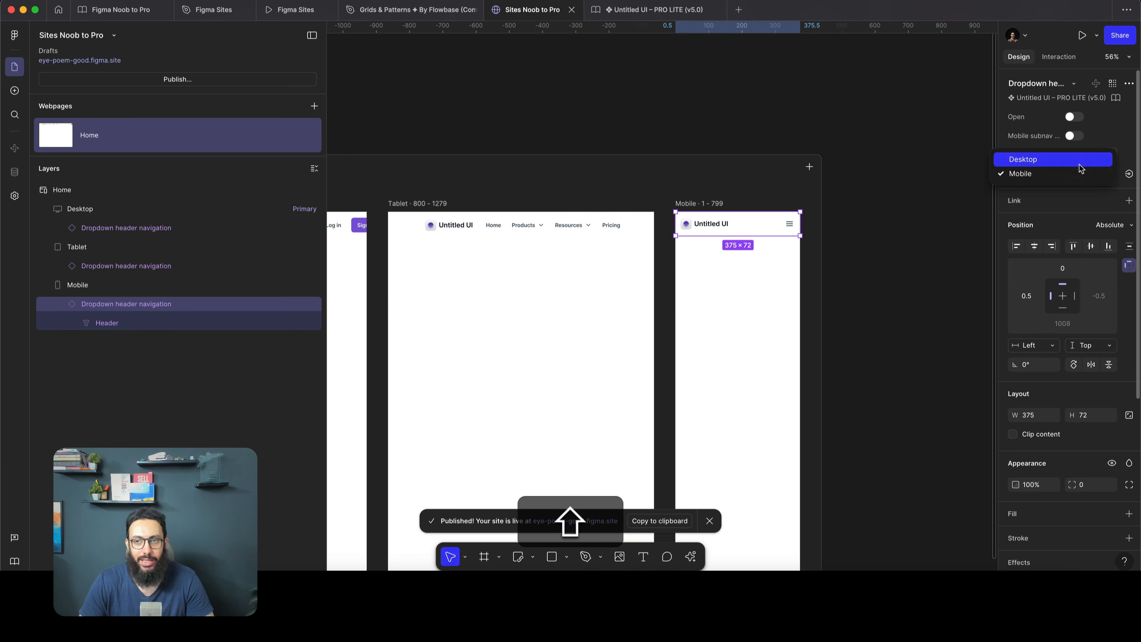
pyautogui.click(1093, 175)
pyautogui.click(701, 121)
# Draw a frame about 393 × 202 above the Home page and add the text "Desktop" inside it
pyautogui.hscroll(-15, 700, 121)
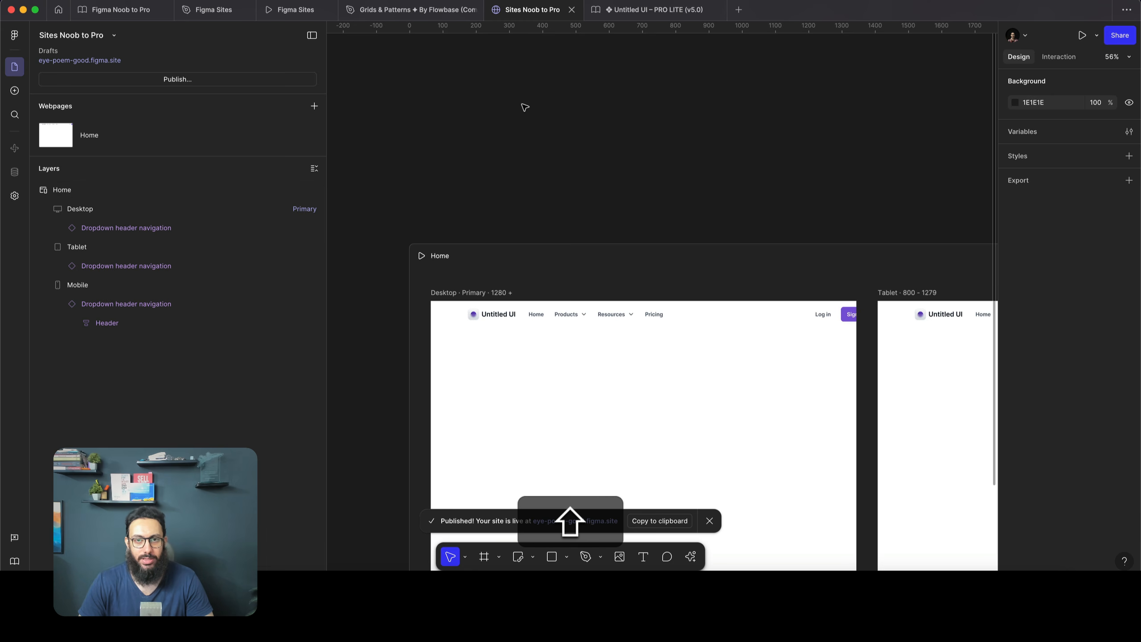
pyautogui.hotkey('shift', 'f')
pyautogui.moveTo(515, 101); pyautogui.dragTo(646, 168)
pyautogui.hotkey('shift', 't')
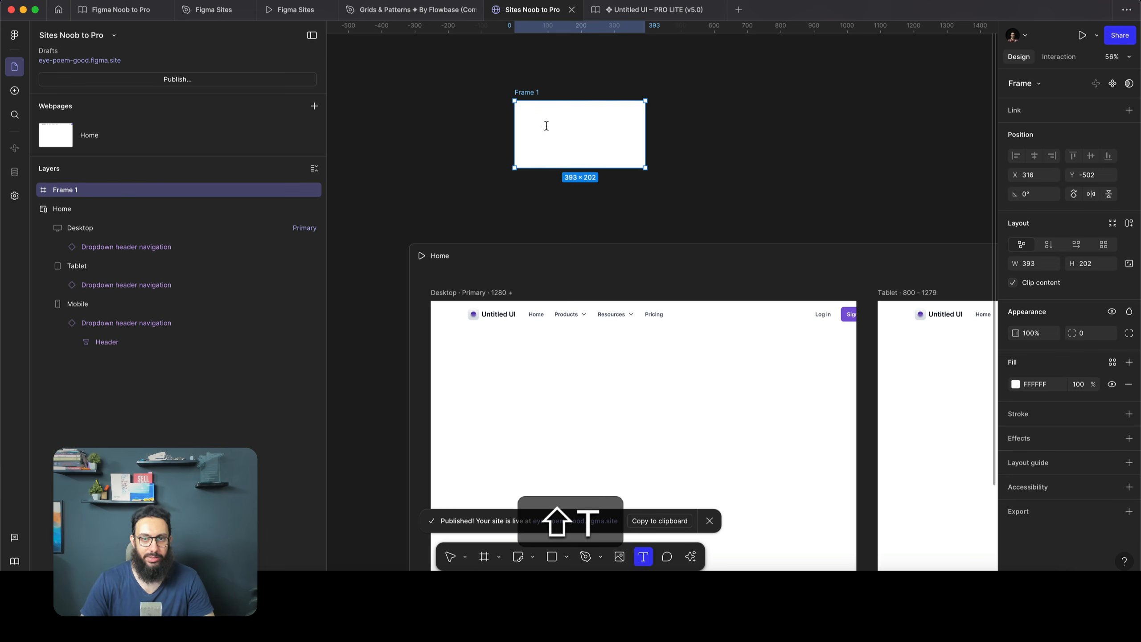
pyautogui.click(546, 125)
pyautogui.write('Desktop')
pyautogui.press('Escape')
# Convert the new frame into a component and rename it "My Component/Desktop"
pyautogui.click(521, 92)
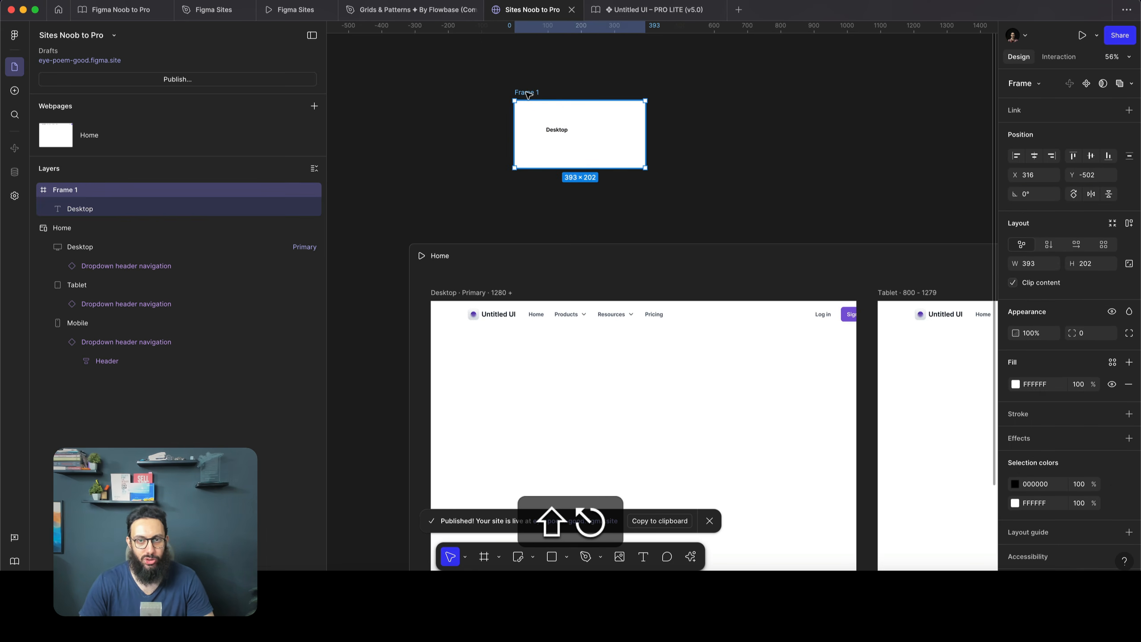
pyautogui.press('alt+super+k')
pyautogui.press('super+r')
pyautogui.write('My Com')
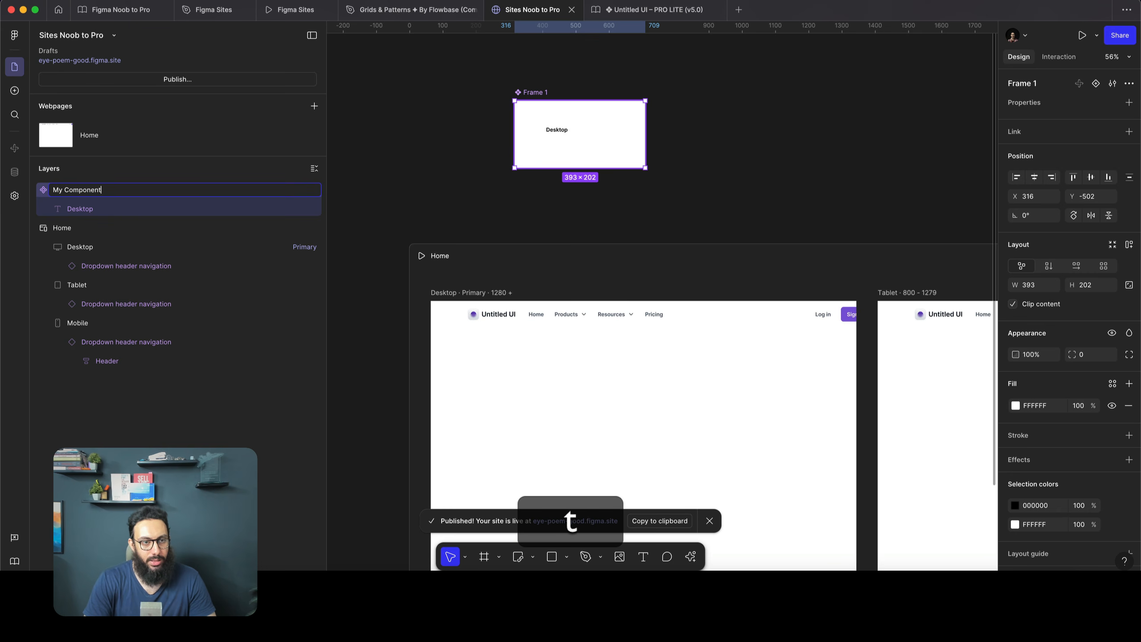
pyautogui.write('ponent/Desktop')
pyautogui.press('Return')
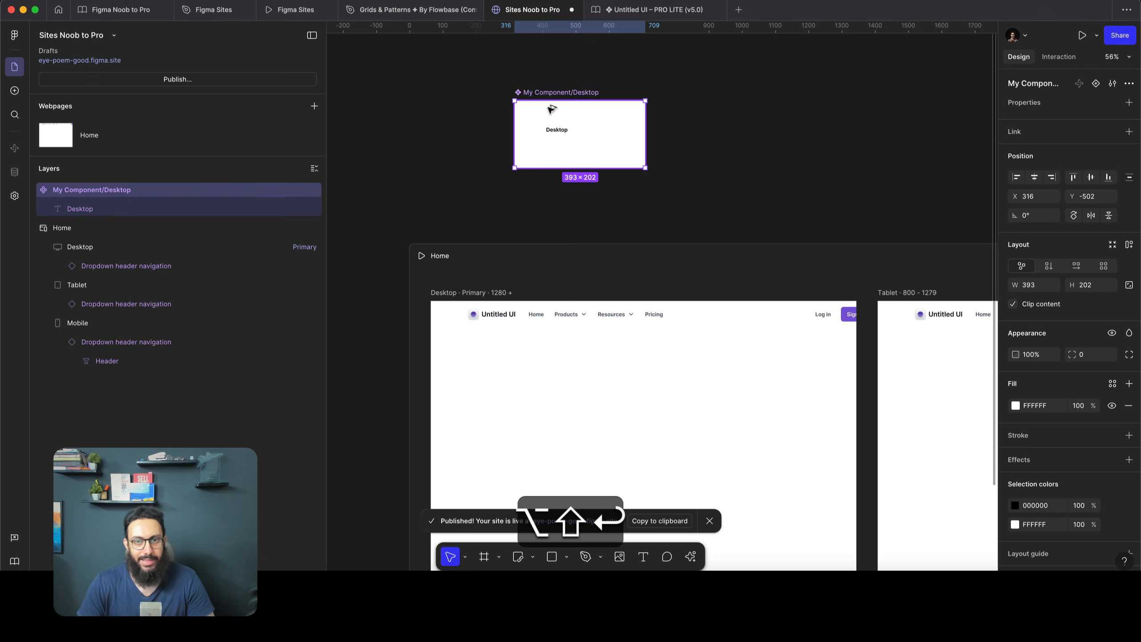
# Add a second variant to My Component, move the component set higher above the Home page, and name the variant "Mobile"
pyautogui.moveTo(530, 114); pyautogui.dragTo(706, 112)
pyautogui.press('super+z')
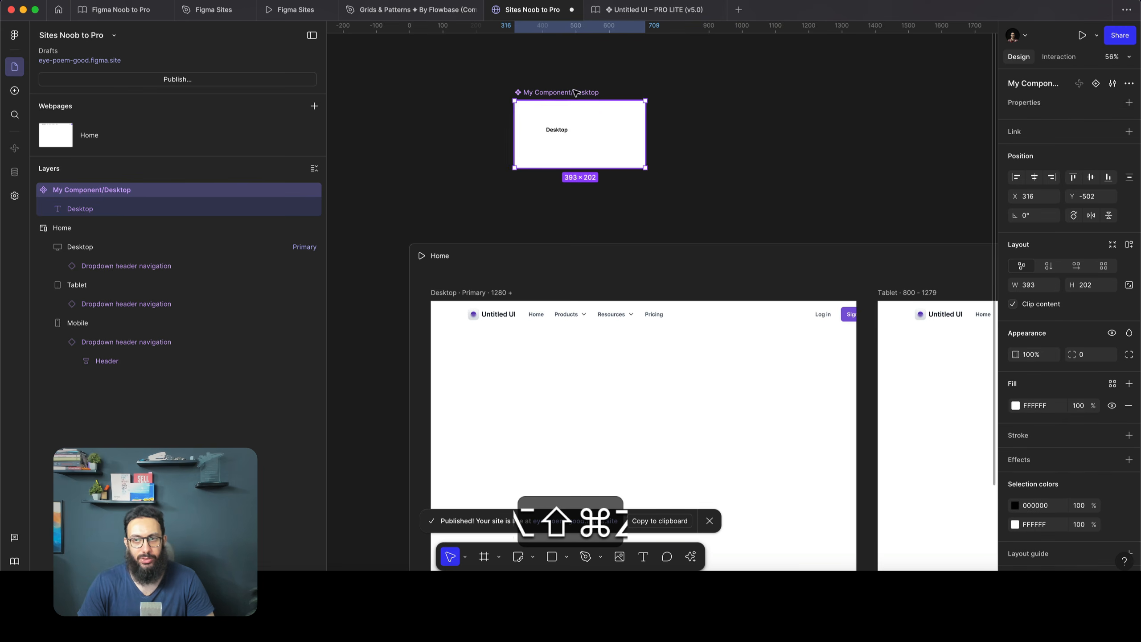
pyautogui.click(1097, 86)
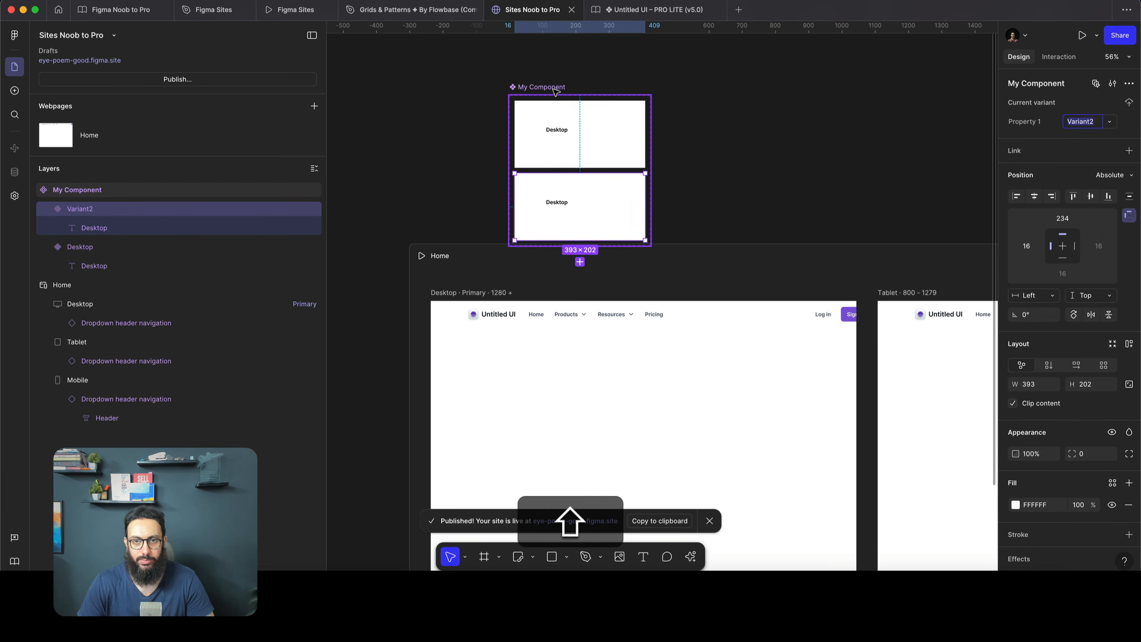
pyautogui.moveTo(554, 90); pyautogui.dragTo(586, 49)
pyautogui.click(598, 153)
pyautogui.click(1081, 121)
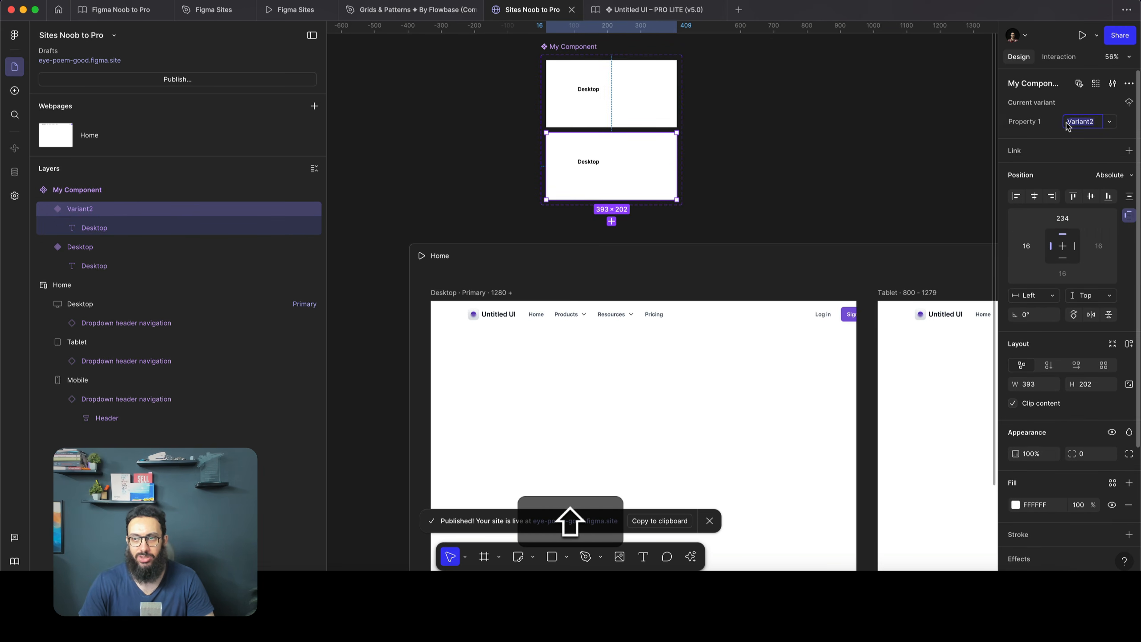
pyautogui.write('Mobile')
# Change the text label inside the Mobile variant to "Mobile"
pyautogui.scroll(3, 766, 290)
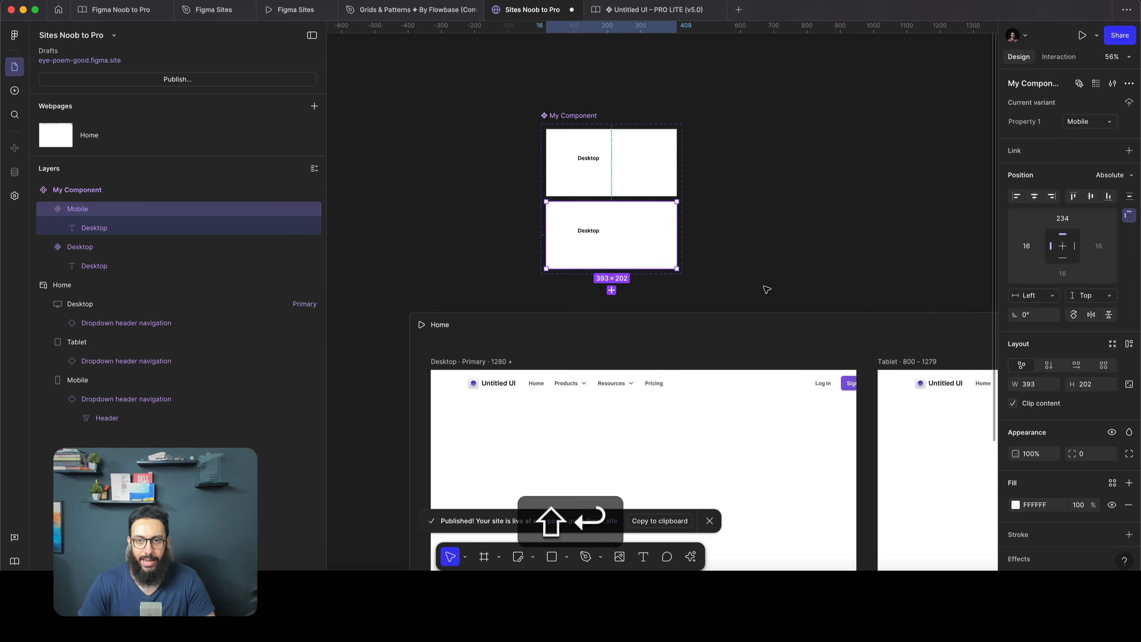
pyautogui.keyDown('super'); pyautogui.doubleClick(594, 231); pyautogui.keyUp('super')
pyautogui.write('Mobile')
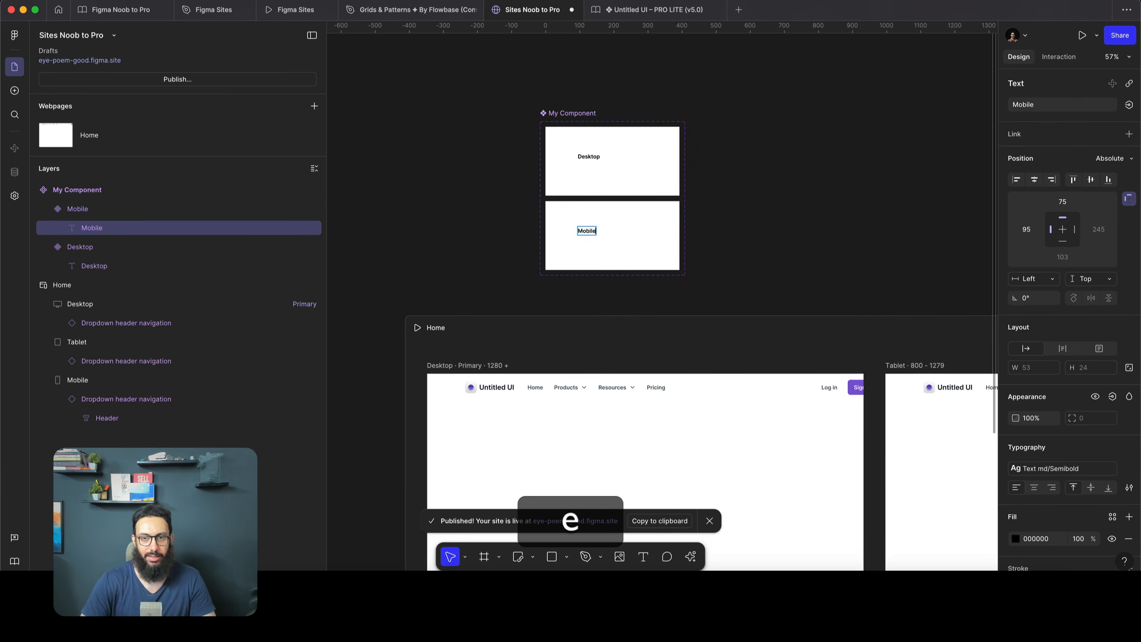
pyautogui.press('Escape')
pyautogui.hotkey('shift', 'Return')
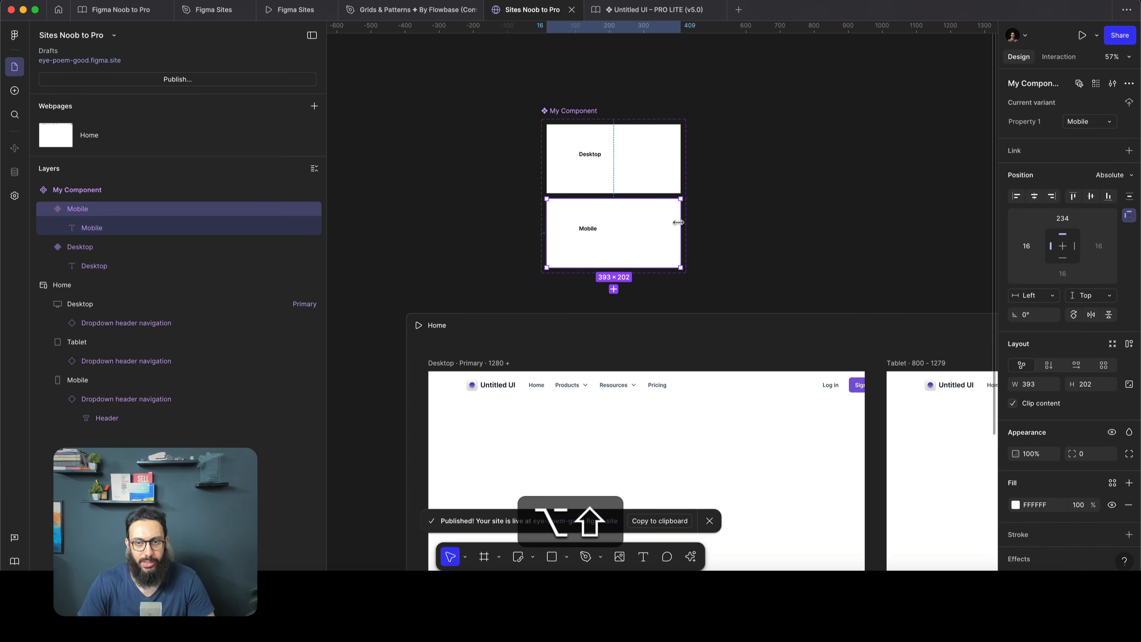
# Narrow the Mobile variant to about 189 wide and centre the text labels horizontally and vertically in both variants
pyautogui.moveTo(679, 222); pyautogui.dragTo(646, 223)
pyautogui.click(625, 230)
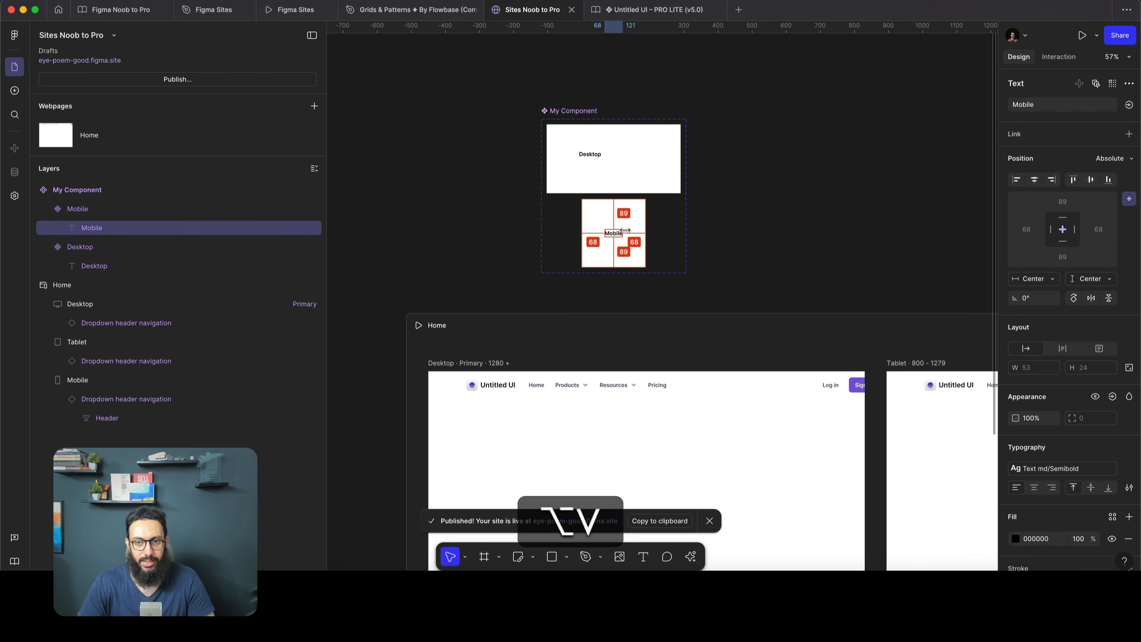
pyautogui.keyDown('super'); pyautogui.click(589, 155); pyautogui.keyUp('super')
pyautogui.hotkey('alt', 'h')
pyautogui.hotkey('alt', 'v')
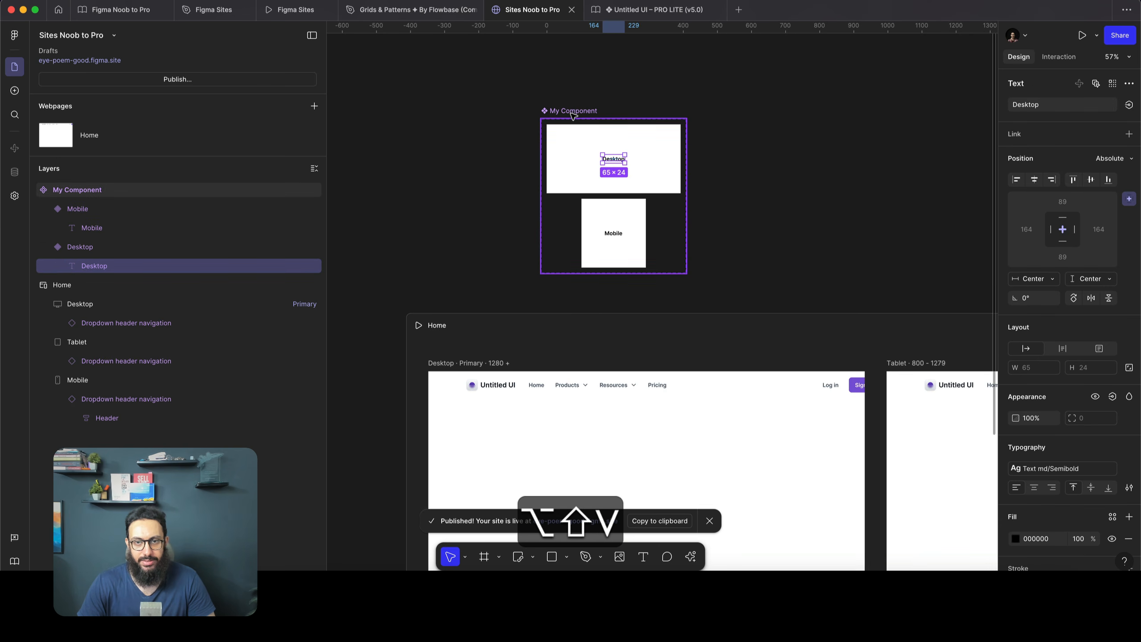
# Rename the variant property "Property 1" of My Component to "Breakpoint"
pyautogui.hotkey('shift', 'Return')
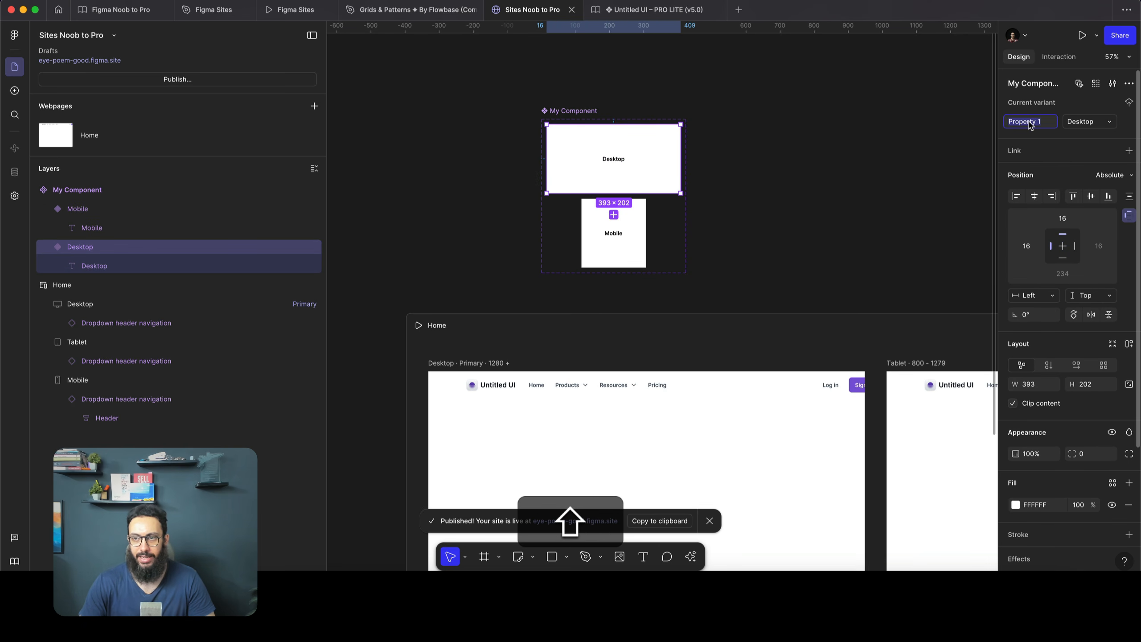
pyautogui.write('Breakpoint')
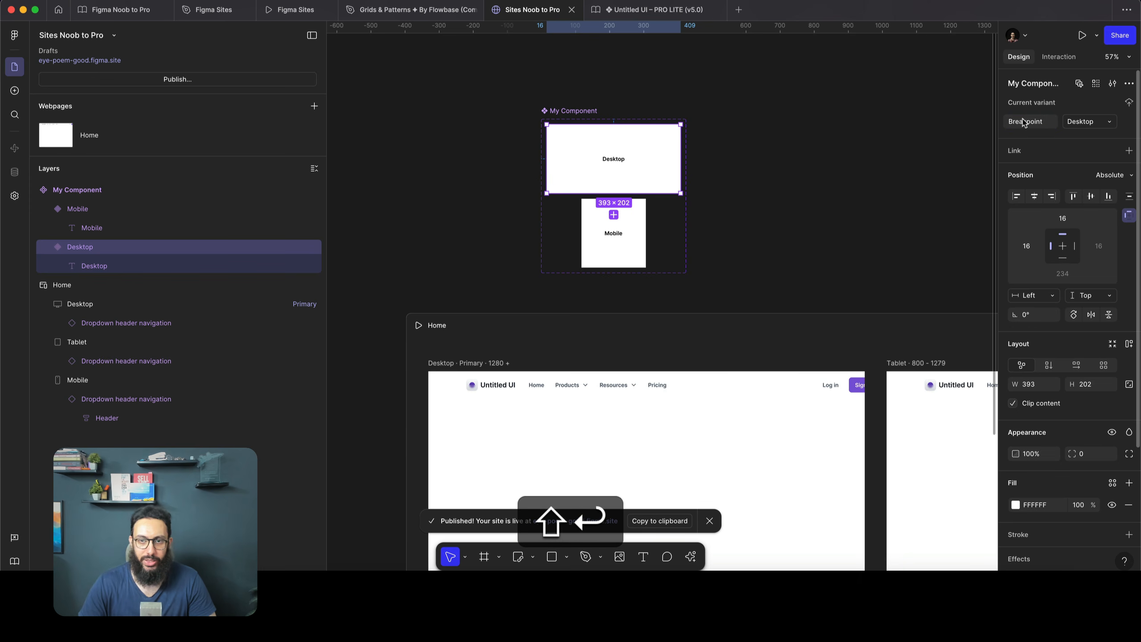
pyautogui.click(737, 158)
# Copy the Desktop variant of My Component and paste it into the breakpoints of the Home page
pyautogui.click(642, 168)
pyautogui.press('super+c')
pyautogui.scroll(-3, 715, 197)
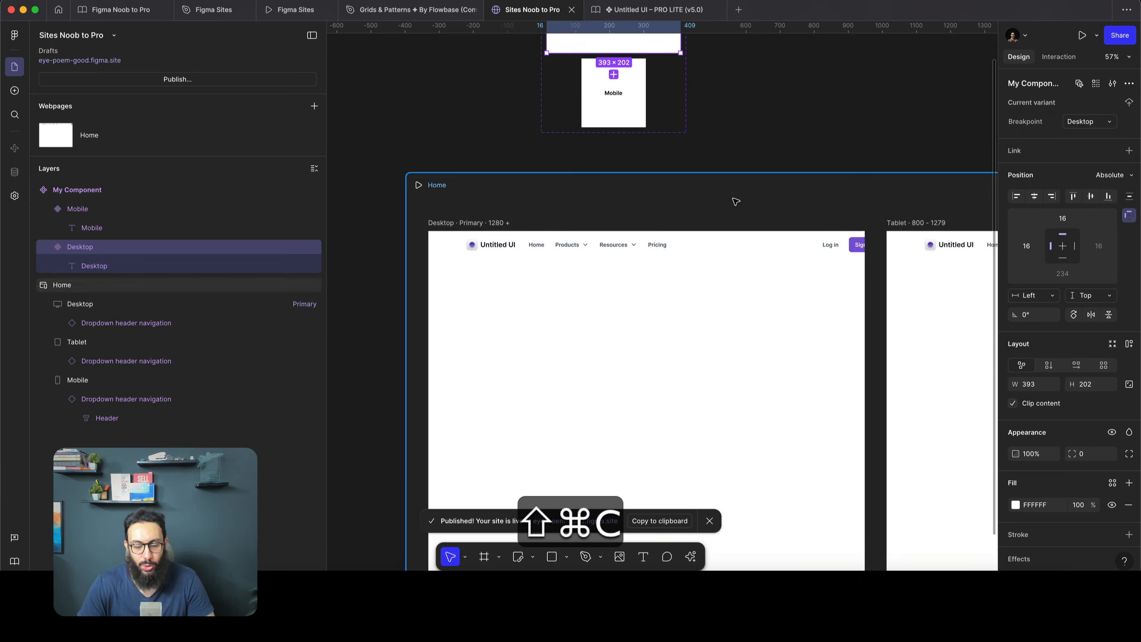
pyautogui.click(499, 215)
pyautogui.scroll(-2, 647, 227)
pyautogui.press('shift+super+v')
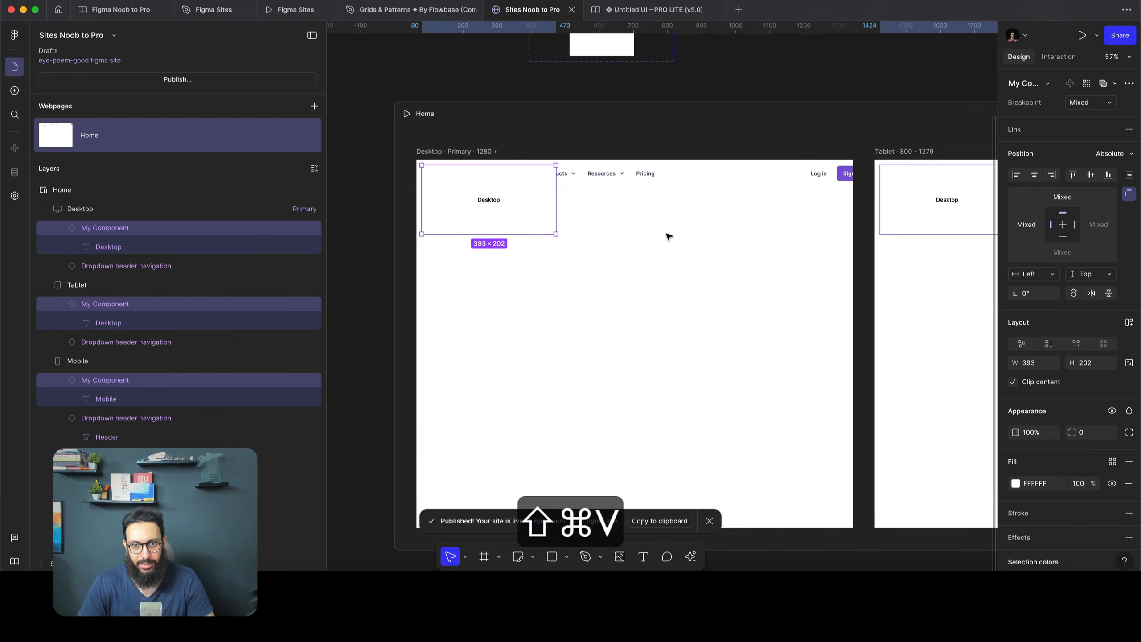
# Check the pasted component in the Tablet and Mobile breakpoints and undo the paste
pyautogui.hscroll(6, 589, 227)
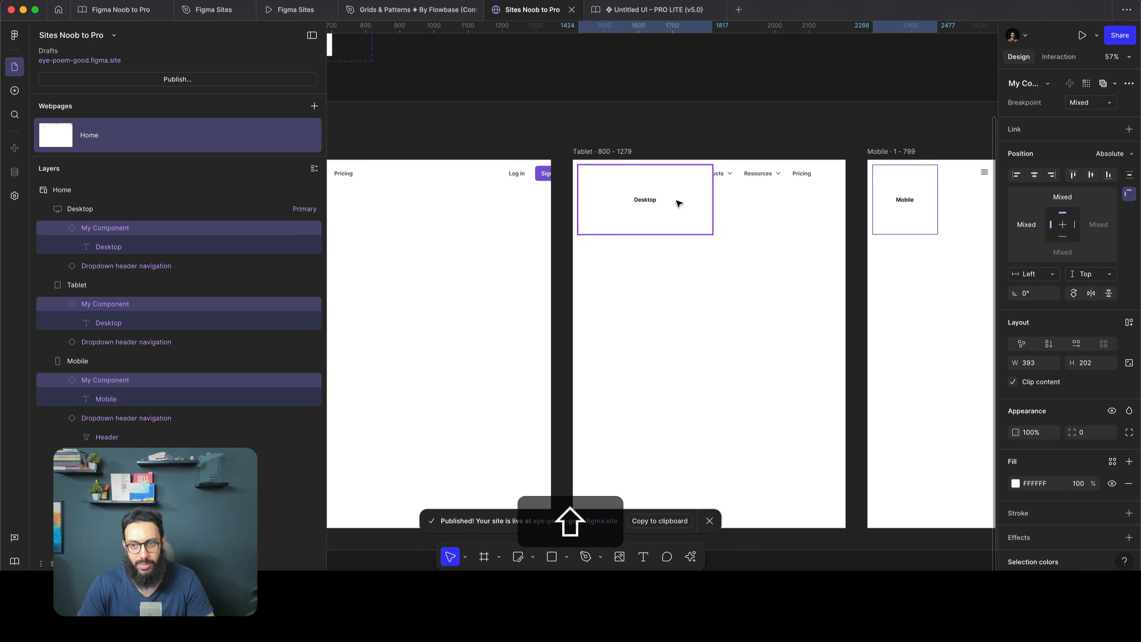
pyautogui.hscroll(3, 678, 203)
pyautogui.click(767, 193)
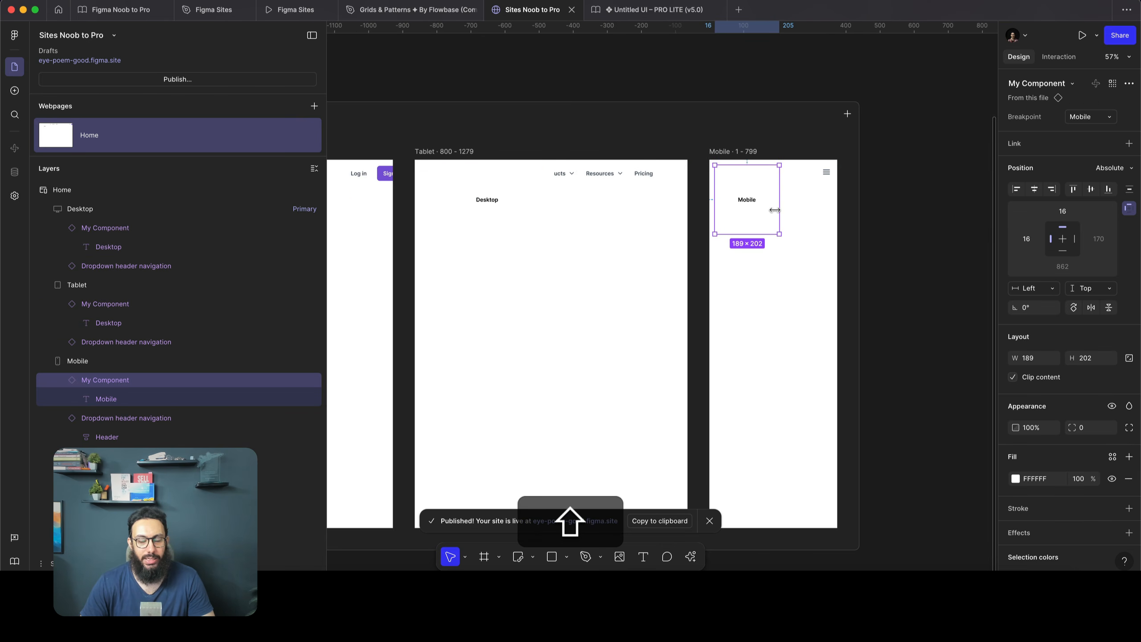
pyautogui.press('super+z')
pyautogui.press('super+z')
pyautogui.press('super+z')
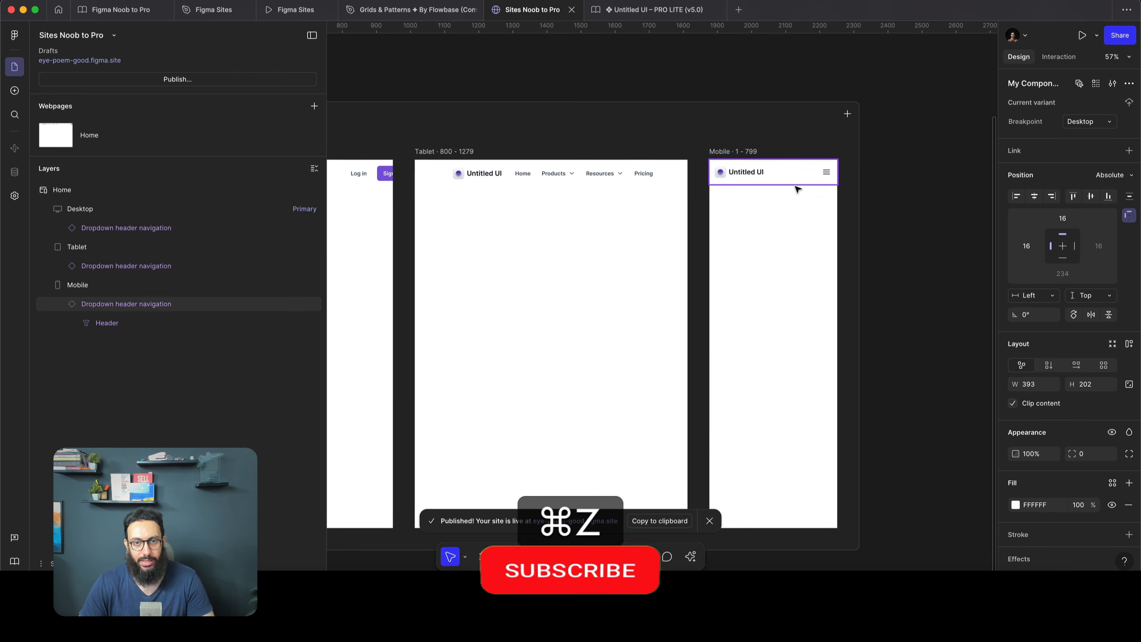
# Select the My Component set and open the name of its Breakpoint property for editing
pyautogui.scroll(5, 797, 189)
pyautogui.hscroll(-8, 797, 189)
pyautogui.hscroll(-3, 798, 190)
pyautogui.click(576, 129)
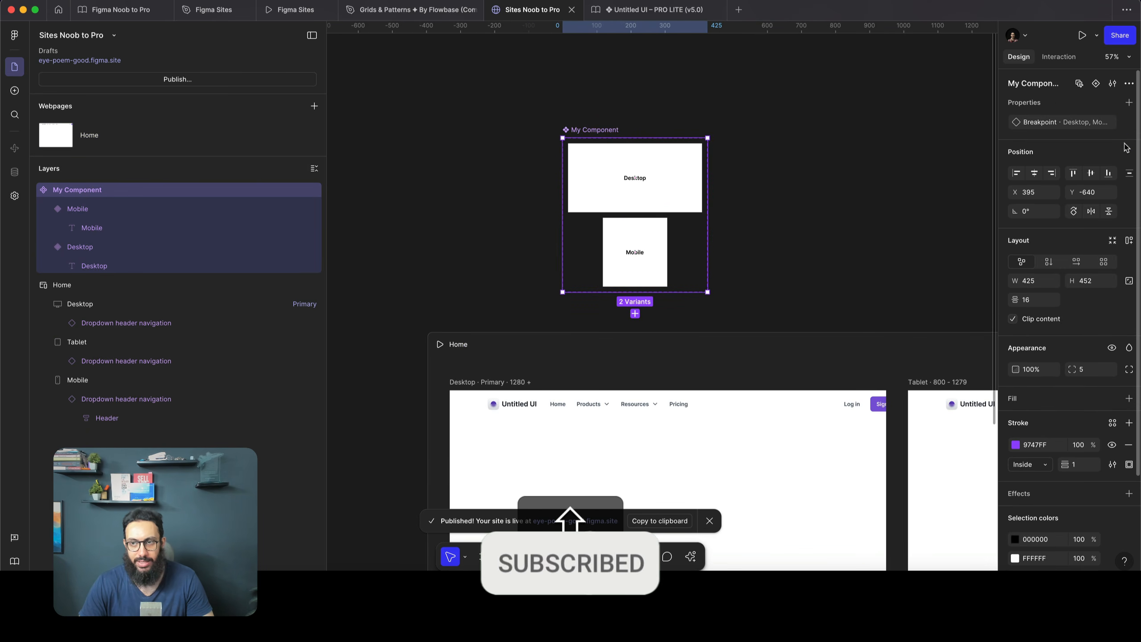
pyautogui.doubleClick(1054, 129)
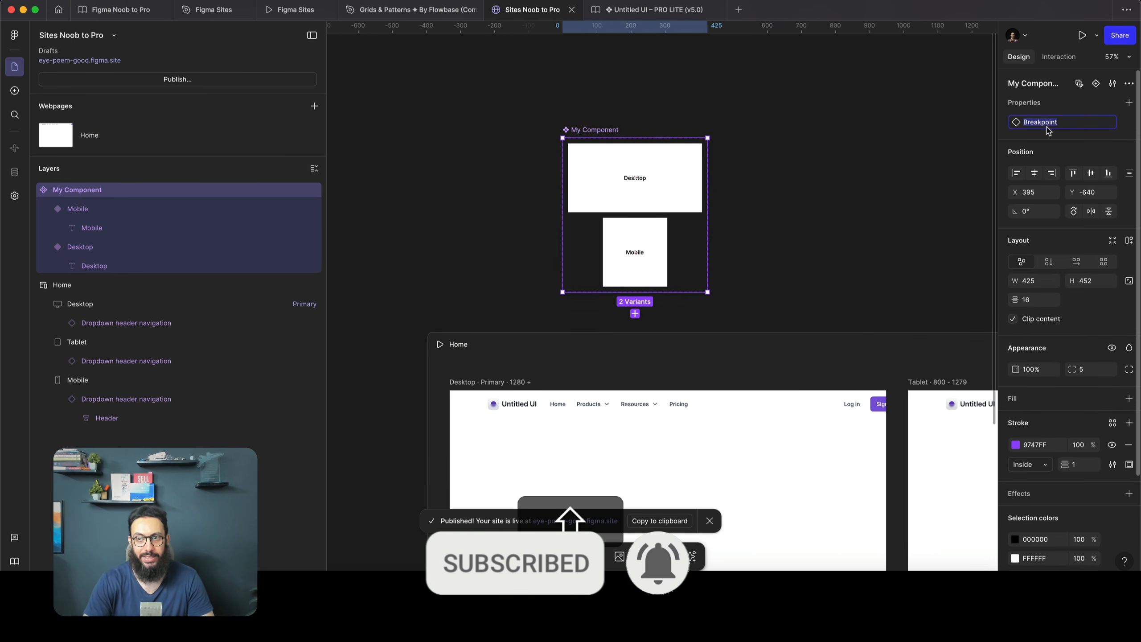
# Rename the My Component variant property to Mobile and set the desktop variant's value to Off
pyautogui.write('Mobile')
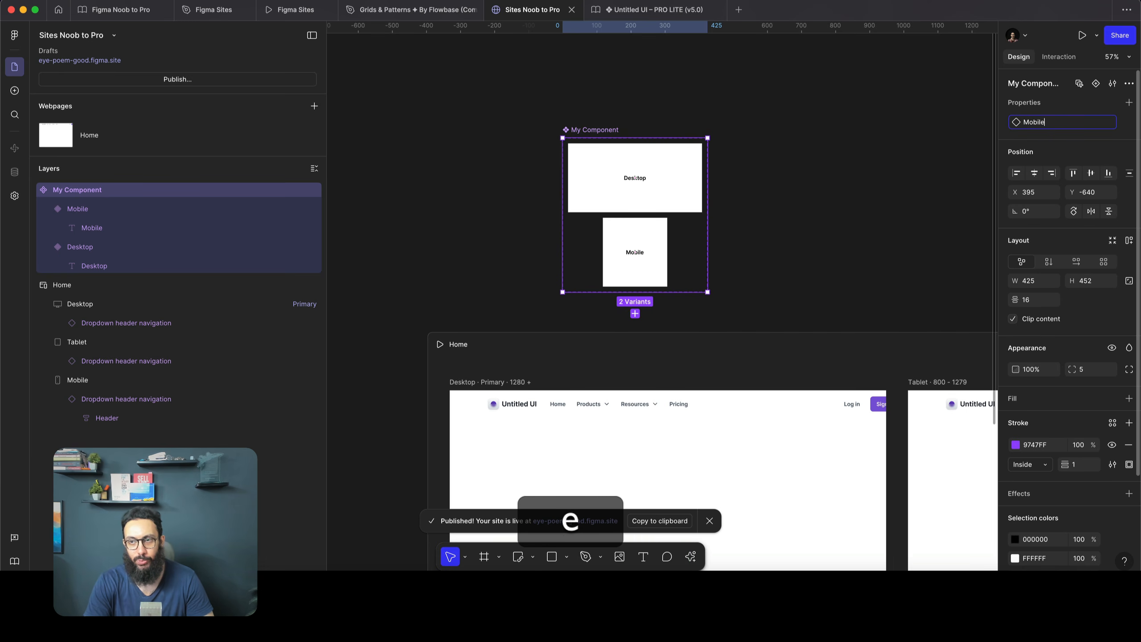
pyautogui.press('Return')
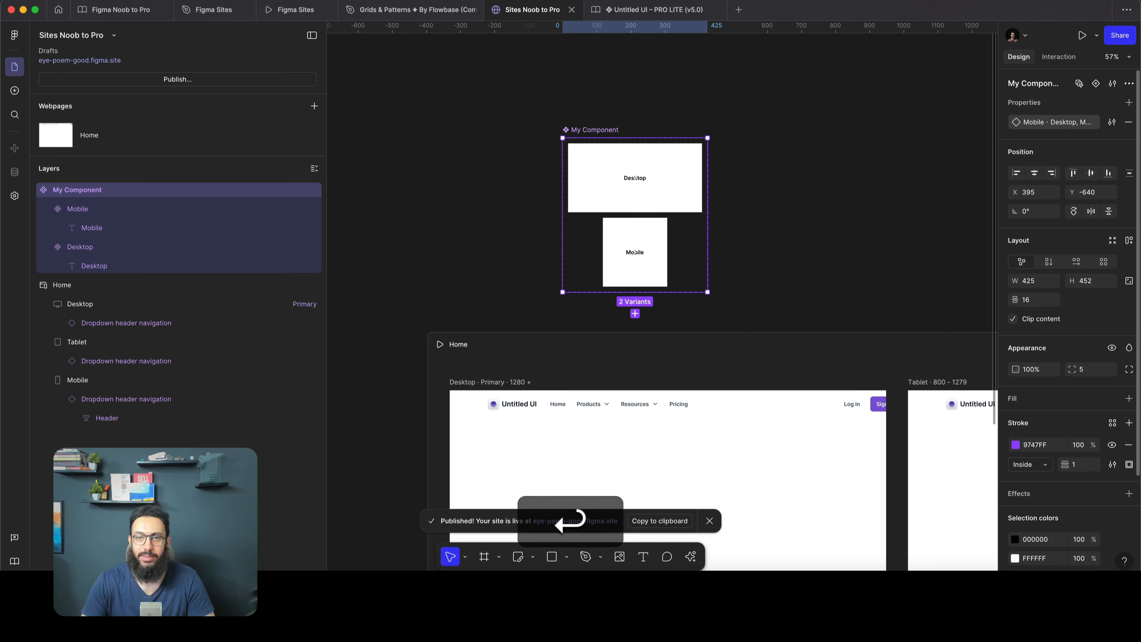
pyautogui.keyDown('shift'); pyautogui.click(665, 155); pyautogui.keyUp('shift')
pyautogui.write('Off')
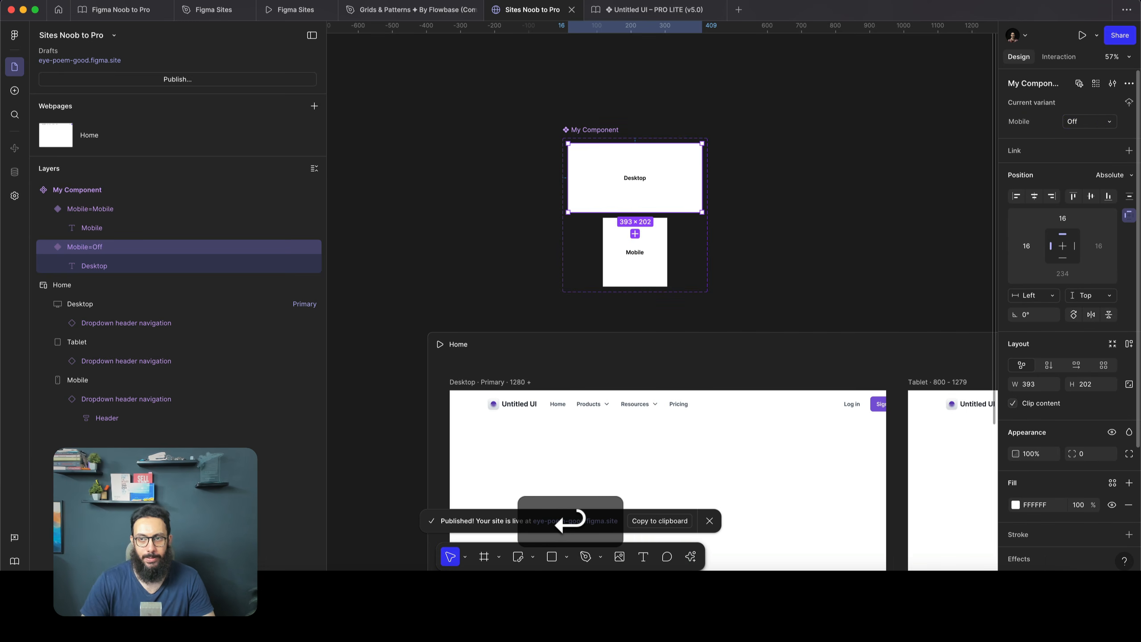
pyautogui.hotkey('shift', 'Return')
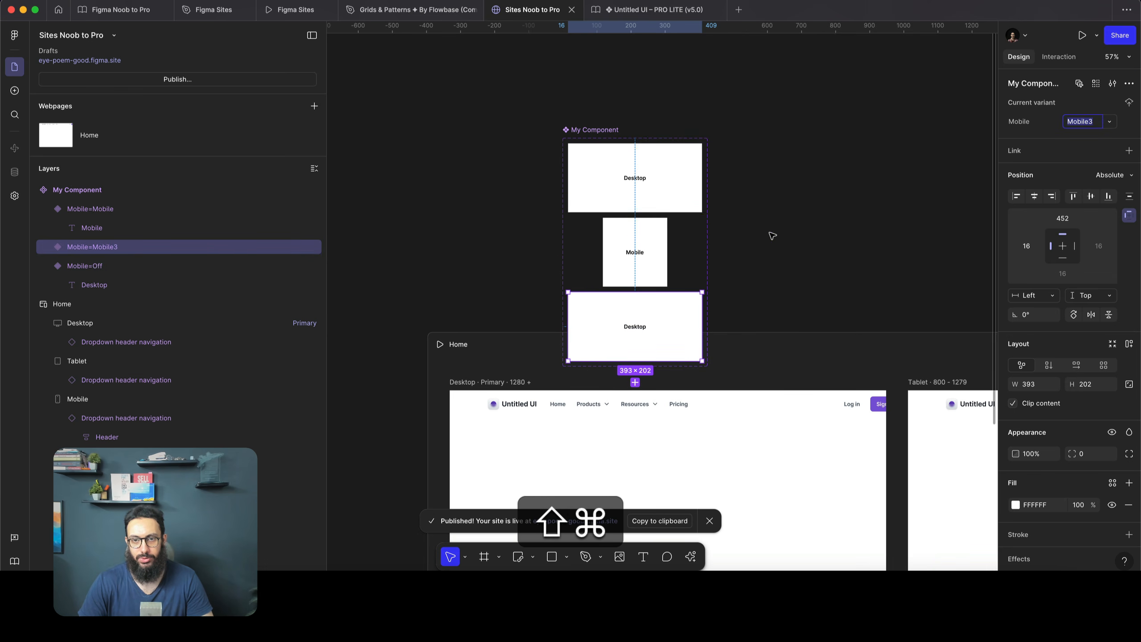
pyautogui.press('super+z')
pyautogui.press('super+z')
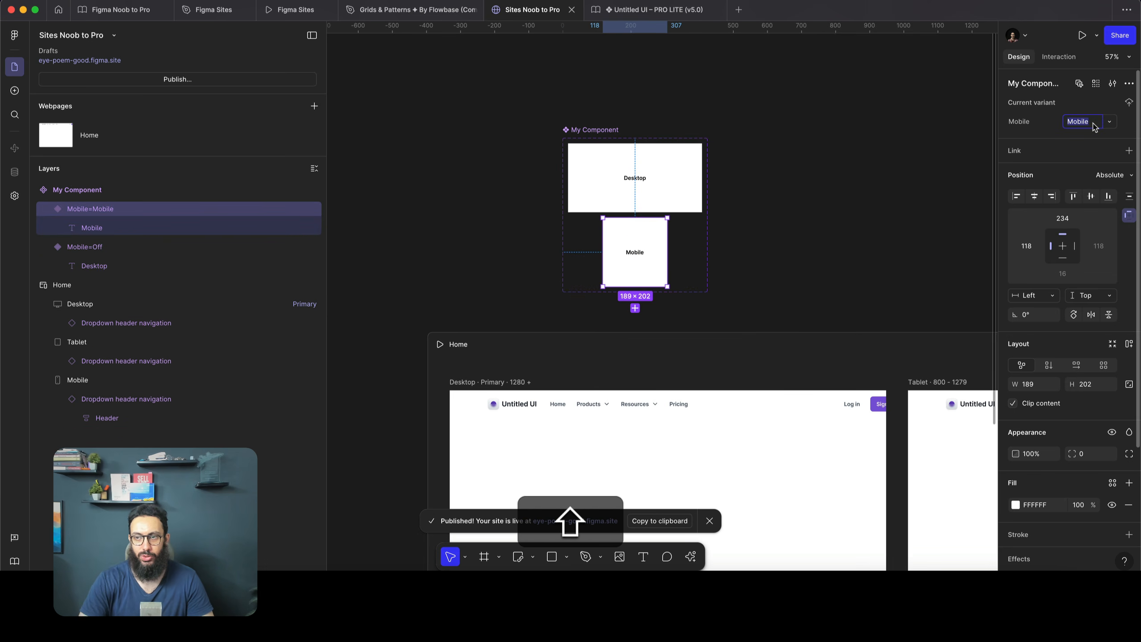
# Set the Mobile property of My Component's mobile variant to On
pyautogui.write('On')
pyautogui.press('Return')
pyautogui.press('Escape')
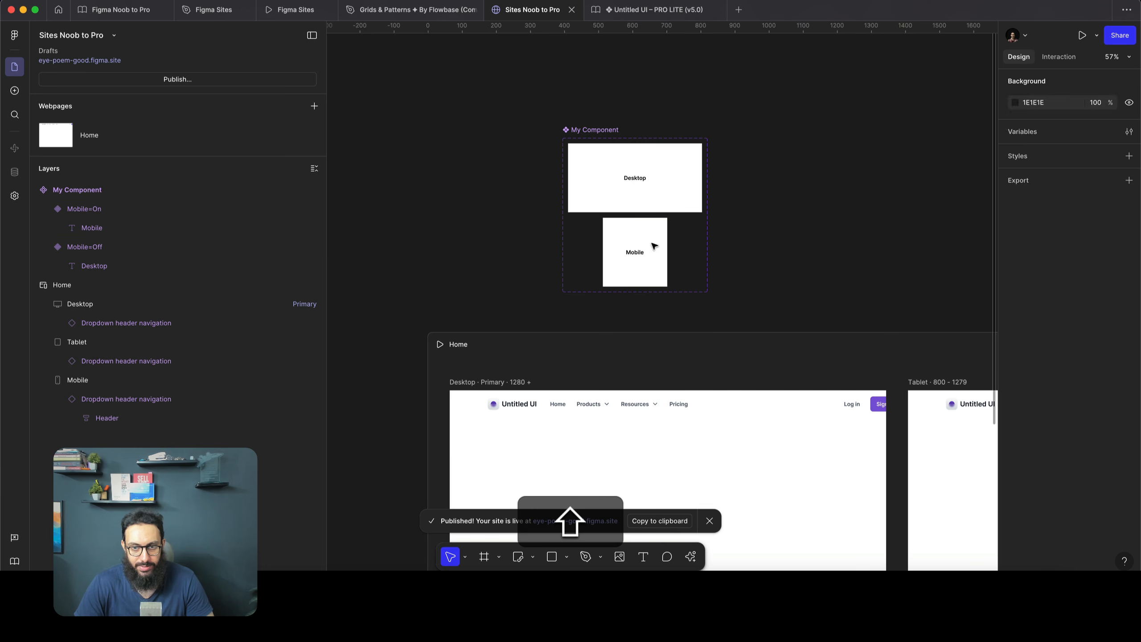
# Copy the desktop variant of My Component and paste it into the home page's Desktop, Tablet and Mobile breakpoints
pyautogui.click(653, 246)
pyautogui.click(657, 194)
pyautogui.press('shift+super+c')
pyautogui.scroll(-3, 654, 180)
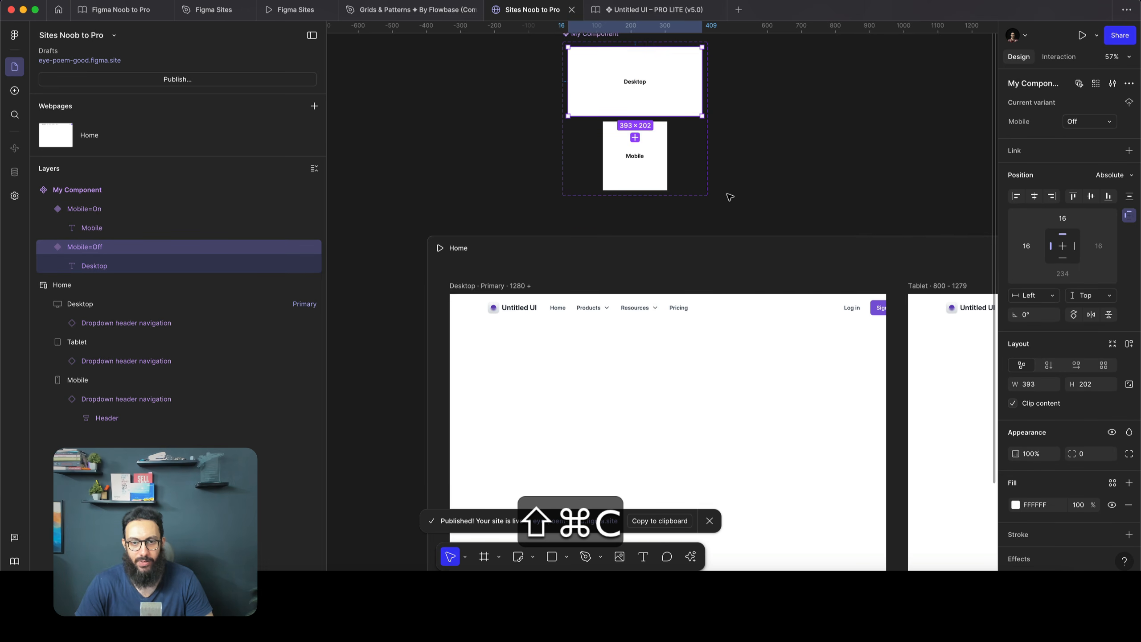
pyautogui.press('shift+super+v')
pyautogui.hscroll(10, 802, 265)
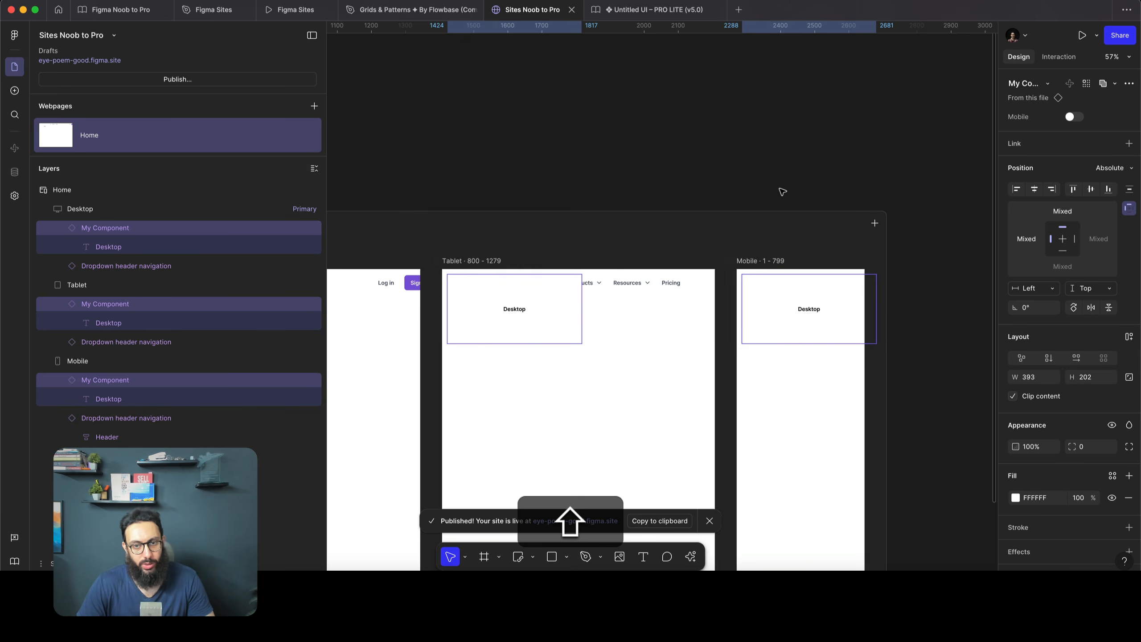
pyautogui.hscroll(-3, 781, 189)
pyautogui.scroll(-3, 780, 189)
pyautogui.hscroll(-3, 781, 189)
# Undo the pasted component instances and delete the My Component set from the canvas
pyautogui.press('shift+super+z')
pyautogui.press('super+z')
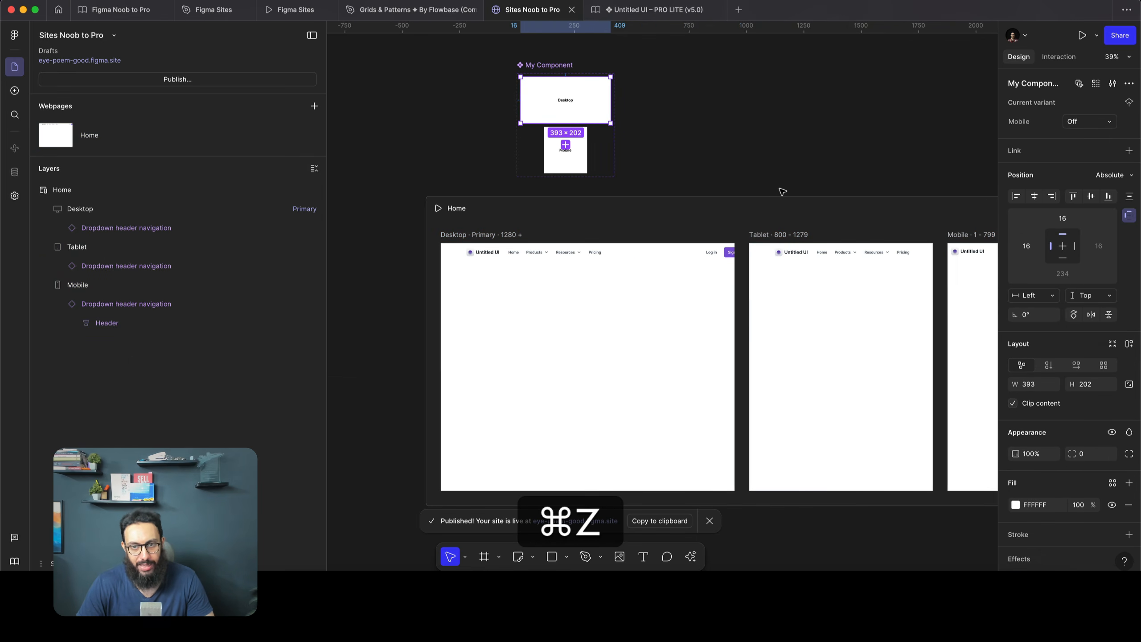
pyautogui.press('shift+super+z')
pyautogui.hotkey('shift', 'BackSpace')
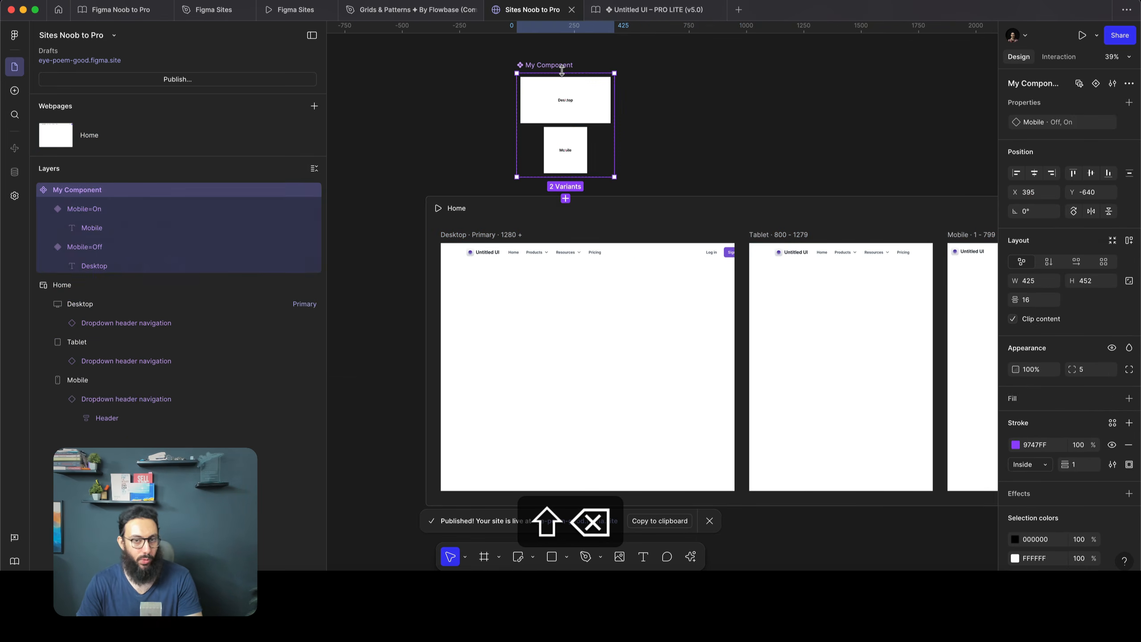
# Select the dropdown header navigation across all breakpoints and review its position and layout settings
pyautogui.keyDown('shift'); pyautogui.click(618, 253); pyautogui.keyUp('shift')
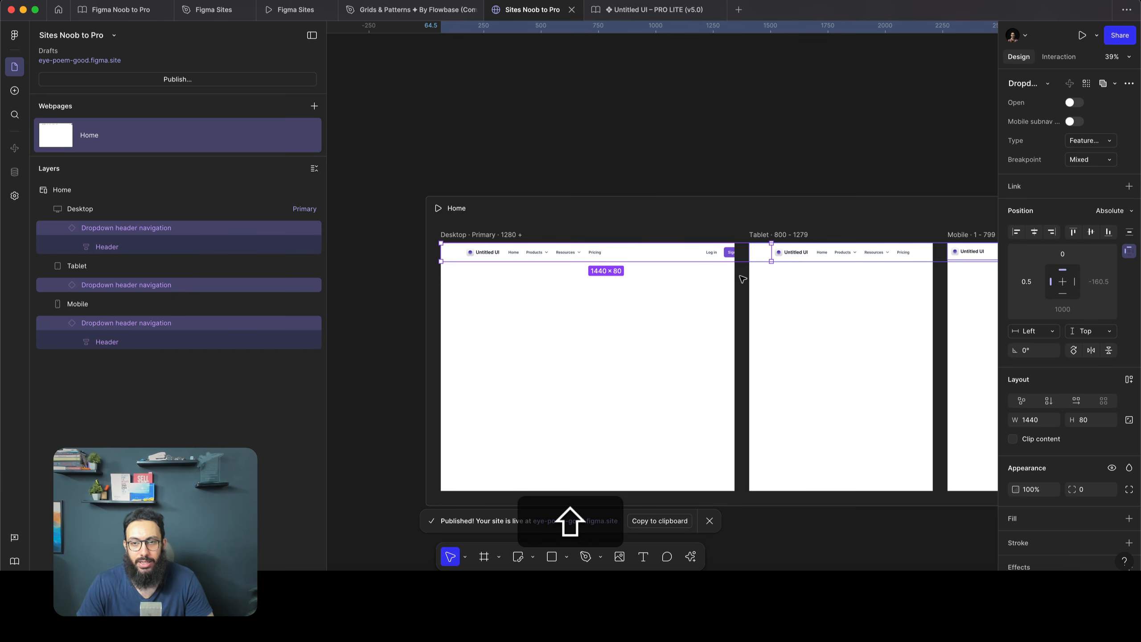
pyautogui.hscroll(5, 741, 267)
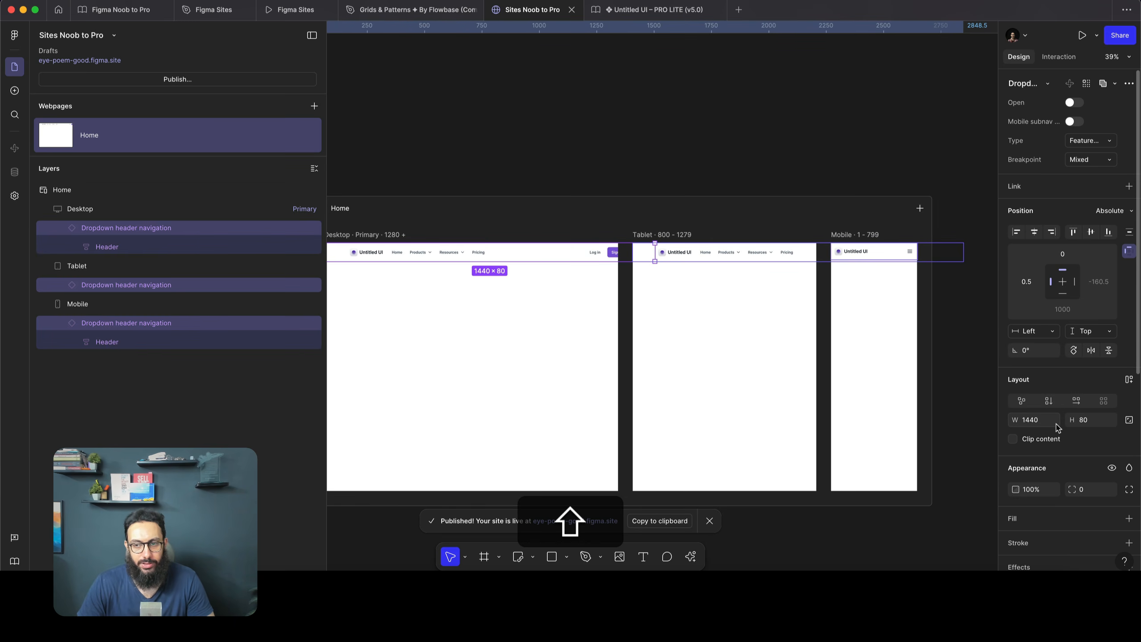
pyautogui.scroll(-1, 1052, 421)
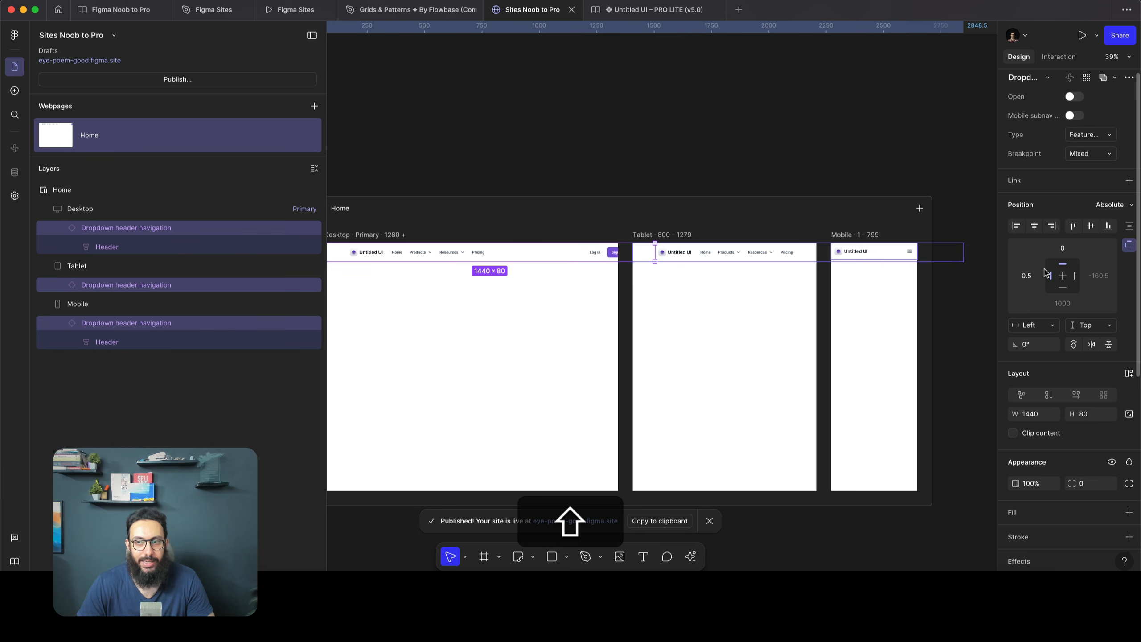
pyautogui.scroll(-2, 1045, 272)
pyautogui.hscroll(-3, 564, 263)
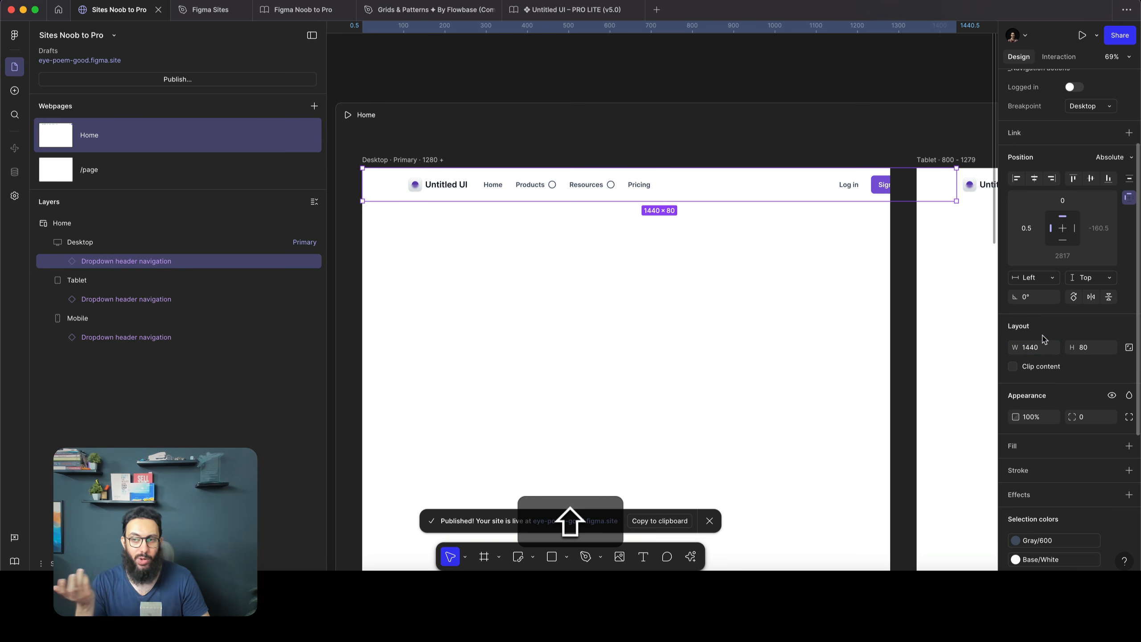
# Try a vertical auto layout on the home page's breakpoints with the dropdown header navigation filling the width
pyautogui.click(263, 245)
pyautogui.press('super+a')
pyautogui.scroll(3, 1047, 254)
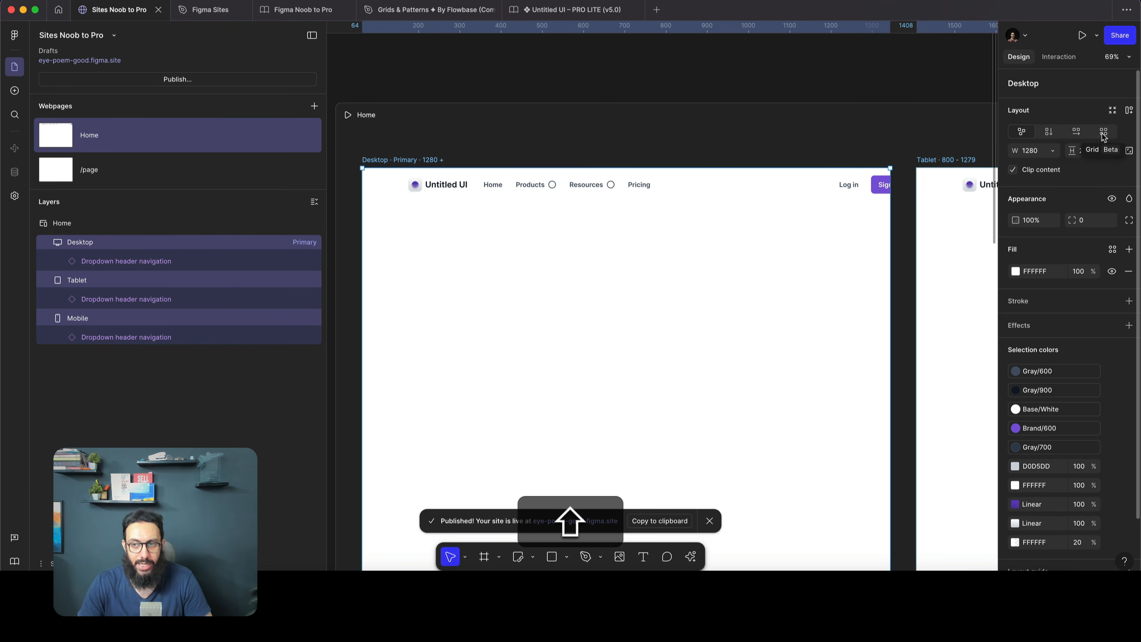
pyautogui.click(1050, 135)
pyautogui.click(783, 180)
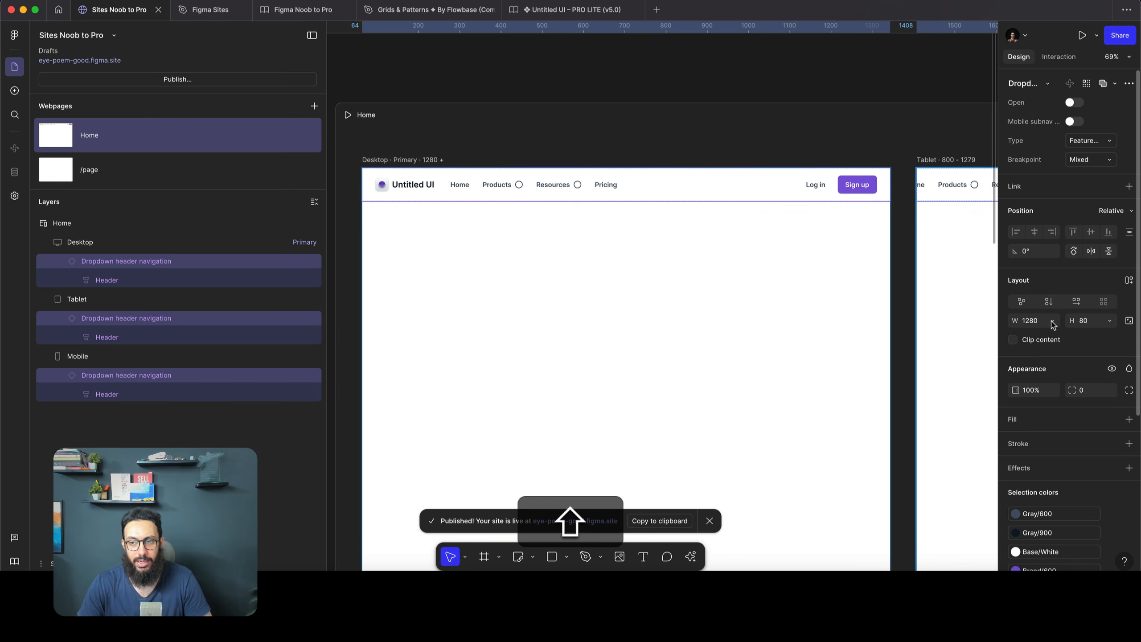
pyautogui.press('shift+super+z')
pyautogui.press('shift+super+z')
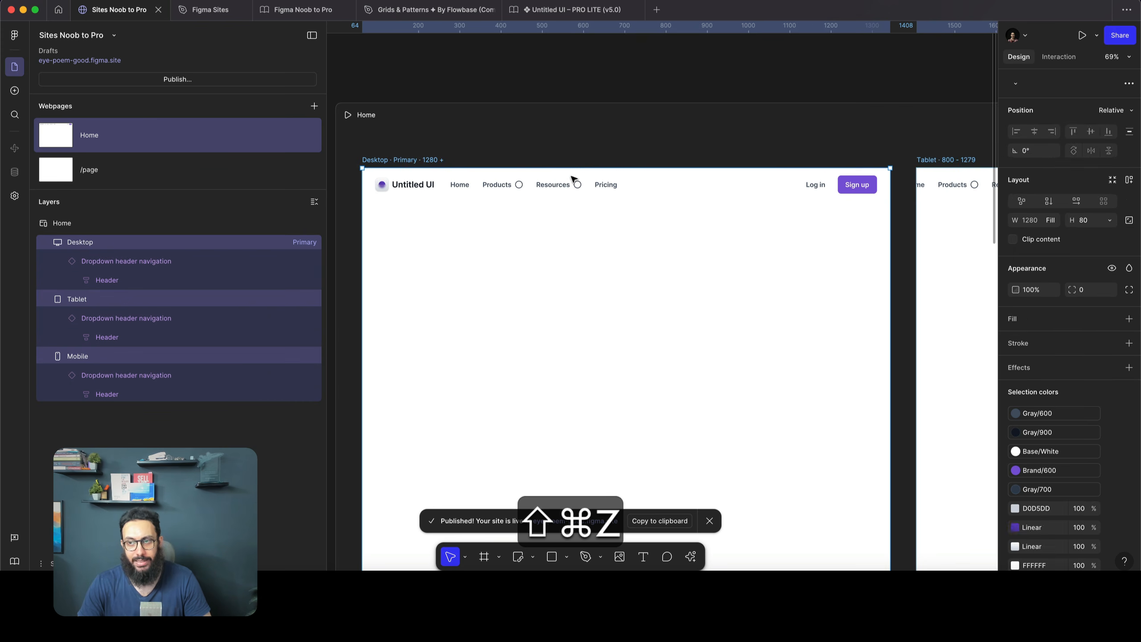
pyautogui.press('shift+super+z')
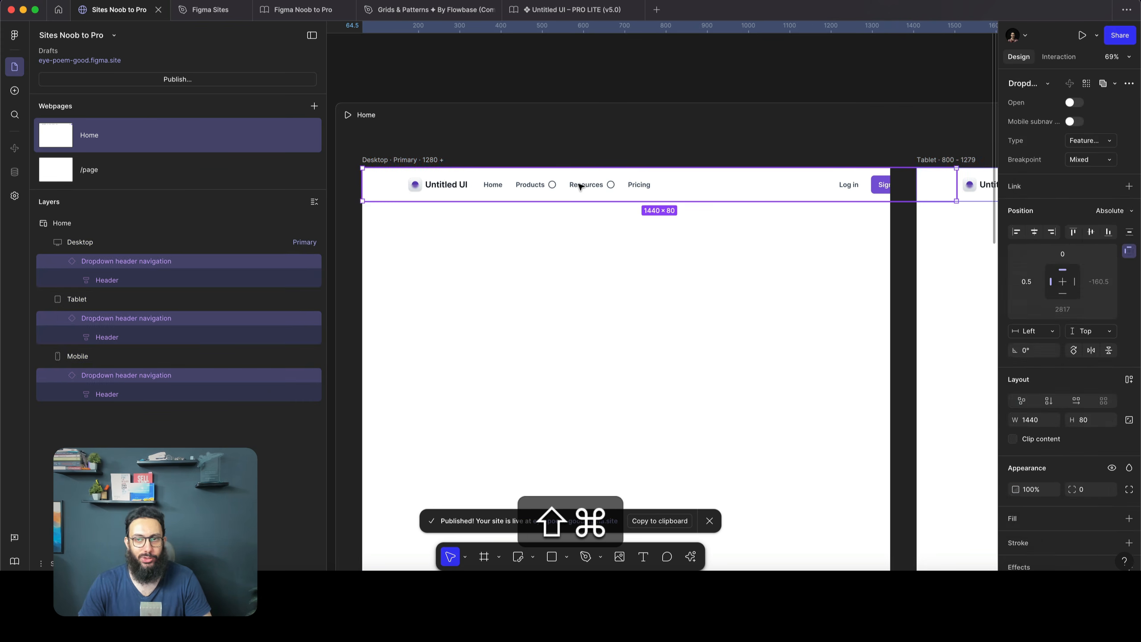
# Insert the black Namedly header from the Navigation blocks into the home page's Desktop breakpoint
pyautogui.click(390, 161)
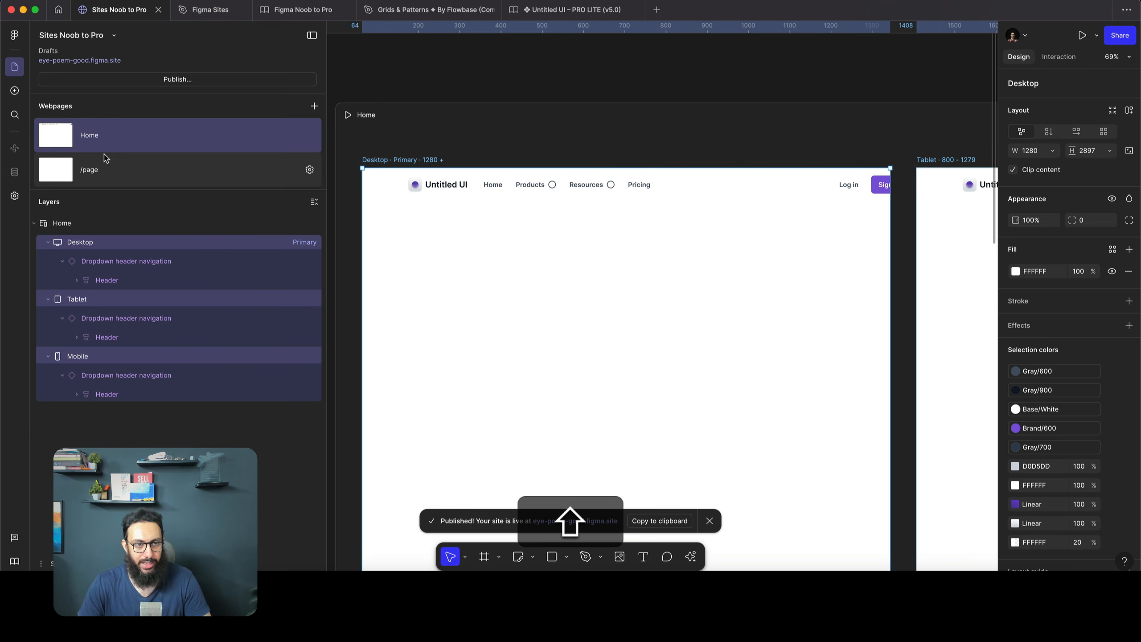
pyautogui.click(15, 92)
pyautogui.moveTo(310, 142)
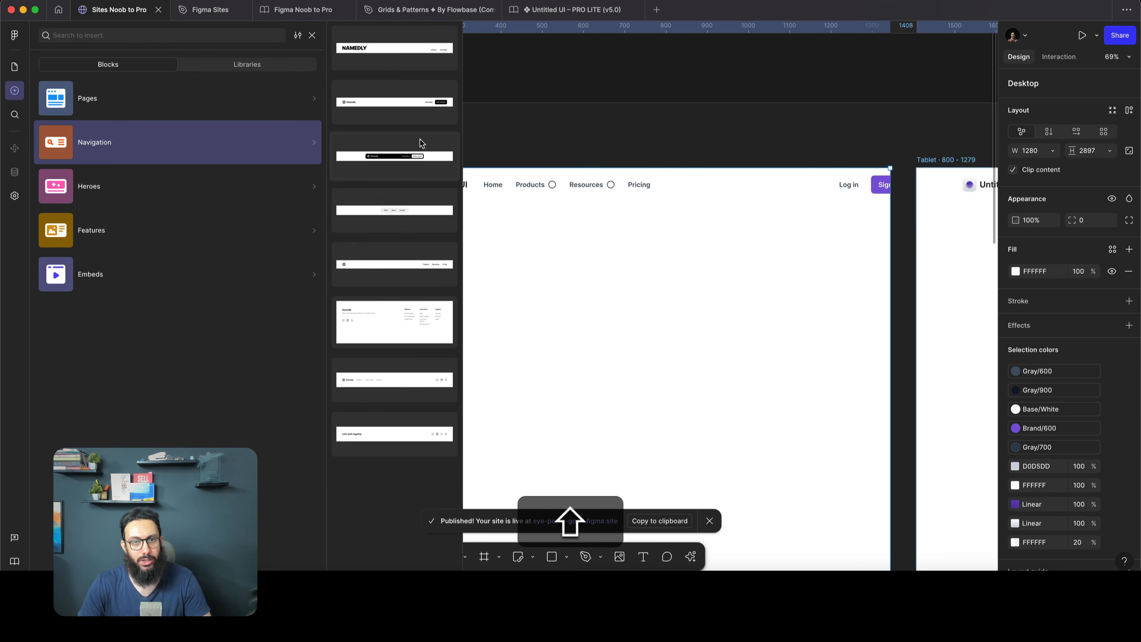
pyautogui.click(442, 157)
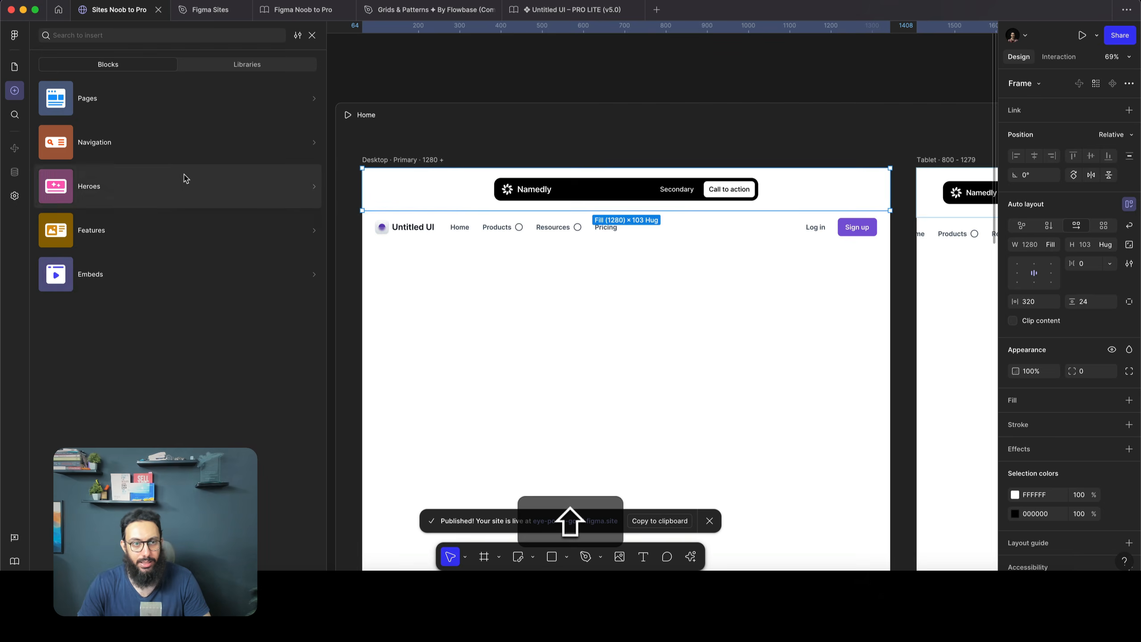
pyautogui.click(25, 67)
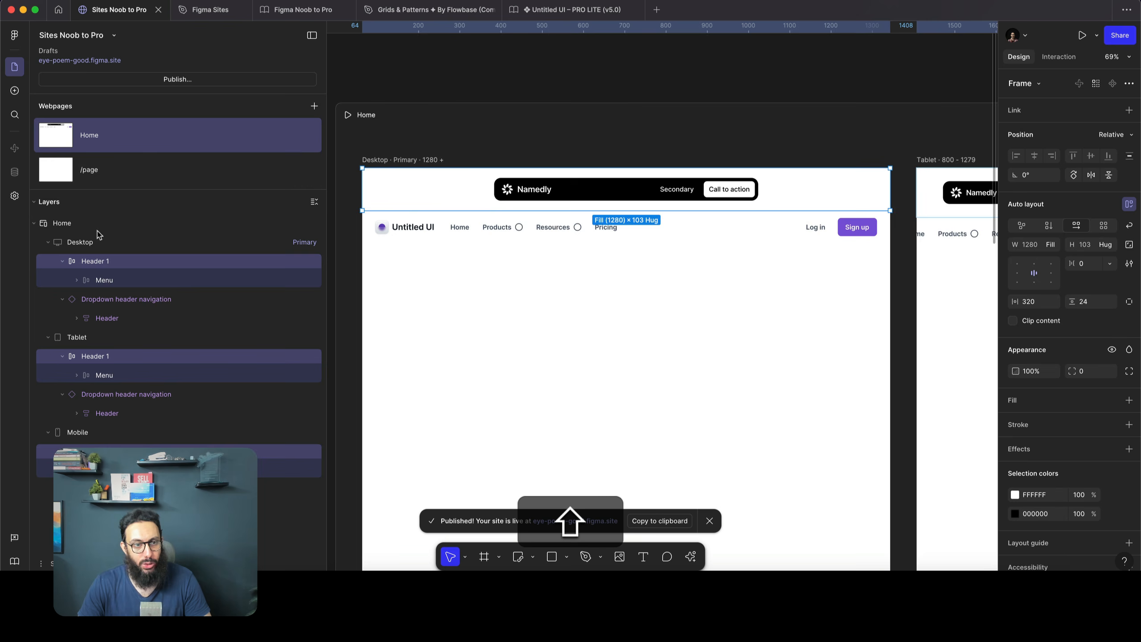
pyautogui.press('Escape')
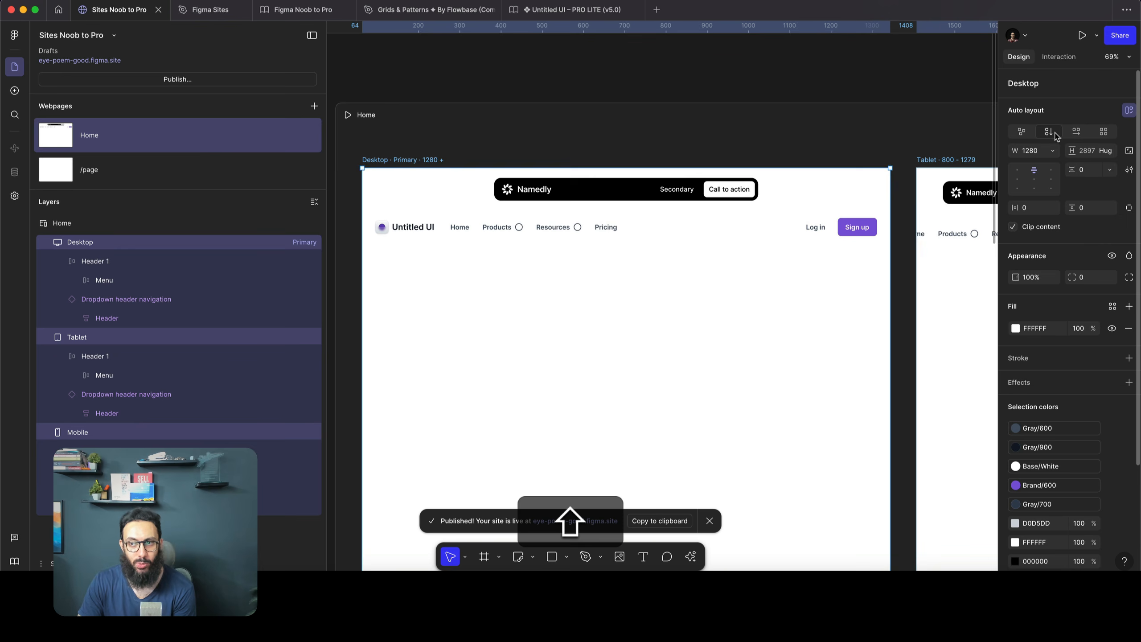
# Delete the Namedly header block and set the dropdown header navigation's width to fill its container
pyautogui.click(714, 197)
pyautogui.hotkey('shift', 'BackSpace')
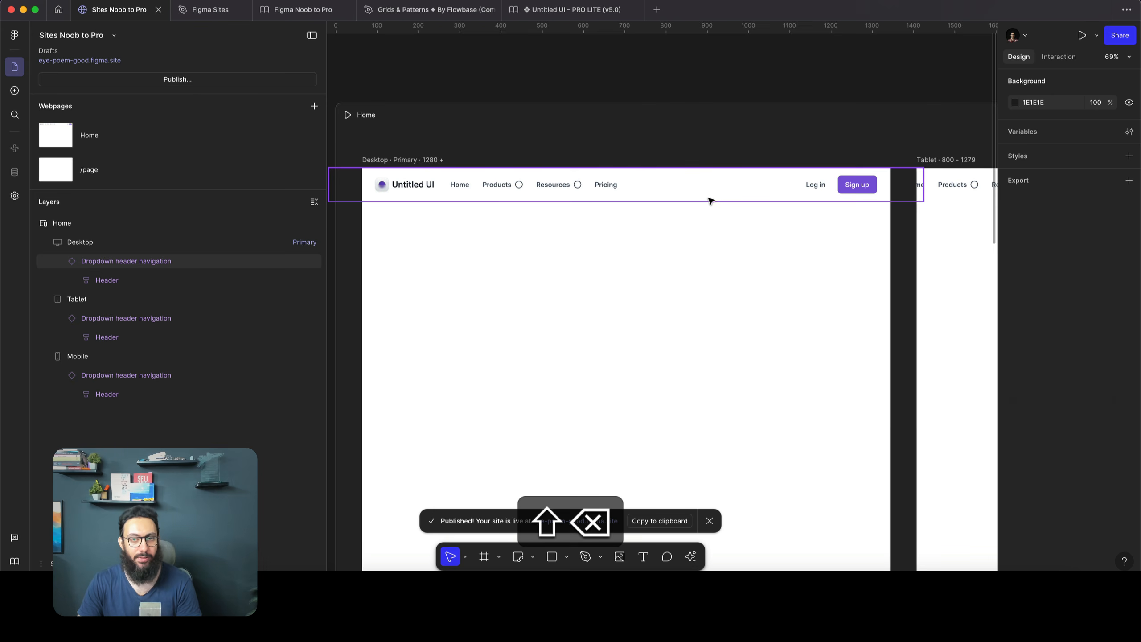
pyautogui.click(695, 185)
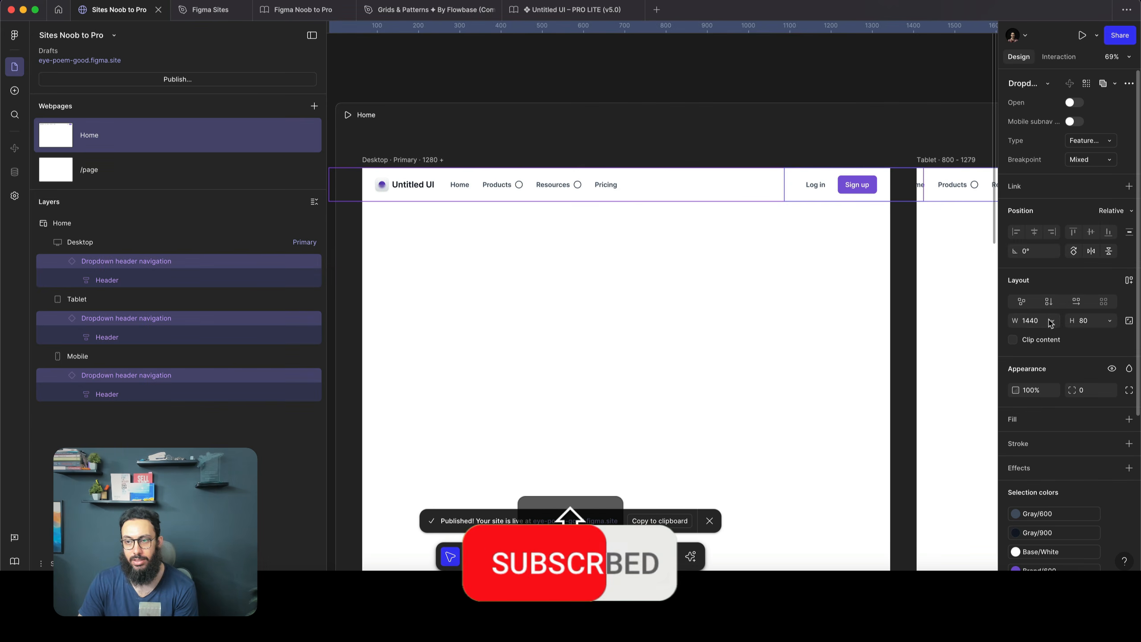
pyautogui.click(1052, 321)
pyautogui.click(1052, 334)
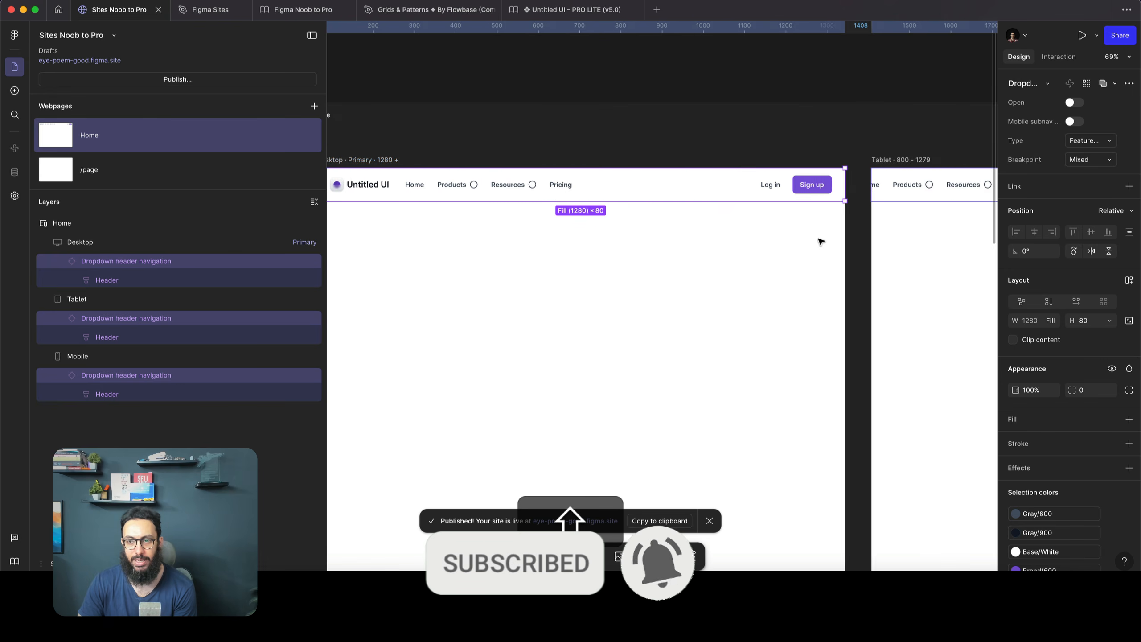
# Switch the Tablet header navigation and its nested navigation actions to the Mobile breakpoint variant
pyautogui.hscroll(8, 820, 238)
pyautogui.click(760, 190)
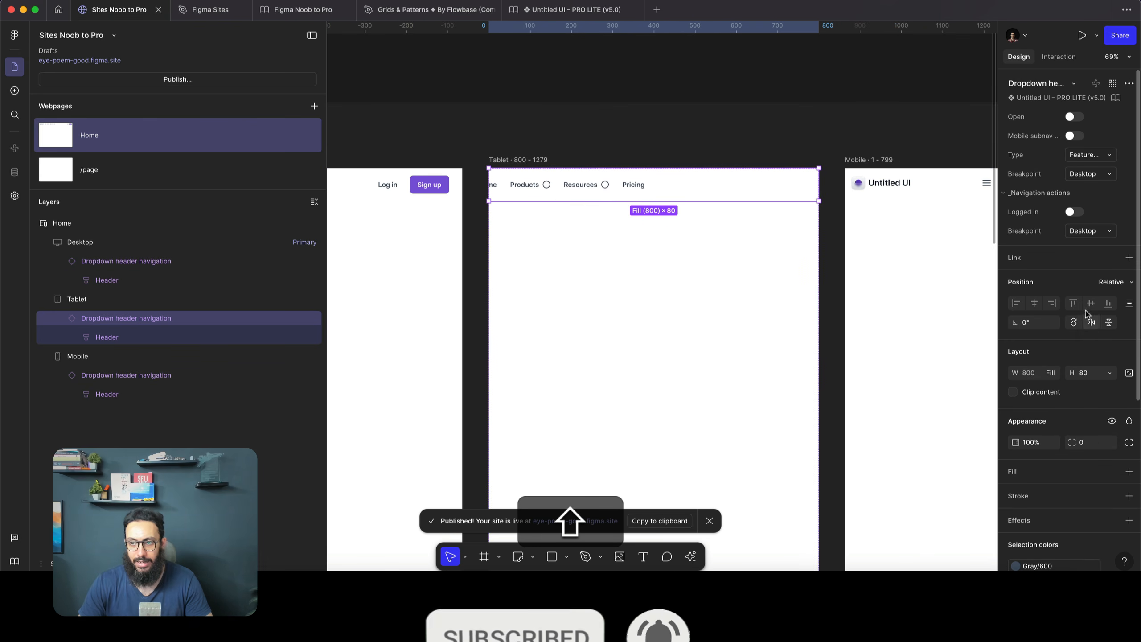
pyautogui.click(1083, 231)
pyautogui.click(1082, 242)
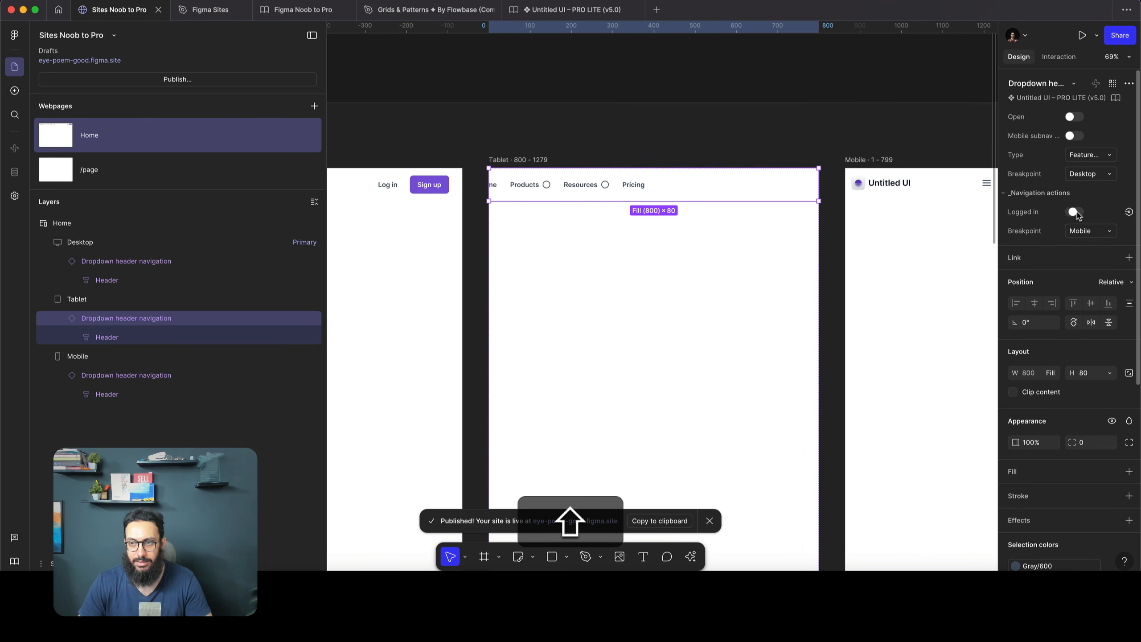
pyautogui.click(1085, 180)
pyautogui.click(1082, 188)
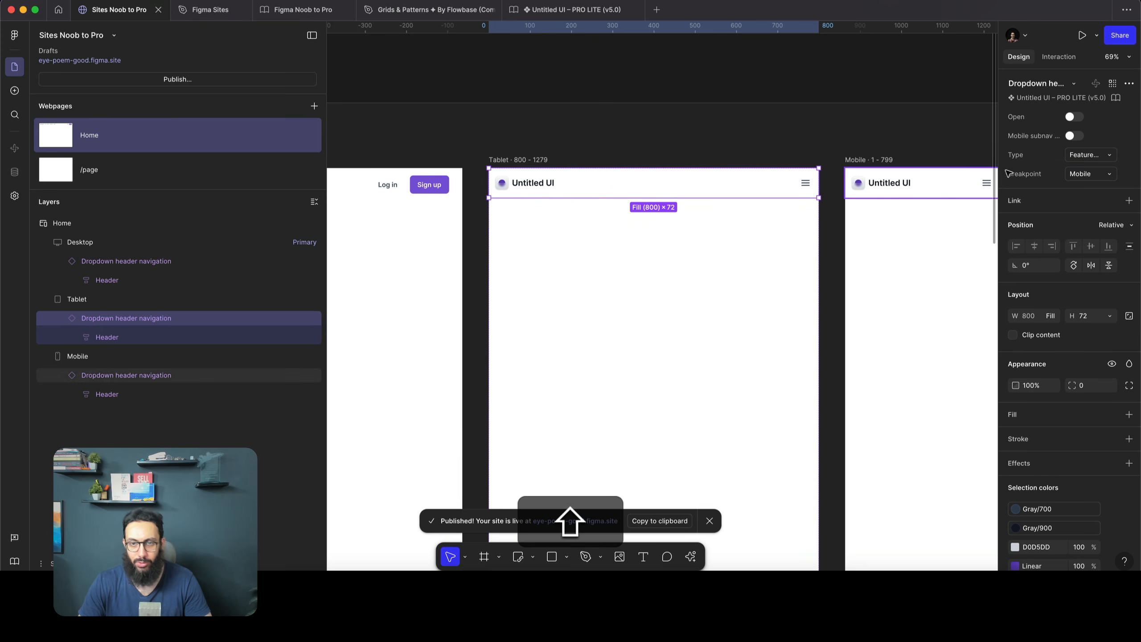
# Switch to the Untitled UI – PRO LITE (v5.0) file and copy the Hero Section from the Desktop example page
pyautogui.hscroll(-10, 504, 175)
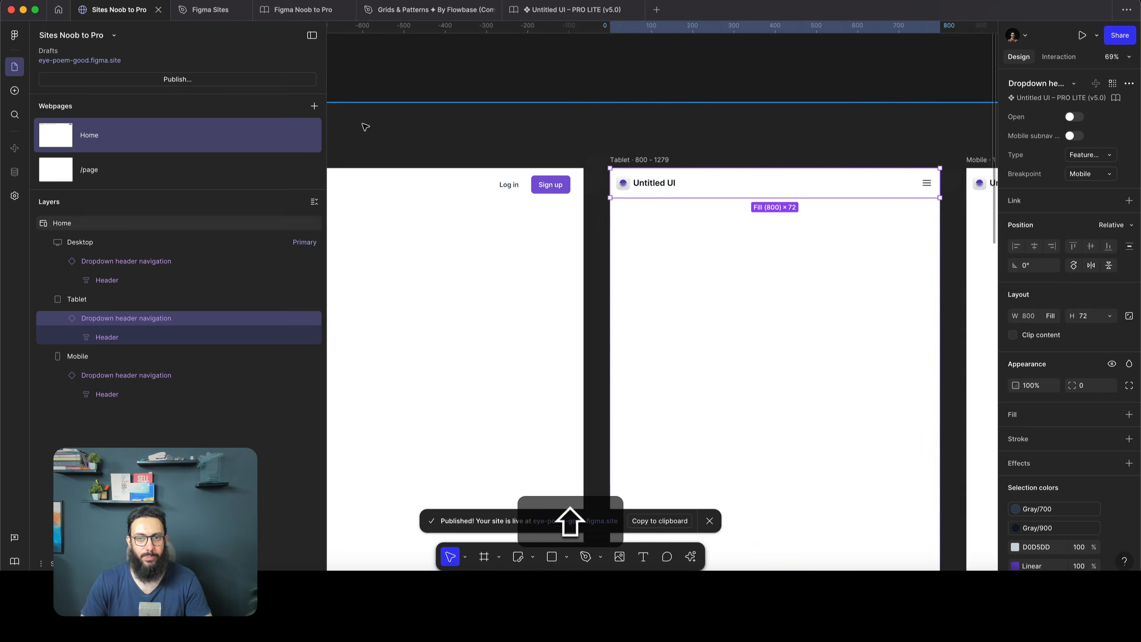
pyautogui.click(505, 181)
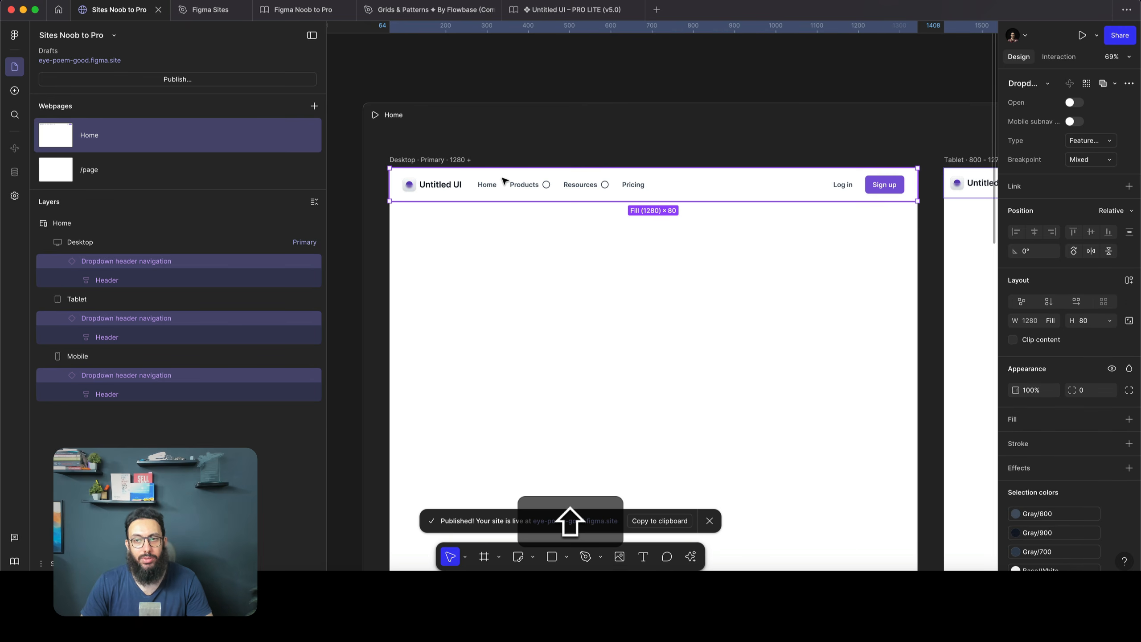
pyautogui.click(547, 10)
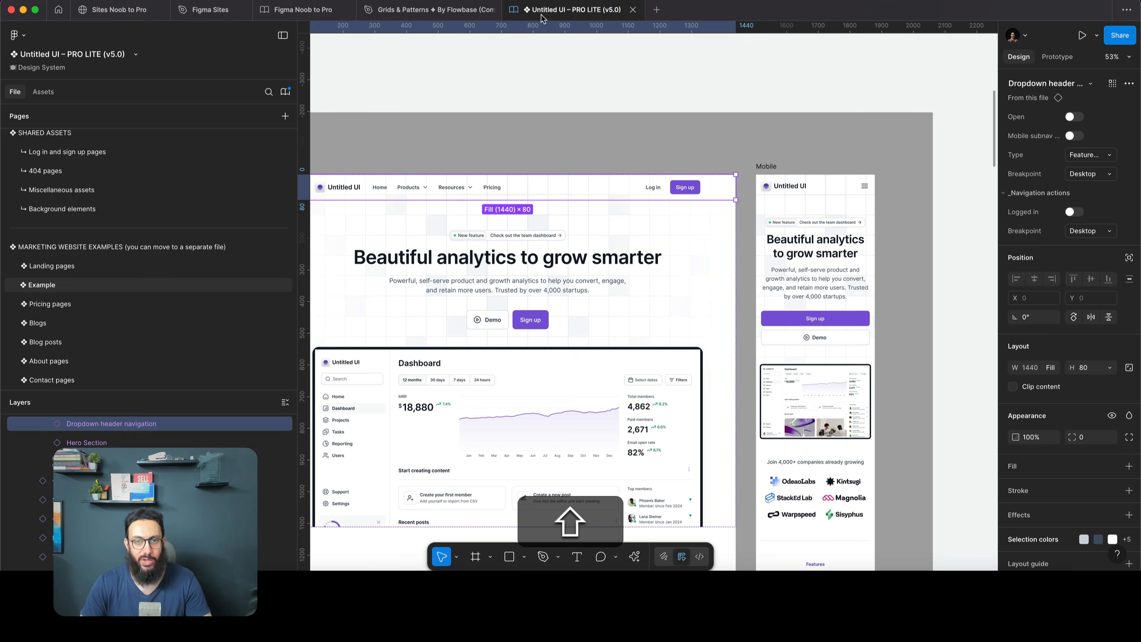
pyautogui.hscroll(-2, 552, 212)
pyautogui.scroll(-2, 549, 215)
pyautogui.click(521, 202)
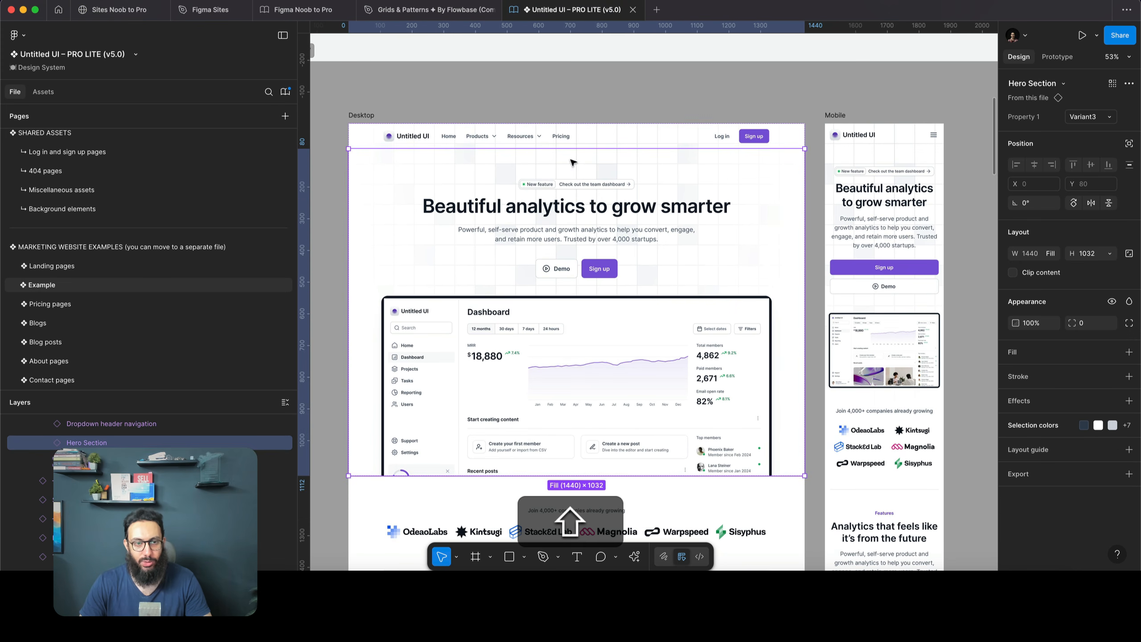
pyautogui.press('shift+super+c')
# Return to the Sites Noob to Pro file and paste the Hero Section into the home page's Desktop breakpoint
pyautogui.click(448, 12)
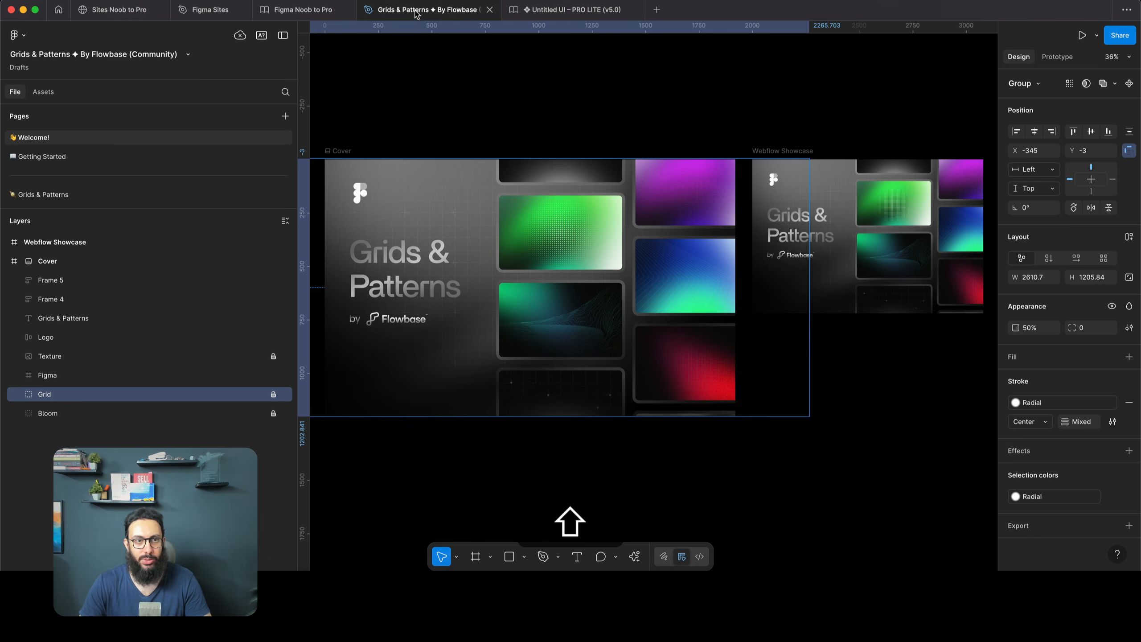
pyautogui.press('shift+super+2')
pyautogui.click(421, 160)
pyautogui.press('shift+super+v')
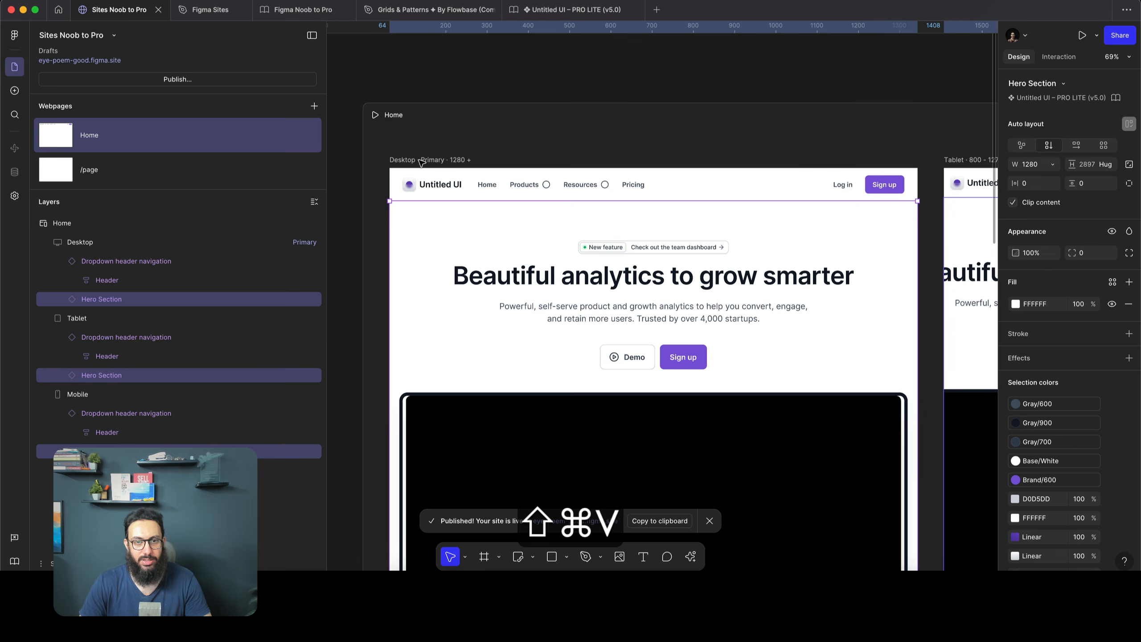
# Examine how the pasted Hero Section fits the Desktop, Tablet and Mobile breakpoints
pyautogui.scroll(-8, 542, 152)
pyautogui.scroll(4, 608, 150)
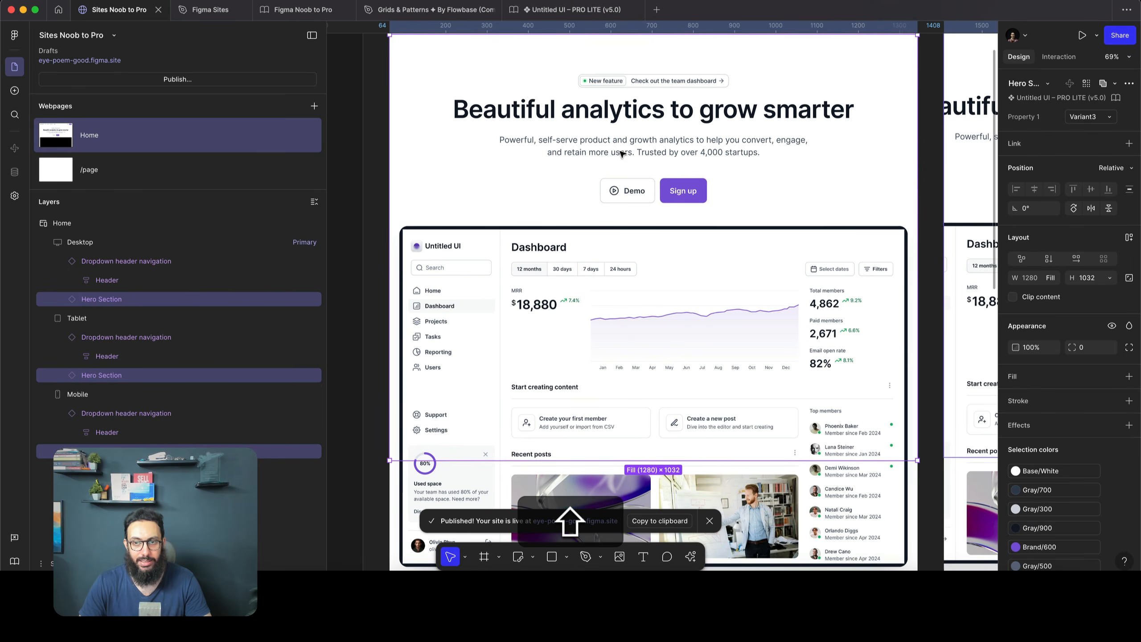
pyautogui.scroll(3, 607, 150)
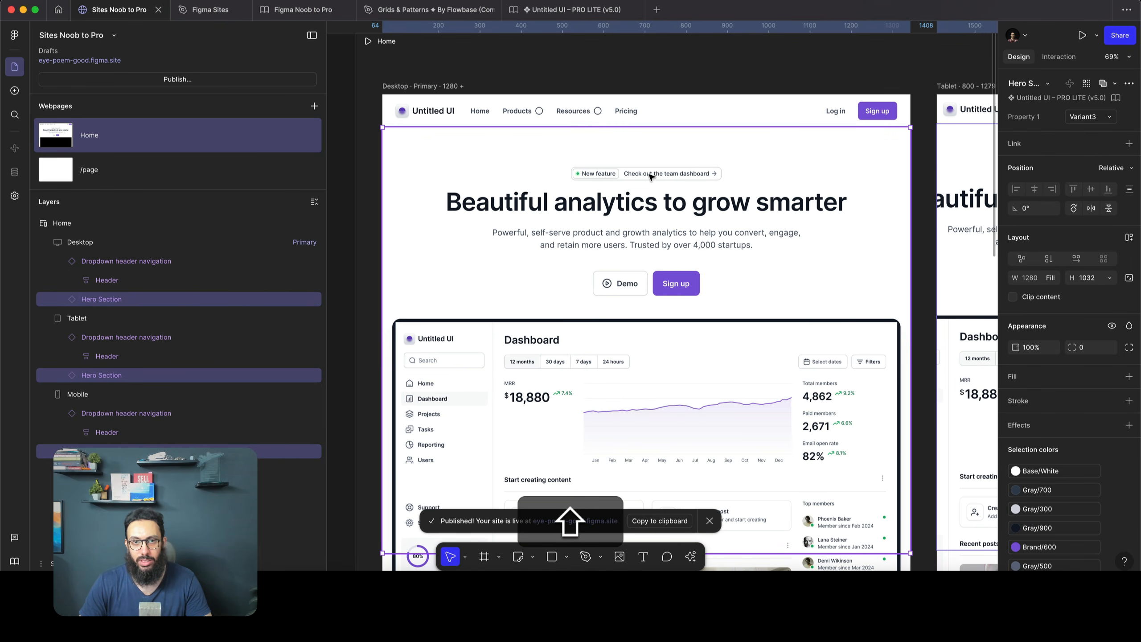
pyautogui.scroll(-3, 650, 175)
pyautogui.hscroll(10, 647, 176)
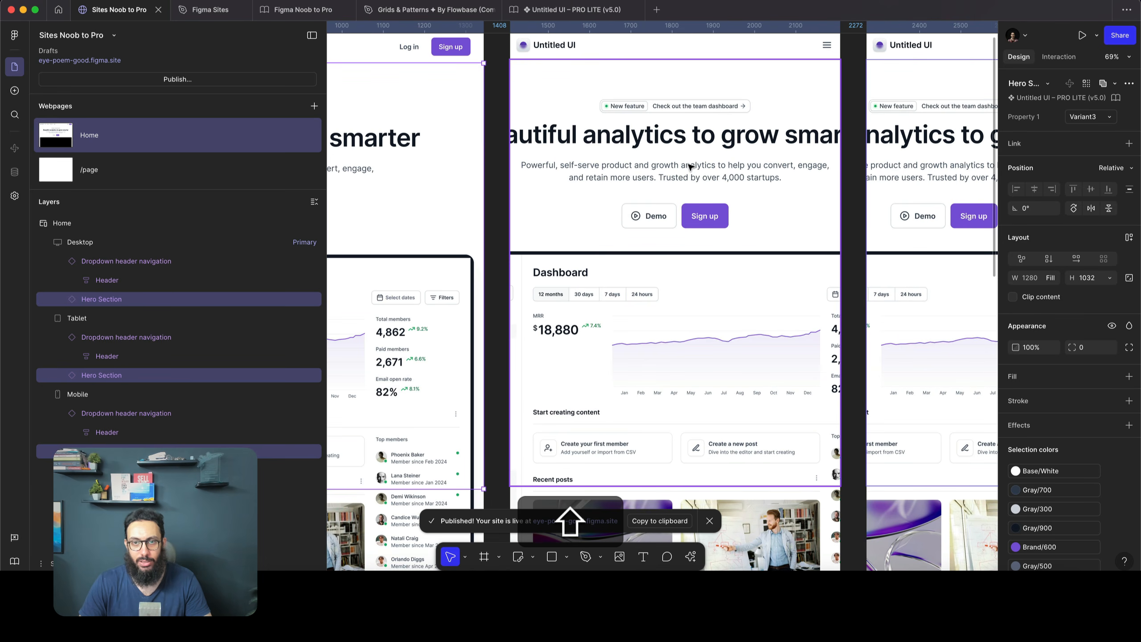
pyautogui.scroll(-4, 688, 165)
pyautogui.hscroll(-3, 665, 164)
pyautogui.doubleClick(529, 158)
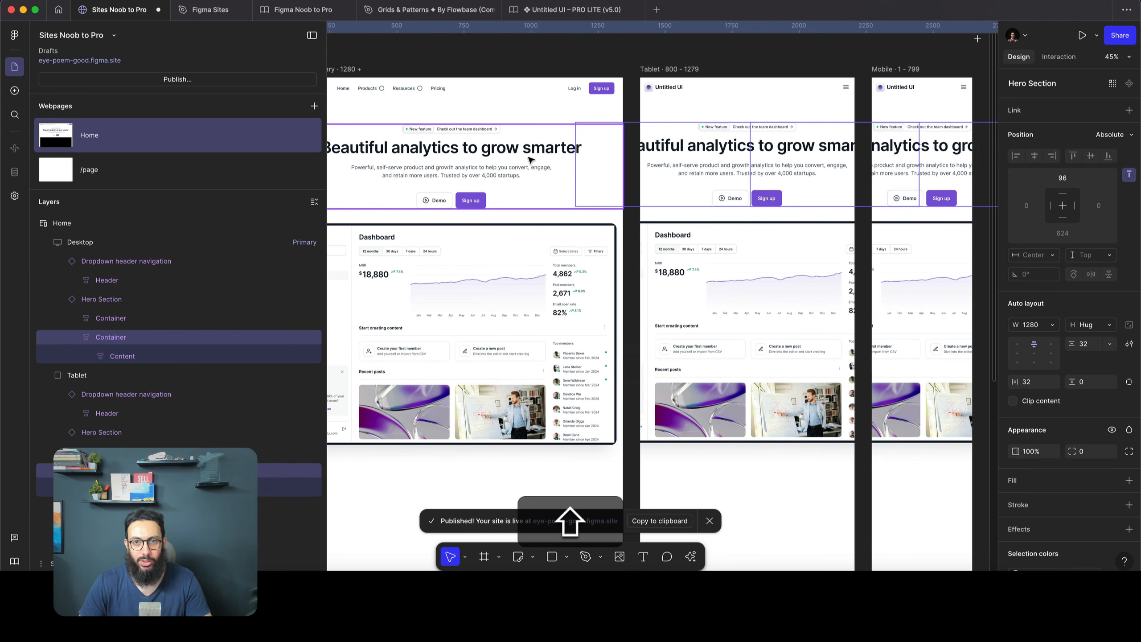
pyautogui.hscroll(-4, 530, 160)
pyautogui.scroll(2, 527, 157)
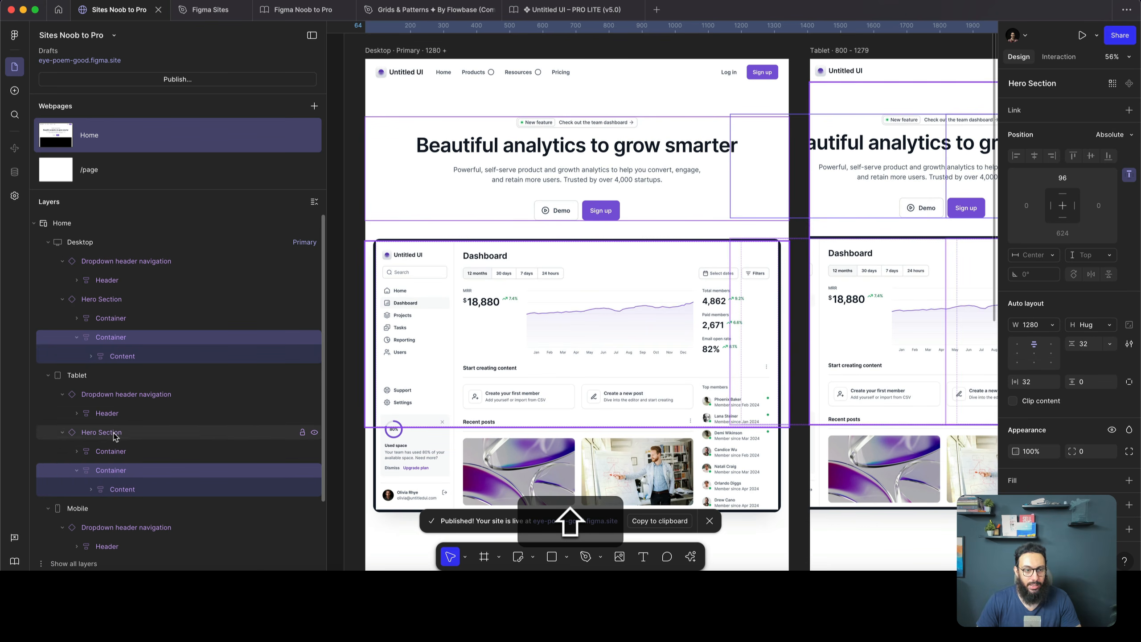
# Detach the Hero Section instance from its component across the breakpoints
pyautogui.click(62, 299)
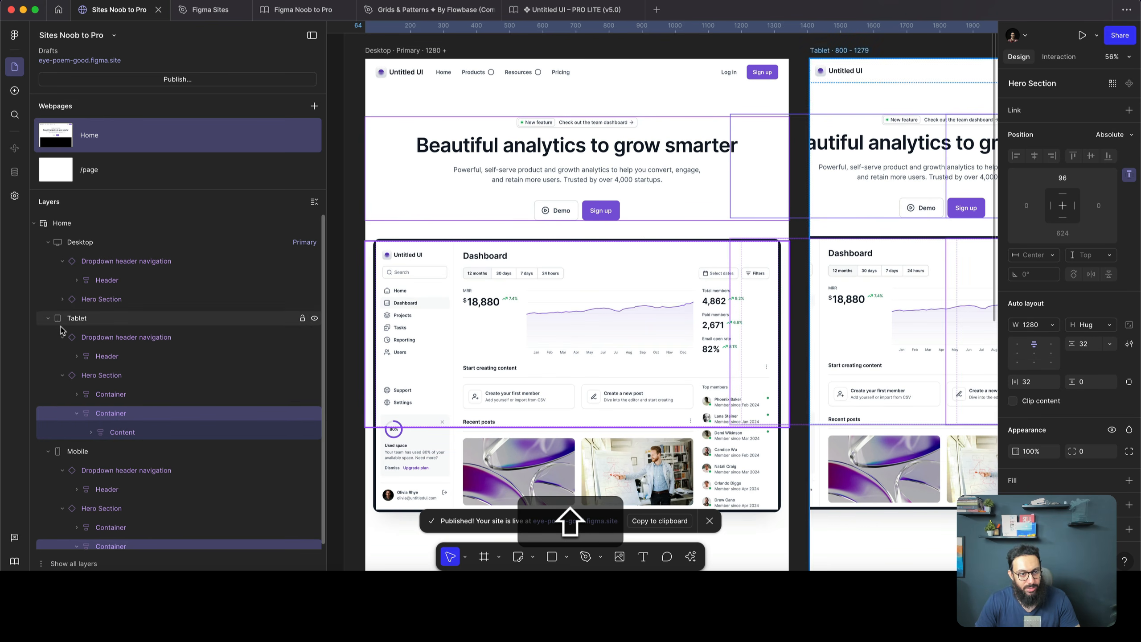
pyautogui.click(49, 319)
pyautogui.click(107, 312)
pyautogui.click(109, 301)
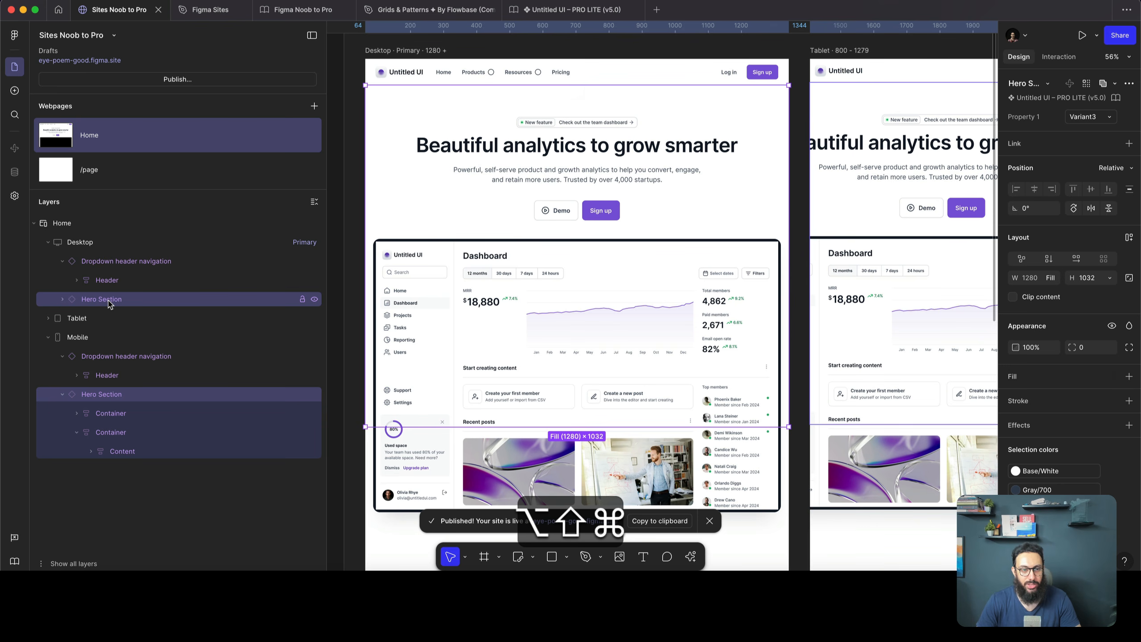
pyautogui.click(63, 261)
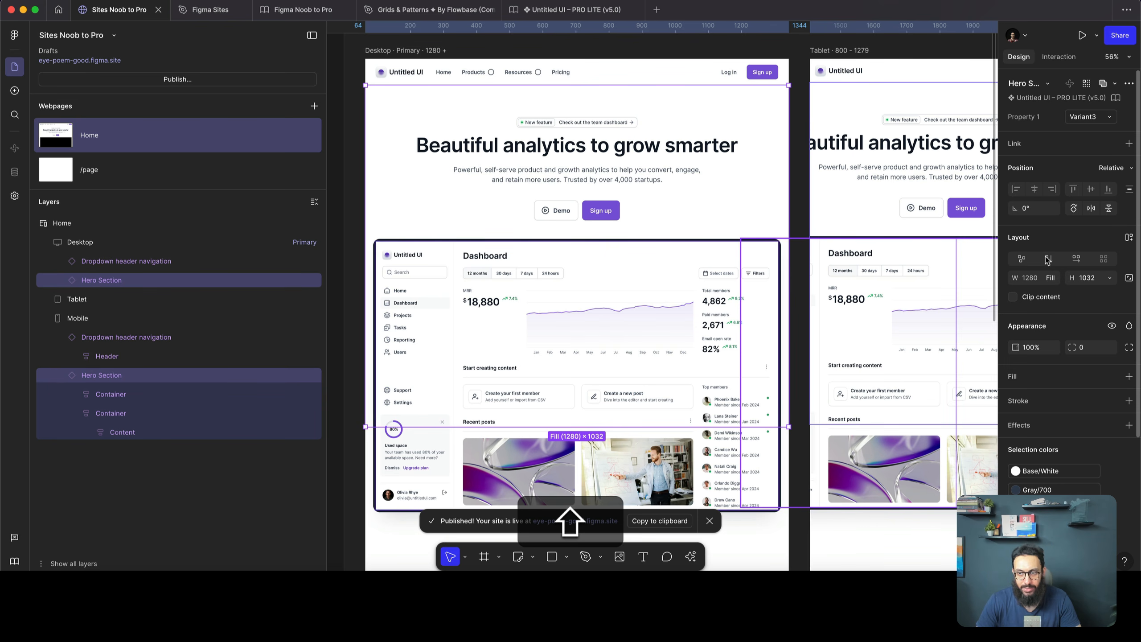
pyautogui.press('super+alt+b')
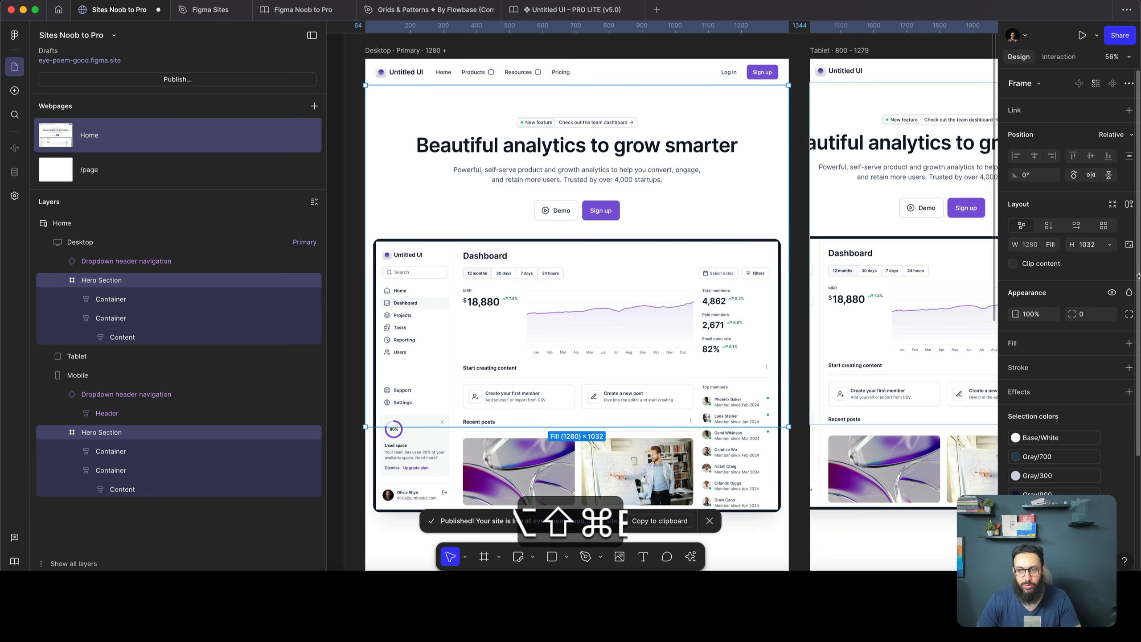
# Apply vertical auto layout to the detached Hero Section and set its top padding to 100
pyautogui.click(1051, 230)
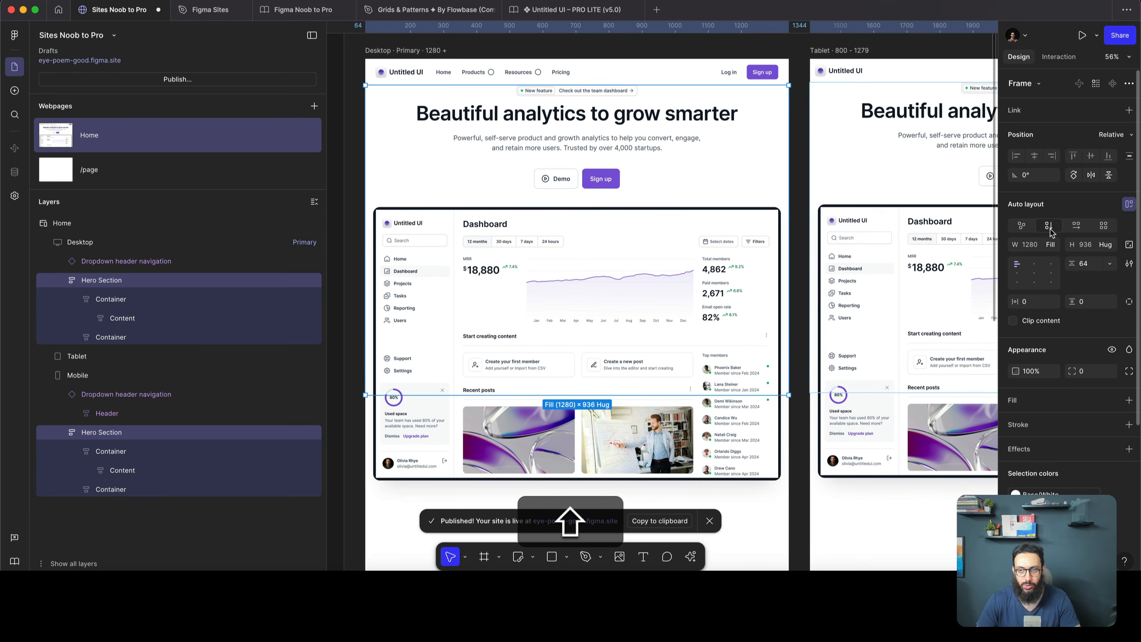
pyautogui.click(1131, 303)
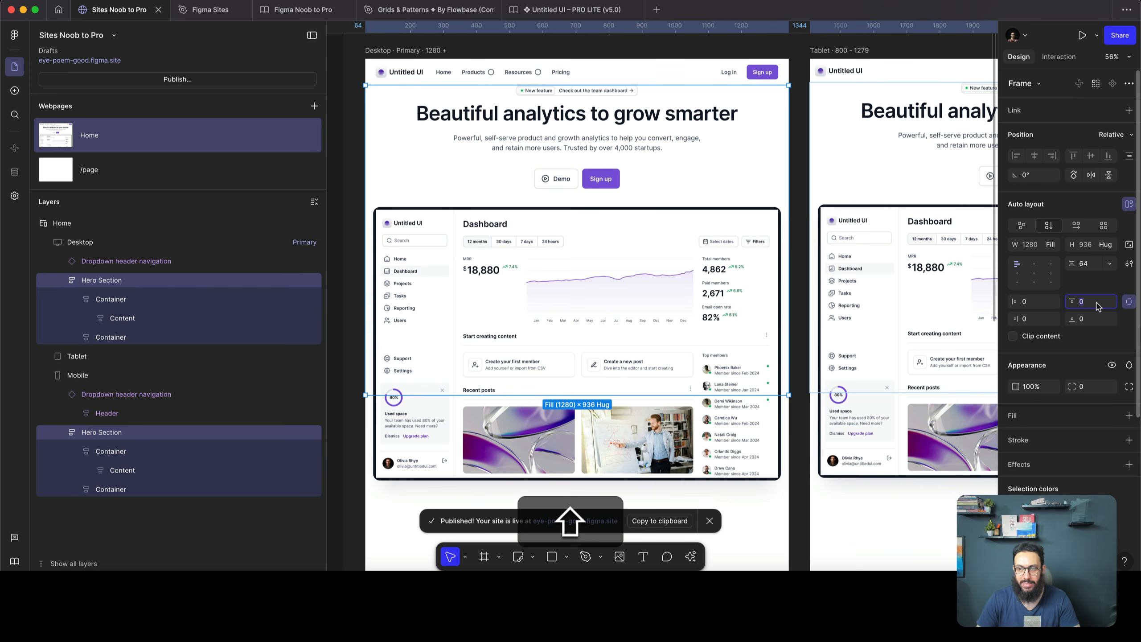
pyautogui.write('128')
pyautogui.press('Return')
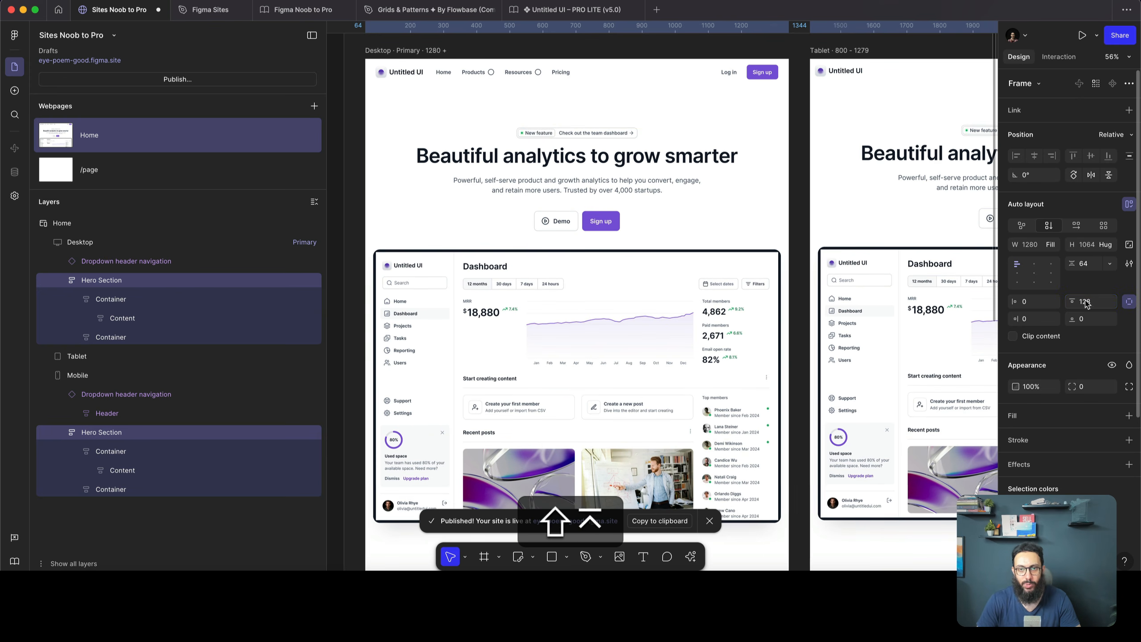
pyautogui.write('100')
pyautogui.press('Return')
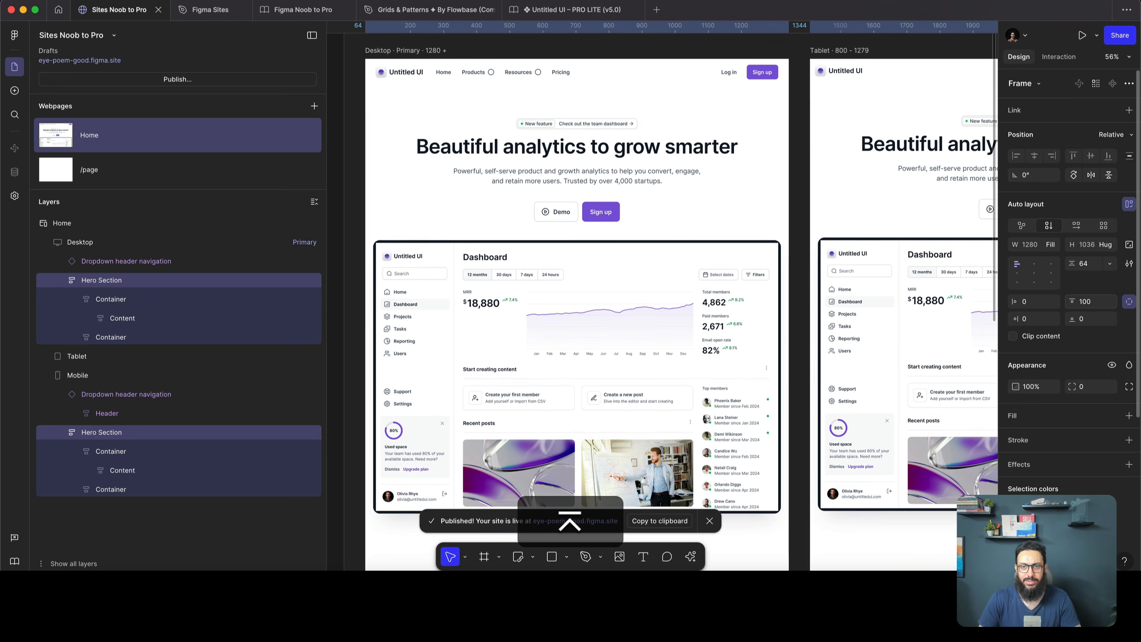
# Set the width of the hero text container to fill its parent so the heading wraps on smaller breakpoints
pyautogui.hscroll(6, 700, 231)
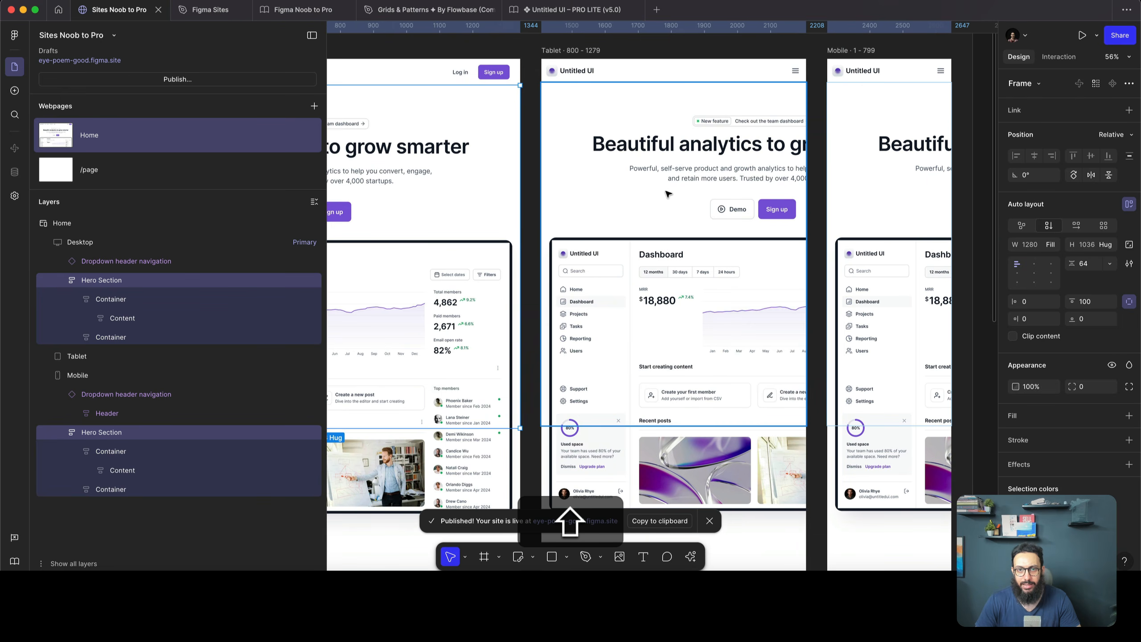
pyautogui.hscroll(-6, 670, 193)
pyautogui.doubleClick(660, 152)
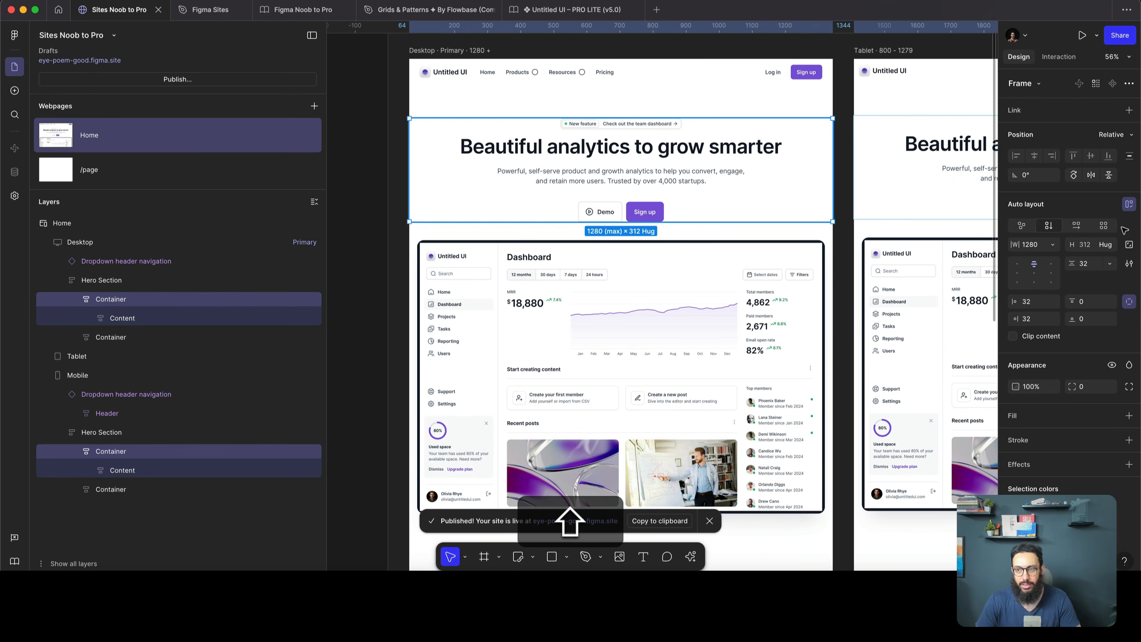
pyautogui.click(1051, 245)
pyautogui.click(1053, 258)
pyautogui.hscroll(6, 751, 155)
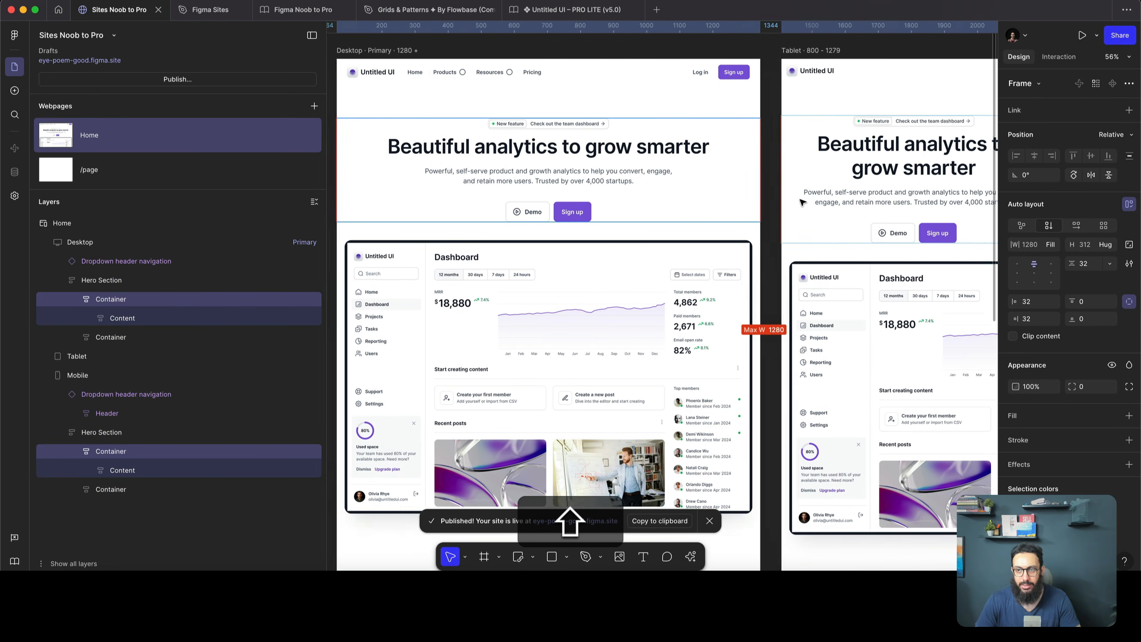
# Rasterize the 3:2 screen mockup in the Desktop Hero Section's second container into an image
pyautogui.hscroll(-6, 764, 157)
pyautogui.click(629, 327)
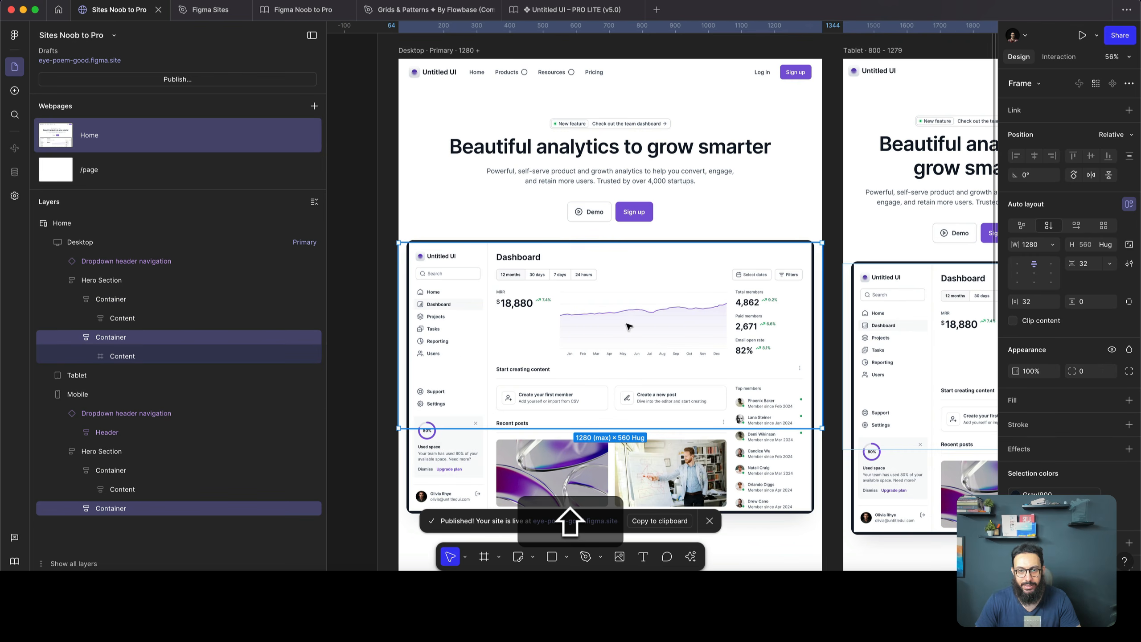
pyautogui.scroll(-2, 646, 267)
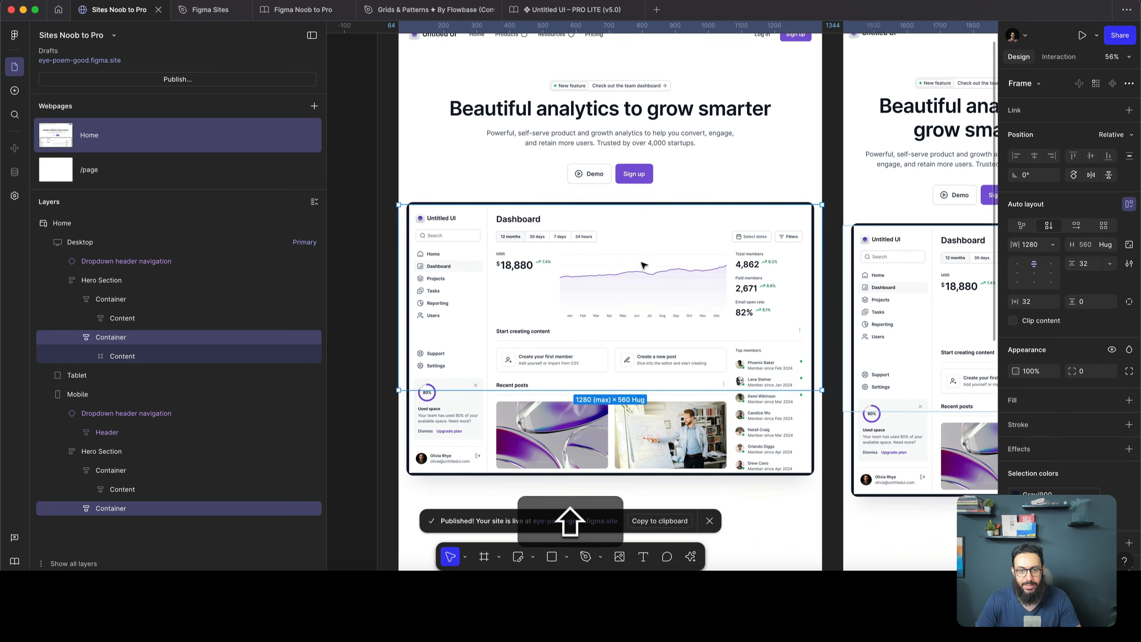
pyautogui.click(129, 356)
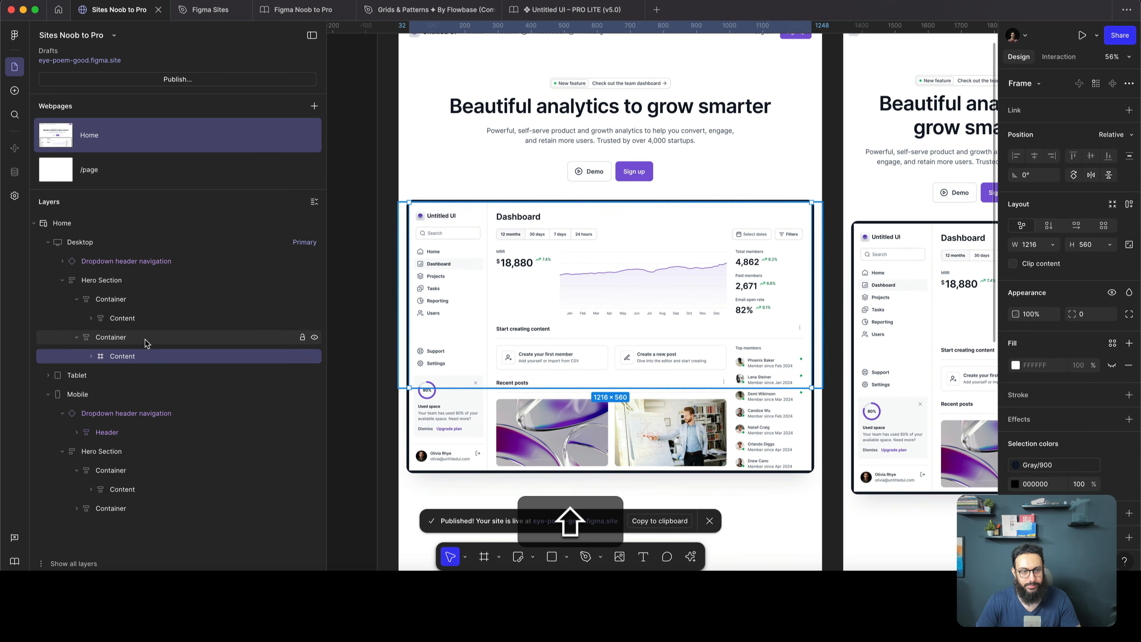
pyautogui.click(144, 341)
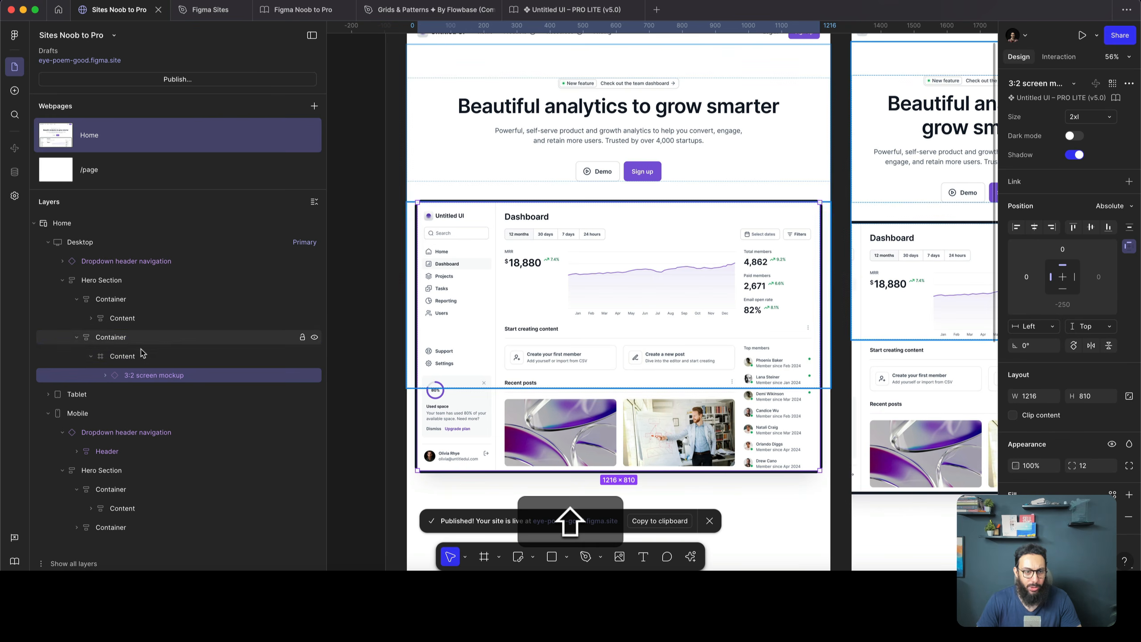
pyautogui.rightClick(157, 375)
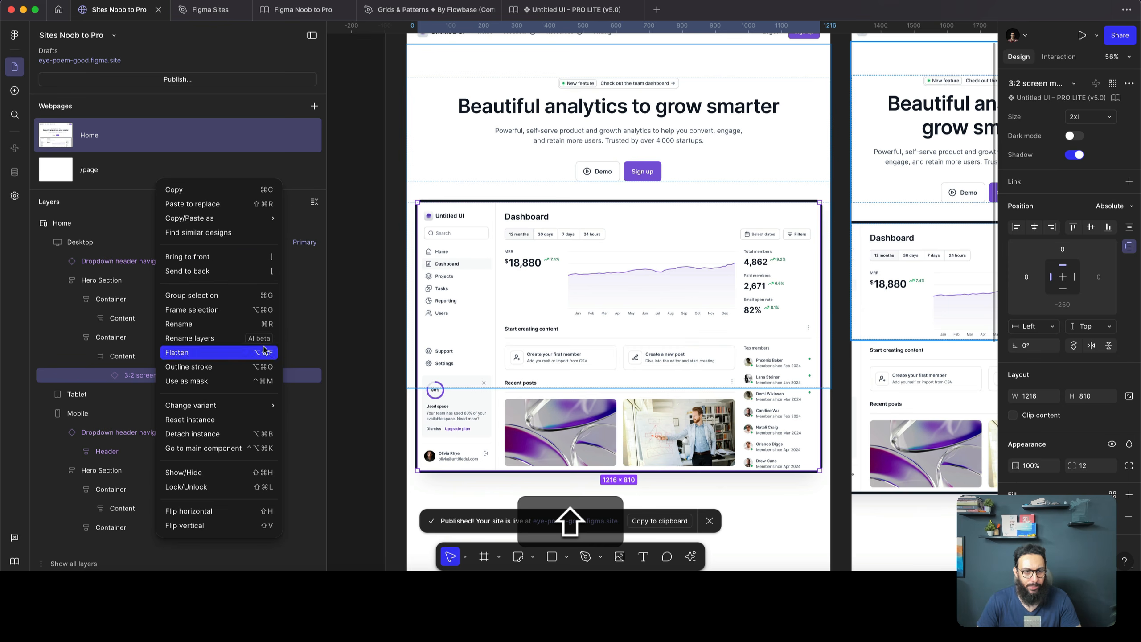
pyautogui.press('super+shift+p')
pyautogui.write('raster')
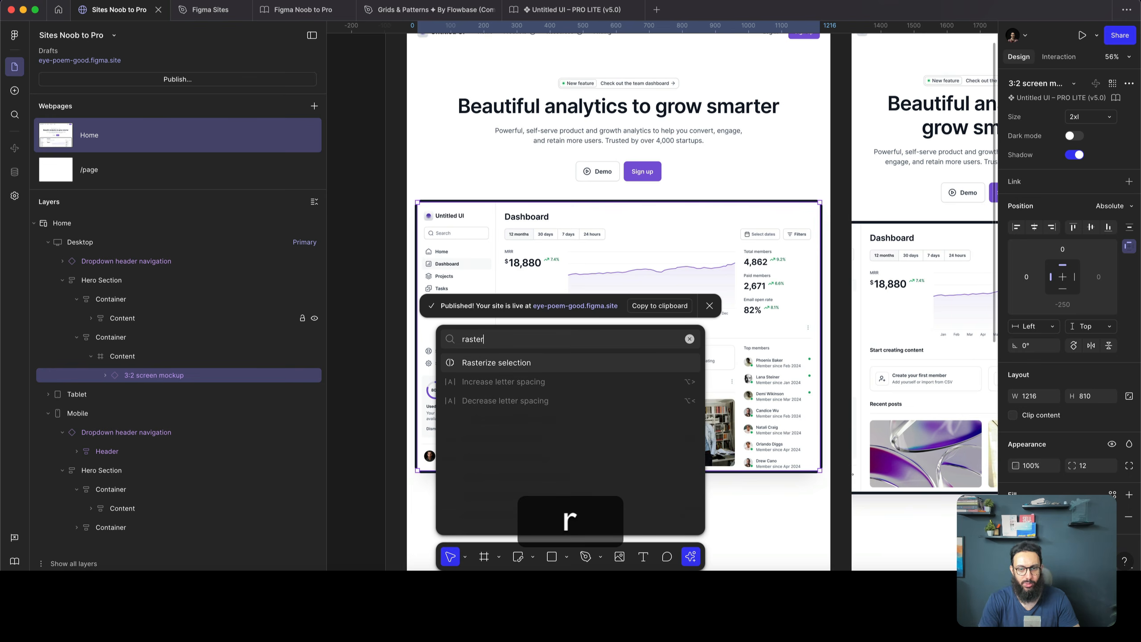
pyautogui.hotkey('shift', 'Return')
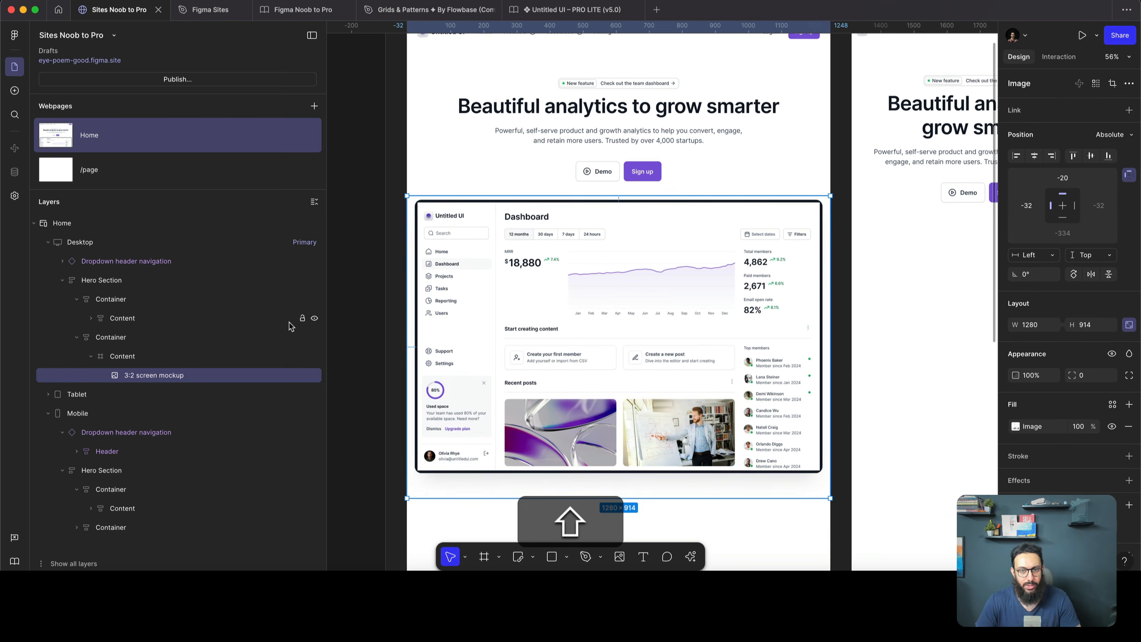
pyautogui.hscroll(10, 644, 286)
pyautogui.hscroll(-12, 624, 280)
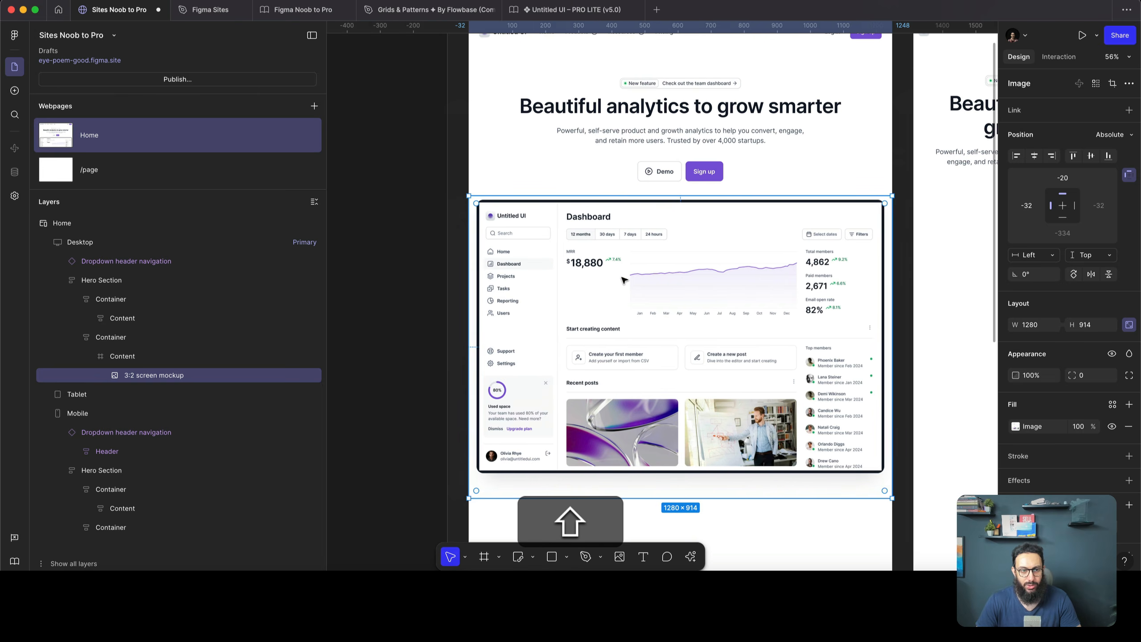
# Ungroup the Content frame around the 3:2 screen mockup and set the image's width to fill its container
pyautogui.click(159, 355)
pyautogui.press('shift+super+g')
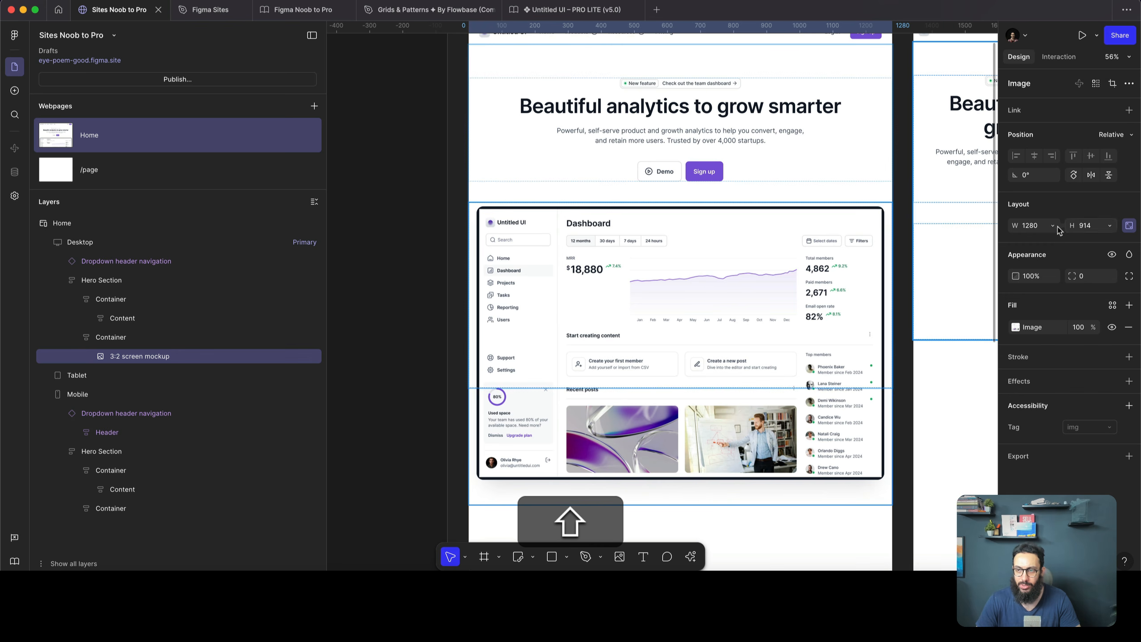
pyautogui.click(1052, 225)
pyautogui.click(1042, 242)
pyautogui.hscroll(5, 873, 259)
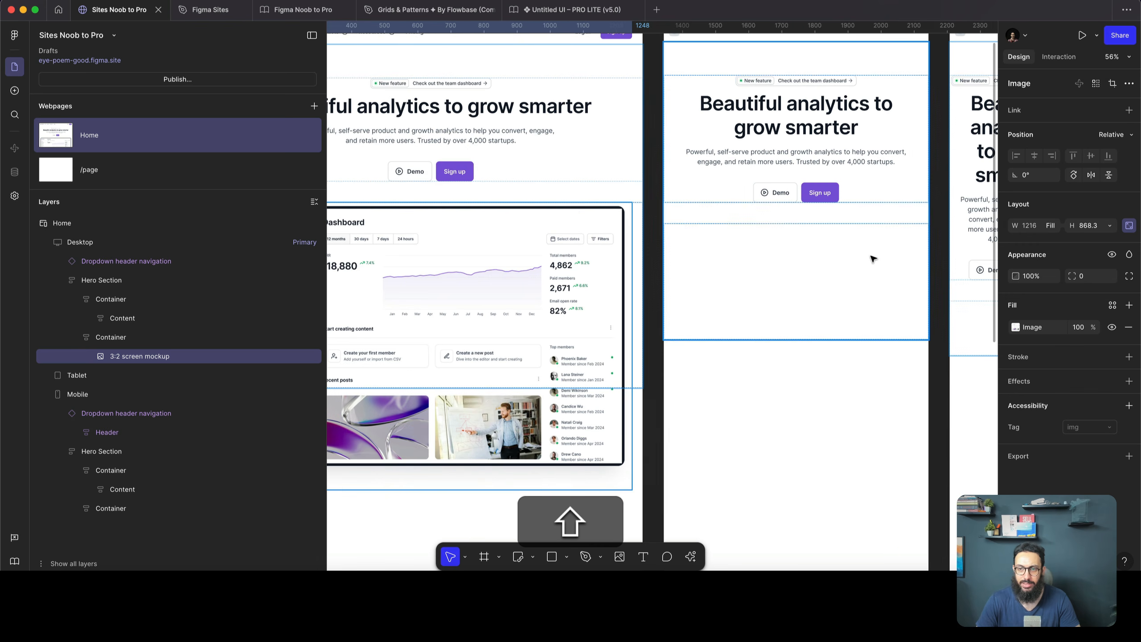
# Ungroup the Desktop container holding the 3:2 screen mockup together with its empty Tablet counterpart
pyautogui.click(813, 265)
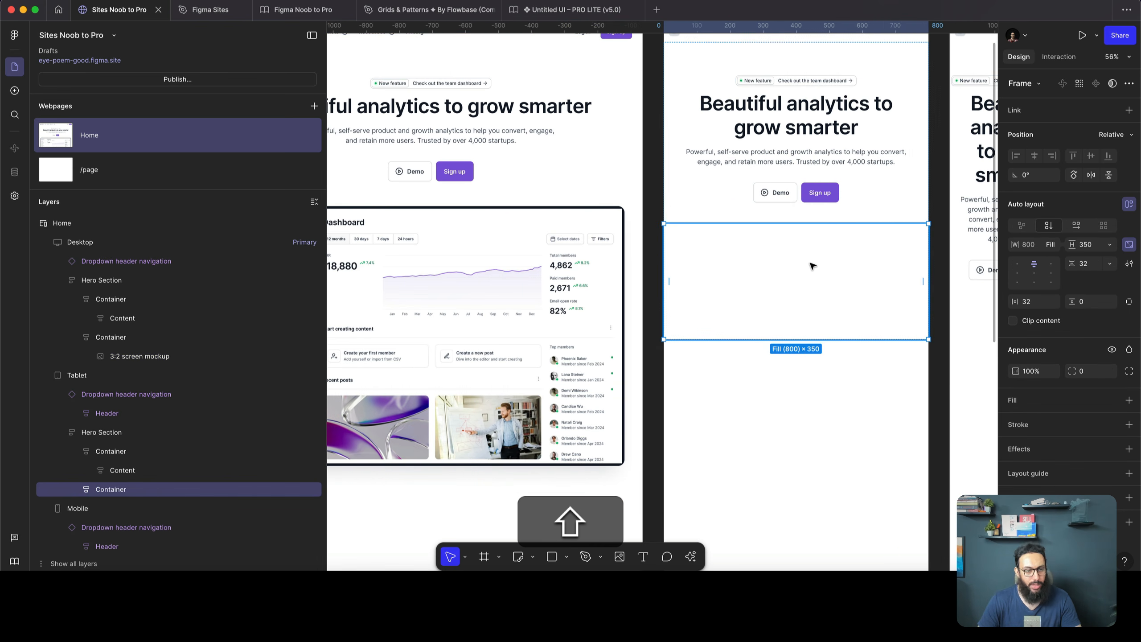
pyautogui.scroll(-1, 811, 263)
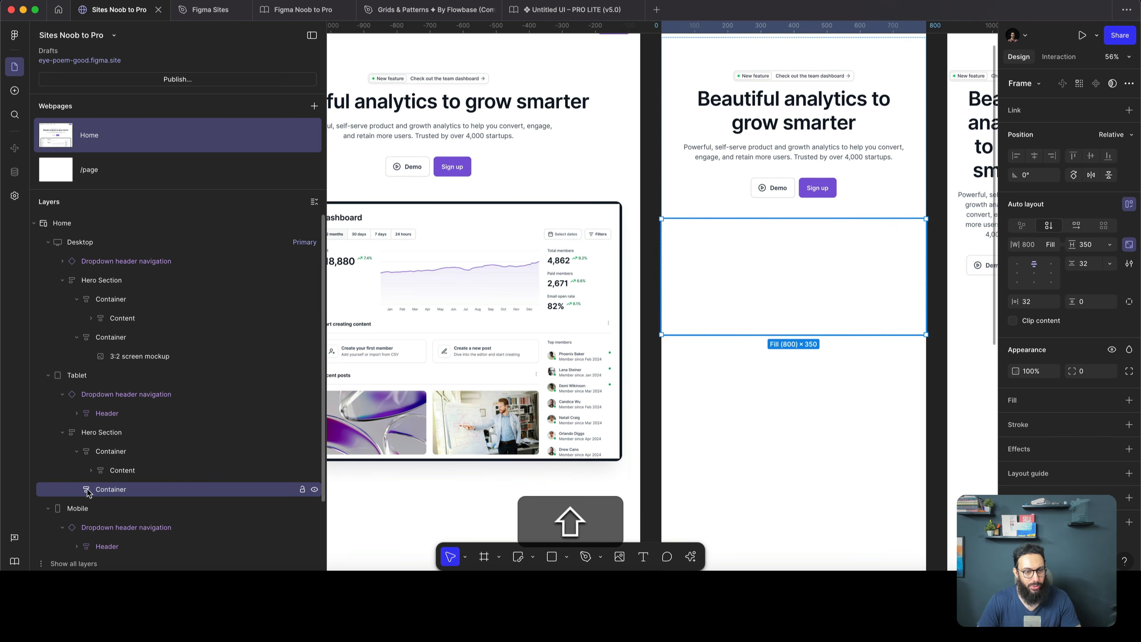
pyautogui.scroll(-2, 103, 468)
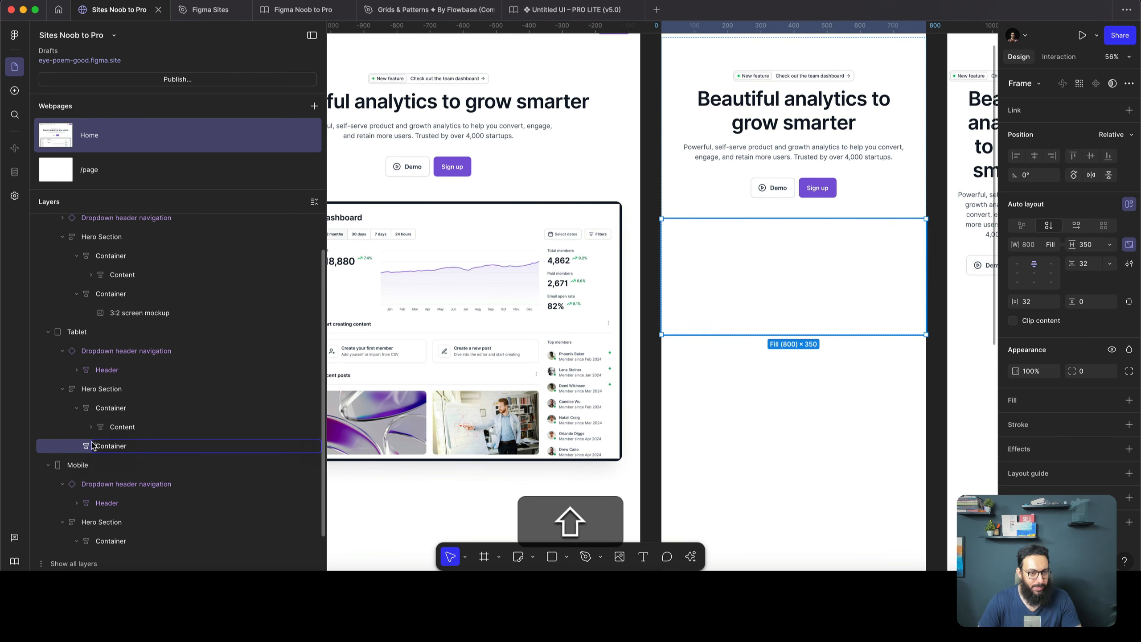
pyautogui.click(158, 312)
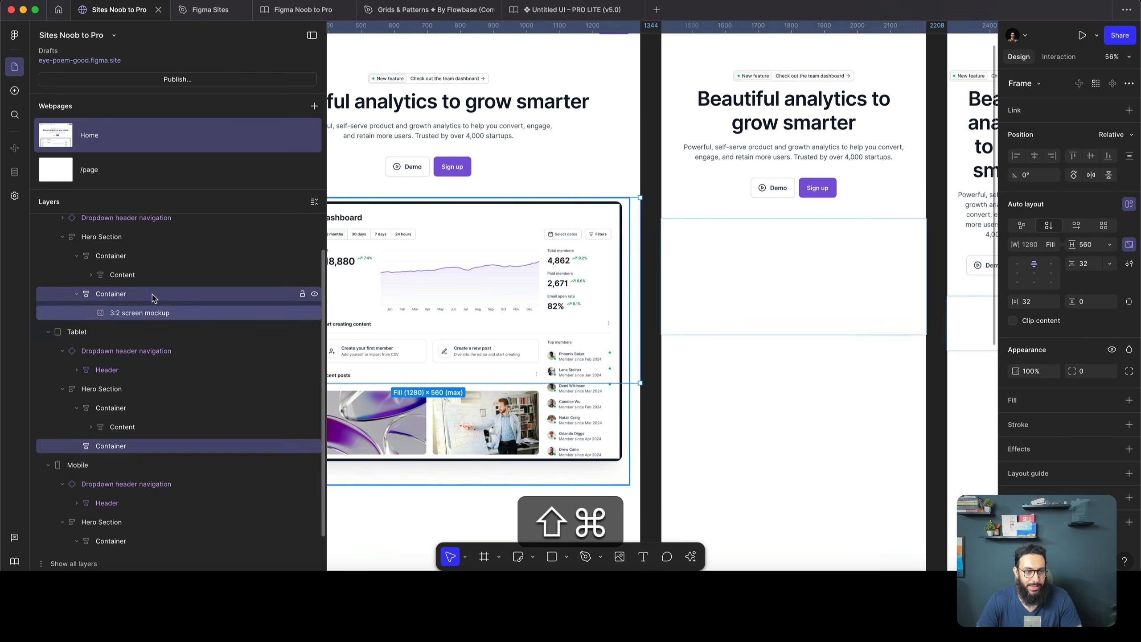
pyautogui.press('super+shift+g')
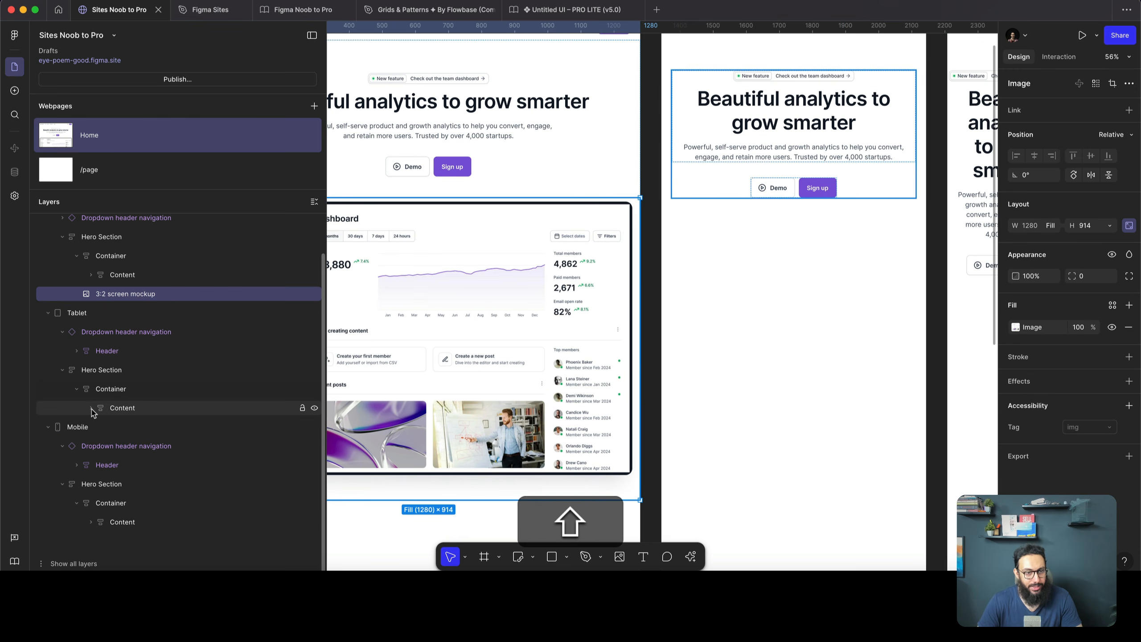
# Copy the 3:2 screen mockup image, delete the original, and paste it back inside the Desktop Hero Section below its Container
pyautogui.hscroll(-5, 468, 314)
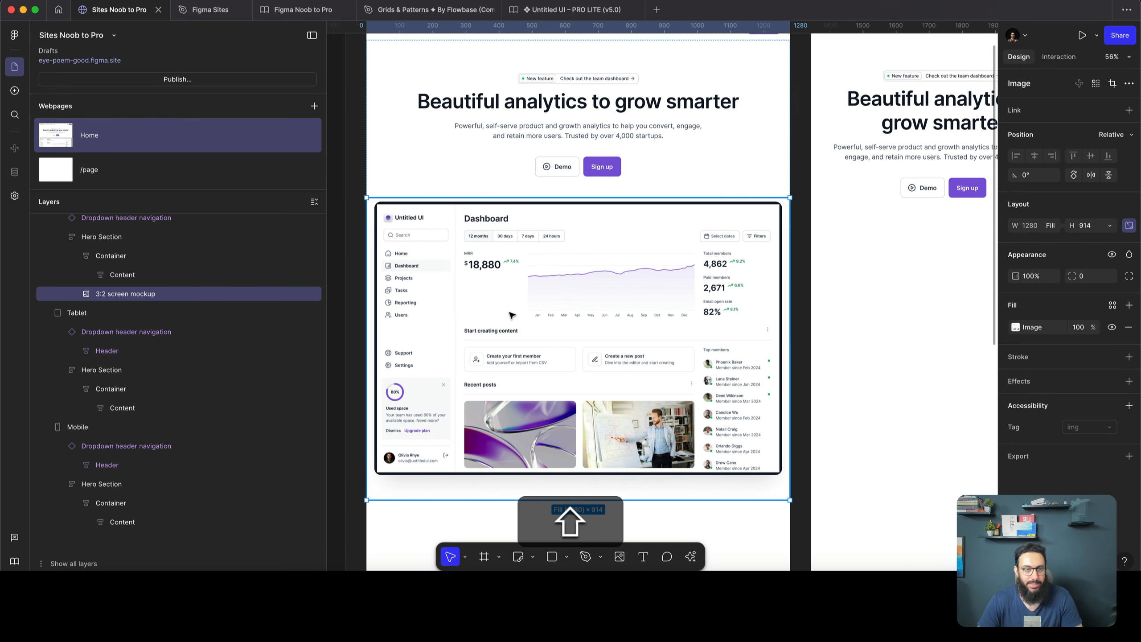
pyautogui.press('shift+super+c')
pyautogui.press('shift+super+BackSpace')
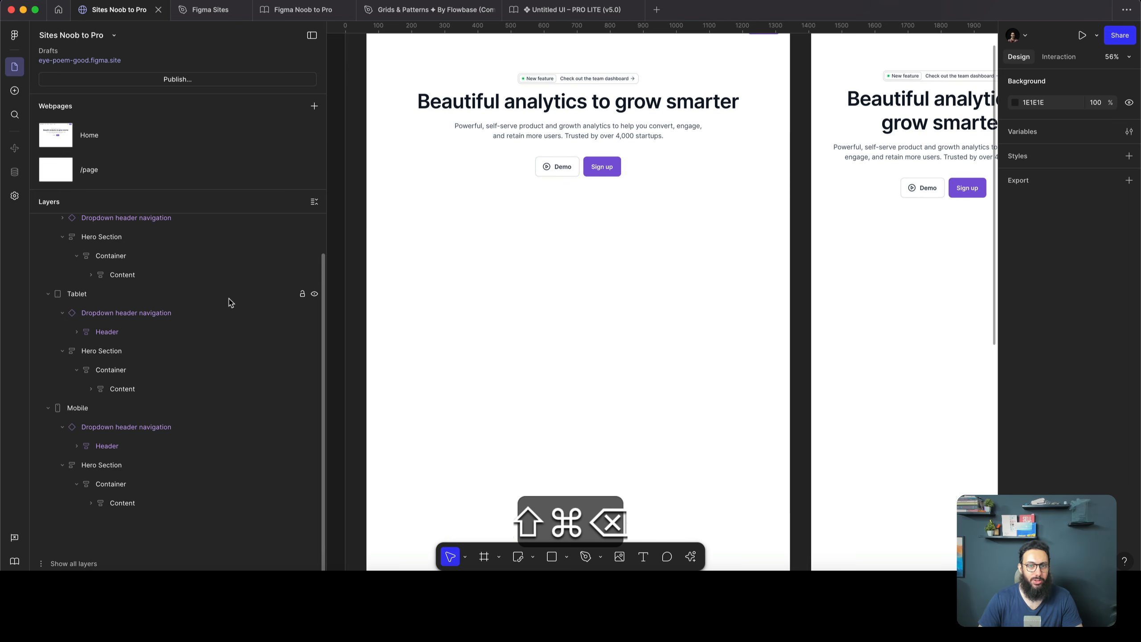
pyautogui.click(497, 182)
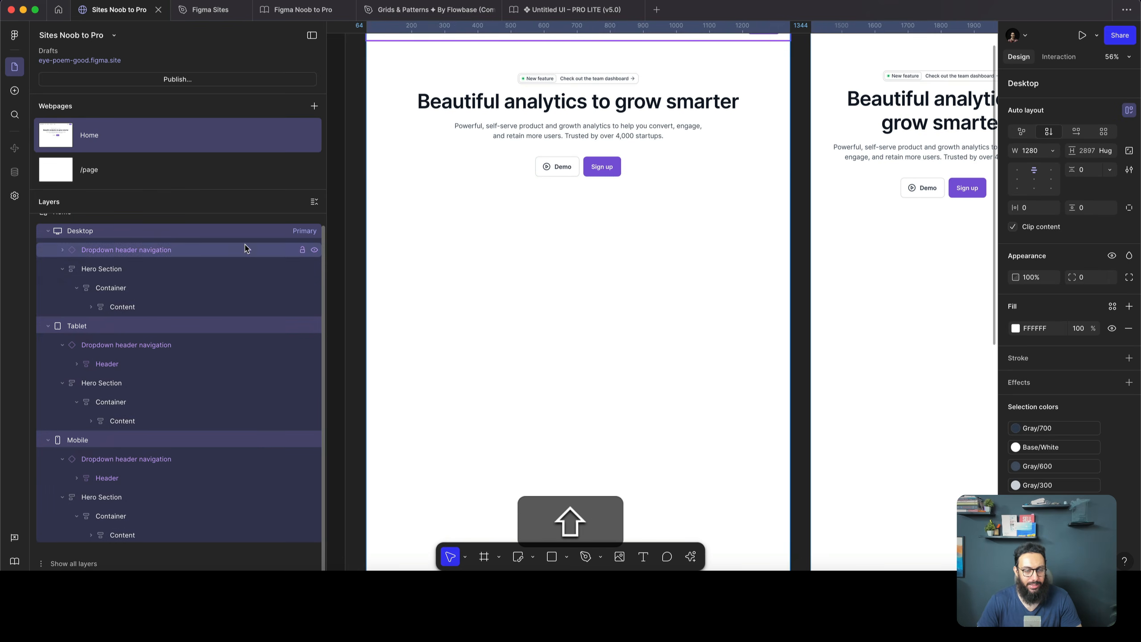
pyautogui.click(130, 269)
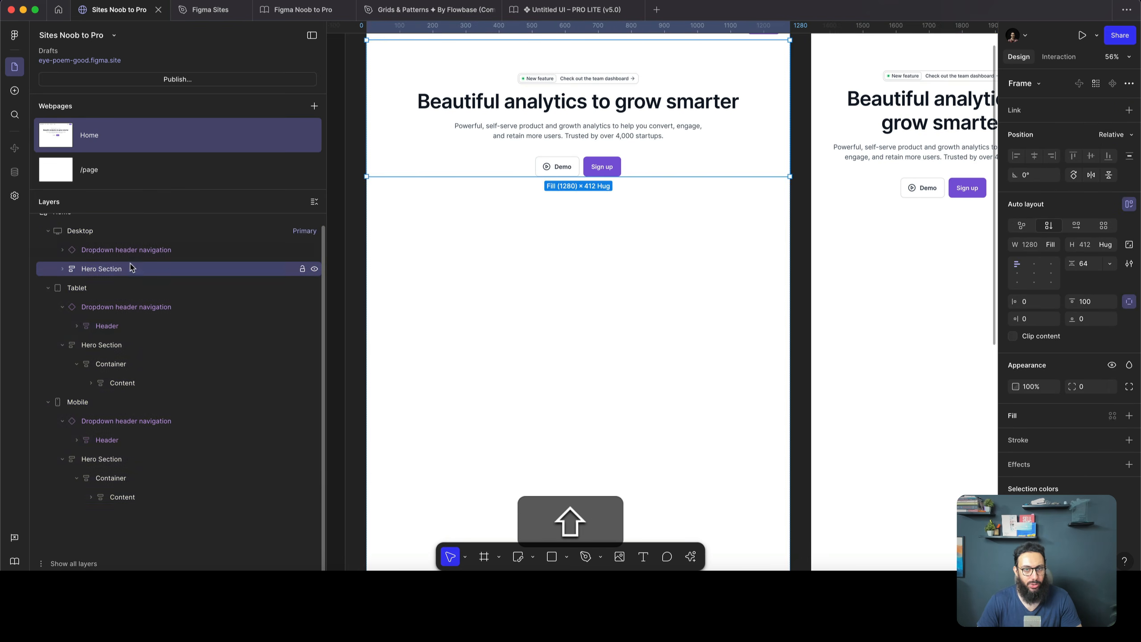
pyautogui.press('shift+super+v')
pyautogui.hscroll(8, 616, 244)
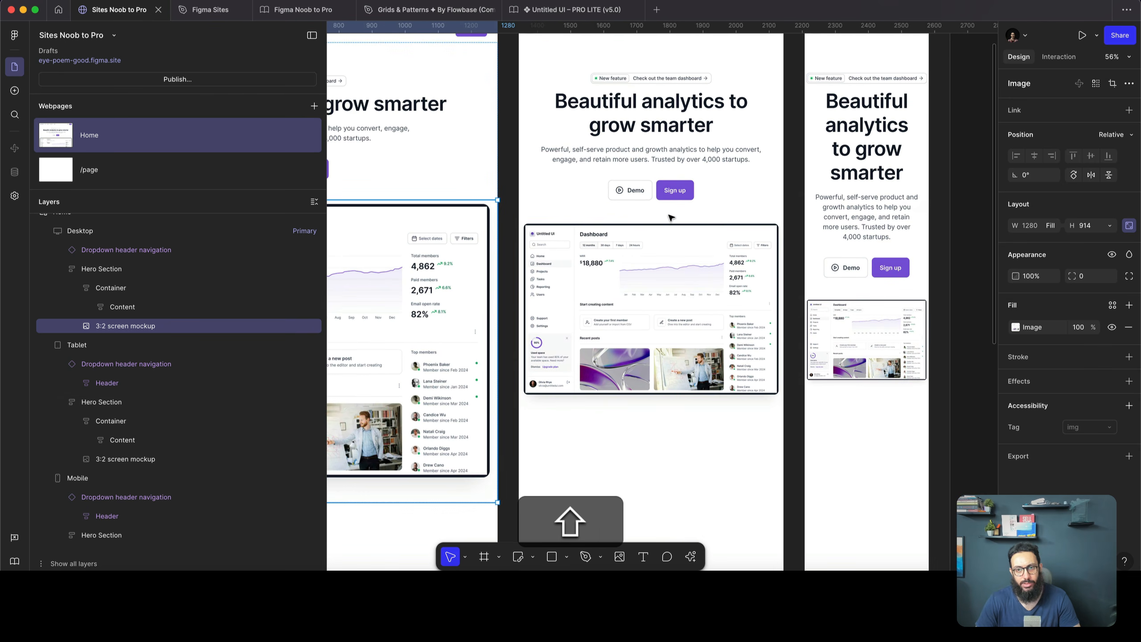
pyautogui.scroll(-5, 670, 218)
pyautogui.hscroll(-3, 671, 218)
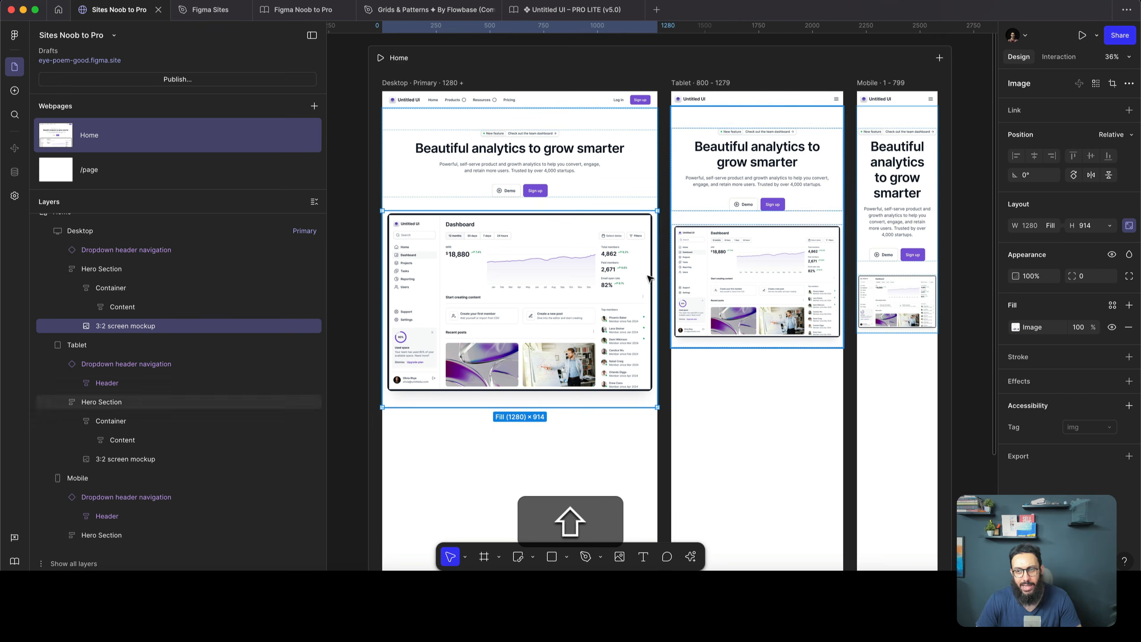
# Wrap the 3:2 screen mockup in the Desktop Hero Section in an auto layout frame with 48 horizontal padding
pyautogui.keyDown('shift'); pyautogui.click(767, 287); pyautogui.keyUp('shift')
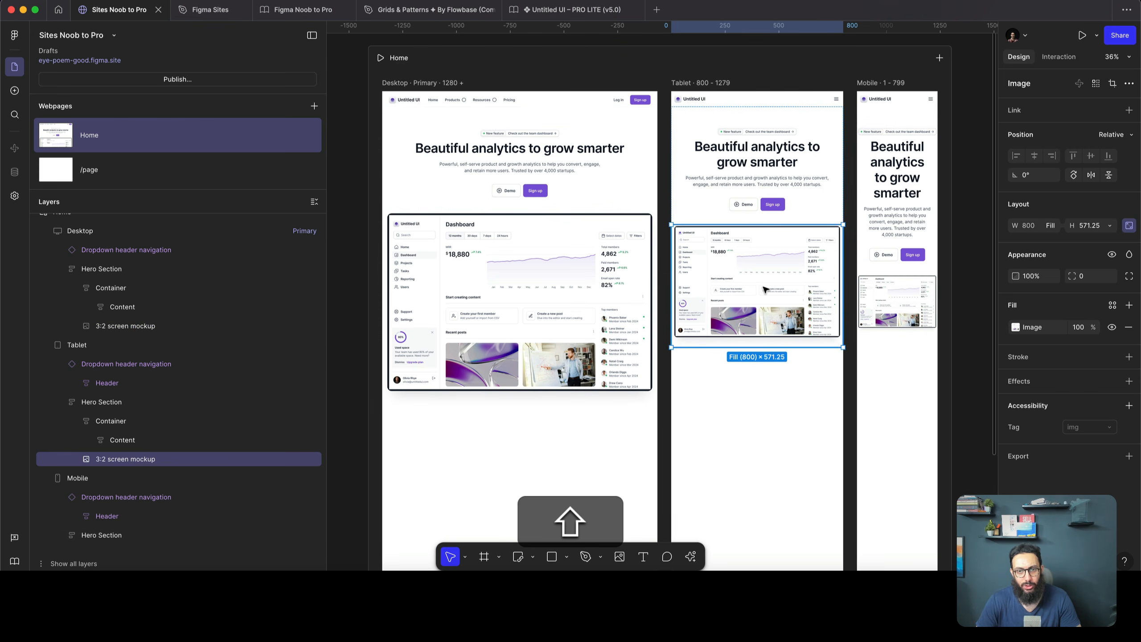
pyautogui.hotkey('shift', 'Return')
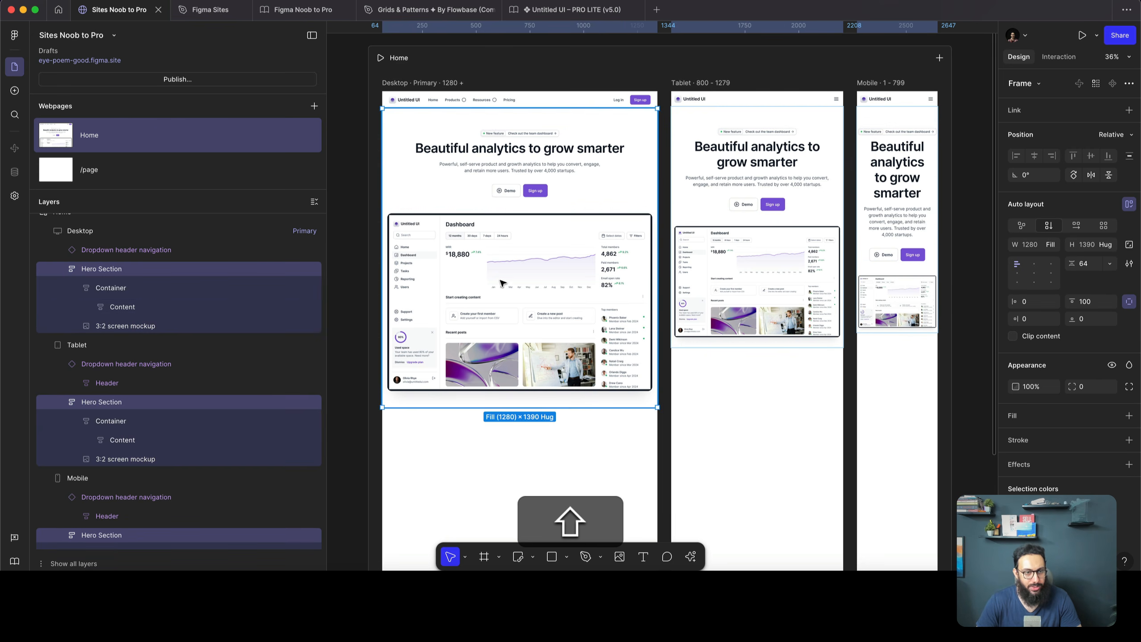
pyautogui.click(125, 326)
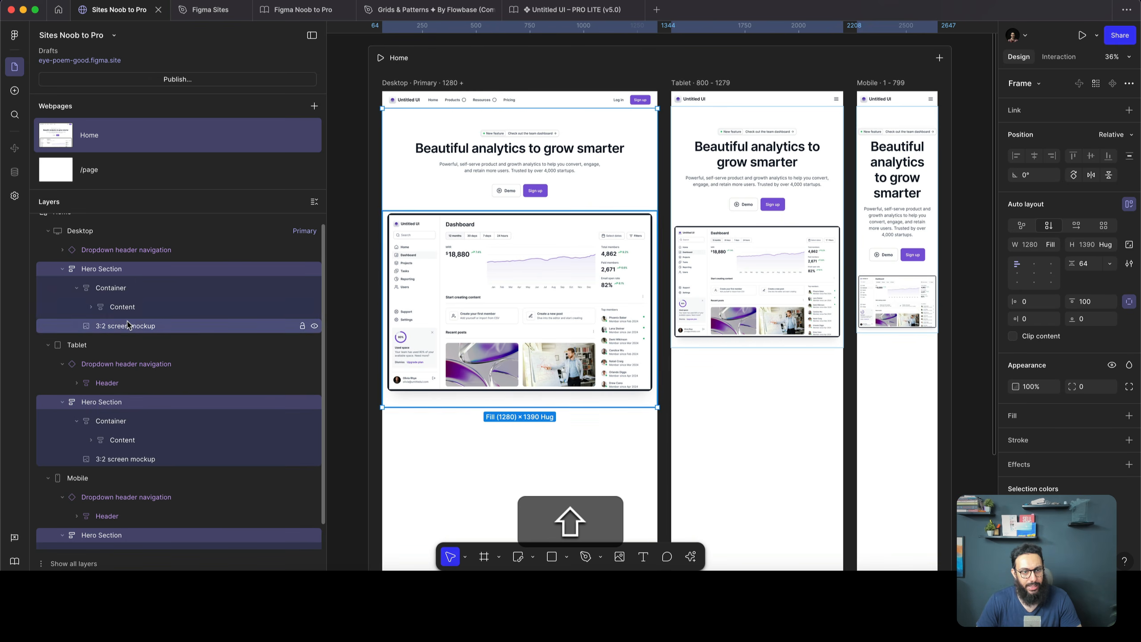
pyautogui.hotkey('shift', 'a')
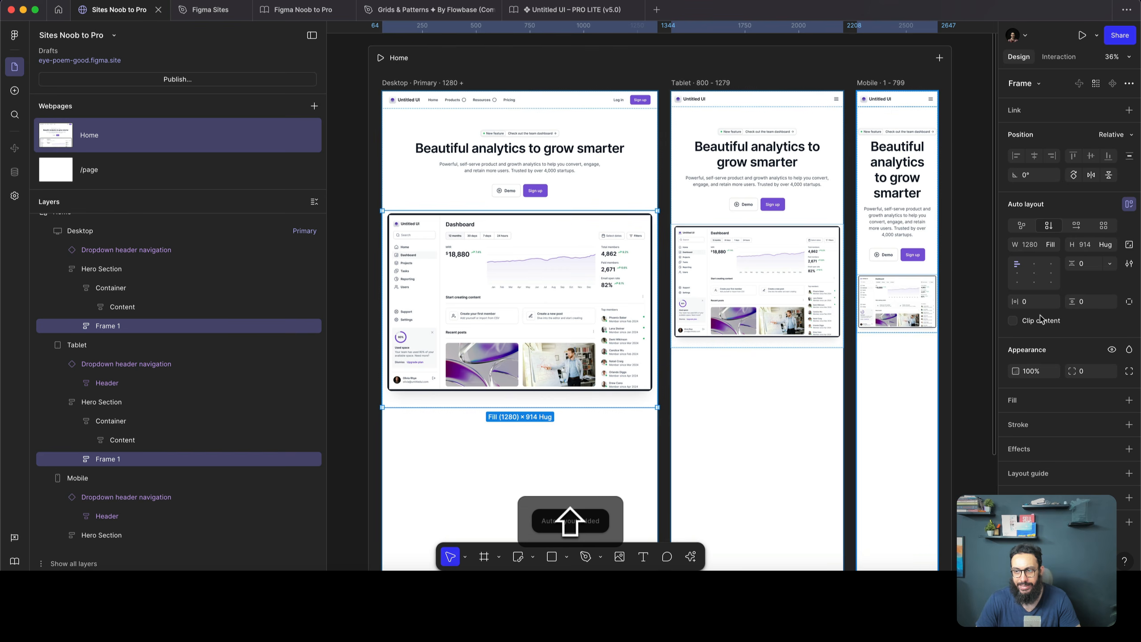
pyautogui.write('48')
pyautogui.press('Return')
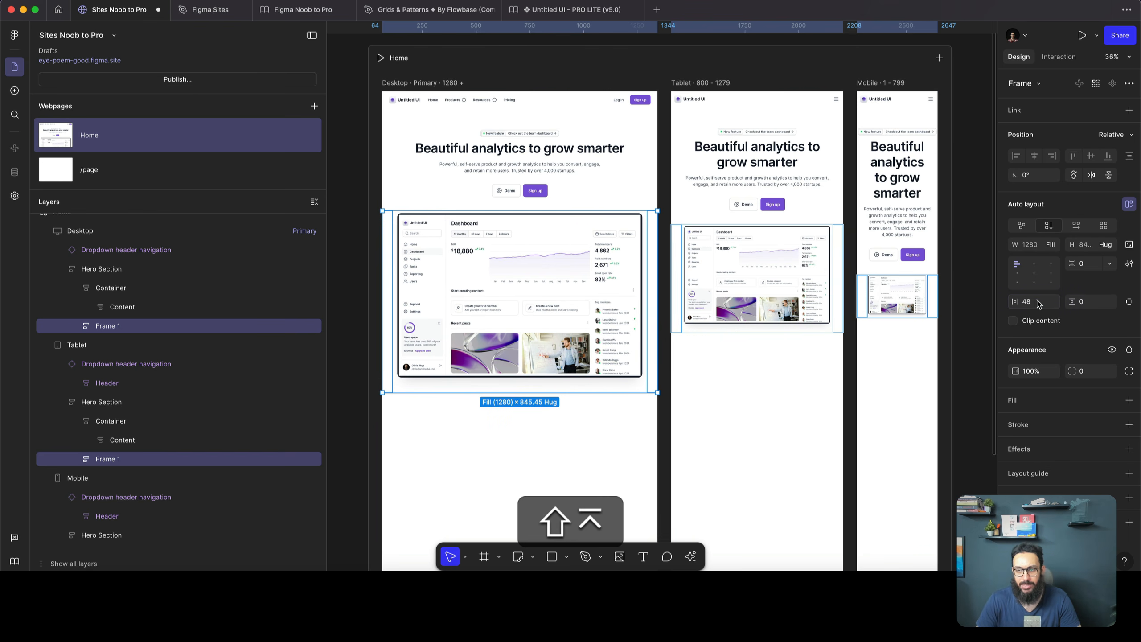
# Set the horizontal padding of the frame around the screen mockup to 24 on the Mobile breakpoint
pyautogui.hscroll(5, 746, 288)
pyautogui.click(715, 300)
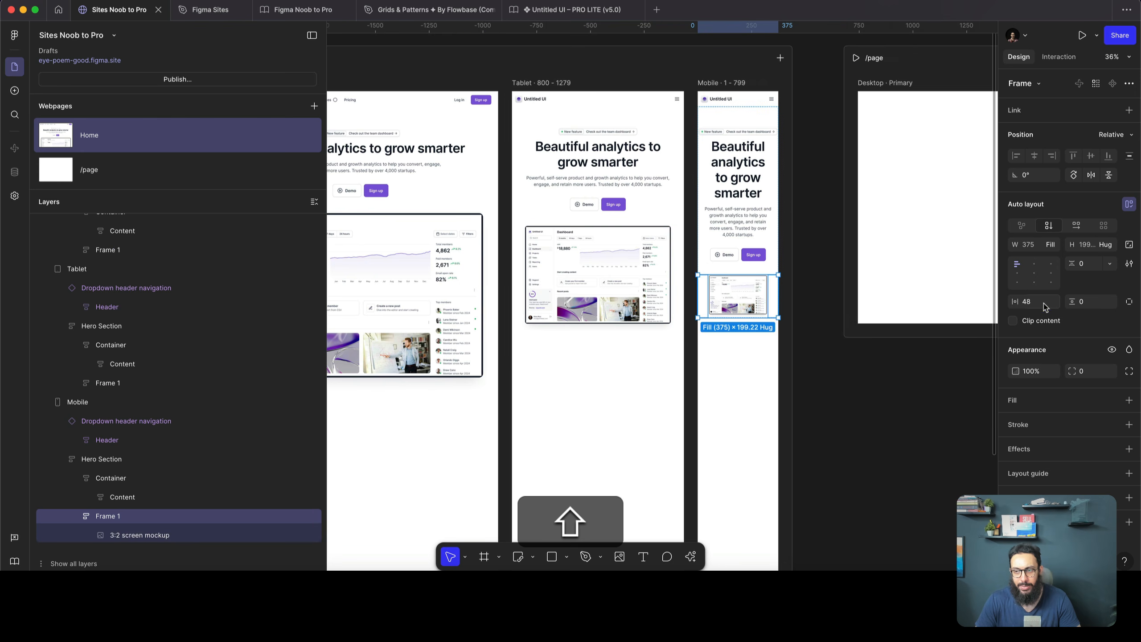
pyautogui.write('24')
pyautogui.press('Return')
pyautogui.click(856, 389)
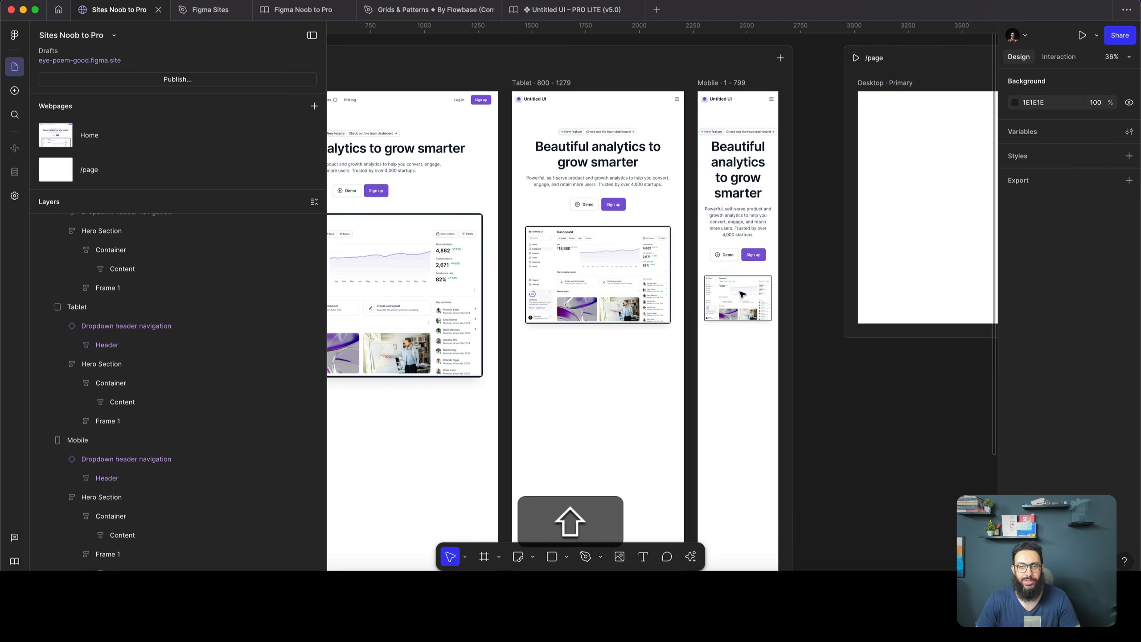
# Set the size of the Badge group above the Mobile hero heading to md
pyautogui.hscroll(-3, 742, 295)
pyautogui.scroll(5, 891, 110)
pyautogui.scroll(7, 886, 372)
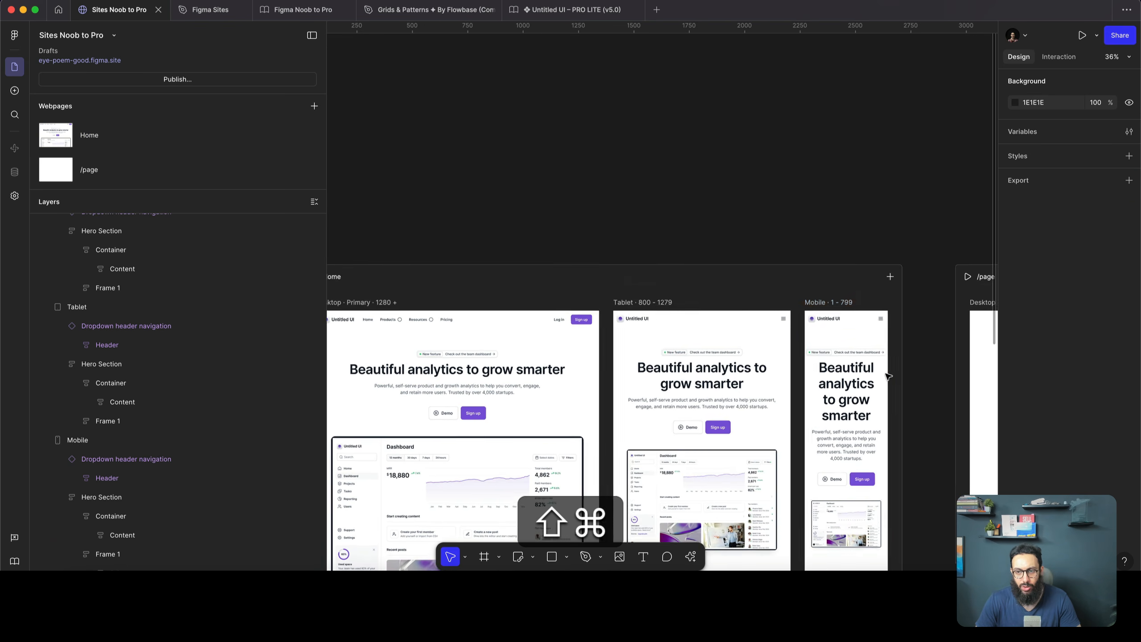
pyautogui.doubleClick(822, 326)
pyautogui.doubleClick(822, 326)
pyautogui.doubleClick(822, 326)
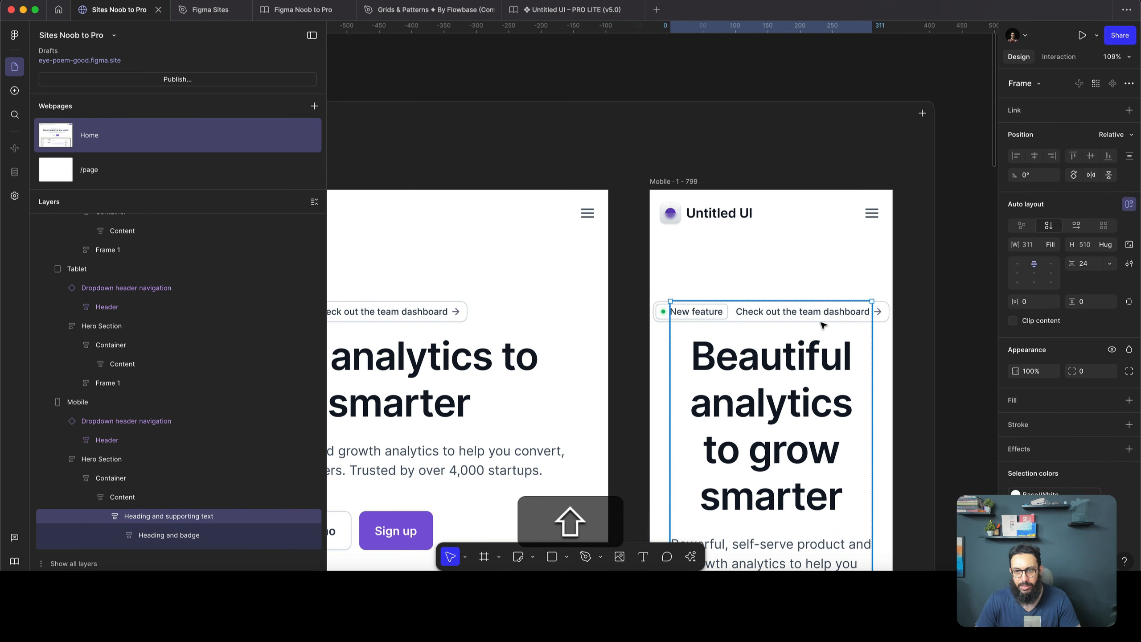
pyautogui.doubleClick(821, 320)
pyautogui.doubleClick(822, 321)
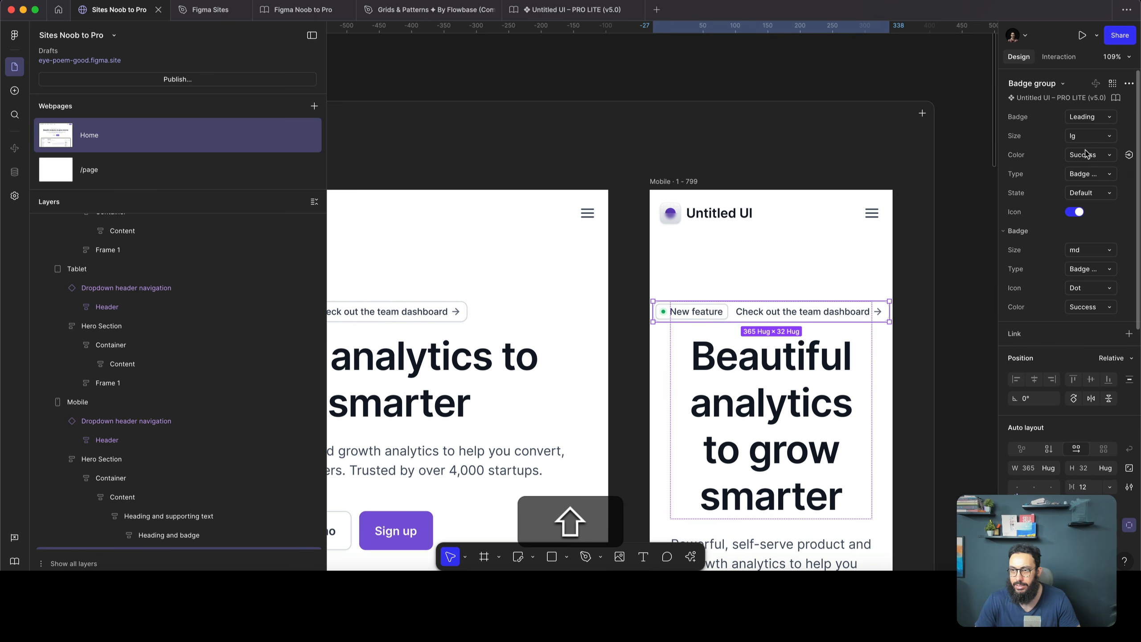
pyautogui.click(1091, 117)
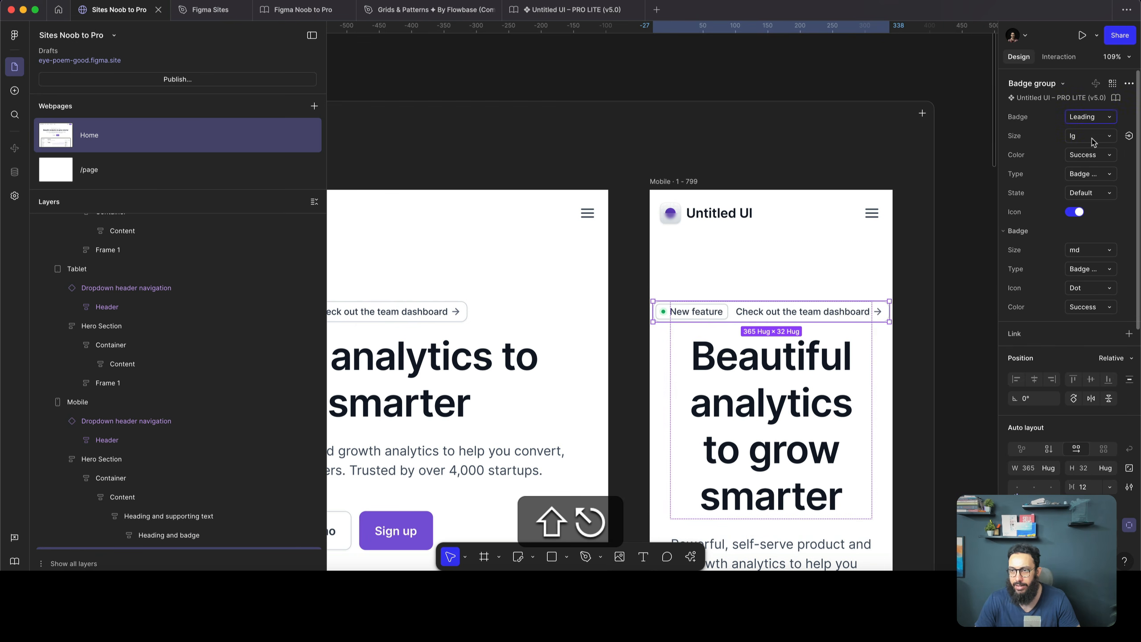
pyautogui.click(1088, 130)
pyautogui.scroll(-3, 930, 249)
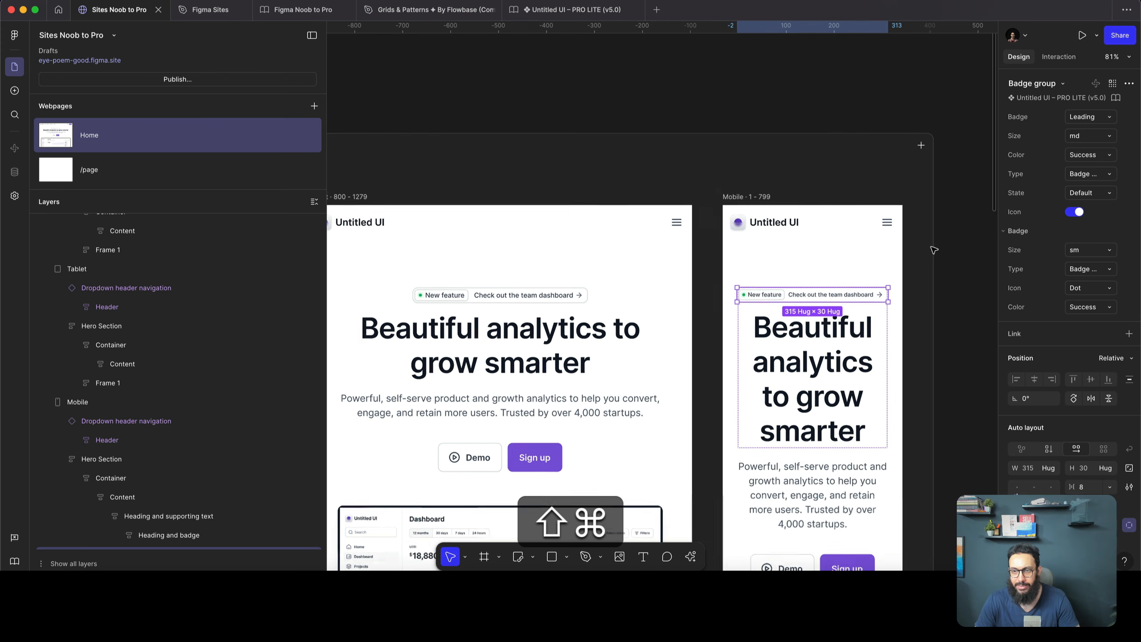
# Reduce the top padding of the Hero Section on Mobile and set it to 56 on Tablet
pyautogui.click(828, 270)
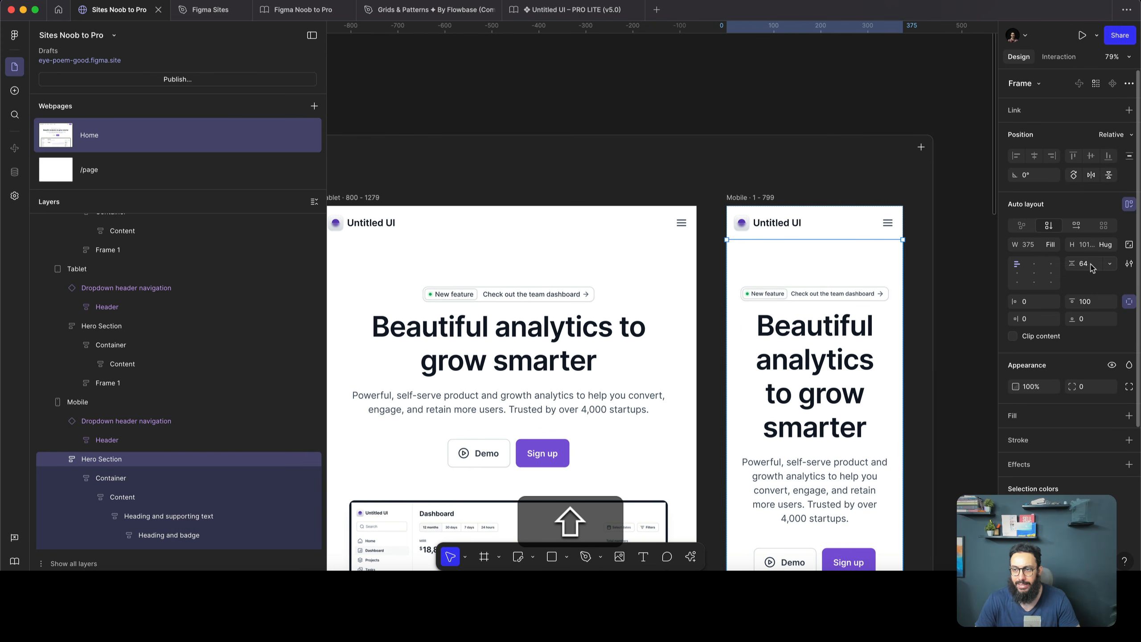
pyautogui.moveTo(1073, 302)
pyautogui.mouseDown()
pyautogui.moveTo(1050, 306)
pyautogui.moveTo(1060, 306)
pyautogui.mouseUp()
pyautogui.click(559, 307)
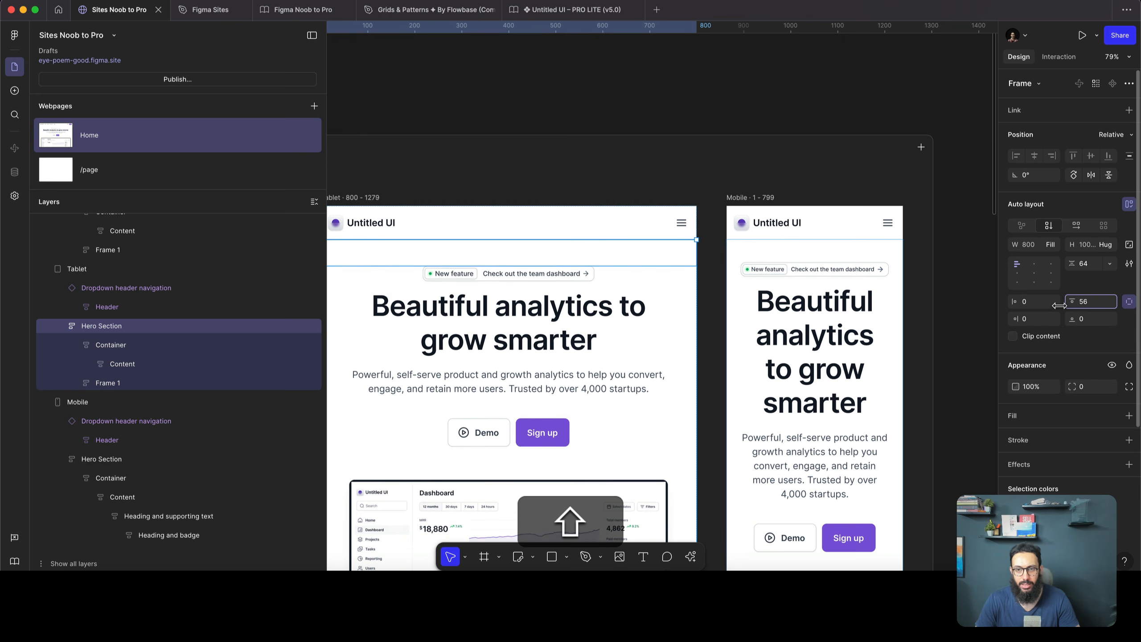
pyautogui.scroll(-2, 749, 245)
pyautogui.scroll(-3, 749, 244)
pyautogui.hscroll(-3, 748, 244)
pyautogui.scroll(-3, 633, 236)
pyautogui.click(633, 236)
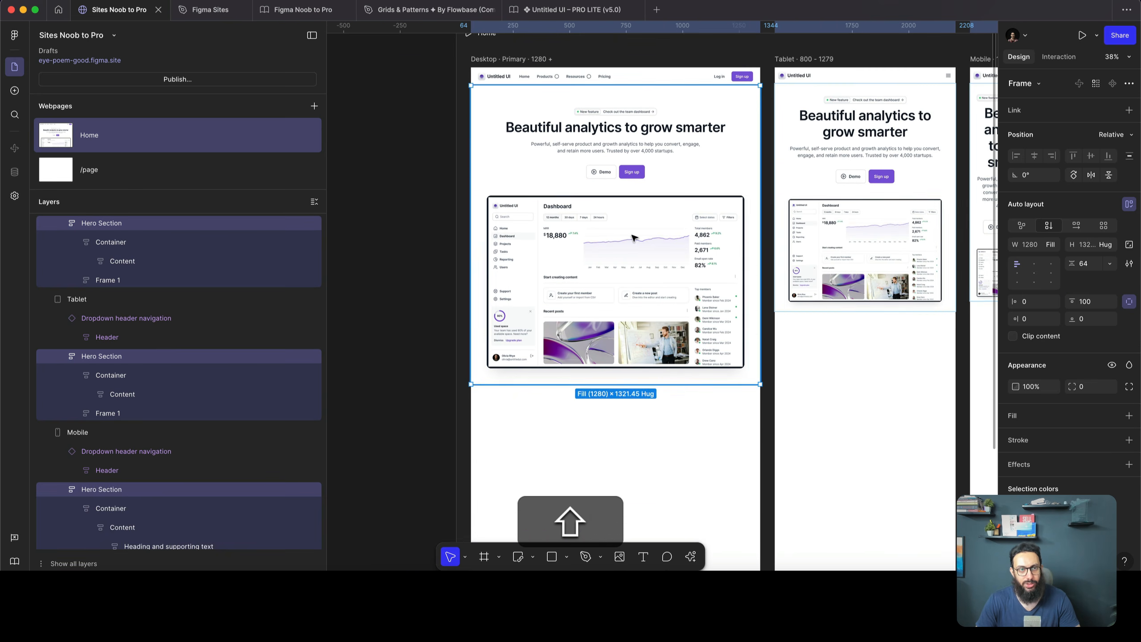
# Copy the Social proof section from the Untitled UI – PRO LITE (v5.0) file and paste it below the Hero Section on the Sites Home page
pyautogui.click(566, 16)
pyautogui.scroll(-6, 503, 298)
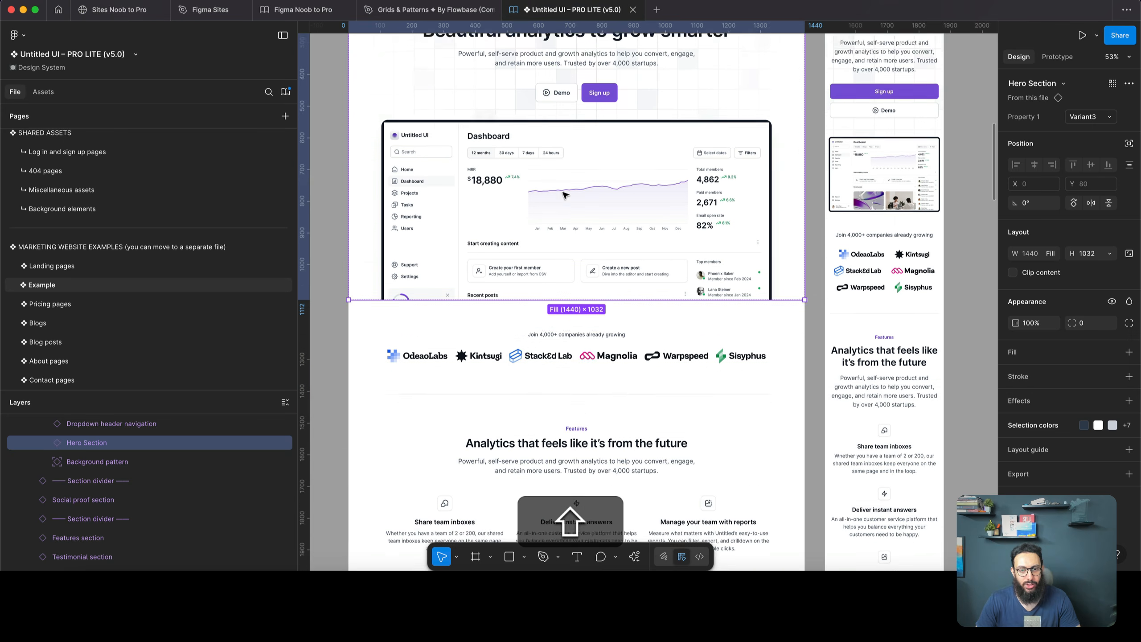
pyautogui.click(502, 297)
pyautogui.press('super+shift+c')
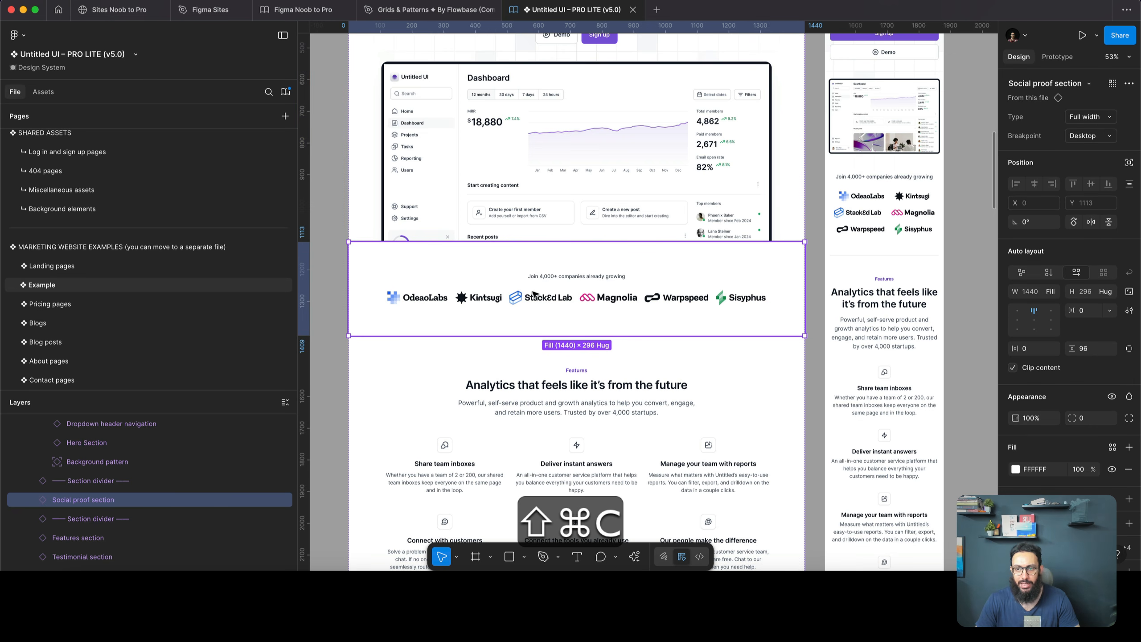
pyautogui.hscroll(3, 780, 203)
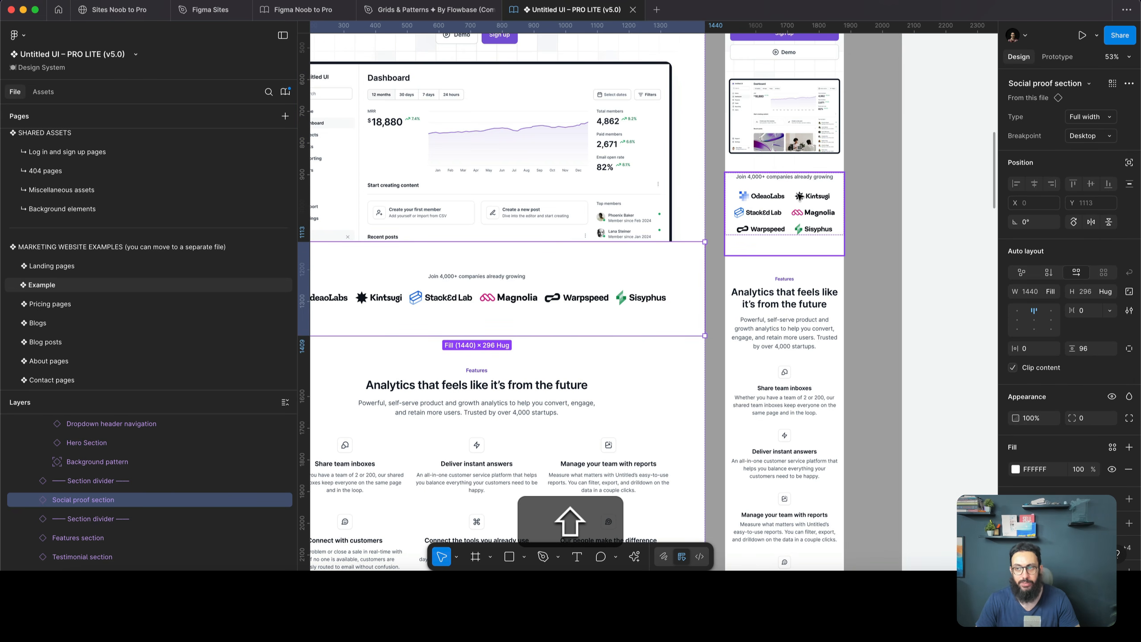
pyautogui.press('super+shift+2')
pyautogui.click(584, 11)
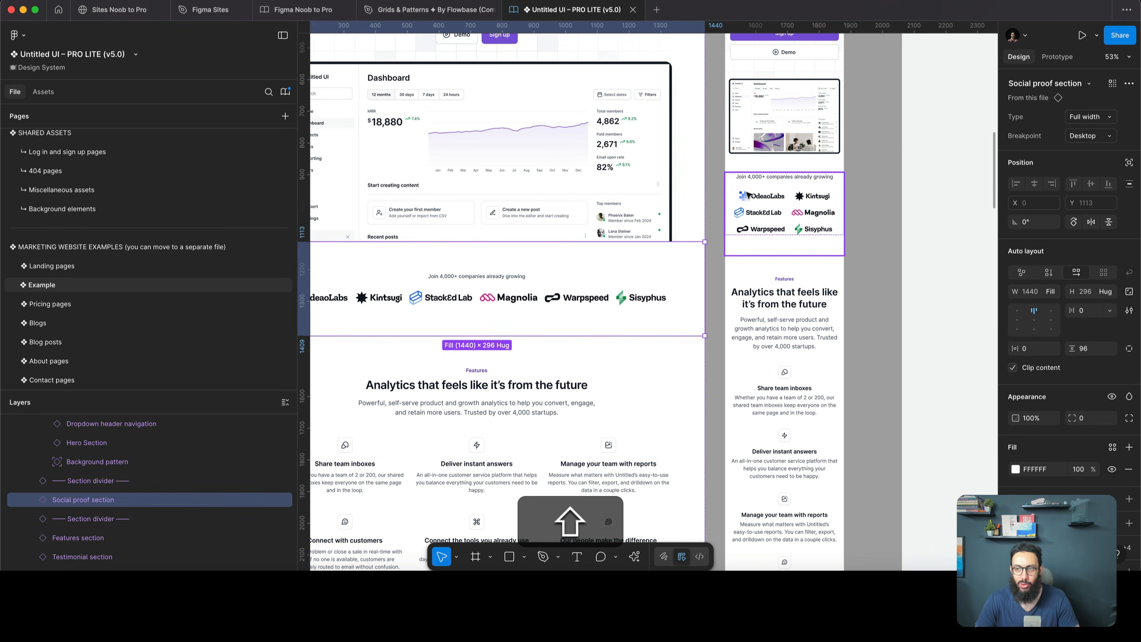
pyautogui.press('super+shift+2')
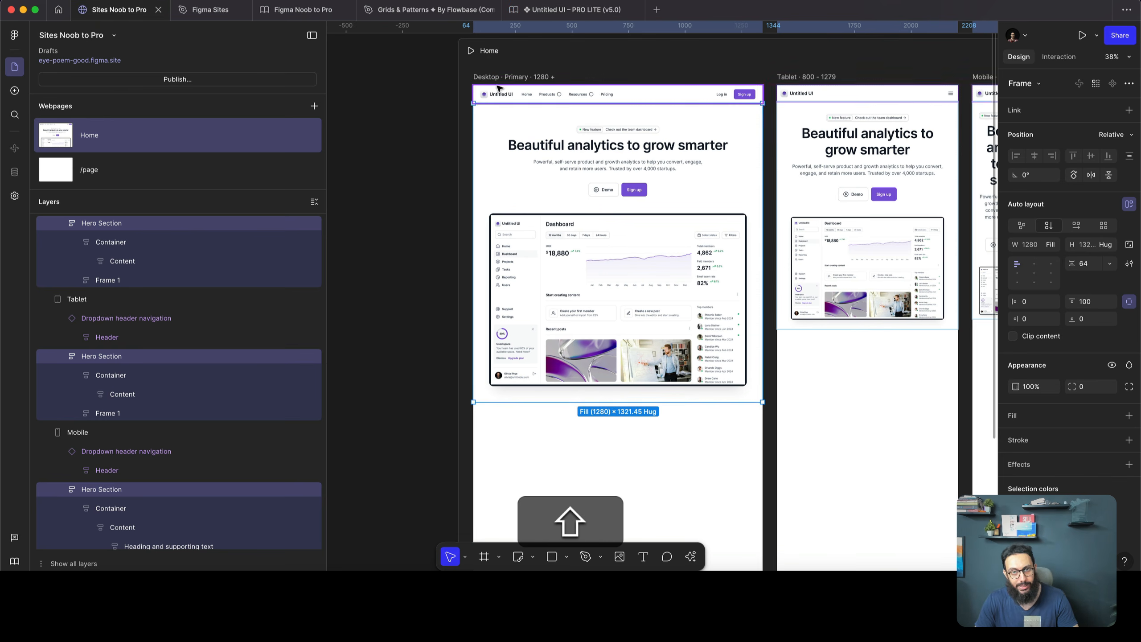
pyautogui.hotkey('shift', 'Return')
pyautogui.press('super+shift+v')
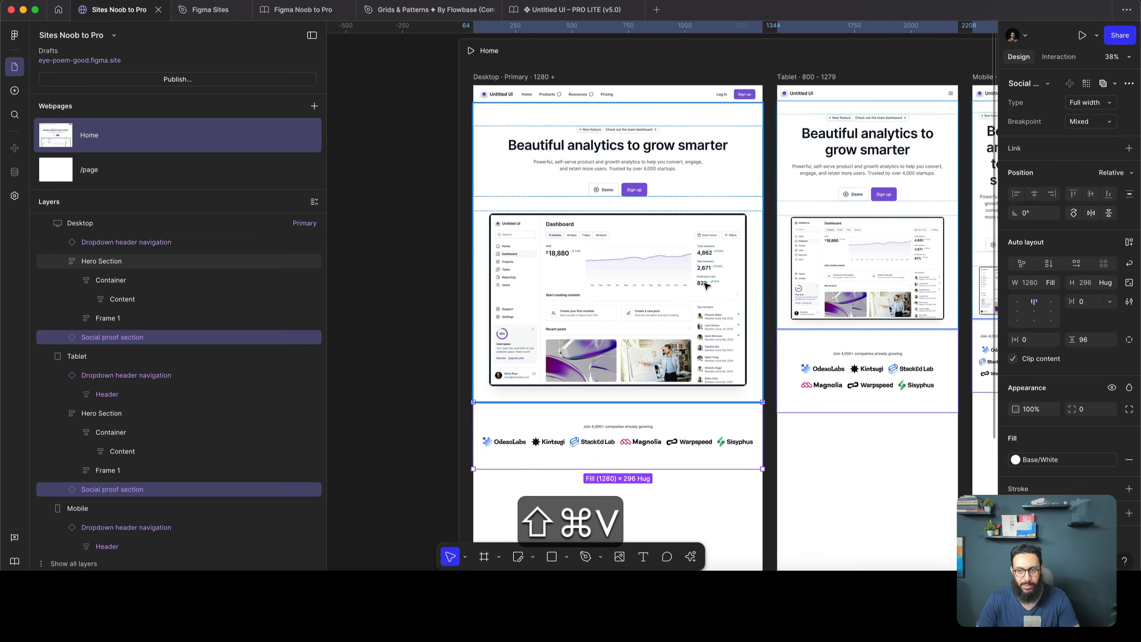
# Examine how the Social proof section lays out its company logos on the Desktop, Tablet and Mobile breakpoints
pyautogui.hscroll(5, 707, 285)
pyautogui.scroll(-3, 634, 274)
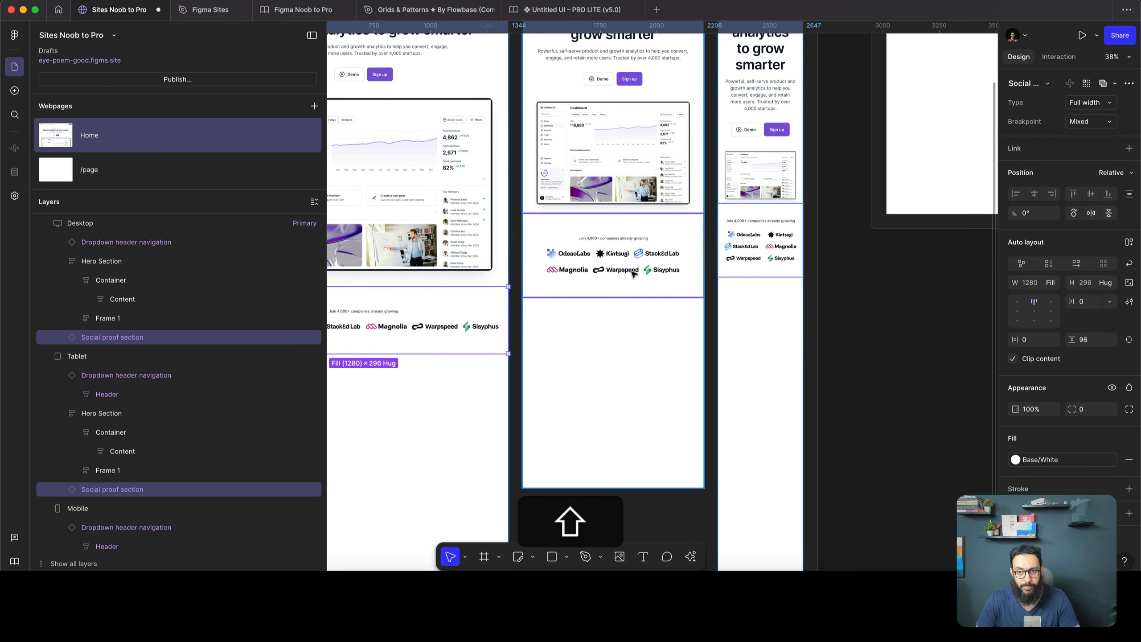
pyautogui.hscroll(2, 634, 273)
pyautogui.scroll(1, 651, 265)
pyautogui.hscroll(-5, 760, 245)
pyautogui.scroll(-1, 674, 224)
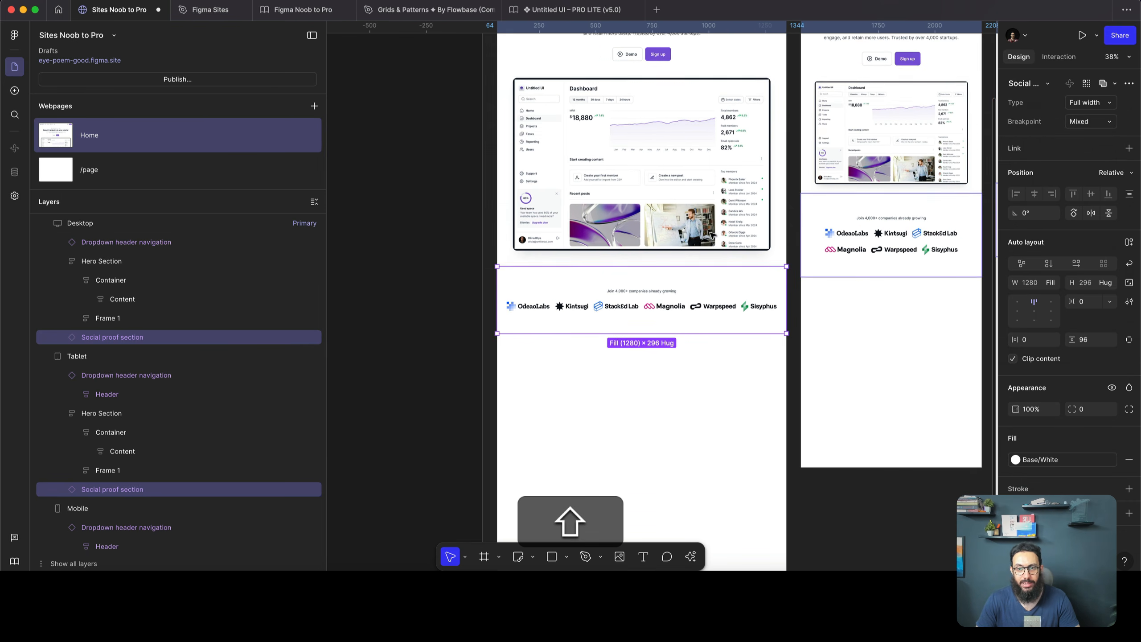
pyautogui.scroll(-3, 671, 115)
pyautogui.scroll(3, 671, 115)
pyautogui.hscroll(3, 671, 115)
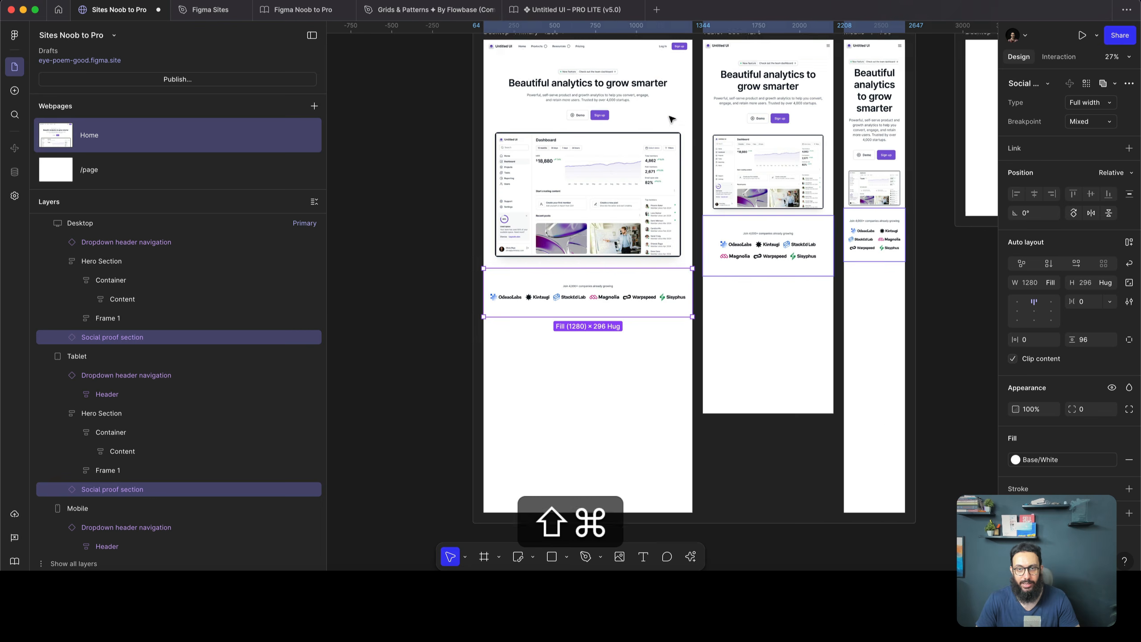
# Copy the Features section from the Untitled UI – PRO LITE (v5.0) file and paste it into Home's Desktop breakpoint below the Social proof section
pyautogui.click(531, 47)
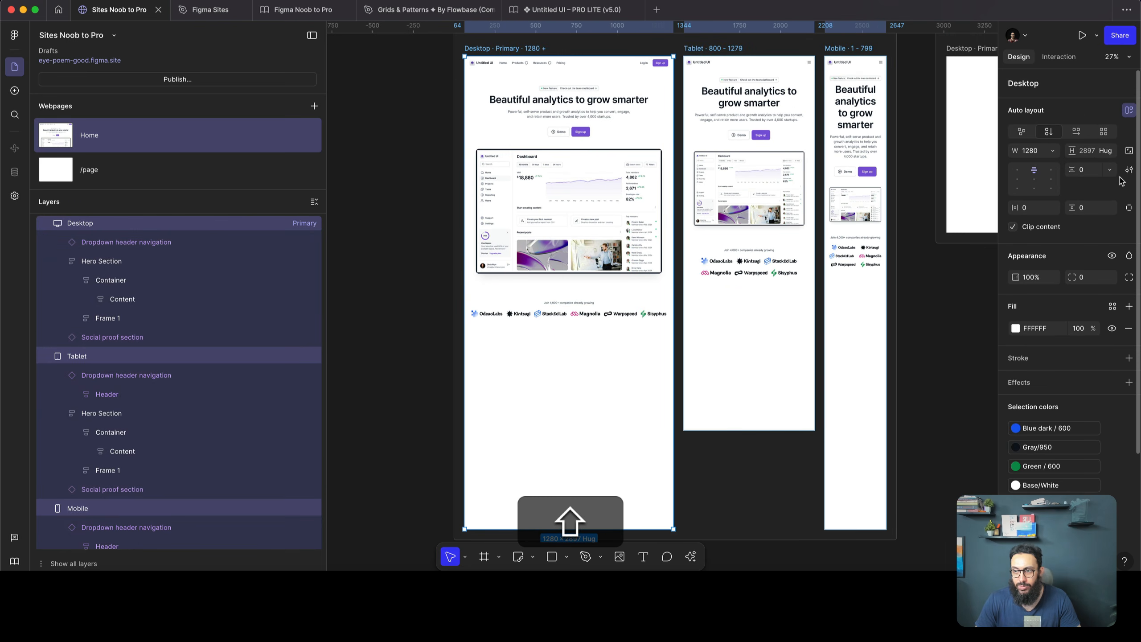
pyautogui.click(569, 12)
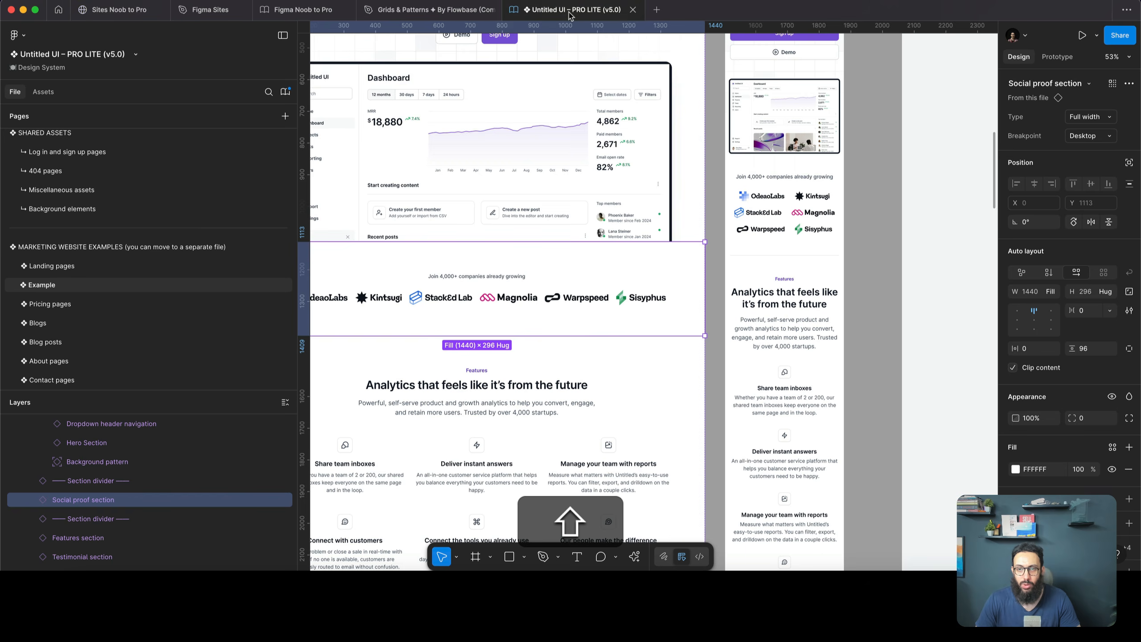
pyautogui.scroll(-3, 700, 266)
pyautogui.hscroll(-1, 619, 271)
pyautogui.click(619, 271)
pyautogui.press('super+2')
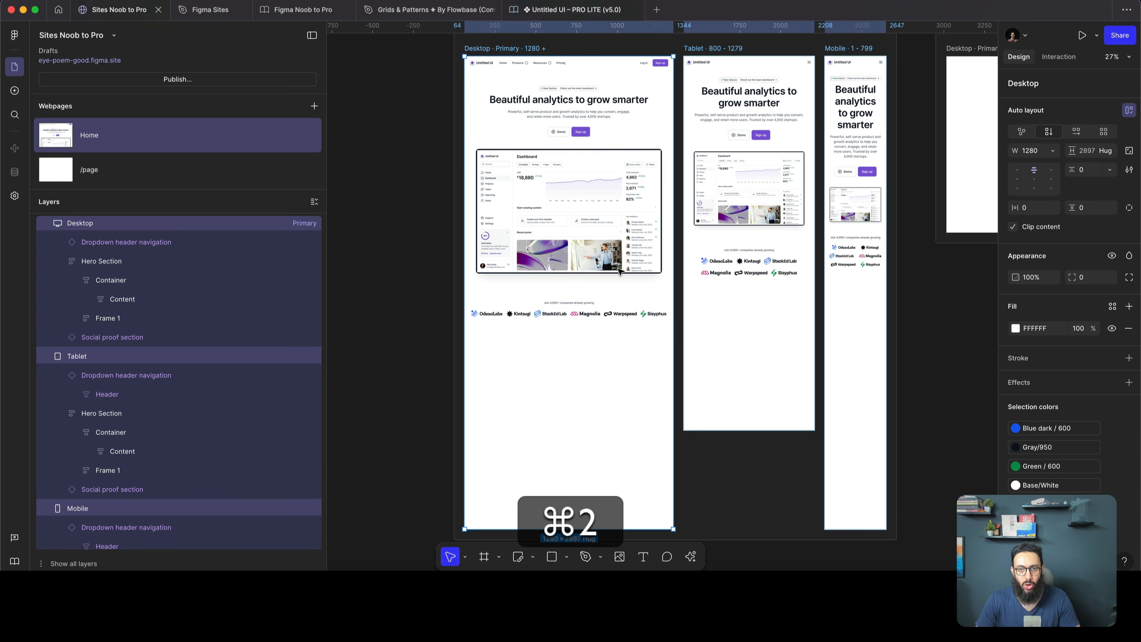
pyautogui.click(517, 317)
pyautogui.click(525, 384)
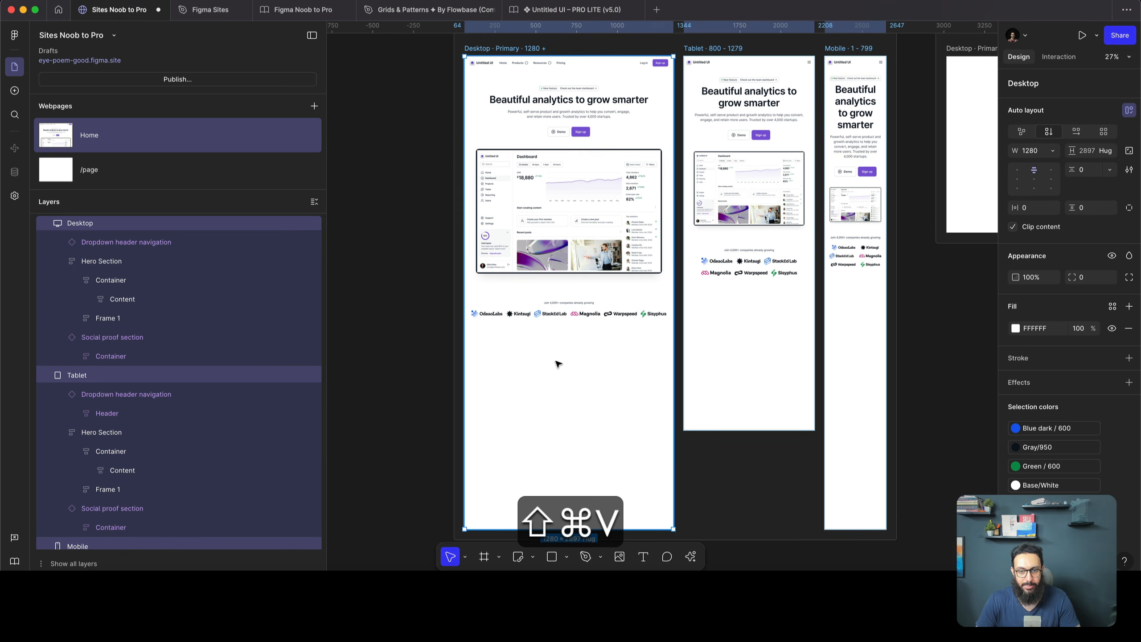
pyautogui.press('shift+super+v')
pyautogui.scroll(-3, 696, 83)
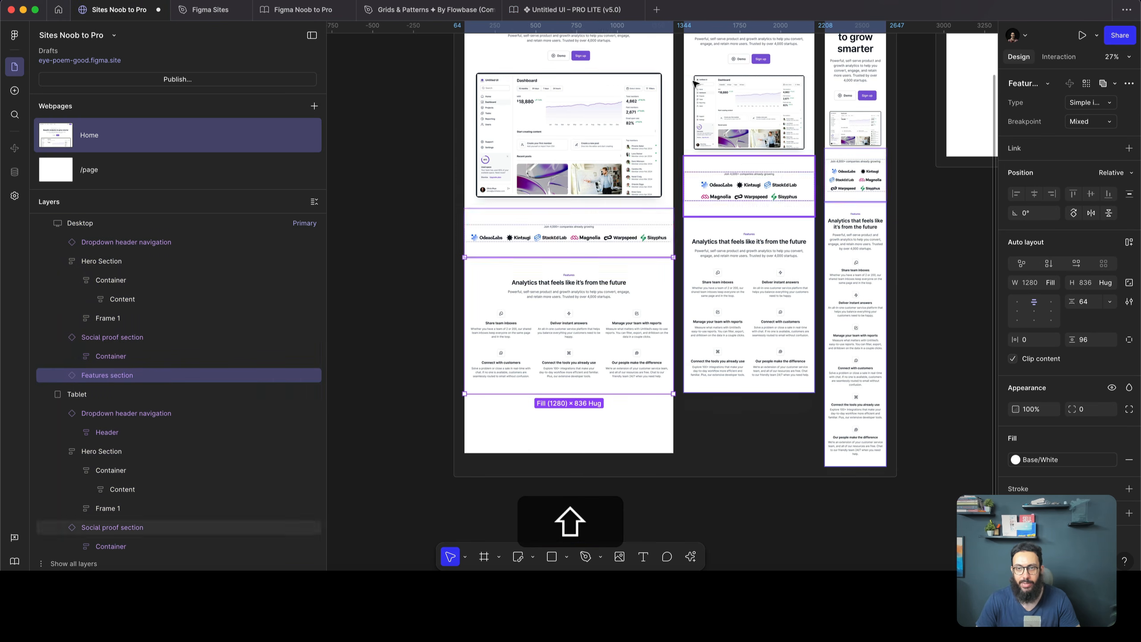
# Copy the Testimonial section from the Untitled UI – PRO LITE (v5.0) file and paste it into Home's Desktop breakpoint below the Features section
pyautogui.click(609, 16)
pyautogui.scroll(-5, 760, 282)
pyautogui.hscroll(-5, 761, 283)
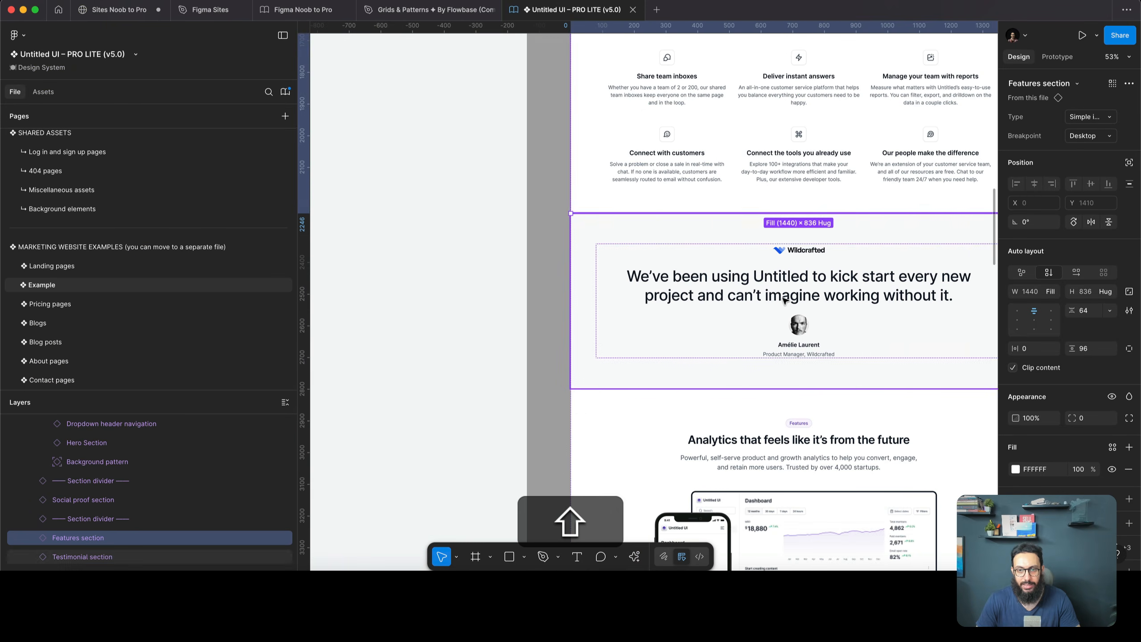
pyautogui.click(784, 301)
pyautogui.press('shift+super+c')
pyautogui.press('shift+super+2')
pyautogui.scroll(-2, 749, 275)
pyautogui.click(591, 364)
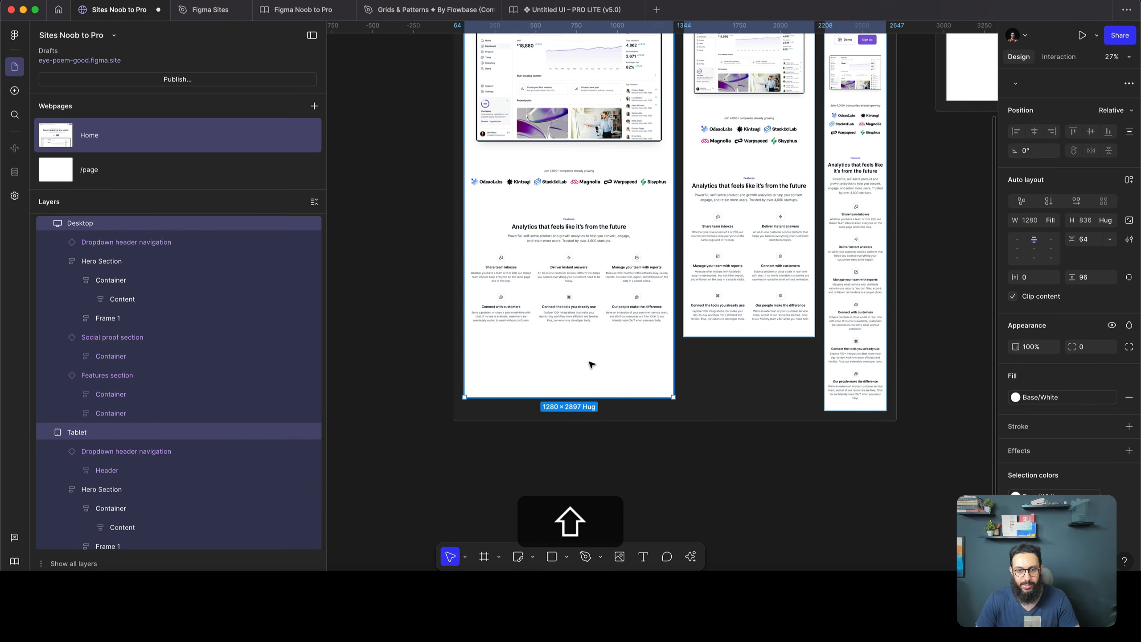
pyautogui.press('shift+super+v')
# Copy the Features section with the dashboard and phone mockups from the Untitled UI file and paste it into Home's Desktop breakpoint below the Testimonial section
pyautogui.click(575, 9)
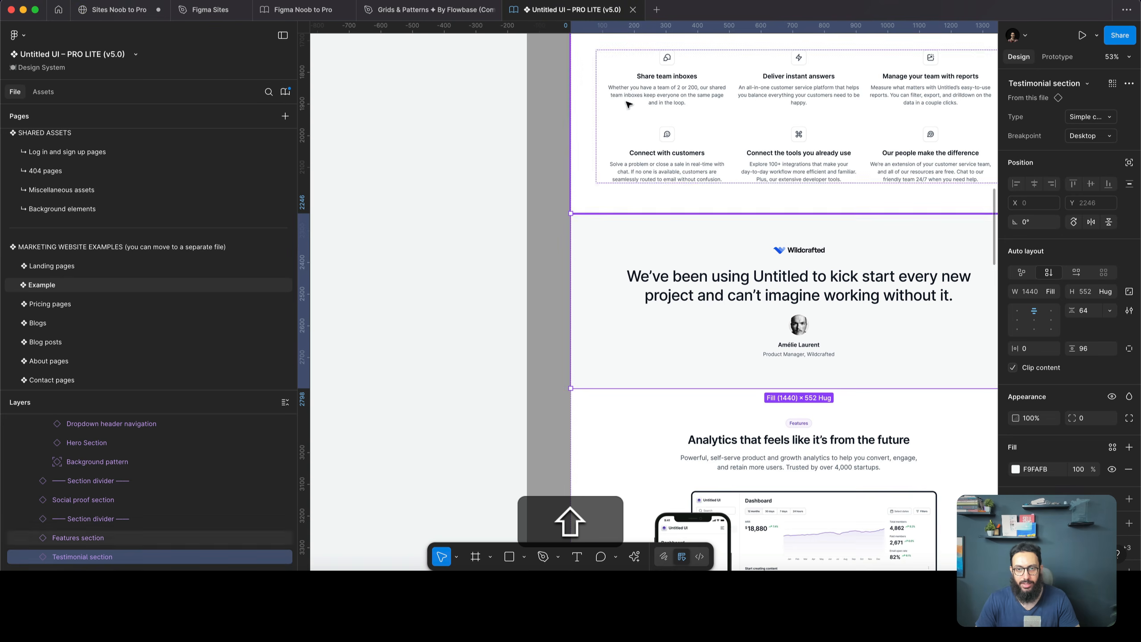
pyautogui.scroll(-5, 692, 400)
pyautogui.click(692, 400)
pyautogui.press('shift+super+c')
pyautogui.press('shift+super+2')
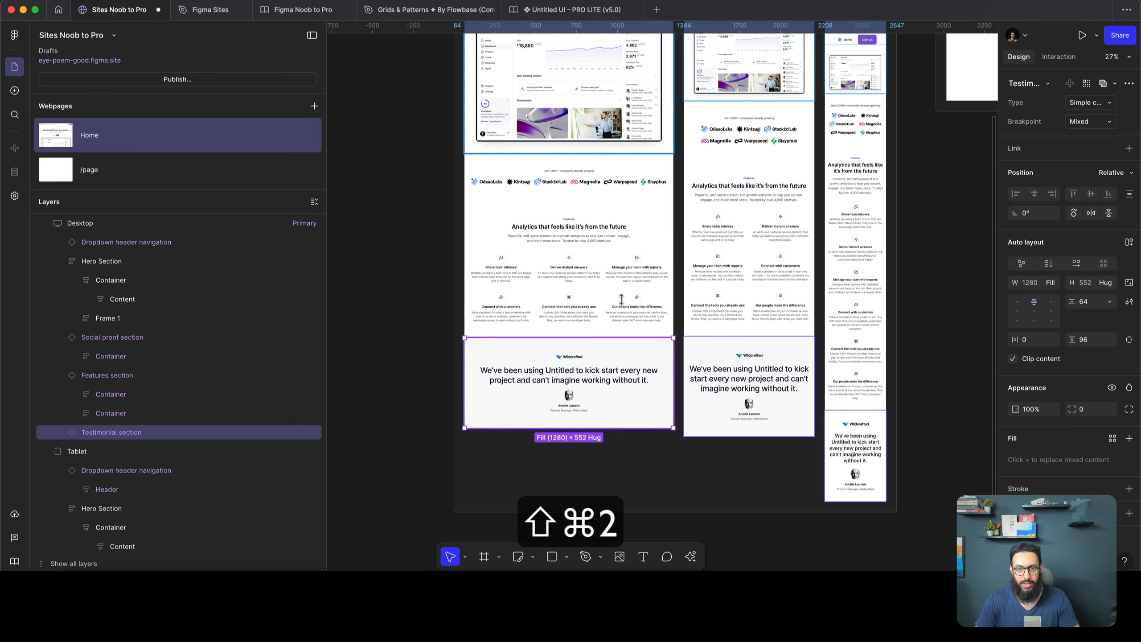
pyautogui.scroll(6, 622, 299)
pyautogui.keyDown('shift'); pyautogui.click(487, 200); pyautogui.keyUp('shift')
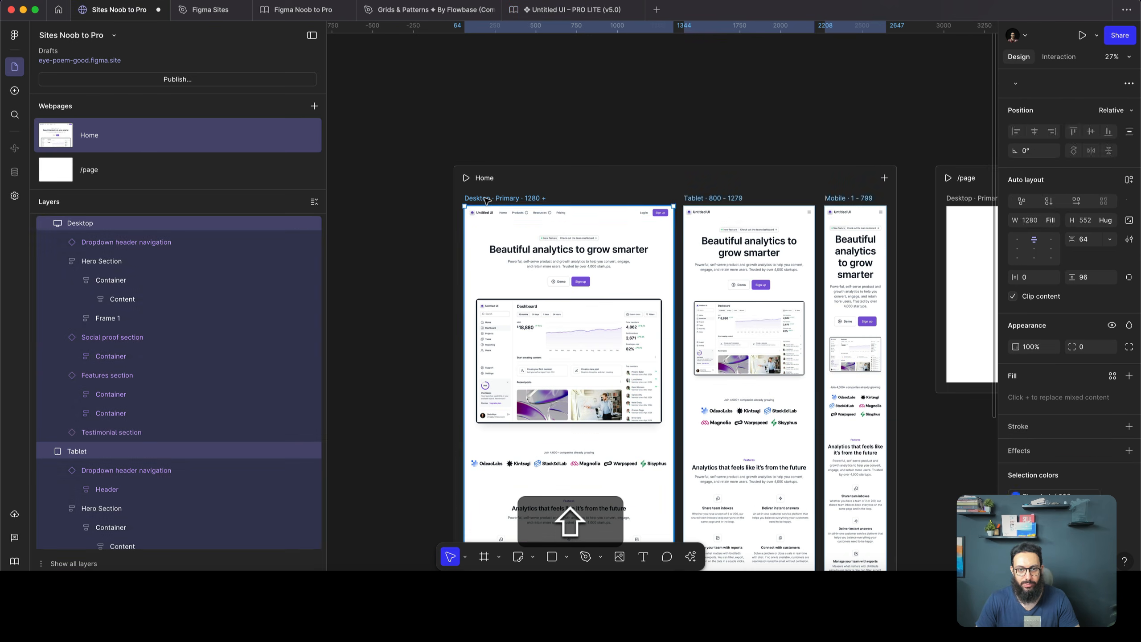
pyautogui.scroll(-5, 584, 314)
pyautogui.press('shift+super+v')
pyautogui.scroll(-5, 770, 418)
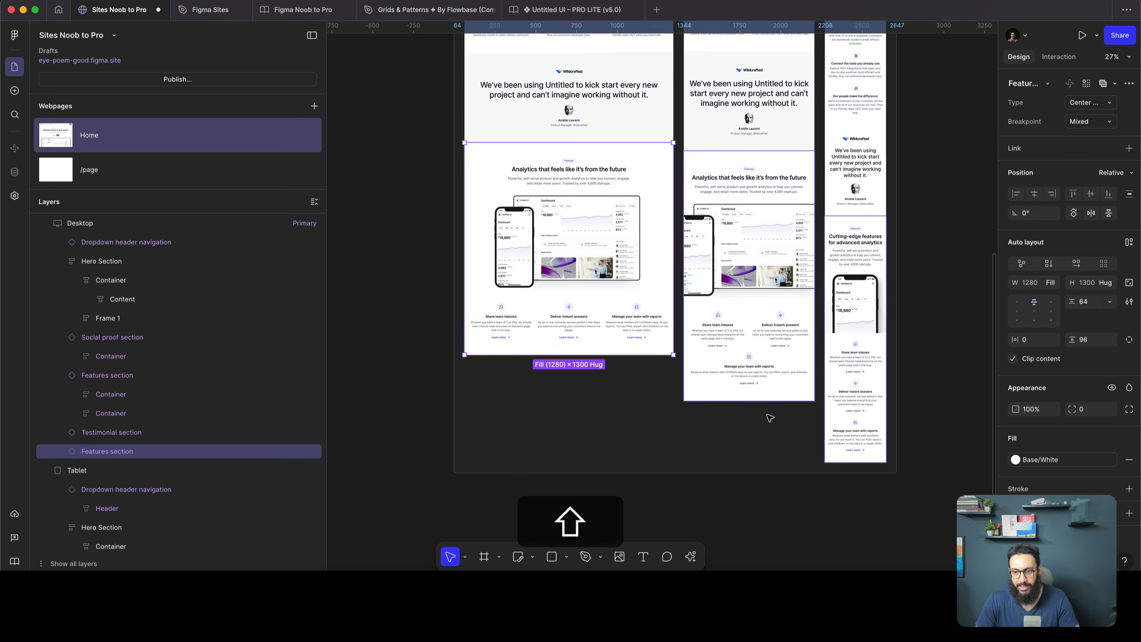
# Copy the FAQ section, Blog section and Footer without their section dividers from the Untitled UI – PRO LITE (v5.0) file
pyautogui.click(556, 13)
pyautogui.scroll(-6, 642, 214)
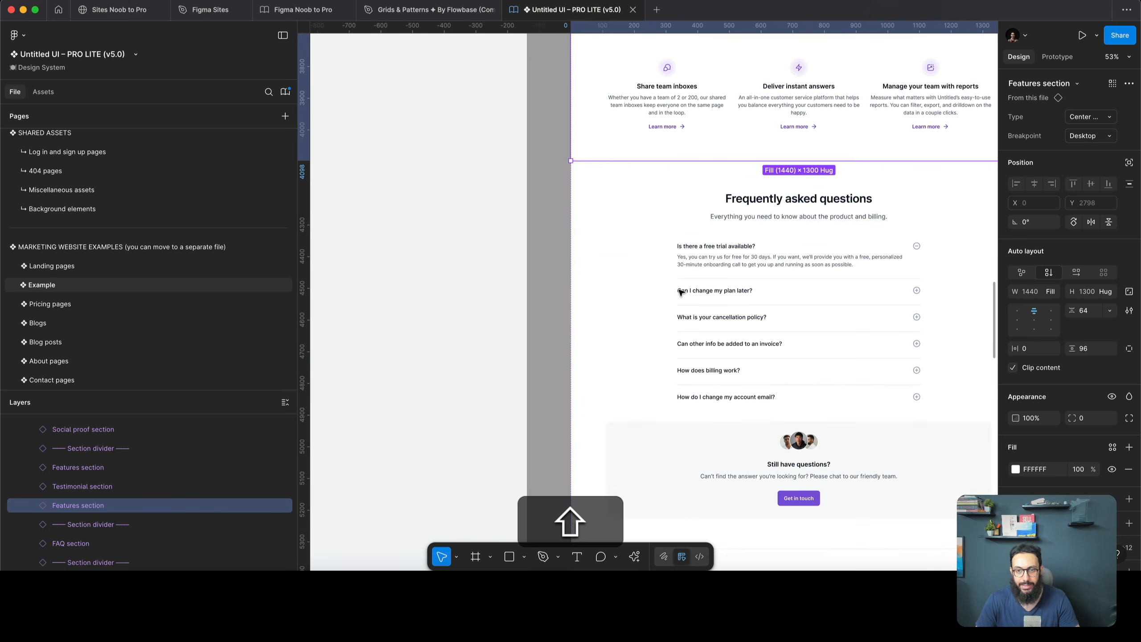
pyautogui.click(738, 283)
pyautogui.hscroll(3, 737, 283)
pyautogui.scroll(-8, 739, 281)
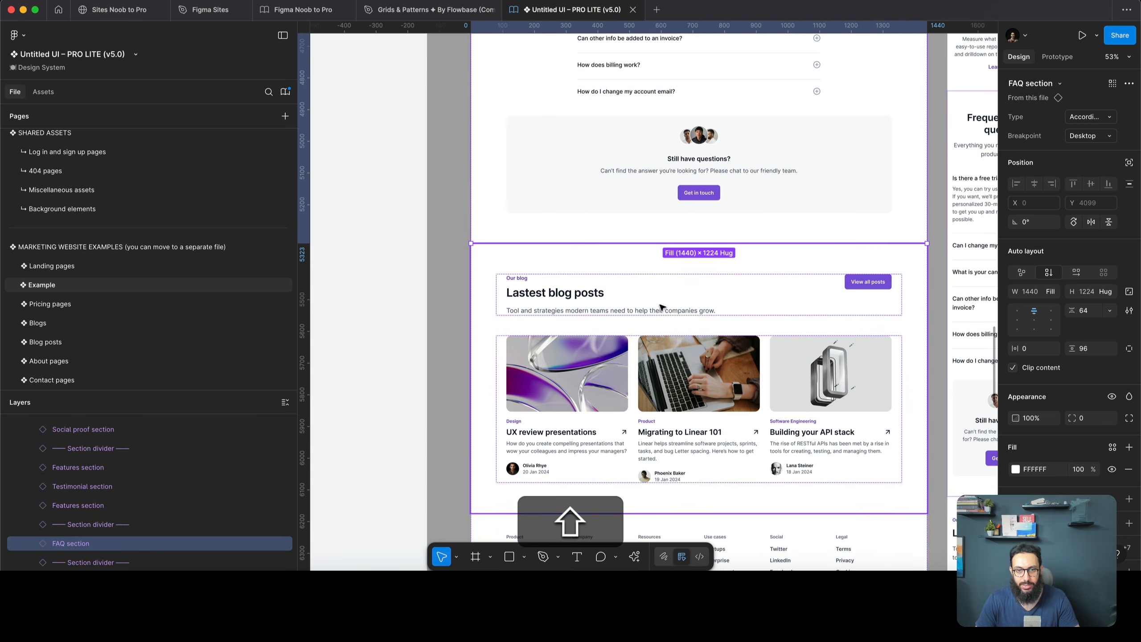
pyautogui.keyDown('shift'); pyautogui.click(663, 304); pyautogui.keyUp('shift')
pyautogui.scroll(-4, 629, 315)
pyautogui.keyDown('shift'); pyautogui.click(555, 321); pyautogui.keyUp('shift')
pyautogui.press('shift+super+c')
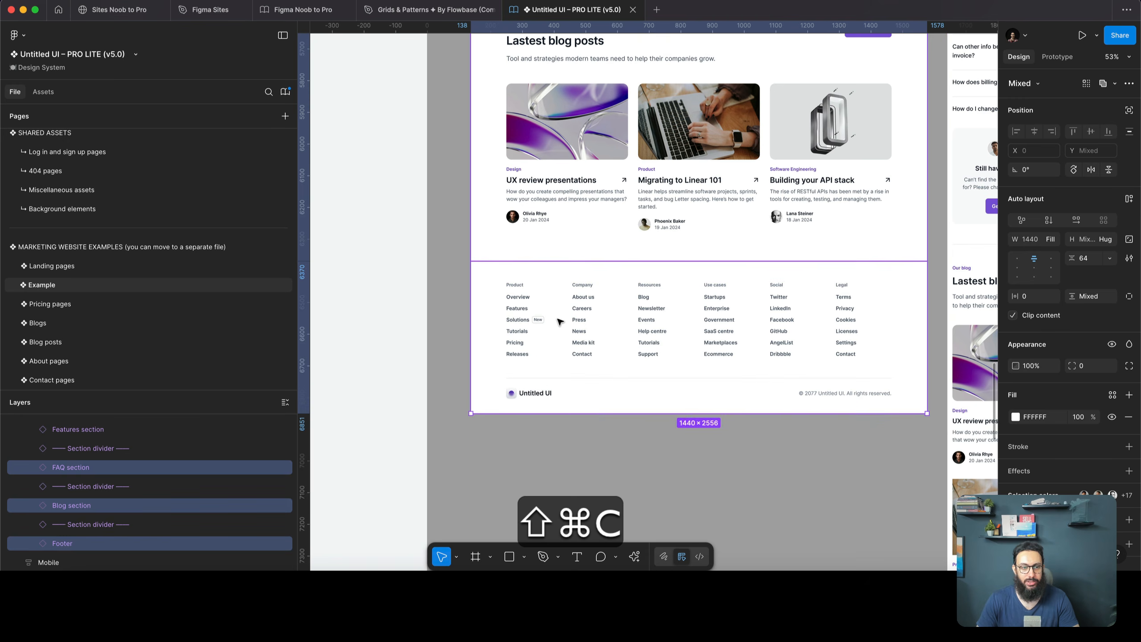
pyautogui.press('shift+super+2')
pyautogui.scroll(3, 472, 151)
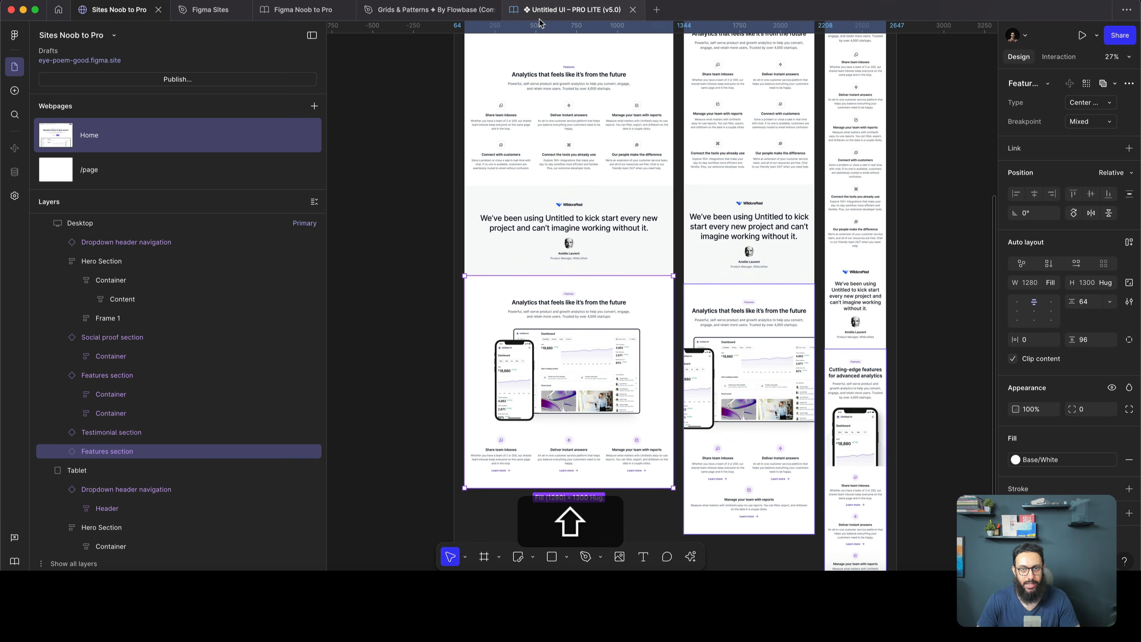
# In the Untitled UI – PRO LITE (v5.0) file, copy the FAQ section, Blog section and Footer together with their three section dividers
pyautogui.click(571, 9)
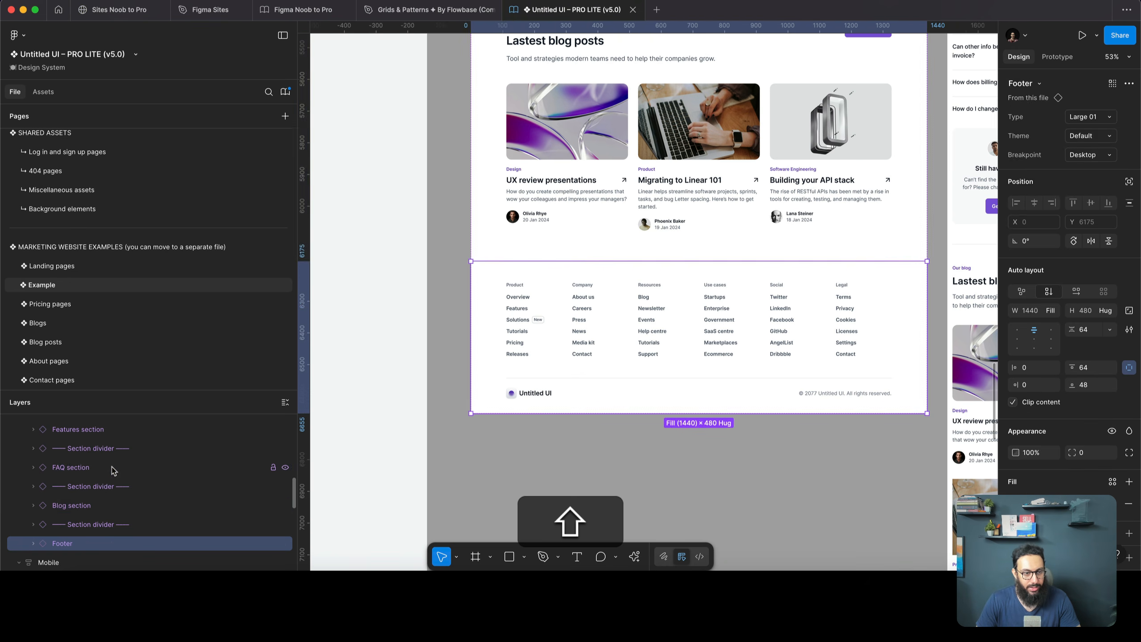
pyautogui.keyDown('shift'); pyautogui.click(111, 468); pyautogui.keyUp('shift')
pyautogui.click(187, 449)
pyautogui.press('shift+super+c')
pyautogui.keyDown('shift'); pyautogui.click(121, 532); pyautogui.keyUp('shift')
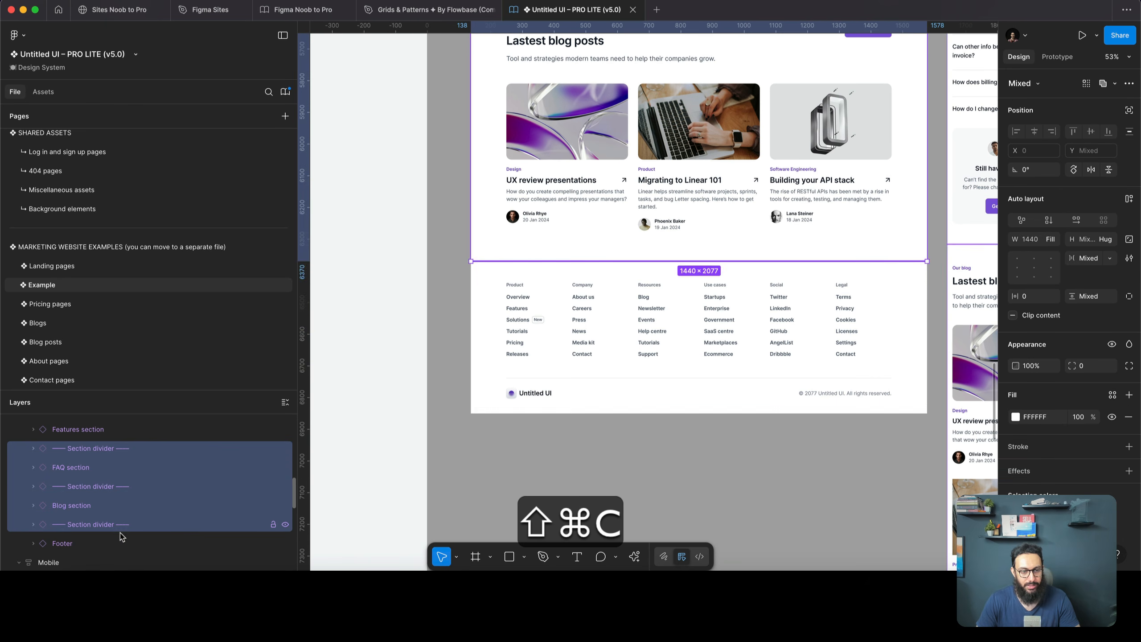
pyautogui.keyDown('shift'); pyautogui.click(120, 540); pyautogui.keyUp('shift')
pyautogui.press('shift+super+c')
# Paste the copied dividers, FAQ section, Blog section and Footer into Home's Desktop breakpoint in Sites Noob to Pro, below the second Features section
pyautogui.press('shift+super+2')
pyautogui.scroll(8, 554, 156)
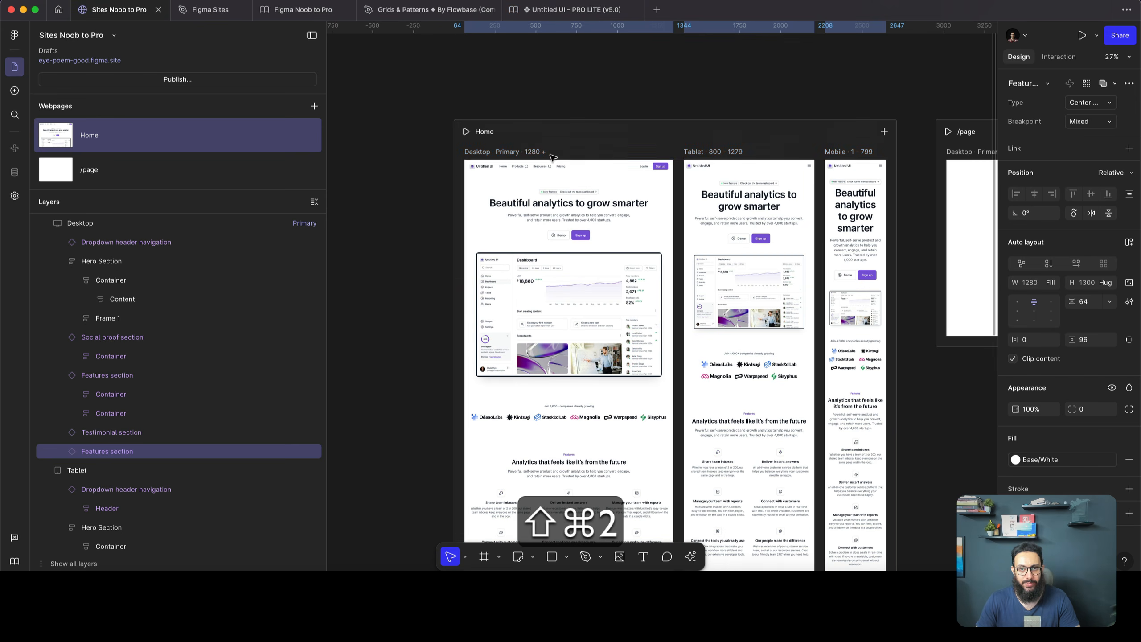
pyautogui.click(522, 150)
pyautogui.press('shift+super+v')
pyautogui.scroll(-3, 686, 175)
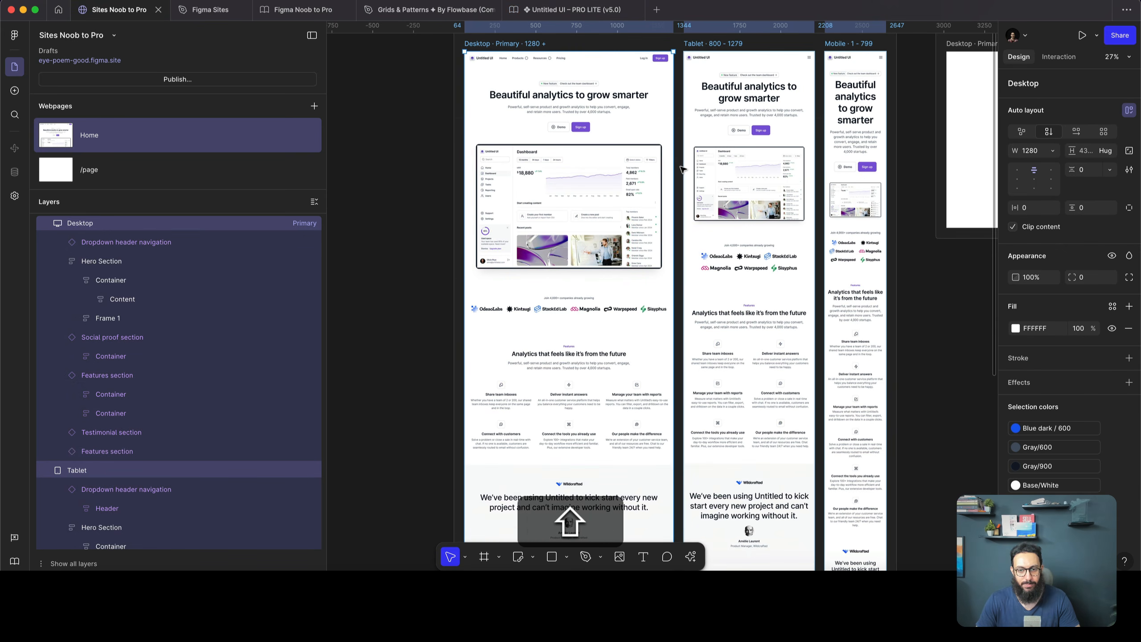
pyautogui.scroll(-10, 680, 174)
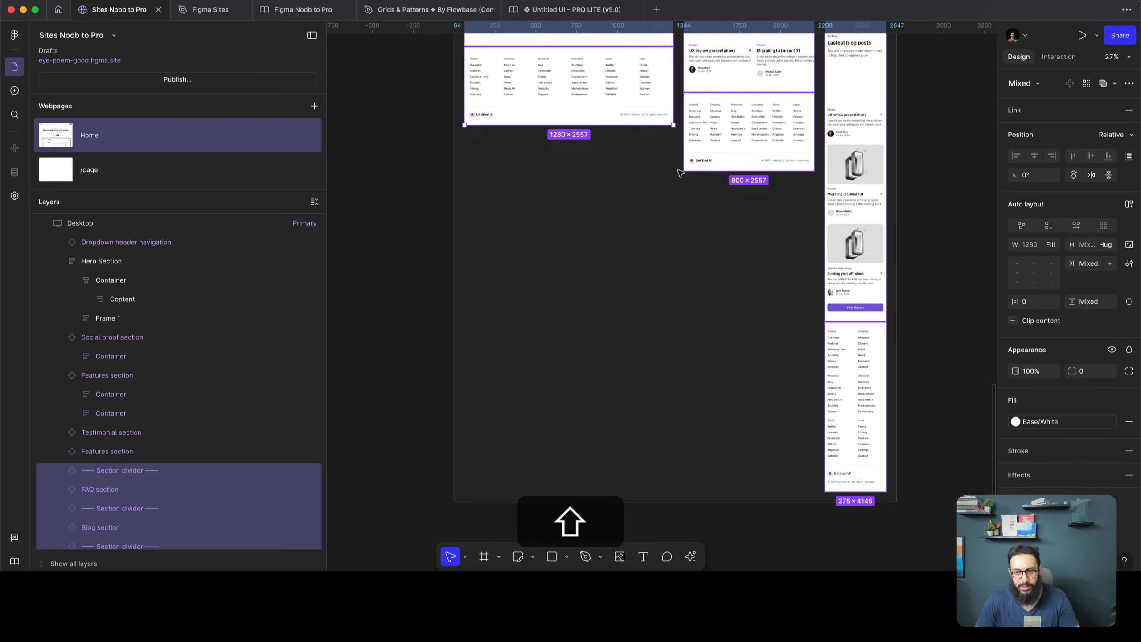
pyautogui.scroll(4, 674, 179)
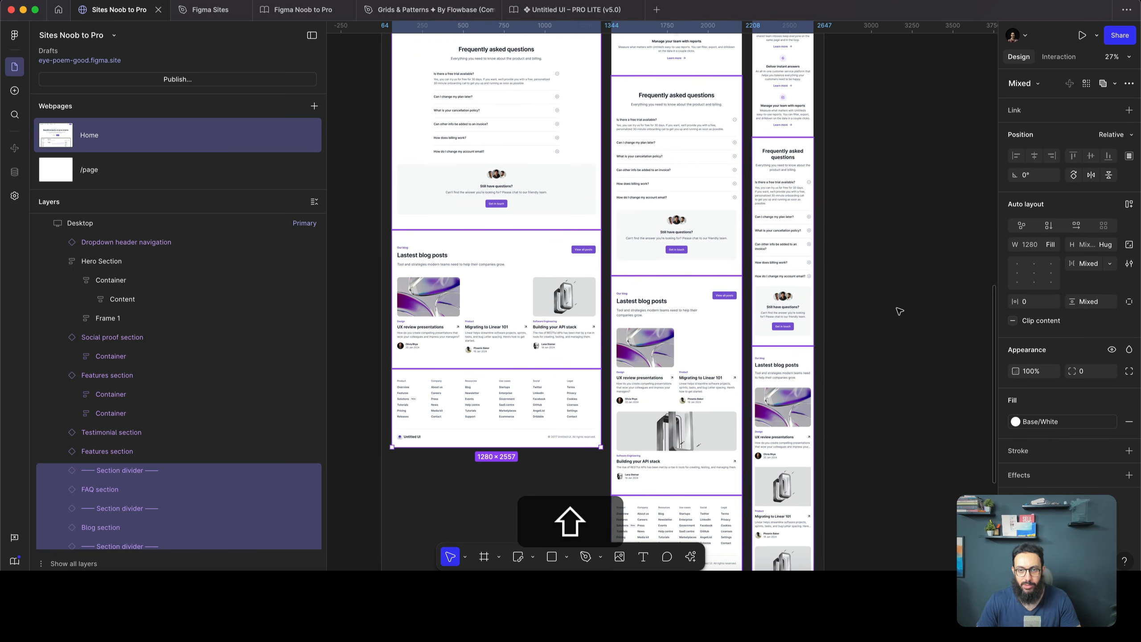
pyautogui.click(878, 312)
# Switch the Tablet instance of the Features section with the device mockups to its Mobile breakpoint variant
pyautogui.scroll(20, 654, 419)
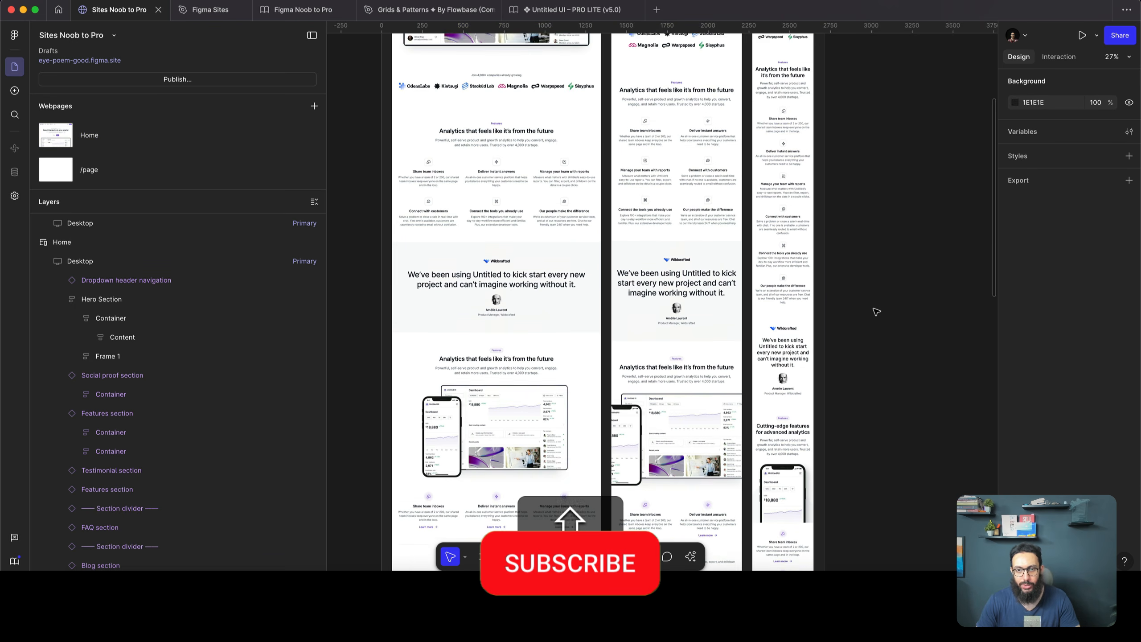
pyautogui.click(653, 419)
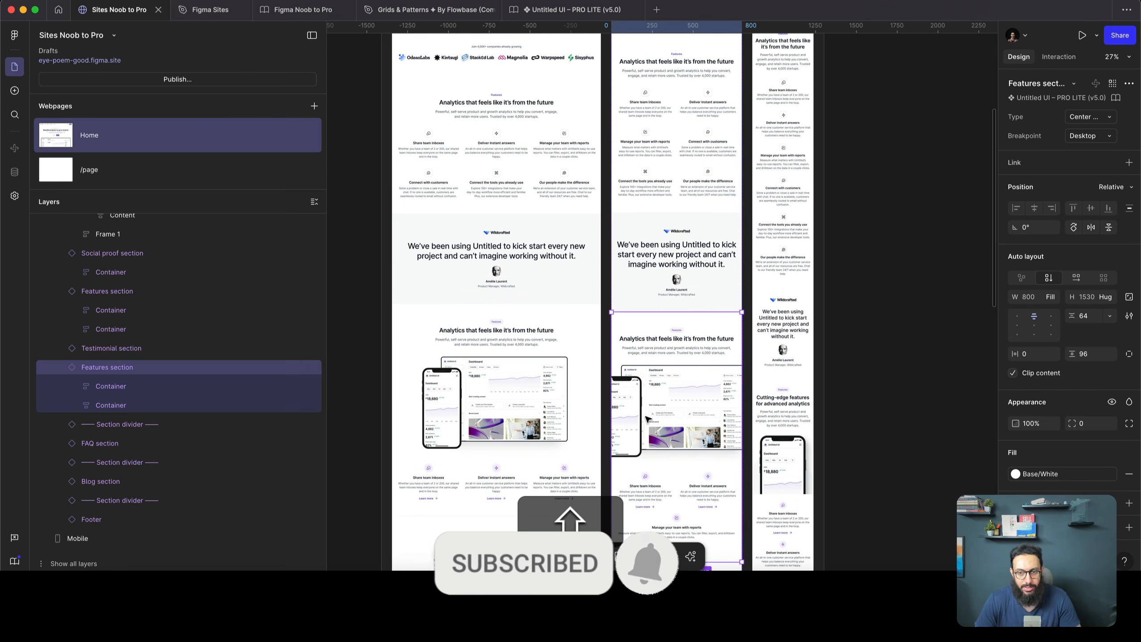
pyautogui.click(1081, 139)
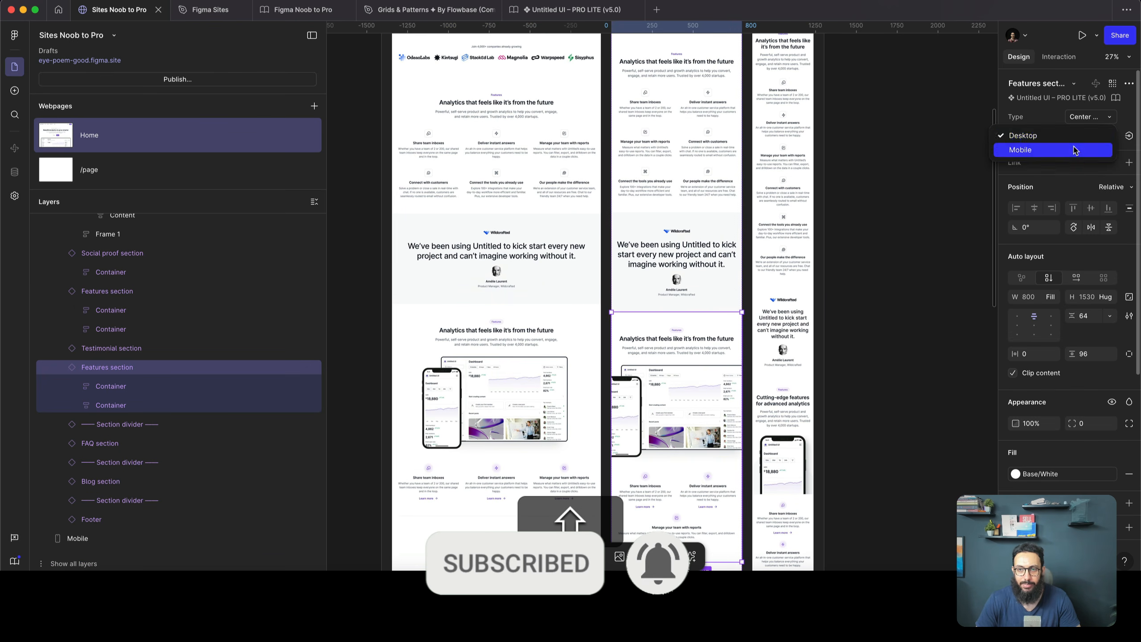
pyautogui.click(1076, 152)
pyautogui.scroll(-3, 693, 363)
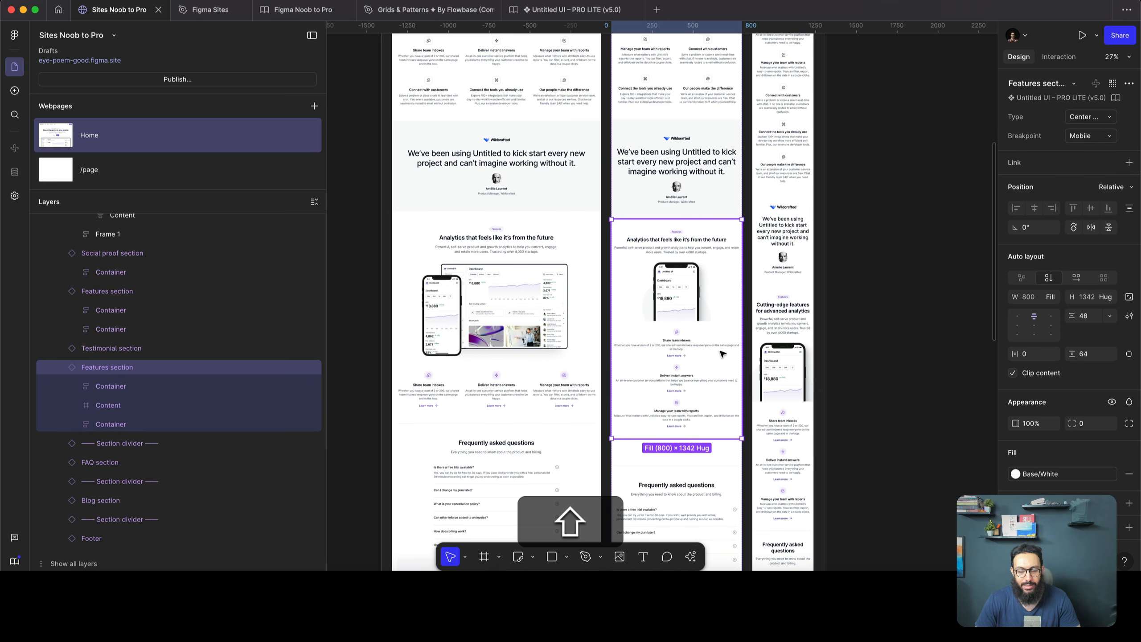
# Set the horizontal padding of the Tablet Features section with the phone mockup to 24, checking it with an undo and redo
pyautogui.scroll(5, 722, 355)
pyautogui.scroll(-3, 695, 356)
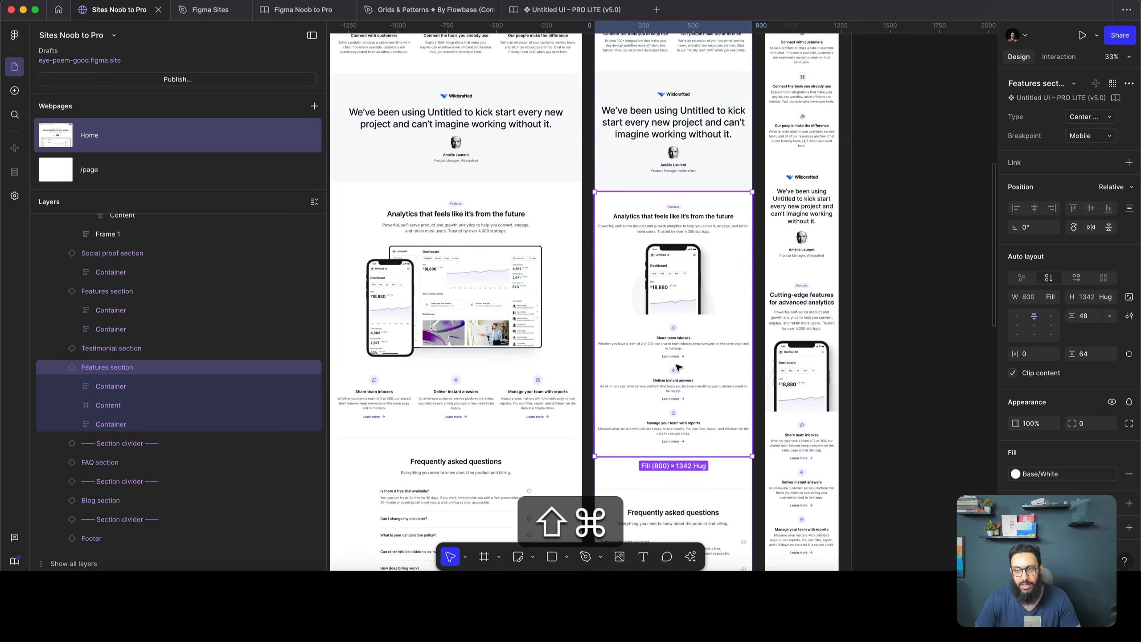
pyautogui.write('24')
pyautogui.press('Return')
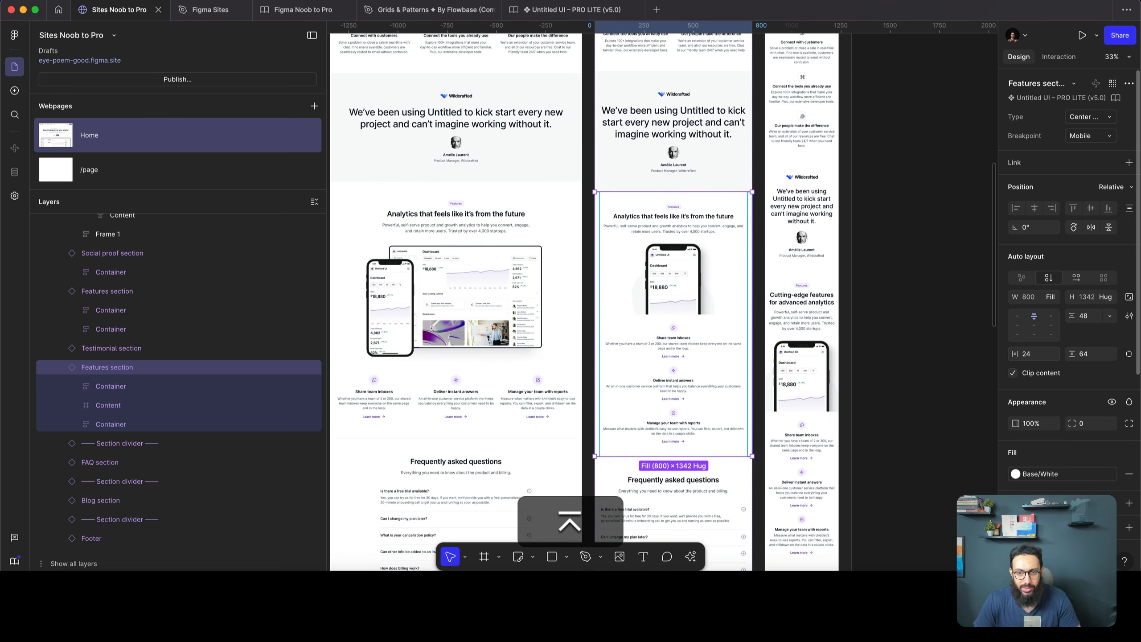
pyautogui.press('super+z')
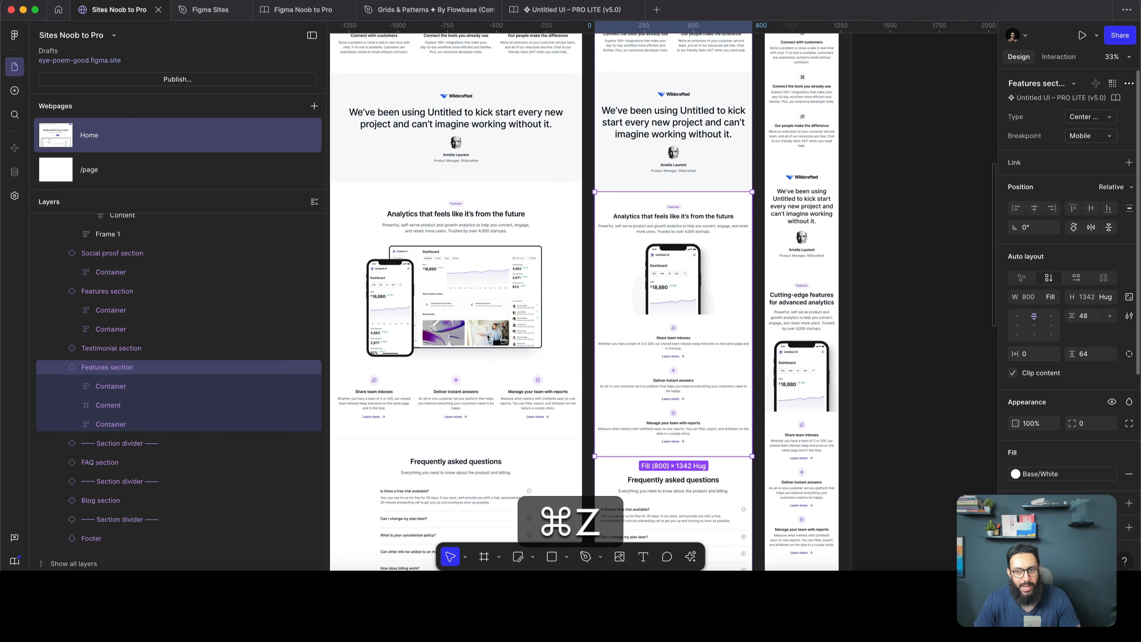
pyautogui.press('super+shift+z')
pyautogui.click(889, 329)
# Publish the updated Sites Noob to Pro site
pyautogui.scroll(10, 747, 326)
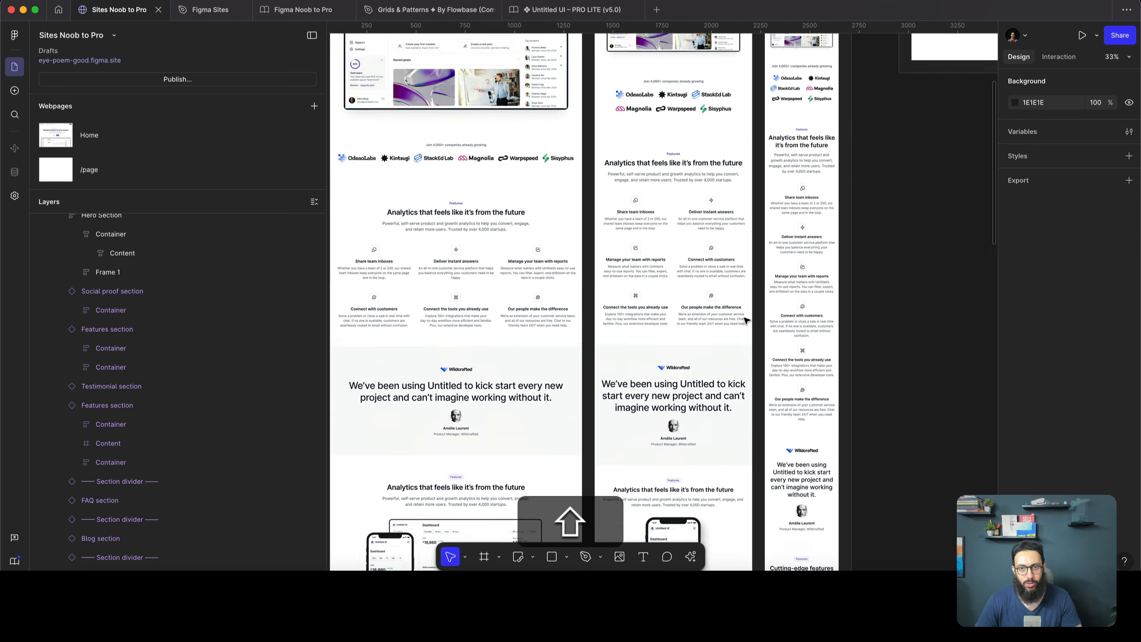
pyautogui.scroll(5, 746, 320)
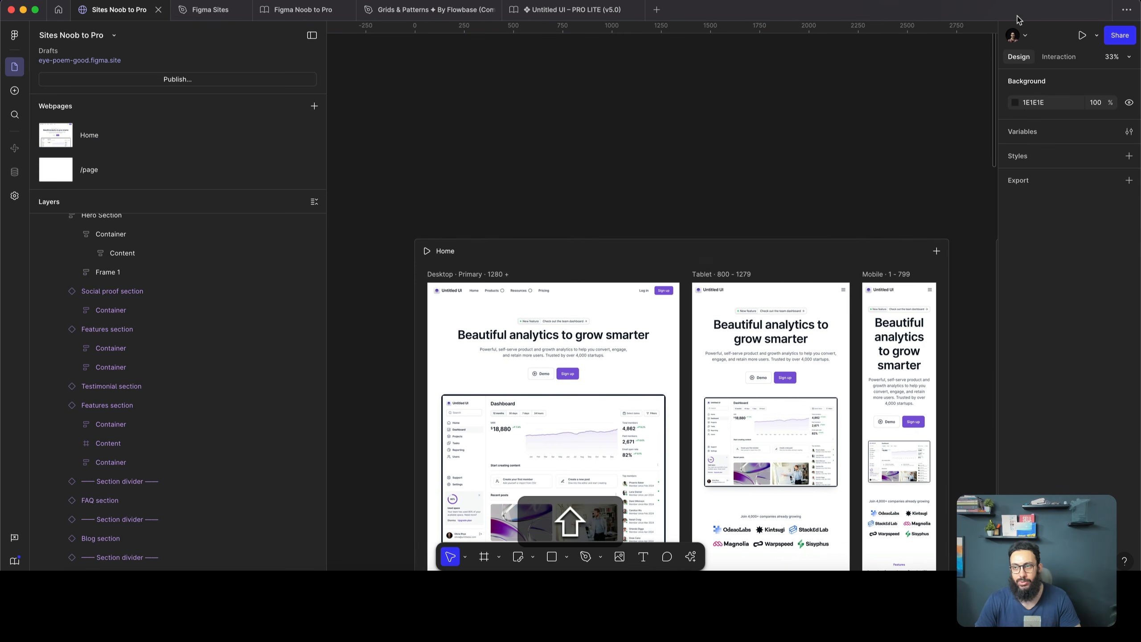
pyautogui.click(239, 78)
pyautogui.click(509, 188)
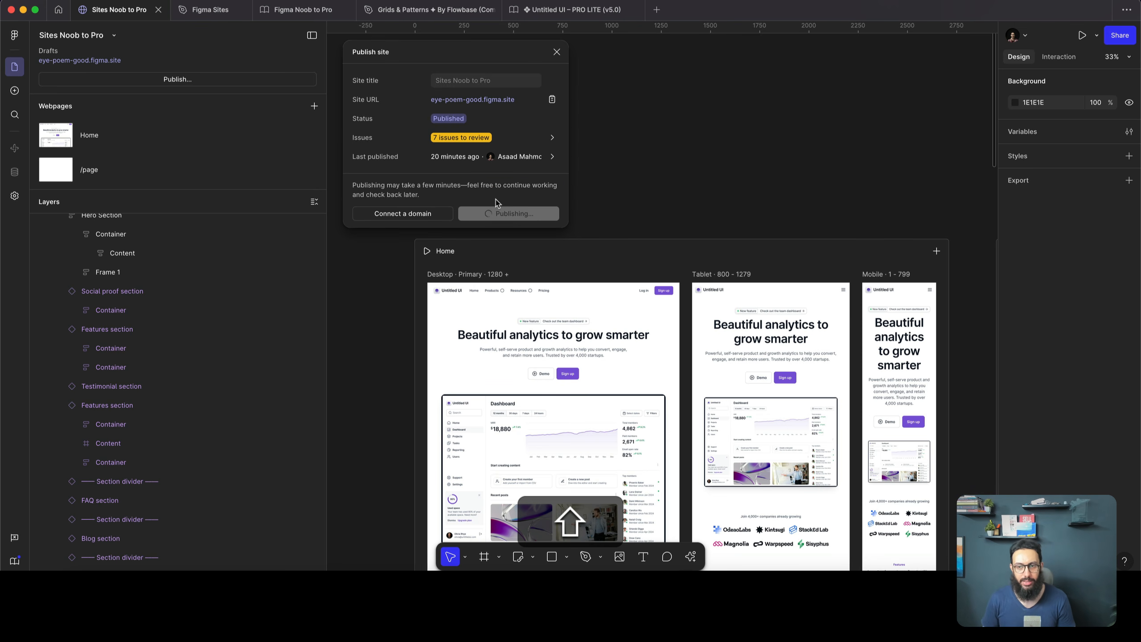
# Check which text styles are available for the hero heading on Mobile
pyautogui.keyDown('shift'); pyautogui.keyDown('super'); pyautogui.click(905, 361); pyautogui.keyUp('super'); pyautogui.keyUp('shift')
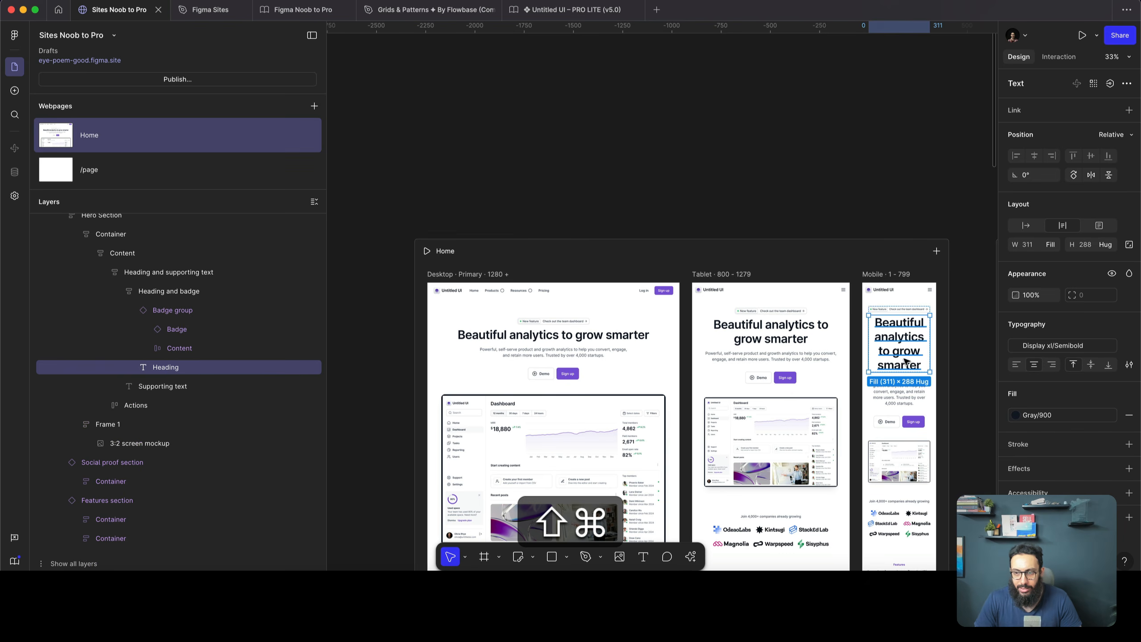
pyautogui.hscroll(3, 921, 351)
pyautogui.click(1051, 346)
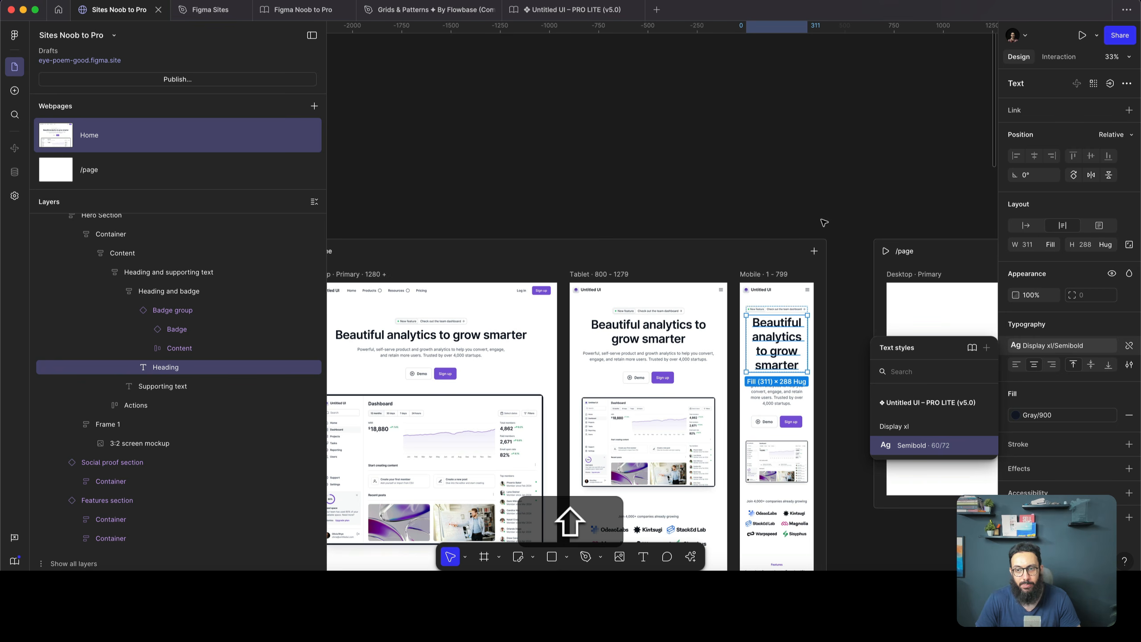
pyautogui.hotkey('alt', 'shift', '3')
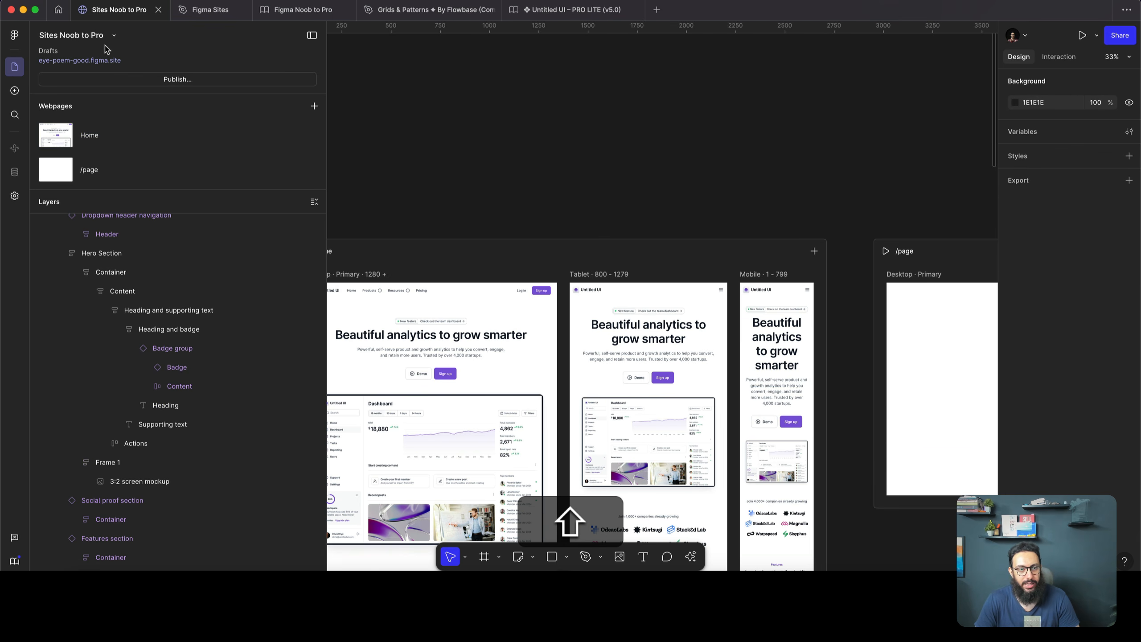
# Search the libraries for "untit" and add the Untitled UI – PRO LITE (v5.0) library to the file
pyautogui.click(15, 91)
pyautogui.click(209, 67)
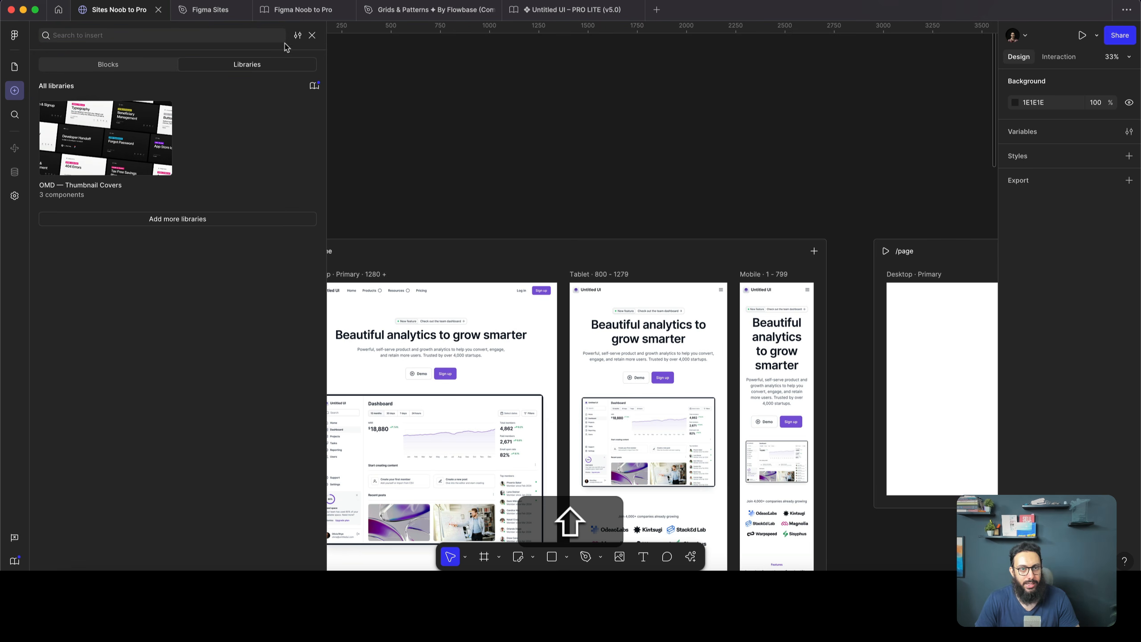
pyautogui.click(315, 85)
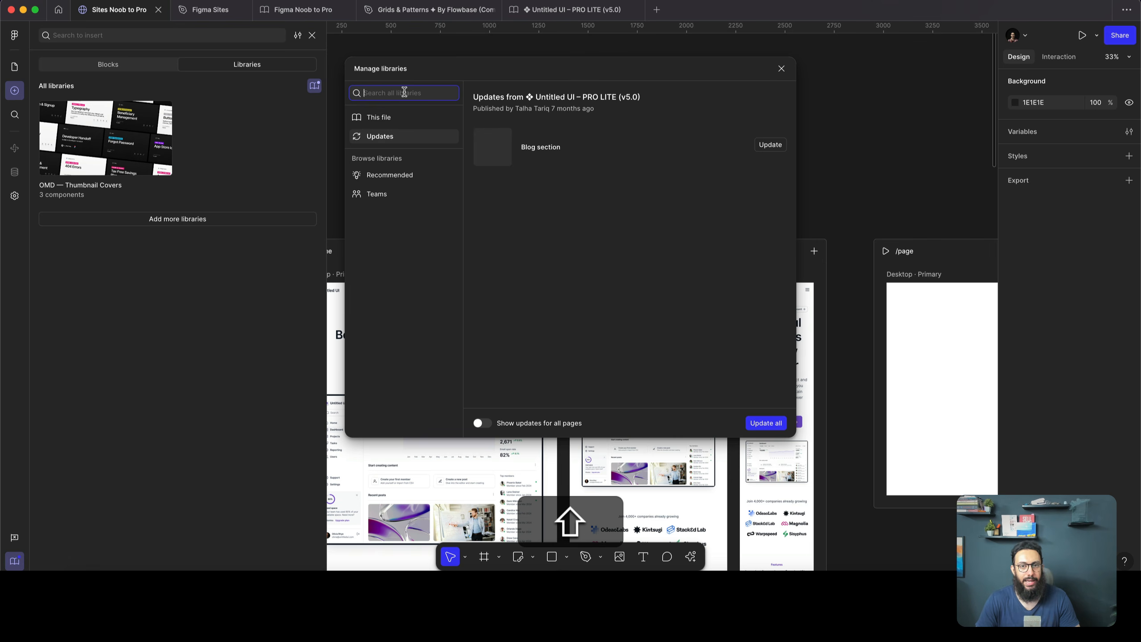
pyautogui.write('untit')
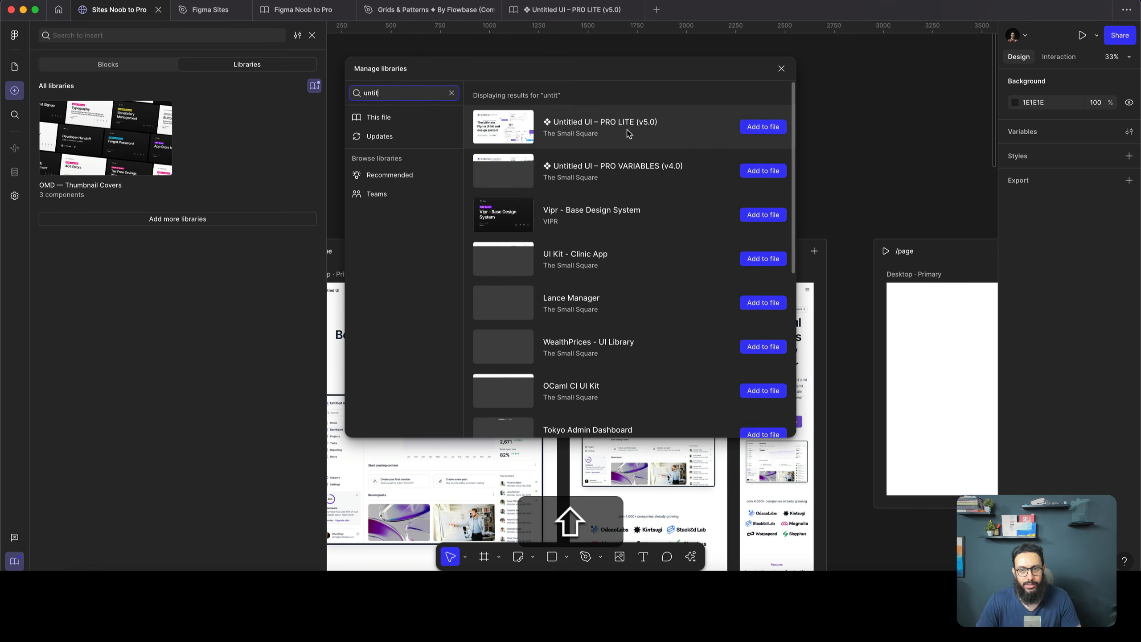
pyautogui.click(762, 126)
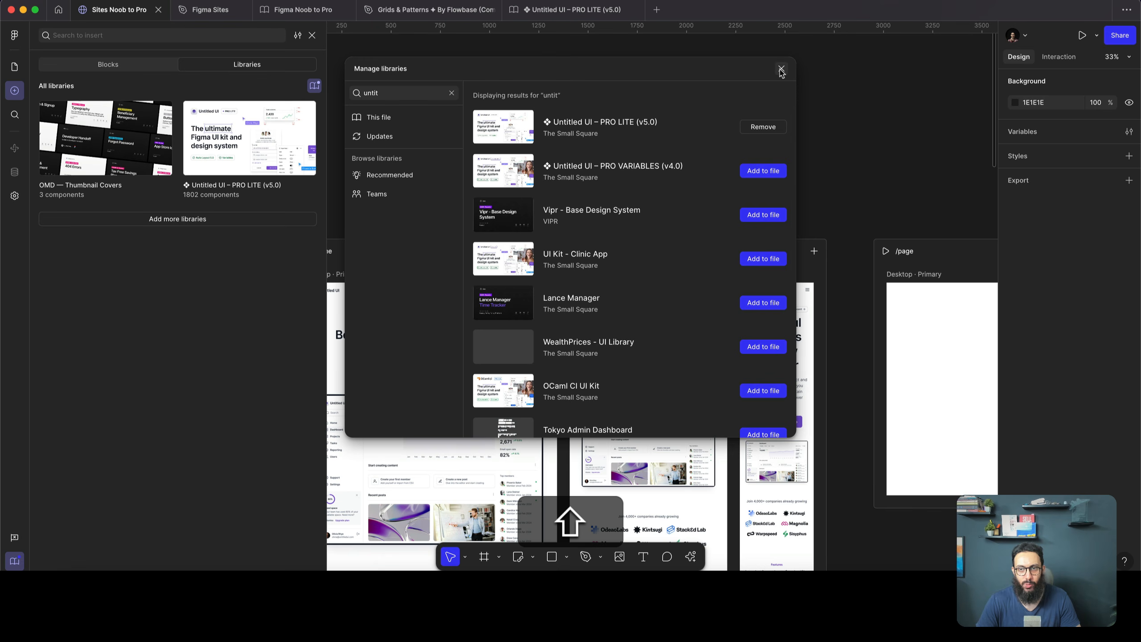
pyautogui.click(782, 70)
# Apply the Display md/Semibold text style to the hero heading on the Mobile breakpoint
pyautogui.keyDown('shift'); pyautogui.keyDown('super'); pyautogui.click(777, 344); pyautogui.keyUp('super'); pyautogui.keyUp('shift')
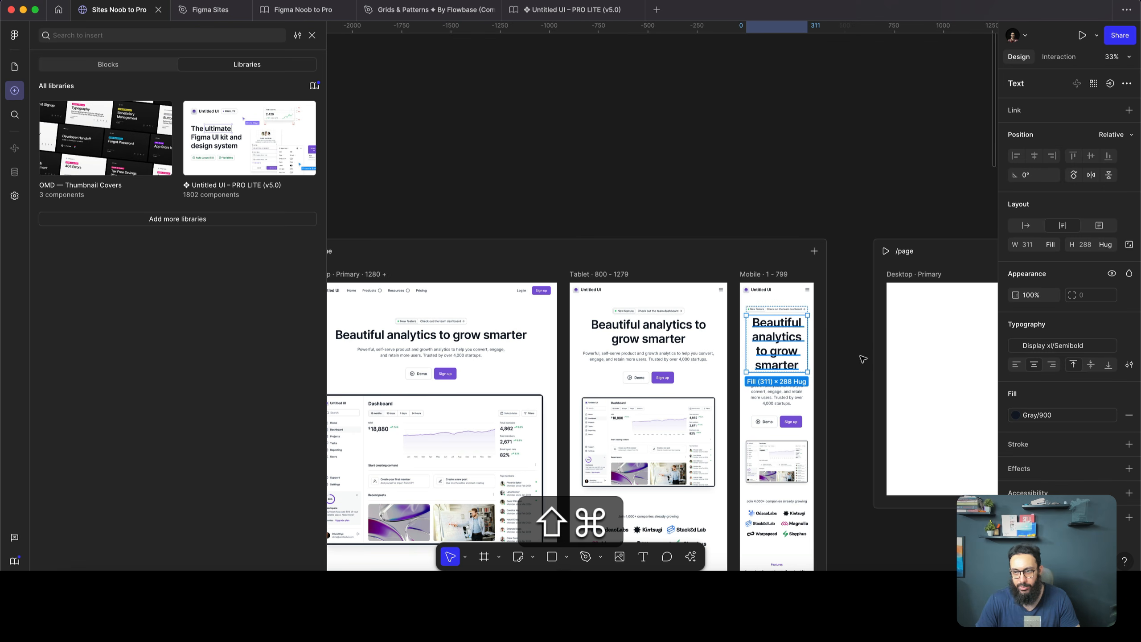
pyautogui.click(1076, 347)
pyautogui.scroll(-5, 948, 456)
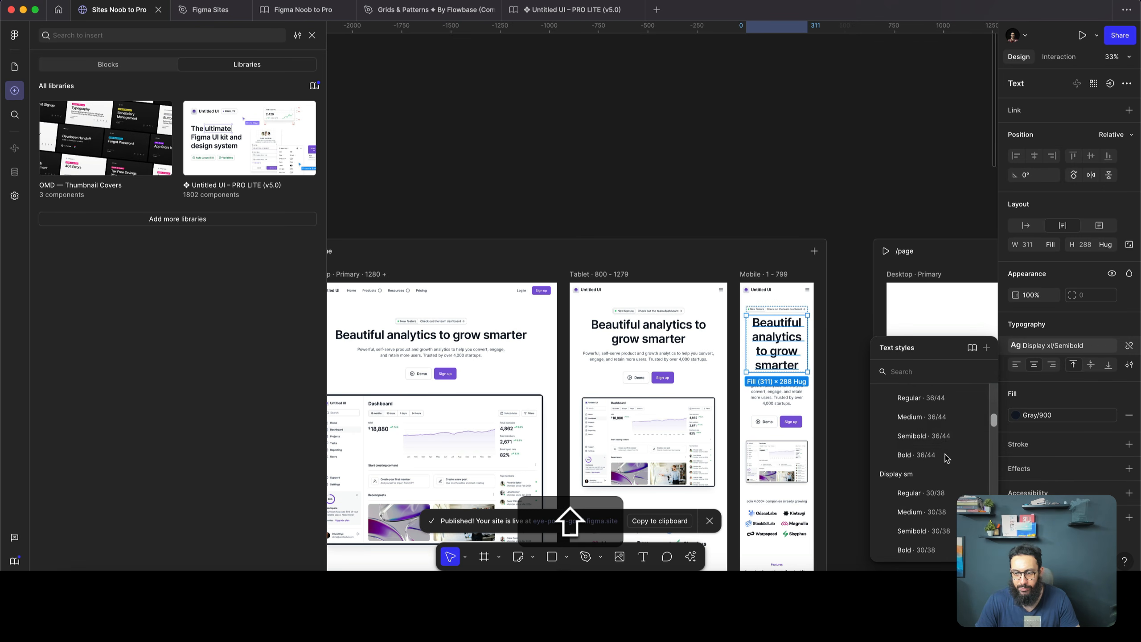
pyautogui.press('Escape')
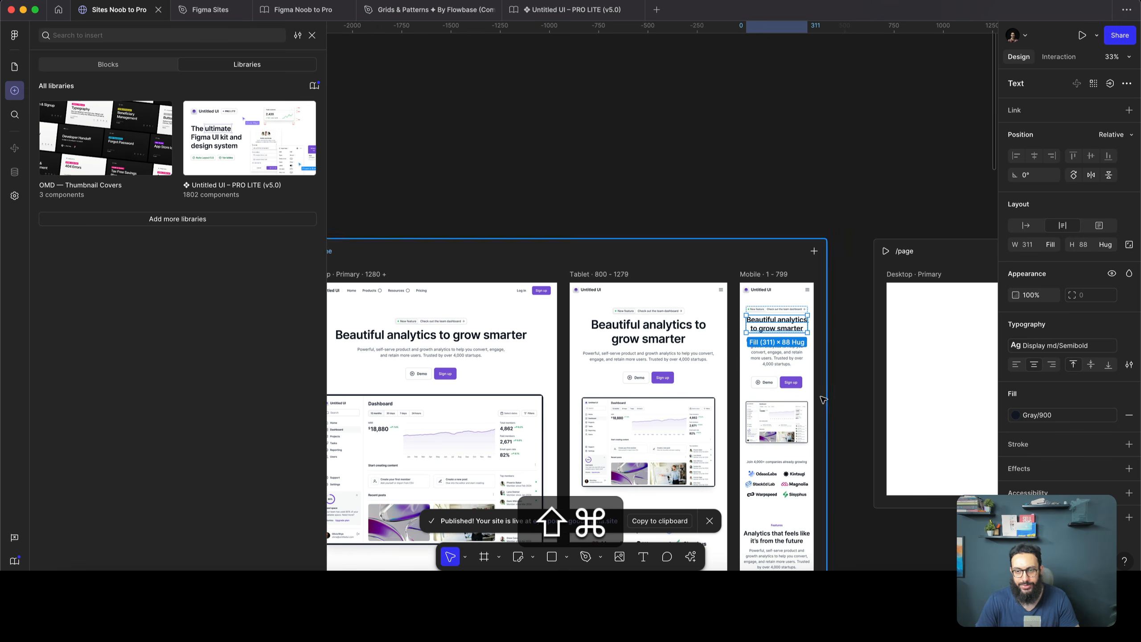
# Set the size of the Demo and Sign up buttons in the Mobile hero to lg
pyautogui.scroll(5, 804, 368)
pyautogui.click(767, 371)
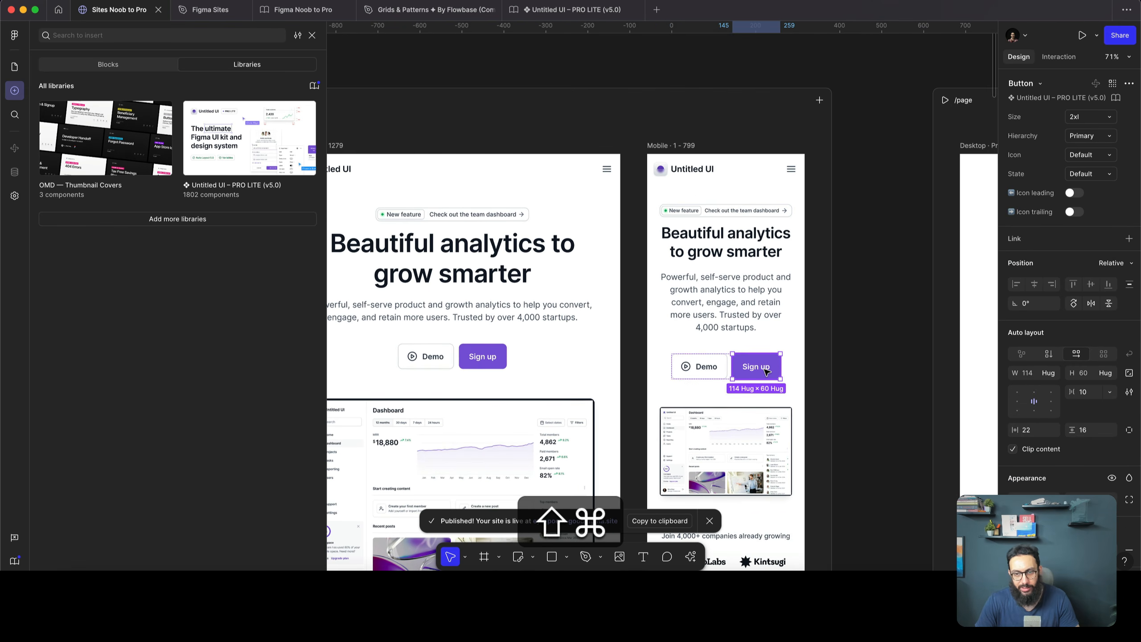
pyautogui.keyDown('shift'); pyautogui.click(710, 371); pyautogui.keyUp('shift')
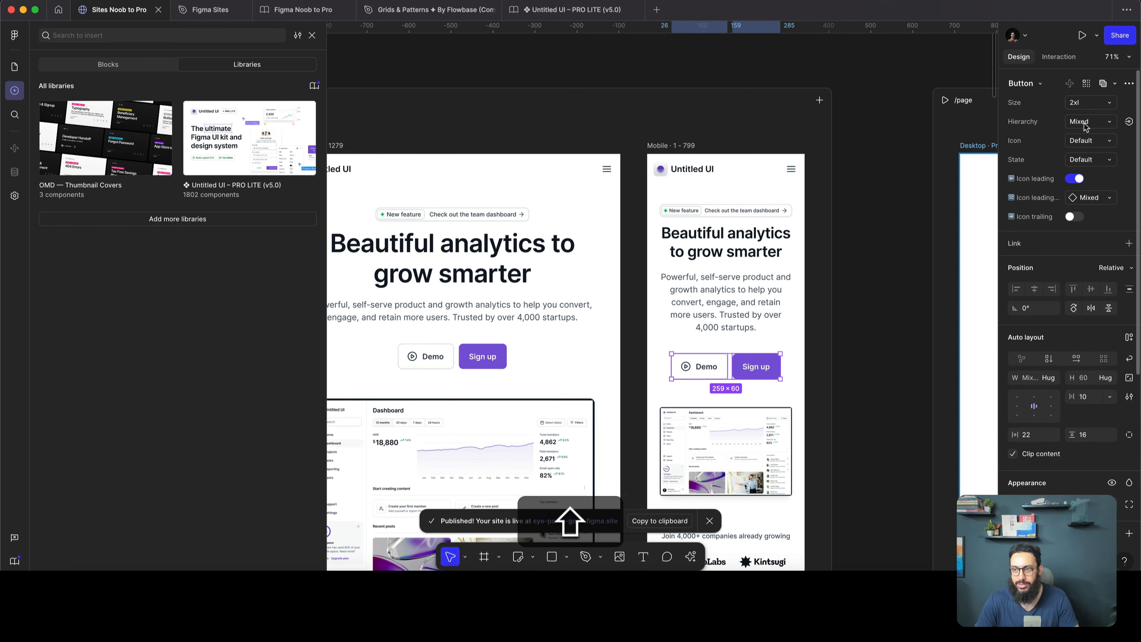
pyautogui.click(1092, 104)
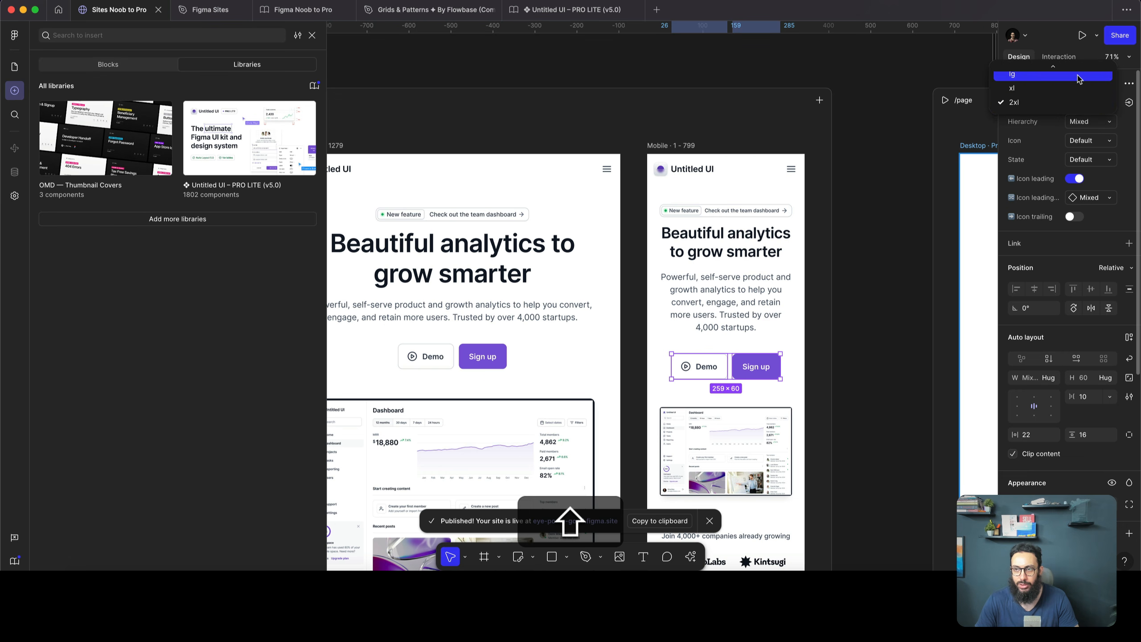
pyautogui.click(1080, 78)
# Tighten the gap above the Mobile hero buttons and set the gap between them and the dashboard image to 48
pyautogui.click(744, 340)
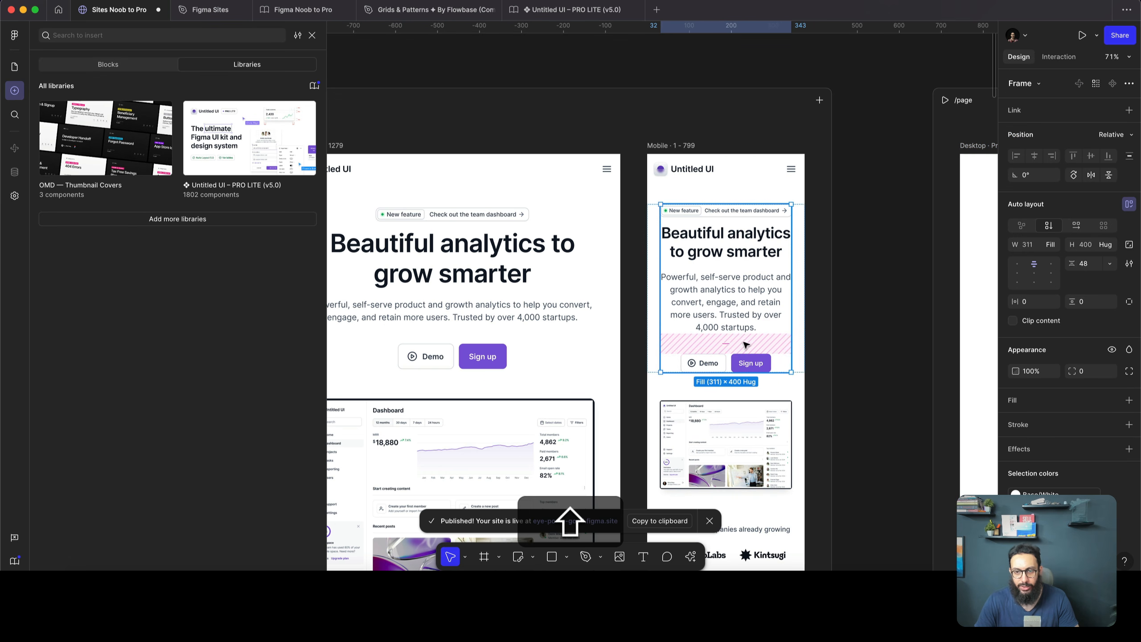
pyautogui.moveTo(728, 343); pyautogui.dragTo(728, 336)
pyautogui.click(748, 387)
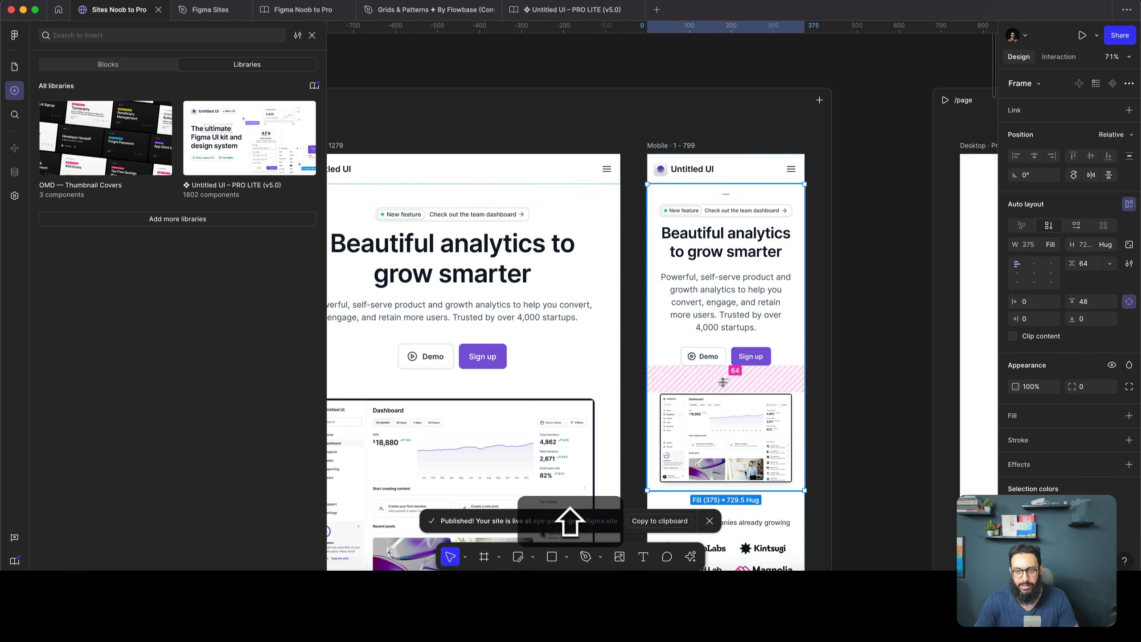
pyautogui.moveTo(724, 381); pyautogui.dragTo(725, 376)
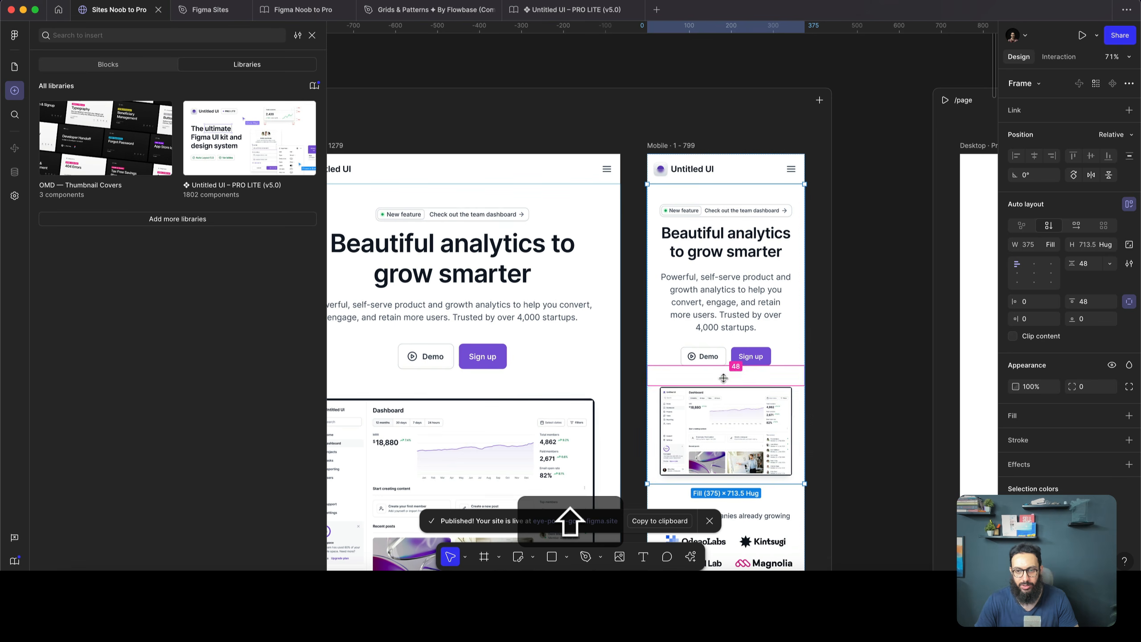
# Publish the updated site and open its live page, eye-poem-good.figma.site, in the browser
pyautogui.click(14, 67)
pyautogui.click(177, 81)
pyautogui.click(104, 61)
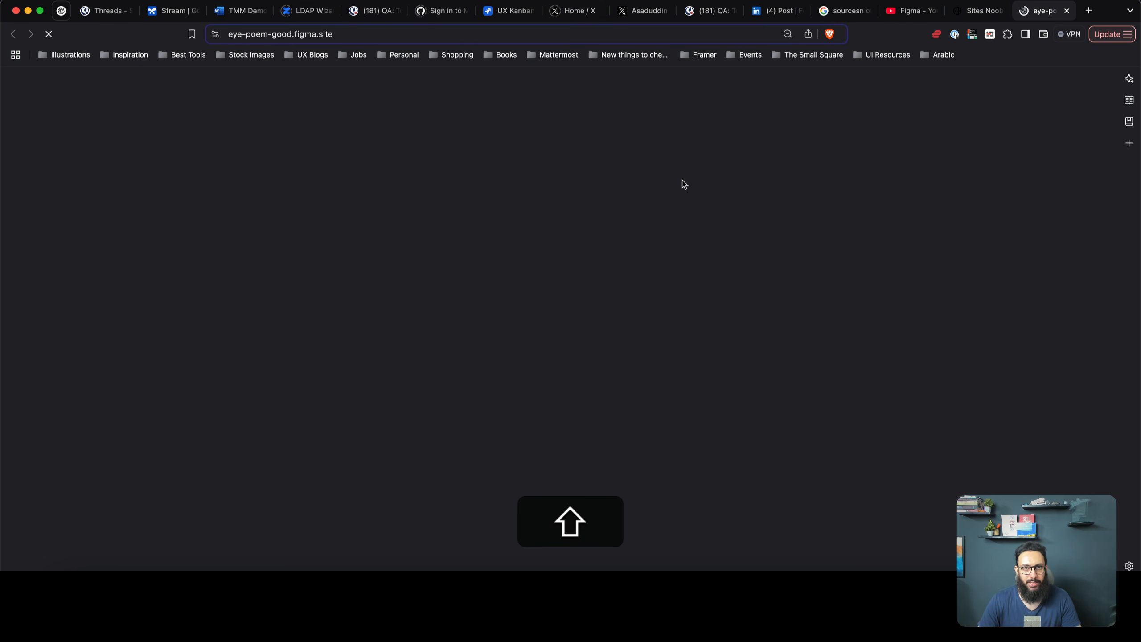
# Review the live page from hero to FAQ, resetting the browser zoom to 100%, and check how the hero is aligned
pyautogui.scroll(-10, 676, 192)
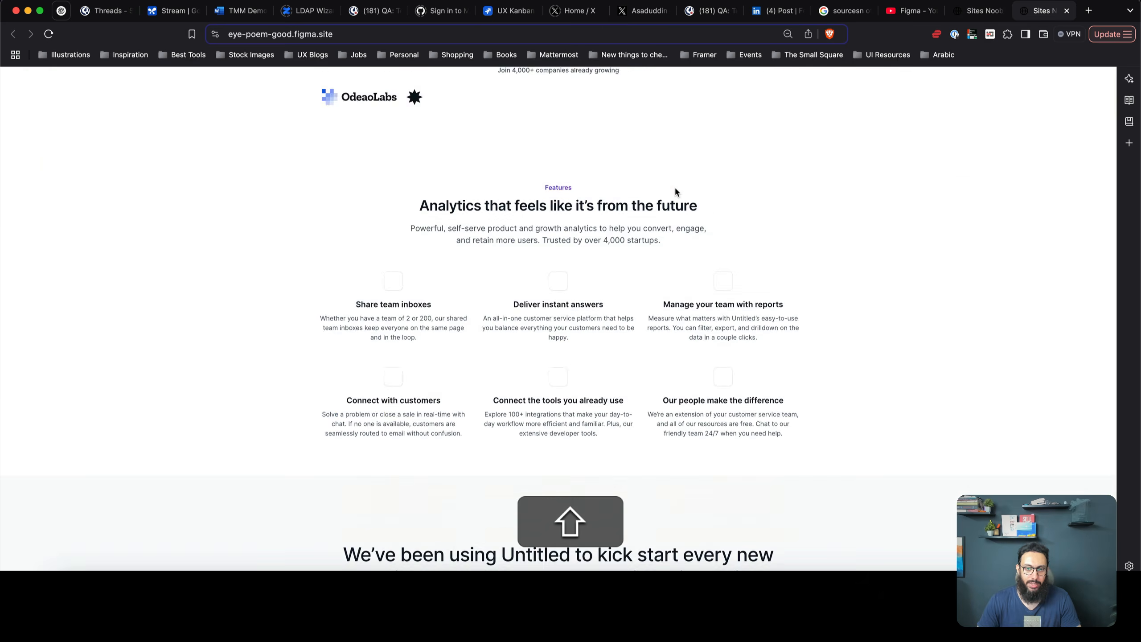
pyautogui.scroll(15, 676, 193)
pyautogui.scroll(-8, 676, 193)
pyautogui.scroll(-15, 676, 192)
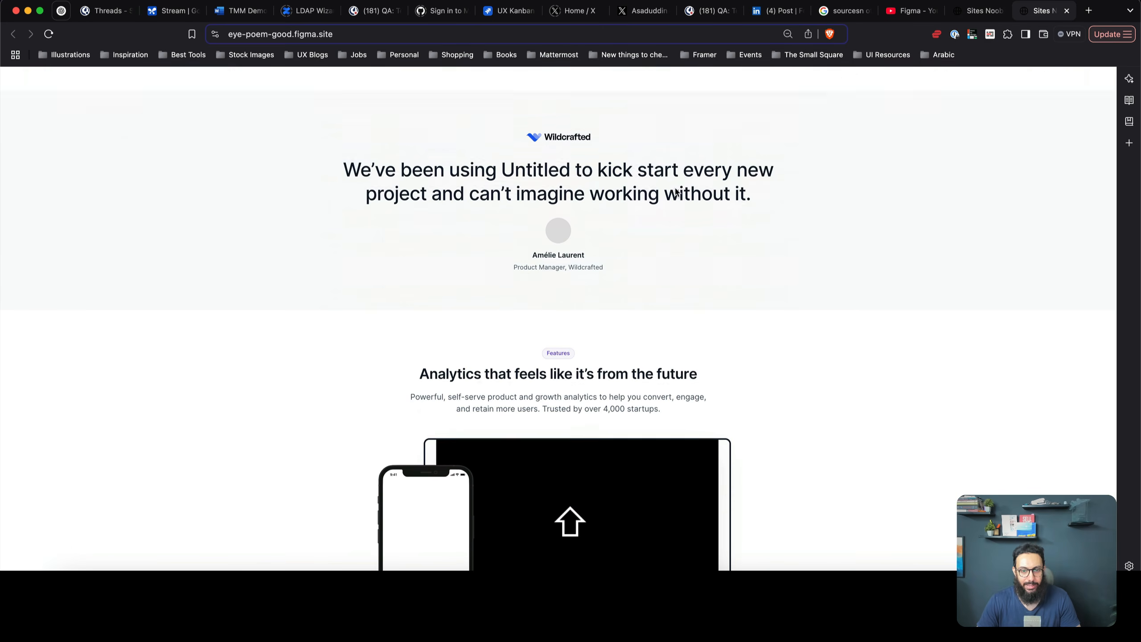
pyautogui.scroll(20, 675, 193)
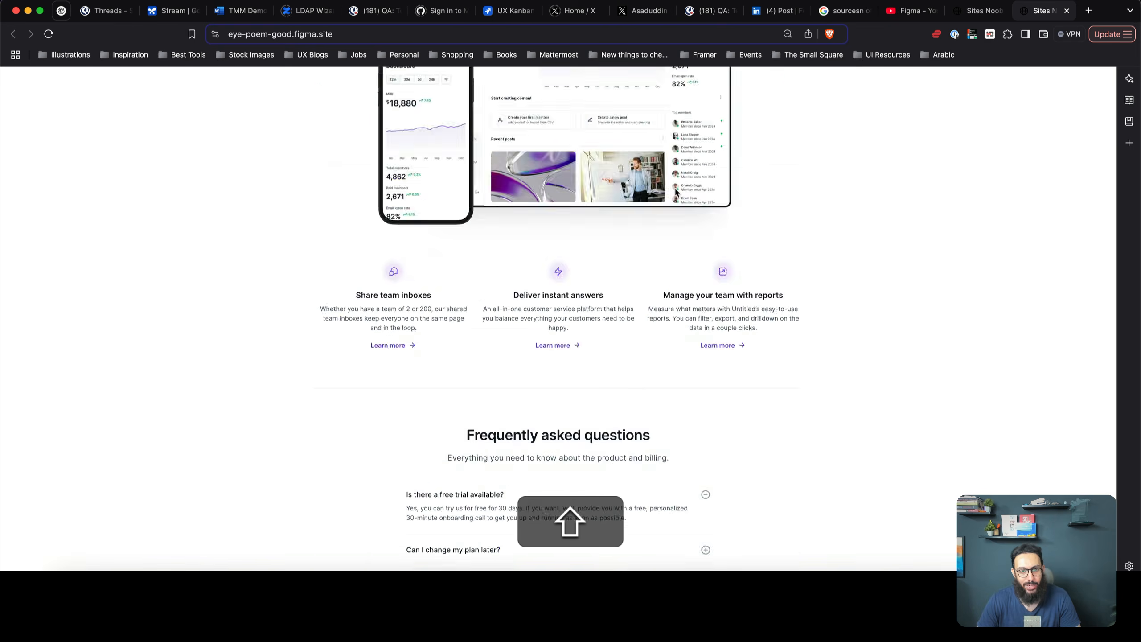
pyautogui.press('super+shift+0')
pyautogui.scroll(-5, 675, 193)
pyautogui.scroll(-15, 675, 192)
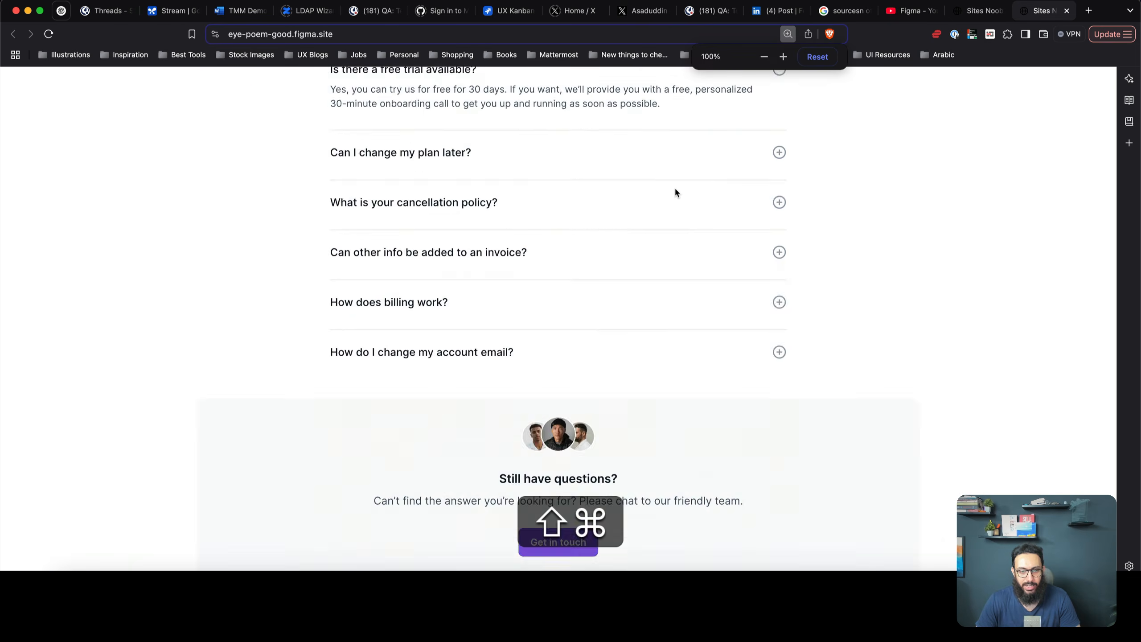
pyautogui.scroll(15, 676, 192)
pyautogui.scroll(6, 675, 193)
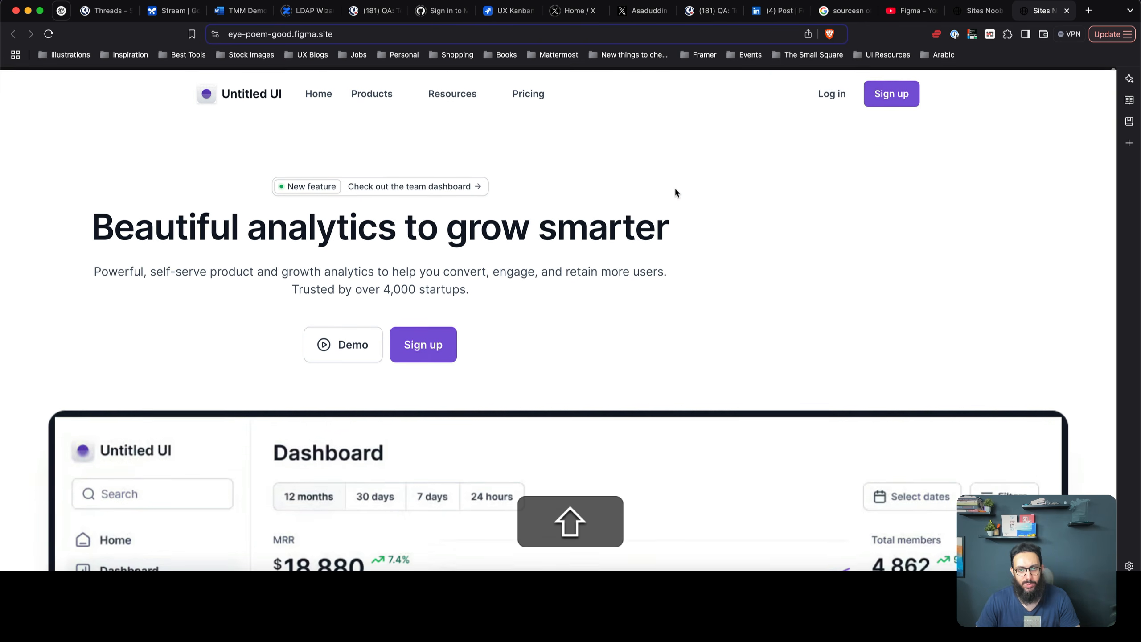
# Switch back to Figma and add a maximum width of 1280 to the Desktop Hero Section
pyautogui.press('super+shift+Tab')
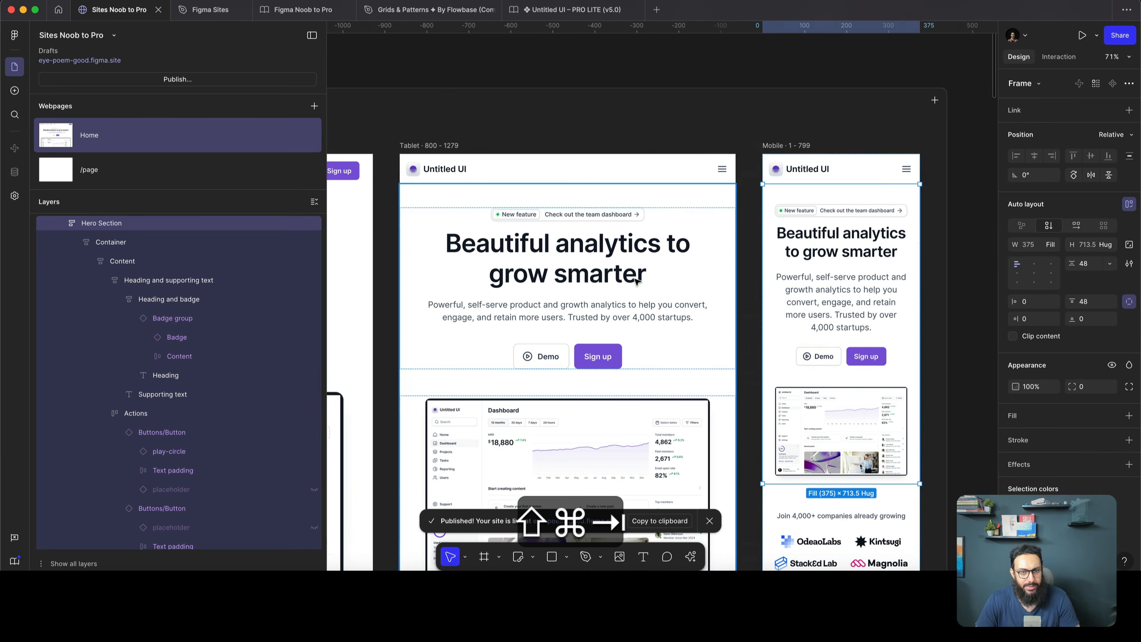
pyautogui.hscroll(-5, 611, 267)
pyautogui.scroll(-3, 611, 267)
pyautogui.scroll(-5, 611, 266)
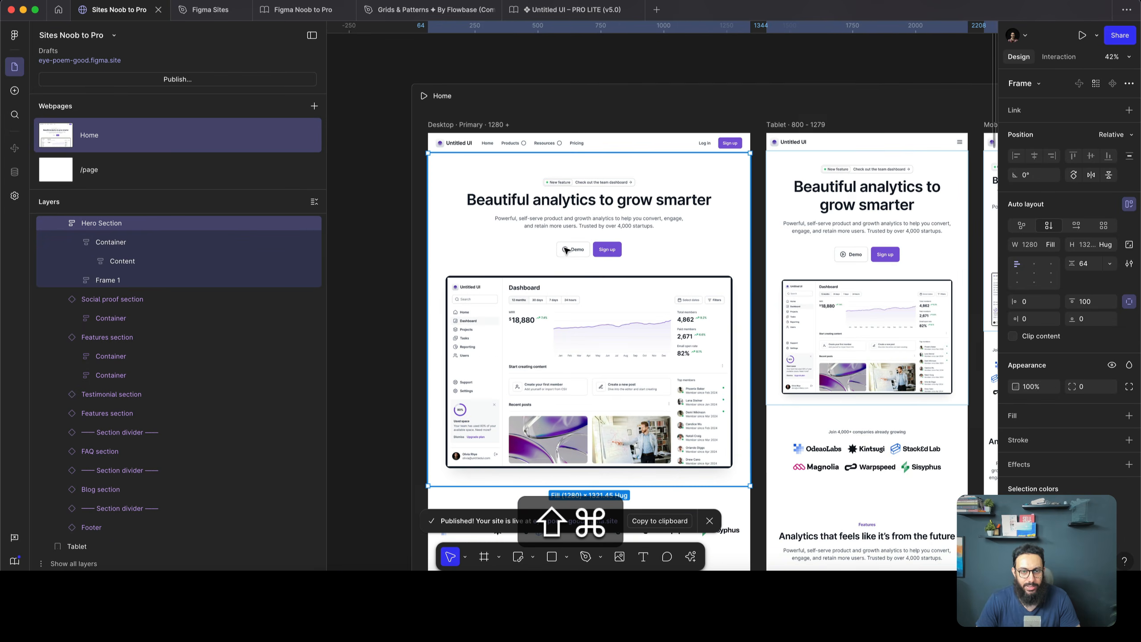
pyautogui.click(1050, 244)
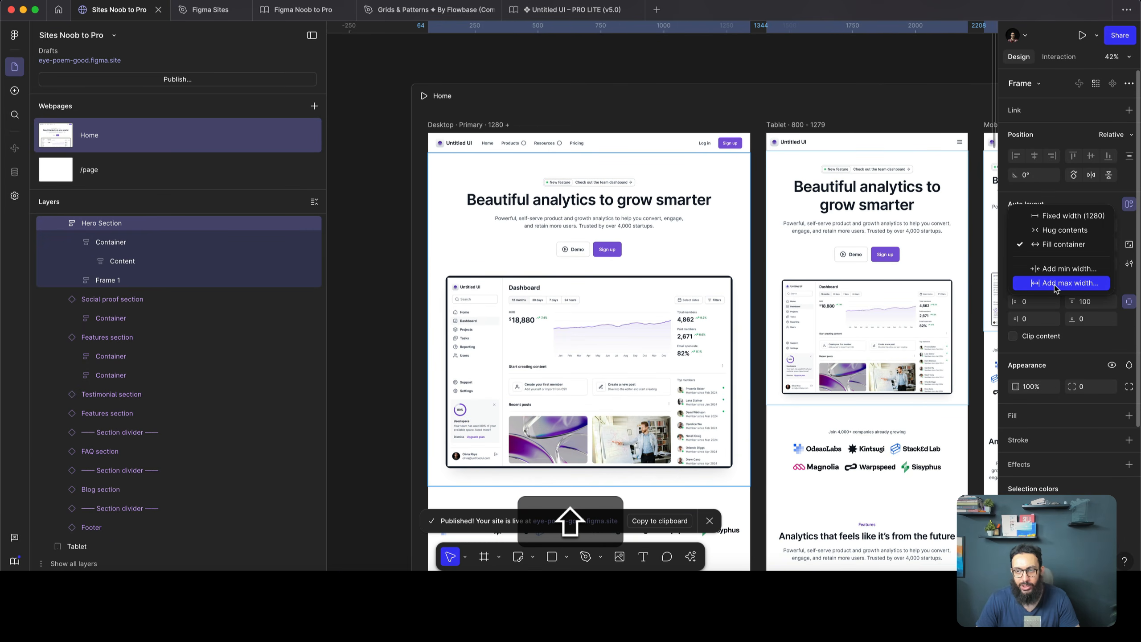
pyautogui.click(1055, 287)
pyautogui.write('1280')
pyautogui.press('Return')
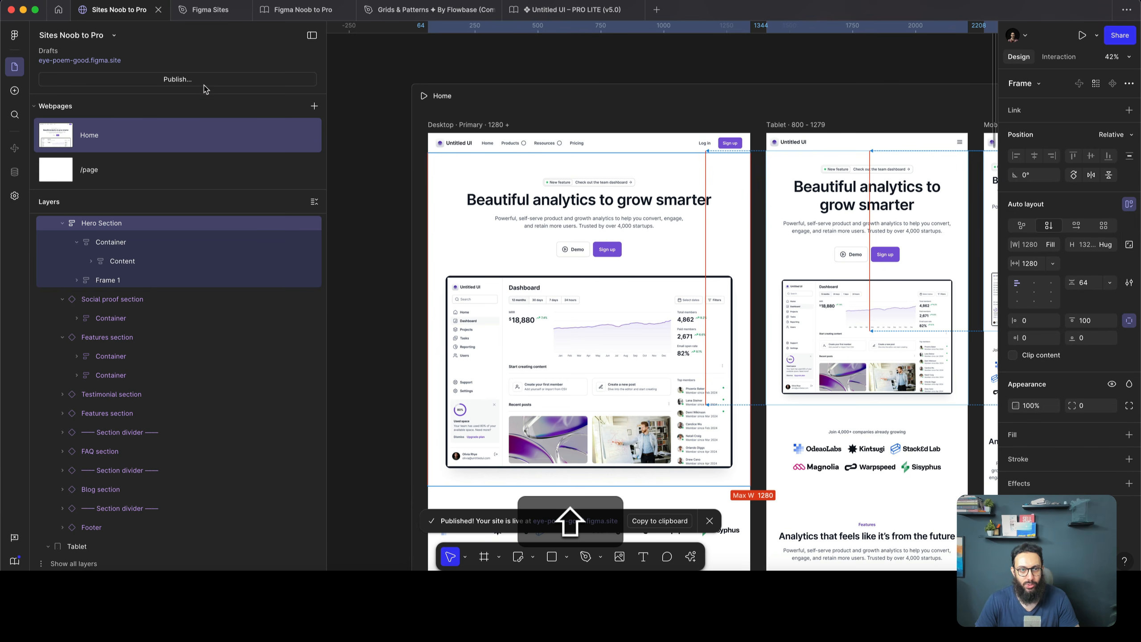
# Publish the site with the hero width change and reload the live page in the browser
pyautogui.click(230, 83)
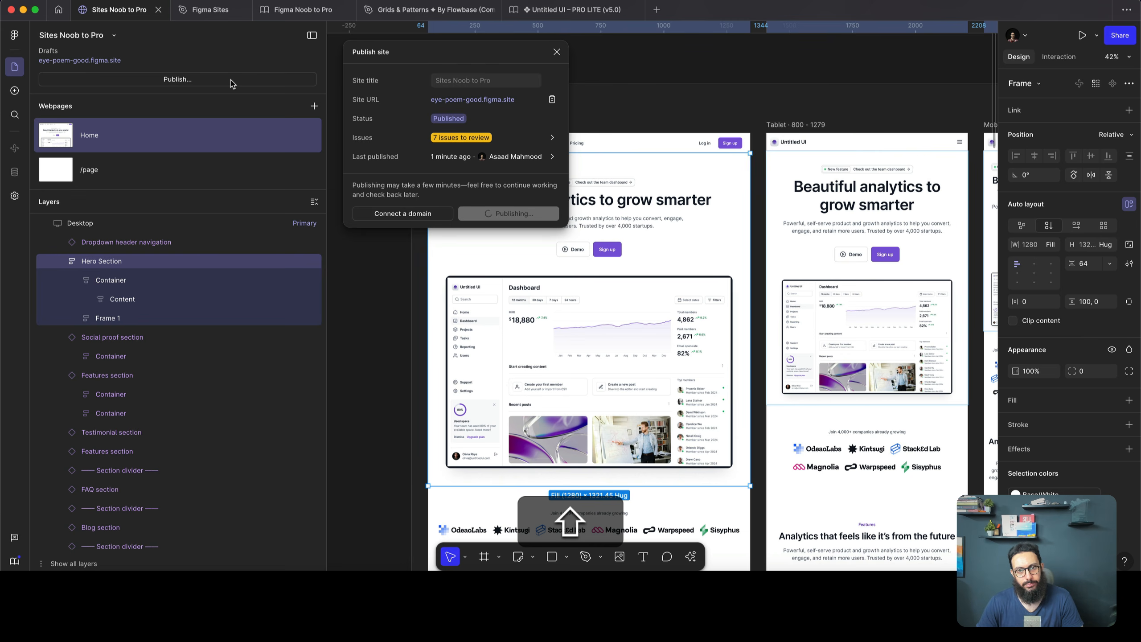
pyautogui.press('super+shift+Tab')
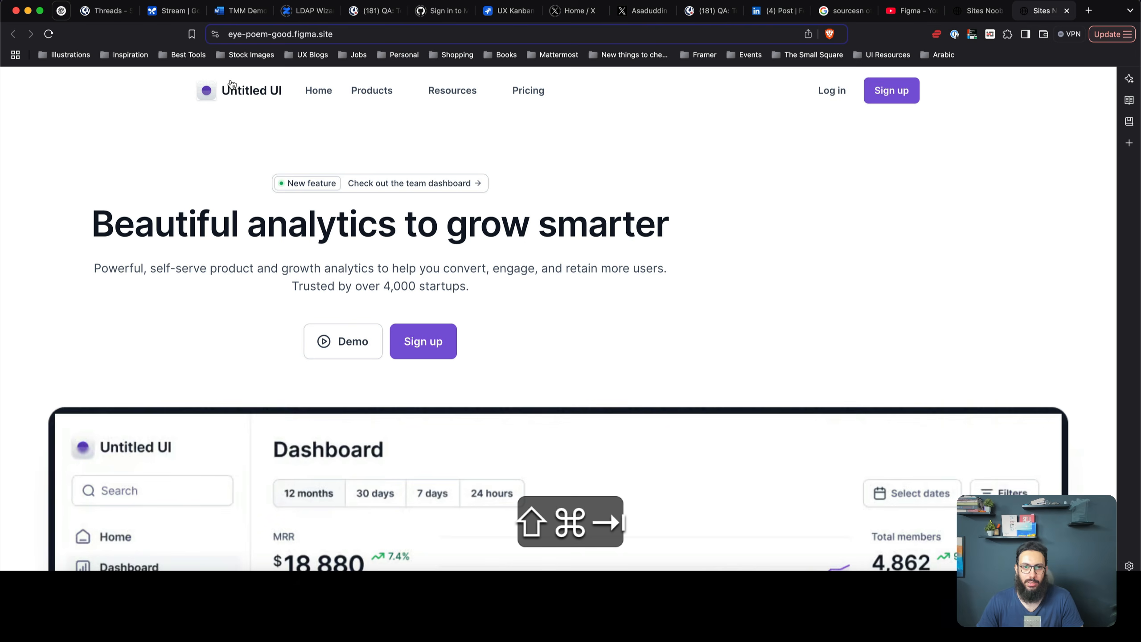
pyautogui.press('super+shift+r')
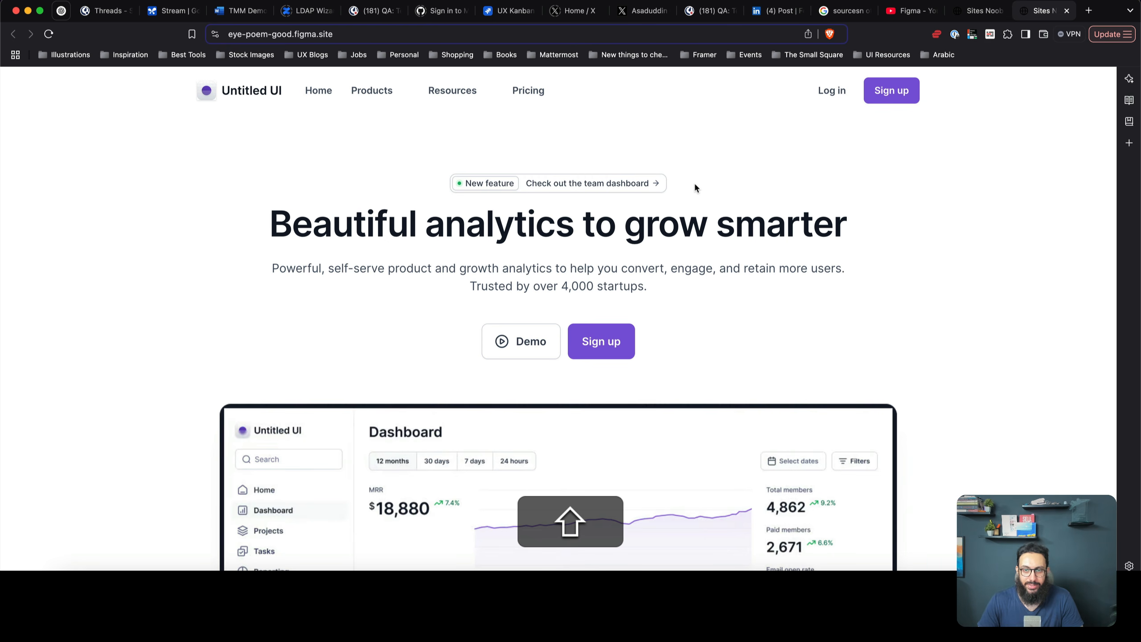
# Review the reloaded live page from the hero down to the footer links and back up
pyautogui.scroll(-10, 695, 188)
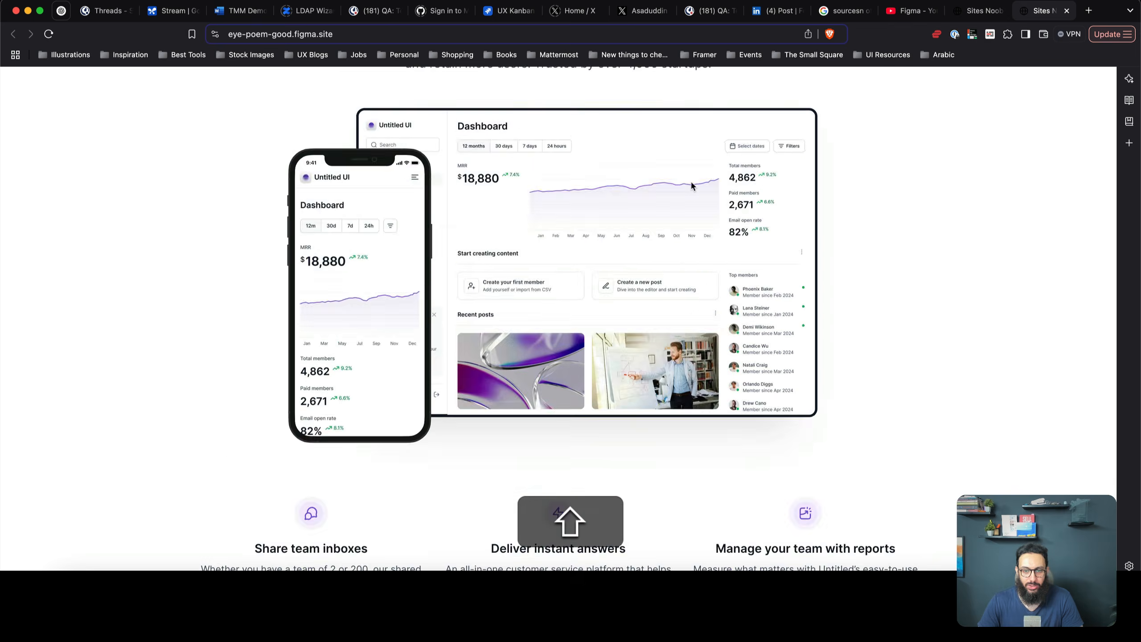
pyautogui.scroll(-20, 692, 182)
pyautogui.scroll(20, 691, 182)
pyautogui.scroll(-8, 691, 182)
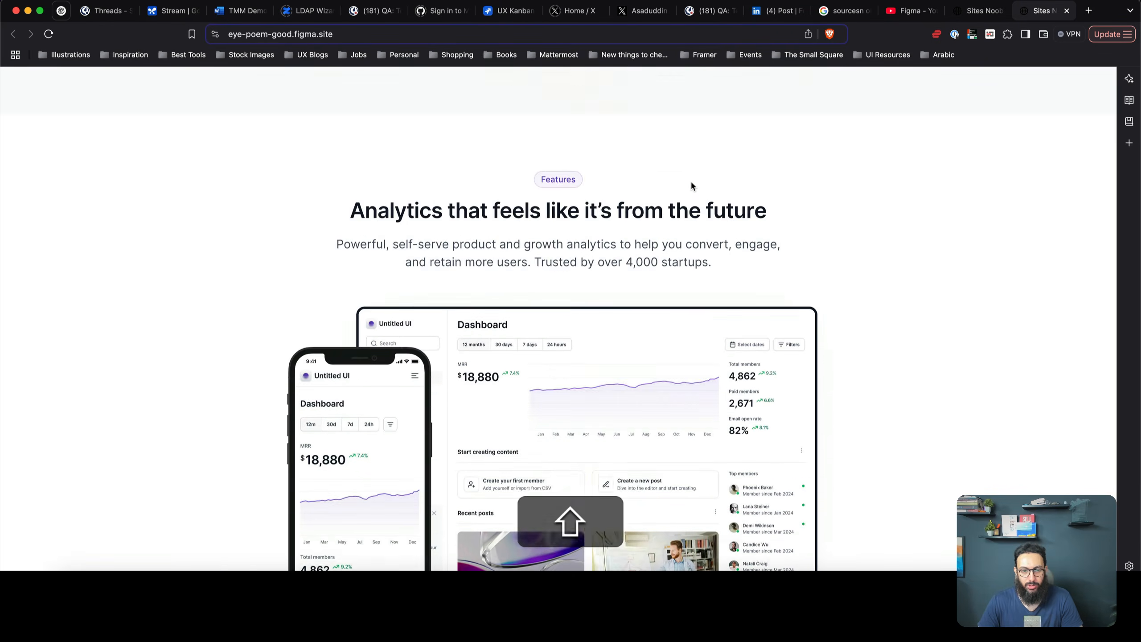
pyautogui.scroll(-15, 692, 184)
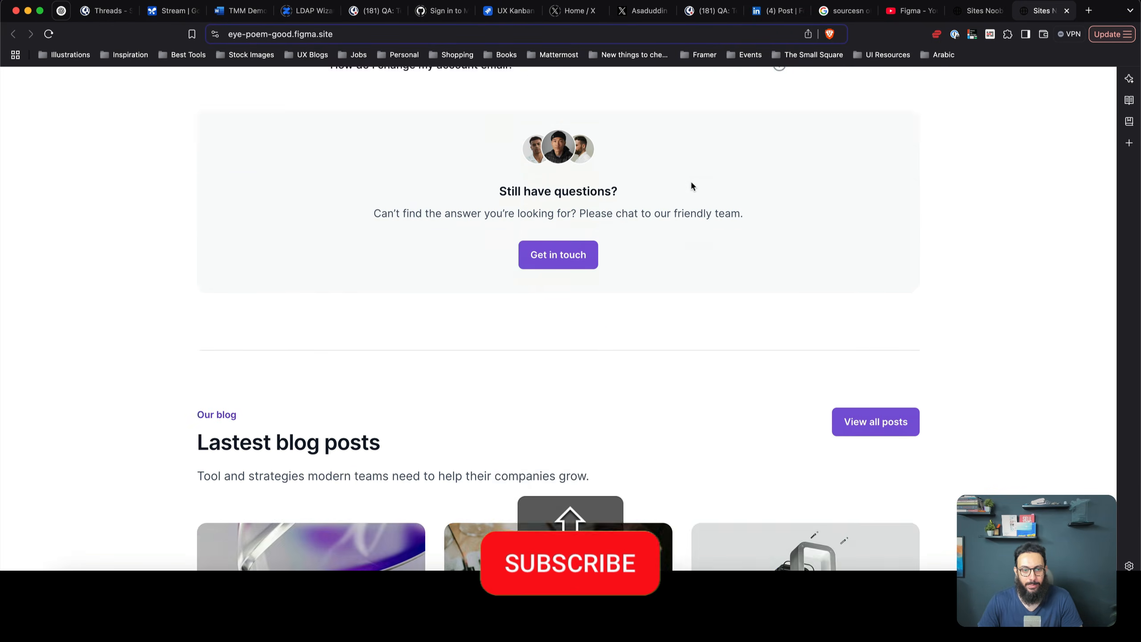
pyautogui.scroll(-10, 692, 185)
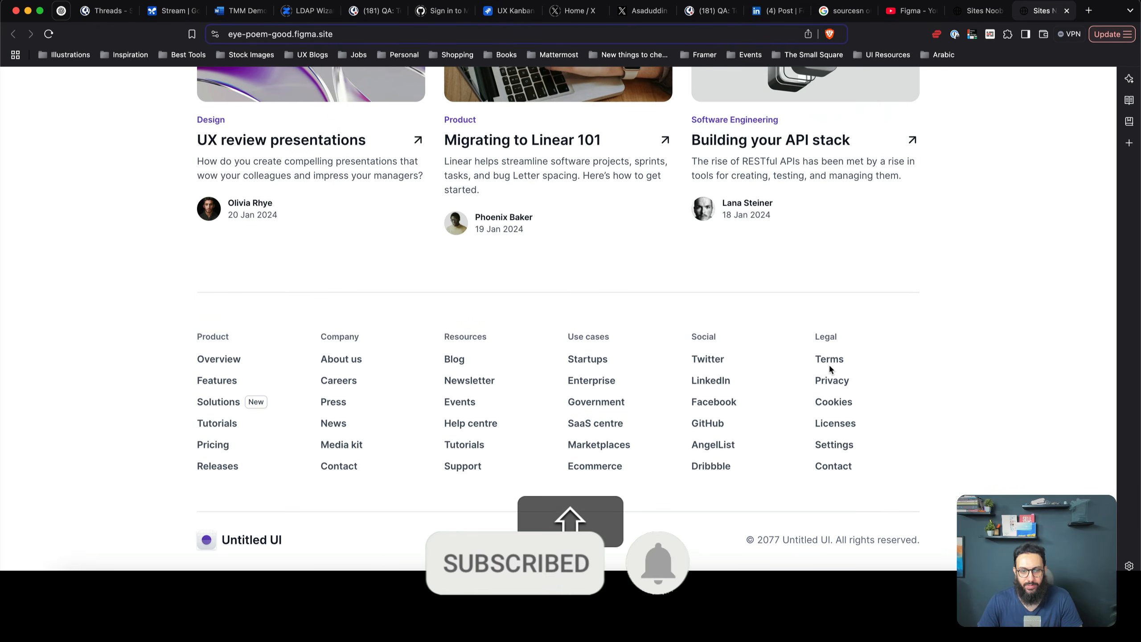
pyautogui.moveTo(201, 325); pyautogui.dragTo(876, 482)
pyautogui.click(876, 481)
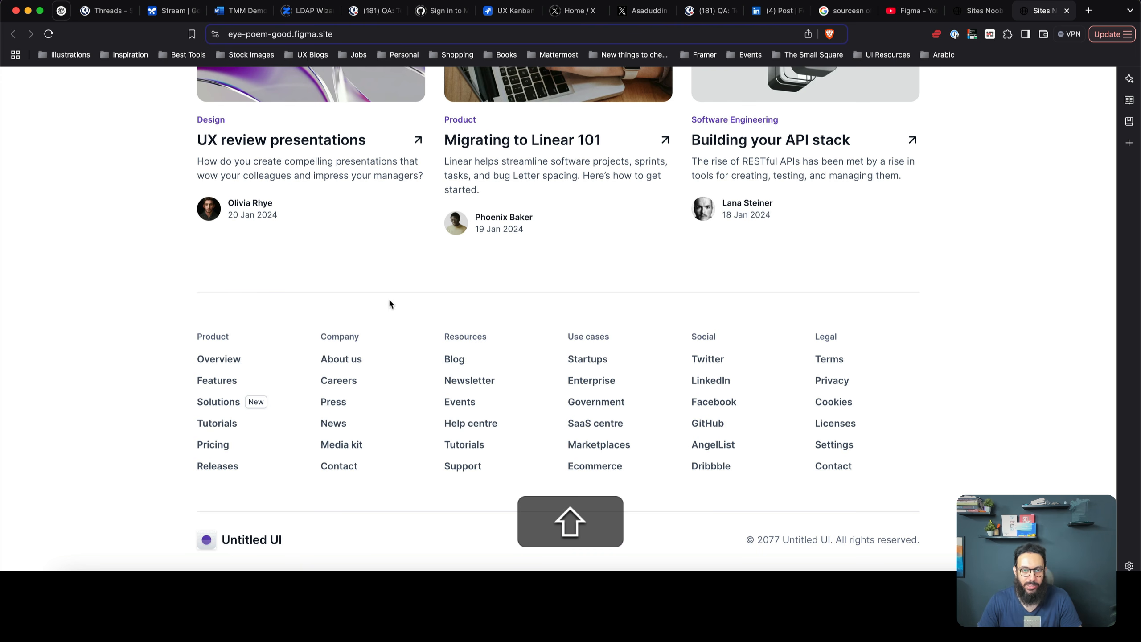
pyautogui.scroll(20, 425, 389)
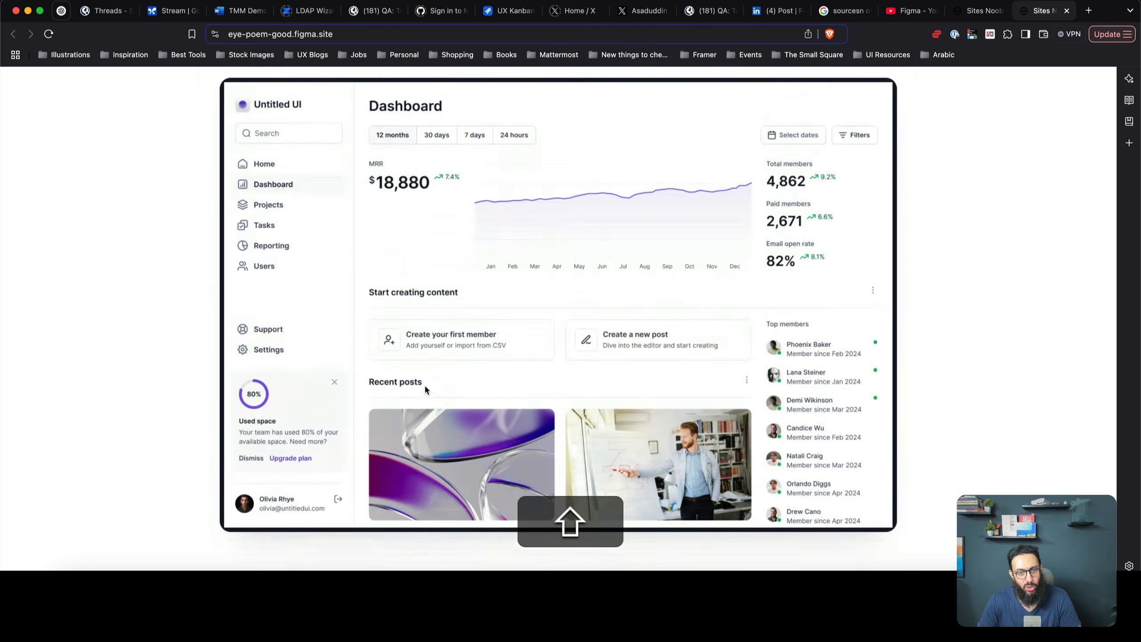
pyautogui.scroll(5, 425, 390)
# Test the FAQ accordion on the live page by expanding and collapsing its first four questions
pyautogui.scroll(-20, 453, 374)
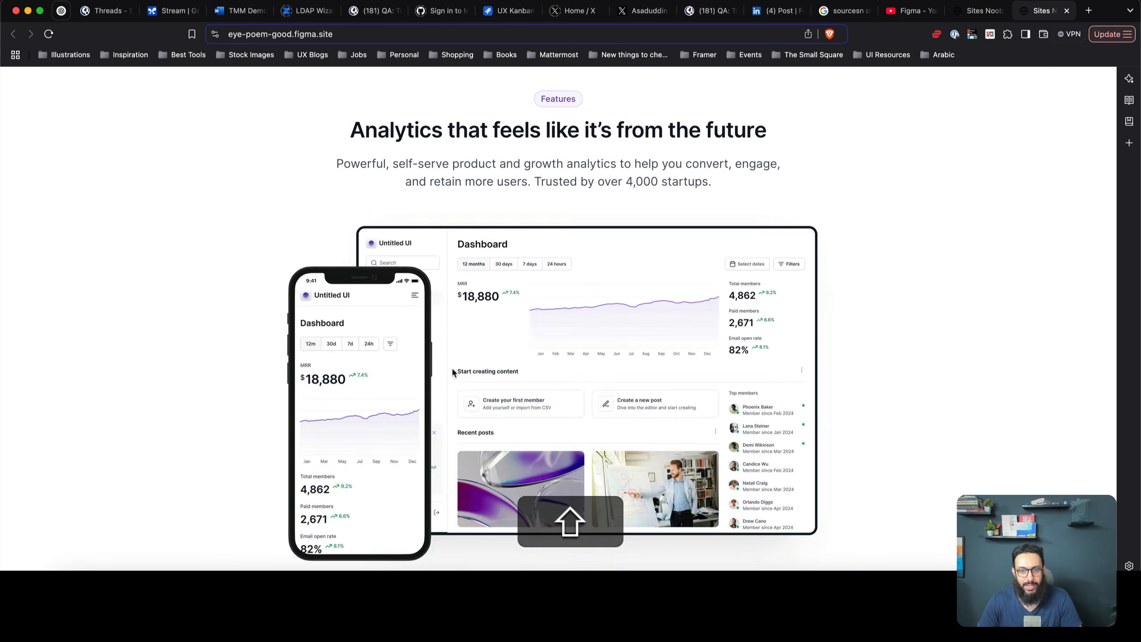
pyautogui.scroll(-15, 453, 375)
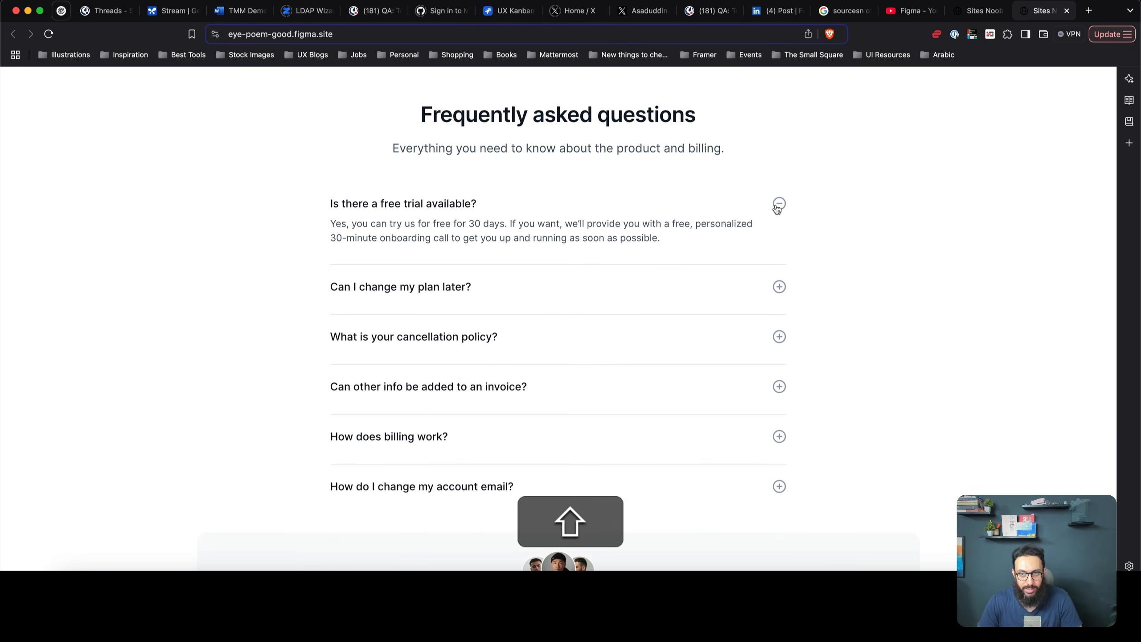
pyautogui.click(779, 204)
pyautogui.click(559, 210)
pyautogui.click(534, 209)
pyautogui.click(534, 207)
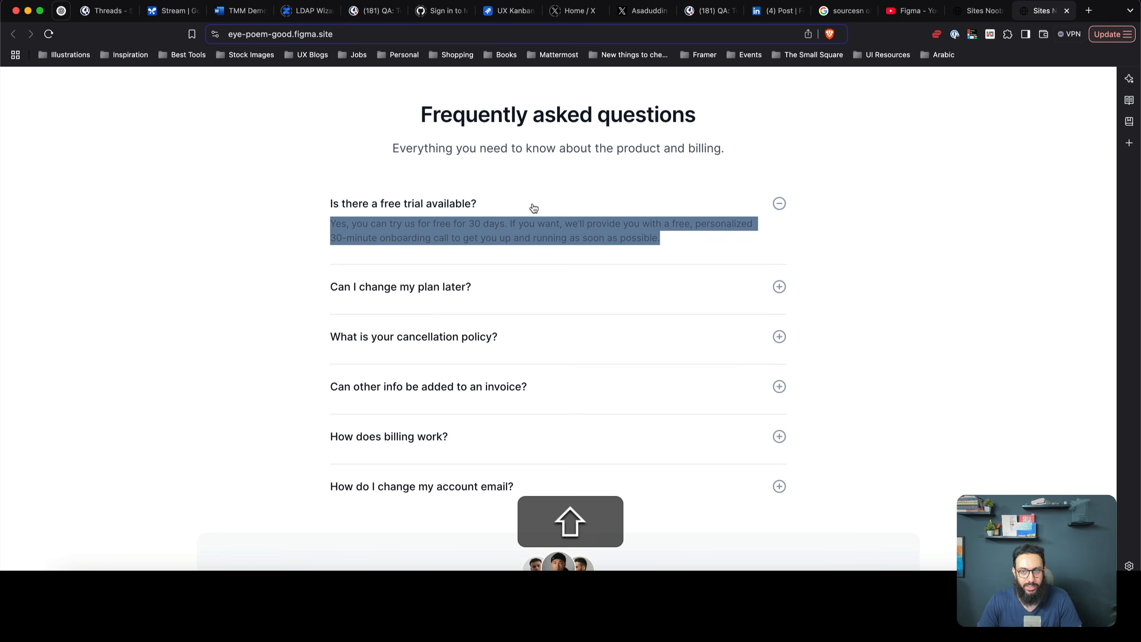
pyautogui.click(535, 208)
pyautogui.click(534, 259)
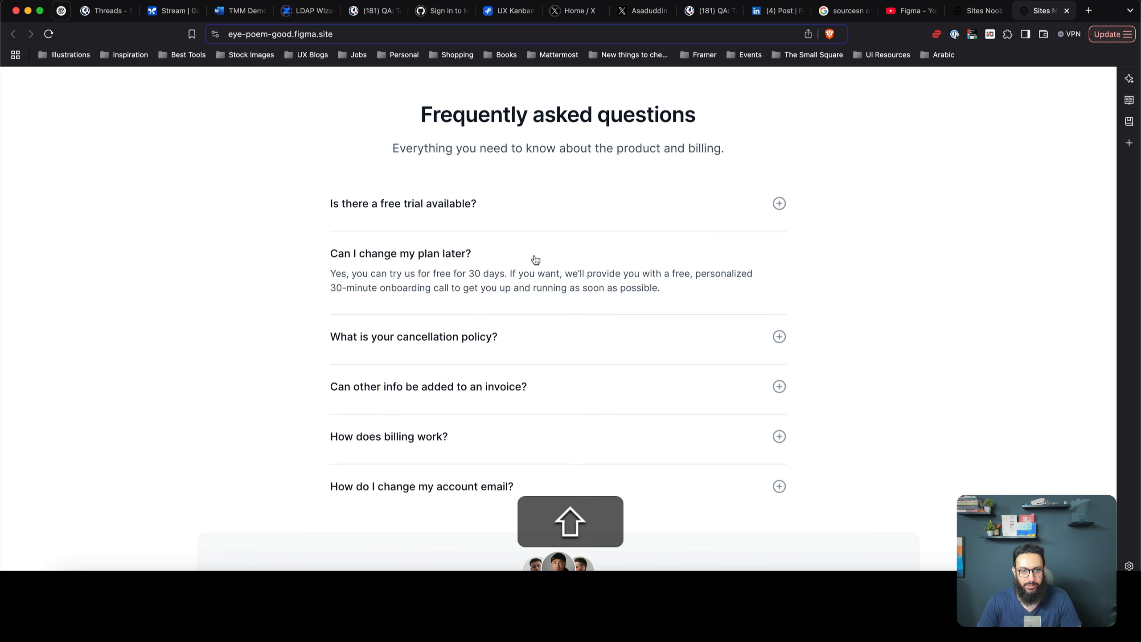
pyautogui.click(535, 255)
pyautogui.click(497, 305)
pyautogui.click(499, 306)
pyautogui.click(490, 356)
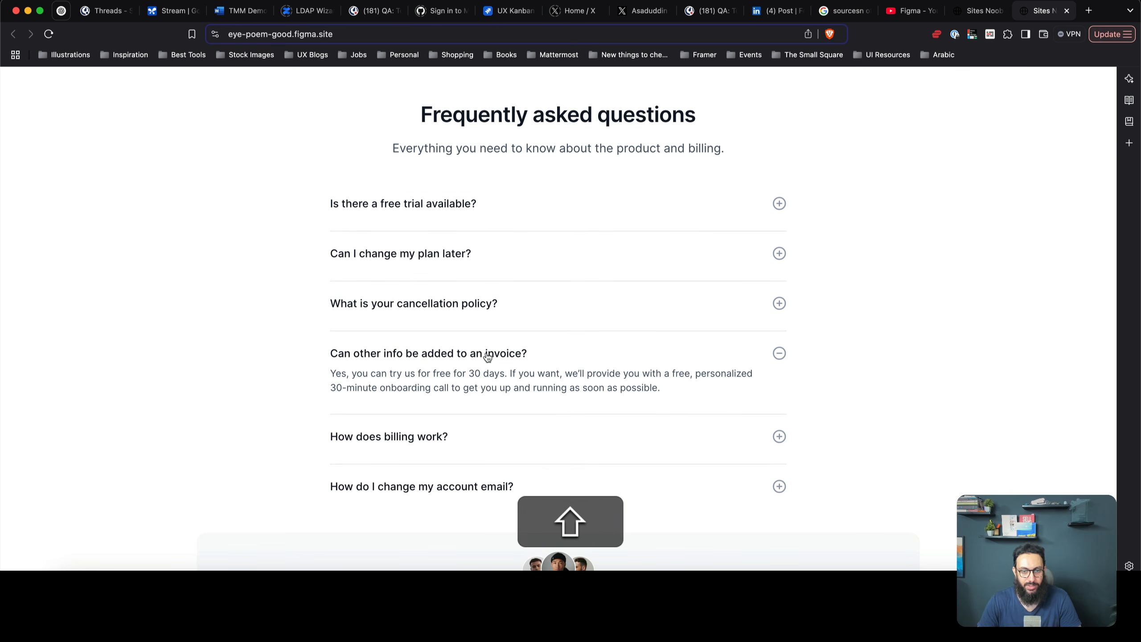
pyautogui.click(486, 356)
# Check the Get in touch button in the Still have questions block and return to the hero
pyautogui.scroll(-5, 623, 435)
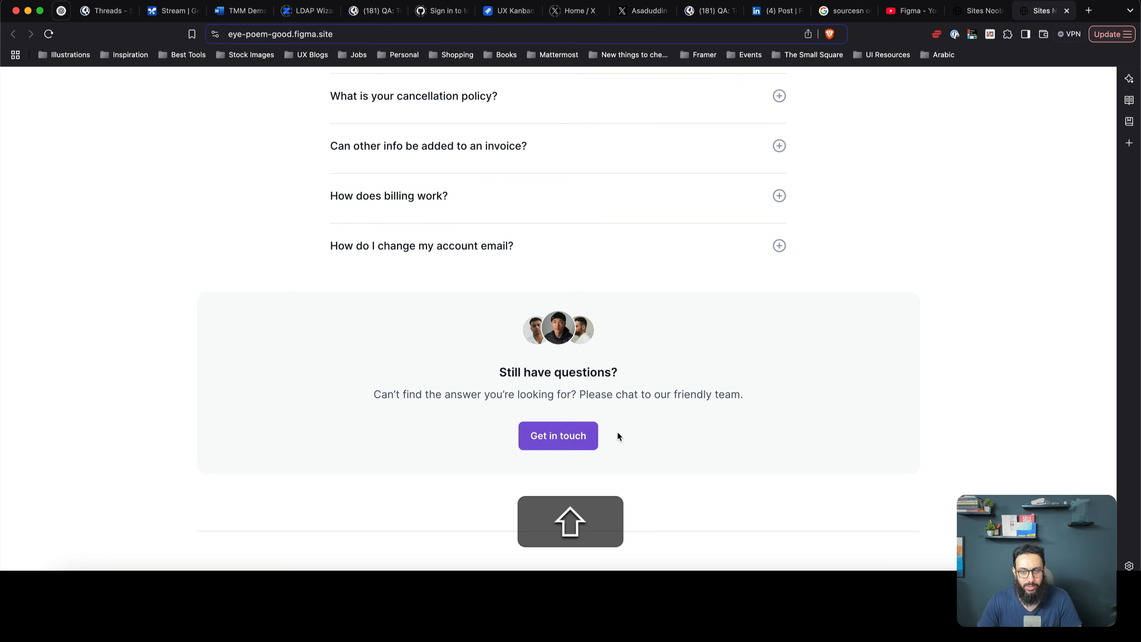
pyautogui.moveTo(536, 430); pyautogui.dragTo(615, 434)
pyautogui.scroll(20, 662, 373)
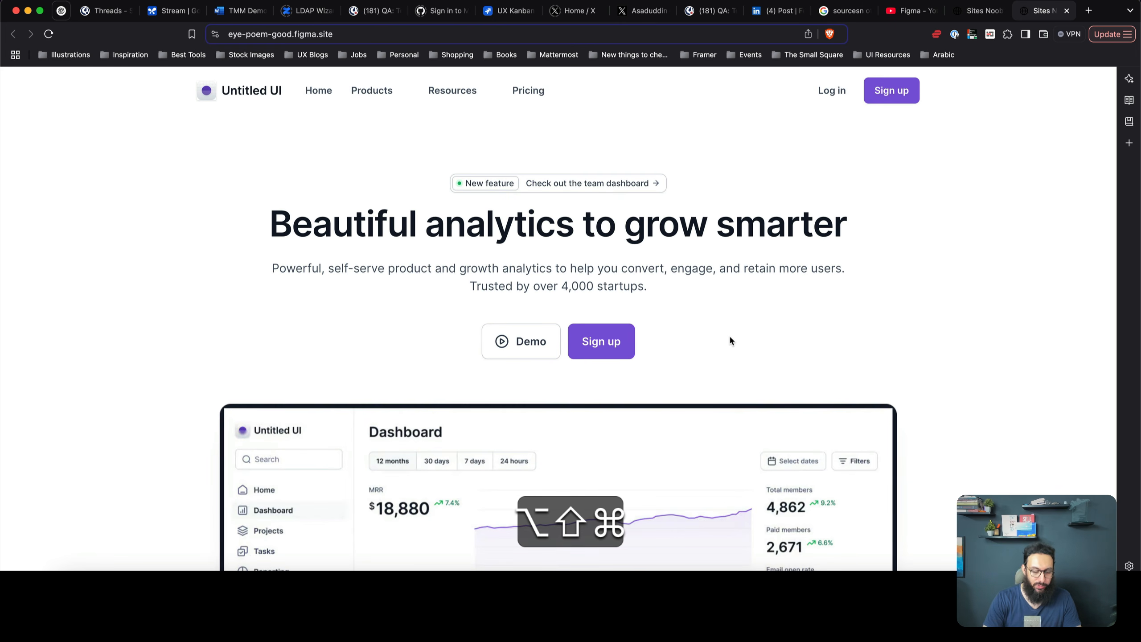
# Inspect the hero's Sign up button element with the browser's developer tools
pyautogui.press('super+alt+i')
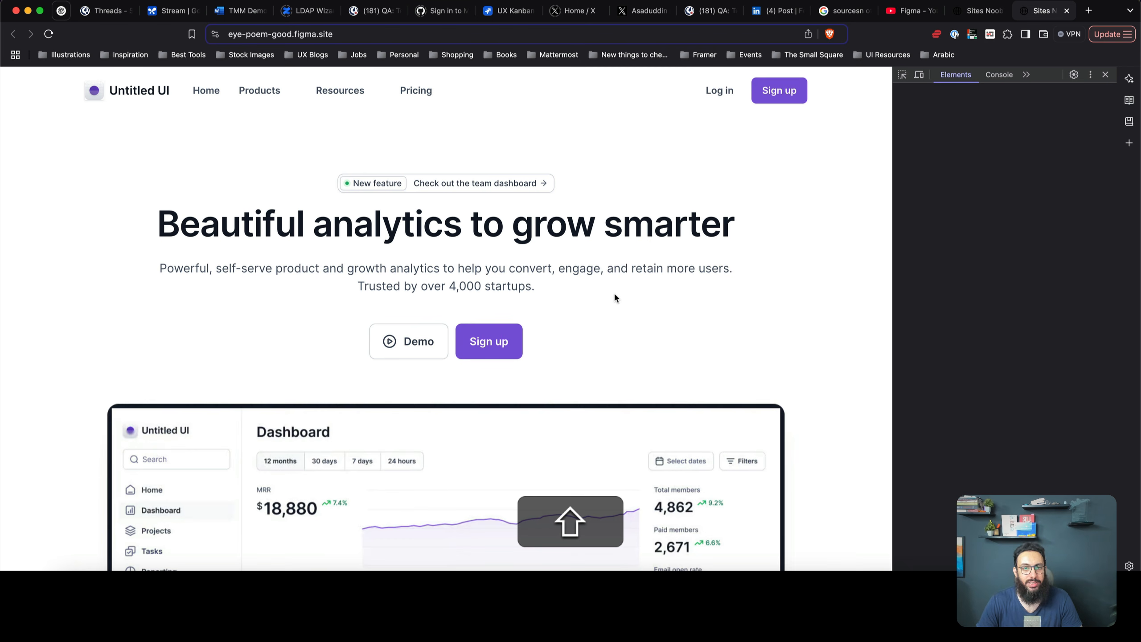
pyautogui.press('shift+super+c')
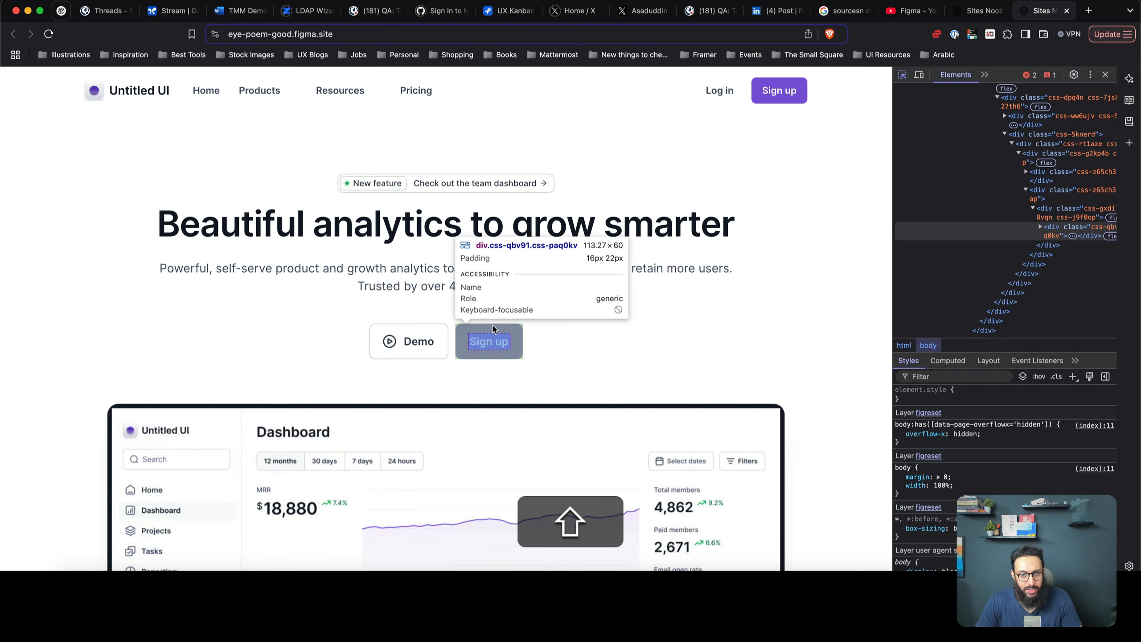
pyautogui.click(493, 328)
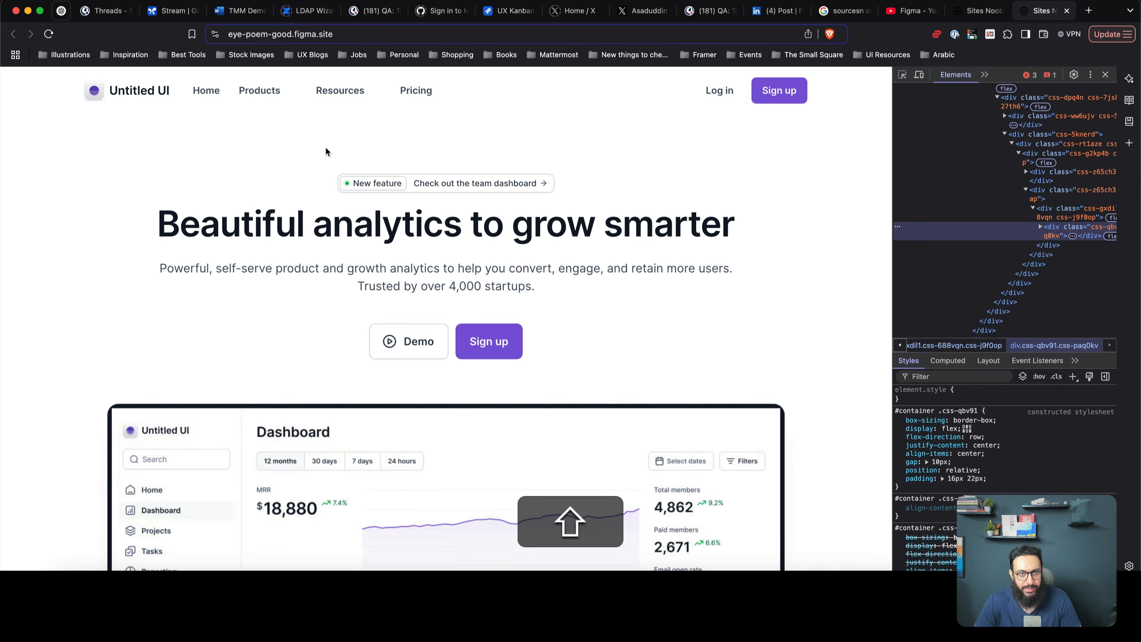
# Check the Products and Resources dropdowns in the live header, and reload the page
pyautogui.click(57, 110)
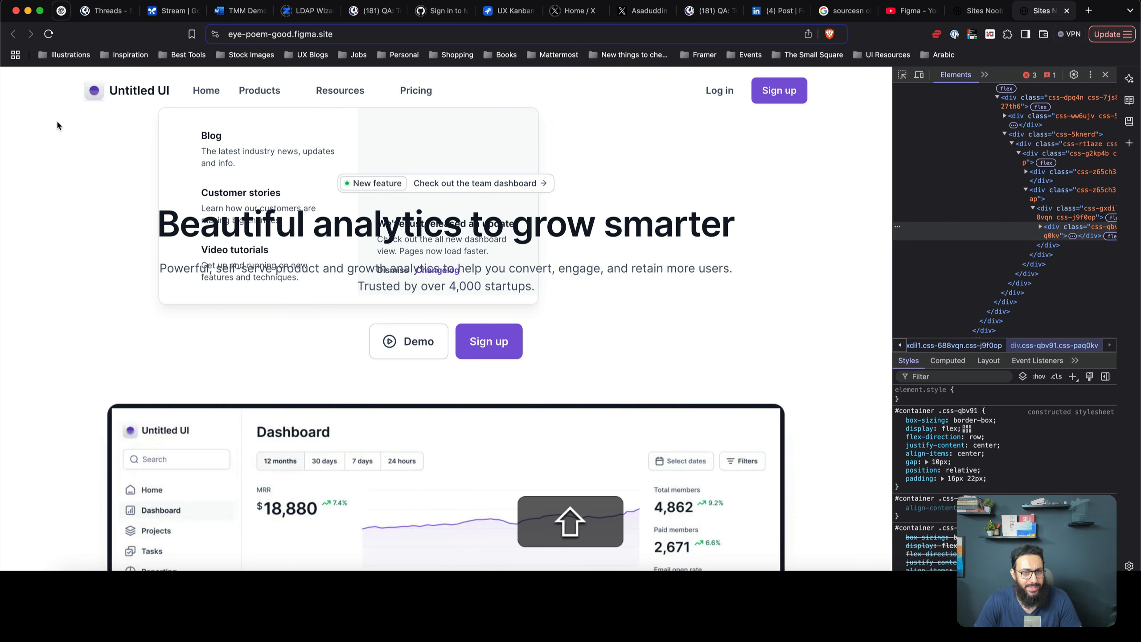
pyautogui.moveTo(266, 90)
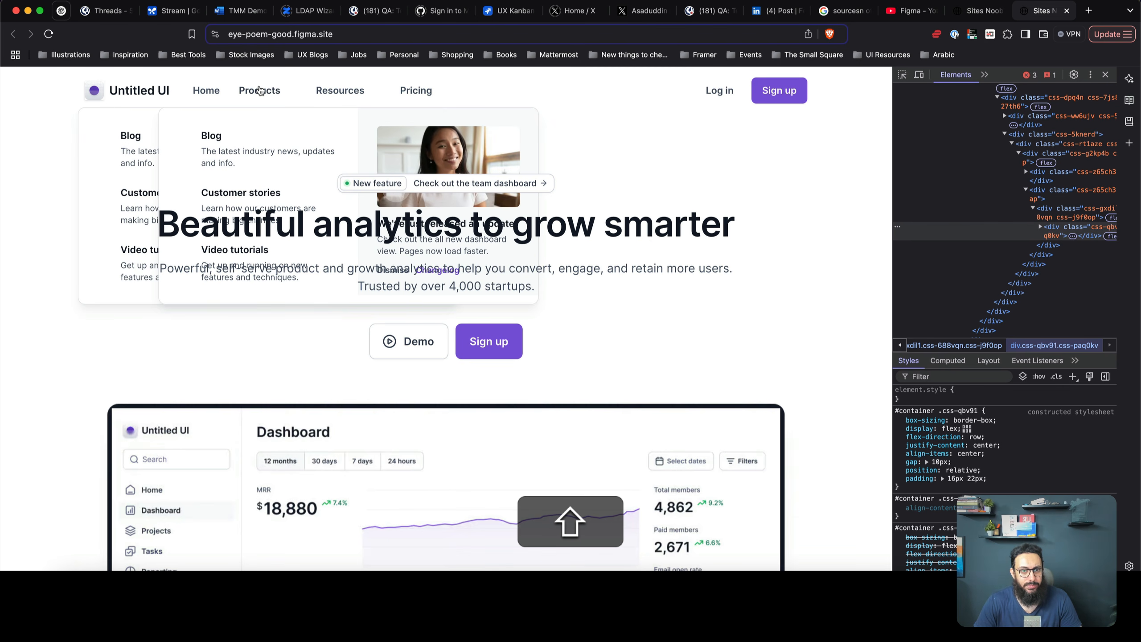
pyautogui.press('shift+super+r')
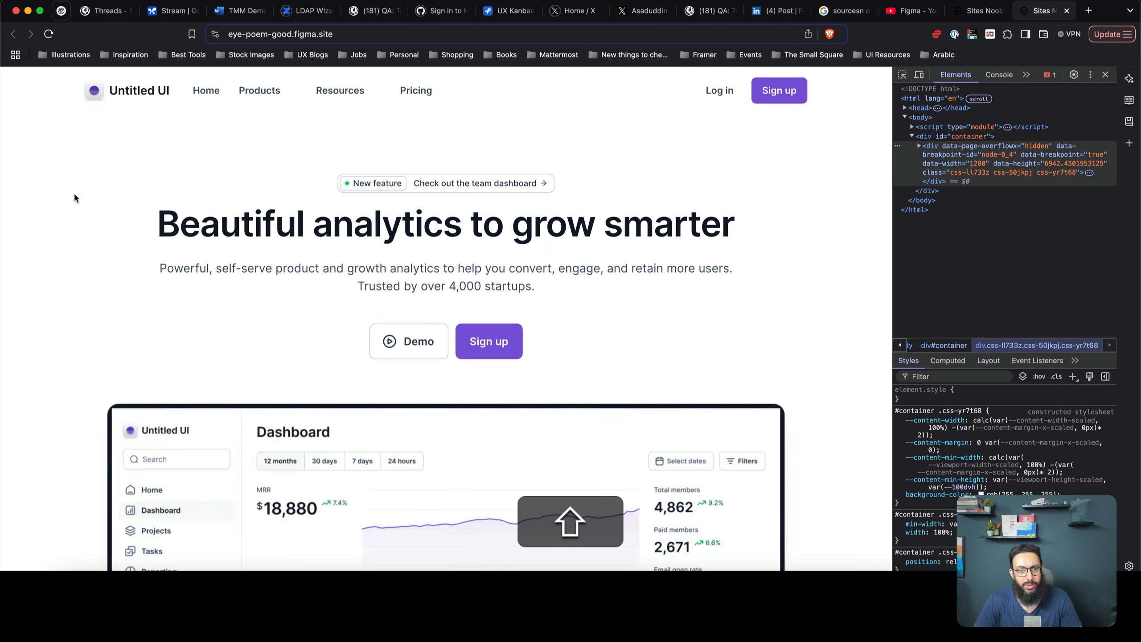
# Test keyboard focus navigation on the live page, moving forward and backward through its elements
pyautogui.hotkey('shift', 'Tab')
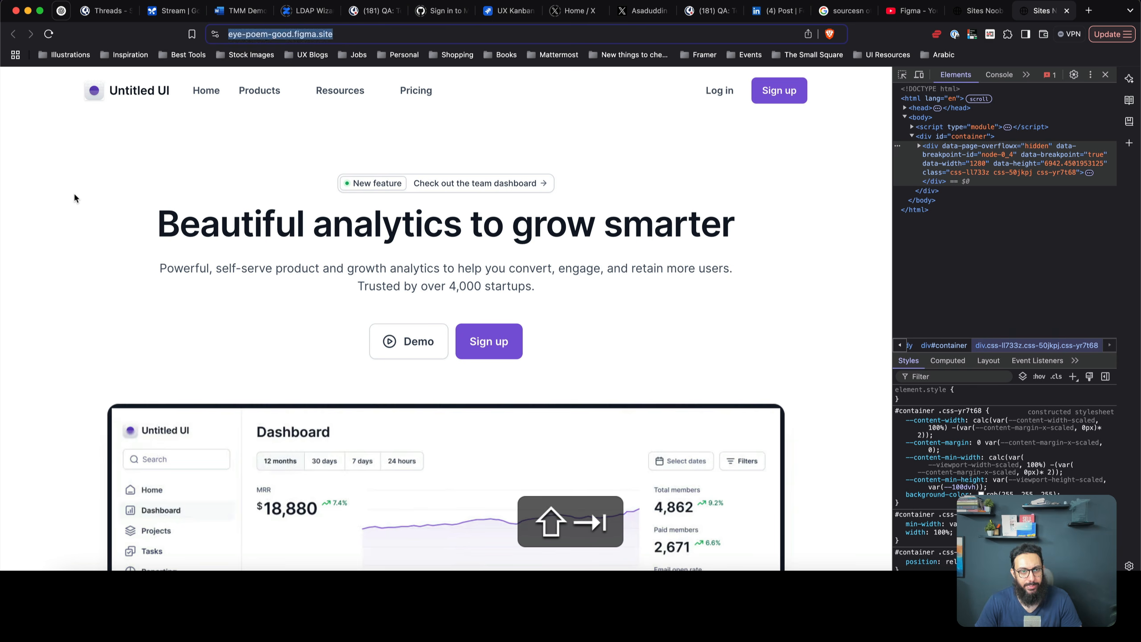
pyautogui.press('Tab')
pyautogui.press('Tab')
pyautogui.press('Tab')
pyautogui.press('Tab')
pyautogui.press('Tab')
pyautogui.press('Tab')
pyautogui.press('Tab')
pyautogui.press('Tab')
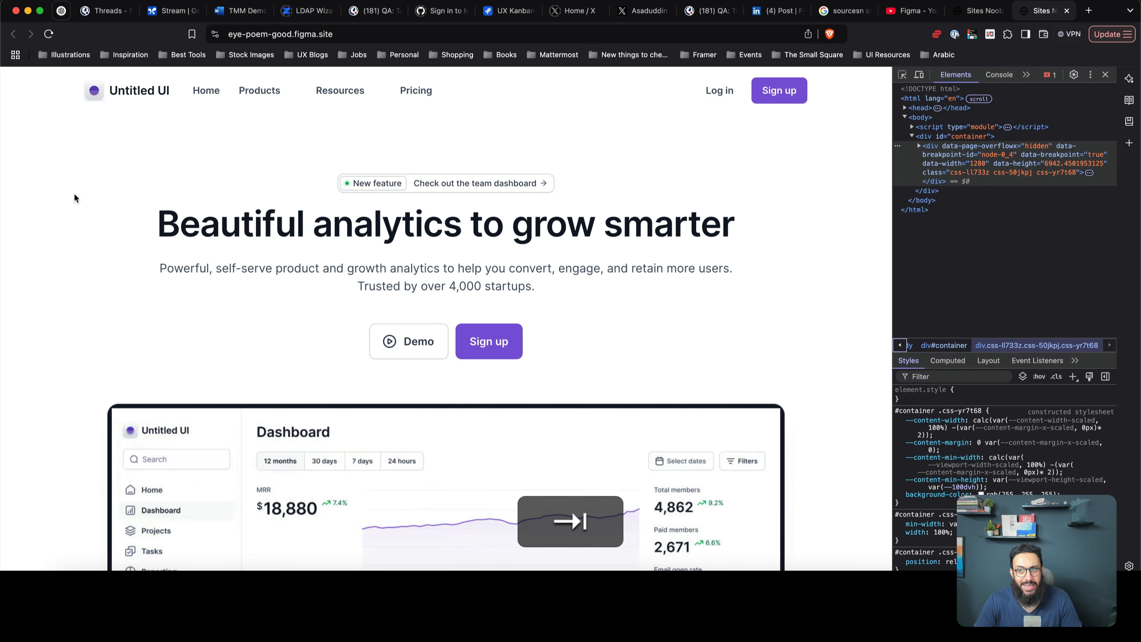
pyautogui.hotkey('shift', 'Tab')
pyautogui.moveTo(220, 229); pyautogui.dragTo(319, 268)
pyautogui.click(319, 268)
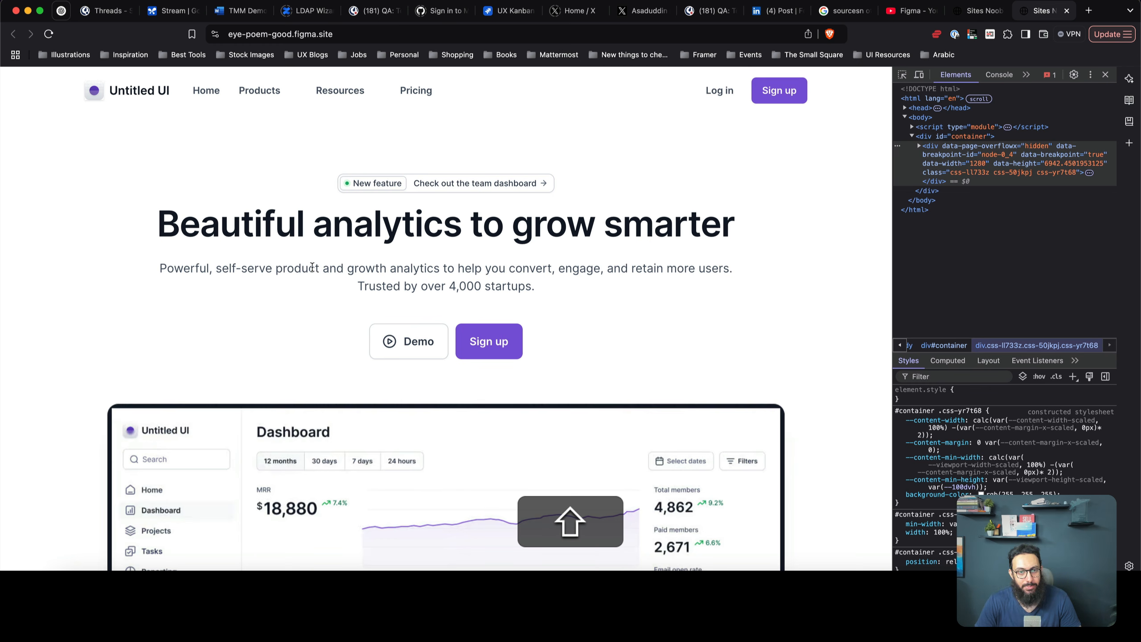
# Switch to Figma Sites and add an accessibility Tag property to the Sign up button in the Desktop hero
pyautogui.press('super+Tab')
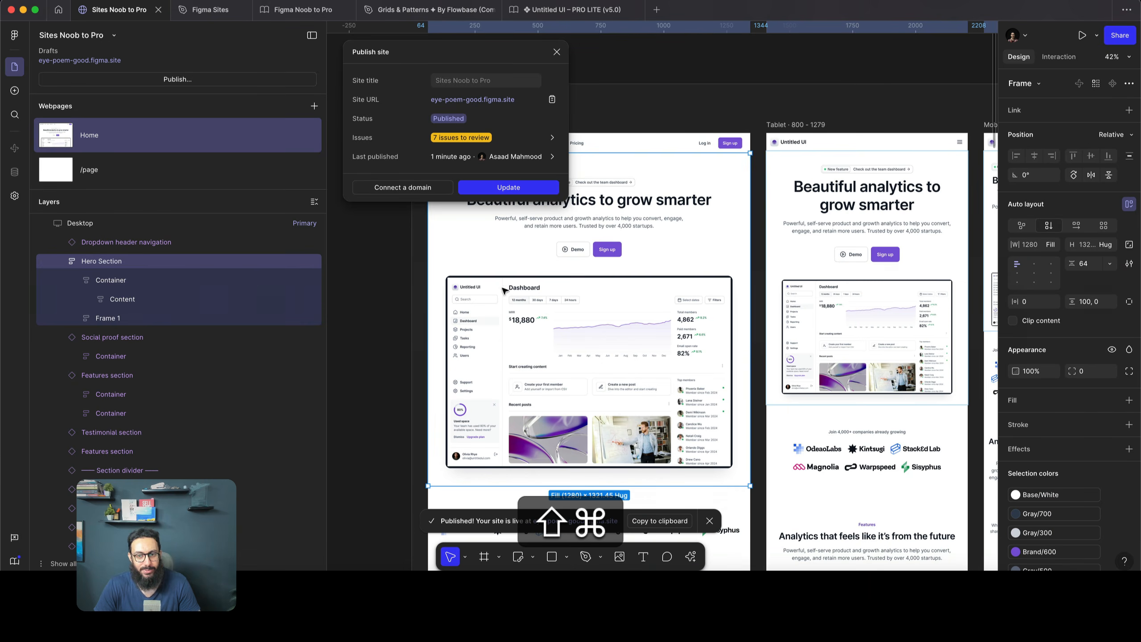
pyautogui.doubleClick(610, 250)
pyautogui.doubleClick(610, 251)
pyautogui.click(610, 251)
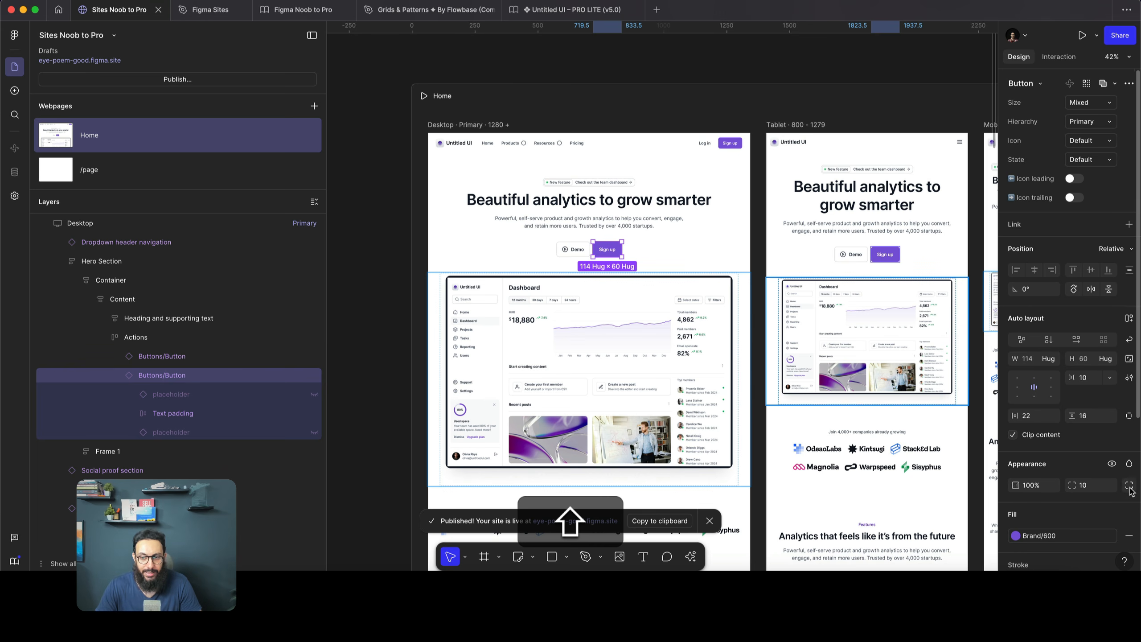
pyautogui.scroll(-5, 1110, 490)
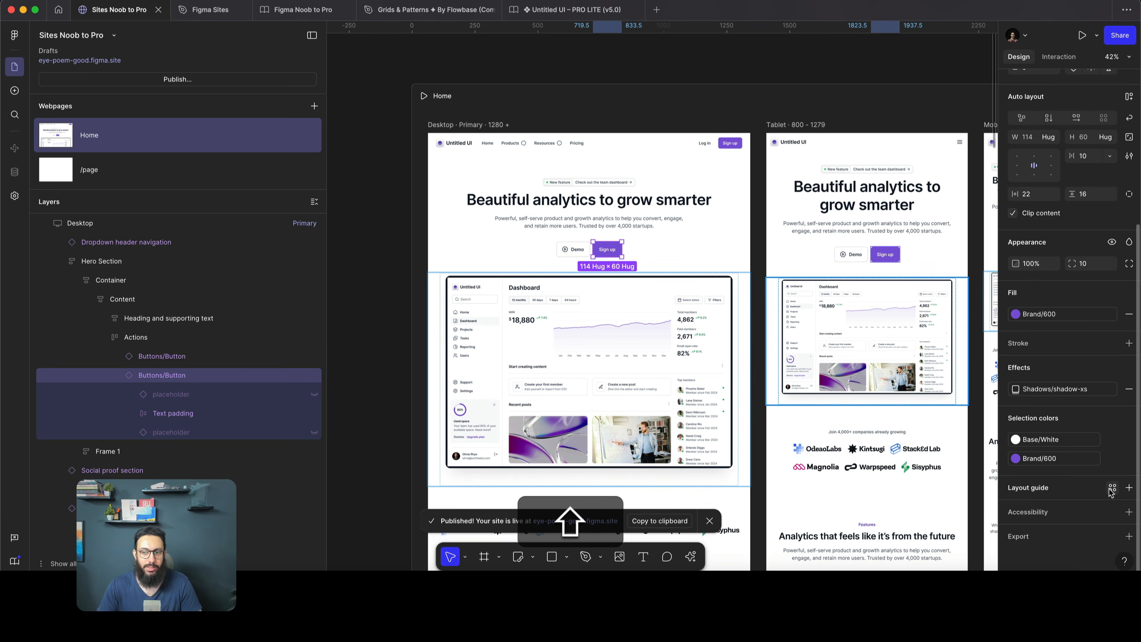
pyautogui.click(1128, 511)
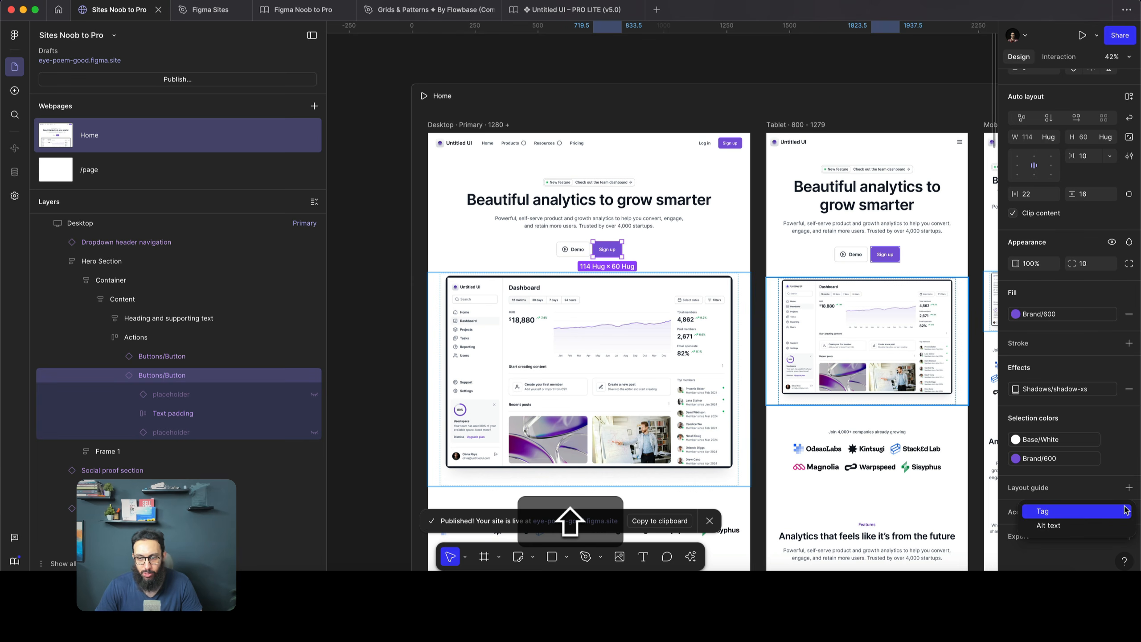
pyautogui.click(1088, 514)
# Review the HTML element types offered for the Sign up button's accessibility tag and the other accessibility properties available
pyautogui.click(1085, 507)
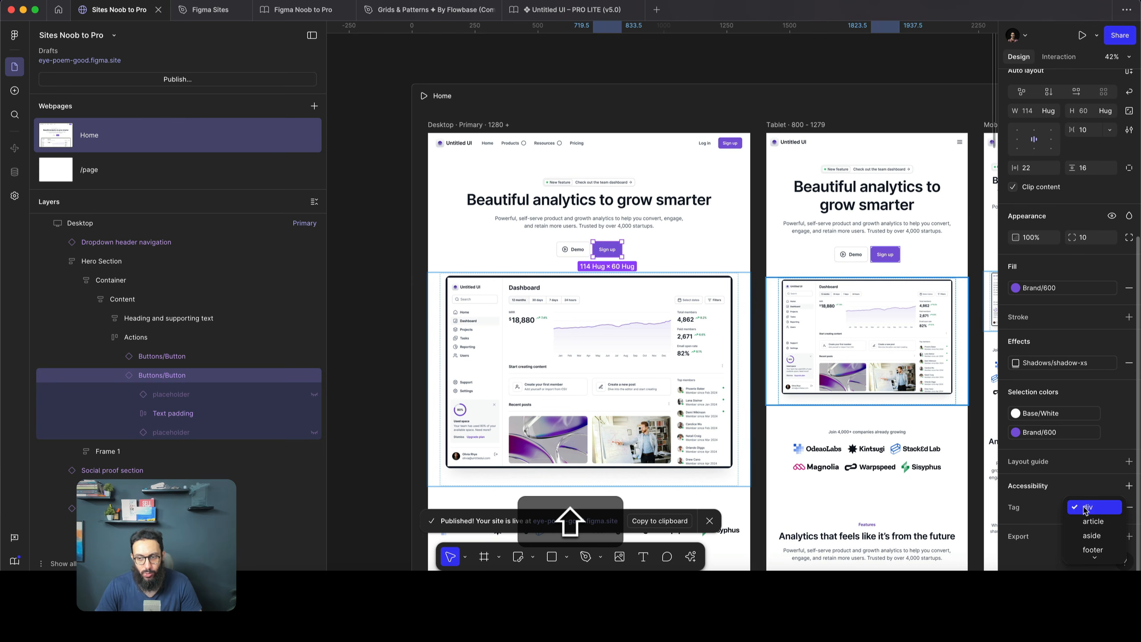
pyautogui.scroll(-3, 1085, 529)
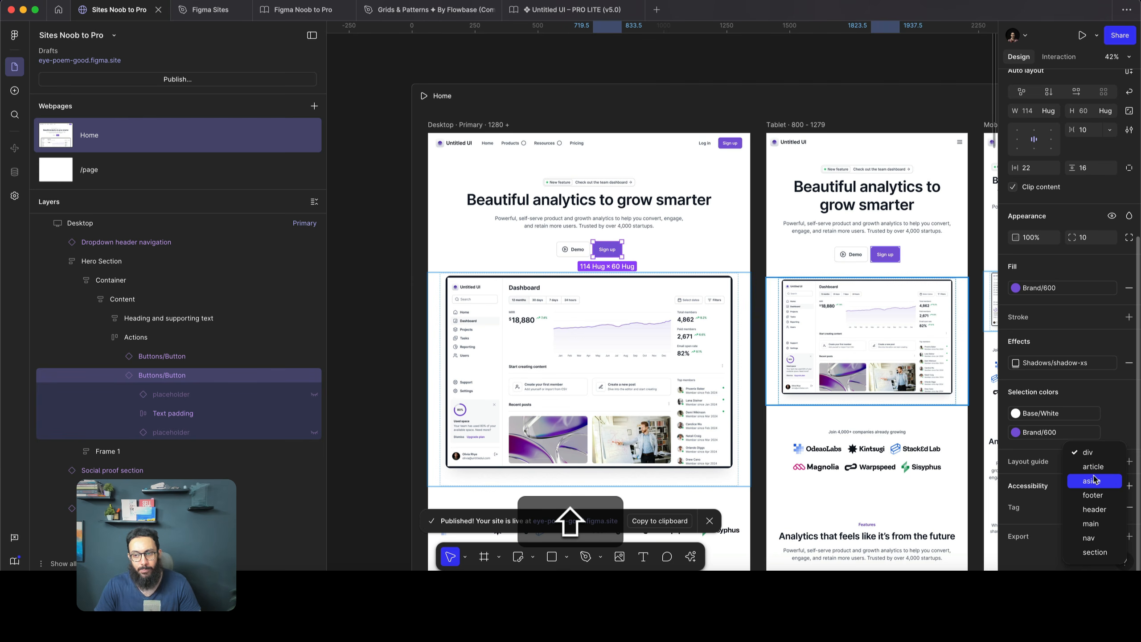
pyautogui.press('Escape')
pyautogui.click(1096, 513)
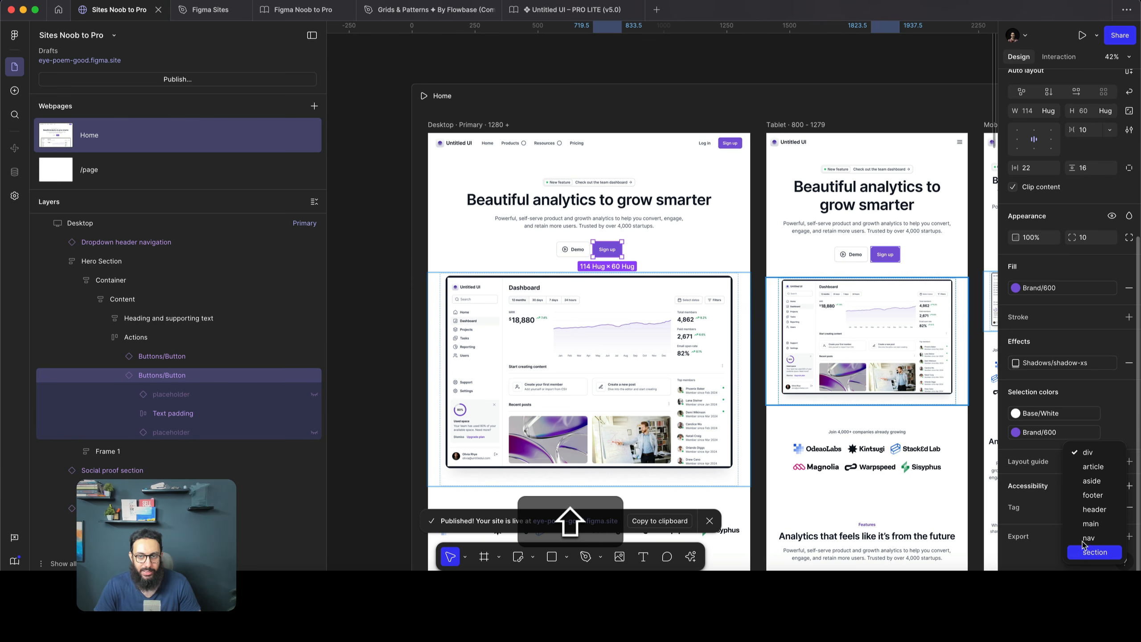
pyautogui.hotkey('shift', 'Escape')
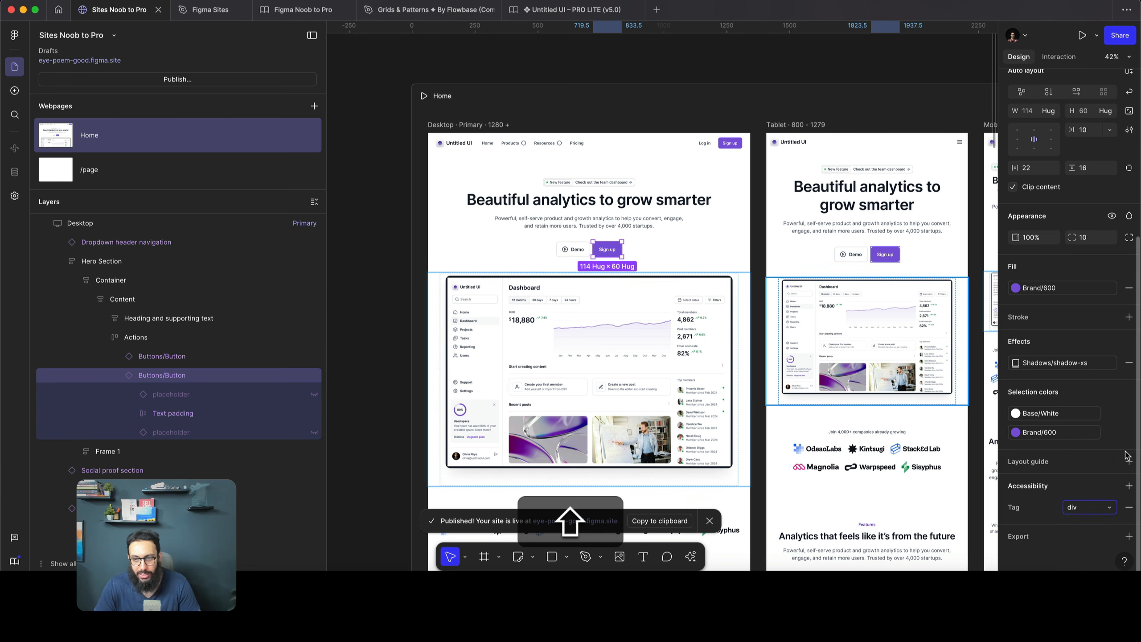
pyautogui.click(1131, 486)
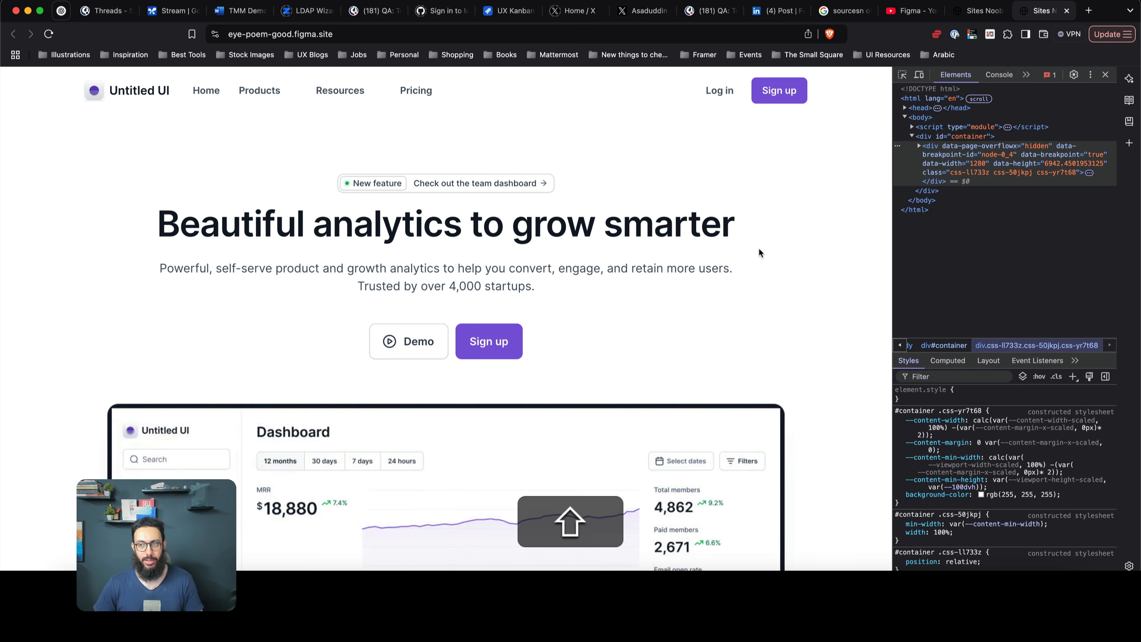
# Inspect the hero heading's markup on the live page in the browser and widen the developer tools for reading
pyautogui.tripleClick(521, 240)
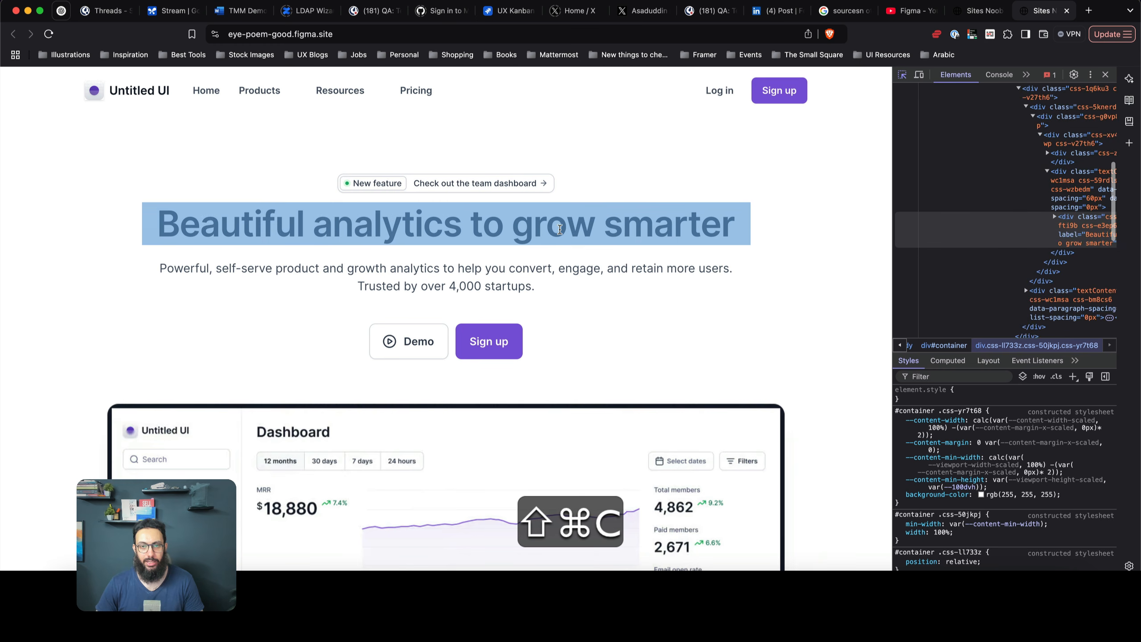
pyautogui.press('shift+super+c')
pyautogui.click(521, 239)
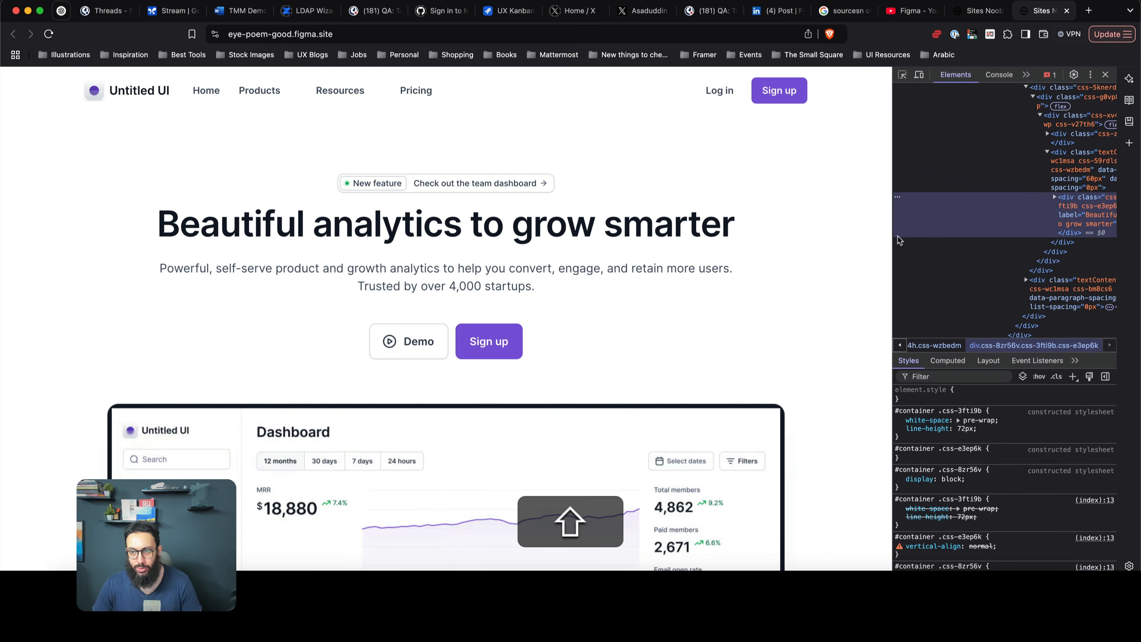
pyautogui.moveTo(895, 238); pyautogui.dragTo(760, 237)
pyautogui.click(951, 227)
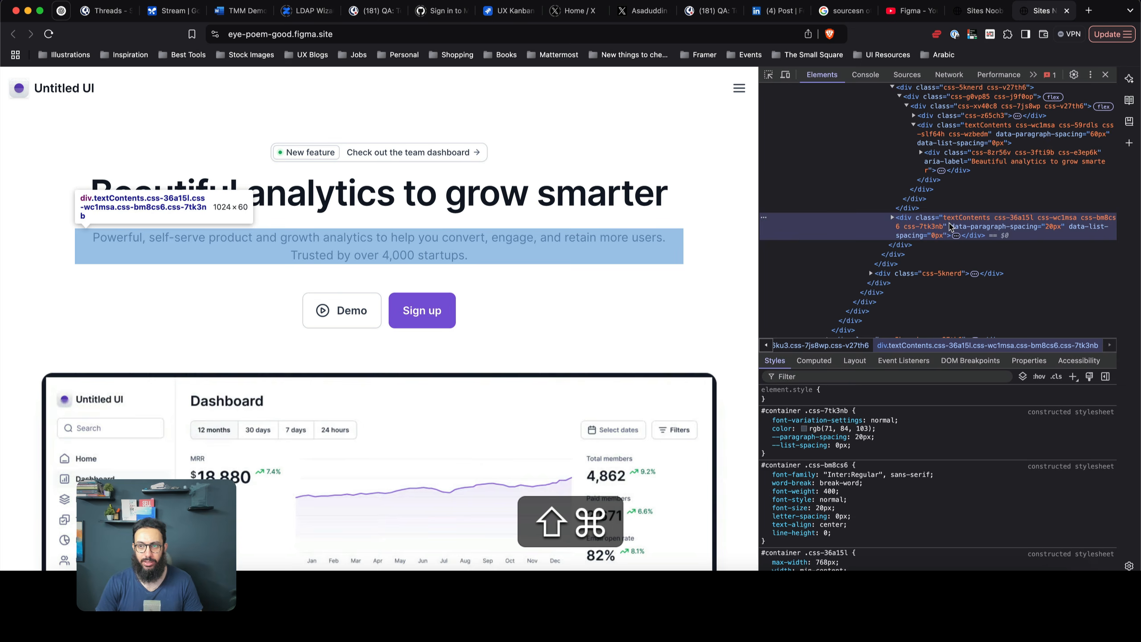
# Enlarge the developer tools text and inspect the hero heading element again
pyautogui.press('super+equal')
pyautogui.press('shift+super+c')
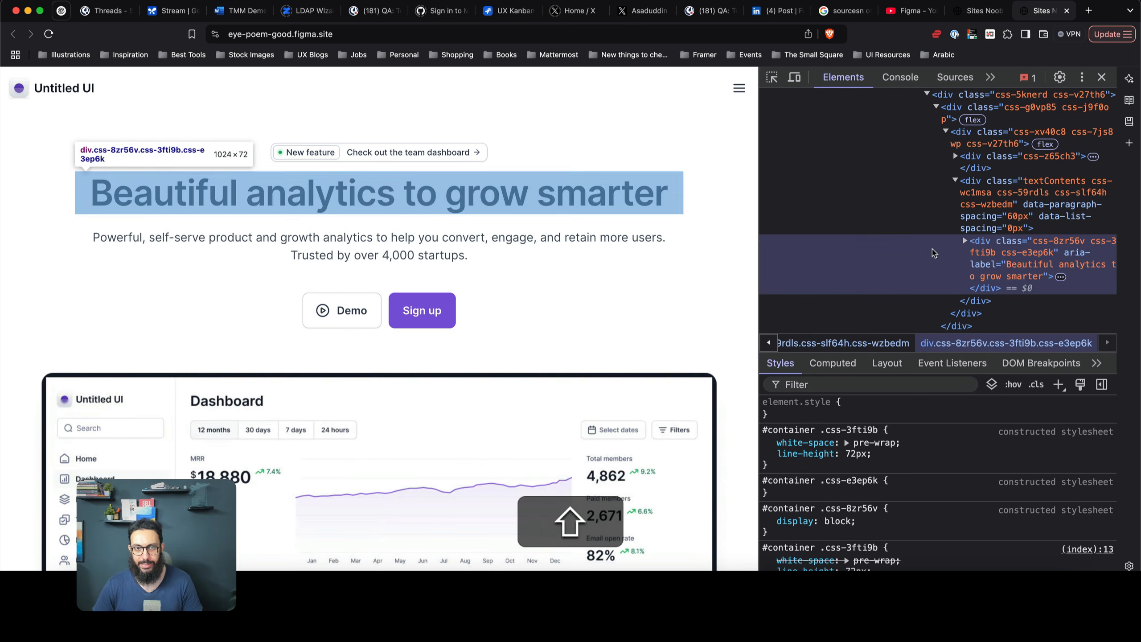
pyautogui.click(447, 196)
pyautogui.press('shift+super+c')
pyautogui.click(372, 198)
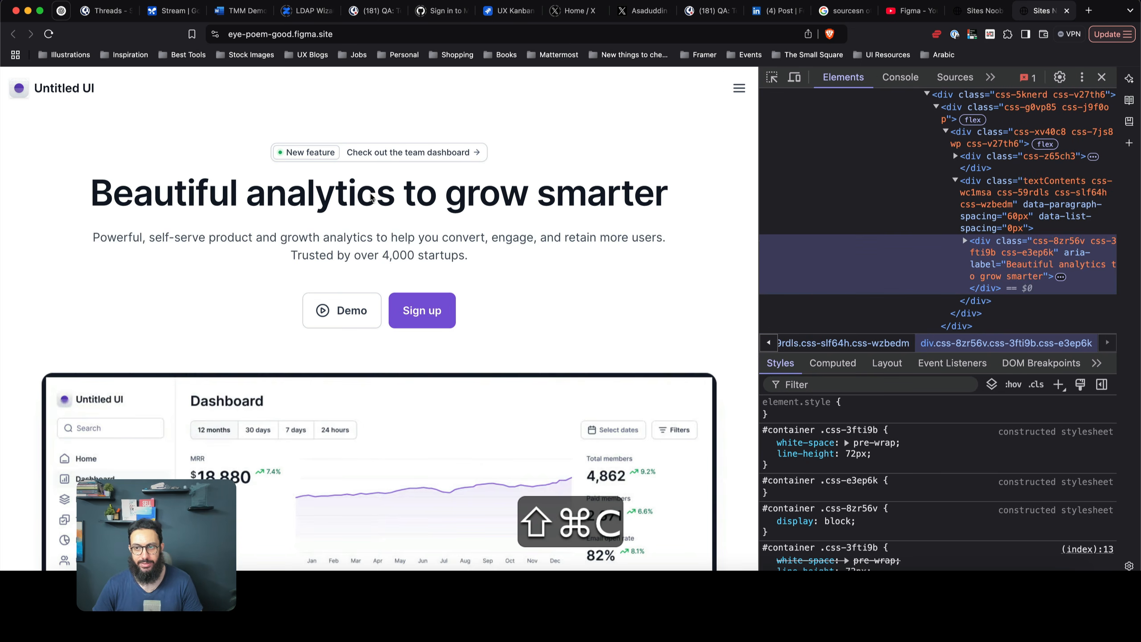
# Expand the hero heading's markup and examine its text node and enclosing div
pyautogui.click(965, 240)
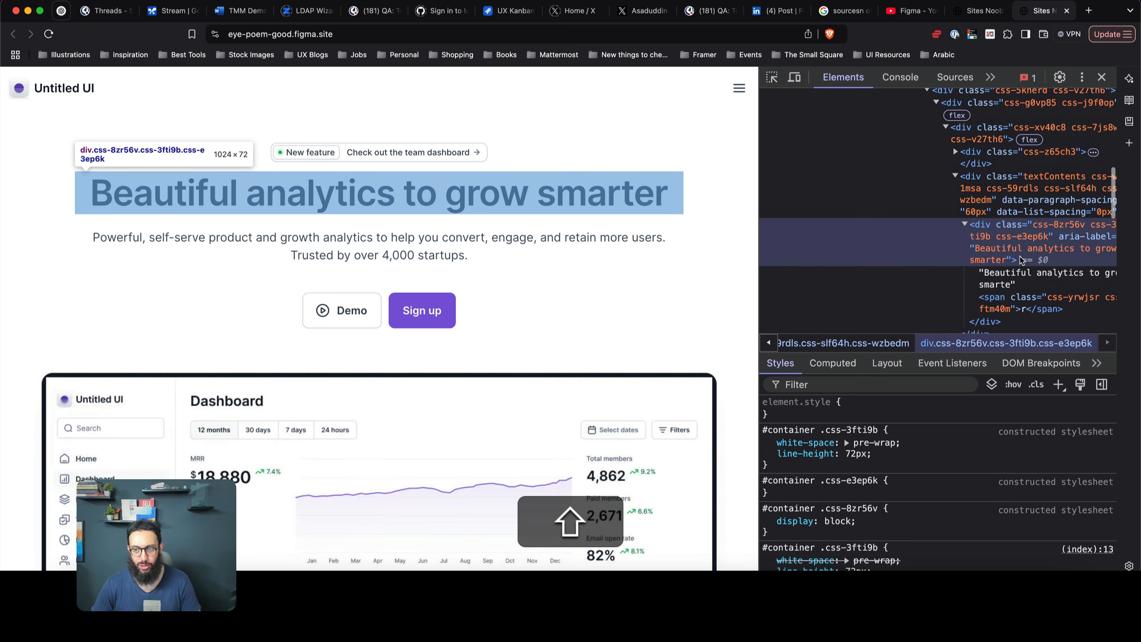
pyautogui.click(1011, 277)
pyautogui.click(1010, 250)
pyautogui.click(1011, 276)
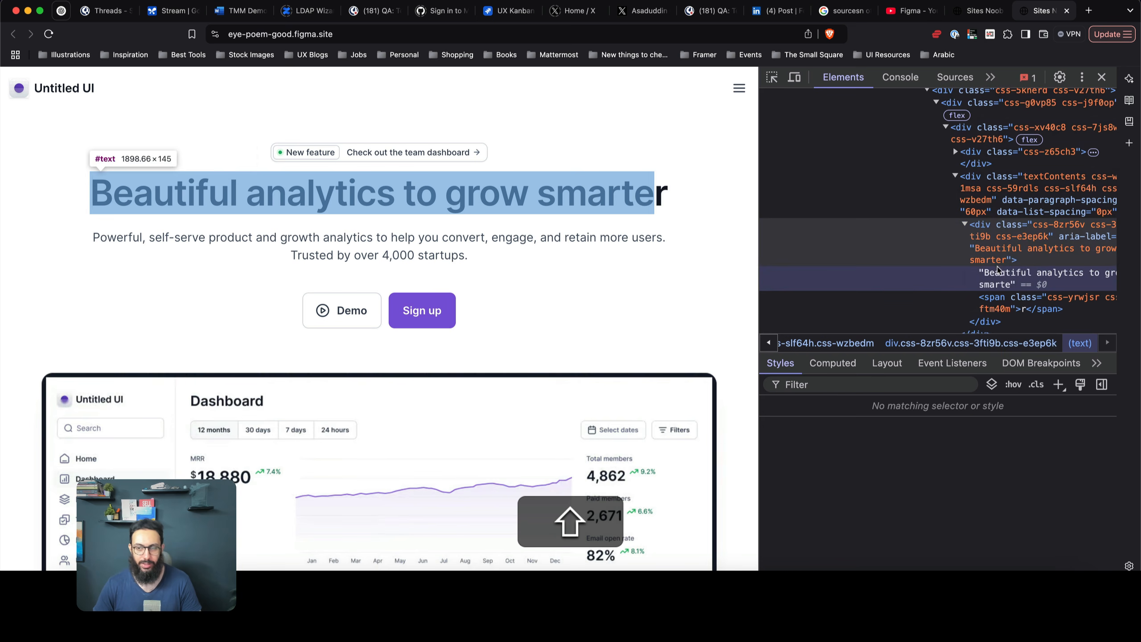
pyautogui.click(1010, 250)
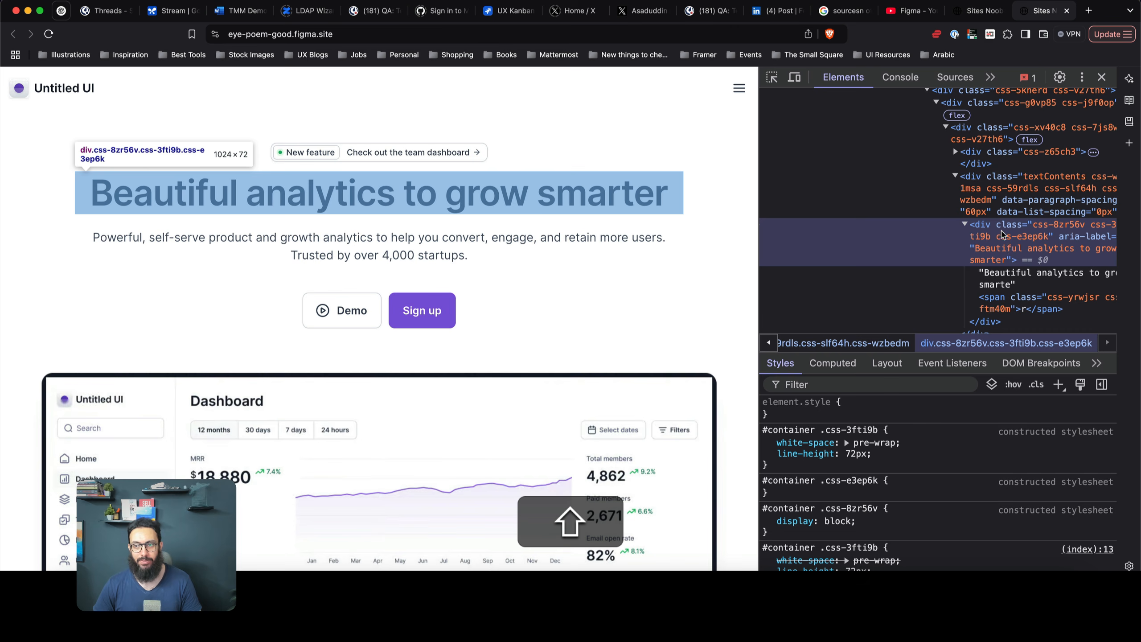
# Examine the parent containers that wrap the hero heading in the page markup
pyautogui.click(992, 214)
pyautogui.scroll(3, 987, 220)
pyautogui.click(986, 229)
pyautogui.click(984, 204)
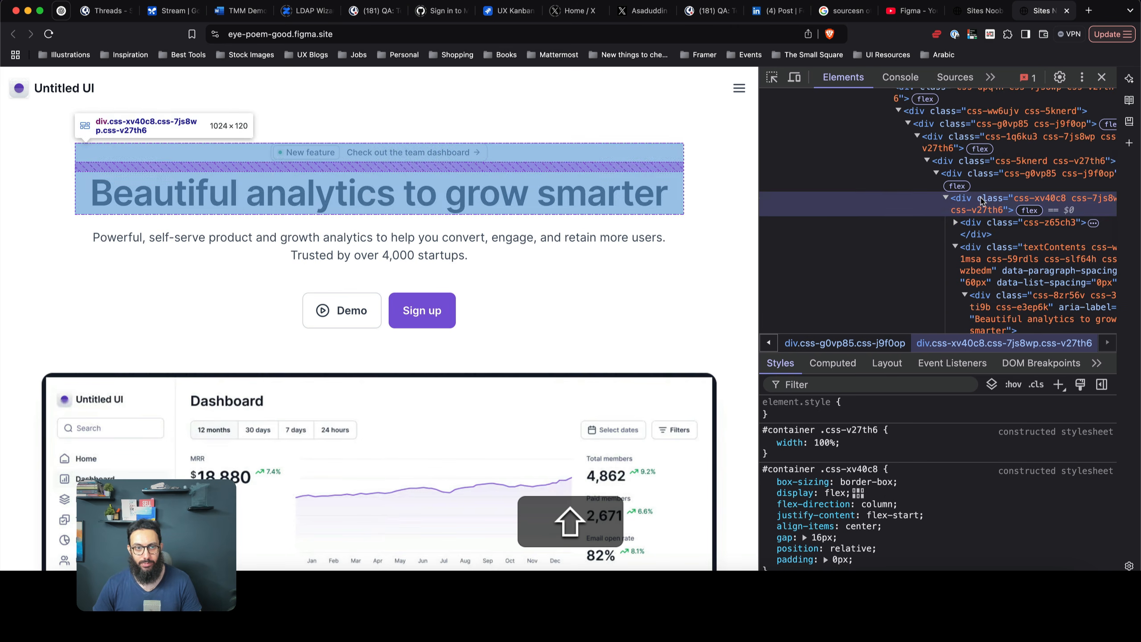
# Inspect the Magnolia logo image and its surrounding containers in the social proof section, and close the developer tools
pyautogui.scroll(-10, 522, 335)
pyautogui.press('super+shift+c')
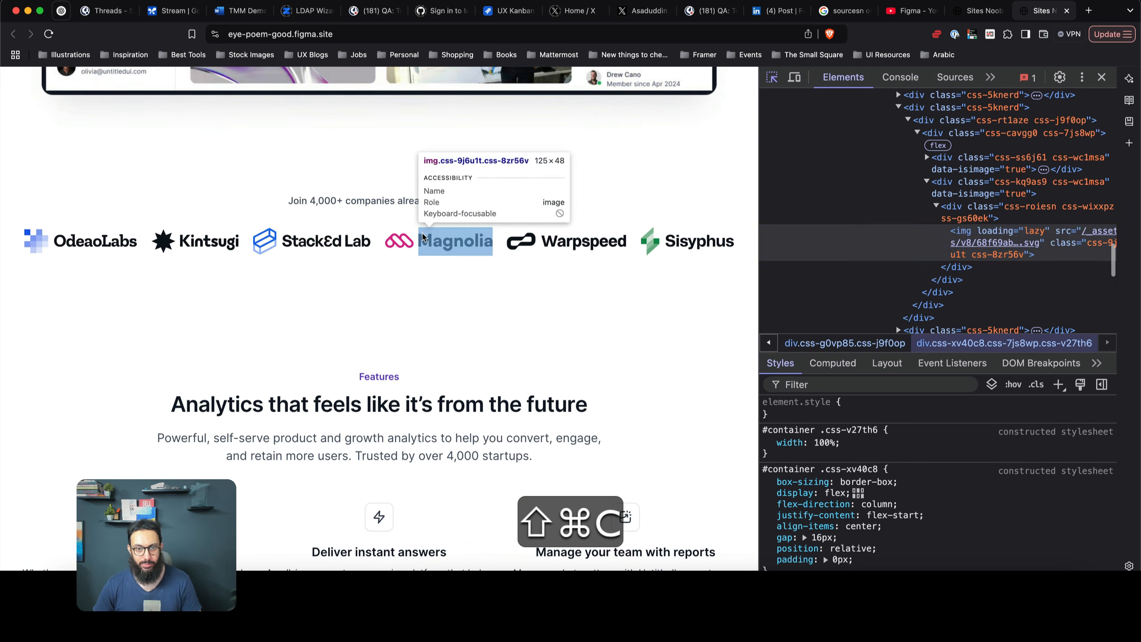
pyautogui.click(425, 238)
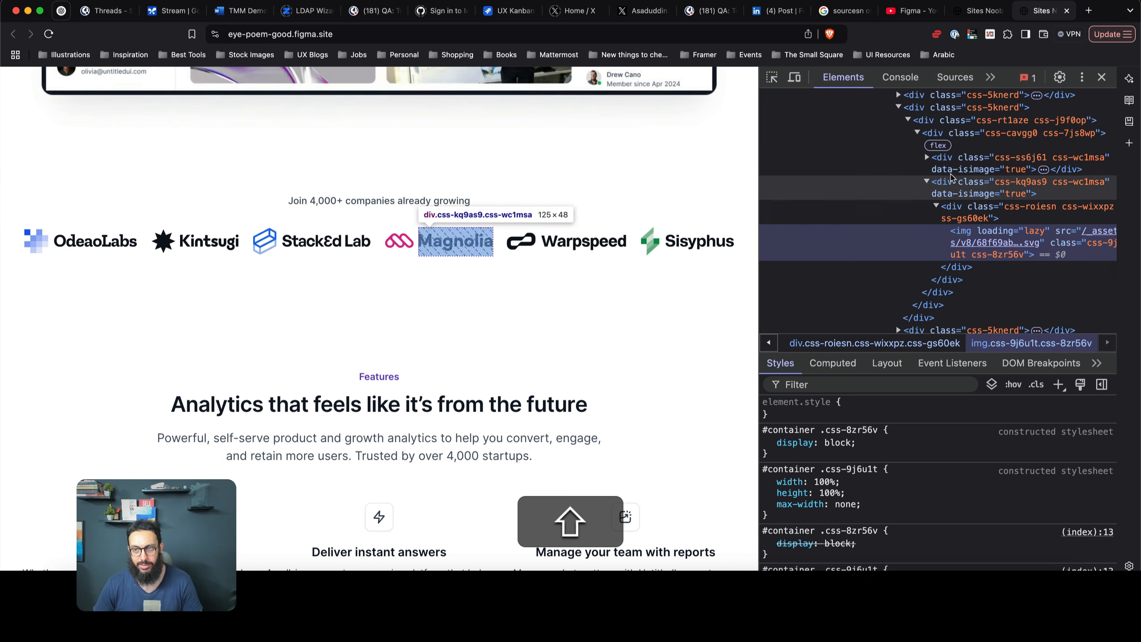
pyautogui.scroll(5, 932, 180)
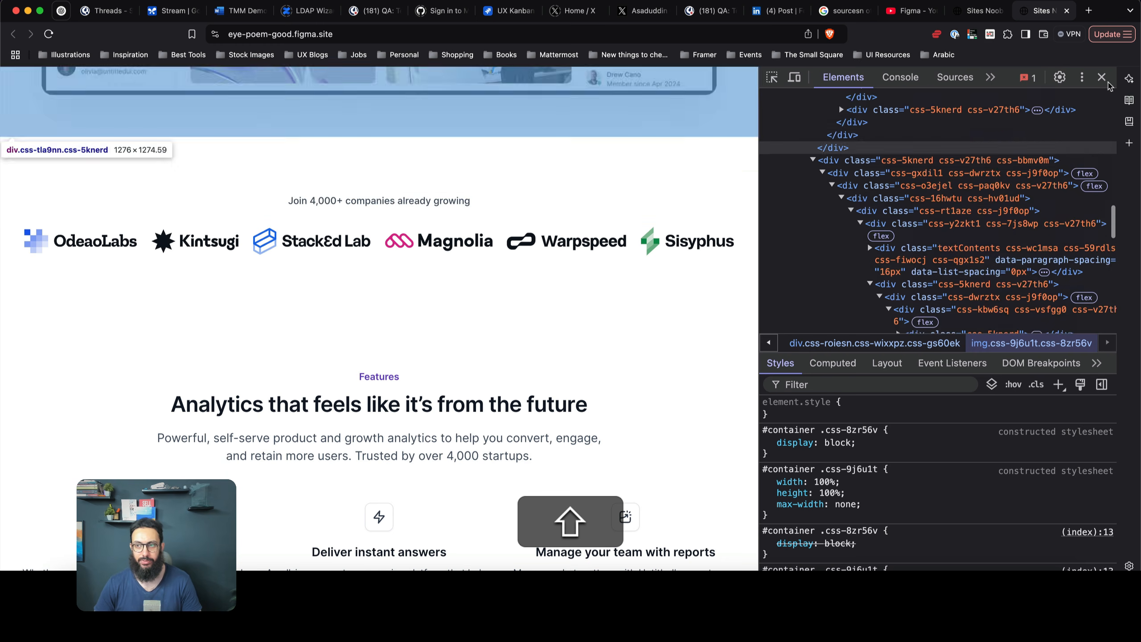
pyautogui.press('super+alt+i')
# Look over the live features section and switch to Figma Sites to view the Desktop hero heading's settings
pyautogui.scroll(-10, 836, 189)
pyautogui.scroll(-20, 836, 195)
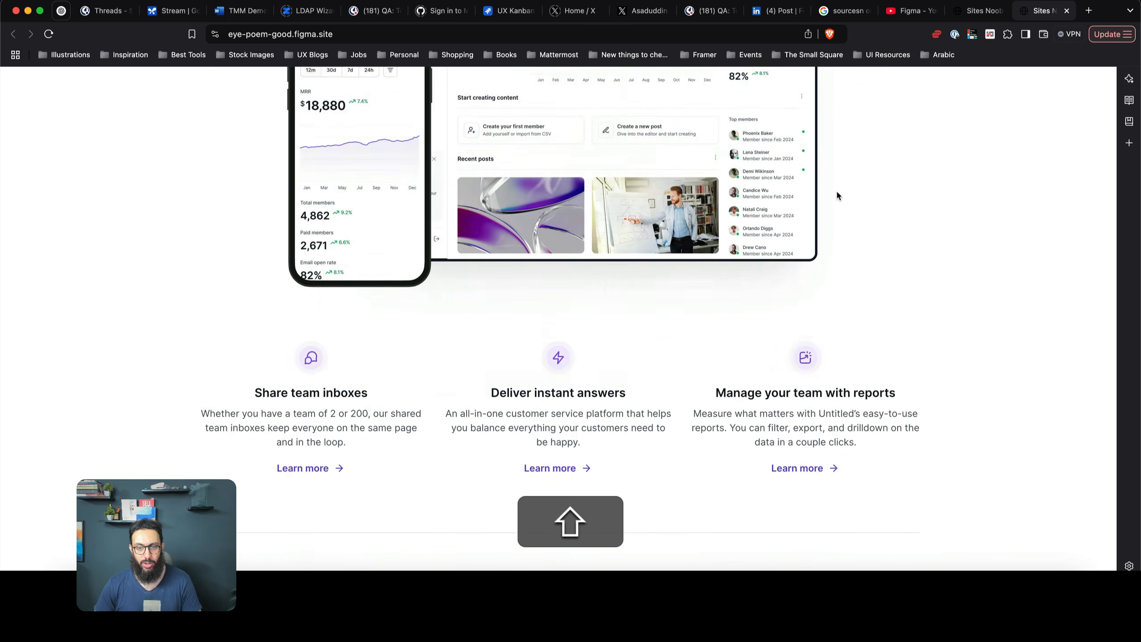
pyautogui.press('super+shift+Tab')
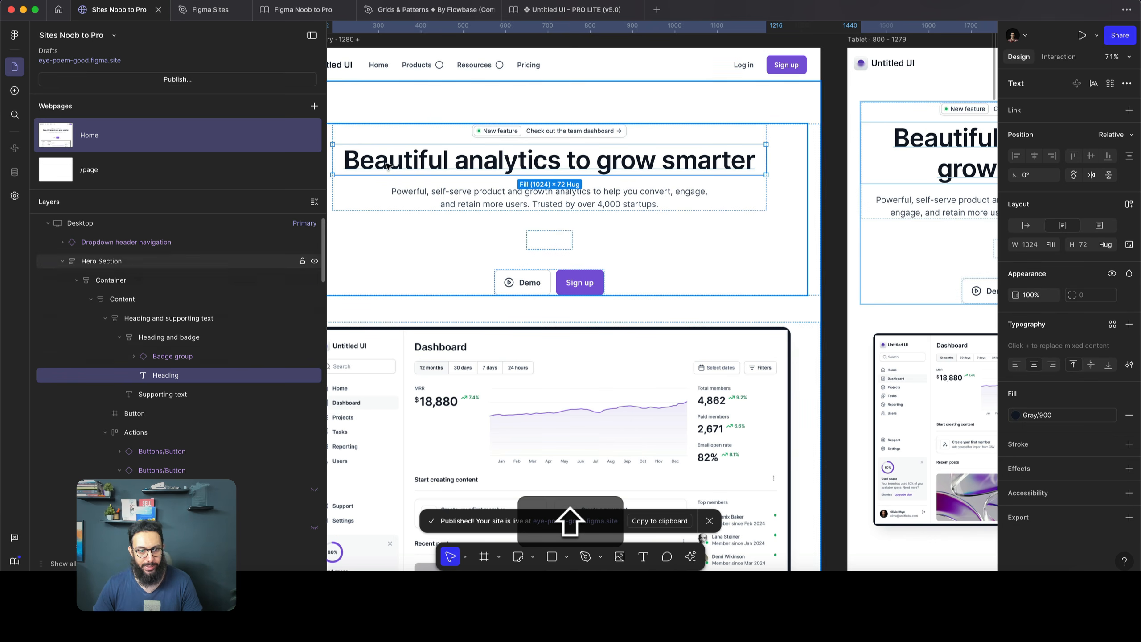
pyautogui.scroll(6, 395, 180)
pyautogui.scroll(-5, 494, 189)
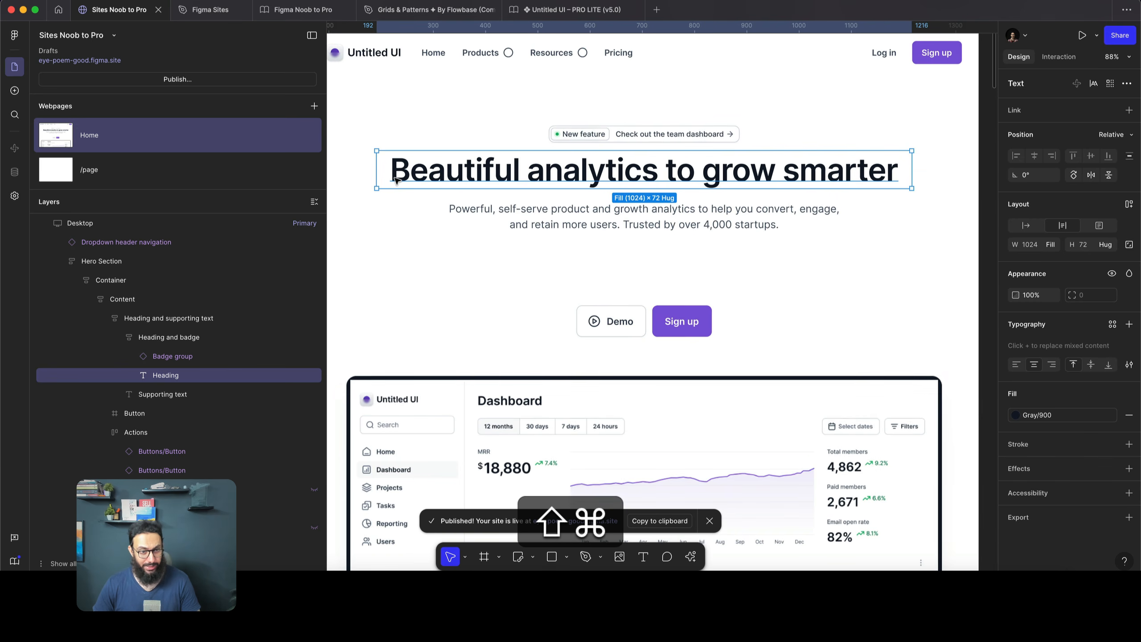
# Switch to the live site in the browser and inspect the hero heading's markup, expanding its div down to the text node
pyautogui.press('super+shift+Tab')
pyautogui.scroll(15, 702, 251)
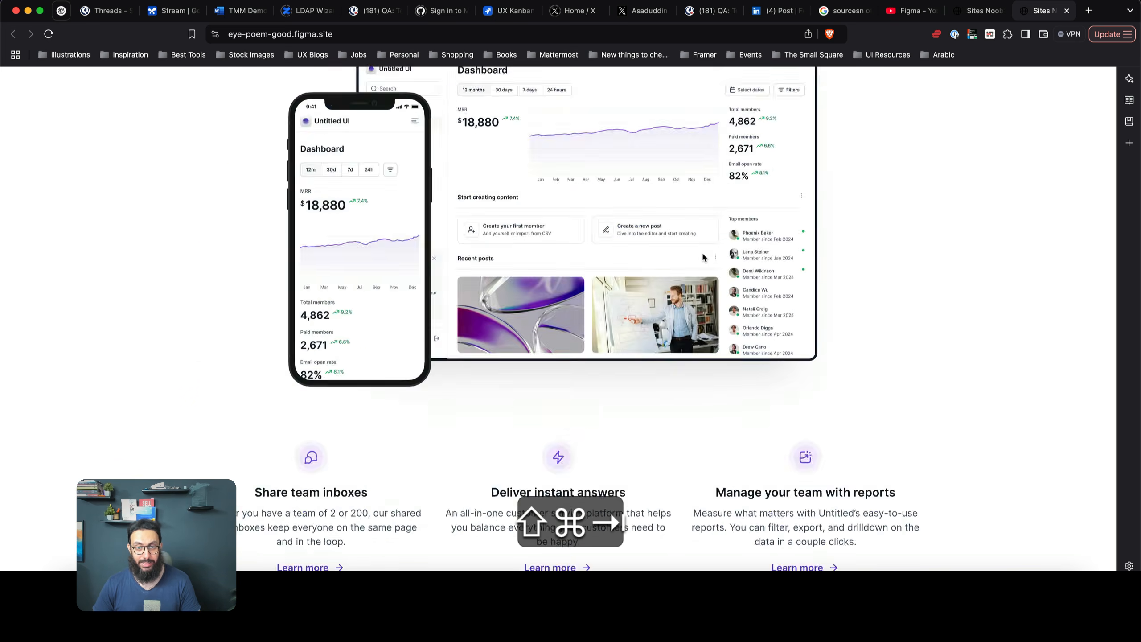
pyautogui.press('super+shift+c')
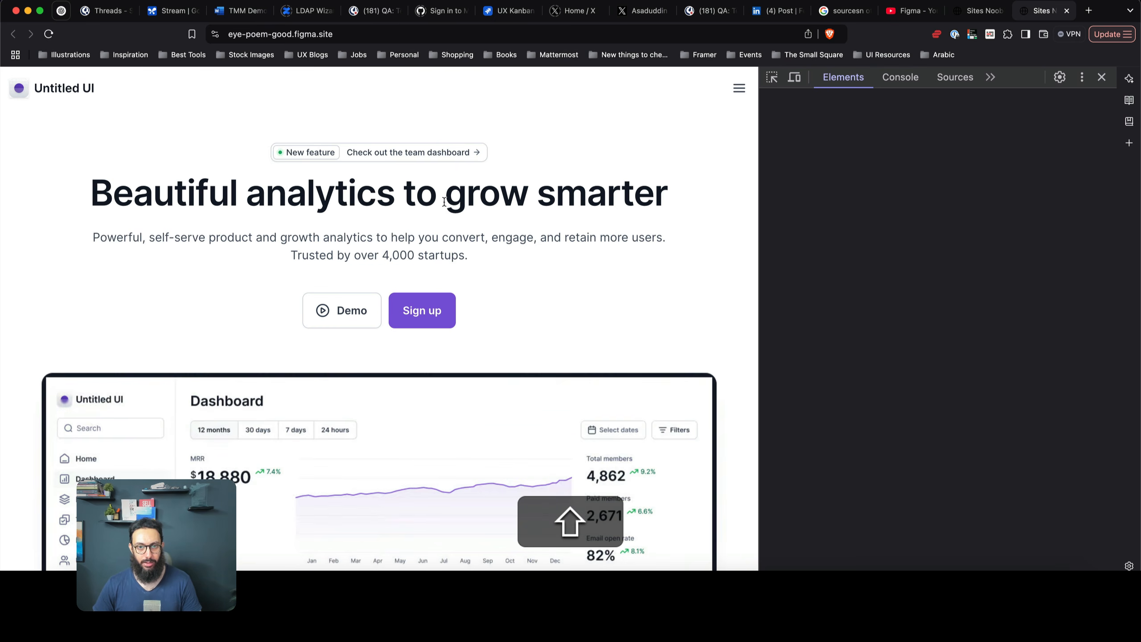
pyautogui.click(464, 194)
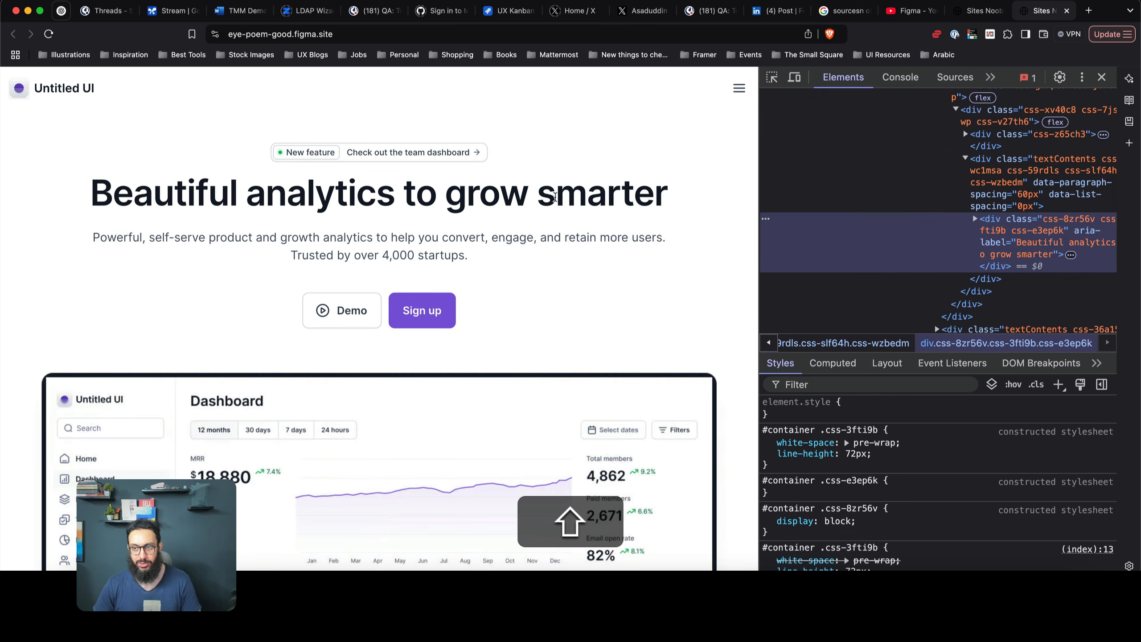
pyautogui.click(975, 220)
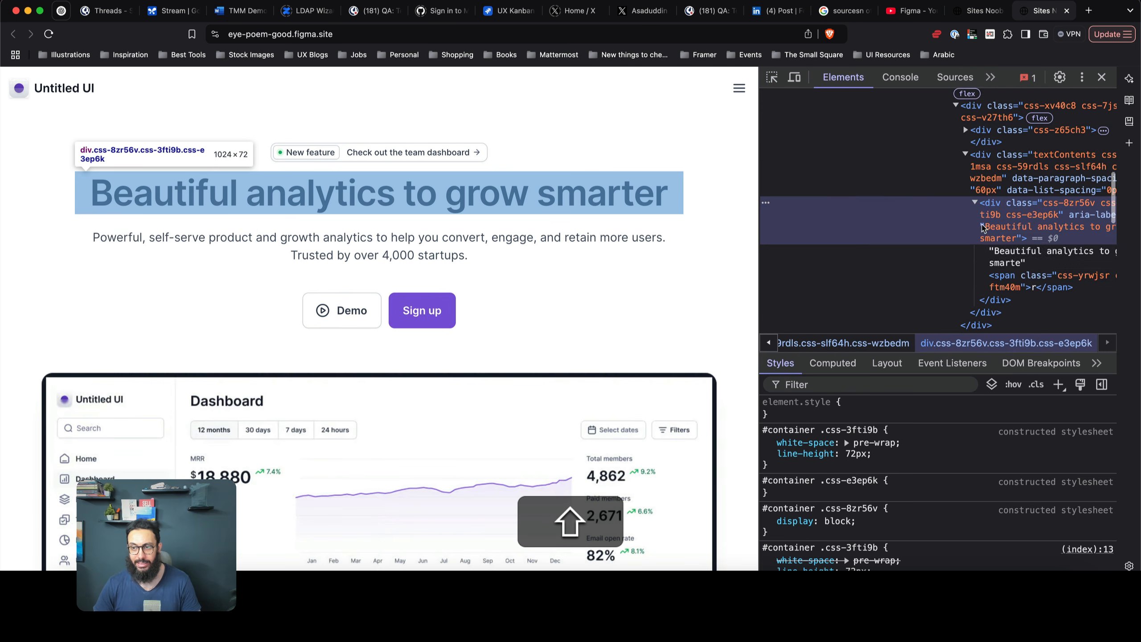
pyautogui.click(1024, 255)
# Close the developer tools on the live page and switch back to Figma Sites
pyautogui.press('shift+super+Tab')
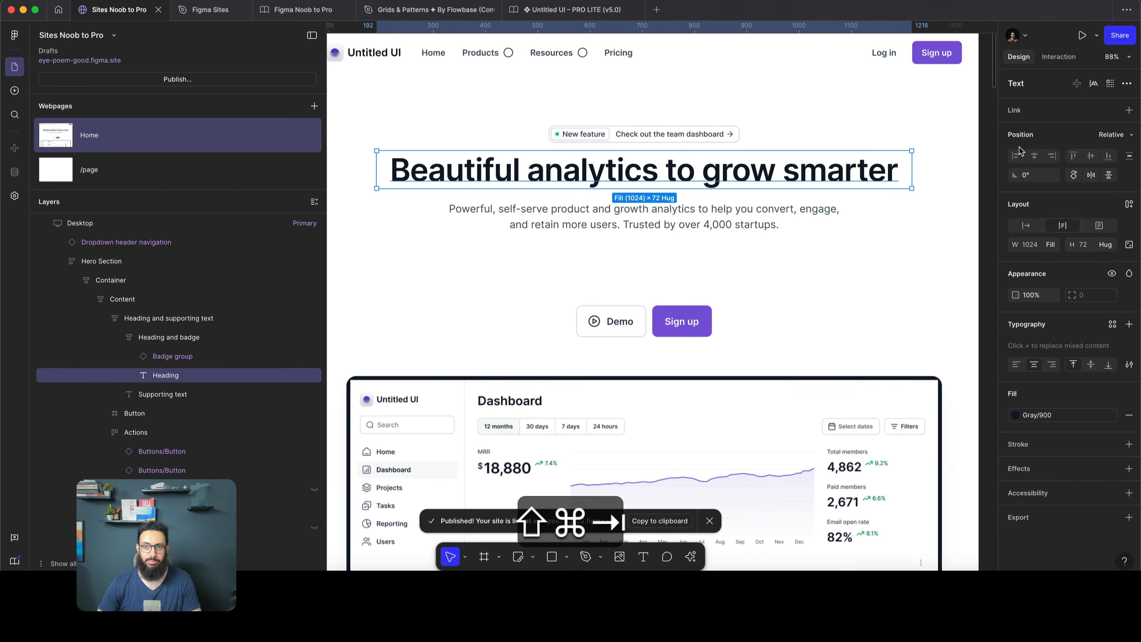
pyautogui.press('shift+super+Tab')
pyautogui.click(1100, 78)
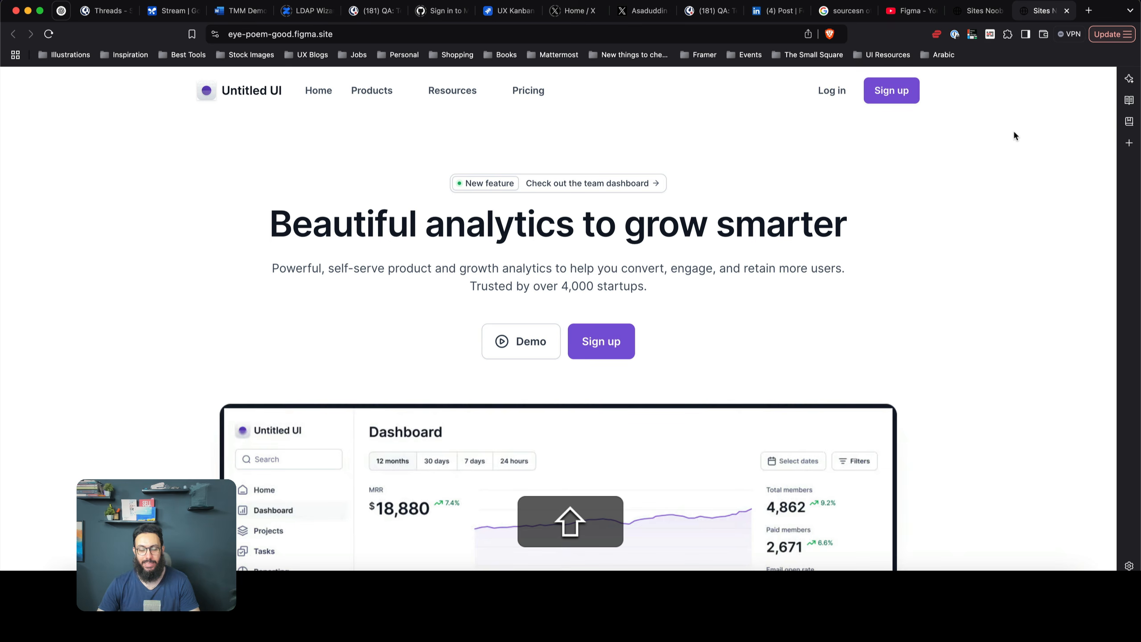
pyautogui.press('shift+super+Tab')
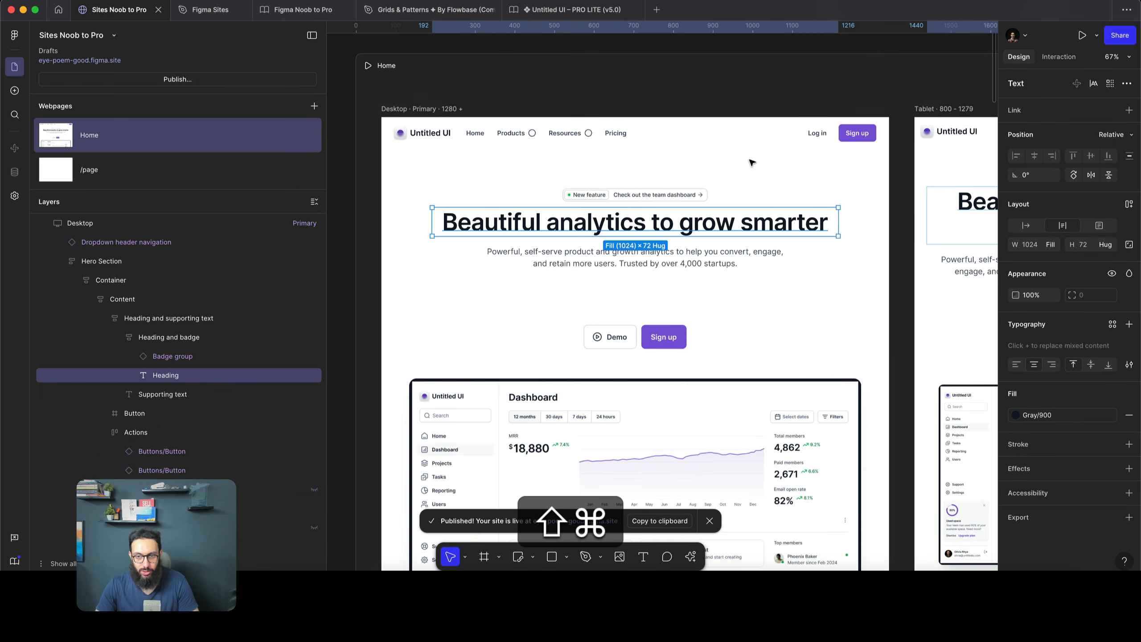
# Check the position options offered for the Desktop dropdown header navigation, keeping Relative
pyautogui.click(664, 134)
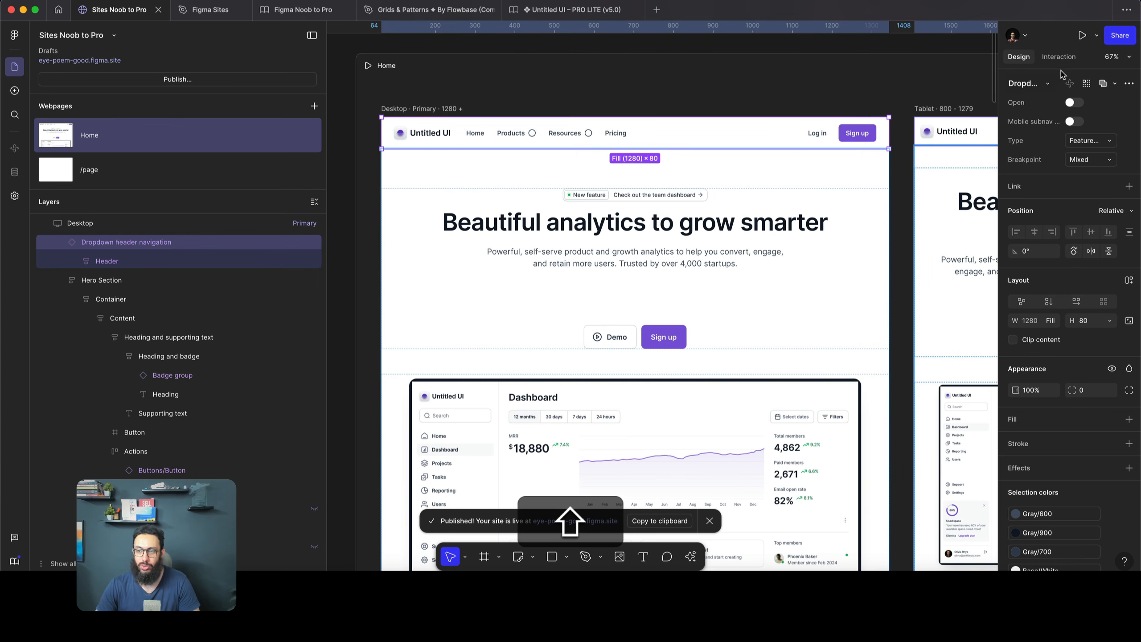
pyautogui.click(1104, 212)
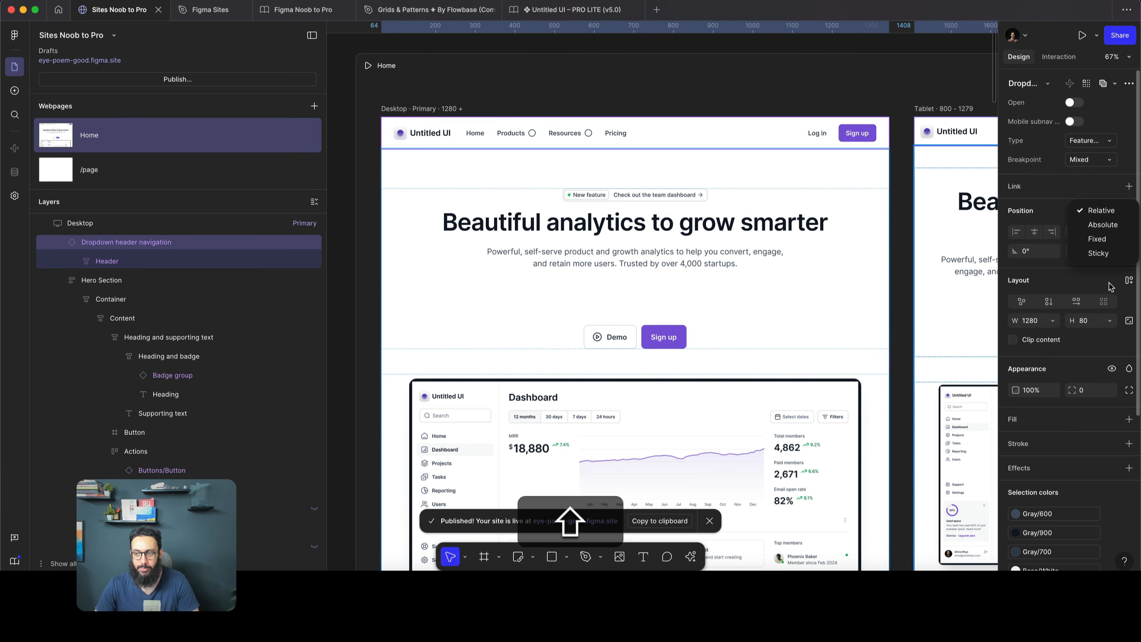
pyautogui.click(1101, 349)
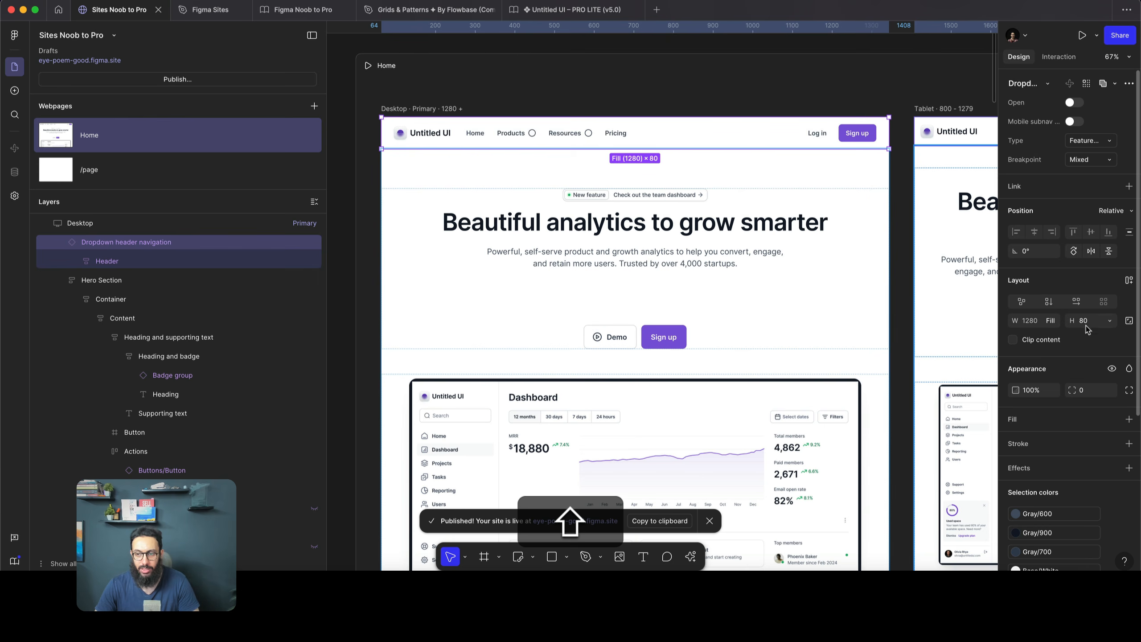
# Review the accessibility tag choices and the ARIA label option for the header navigation, without keeping an added tag
pyautogui.scroll(-3, 1066, 315)
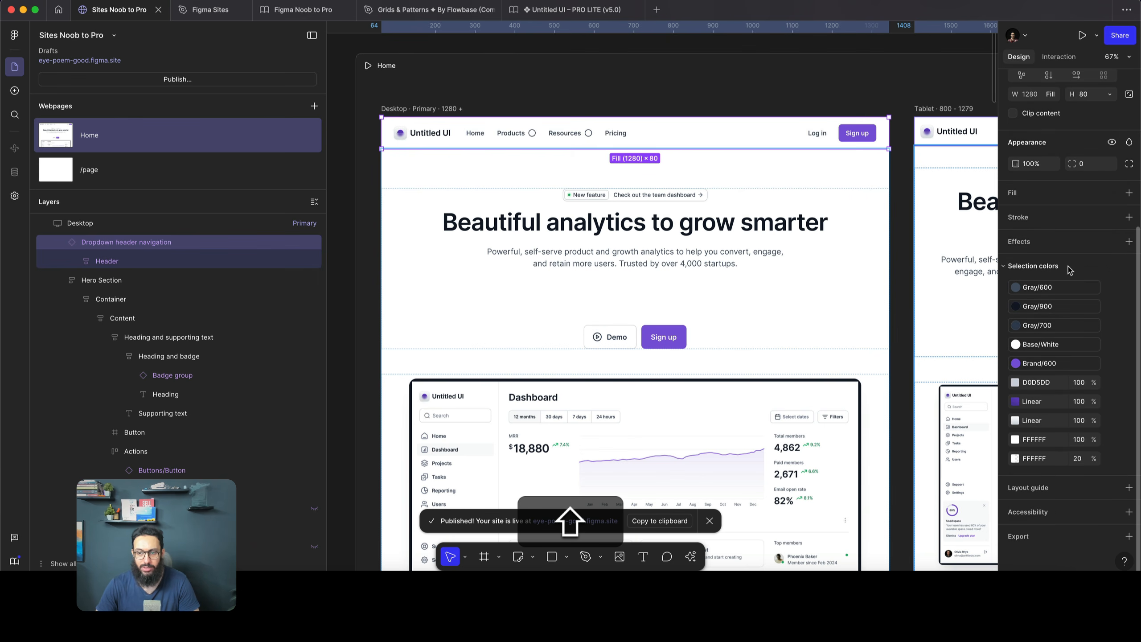
pyautogui.scroll(-6, 1071, 337)
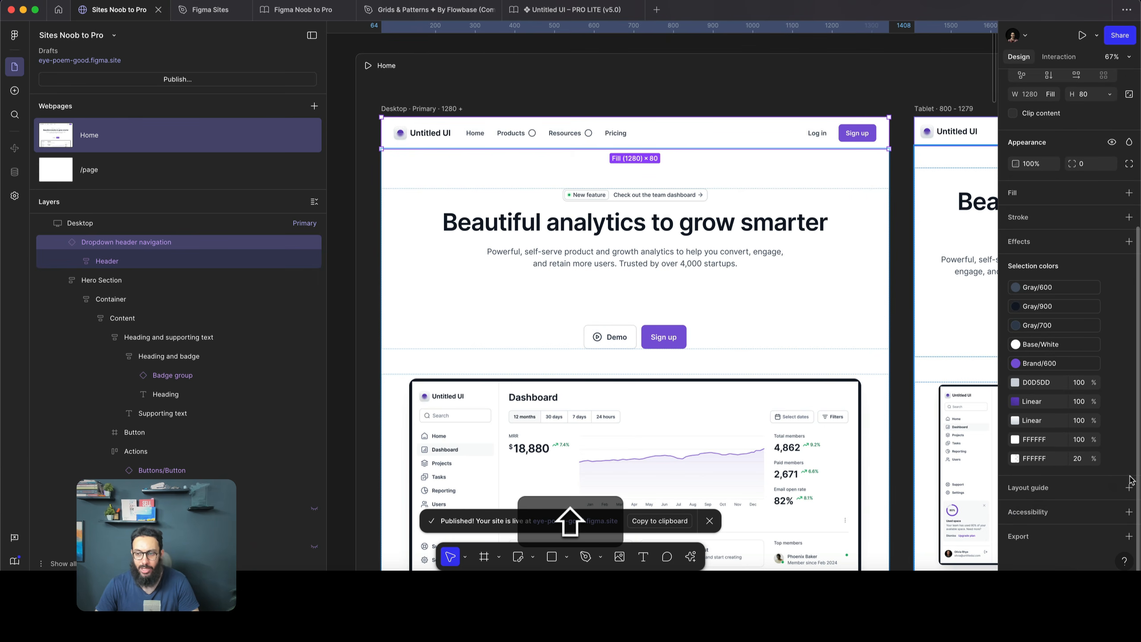
pyautogui.click(1129, 512)
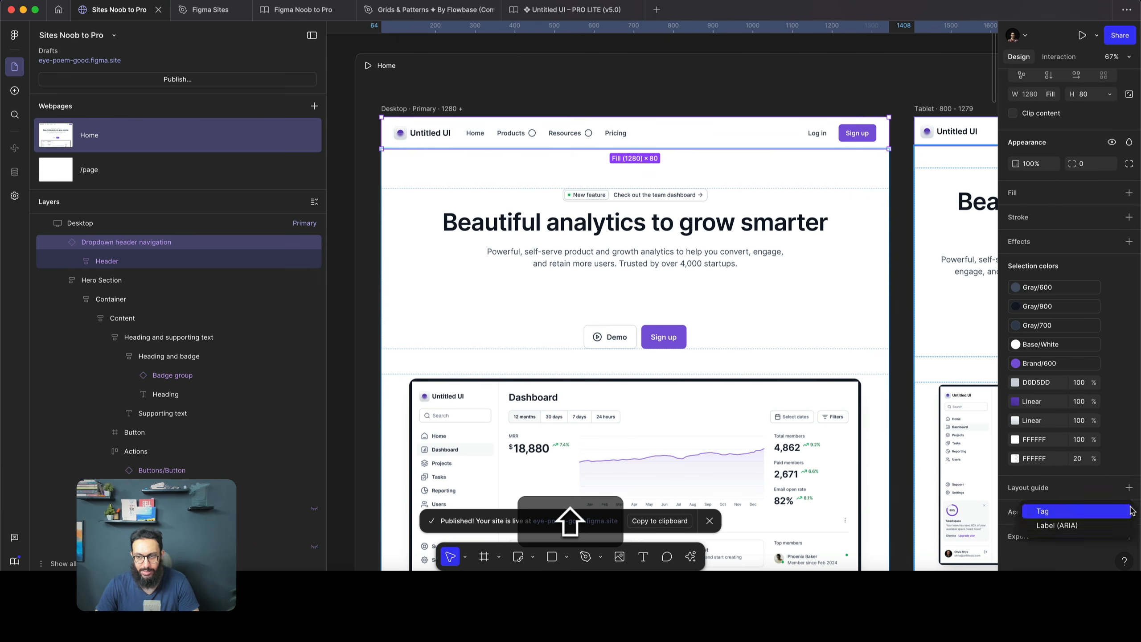
pyautogui.click(1091, 514)
pyautogui.scroll(-1, 1098, 493)
pyautogui.click(1087, 507)
pyautogui.scroll(-2, 1087, 535)
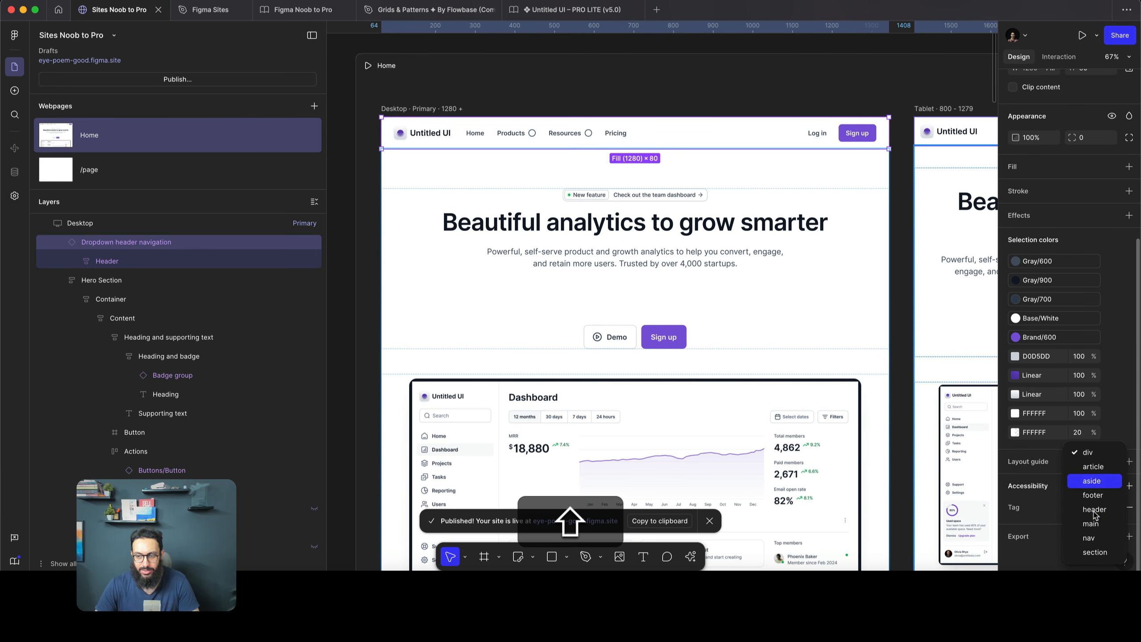
pyautogui.press('Escape')
pyautogui.click(1130, 507)
pyautogui.click(1129, 485)
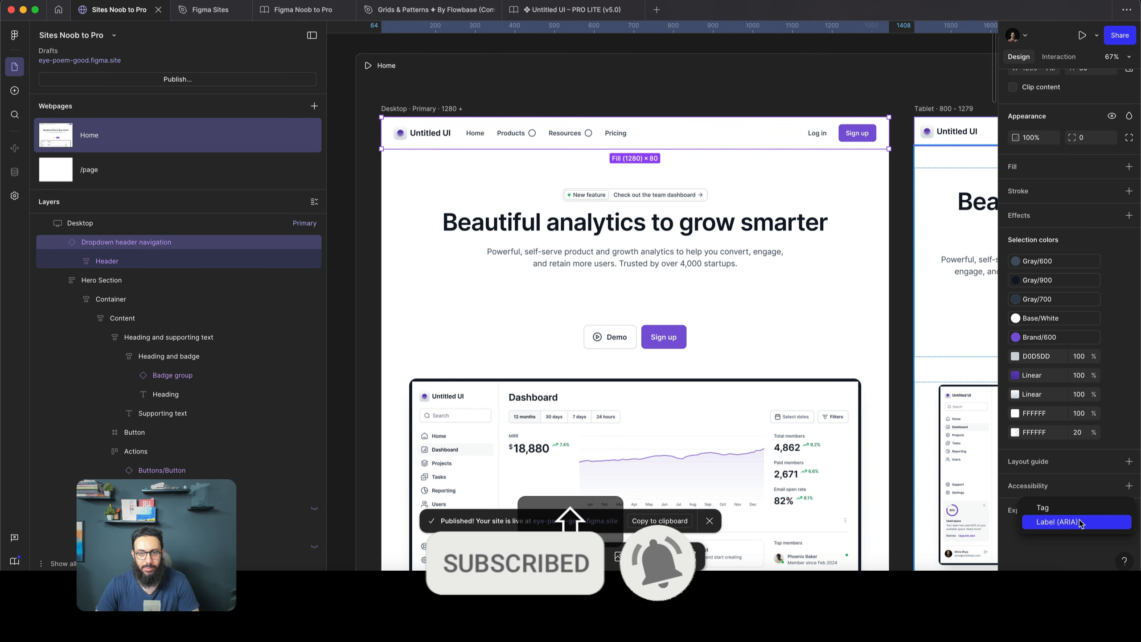
pyautogui.press('Escape')
# Delete the empty Button frame between the supporting text and the action buttons in the Desktop hero section
pyautogui.click(702, 305)
pyautogui.doubleClick(645, 299)
pyautogui.doubleClick(644, 299)
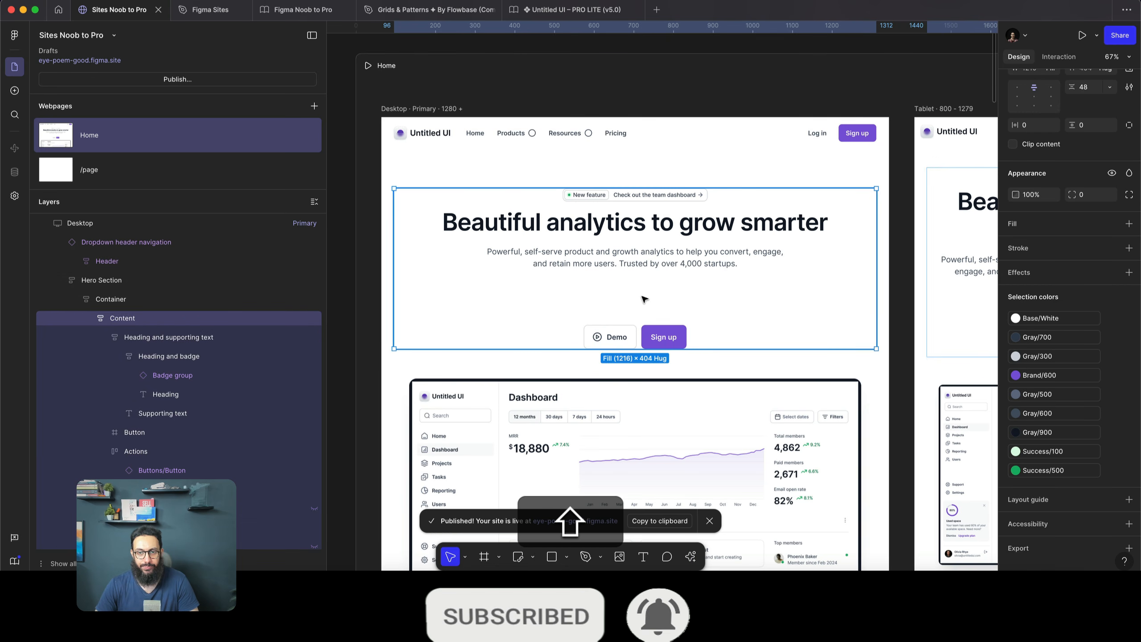
pyautogui.doubleClick(644, 299)
pyautogui.press('shift+super+x')
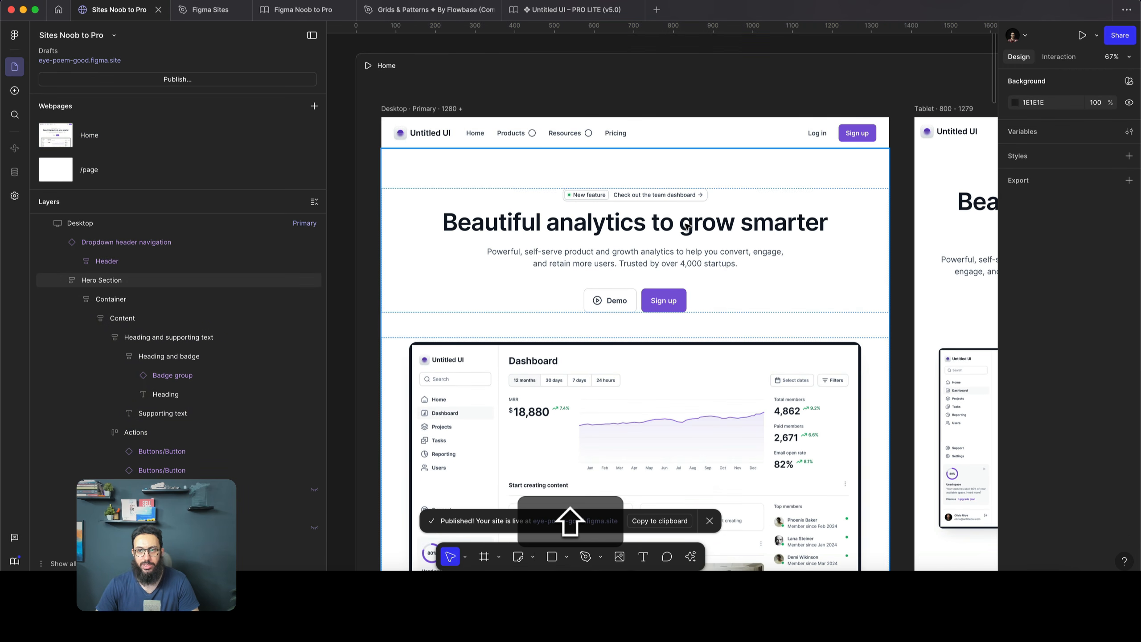
# Examine the header navigation's click interaction and its available action types, and close the interaction settings
pyautogui.scroll(1, 653, 262)
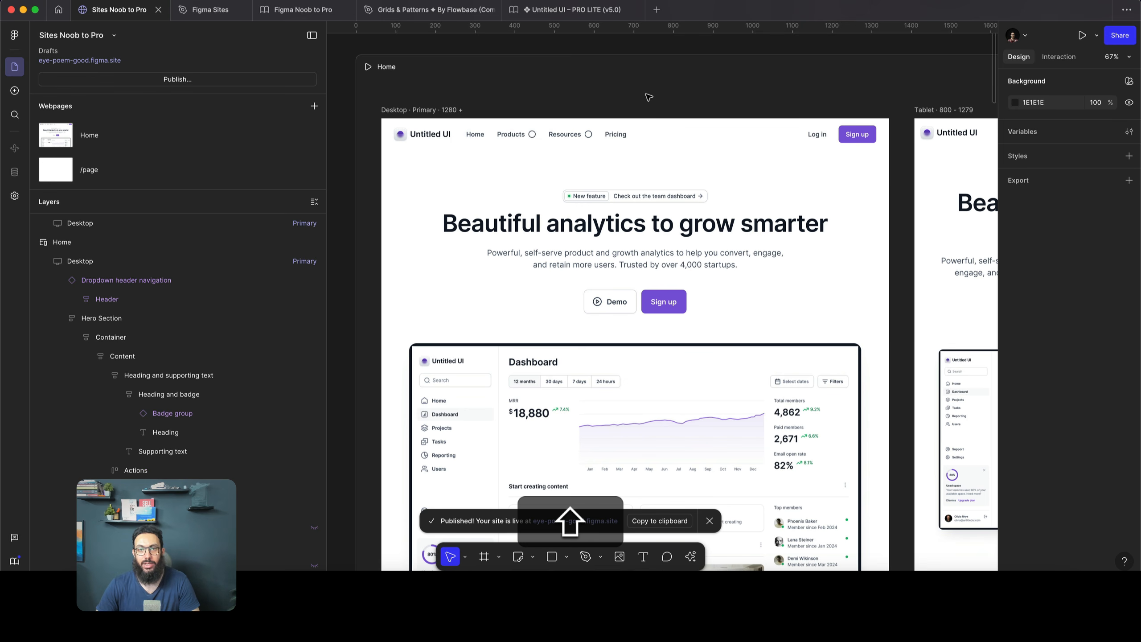
pyautogui.doubleClick(622, 227)
pyautogui.click(709, 136)
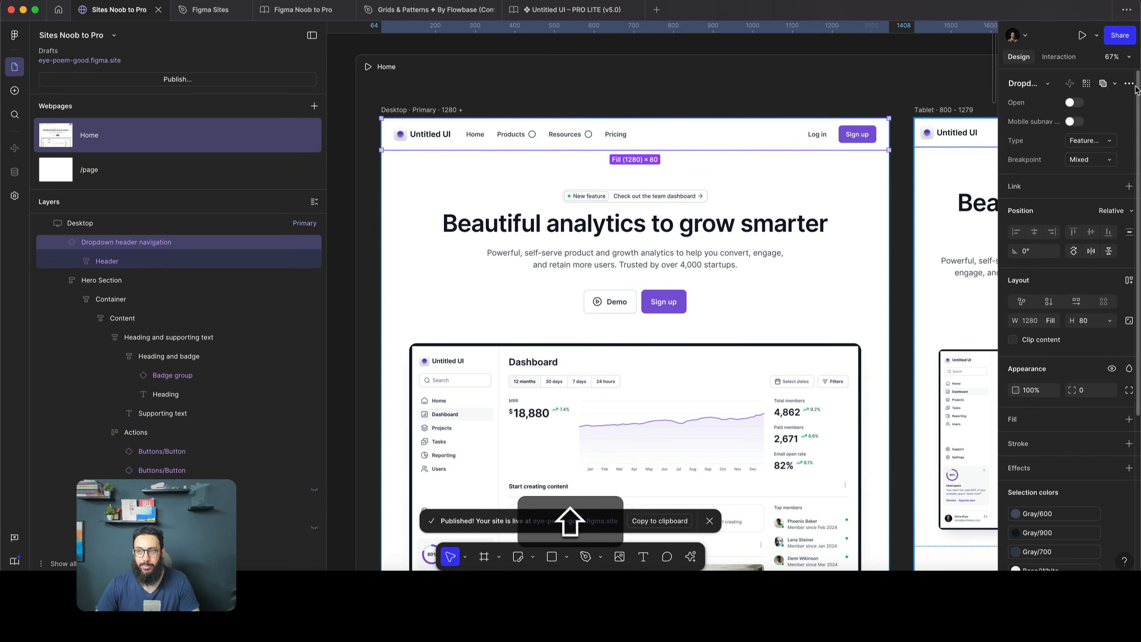
pyautogui.click(1059, 56)
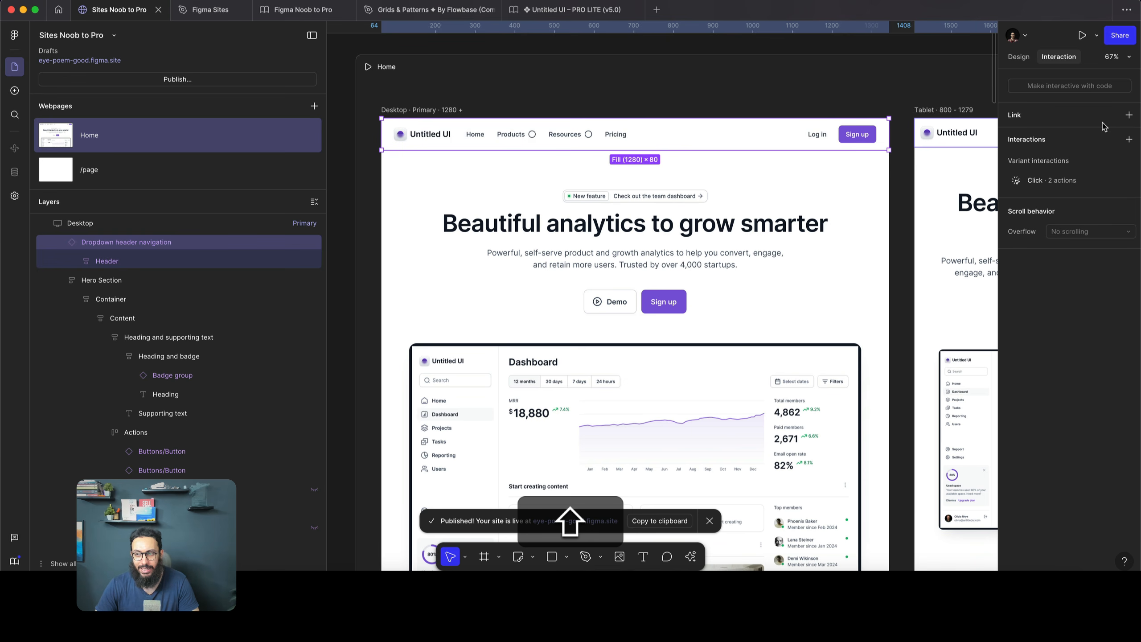
pyautogui.press('super+shift+z')
pyautogui.click(1036, 181)
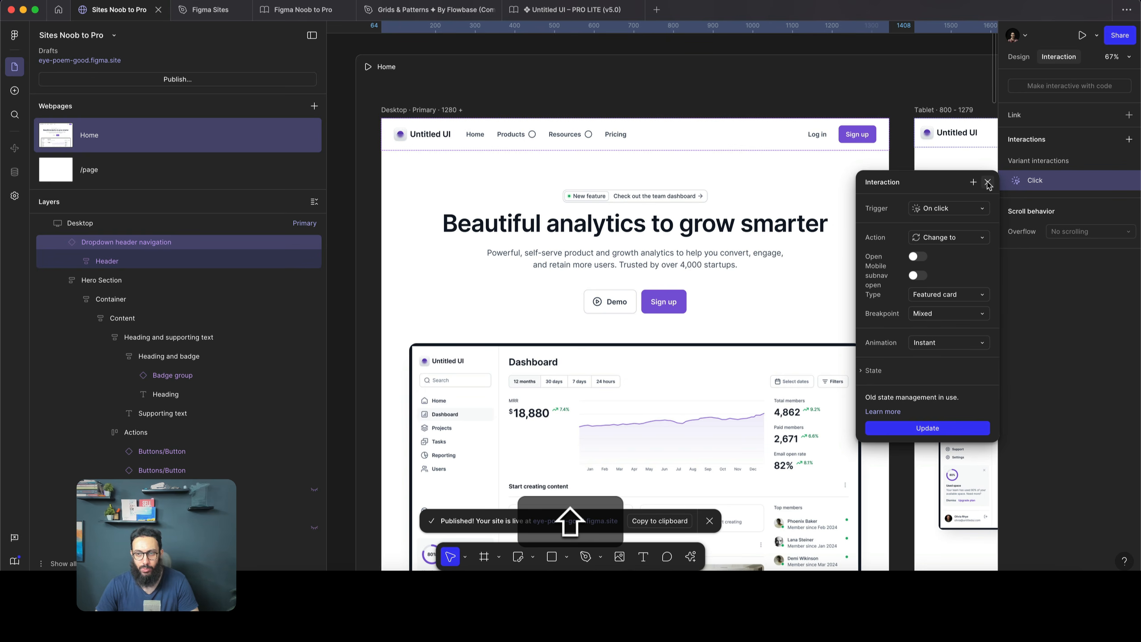
pyautogui.click(937, 242)
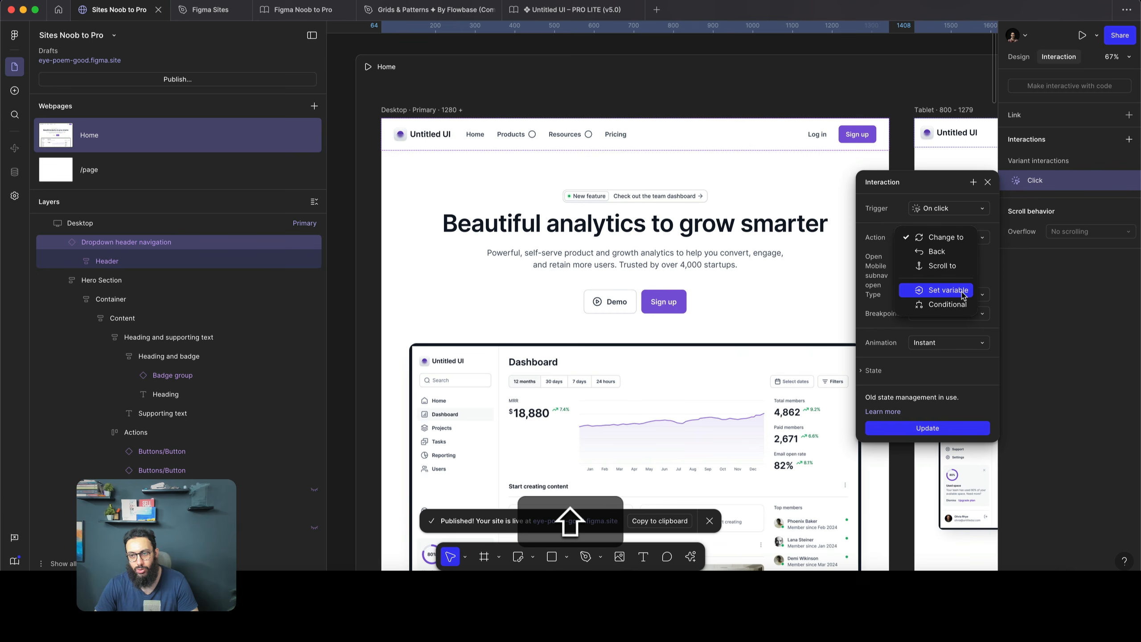
pyautogui.press('Escape')
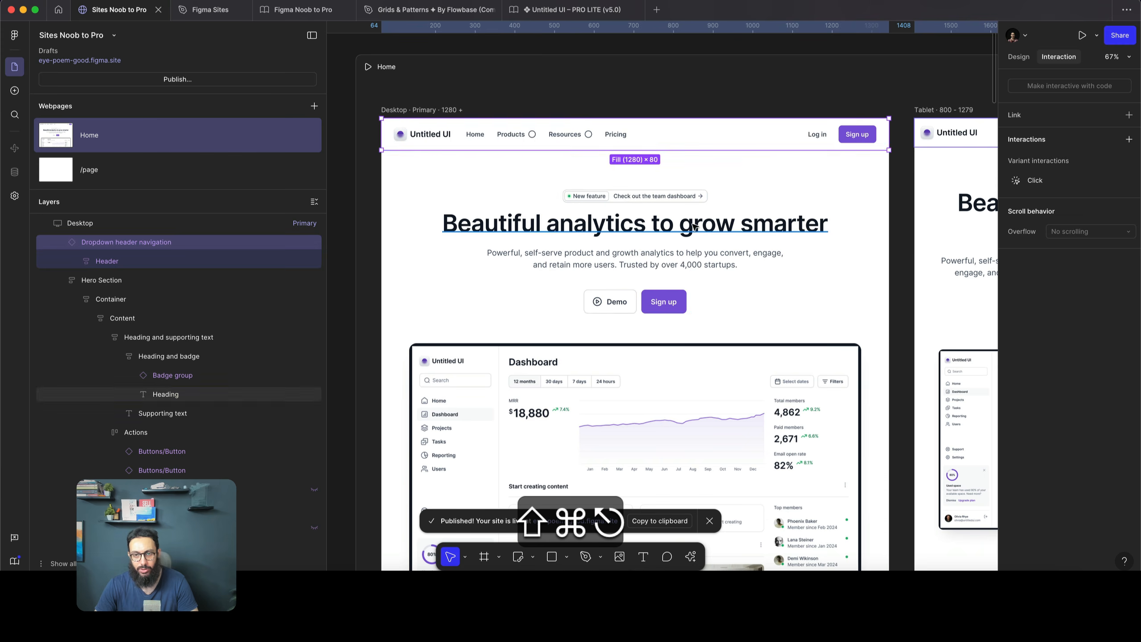
# Link the Desktop hero heading to the /page webpage
pyautogui.keyDown('super'); pyautogui.click(687, 226); pyautogui.keyUp('super')
pyautogui.click(1129, 115)
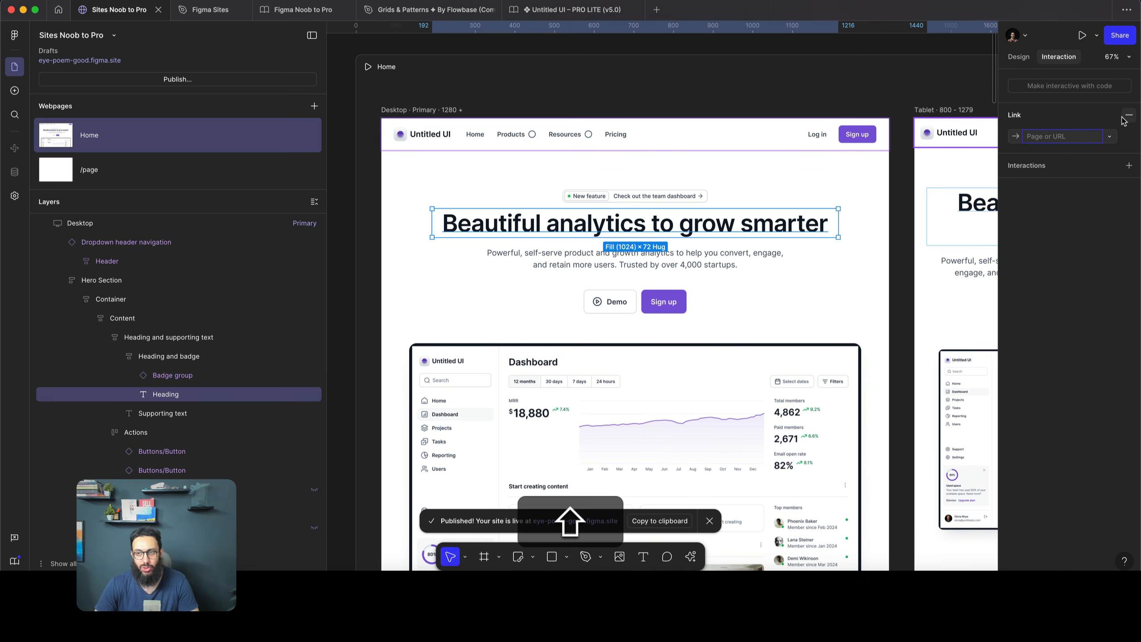
pyautogui.click(1109, 136)
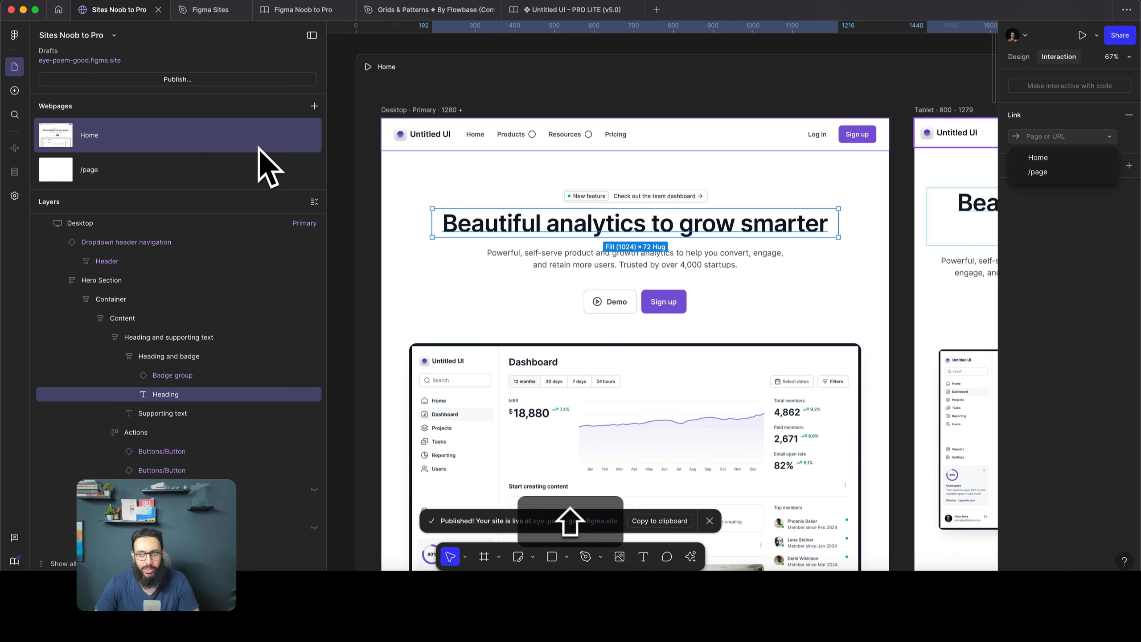
pyautogui.click(1107, 173)
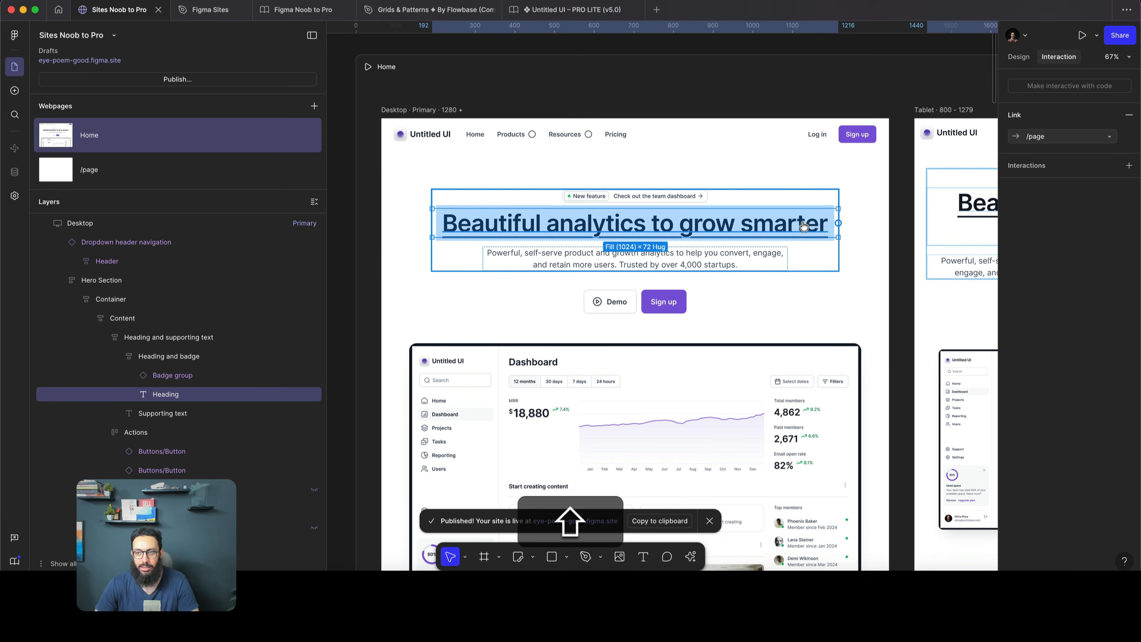
pyautogui.press('super+shift+z')
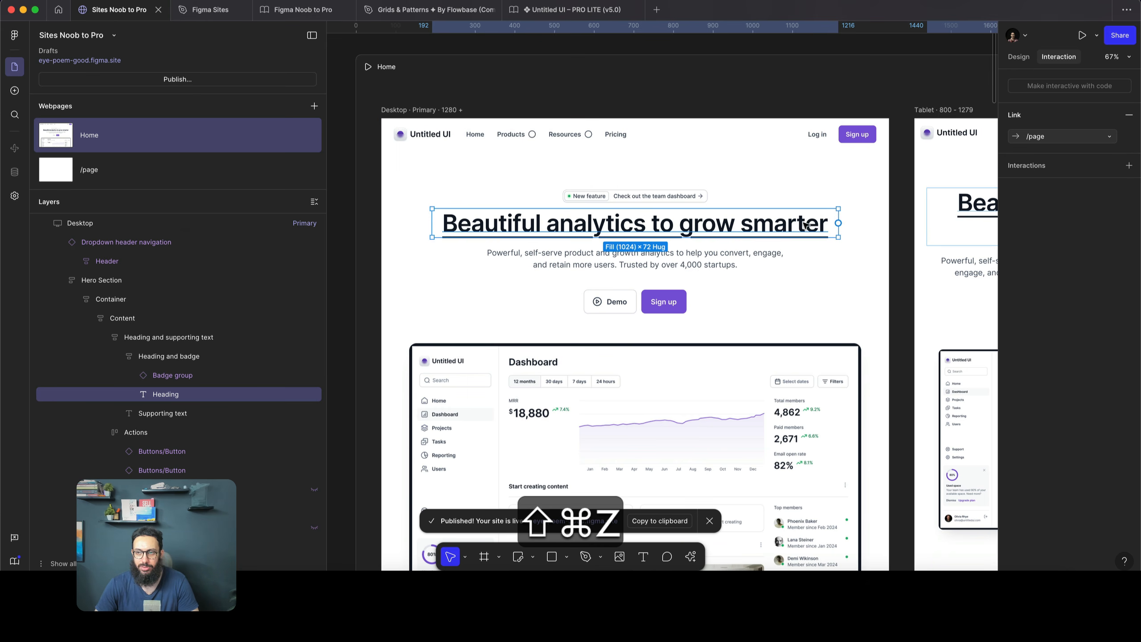
# Remove the page link from the hero heading and clear its underline
pyautogui.click(1130, 115)
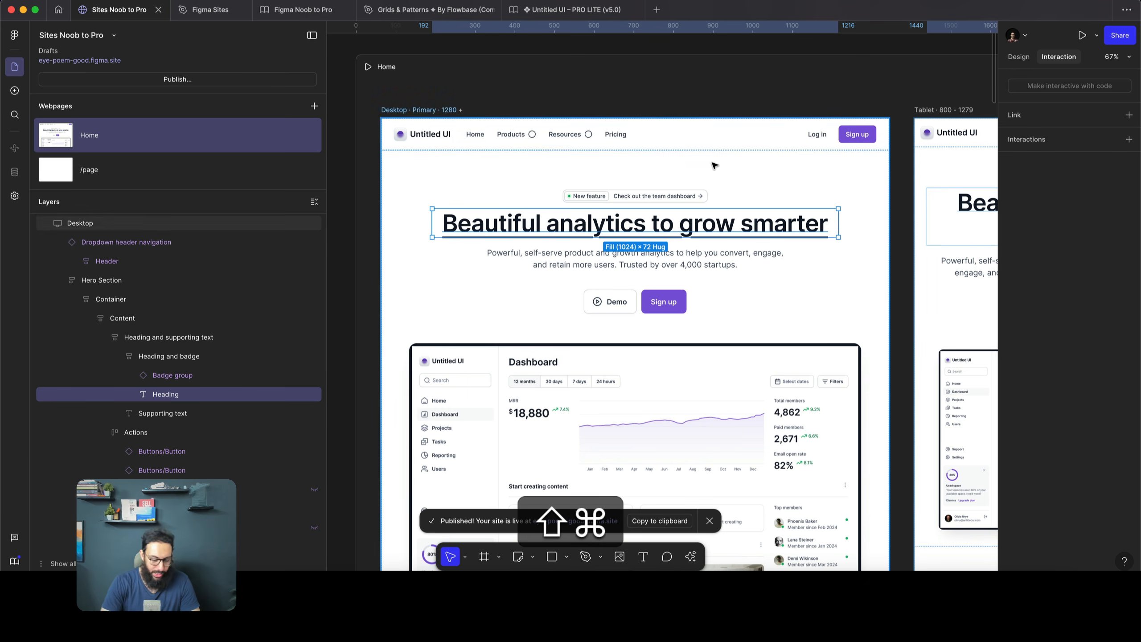
pyautogui.press('super+shift+u')
pyautogui.press('super+shift+u')
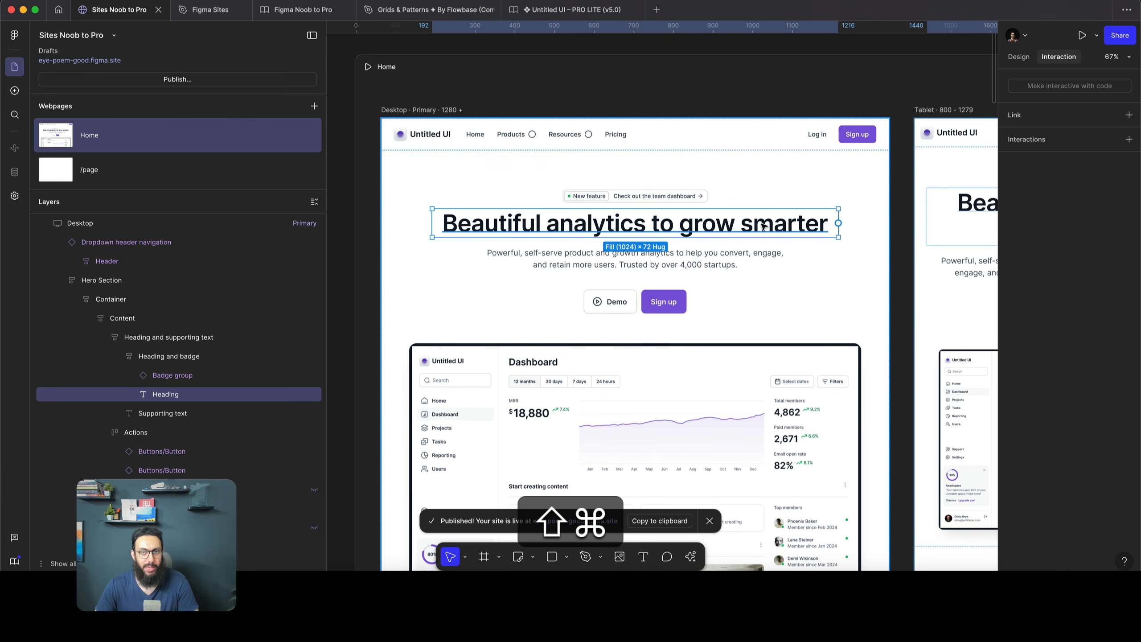
pyautogui.press('shift')
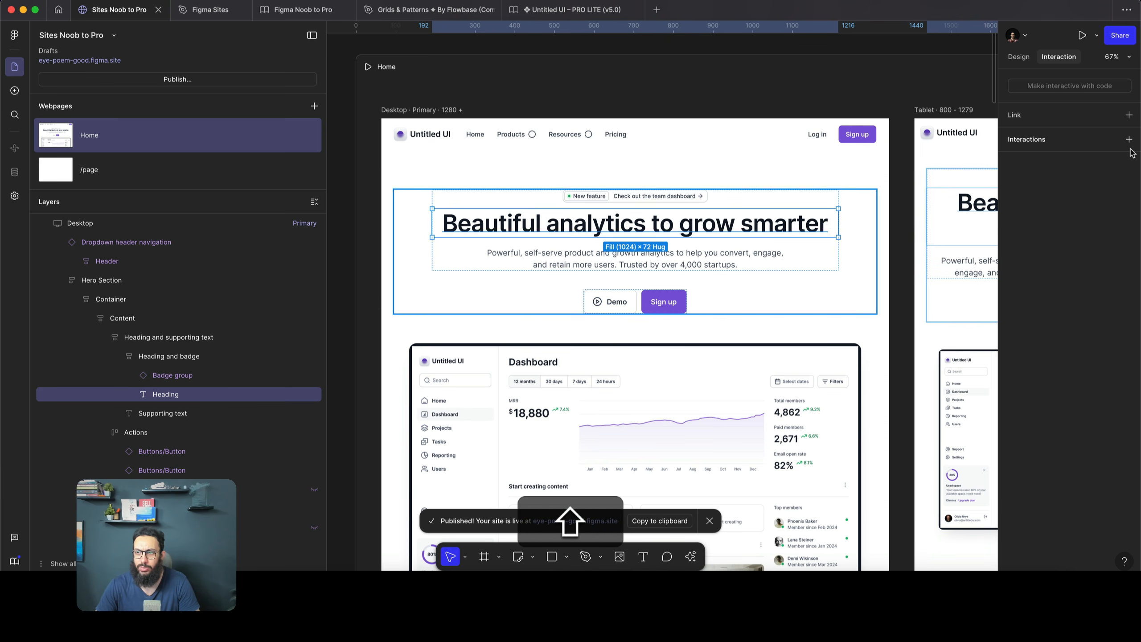
# Look over the interaction types available for the hero Content frame, including the Play effects, and select the hero's Sign up button
pyautogui.keyDown('shift'); pyautogui.click(856, 222); pyautogui.keyUp('shift')
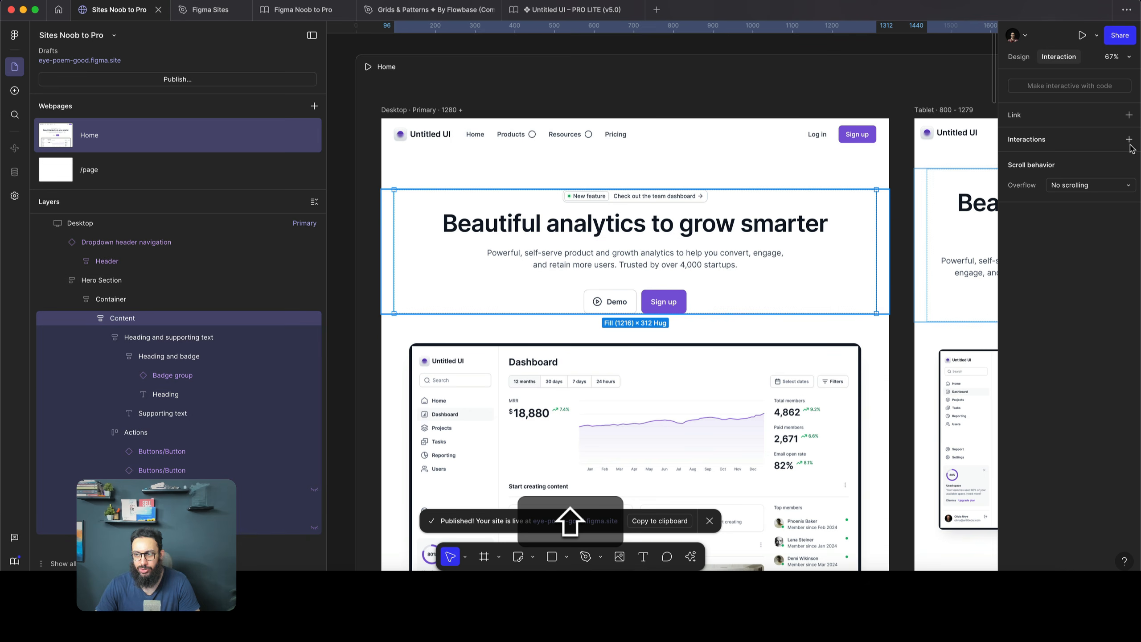
pyautogui.click(1128, 141)
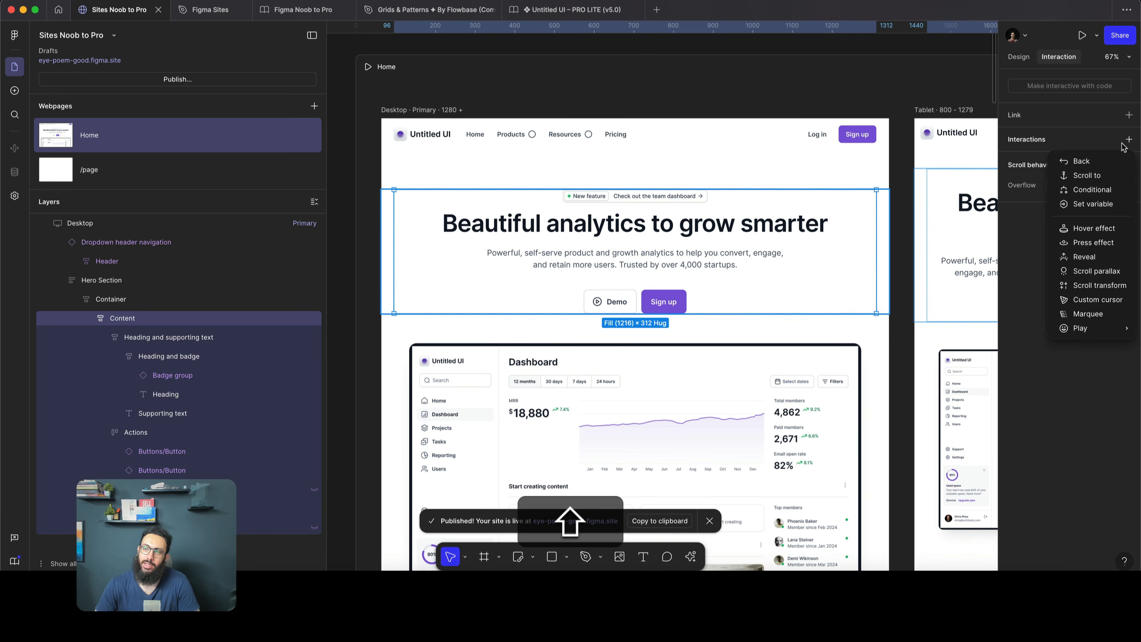
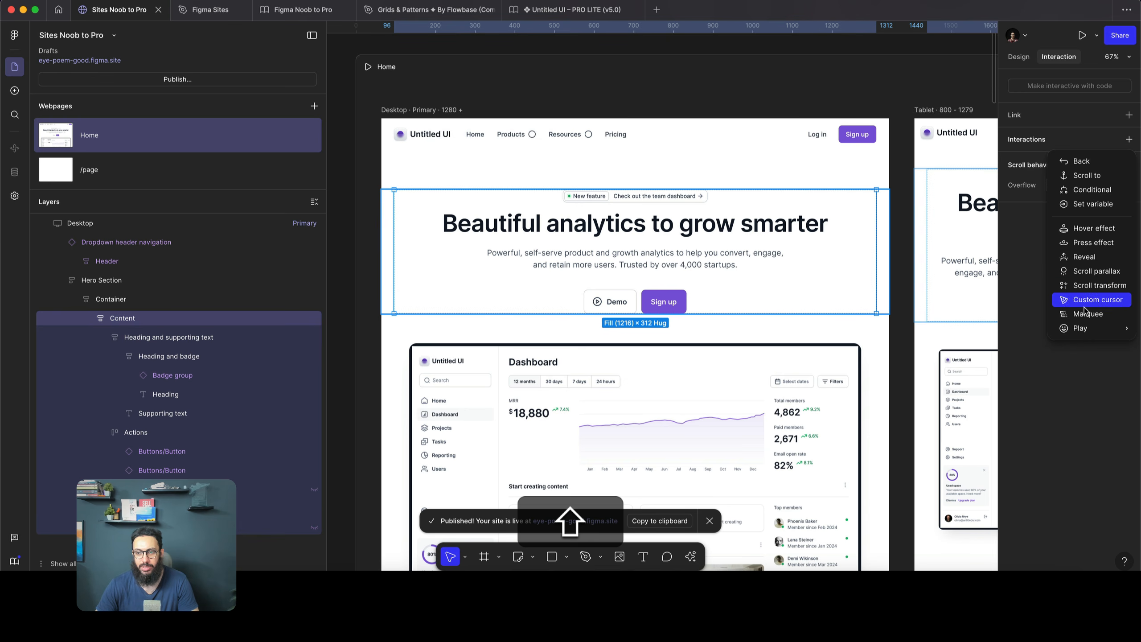
pyautogui.moveTo(1085, 330)
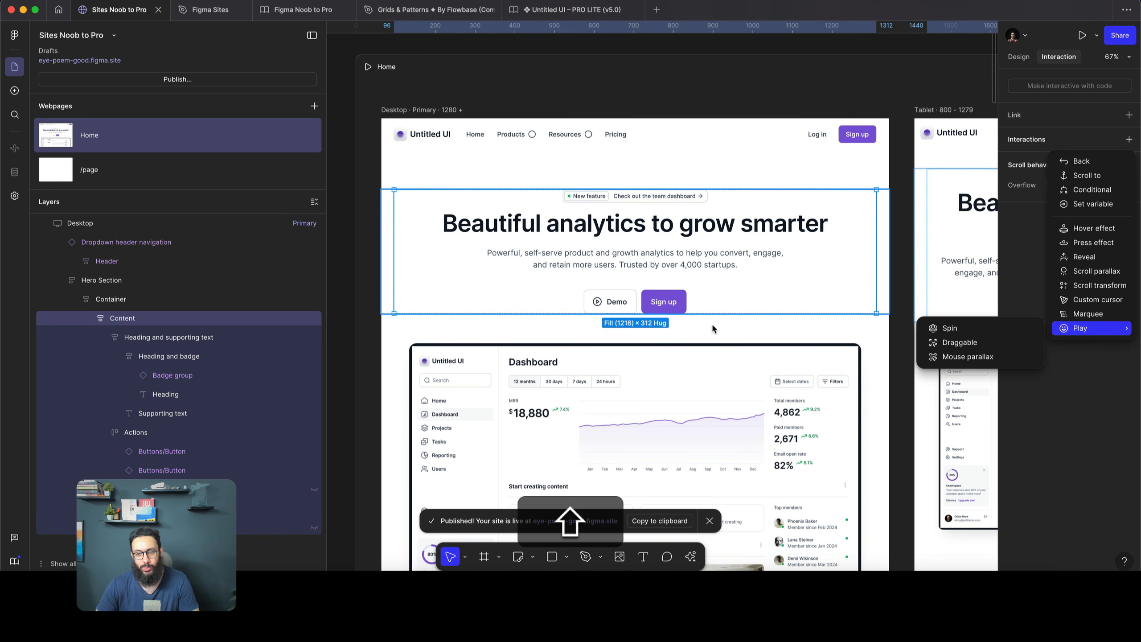
pyautogui.click(672, 310)
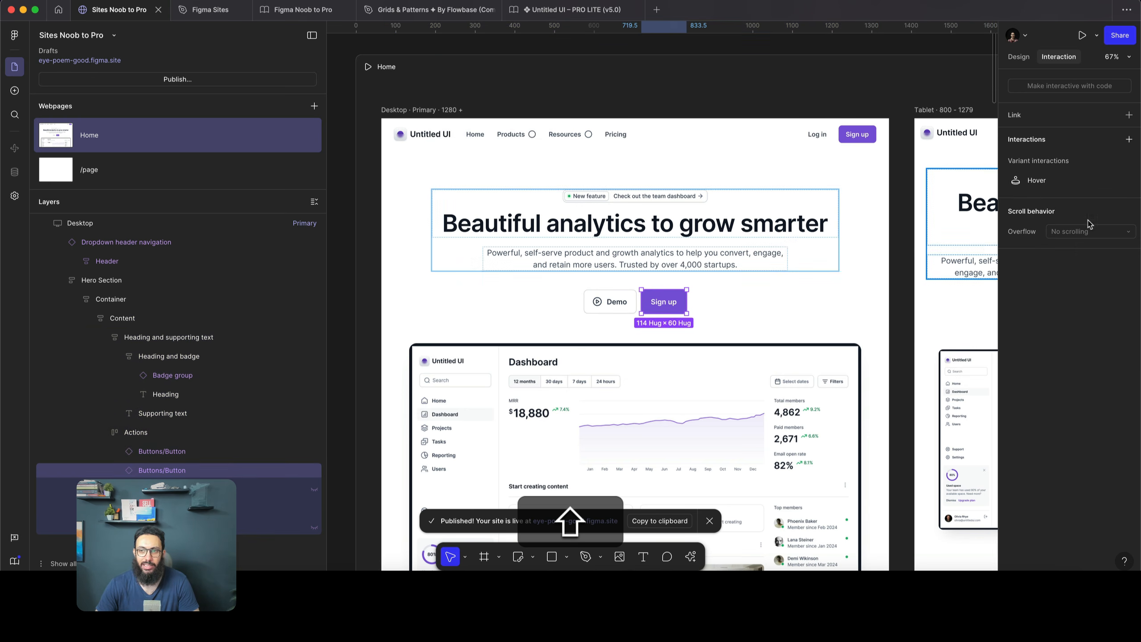
# Add a Hover effect to the hero's Sign up button with a scale of 1.2x and a rotation of 8°
pyautogui.click(1129, 141)
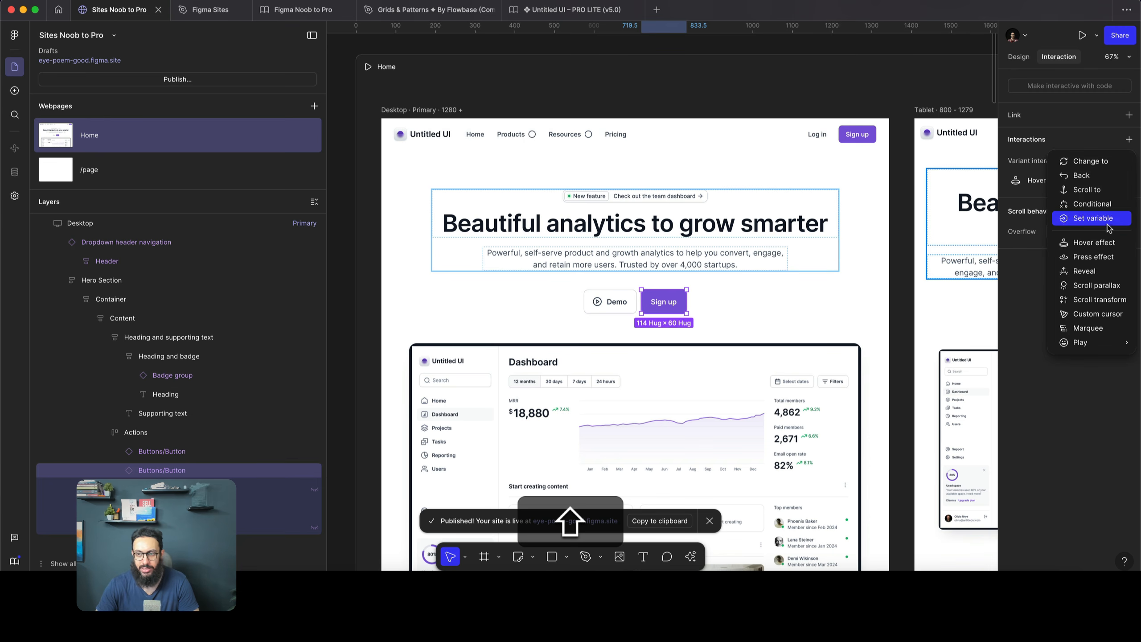
pyautogui.click(1098, 245)
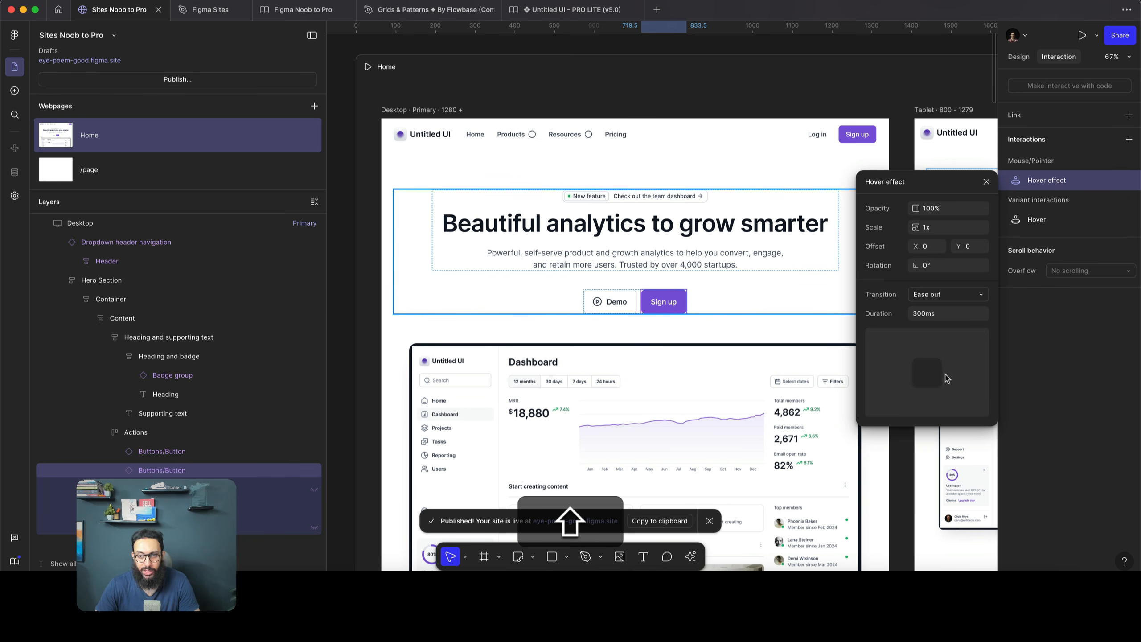
pyautogui.write('1.2')
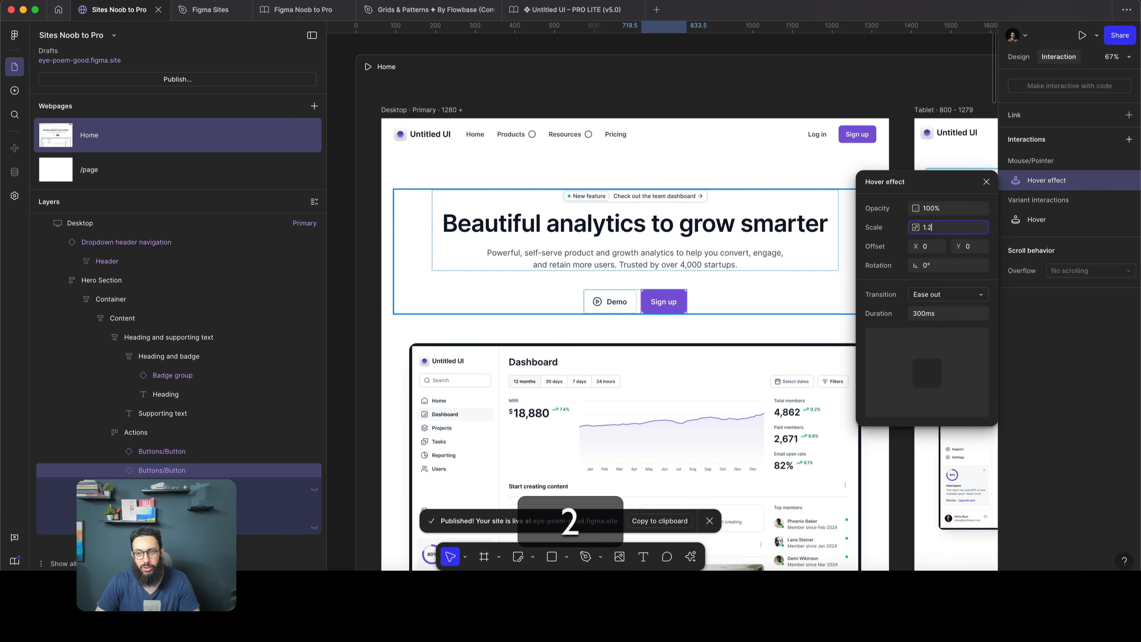
pyautogui.press('Return')
pyautogui.click(937, 266)
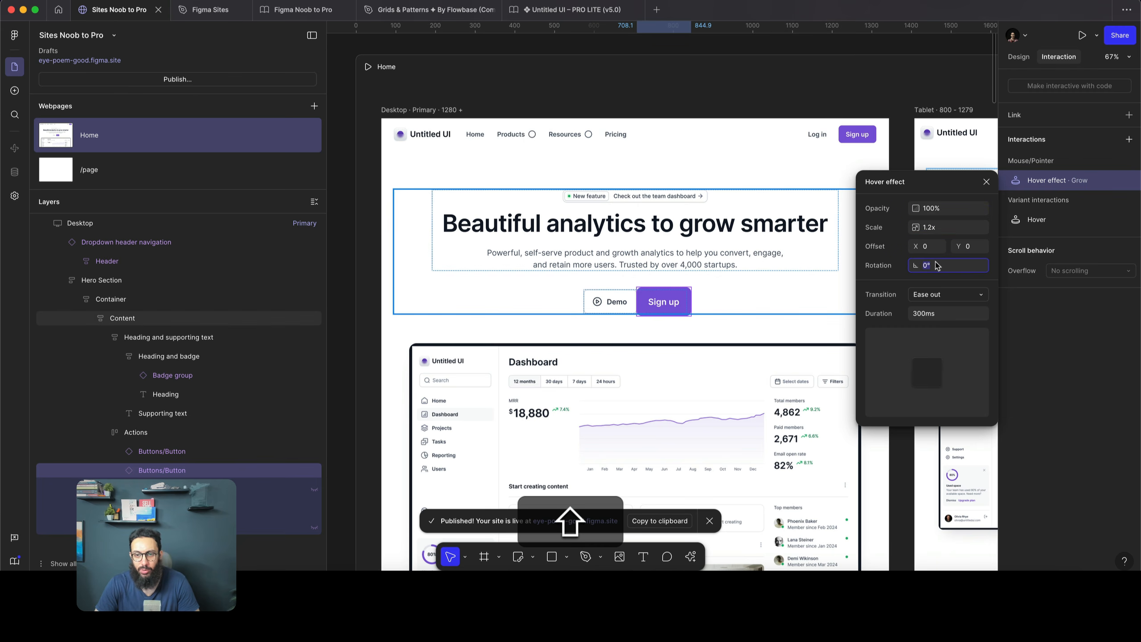
pyautogui.hotkey('shift', 'Up')
pyautogui.hotkey('shift', 'Up')
pyautogui.hotkey('shift', 'Down')
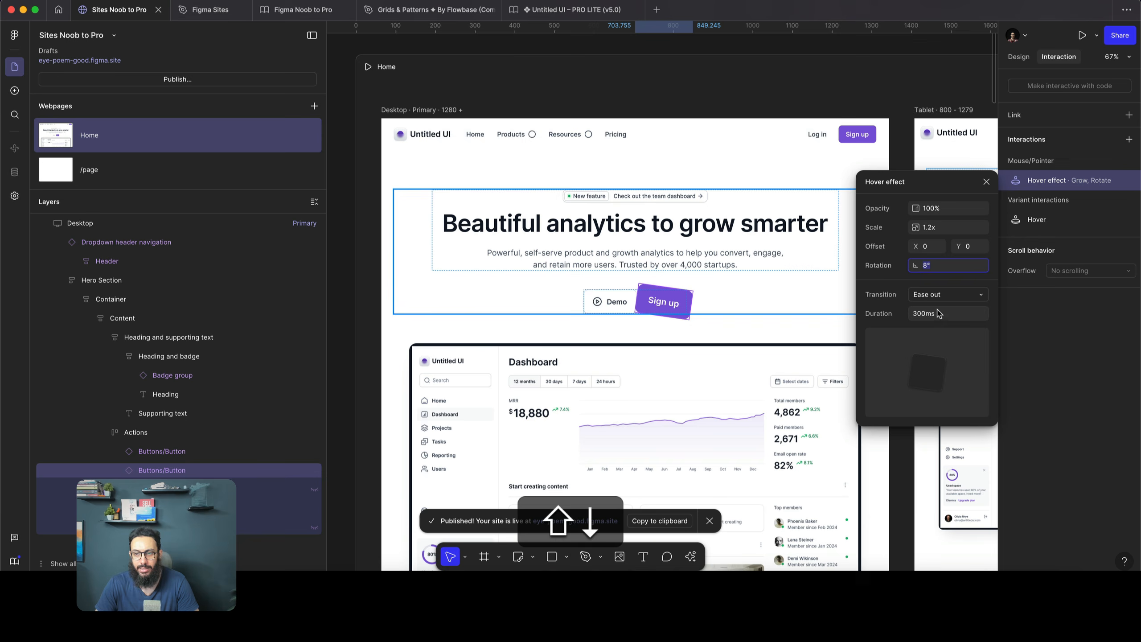
# Open the preview of the Home page and return to the editor
pyautogui.click(1081, 35)
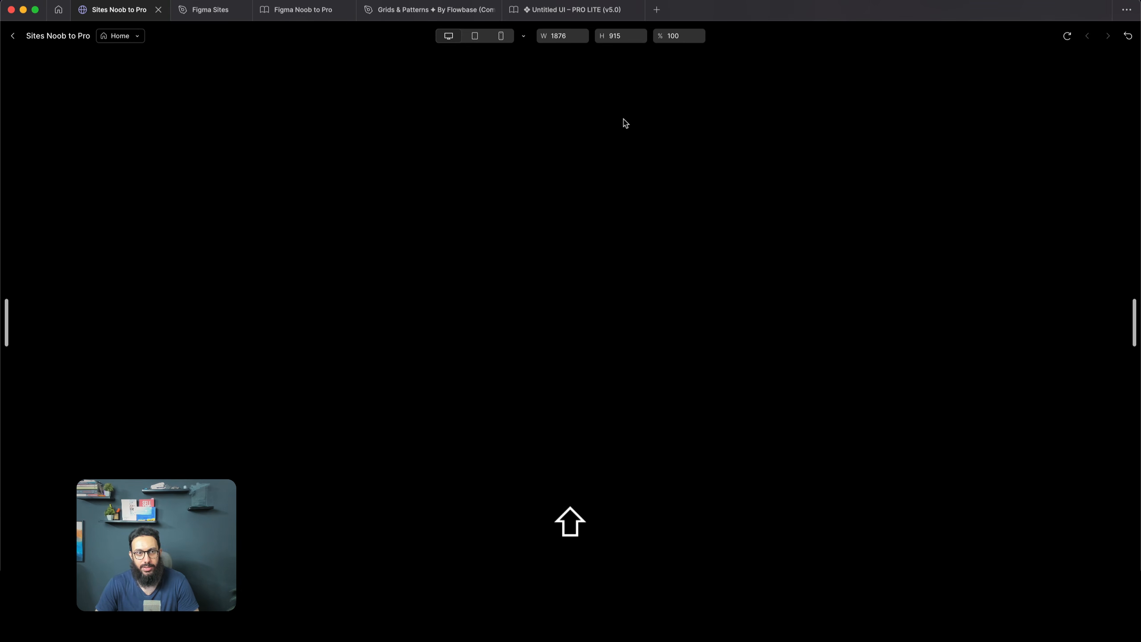
pyautogui.hotkey('shift', 'Escape')
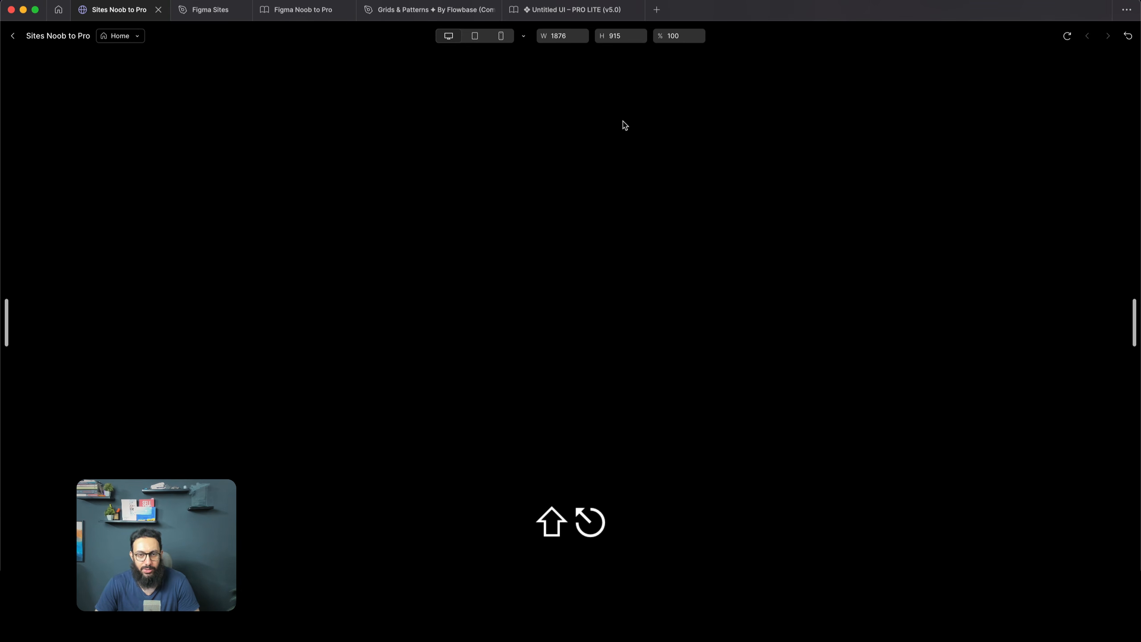
pyautogui.click(15, 38)
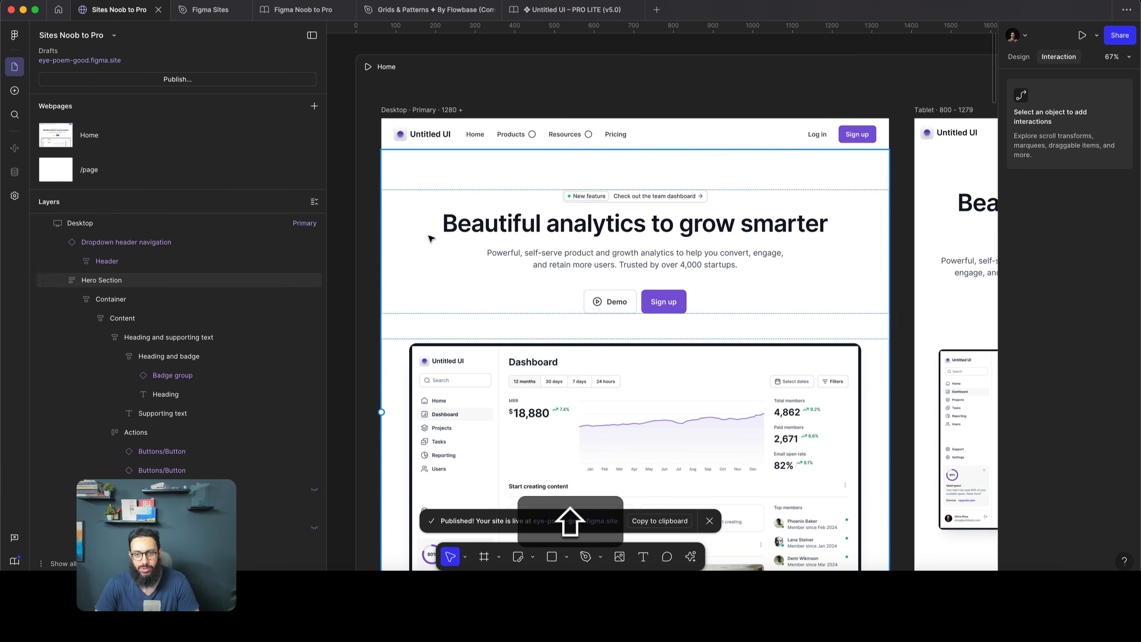
# Add an in-view Reveal interaction to the hero Container with a Slide in bottom enter effect, and review its enter settings
pyautogui.click(430, 238)
pyautogui.click(430, 238)
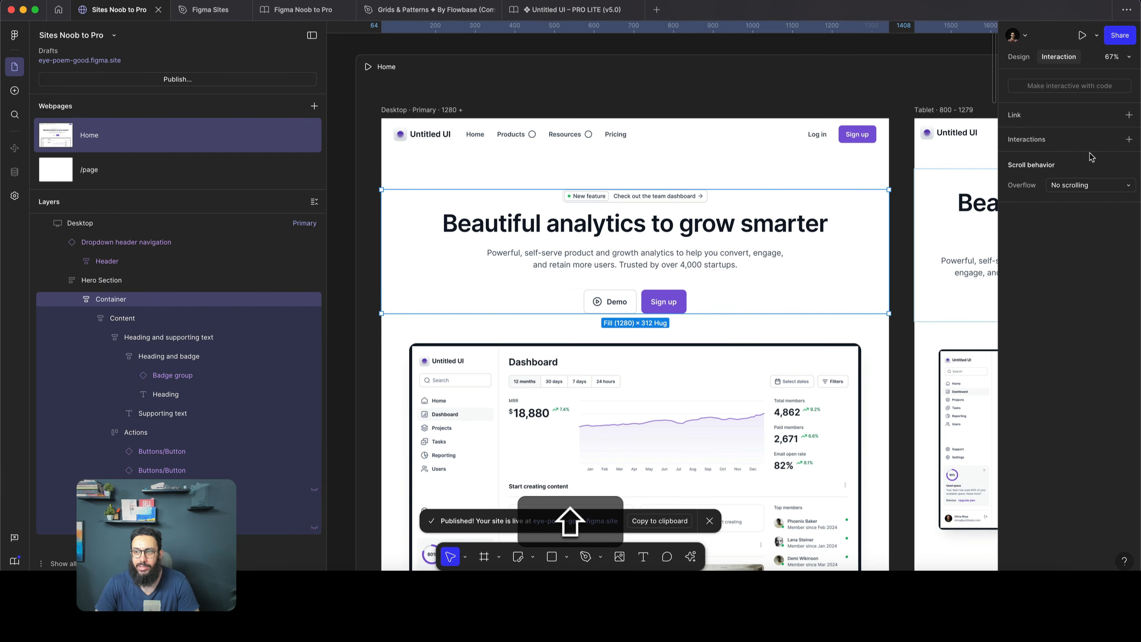
pyautogui.scroll(-2, 873, 275)
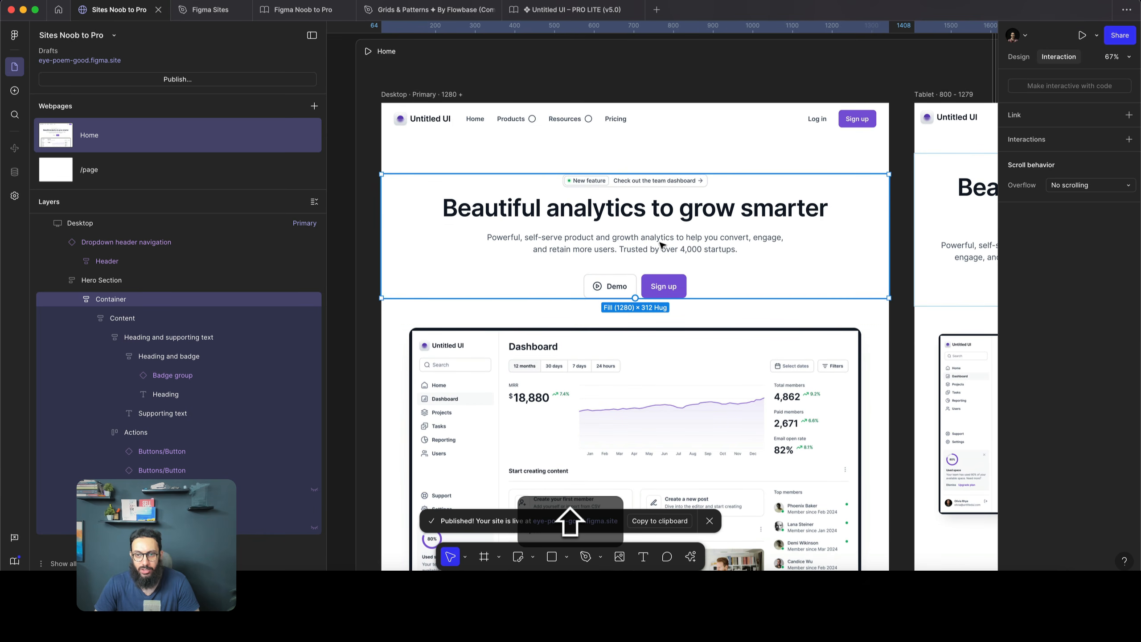
pyautogui.click(1130, 140)
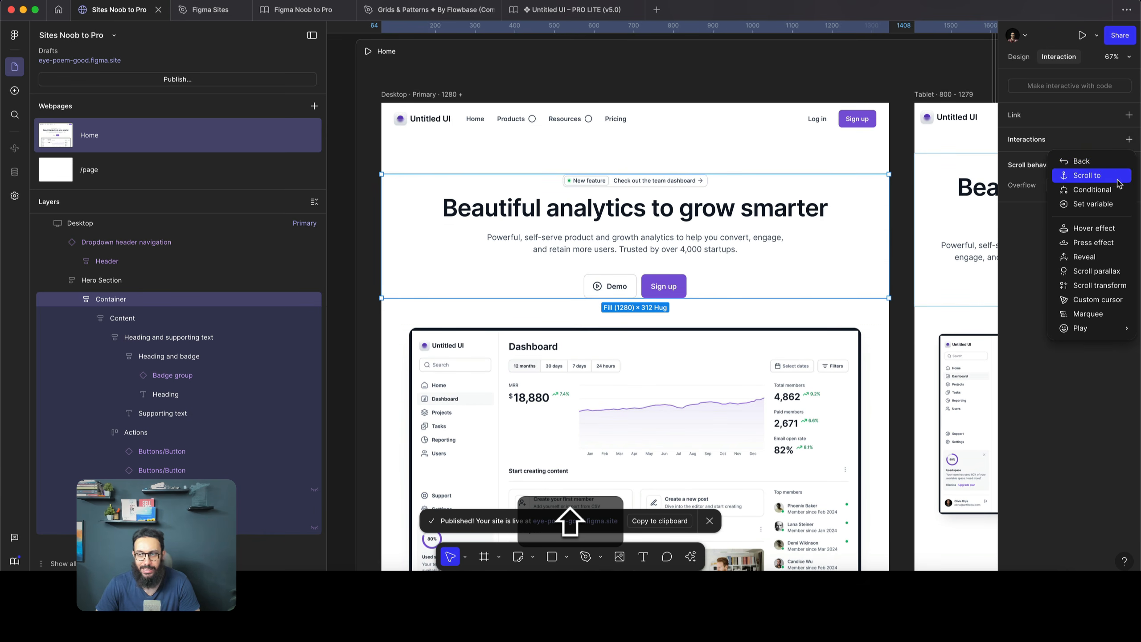
pyautogui.click(1084, 257)
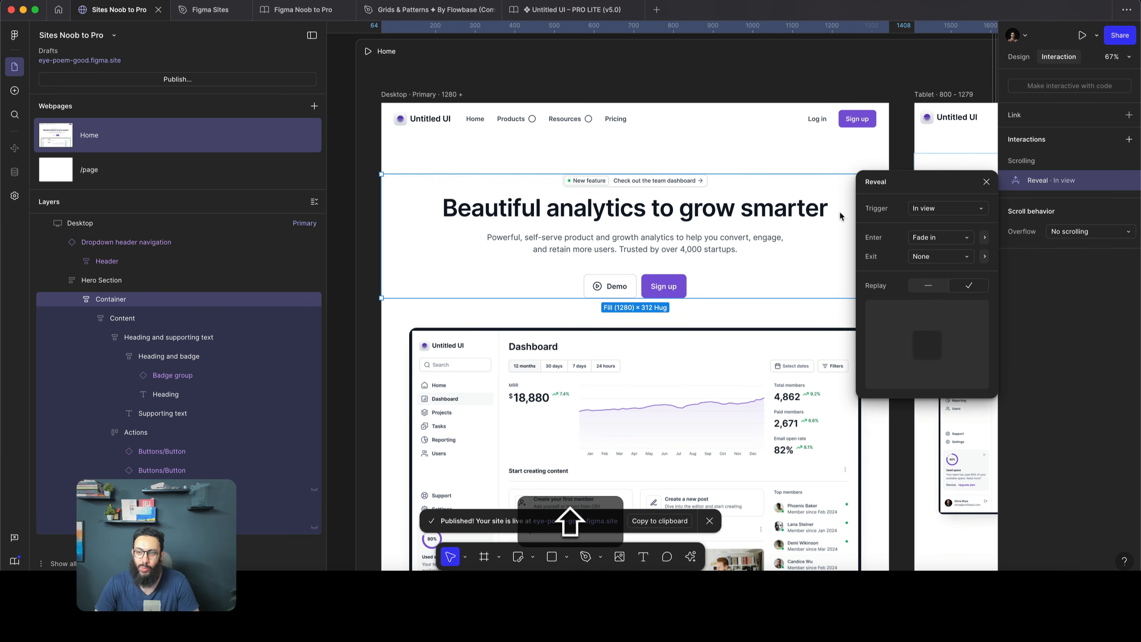
pyautogui.click(942, 242)
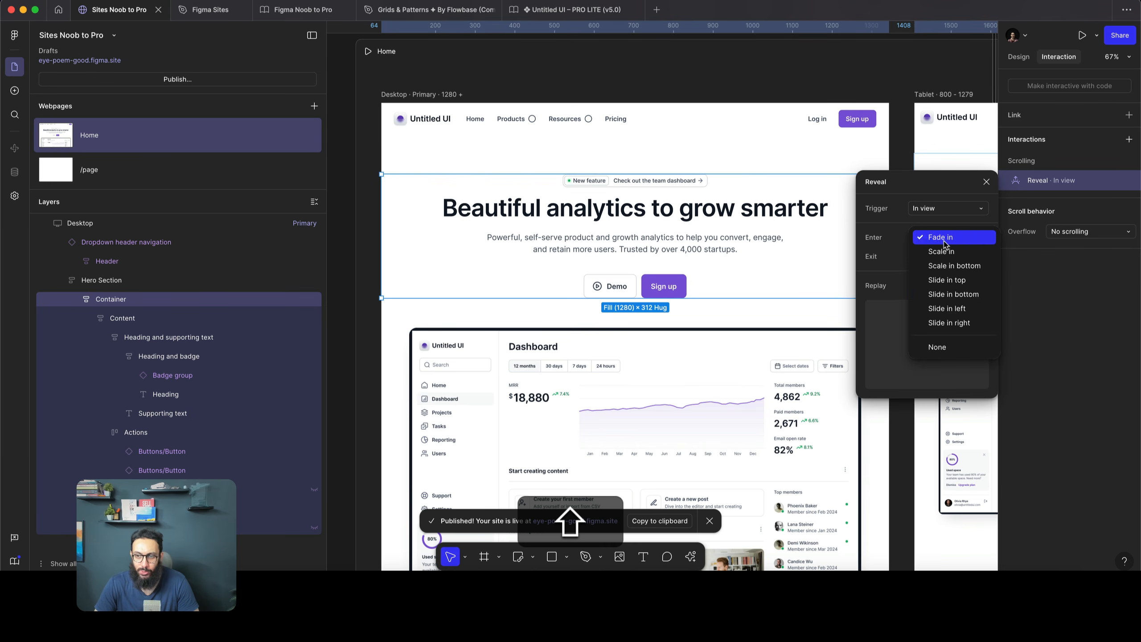
pyautogui.click(967, 300)
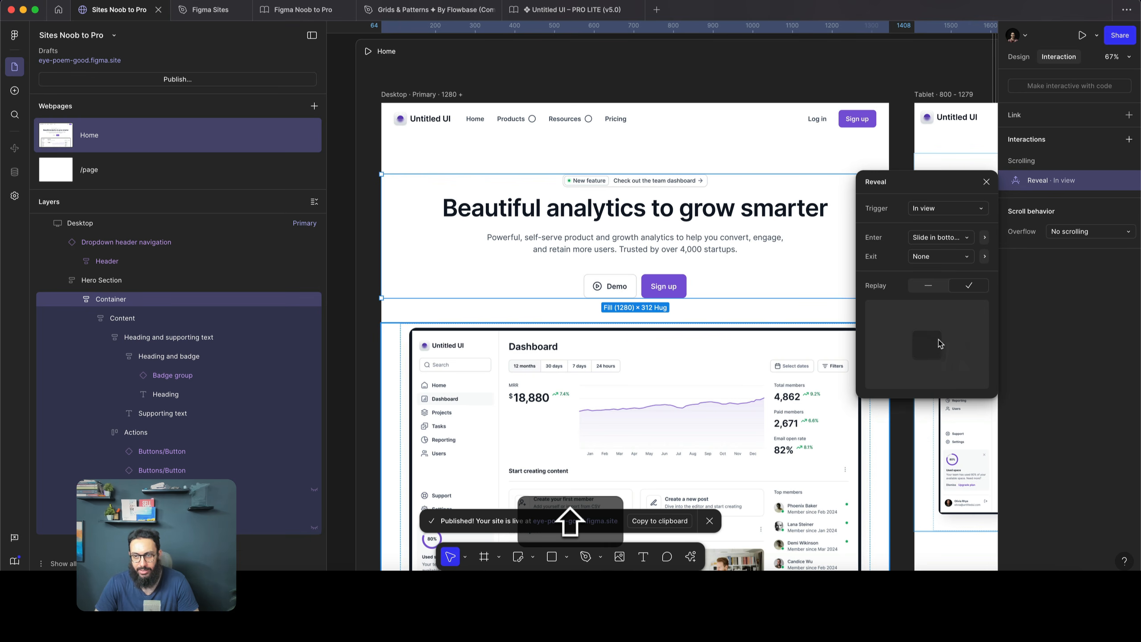
pyautogui.click(984, 238)
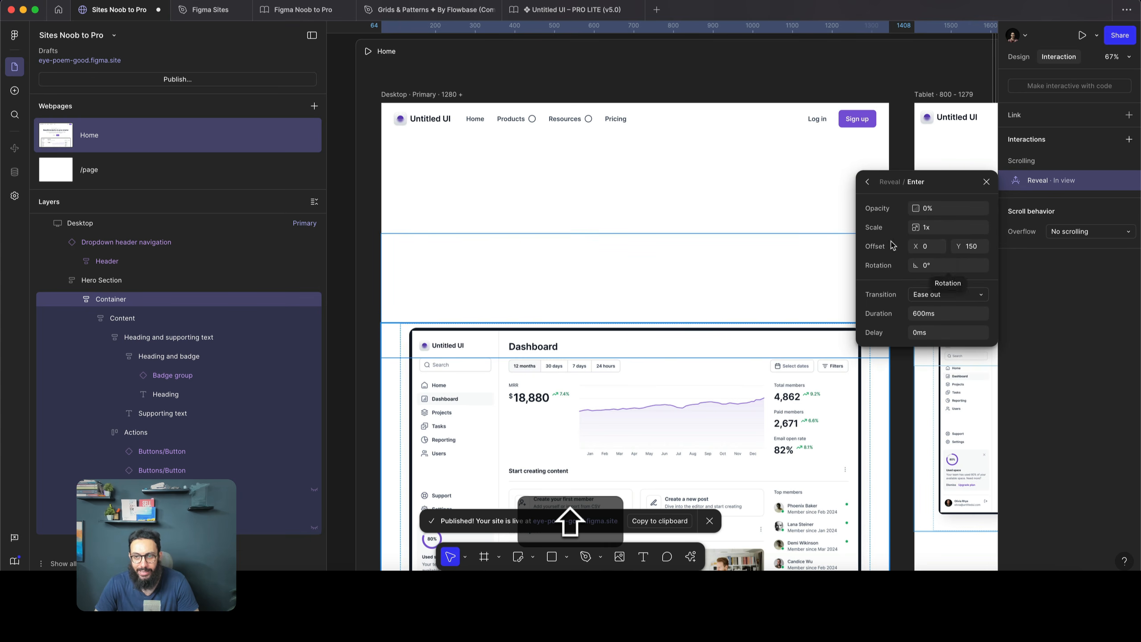
pyautogui.click(867, 182)
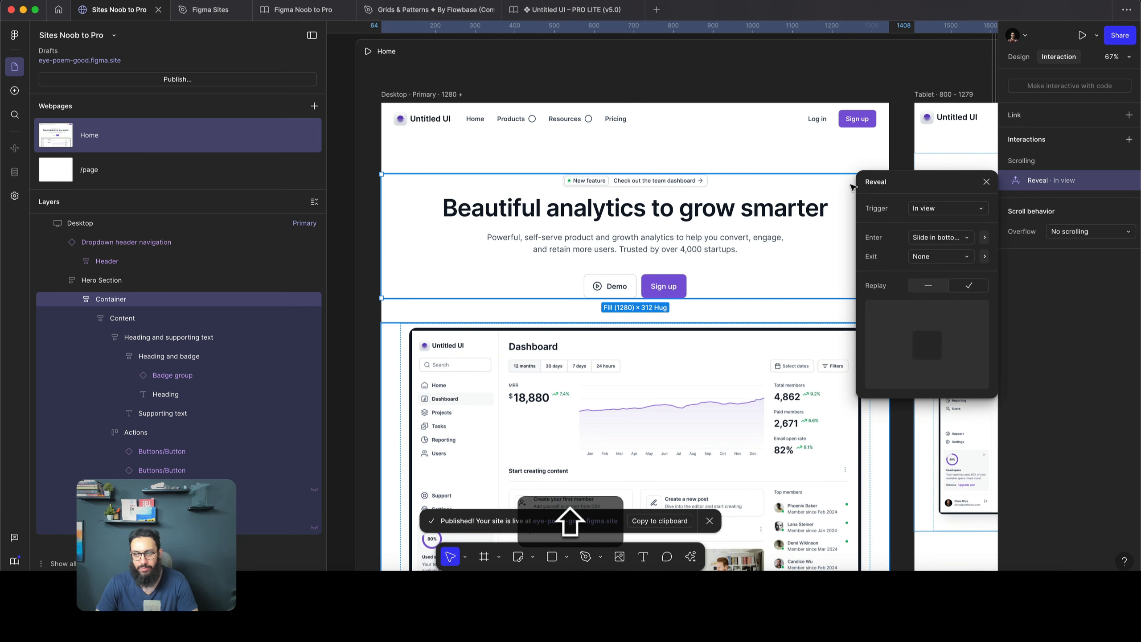
pyautogui.click(986, 181)
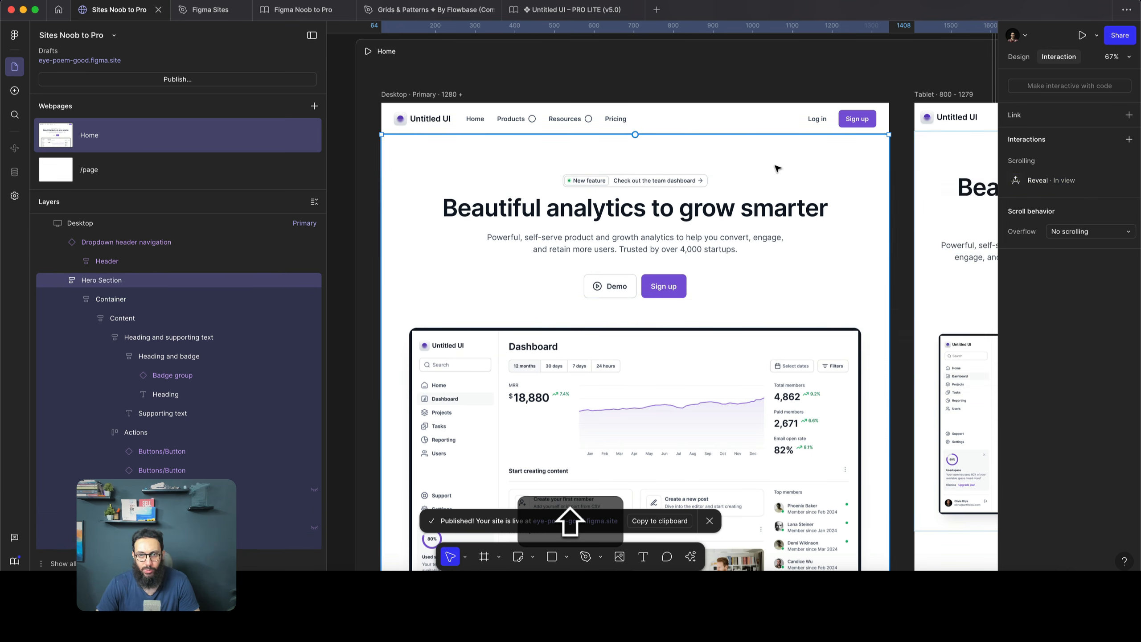
pyautogui.click(731, 113)
pyautogui.scroll(-3, 726, 136)
pyautogui.click(724, 158)
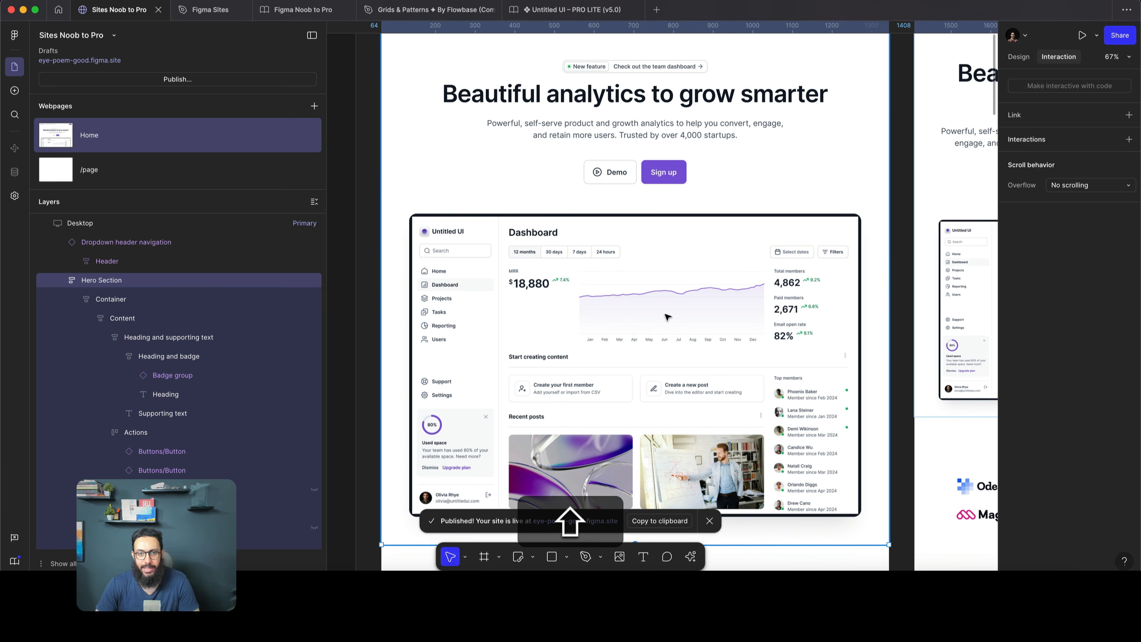
pyautogui.scroll(-5, 675, 315)
pyautogui.click(657, 396)
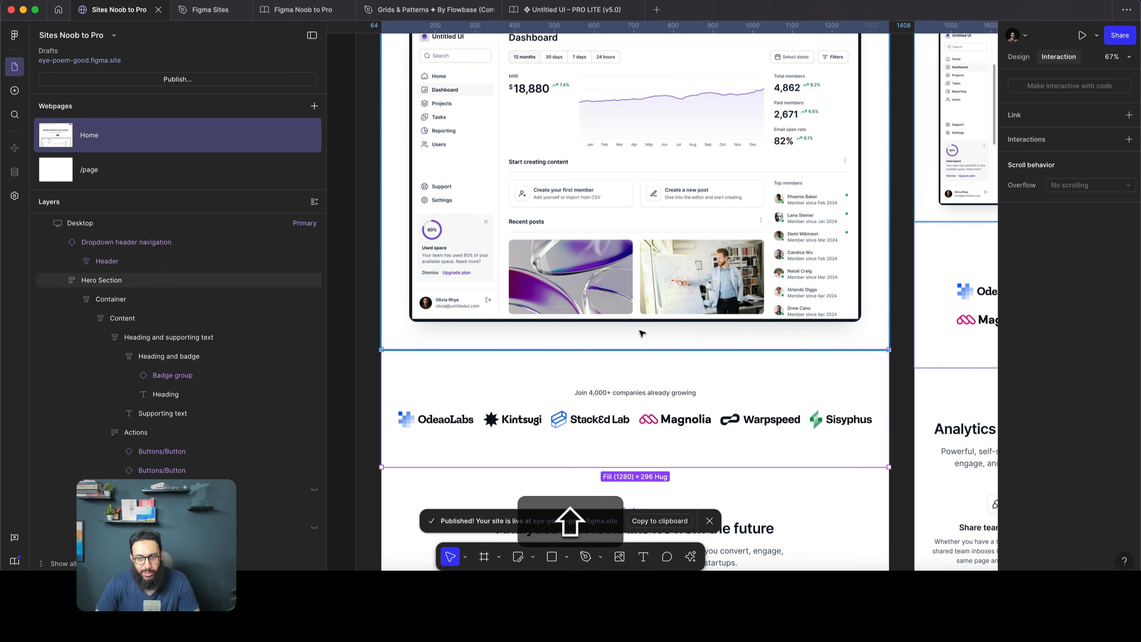
pyautogui.scroll(5, 636, 283)
# Add a Scroll transform to the frame holding the Desktop hero's dashboard mockup, triggered by Other layer in view
pyautogui.click(634, 282)
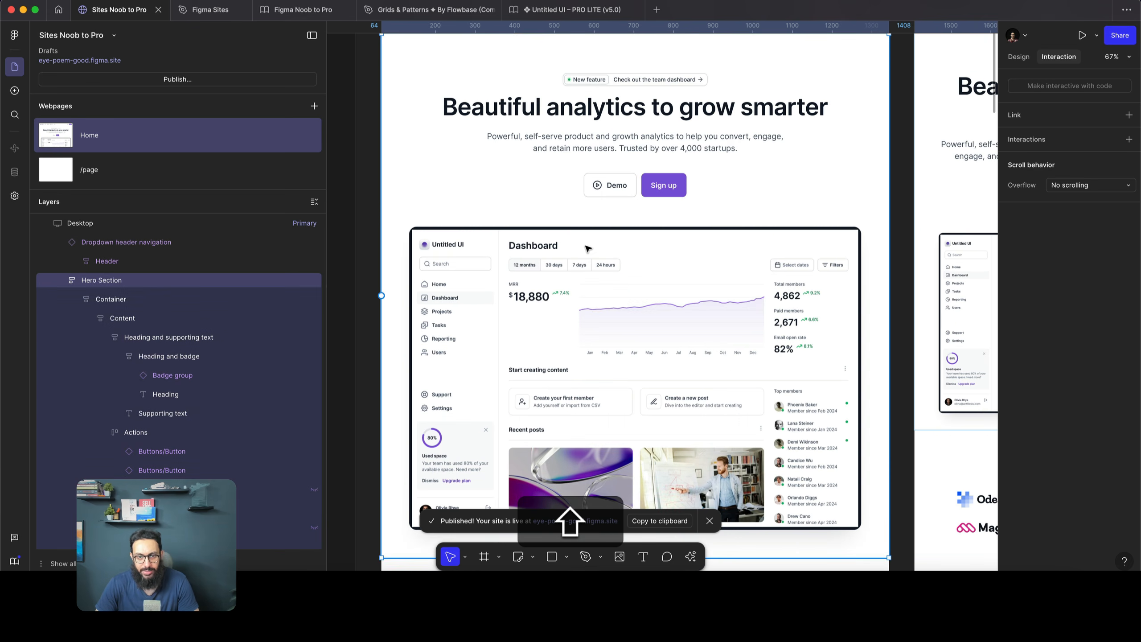
pyautogui.doubleClick(587, 248)
pyautogui.scroll(-5, 587, 249)
pyautogui.scroll(5, 556, 369)
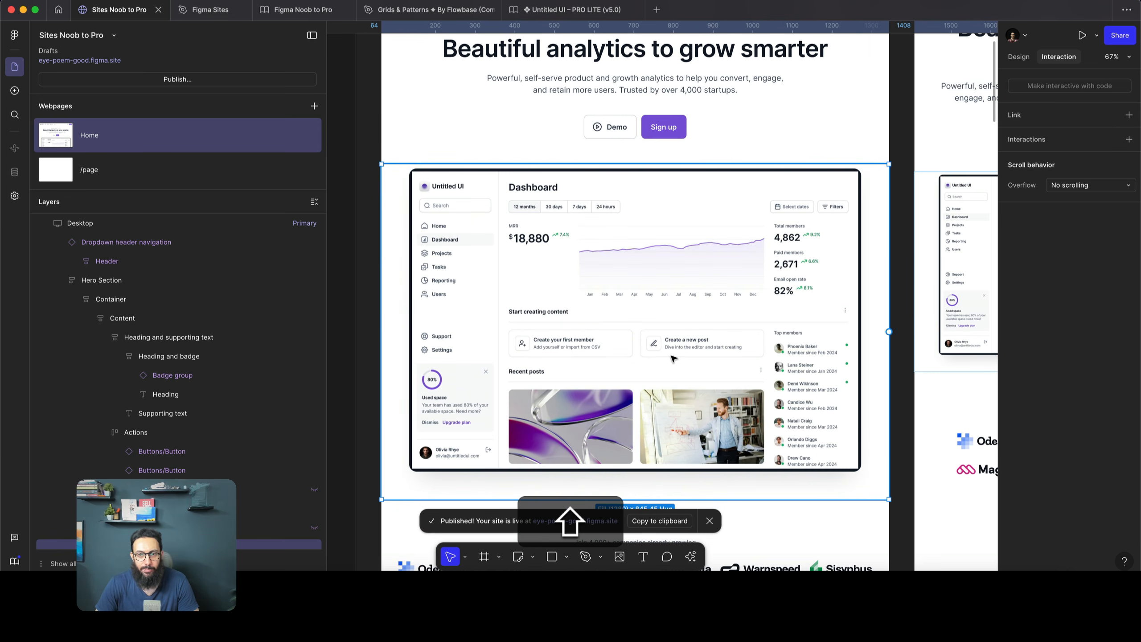
pyautogui.scroll(-2, 676, 227)
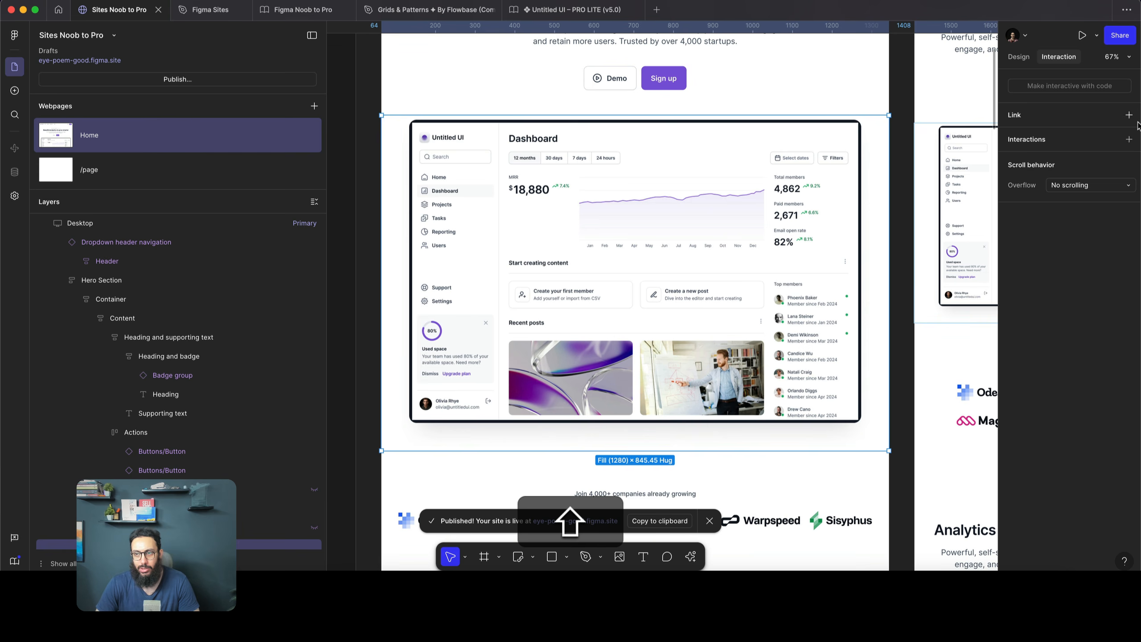
pyautogui.click(1132, 139)
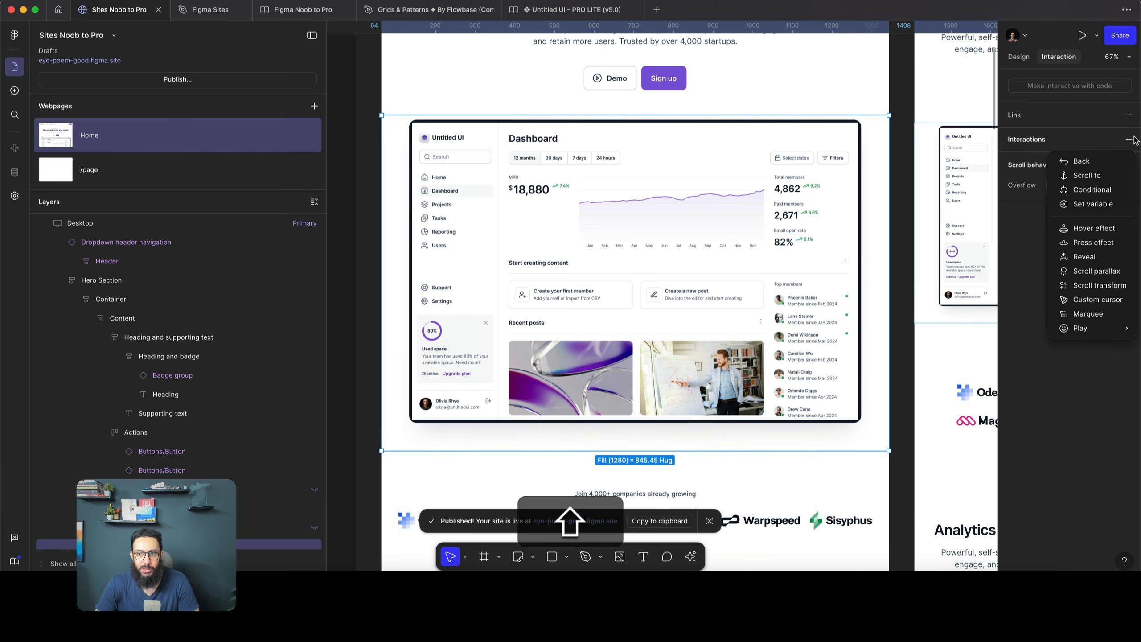
pyautogui.click(1109, 283)
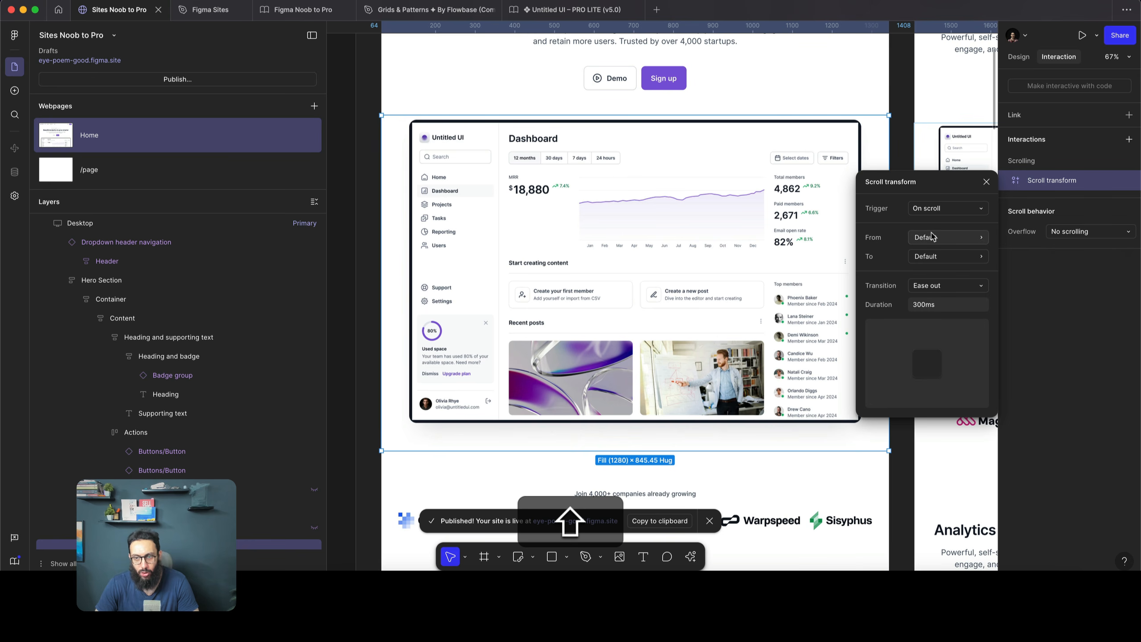
pyautogui.click(943, 208)
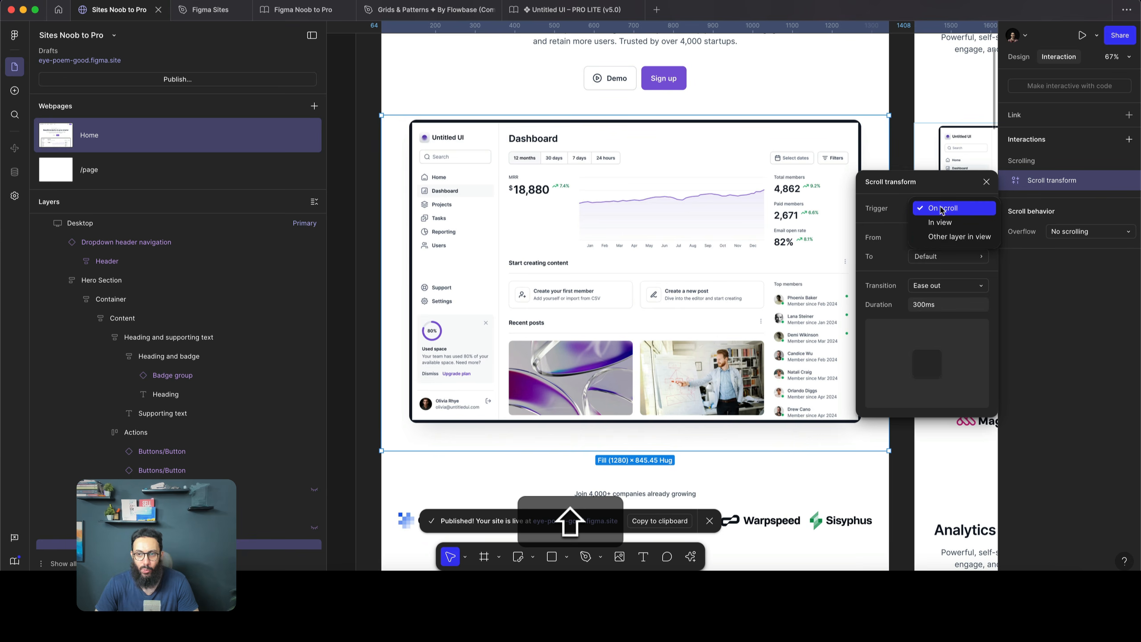
pyautogui.click(946, 237)
# Check the name of the company logos section's layer and make Social proof section the mockup frame's scroll transform trigger layer
pyautogui.click(947, 228)
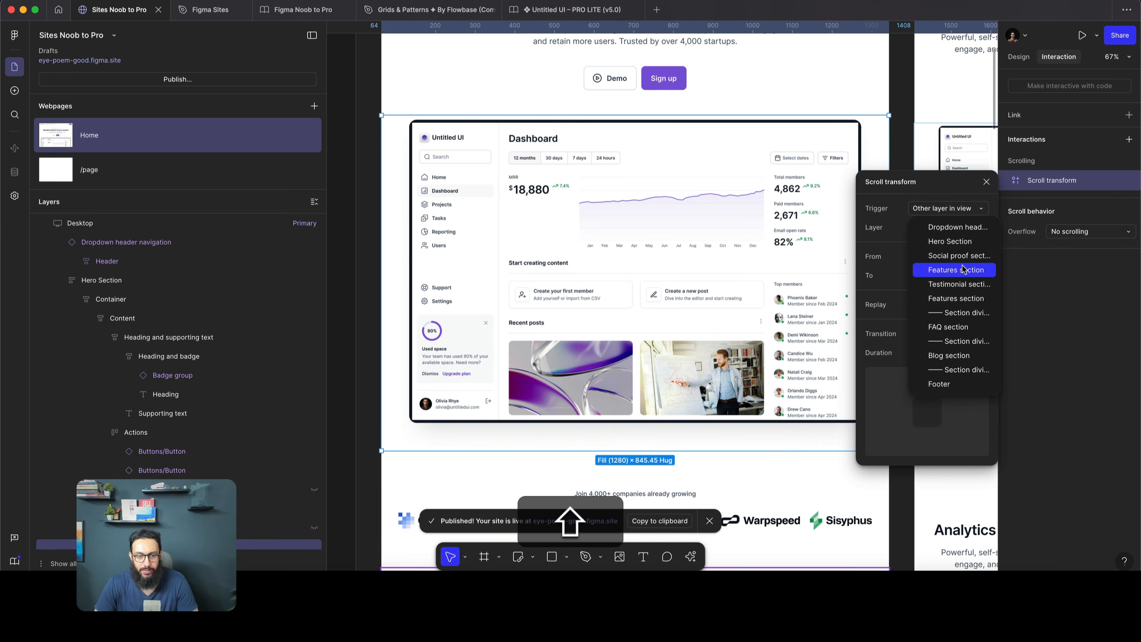
pyautogui.click(226, 388)
pyautogui.scroll(-1, 398, 480)
pyautogui.click(382, 442)
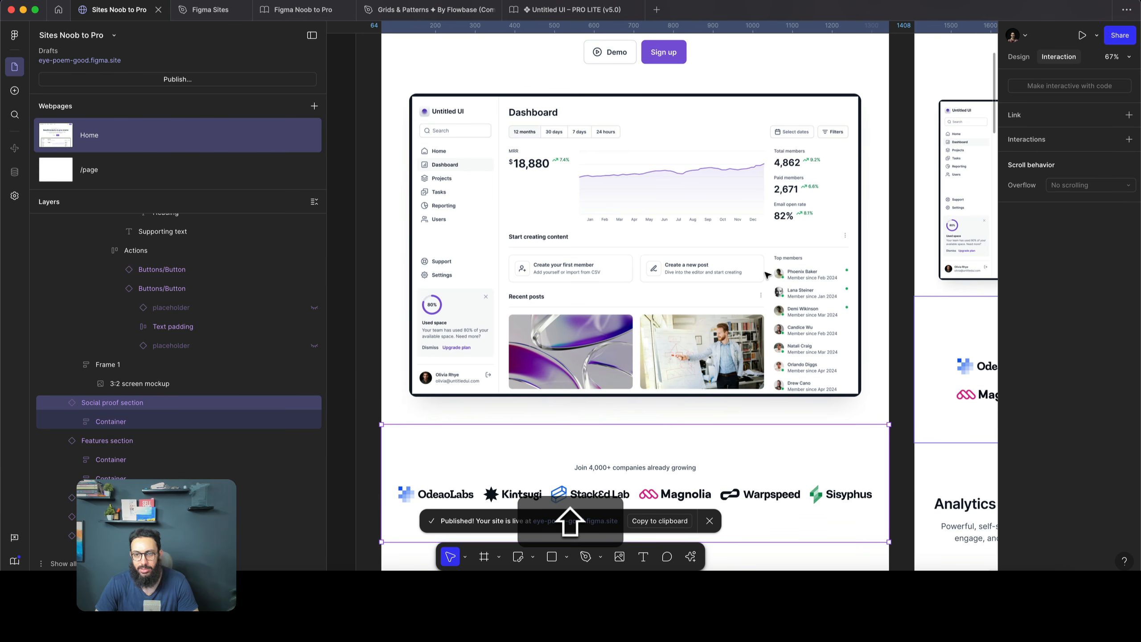
pyautogui.click(400, 344)
pyautogui.doubleClick(399, 343)
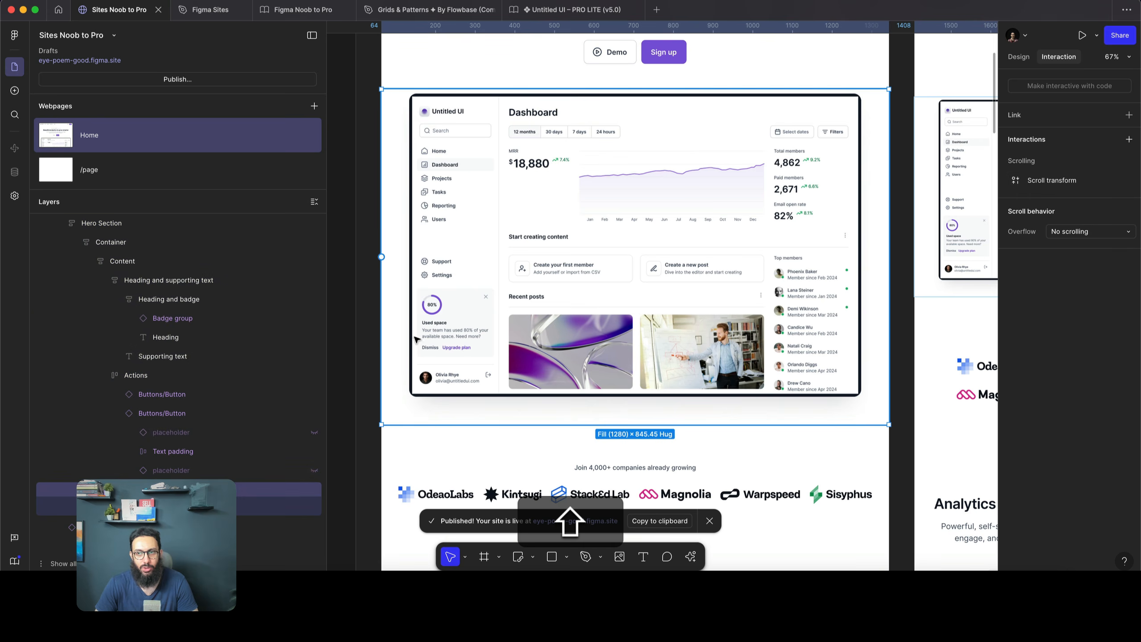
pyautogui.click(1045, 188)
pyautogui.click(962, 228)
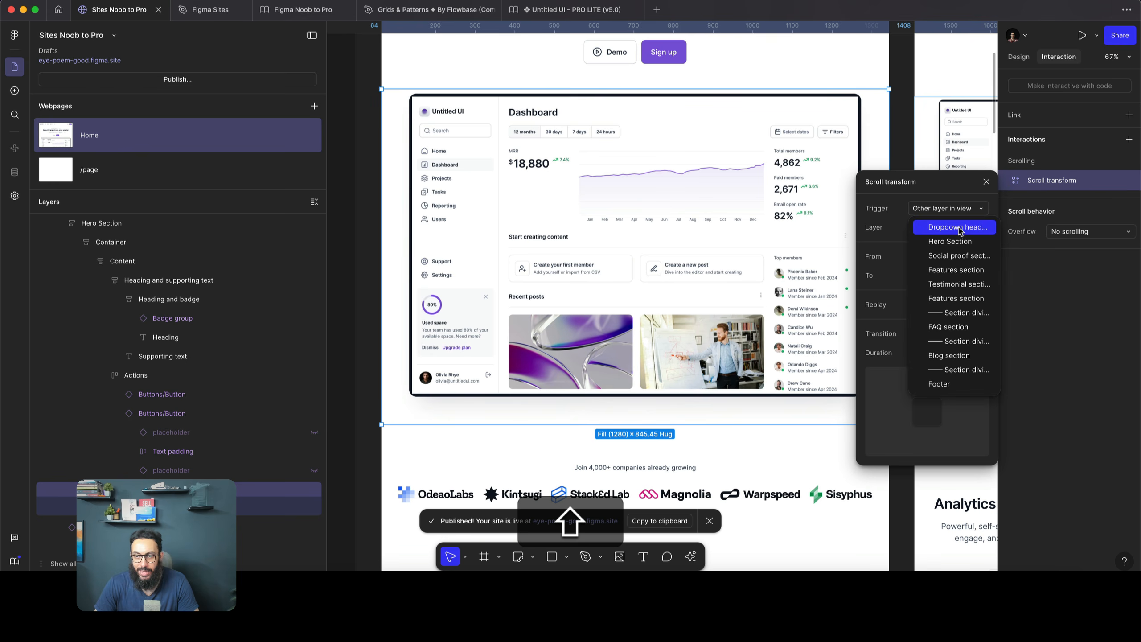
pyautogui.click(960, 253)
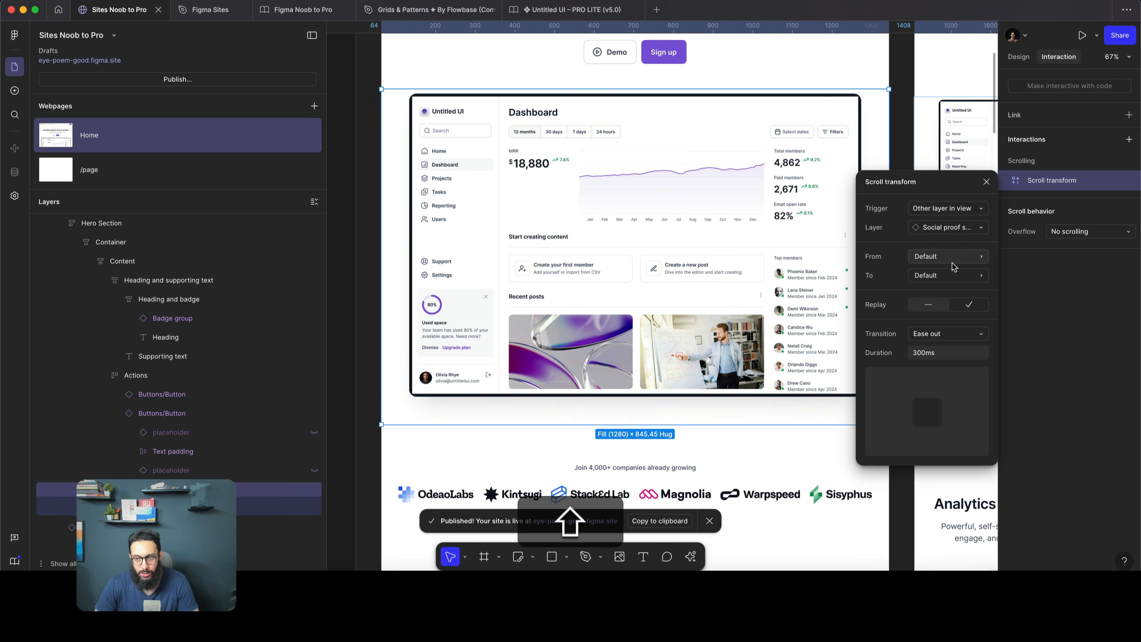
# Set the scroll transform's To state to a scale of 0.9x and a Y offset of -8, leaving the From state at default
pyautogui.click(942, 258)
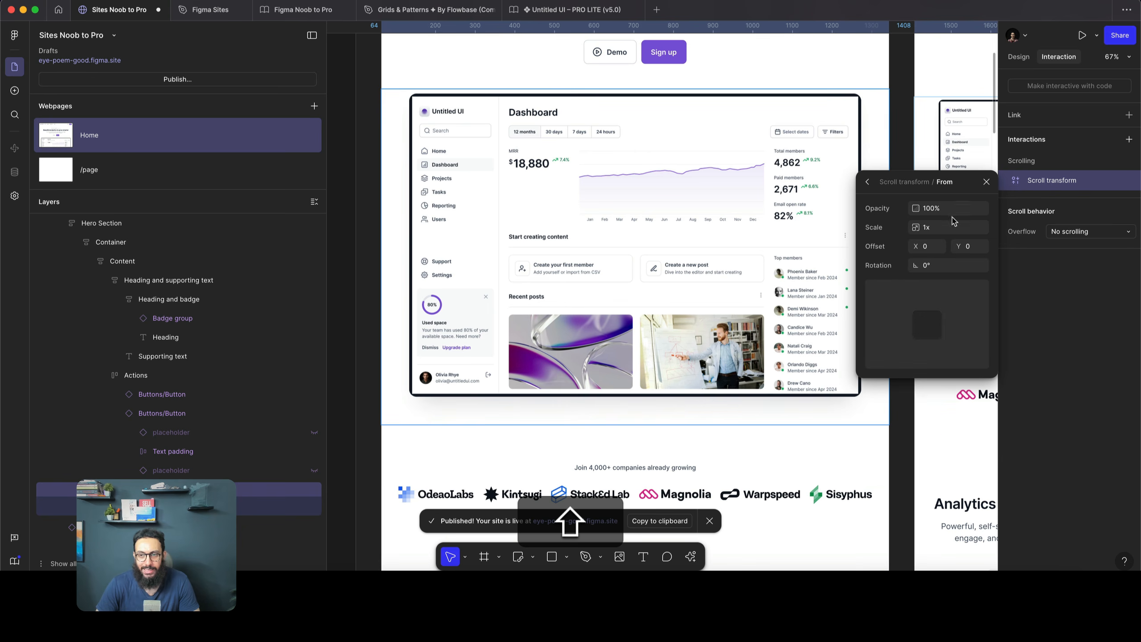
pyautogui.click(868, 182)
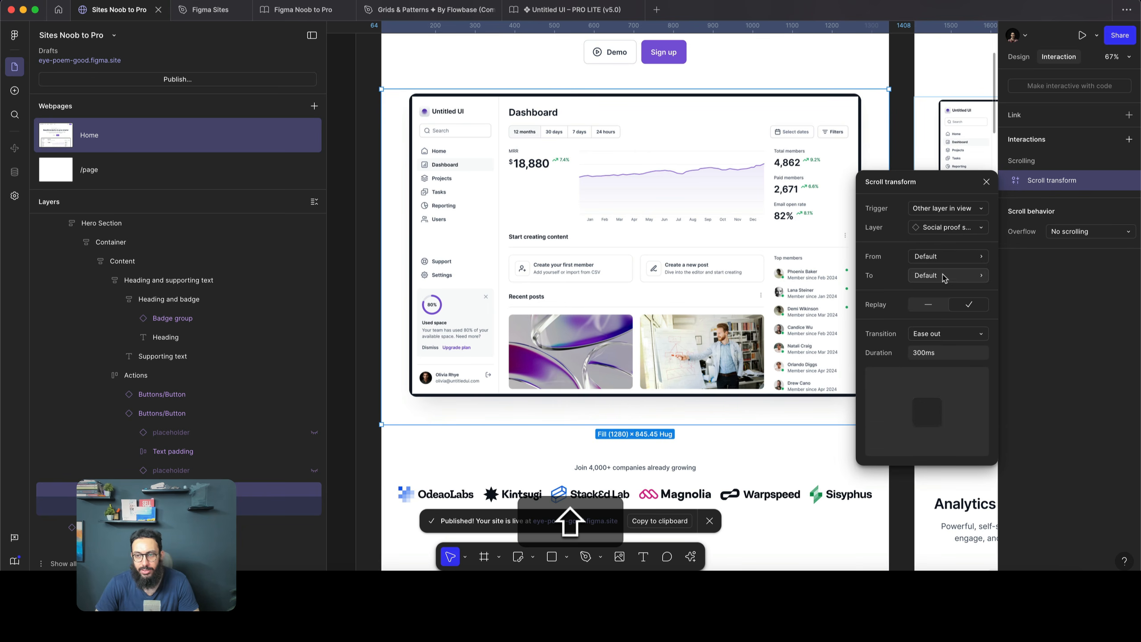
pyautogui.click(945, 278)
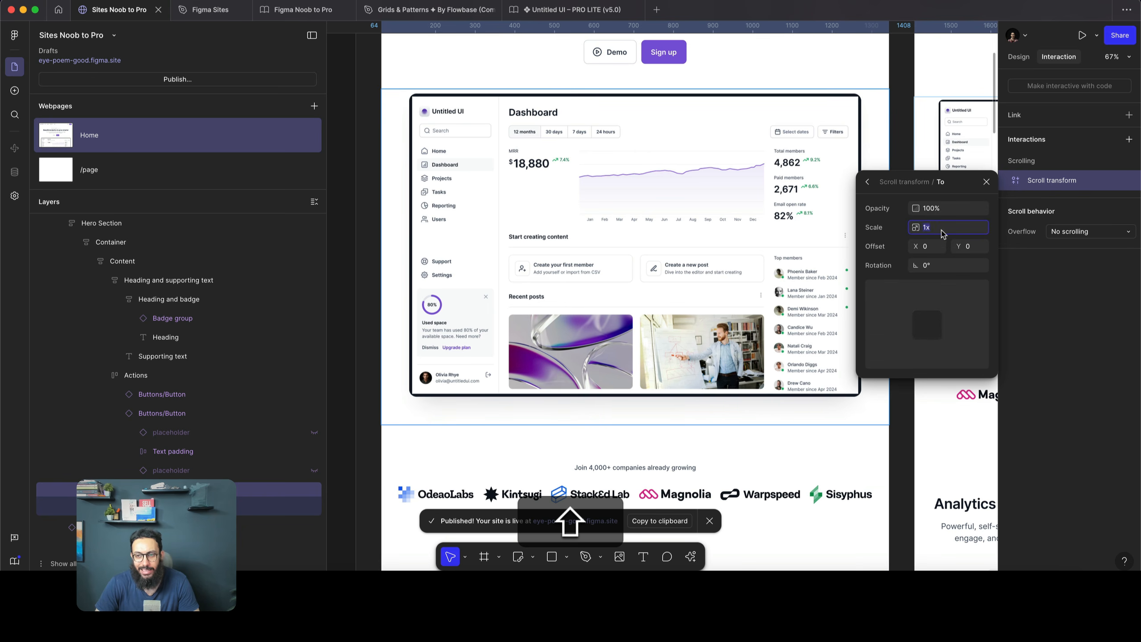
pyautogui.write('0.9')
pyautogui.press('Return')
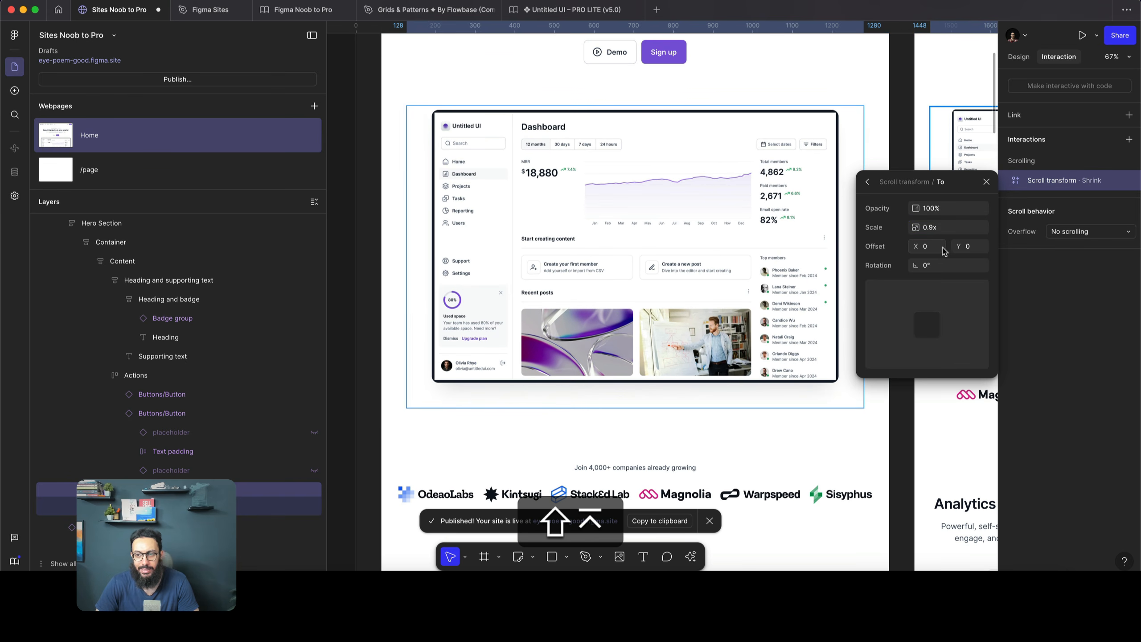
pyautogui.hotkey('shift', 'Down')
pyautogui.hotkey('shift', 'Down')
pyautogui.hotkey('shift', 'Down')
pyautogui.hotkey('shift', 'Down')
pyautogui.hotkey('shift', 'Down')
pyautogui.hotkey('shift', 'Down')
pyautogui.hotkey('shift', 'Down')
pyautogui.hotkey('shift', 'Down')
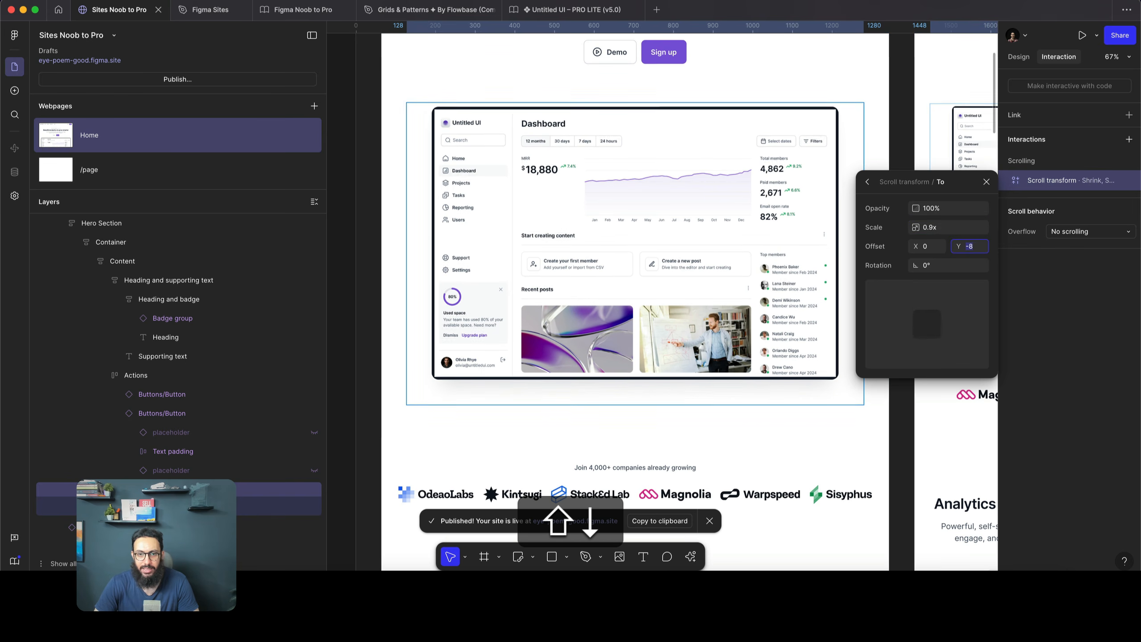
# Set the Y offset of the scroll transform's To state to -88 and close its settings
pyautogui.hotkey('shift', 'Down')
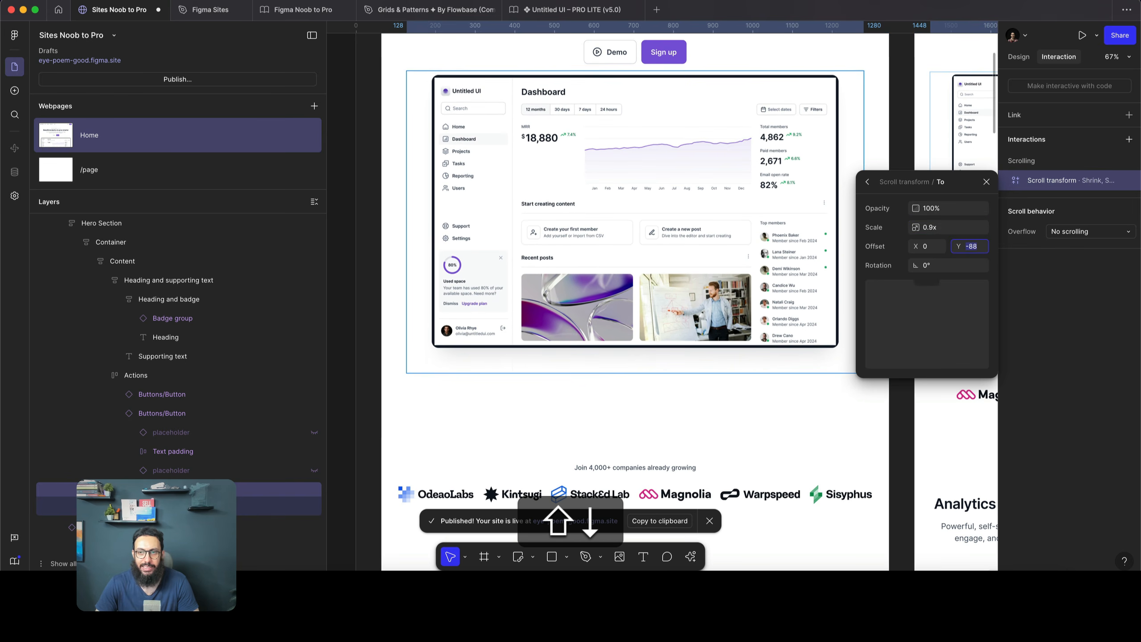
pyautogui.click(777, 391)
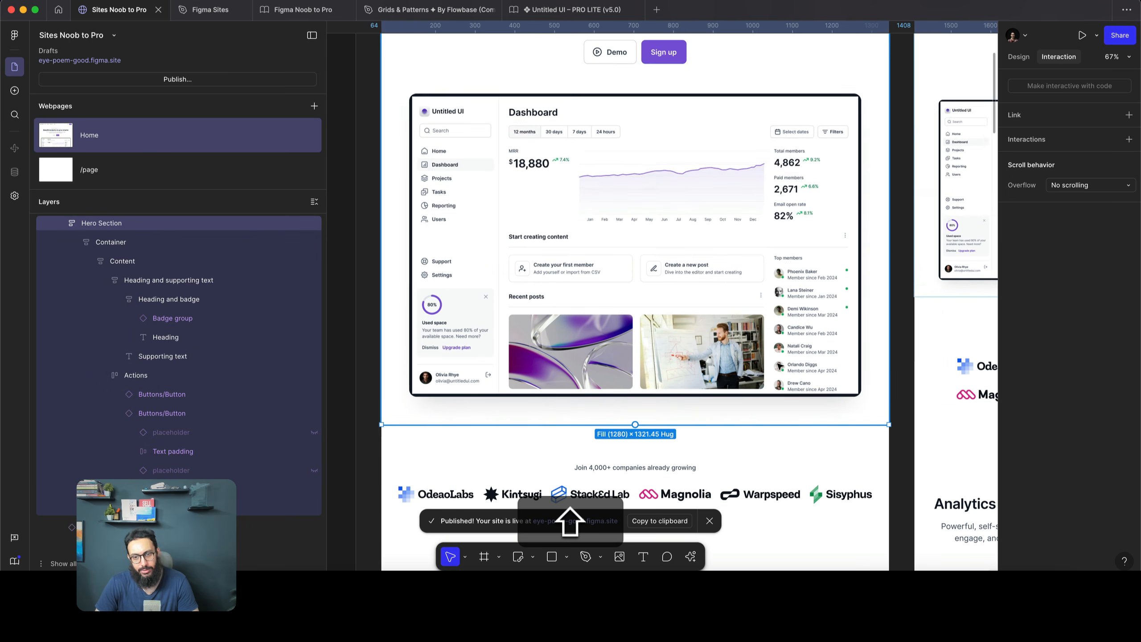
# Add a Marquee interaction to the Logos layer in the Desktop layout's Social proof section
pyautogui.scroll(-5, 719, 360)
pyautogui.click(648, 330)
pyautogui.doubleClick(648, 329)
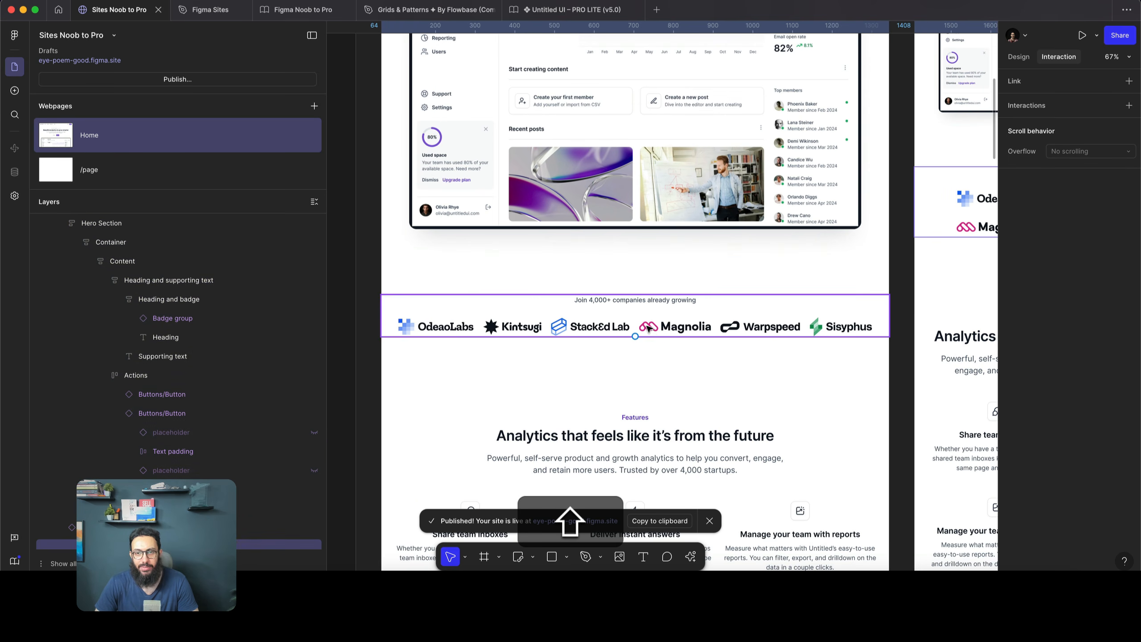
pyautogui.click(1129, 105)
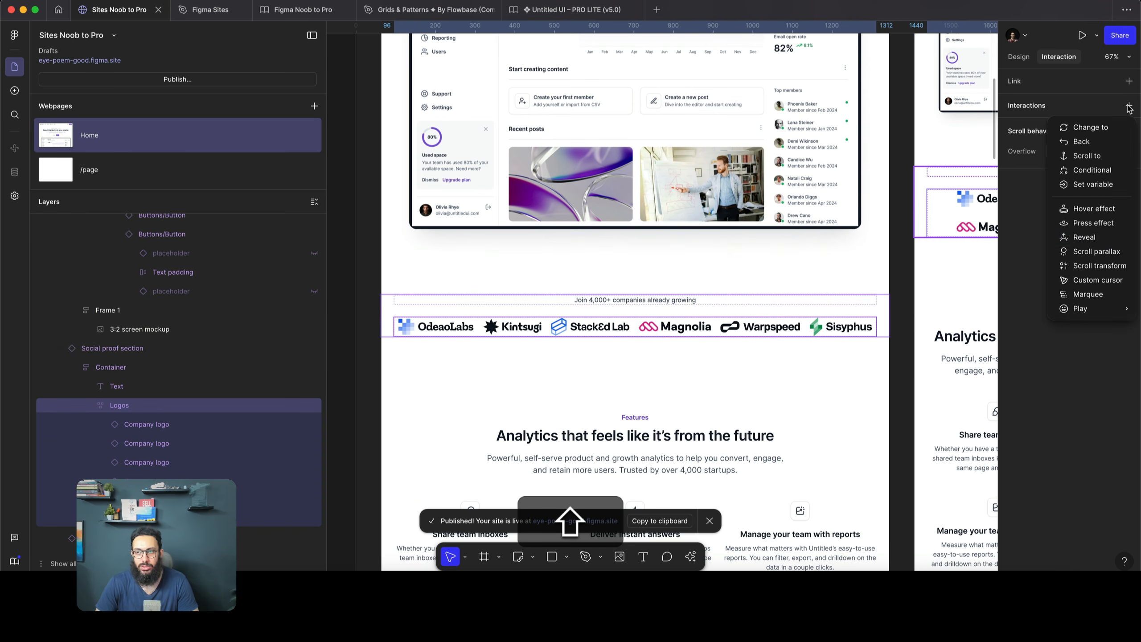
pyautogui.click(1091, 295)
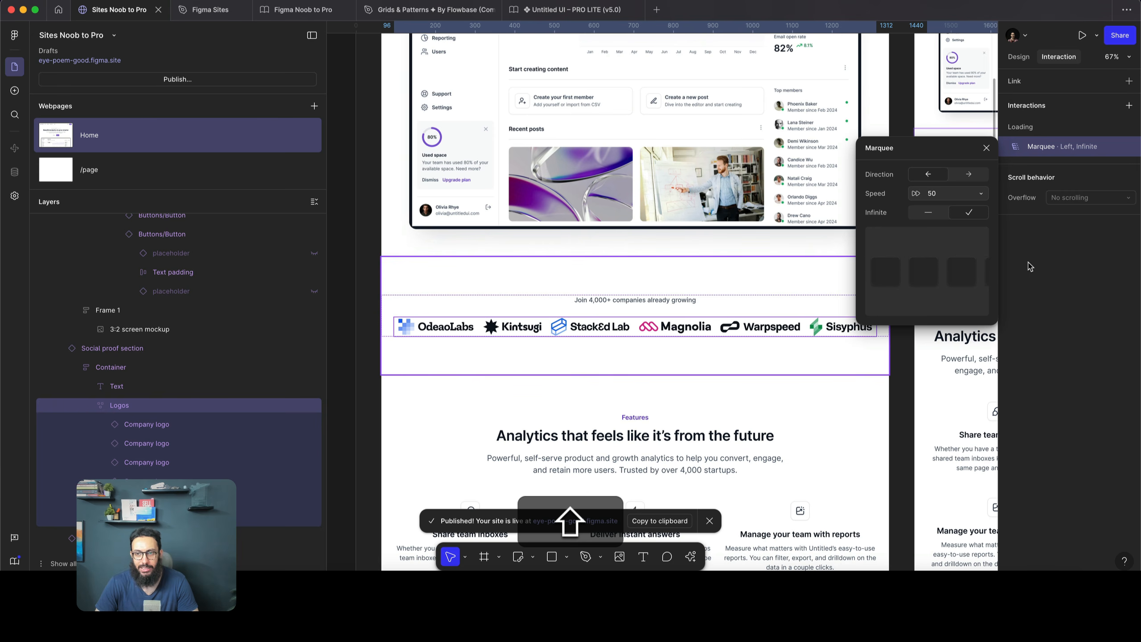
# Try a Scramble text interaction on the Testimonial section's Quote text and undo it
pyautogui.scroll(-3, 746, 265)
pyautogui.scroll(-2, 746, 265)
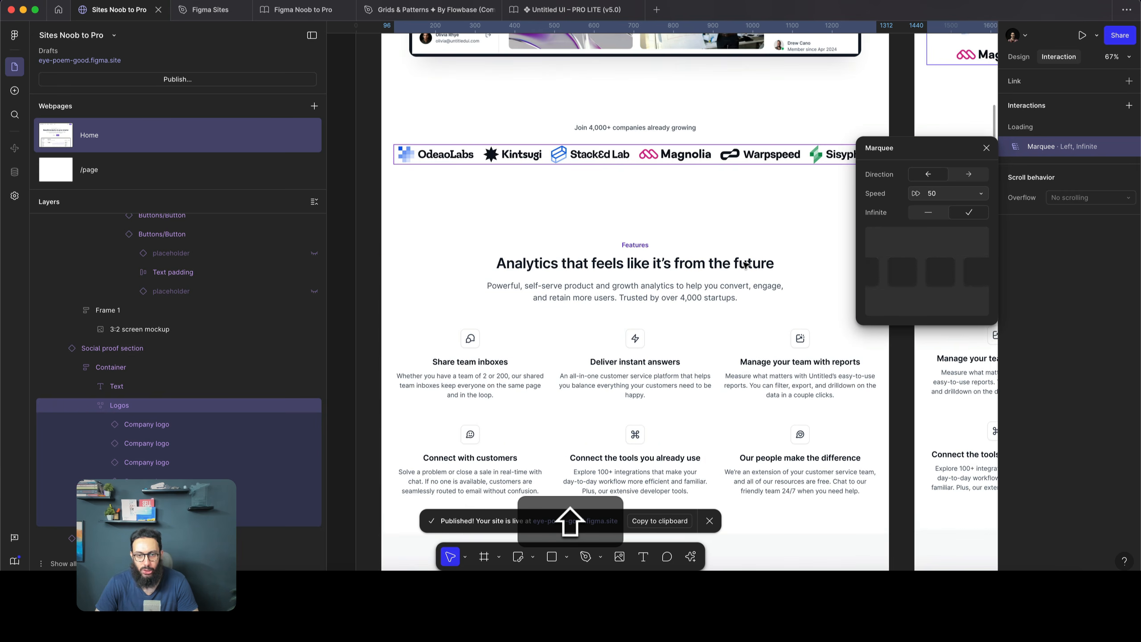
pyautogui.scroll(-3, 747, 265)
pyautogui.scroll(-5, 748, 264)
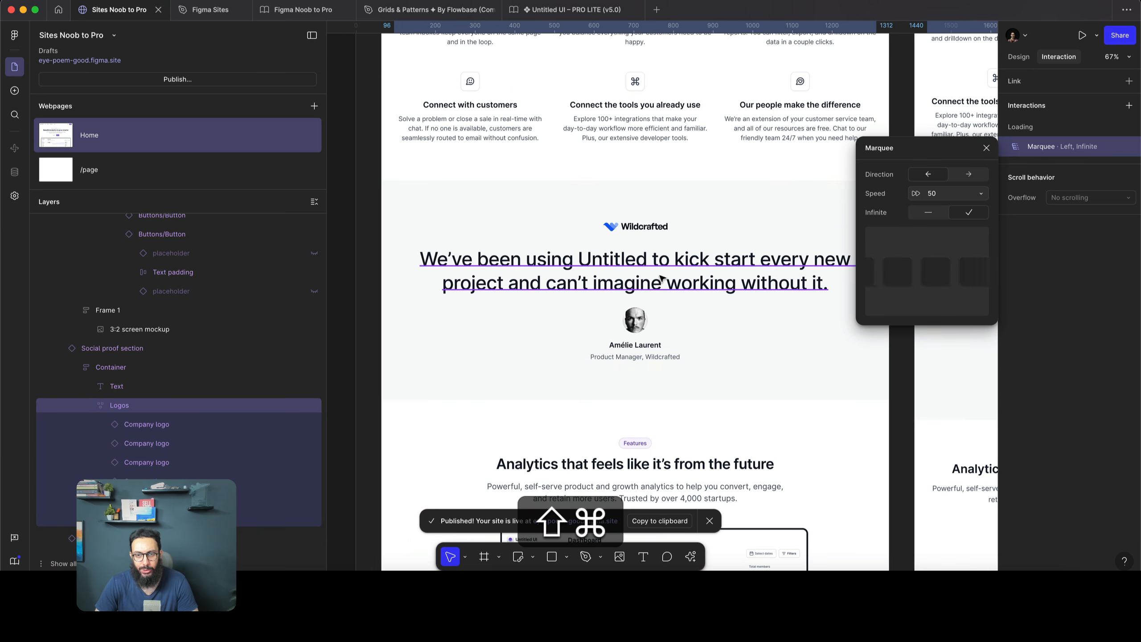
pyautogui.click(661, 288)
pyautogui.click(1129, 106)
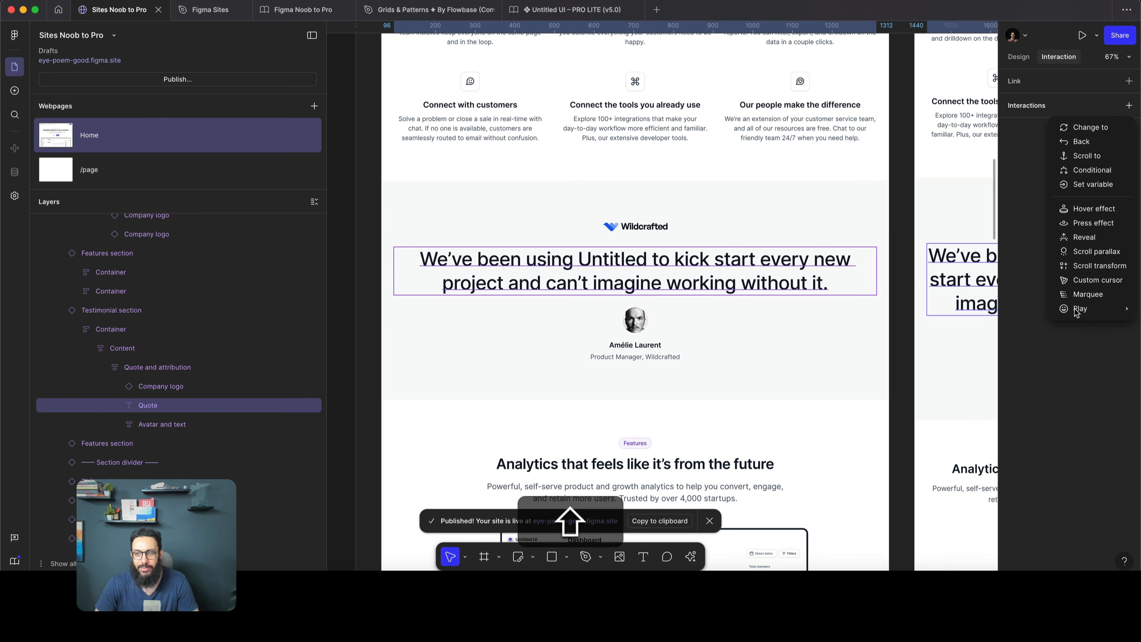
pyautogui.moveTo(1077, 312)
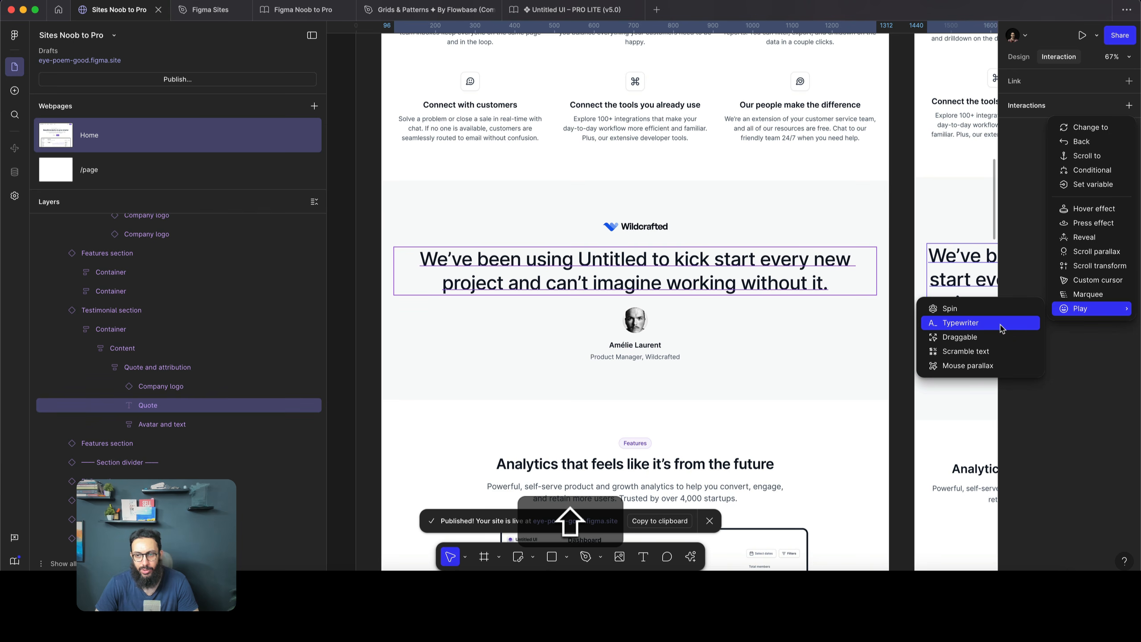
pyautogui.click(982, 352)
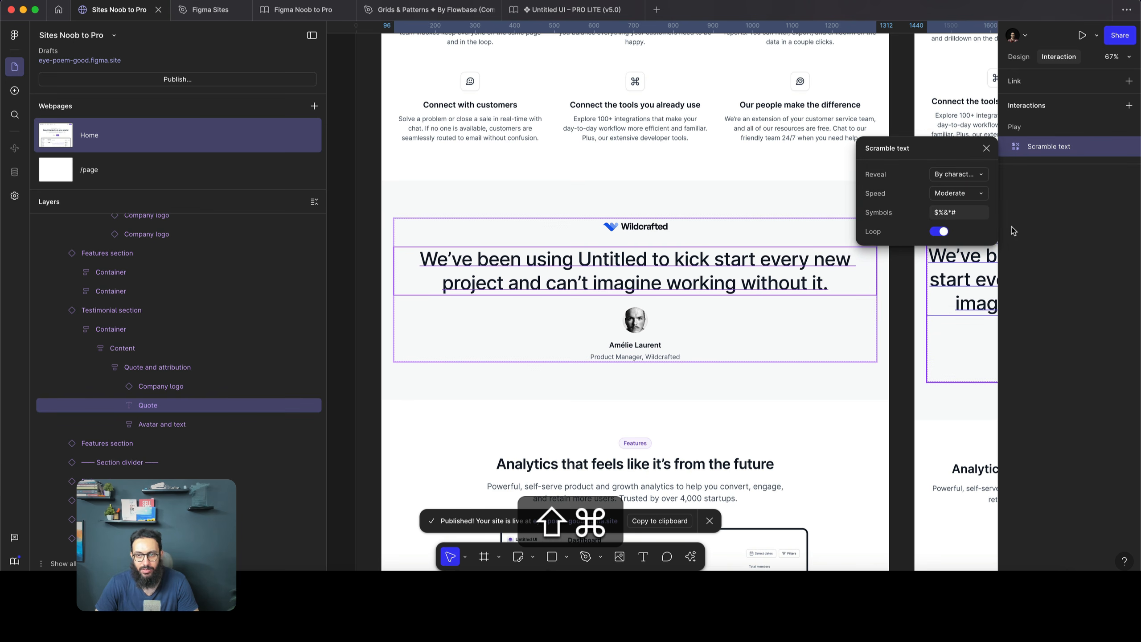
pyautogui.hotkey('ctrl', 'shift', 'z')
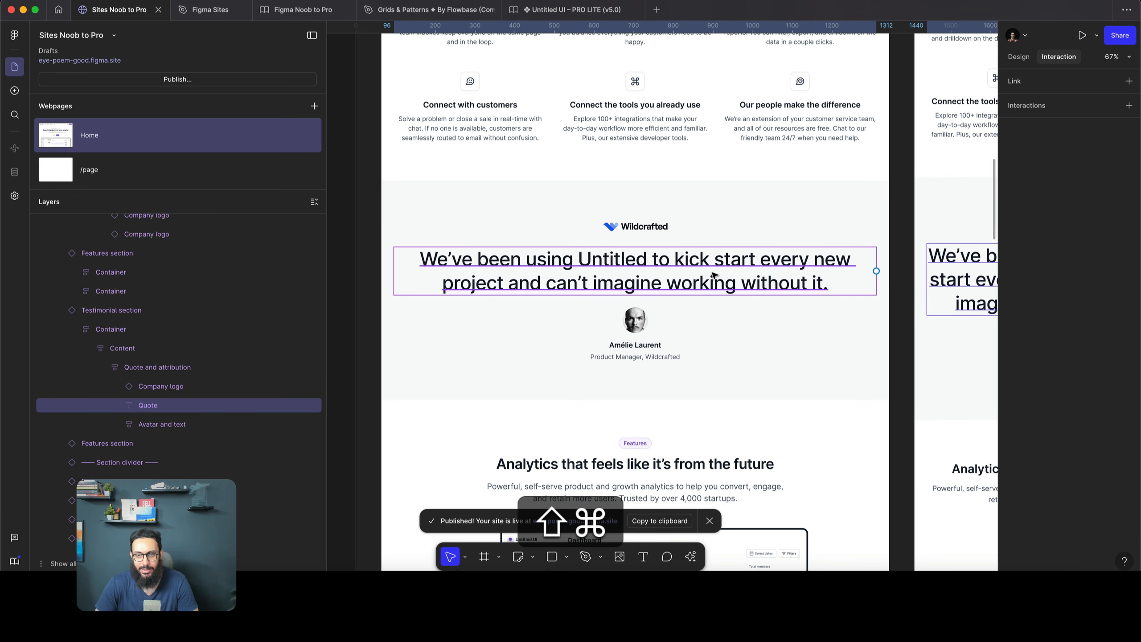
pyautogui.hotkey('ctrl', 'shift', 'z')
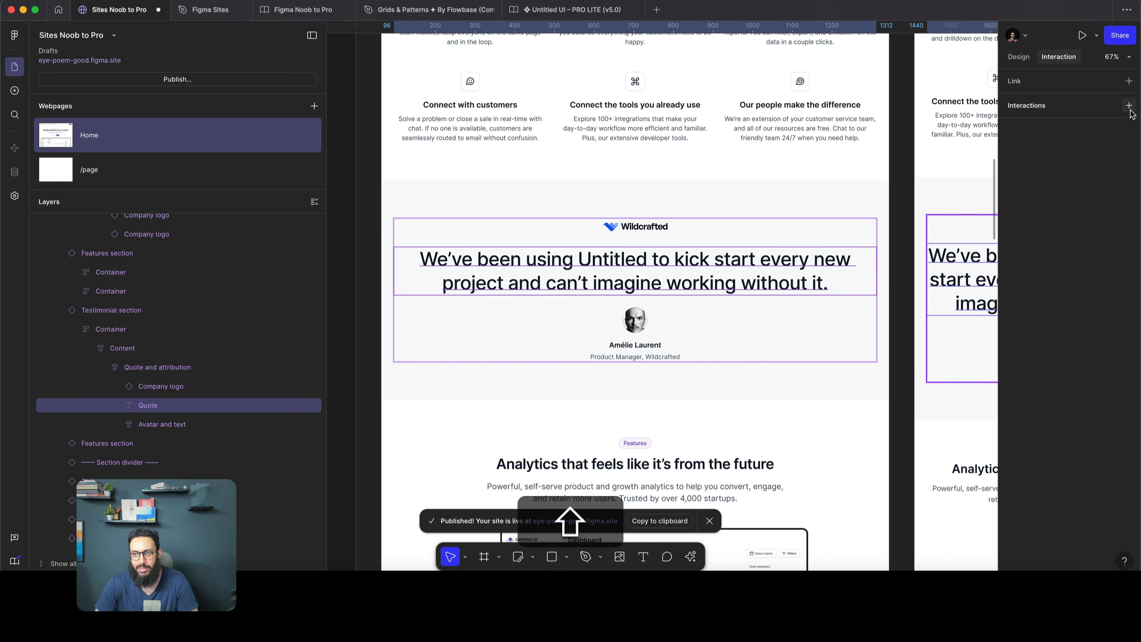
# Add a Scramble text play interaction to the Testimonial section's Quote text, keeping its default settings
pyautogui.click(1130, 105)
pyautogui.moveTo(1096, 309)
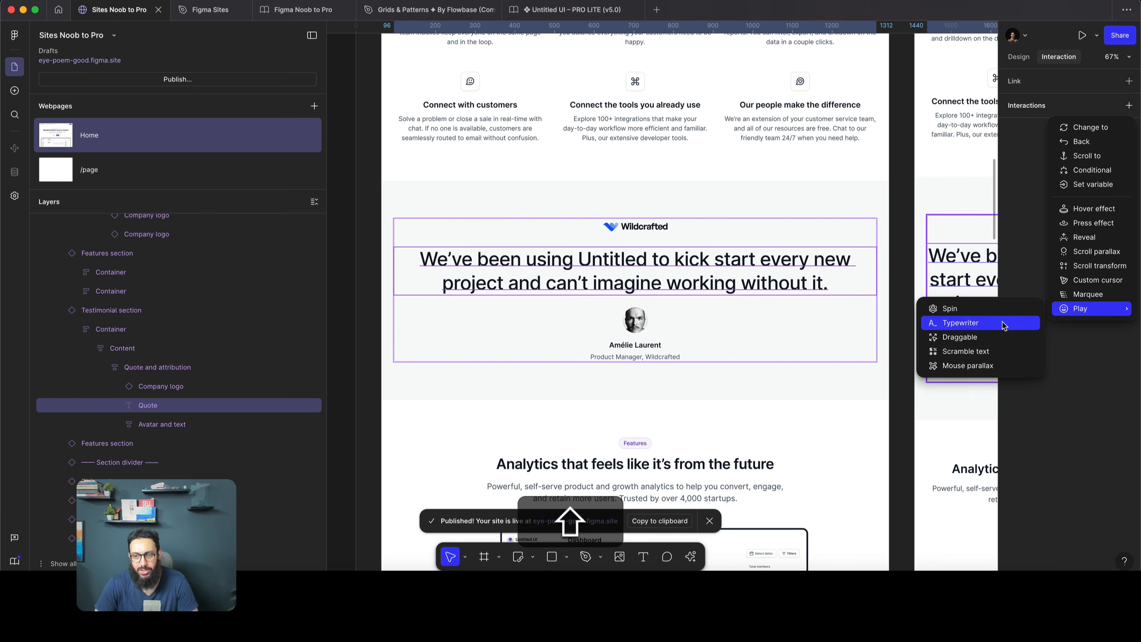
pyautogui.click(986, 351)
# Add a Mouse parallax play interaction to the iPhone mockup in the Features section below the testimonial
pyautogui.scroll(-8, 750, 260)
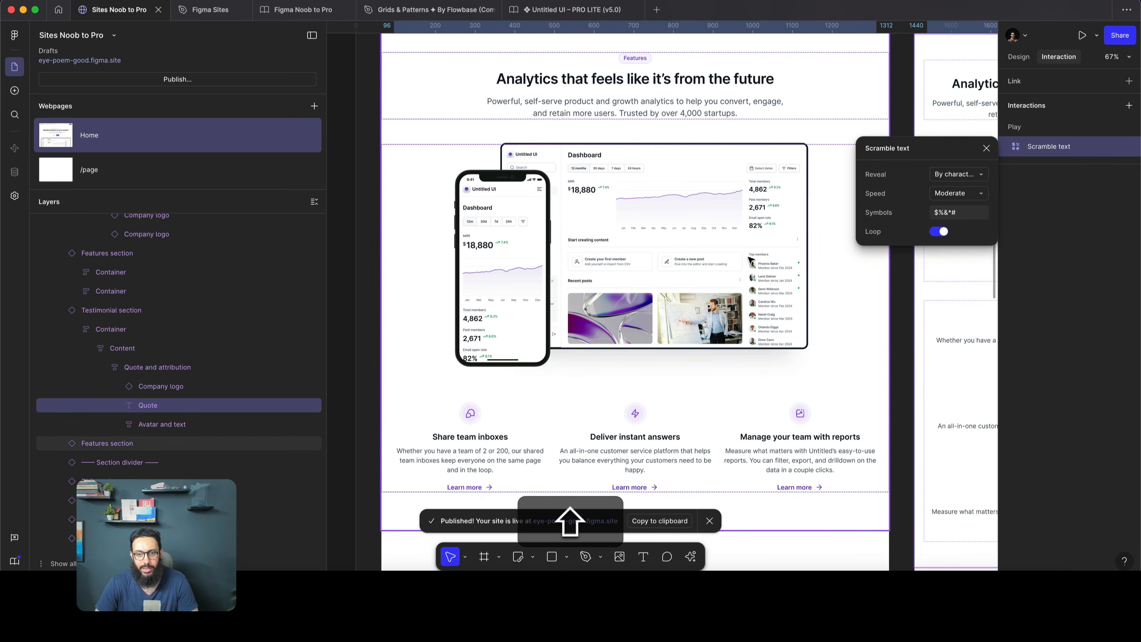
pyautogui.scroll(2, 750, 260)
pyautogui.scroll(10, 748, 259)
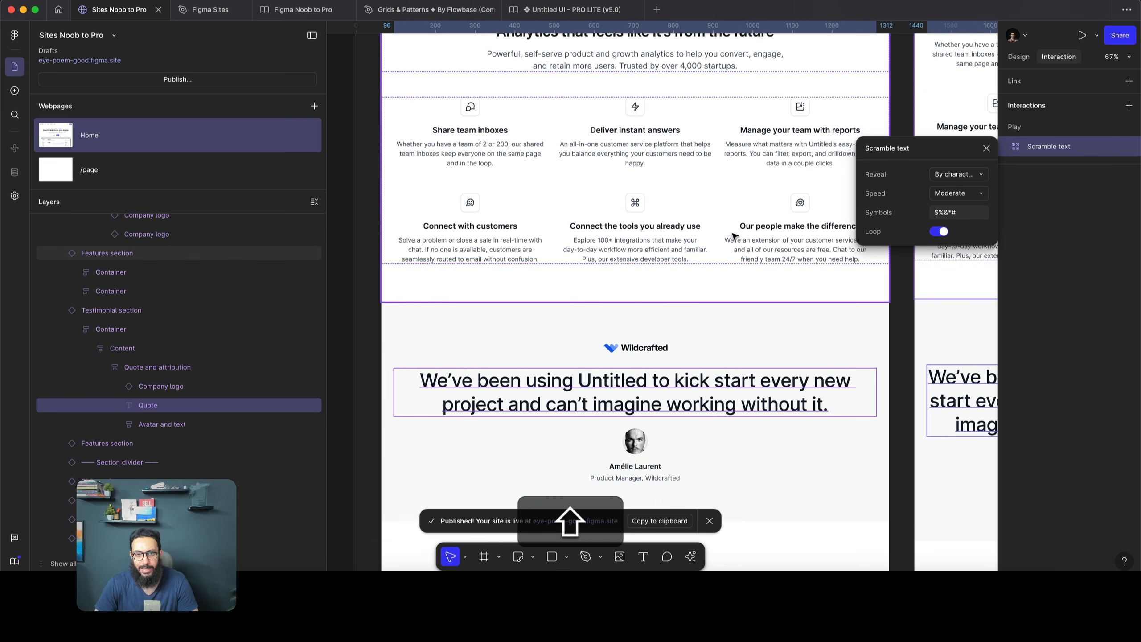
pyautogui.scroll(10, 616, 206)
pyautogui.scroll(-6, 616, 206)
pyautogui.scroll(5, 615, 206)
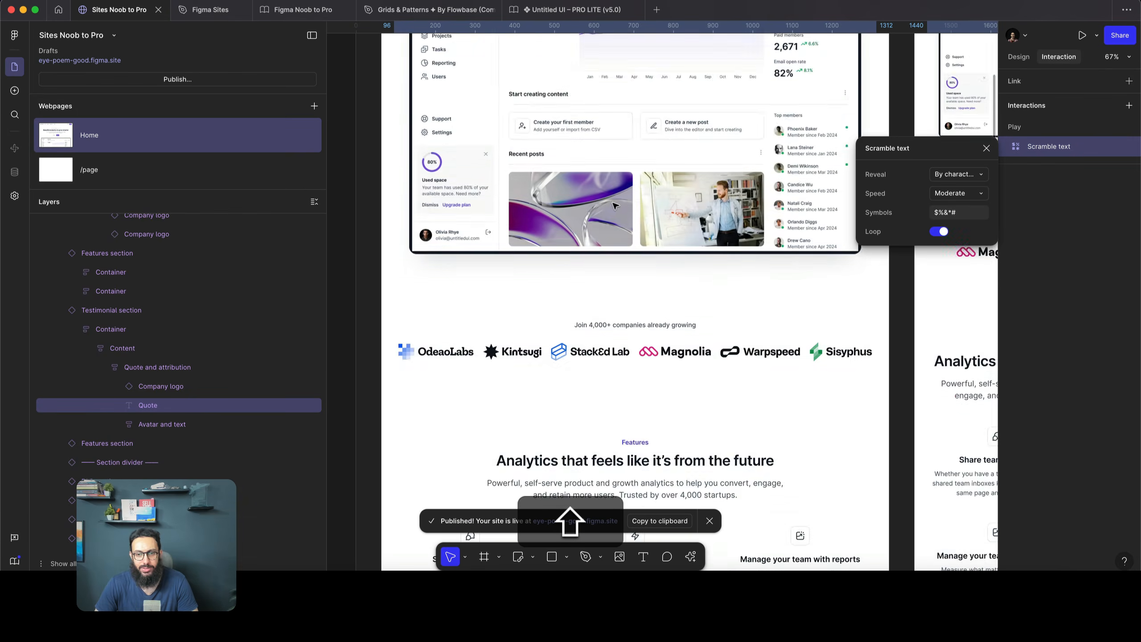
pyautogui.scroll(-15, 616, 206)
pyautogui.scroll(-2, 615, 205)
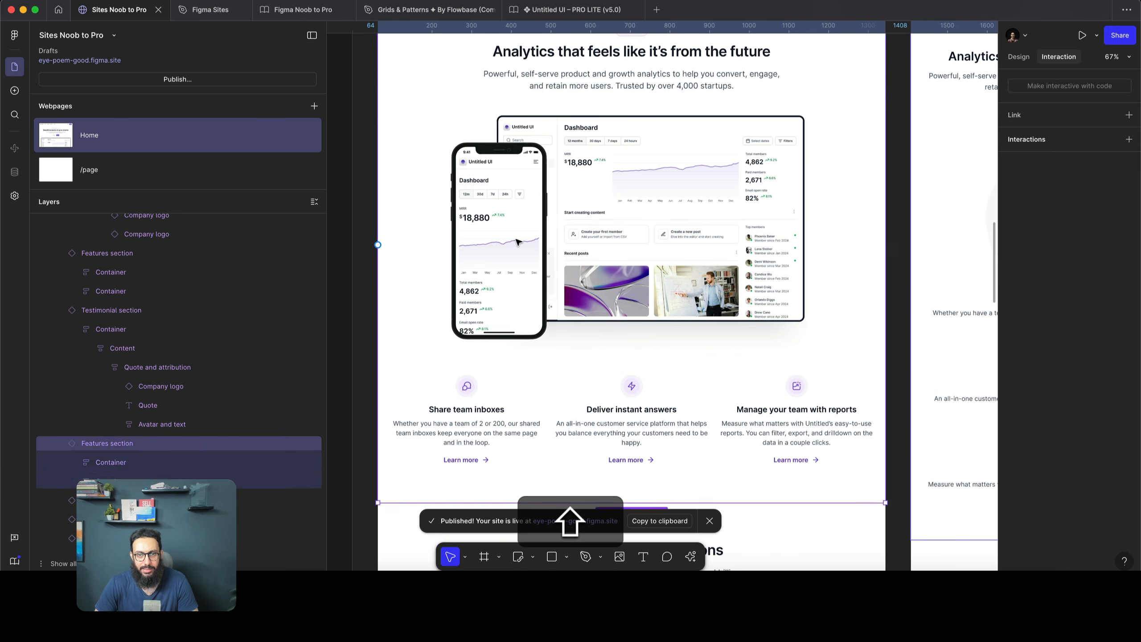
pyautogui.click(516, 243)
pyautogui.doubleClick(517, 242)
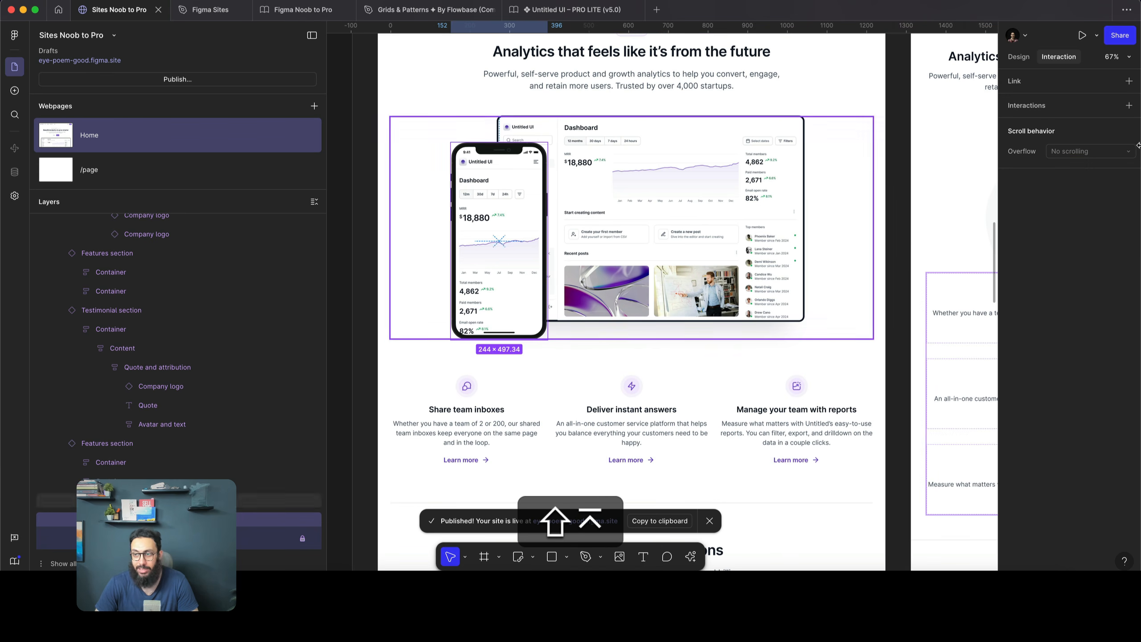
pyautogui.click(1129, 105)
pyautogui.moveTo(1097, 295)
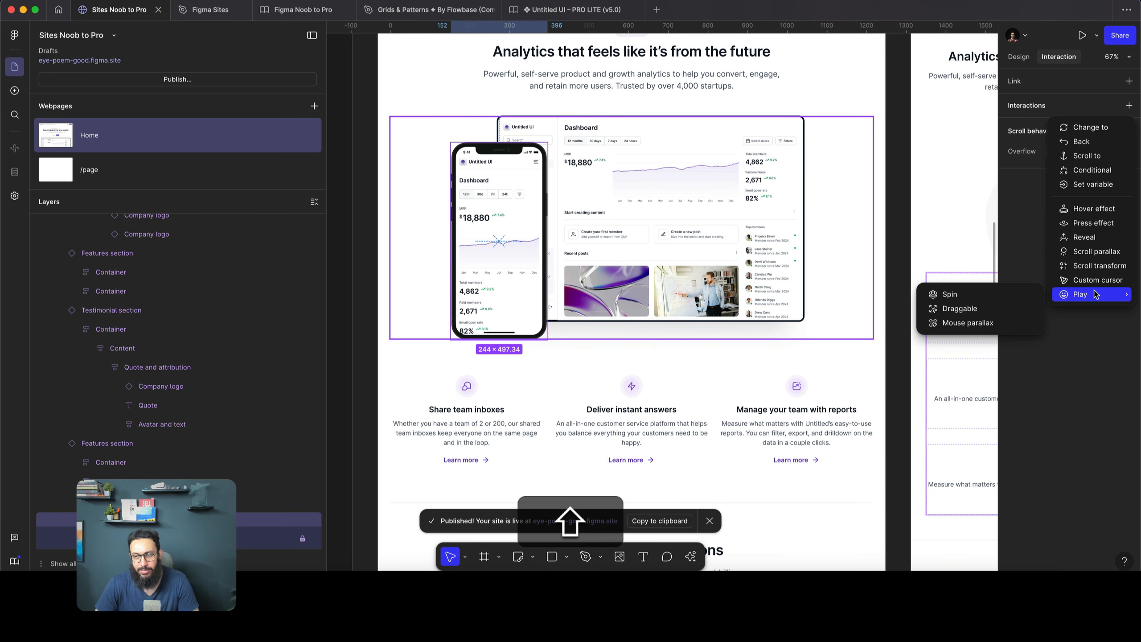
pyautogui.click(984, 323)
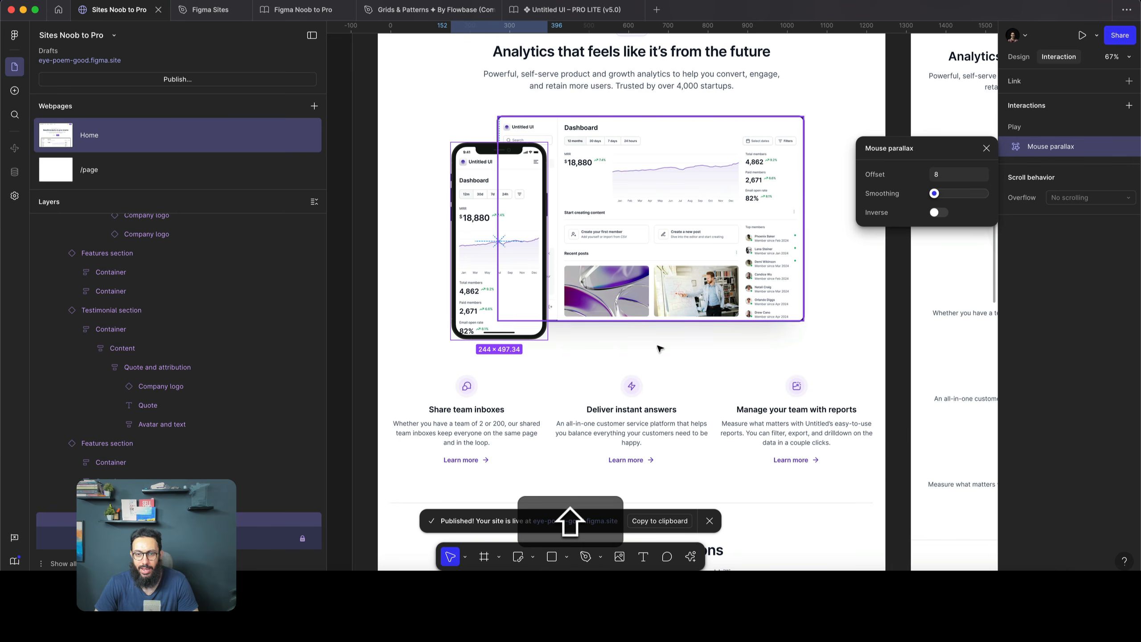
pyautogui.click(659, 405)
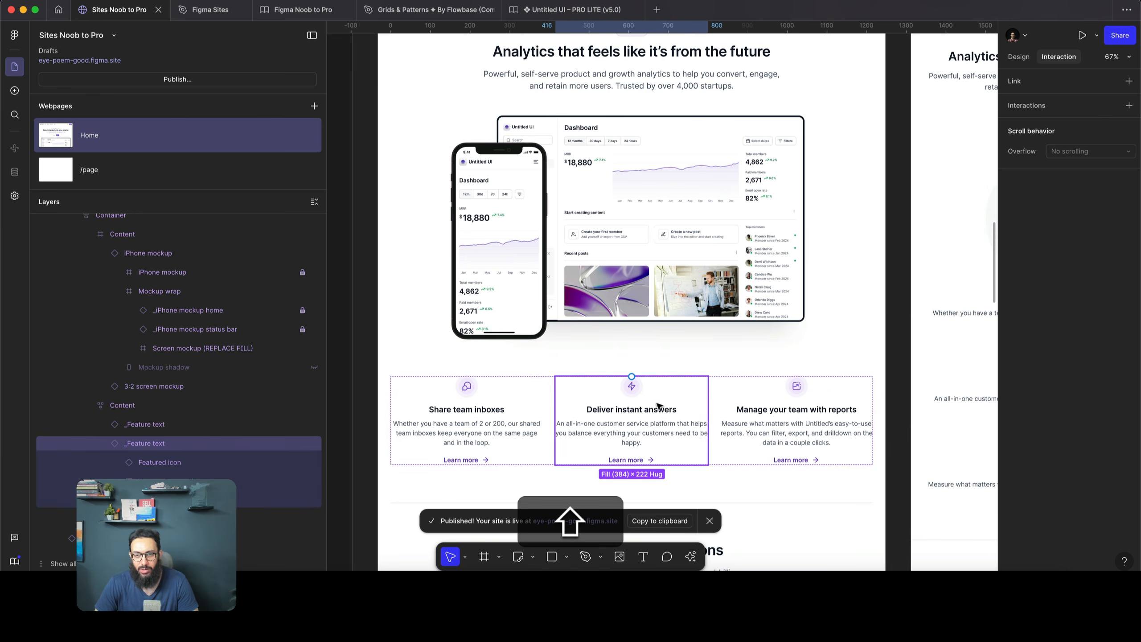
pyautogui.click(1130, 106)
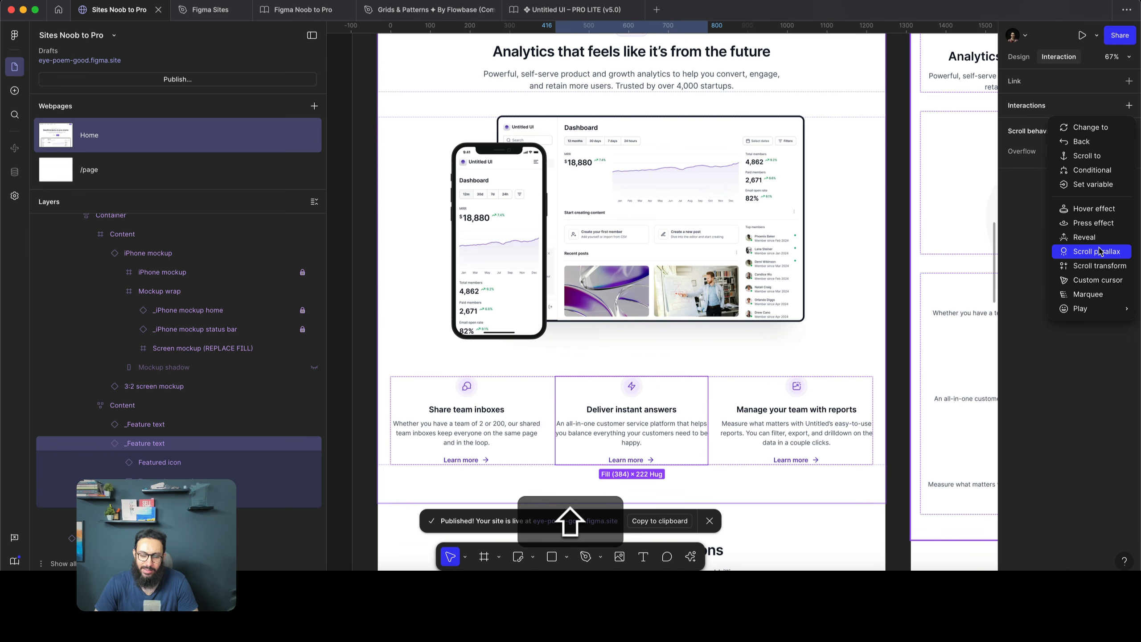
pyautogui.moveTo(1090, 309)
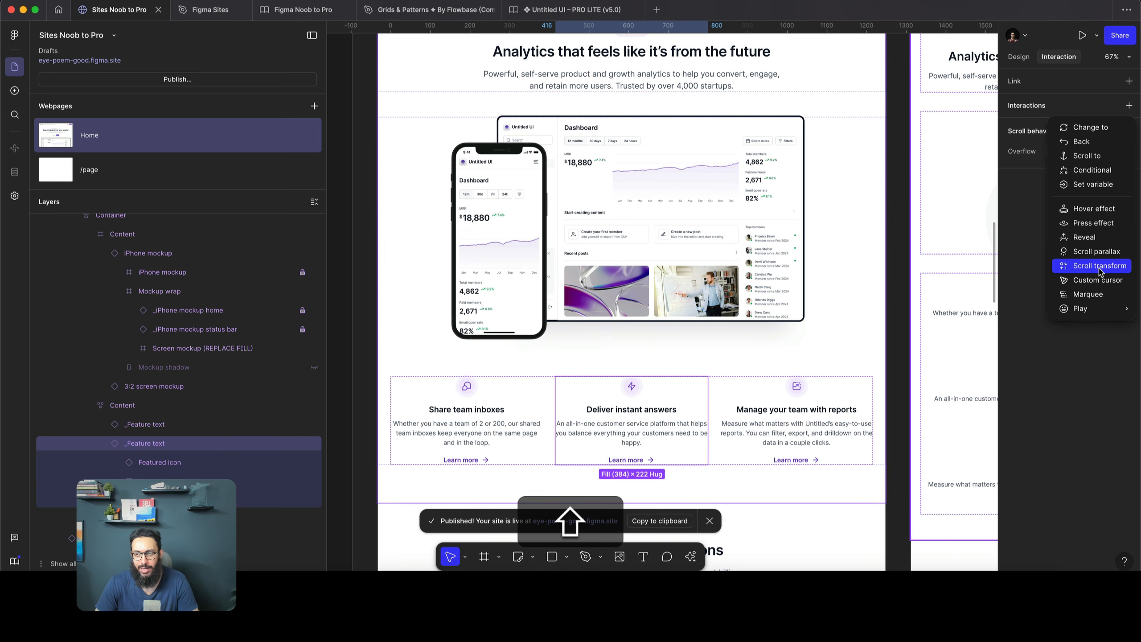
pyautogui.click(634, 246)
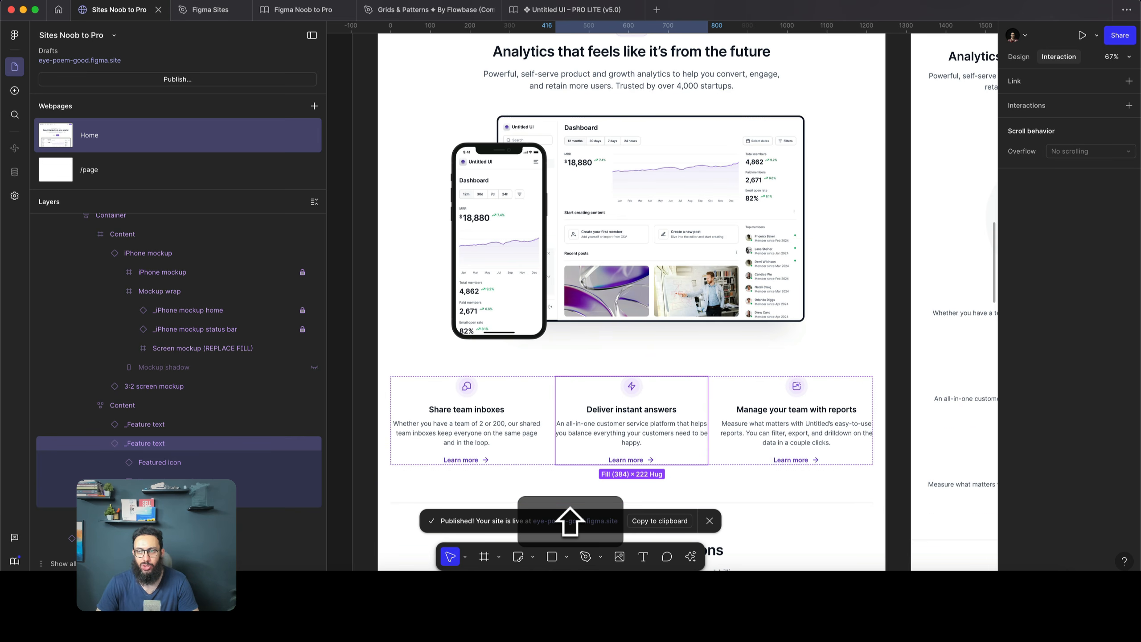
# Add a Custom cursor interaction to the Features section above the testimonial and check its cursor layer and hotspot options
pyautogui.scroll(2, 619, 313)
pyautogui.scroll(10, 619, 314)
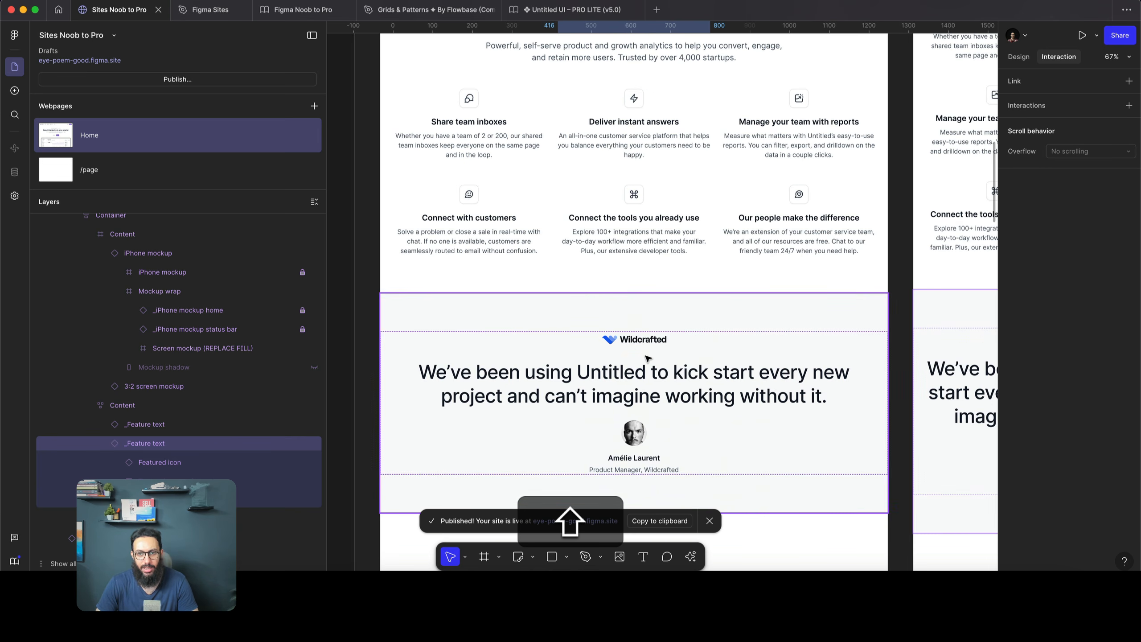
pyautogui.scroll(3, 645, 319)
pyautogui.click(665, 188)
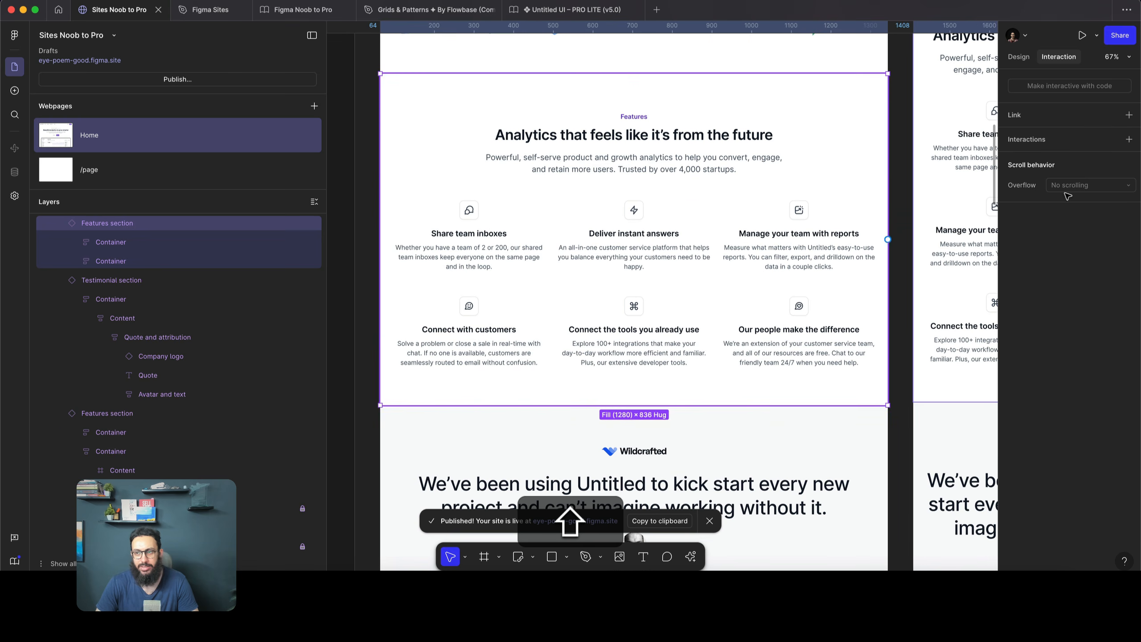
pyautogui.click(1129, 139)
pyautogui.click(1108, 315)
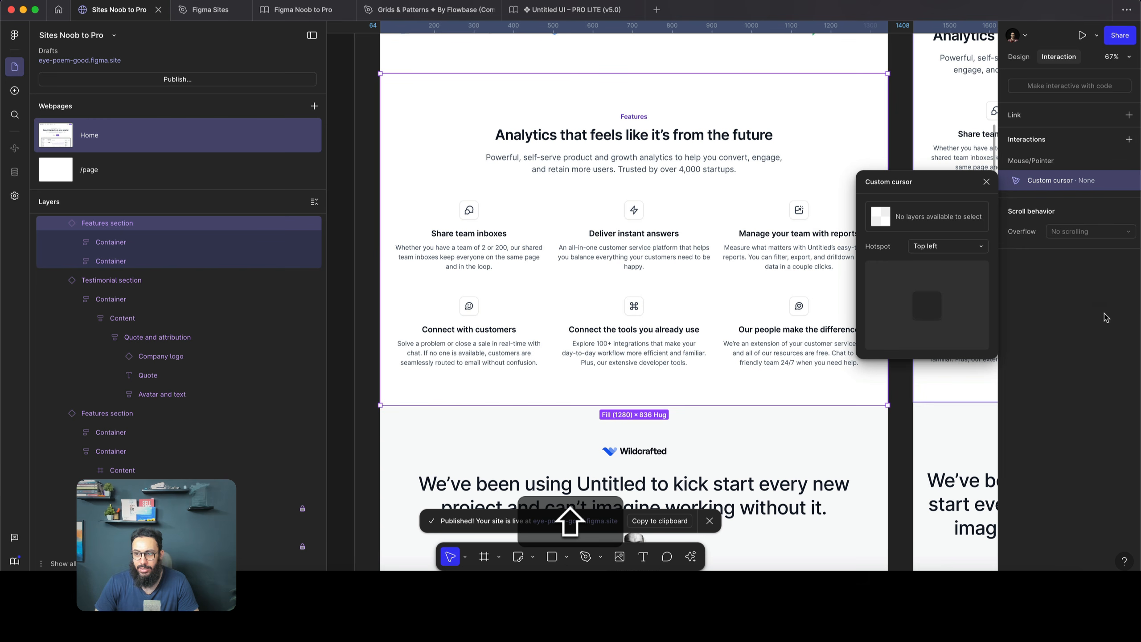
pyautogui.click(933, 247)
pyautogui.click(936, 223)
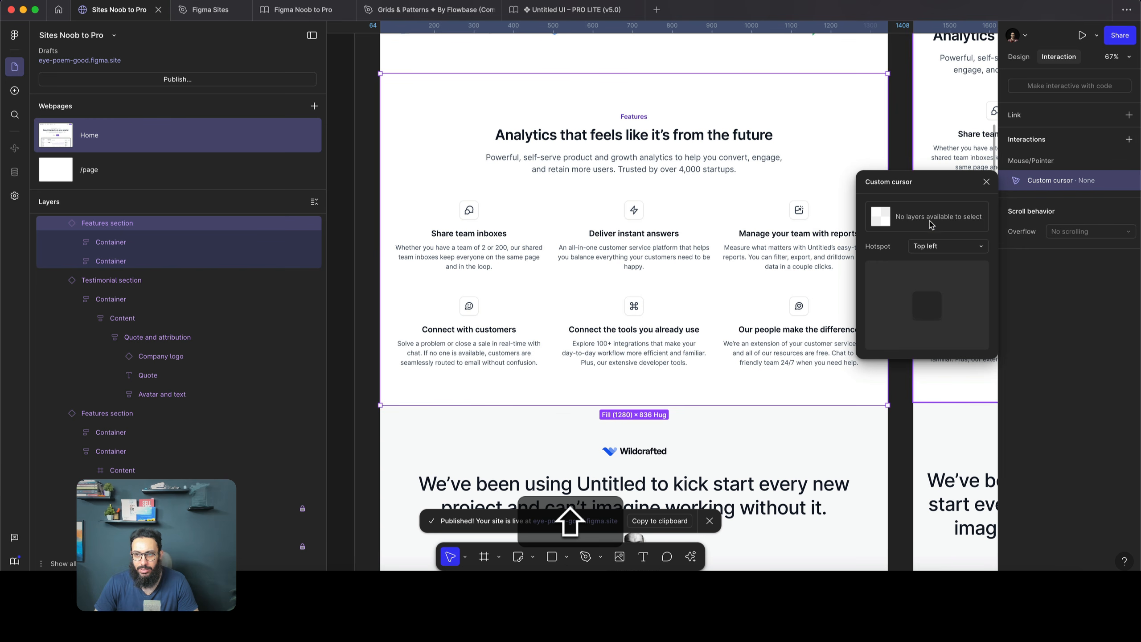
# Draw a frame of about 177 × 125 on the empty canvas above the Home page
pyautogui.scroll(15, 807, 239)
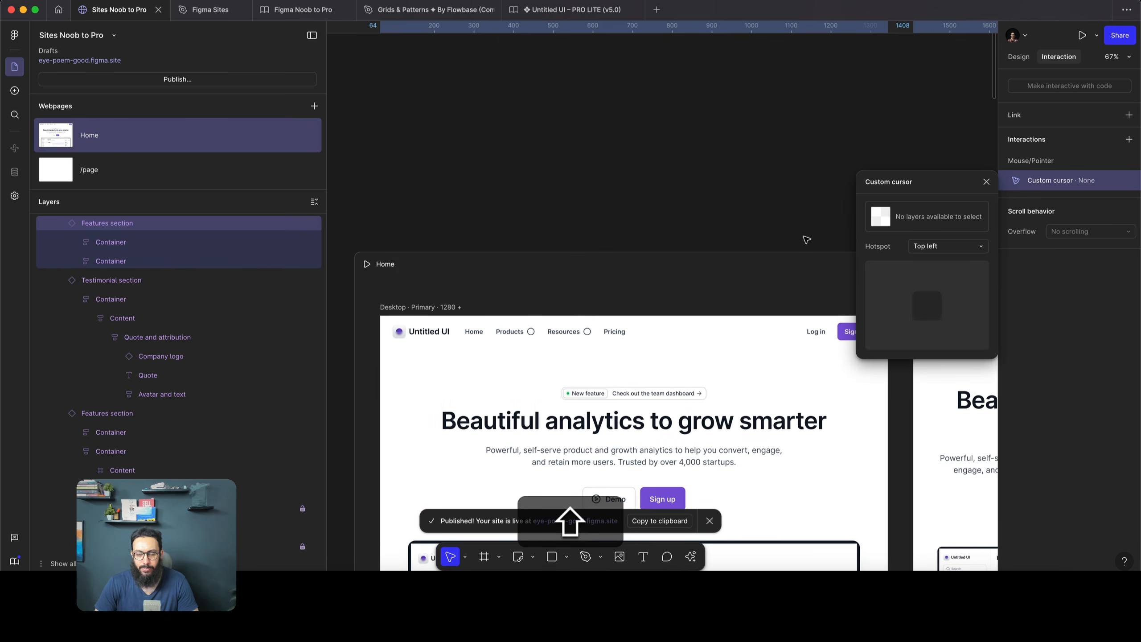
pyautogui.click(807, 240)
pyautogui.press('f')
pyautogui.moveTo(546, 120); pyautogui.dragTo(616, 169)
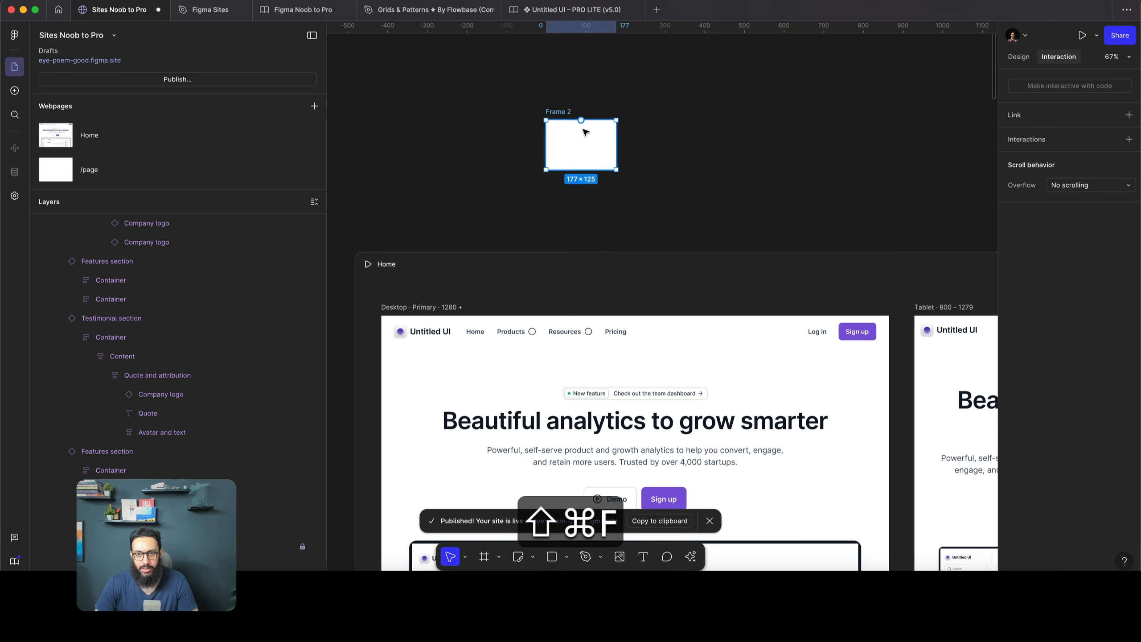
pyautogui.scroll(5, 584, 132)
pyautogui.press('super+shift+p')
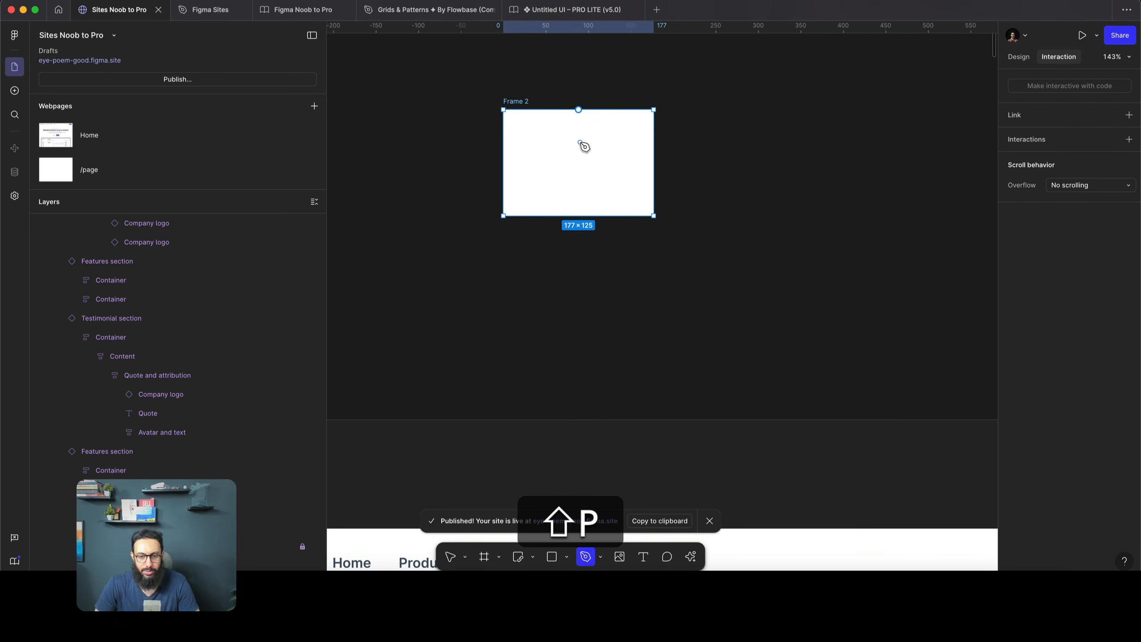
pyautogui.hotkey('shift', 'r')
pyautogui.moveTo(556, 138)
pyautogui.mouseDown()
pyautogui.moveTo(605, 186)
pyautogui.moveTo(597, 179)
pyautogui.mouseUp()
pyautogui.press('super+z')
# Draw a star about 48 × 48 in the new frame and centre it there
pyautogui.click(567, 556)
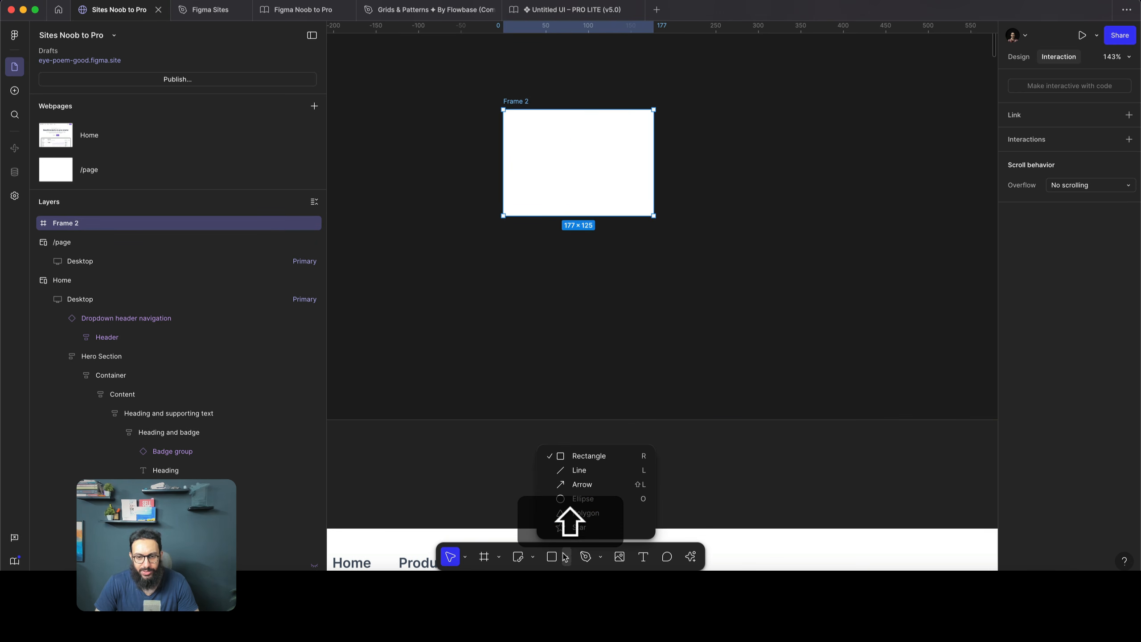
pyautogui.click(582, 527)
pyautogui.moveTo(537, 143); pyautogui.dragTo(579, 183)
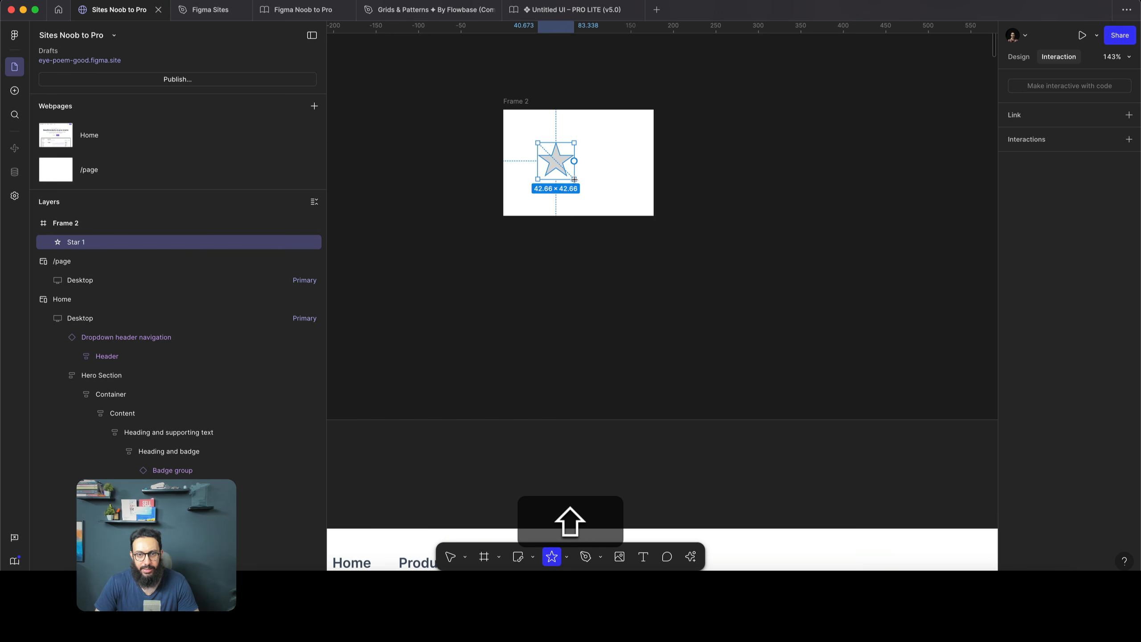
pyautogui.hotkey('shift', 'v')
pyautogui.hotkey('alt', 'shift', 'v')
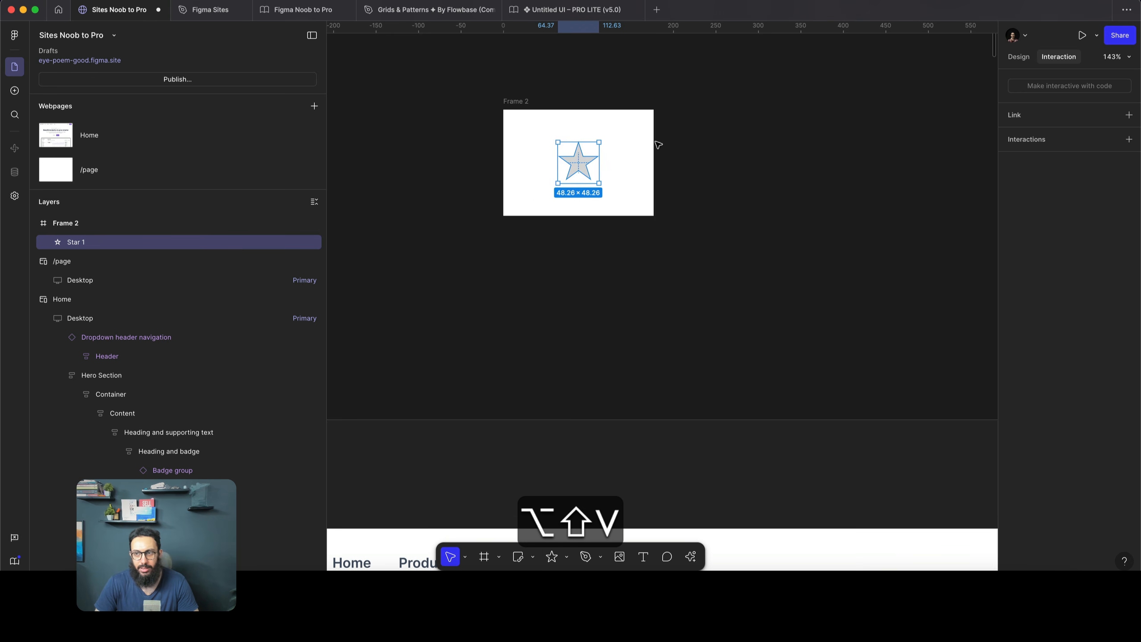
# Round the star's corners with a radius of 4 and change its fill to near-black 030303
pyautogui.click(1019, 57)
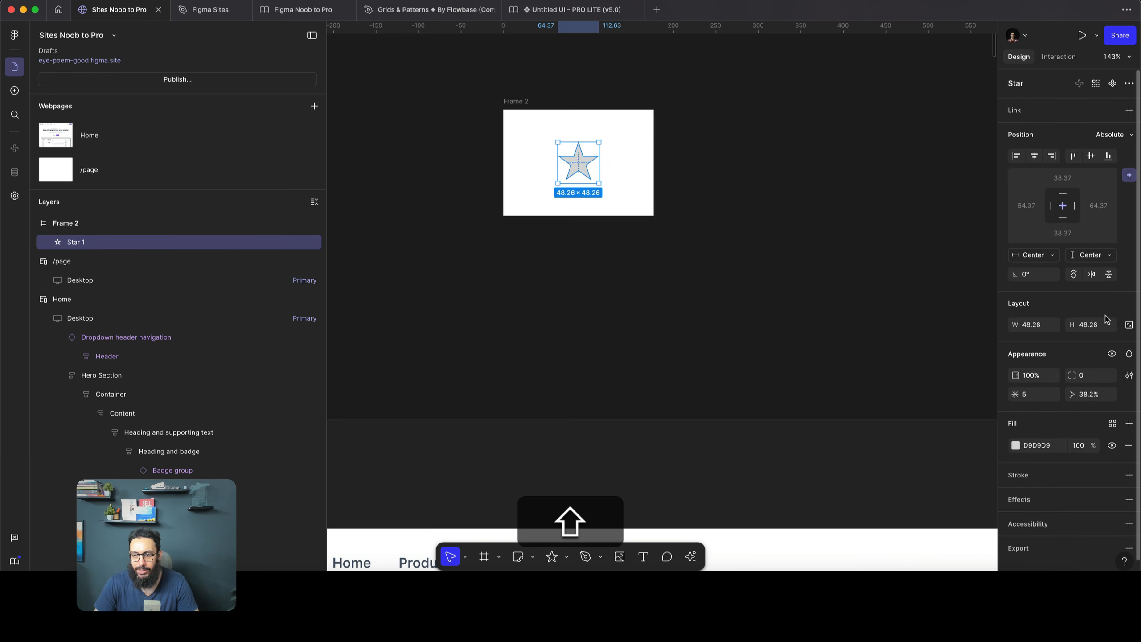
pyautogui.click(1099, 376)
pyautogui.write('2')
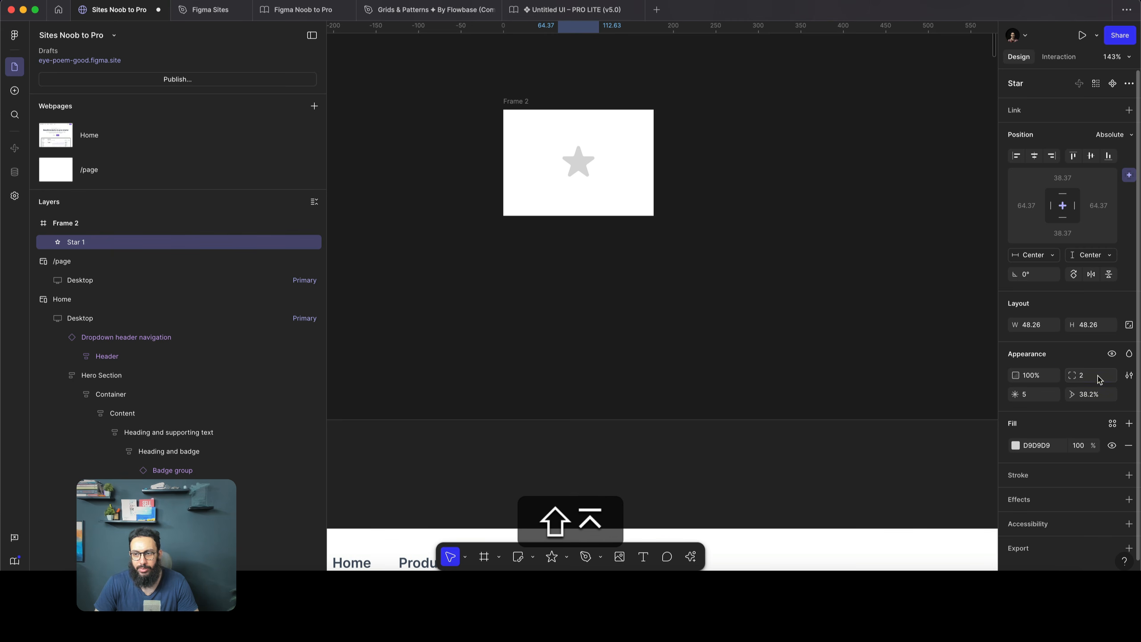
pyautogui.hotkey('shift', 'Escape')
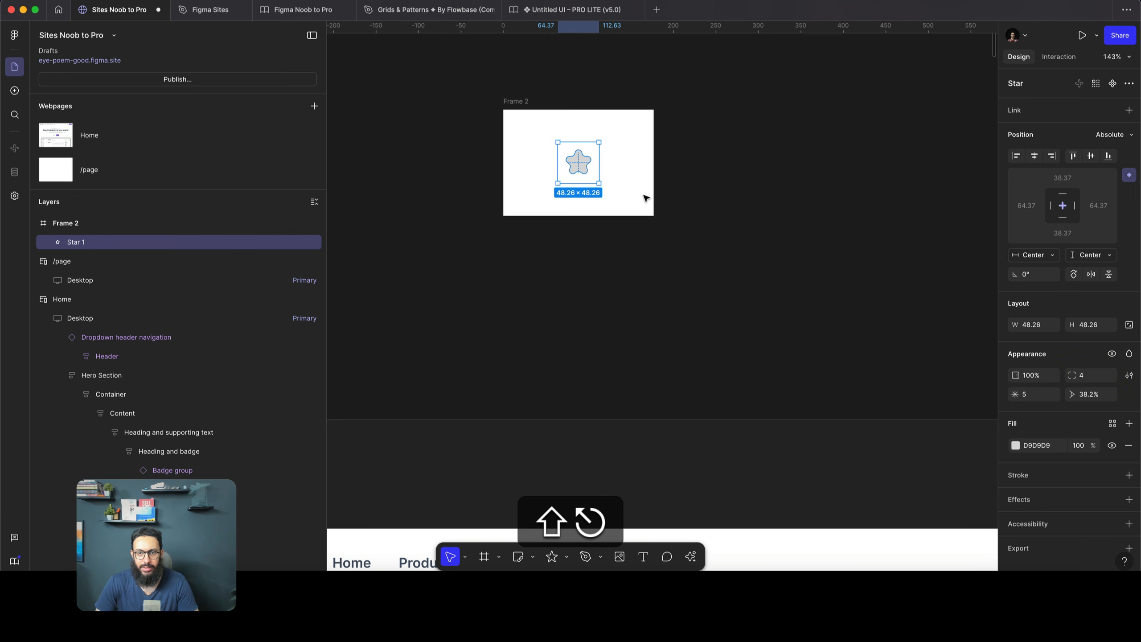
pyautogui.click(1016, 445)
pyautogui.click(981, 384)
pyautogui.moveTo(854, 438); pyautogui.dragTo(853, 439)
pyautogui.press('Escape')
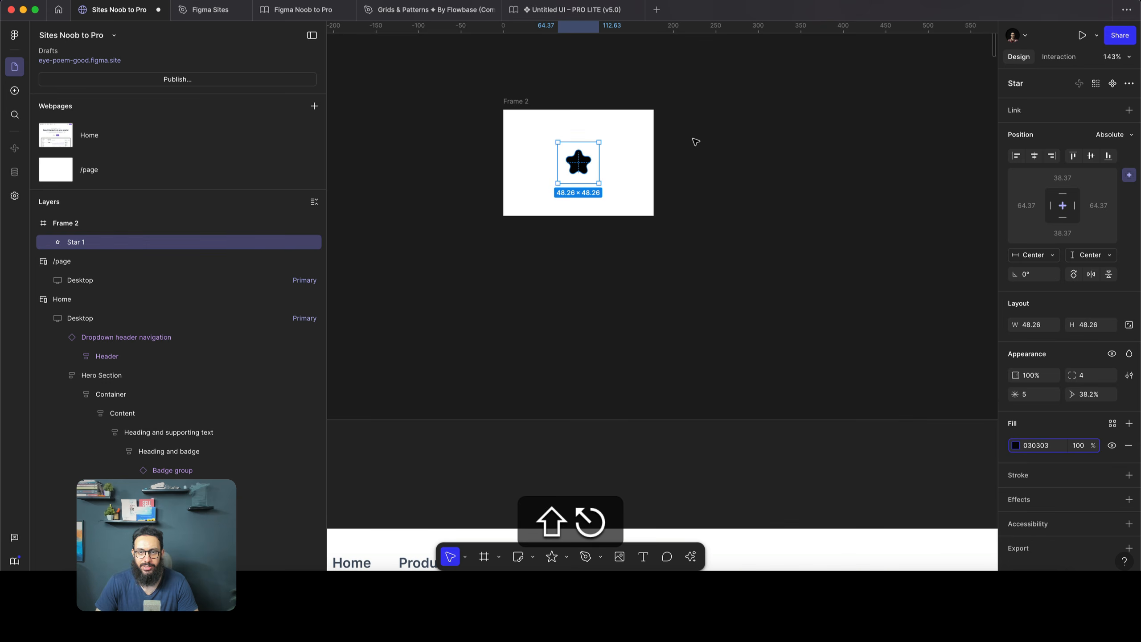
# Assign the star frame, Frame 2, as the Custom cursor of the Features section above the testimonial
pyautogui.scroll(-10, 696, 143)
pyautogui.scroll(-2, 696, 143)
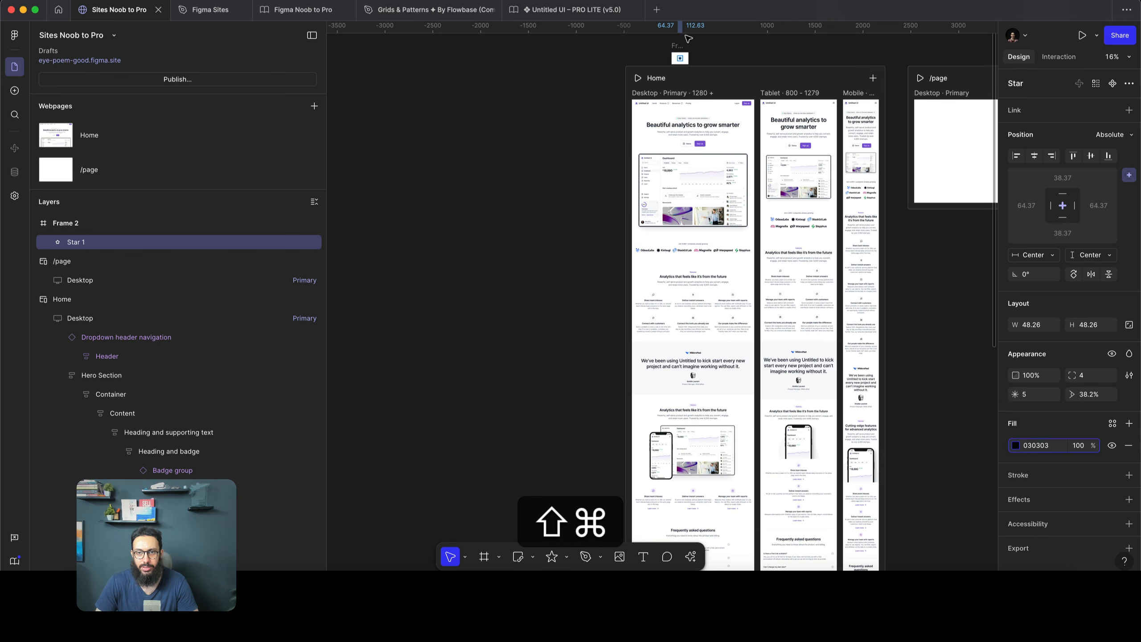
pyautogui.click(706, 345)
pyautogui.scroll(-2, 708, 360)
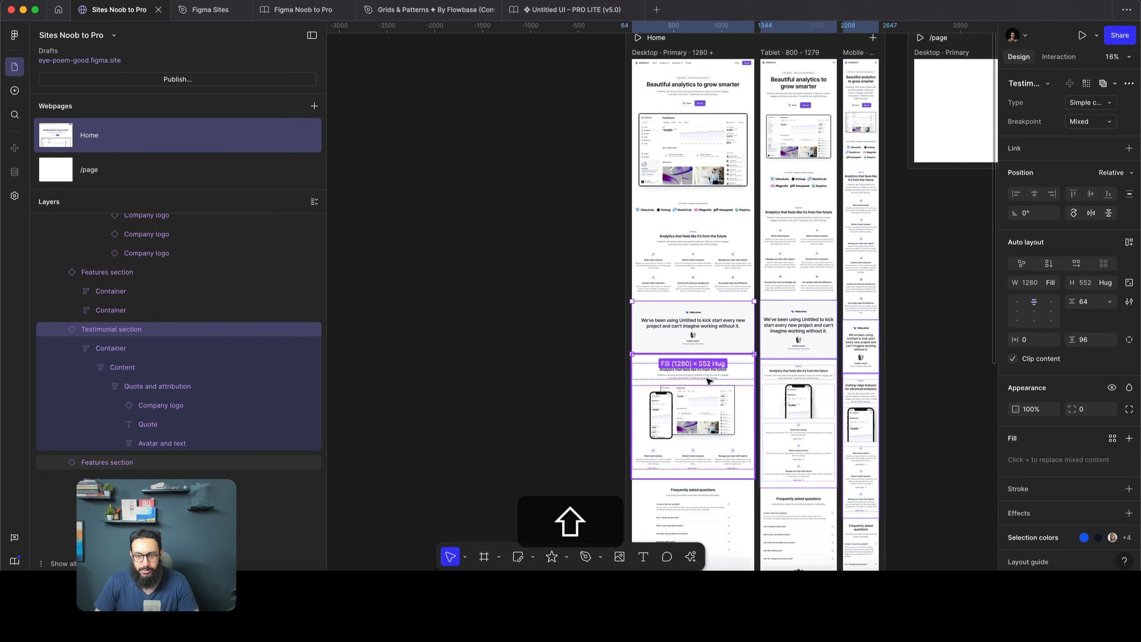
pyautogui.click(719, 273)
pyautogui.scroll(4, 729, 215)
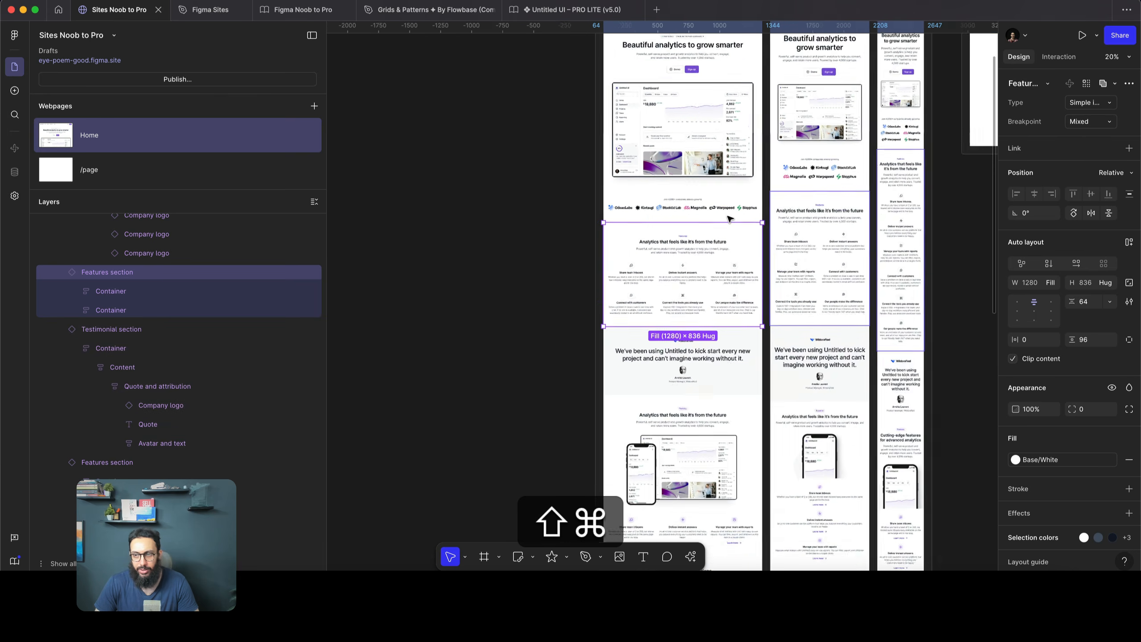
pyautogui.click(1060, 58)
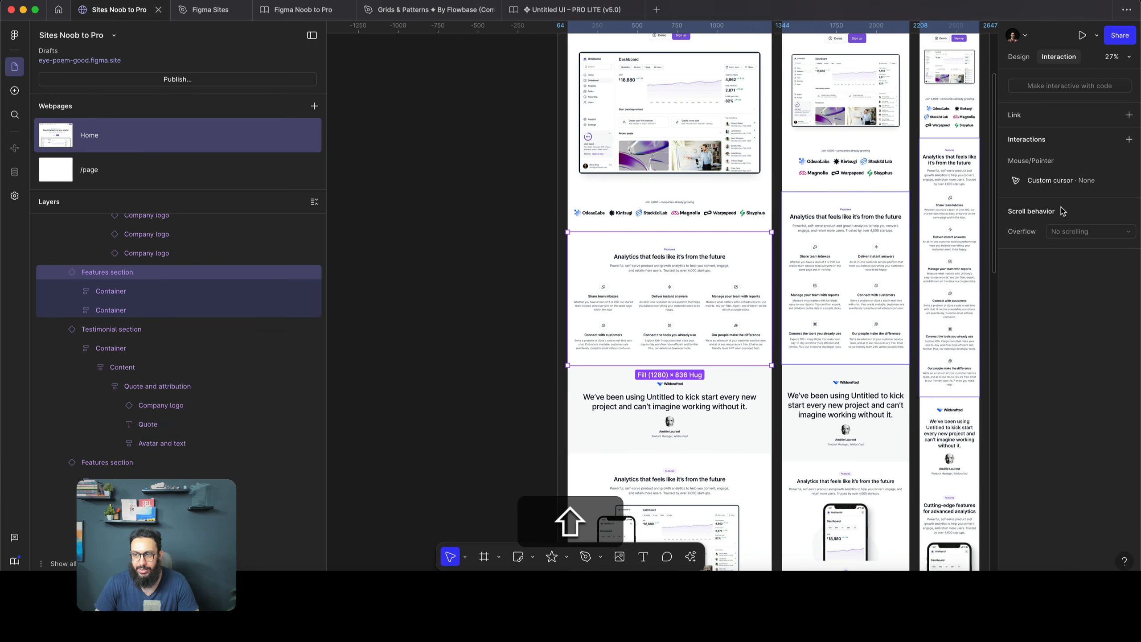
pyautogui.click(1052, 181)
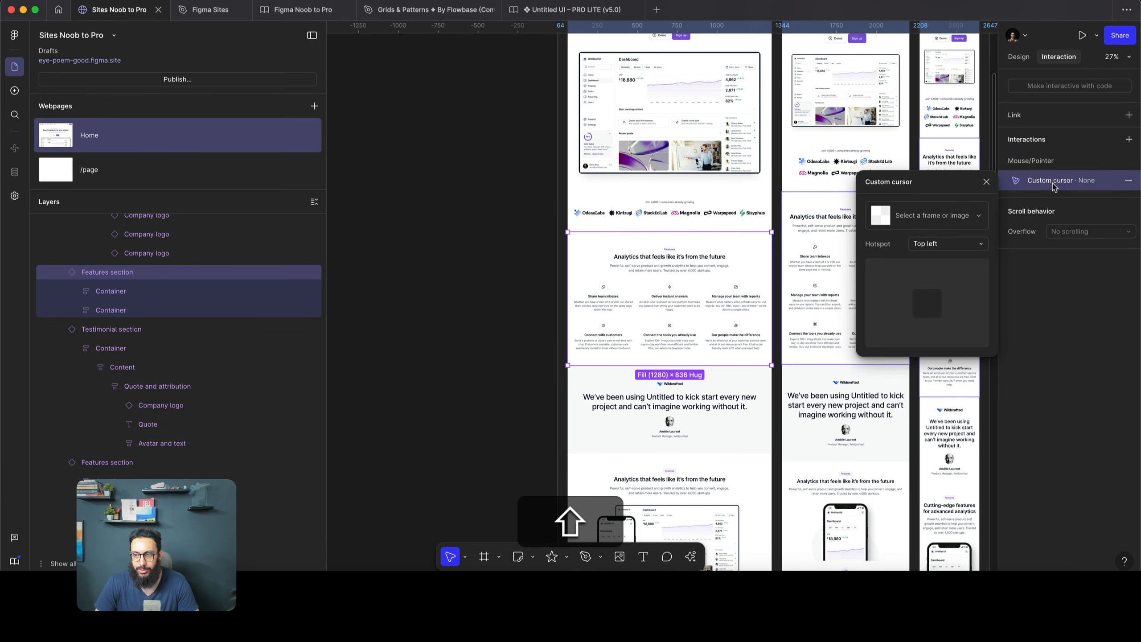
pyautogui.click(935, 222)
pyautogui.click(940, 250)
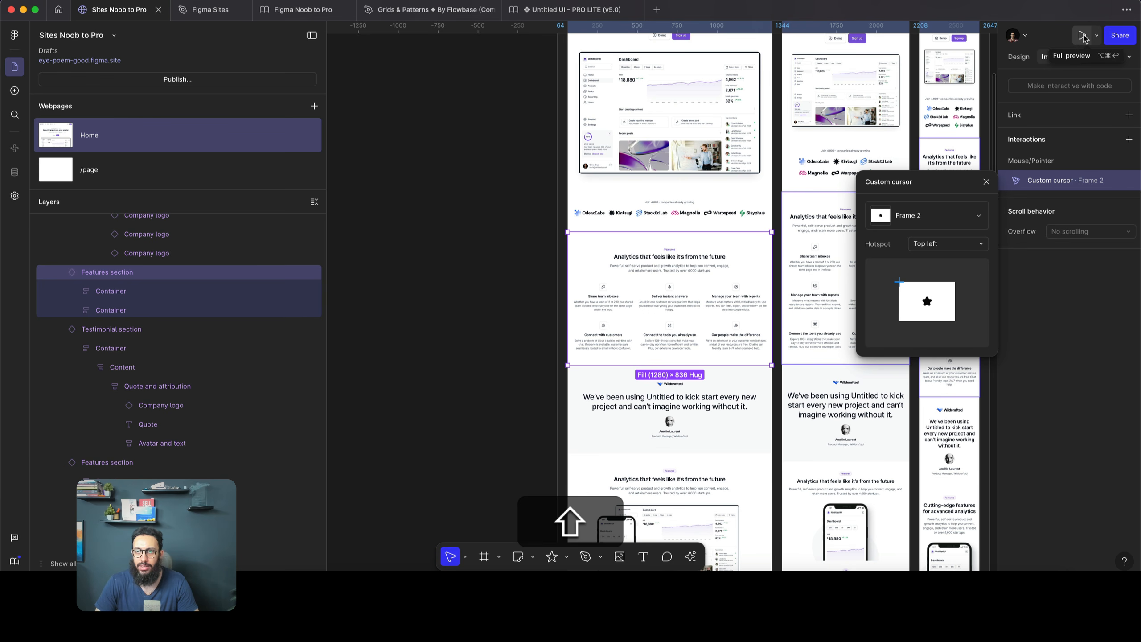
# Resize the star frame above the Home page to fit its content and remove its white fill
pyautogui.scroll(6, 706, 128)
pyautogui.click(660, 143)
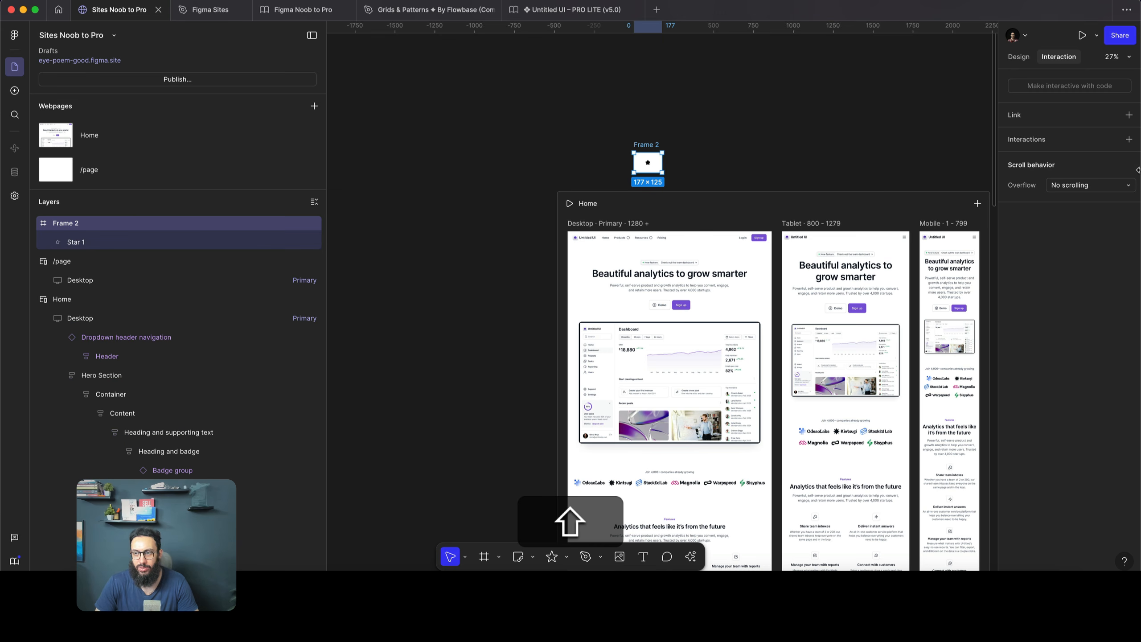
pyautogui.click(1023, 60)
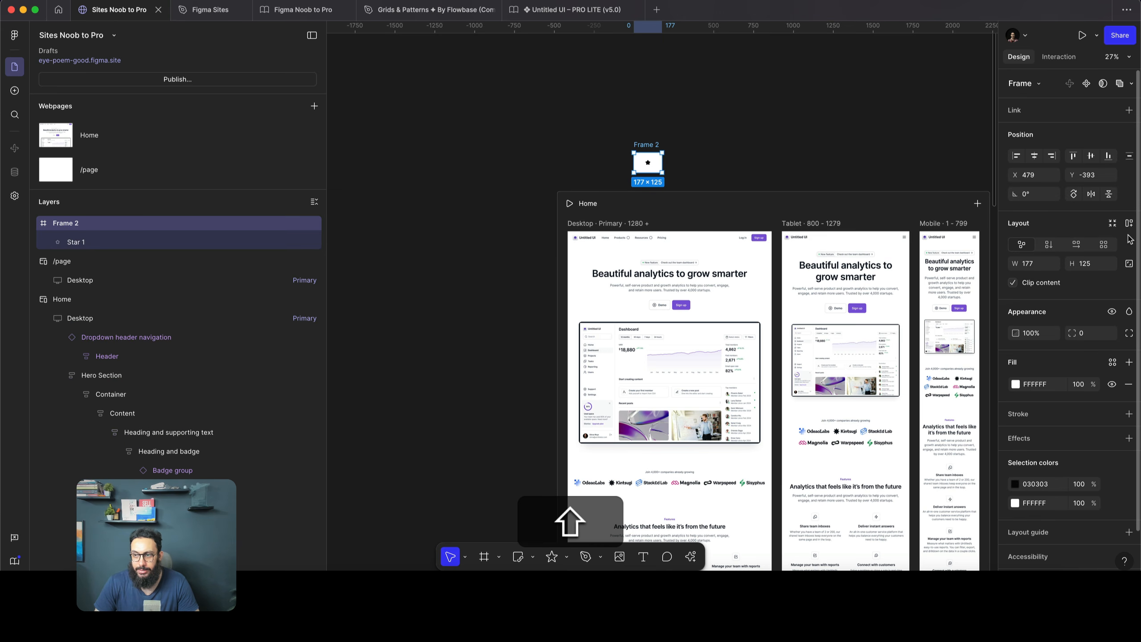
pyautogui.click(1113, 224)
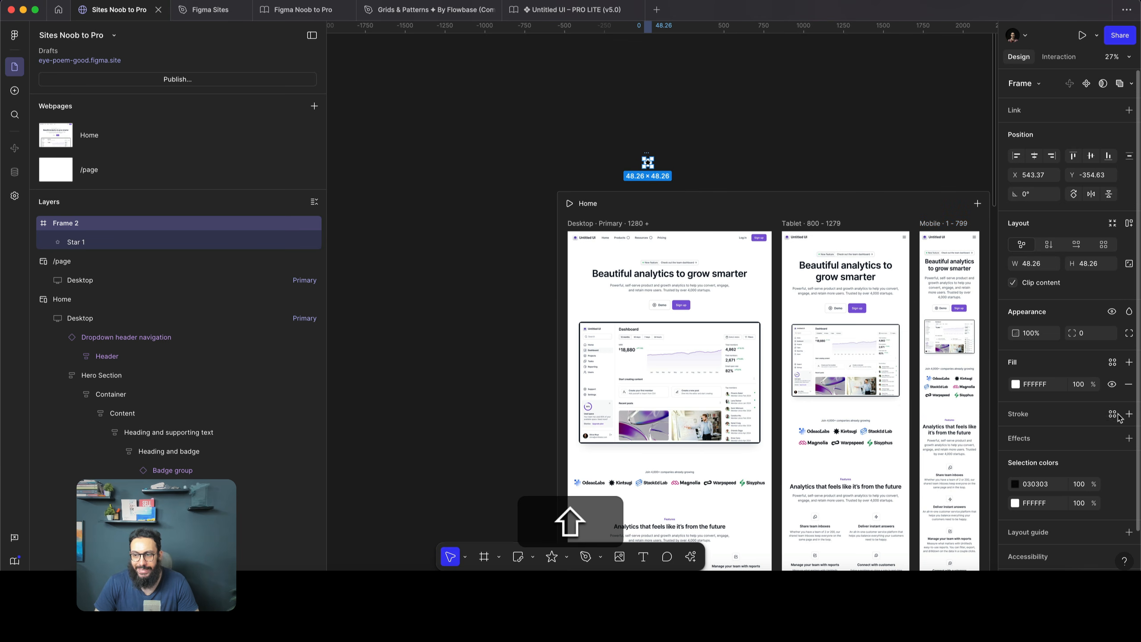
pyautogui.click(1128, 384)
pyautogui.click(766, 173)
# Preview the Home page at full size and test the star cursor over the Features section below the company logos
pyautogui.click(1082, 35)
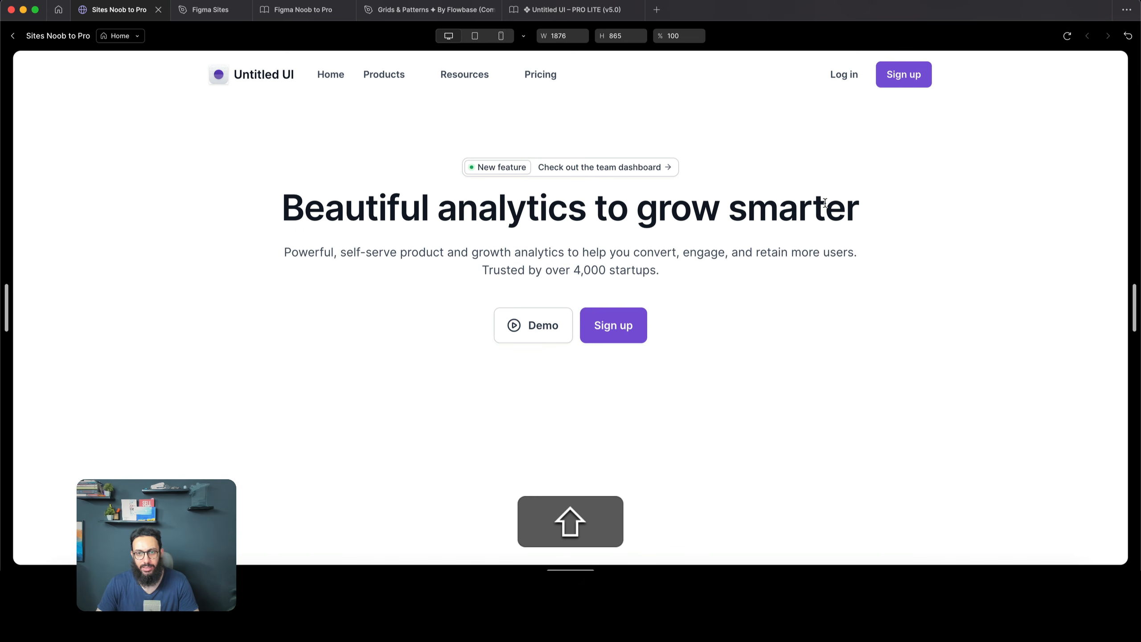
pyautogui.scroll(-3, 823, 202)
pyautogui.scroll(3, 823, 201)
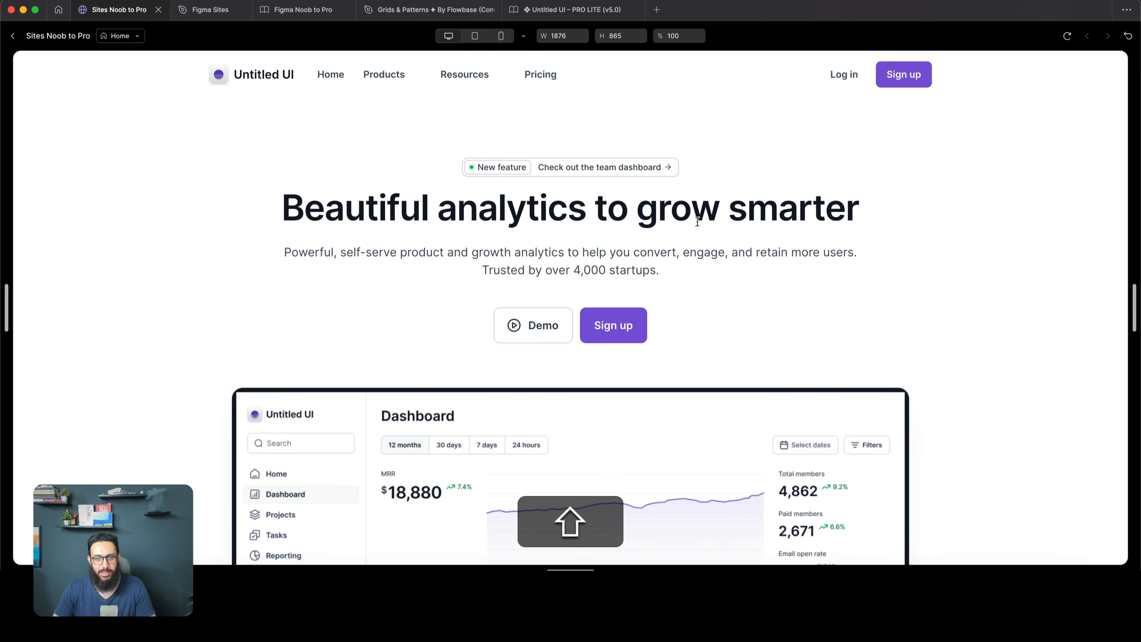
pyautogui.scroll(-5, 697, 221)
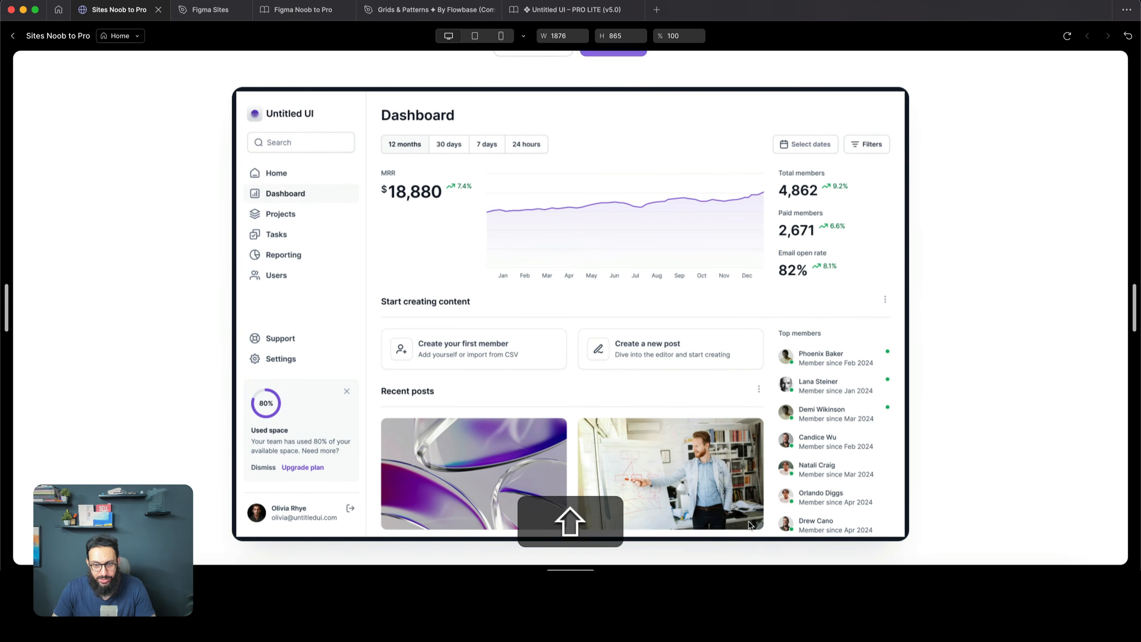
pyautogui.scroll(5, 749, 525)
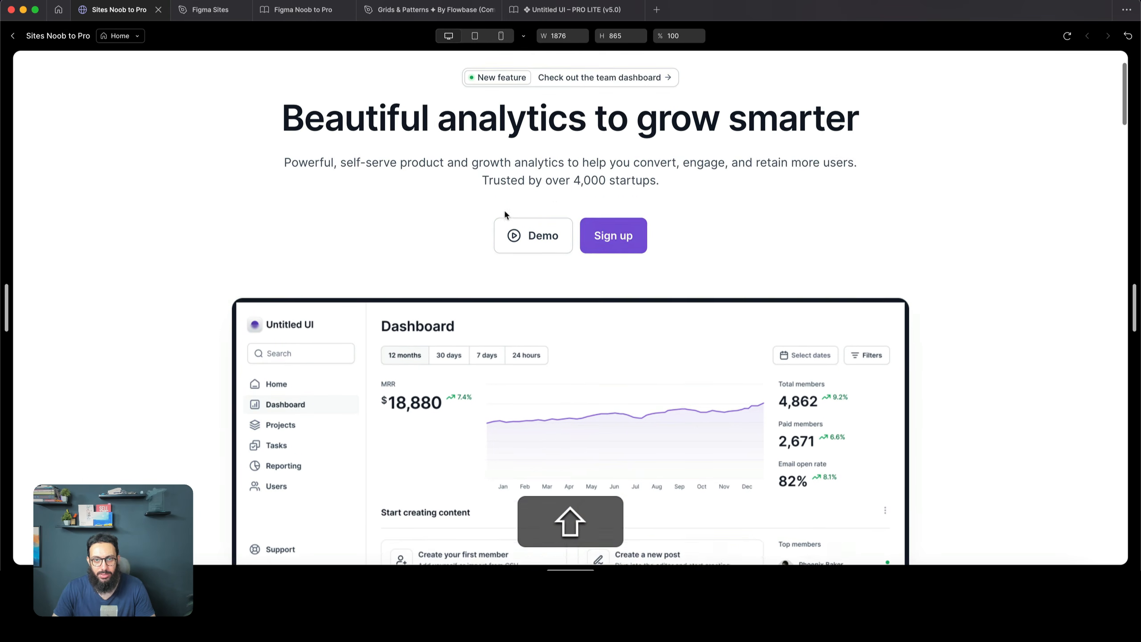
pyautogui.scroll(-5, 686, 297)
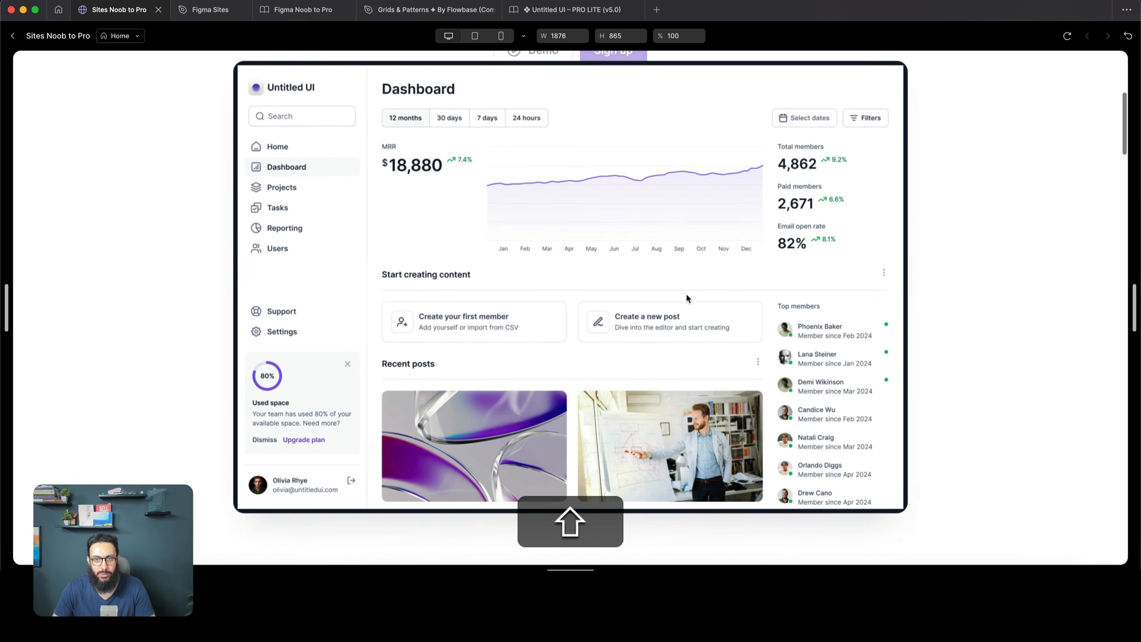
pyautogui.scroll(-5, 687, 297)
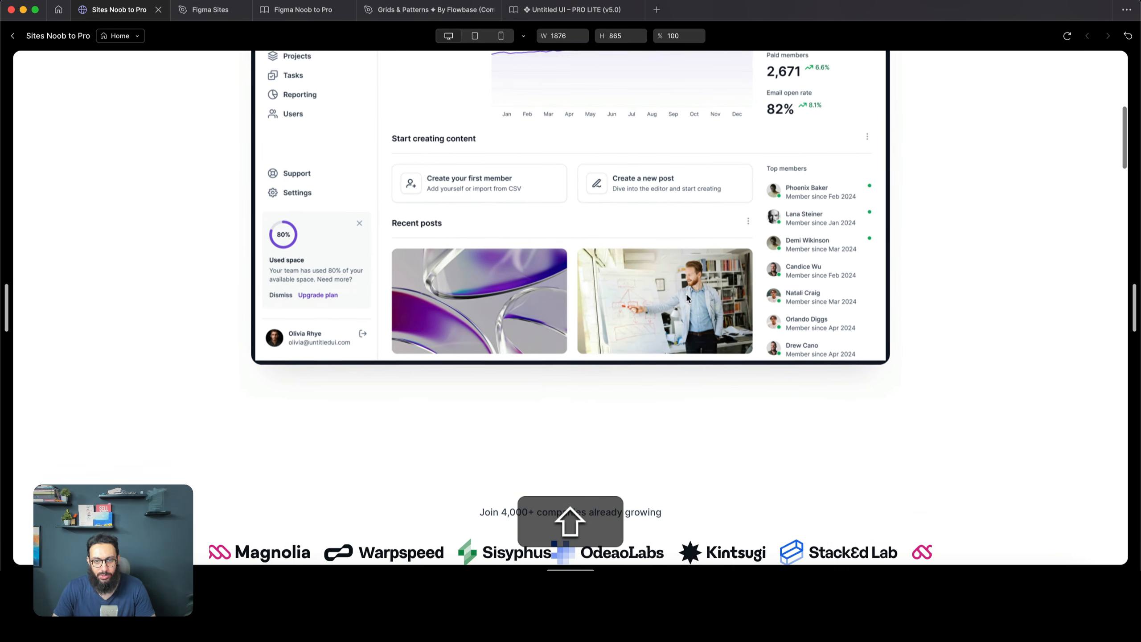
pyautogui.scroll(3, 664, 358)
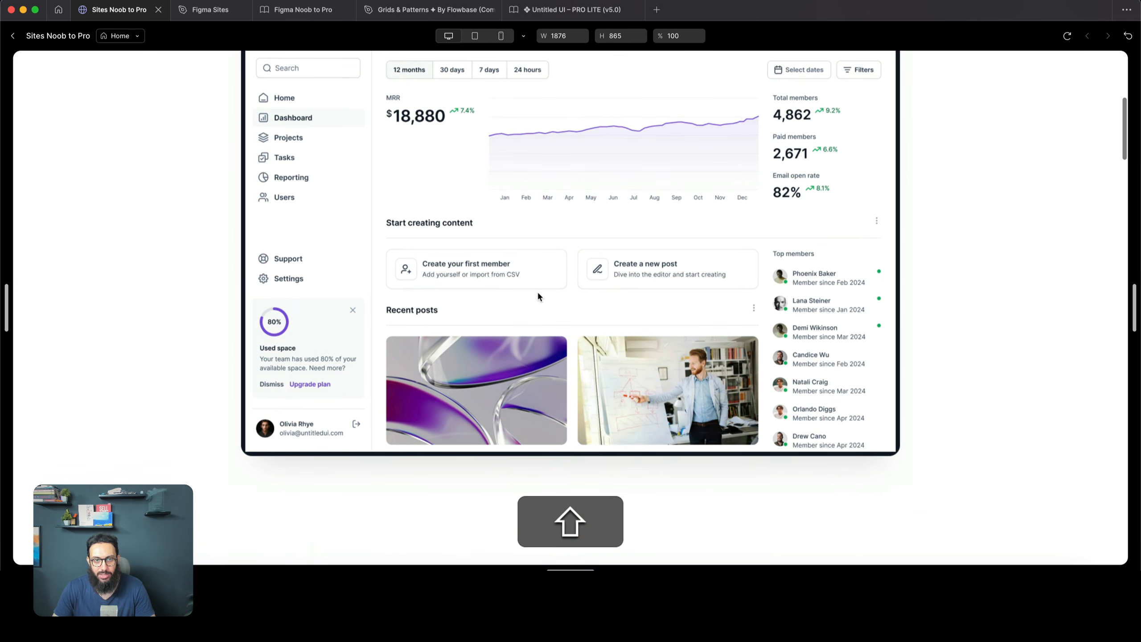
pyautogui.scroll(-5, 538, 295)
pyautogui.scroll(3, 537, 295)
pyautogui.scroll(-3, 538, 292)
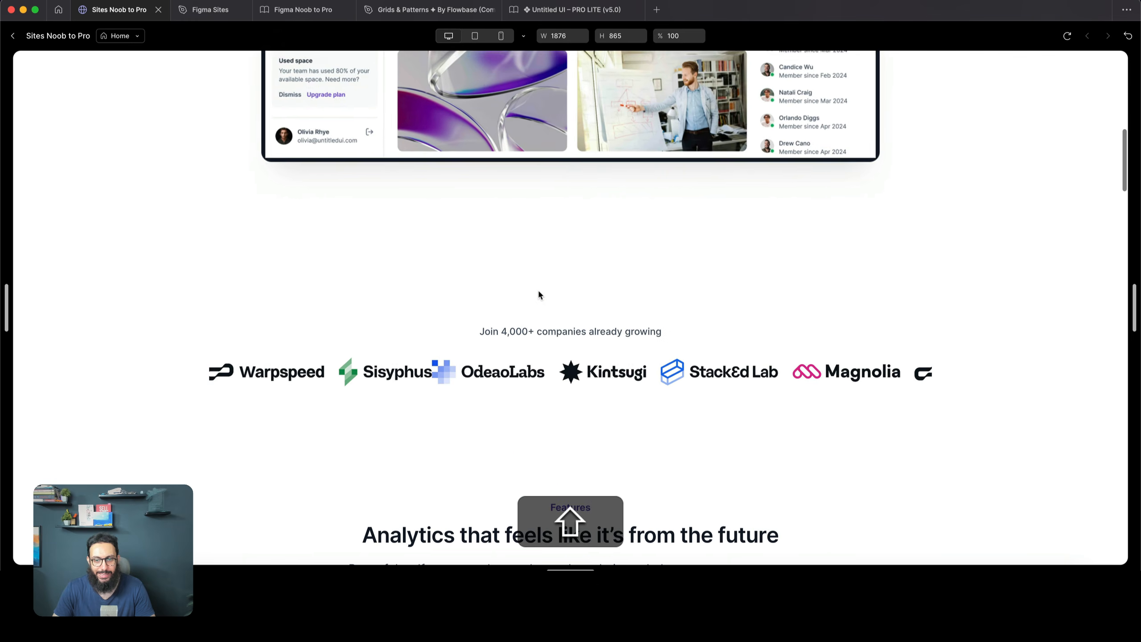
pyautogui.scroll(-1, 538, 295)
pyautogui.scroll(-3, 538, 295)
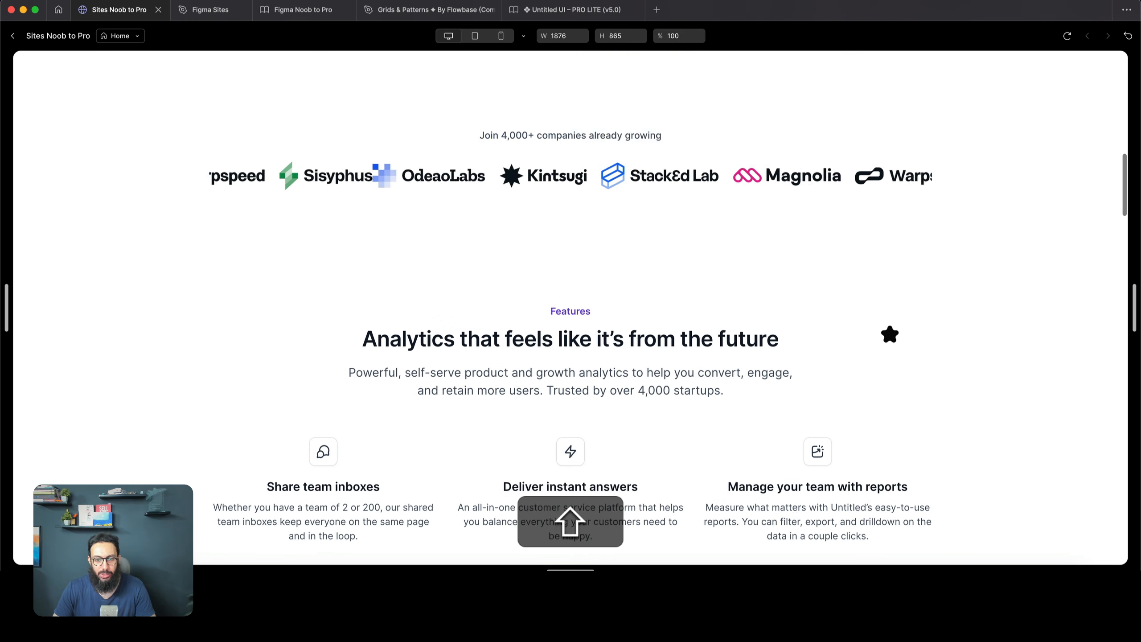
pyautogui.scroll(-1, 571, 311)
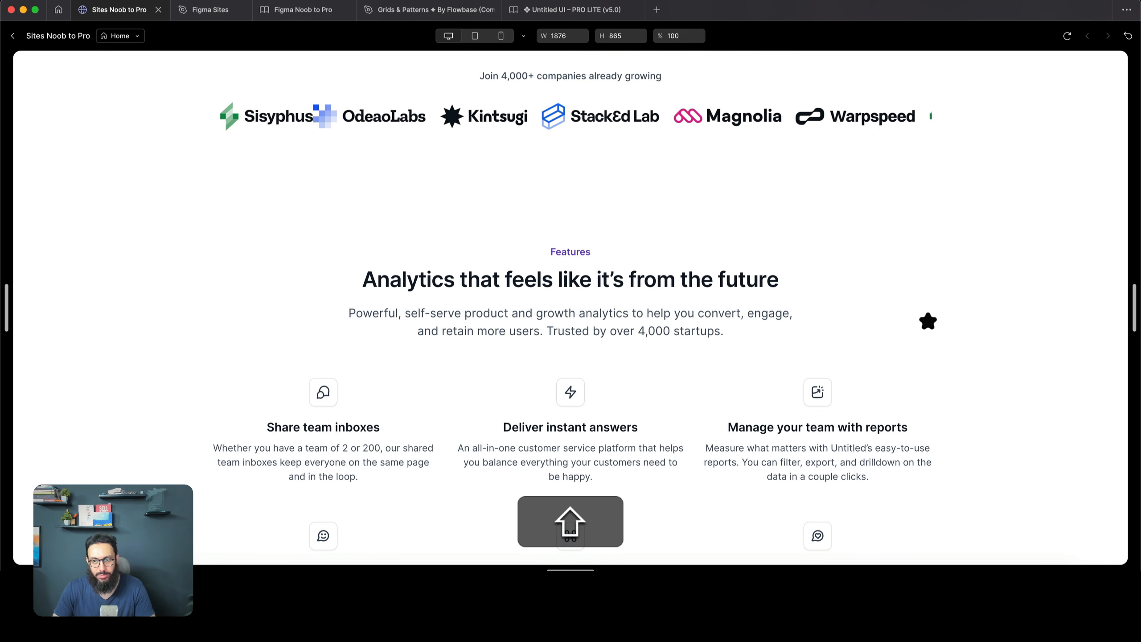
# Check the testimonial's scramble text, the phone mockup's parallax and the remaining sections in the preview, and return to the canvas
pyautogui.scroll(-8, 535, 396)
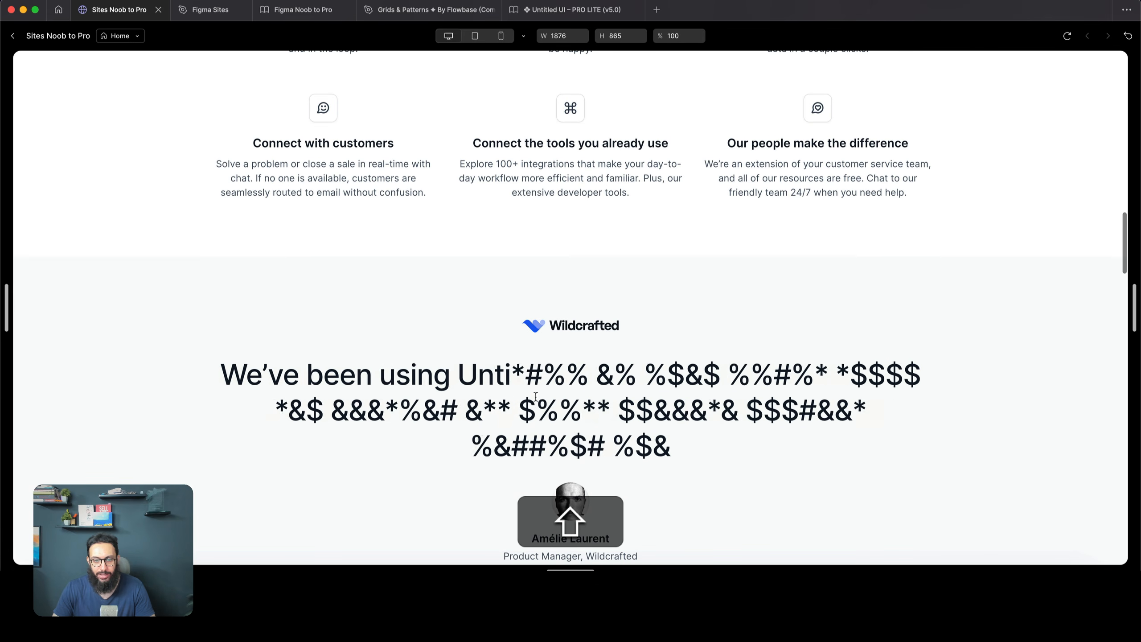
pyautogui.scroll(-3, 597, 387)
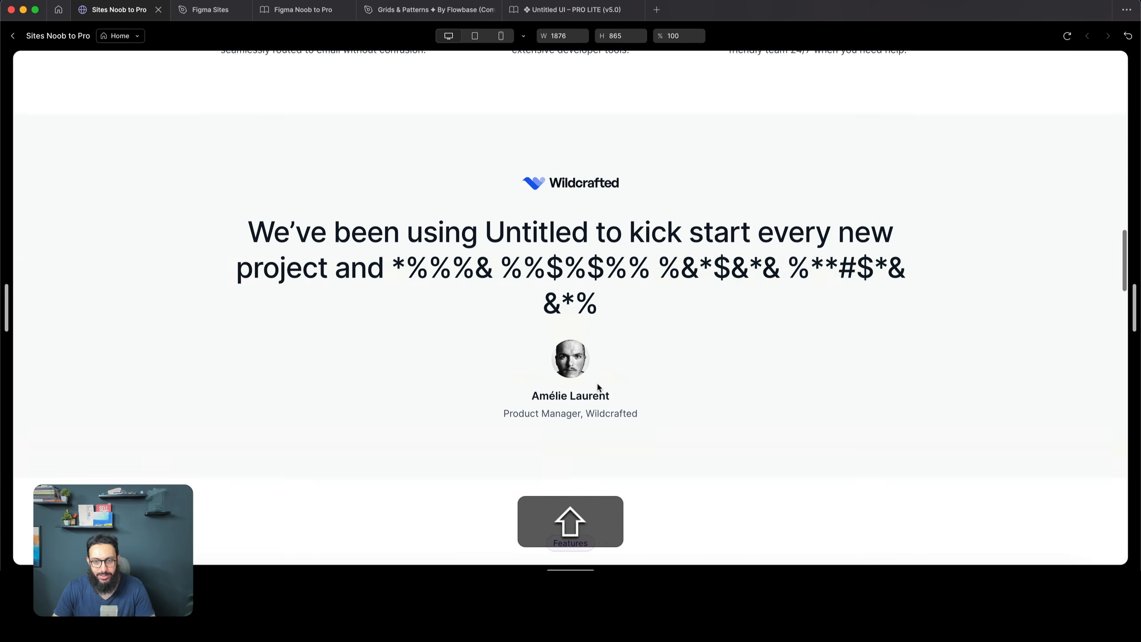
pyautogui.scroll(-4, 856, 414)
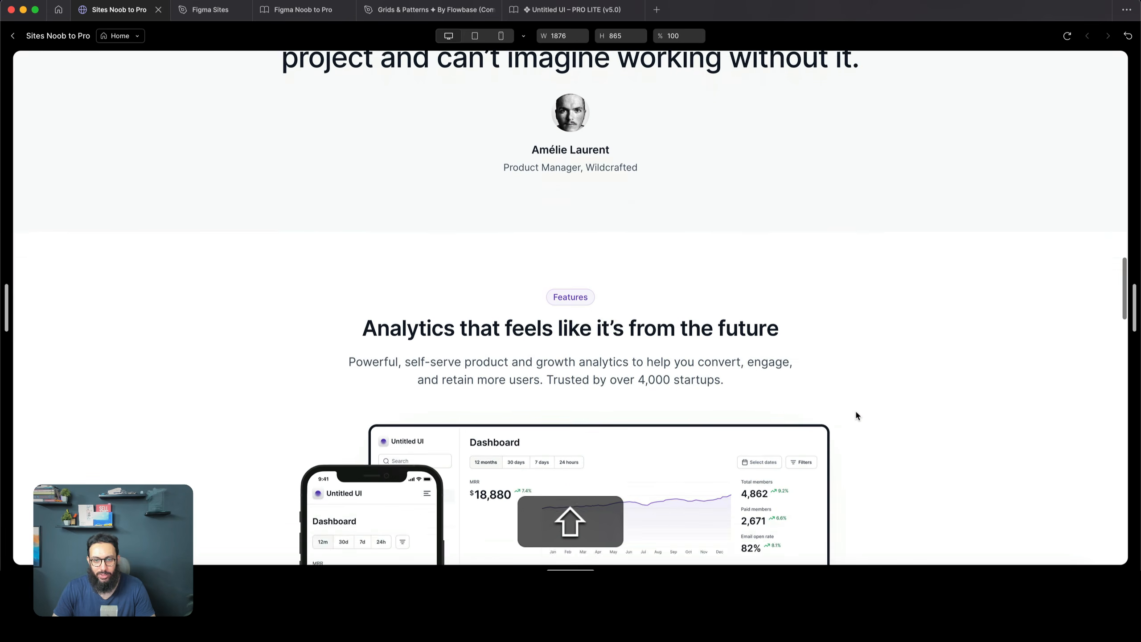
pyautogui.scroll(-4, 857, 412)
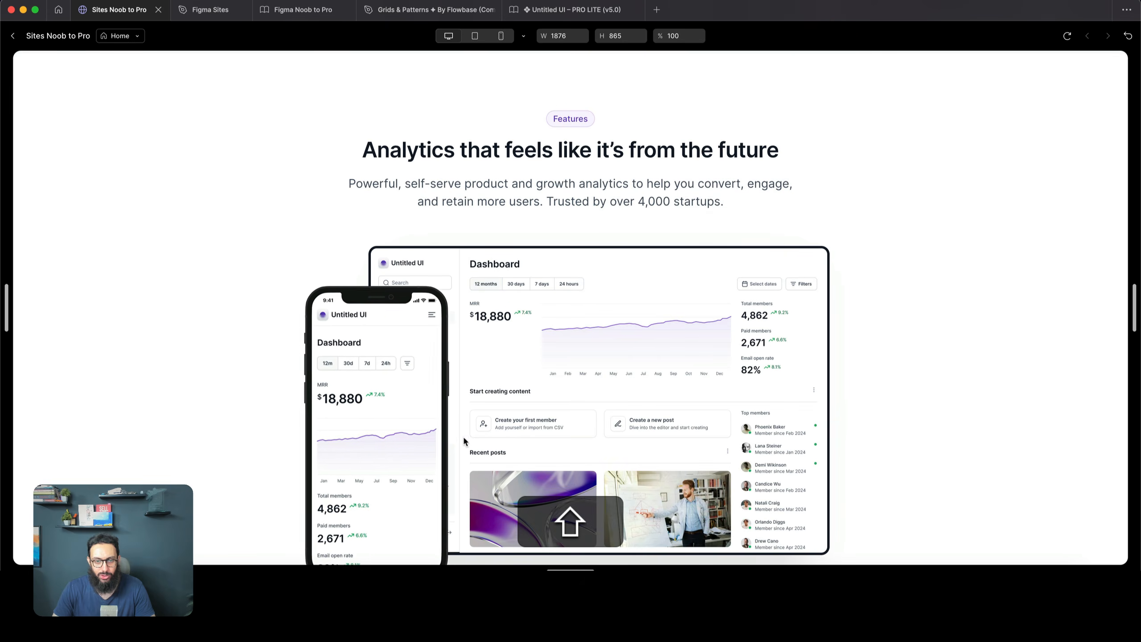
pyautogui.scroll(-3, 464, 441)
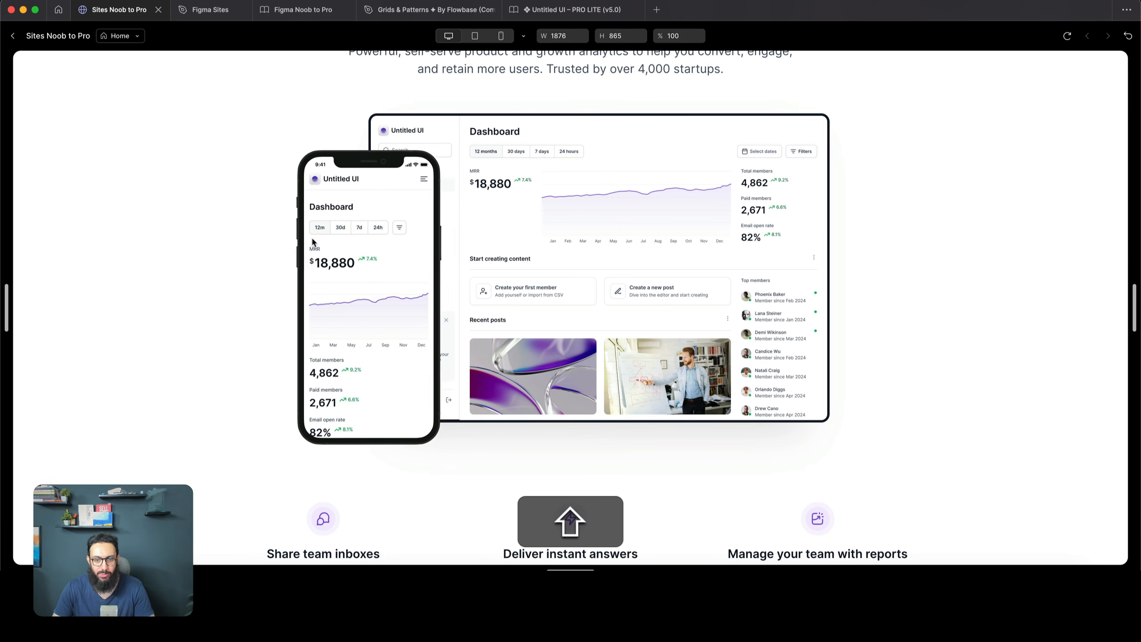
pyautogui.scroll(-15, 382, 224)
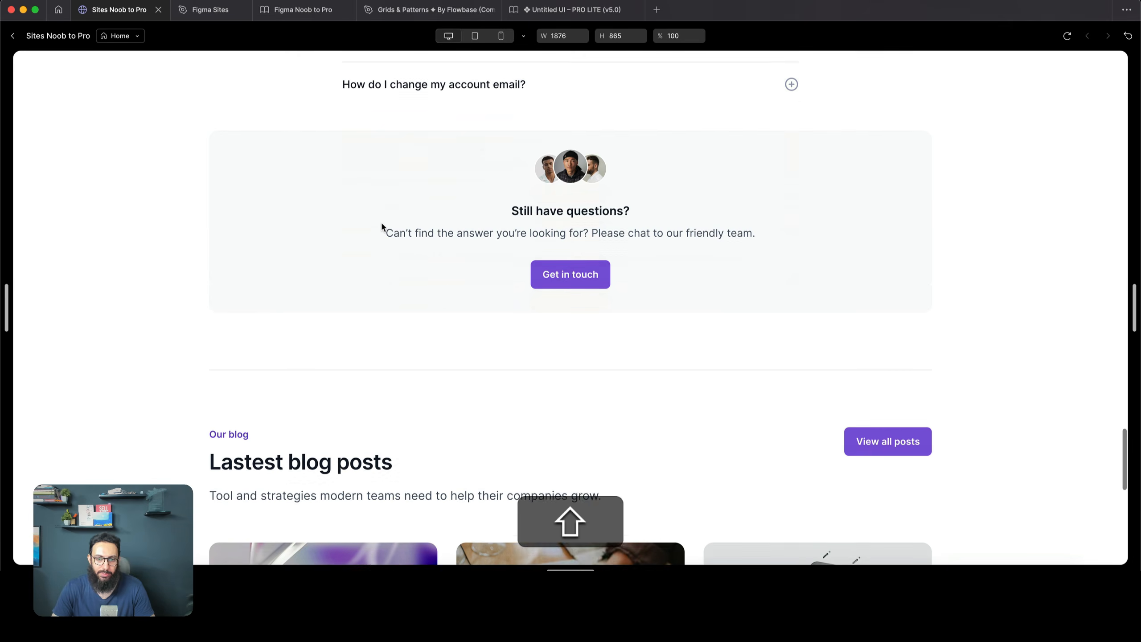
pyautogui.scroll(20, 382, 226)
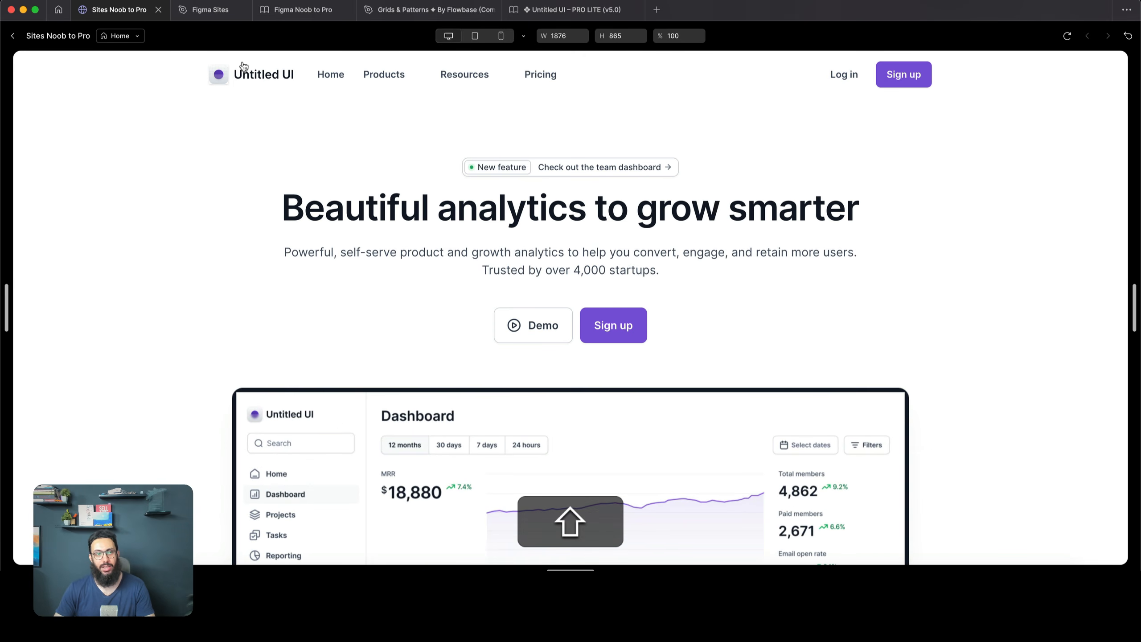
pyautogui.hotkey('shift', 'Escape')
pyautogui.click(606, 142)
pyautogui.hscroll(3, 606, 142)
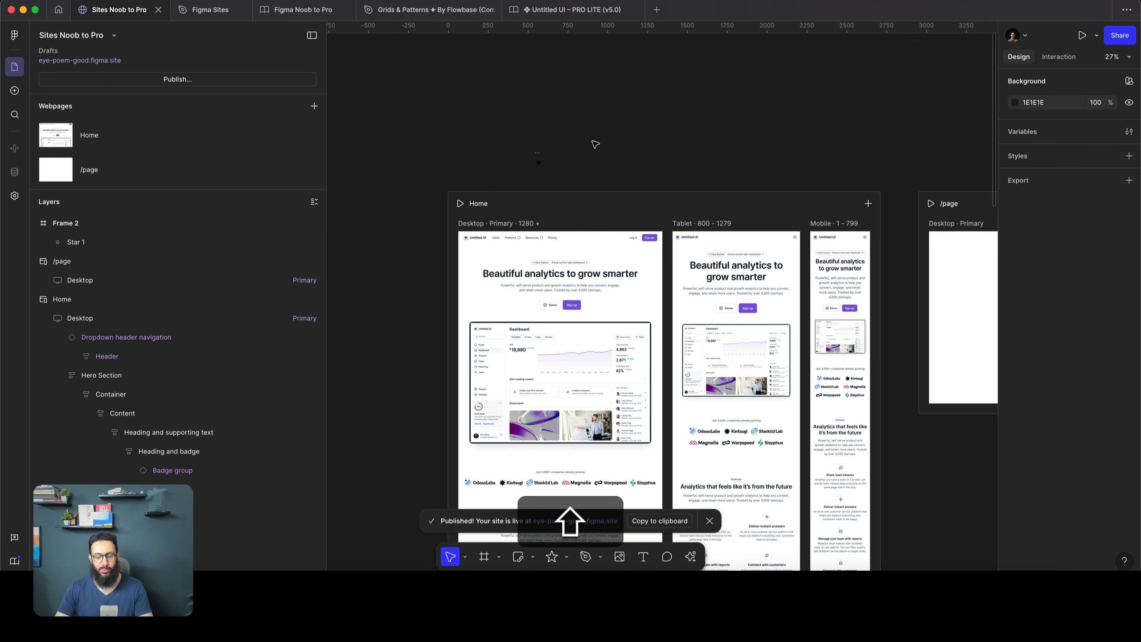